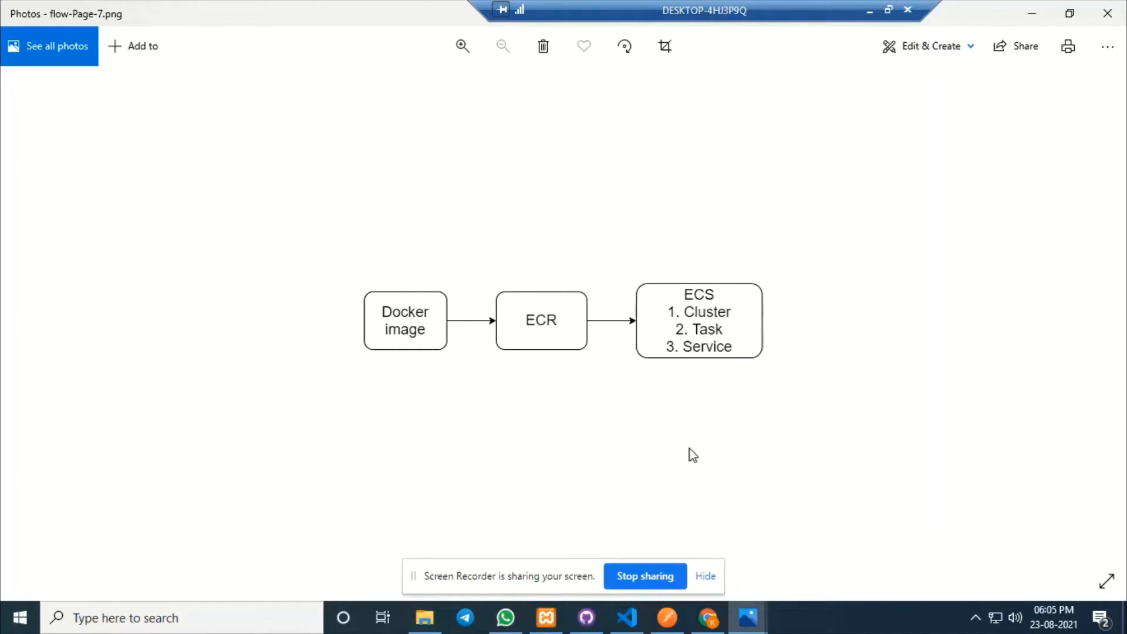
Switch from the flow diagram to the jenkins-proj Dockerfile in VS Code and jump to its end.
left_click(627, 617)
key("ctrl+End")
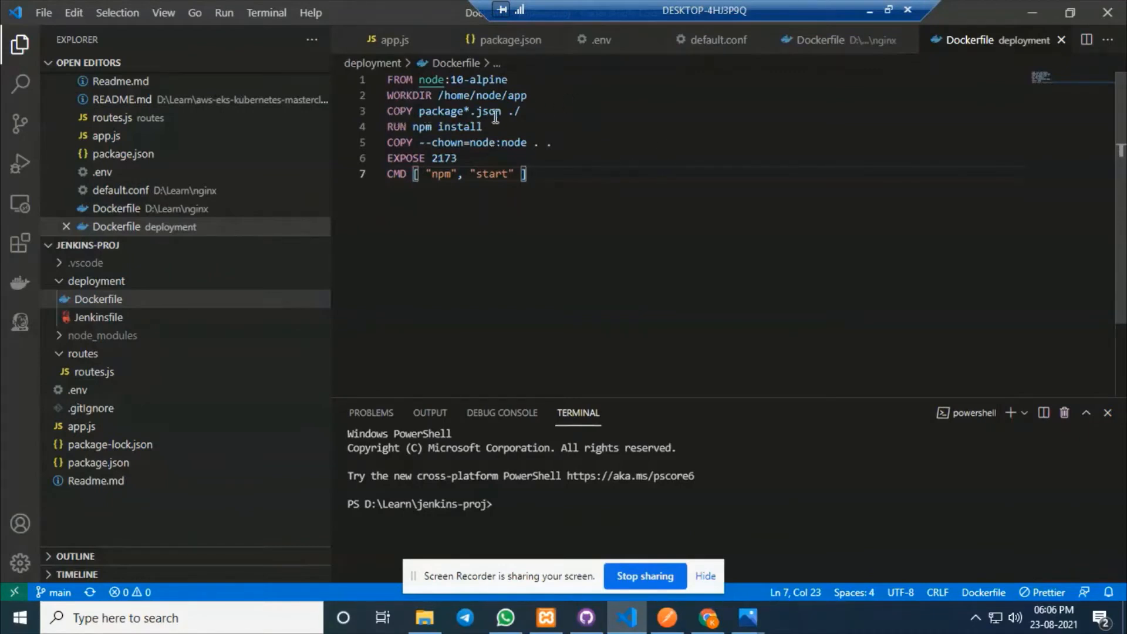
Walk through the Dockerfile's package.json copy, npm install and npm start lines, then begin an ECR repository.
left_click(523, 111)
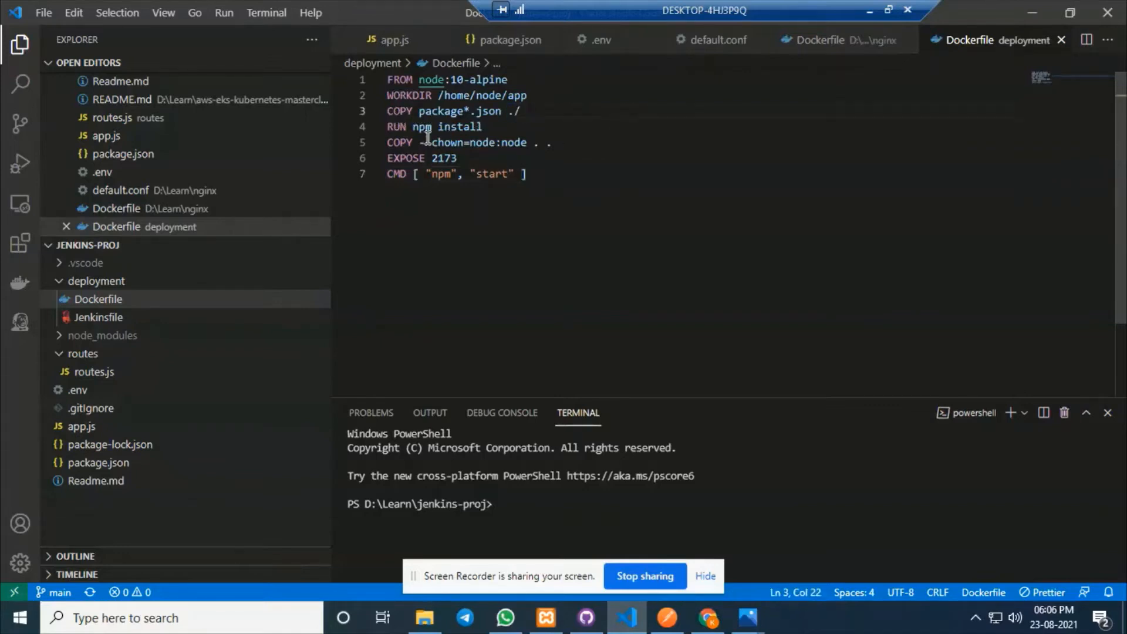
left_click_drag(508, 129, 390, 128)
left_click(542, 175)
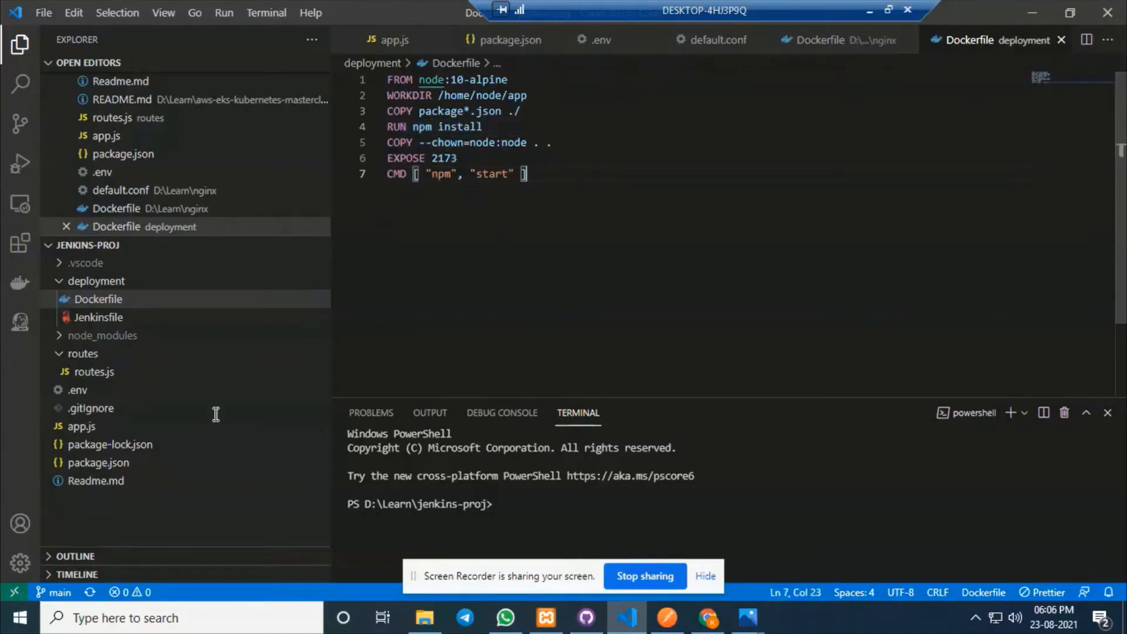
mouse_move(324, 246)
left_click_drag(426, 174, 517, 172)
left_click(559, 174)
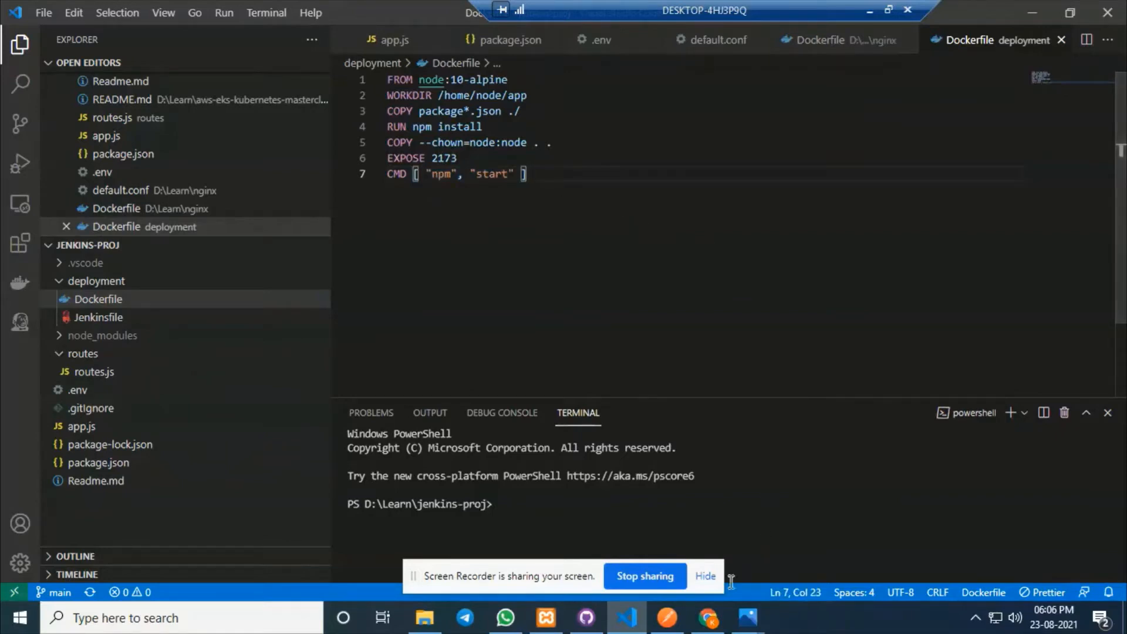
left_click(708, 617)
left_click(755, 243)
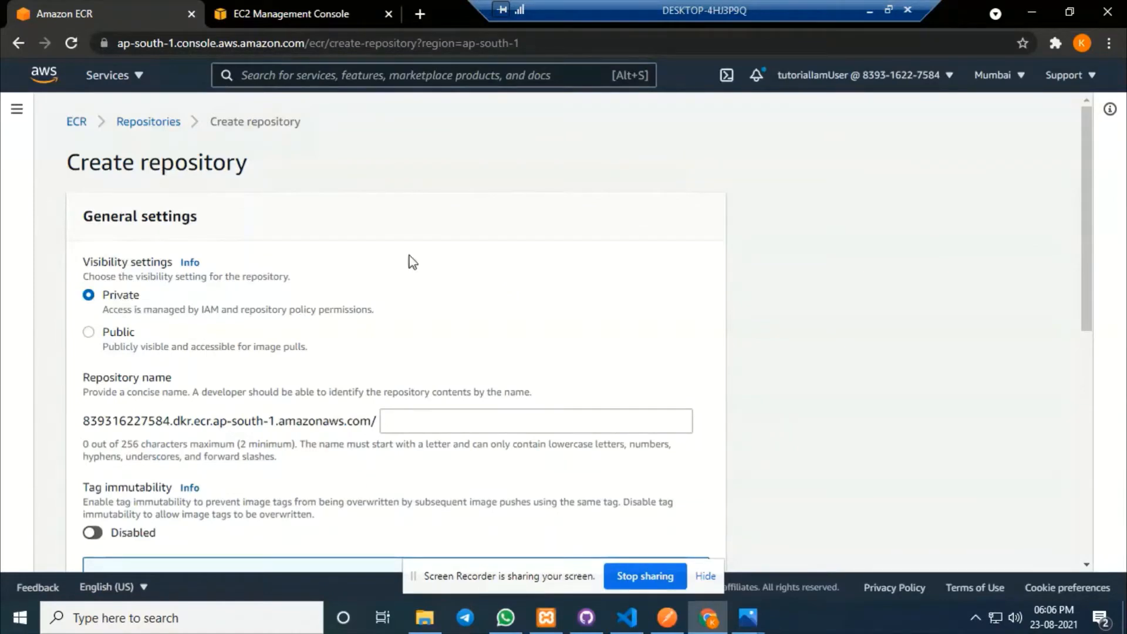
Create a private ECR repository named myrepo.
left_click(428, 419)
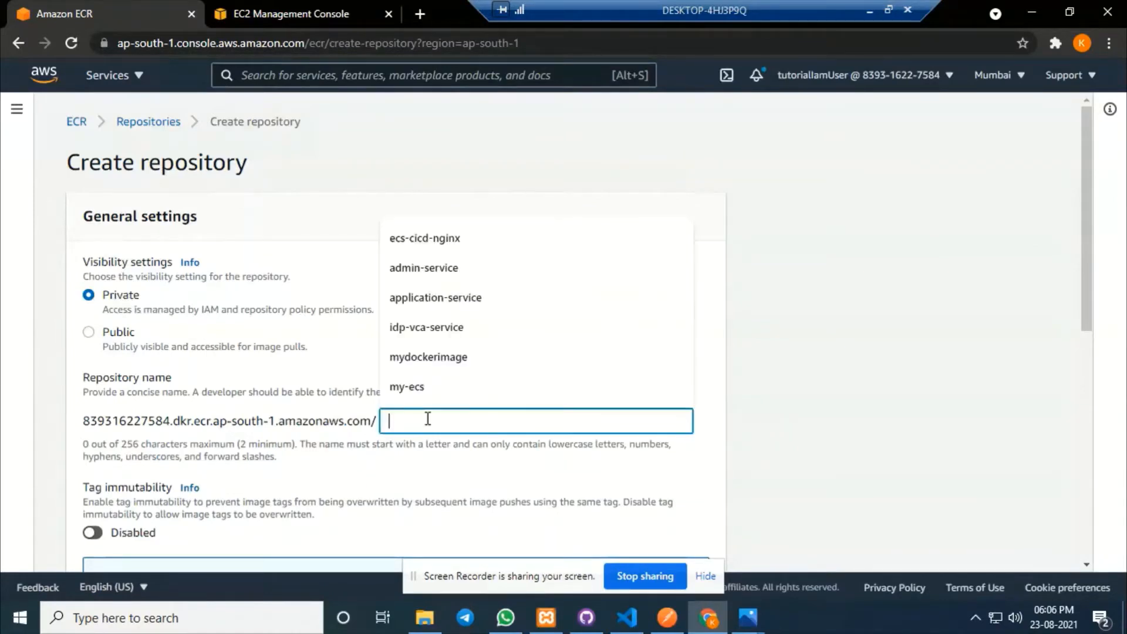
type("my")
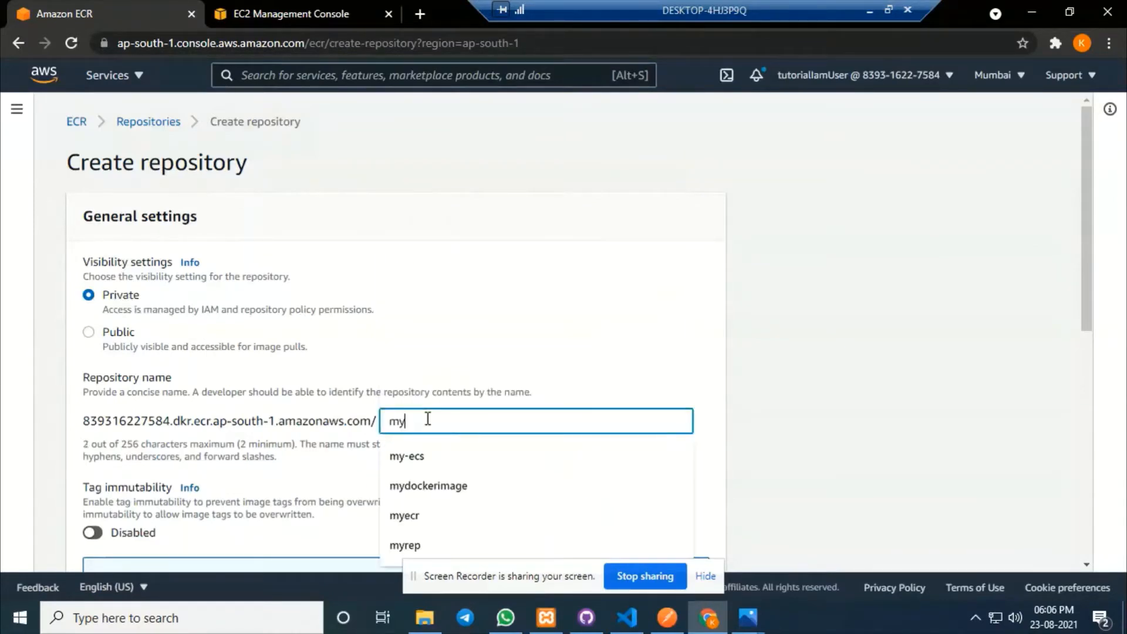
type("repo")
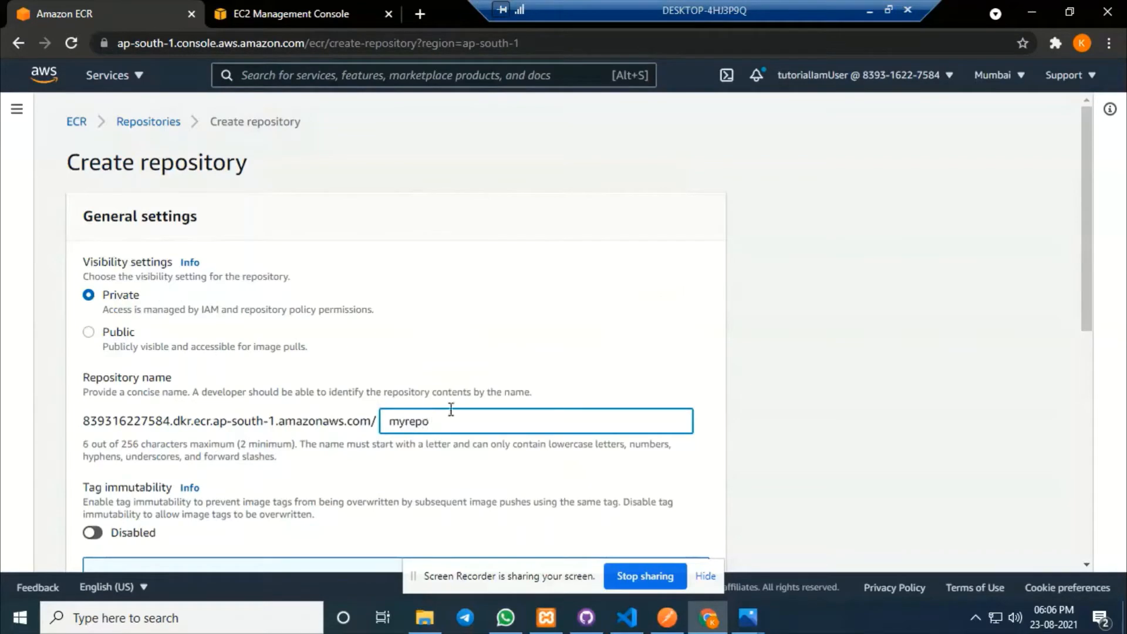
left_click(630, 337)
scroll(630, 336, "down", 8)
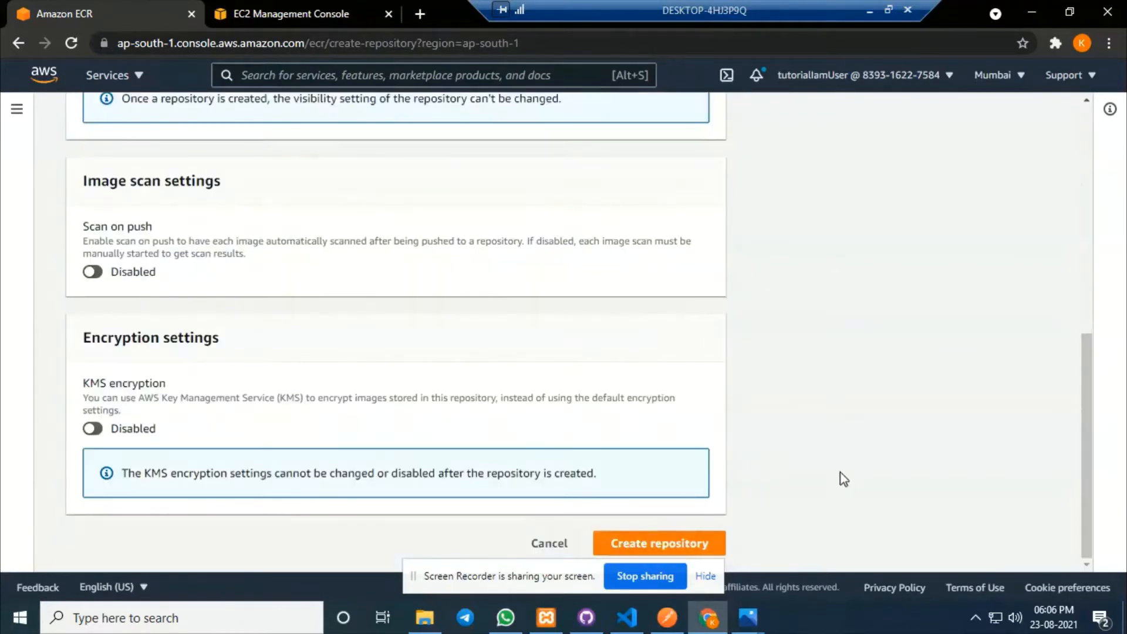
left_click(699, 543)
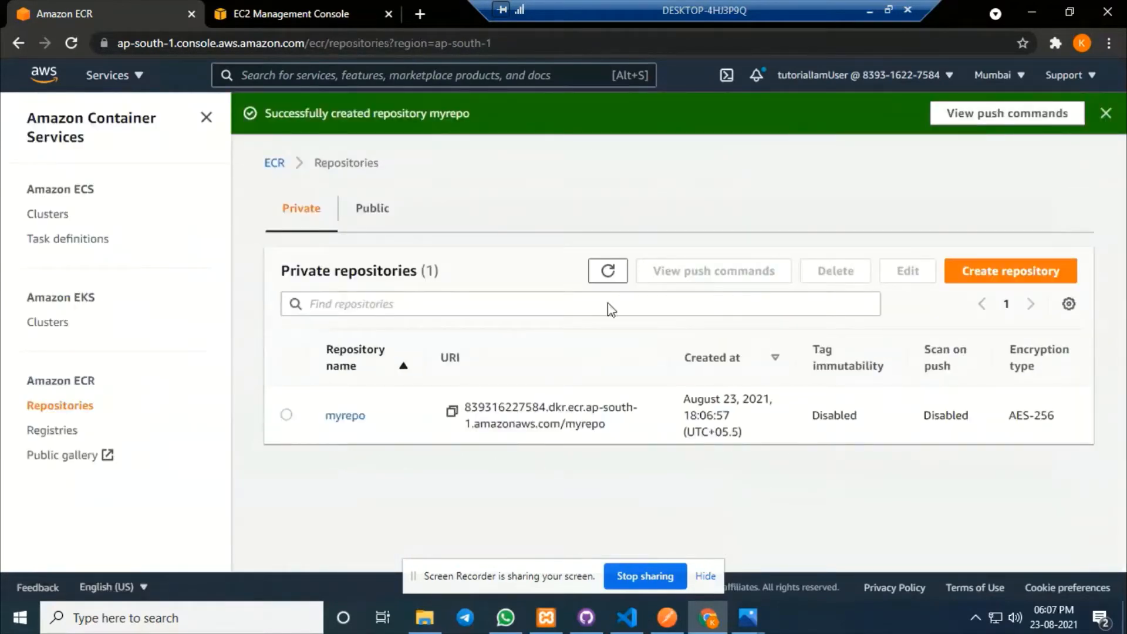
Open the myrepo repository and display its push commands.
left_click(1106, 115)
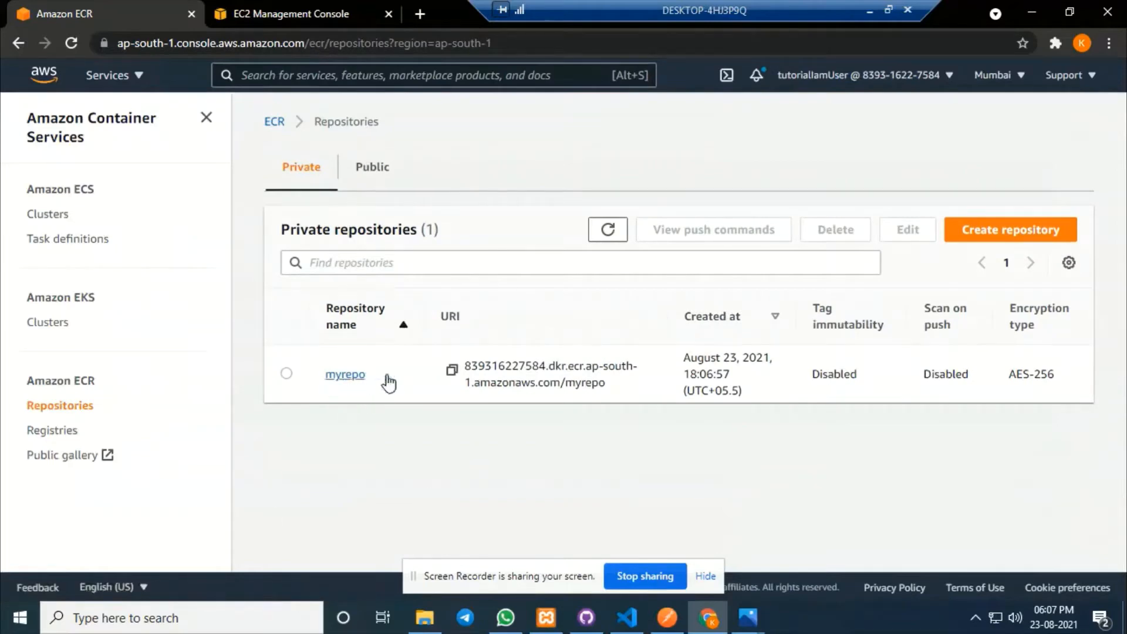
left_click(346, 377)
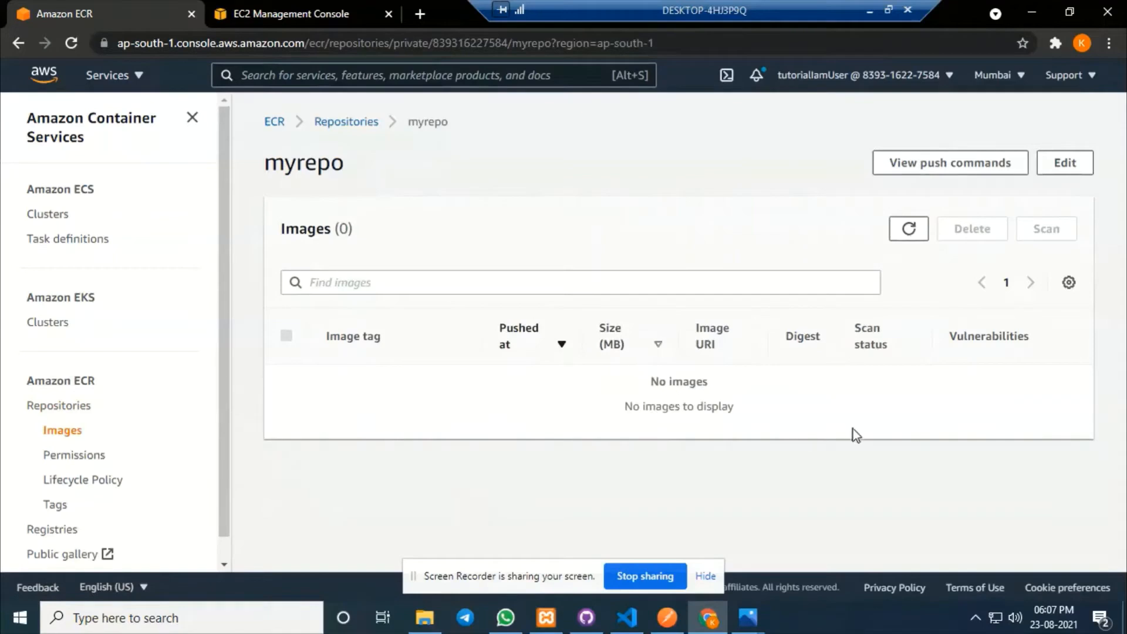
left_click(939, 169)
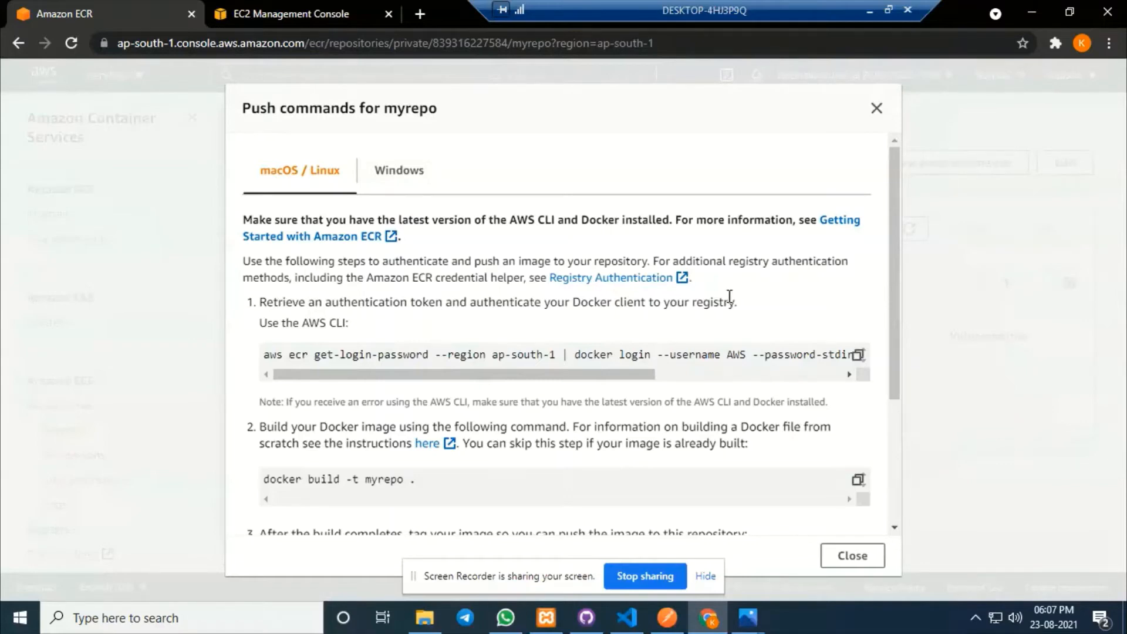
Copy the ECR registry login command from myrepo's push commands and return to the VS Code terminal.
scroll(739, 346, "down", 3)
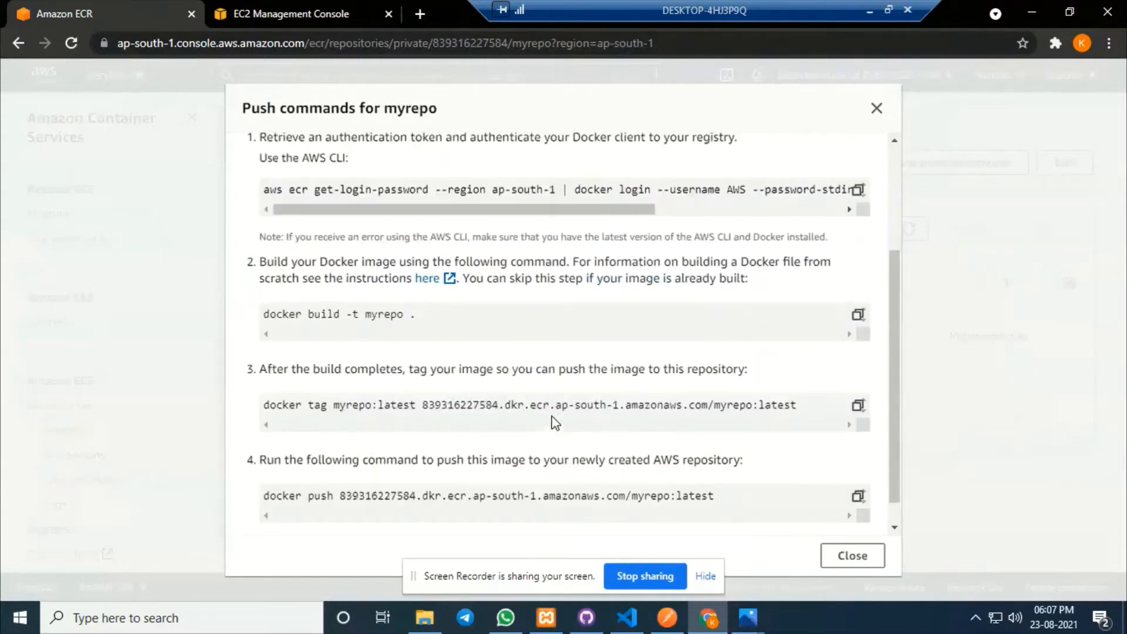
scroll(644, 397, "down", 1)
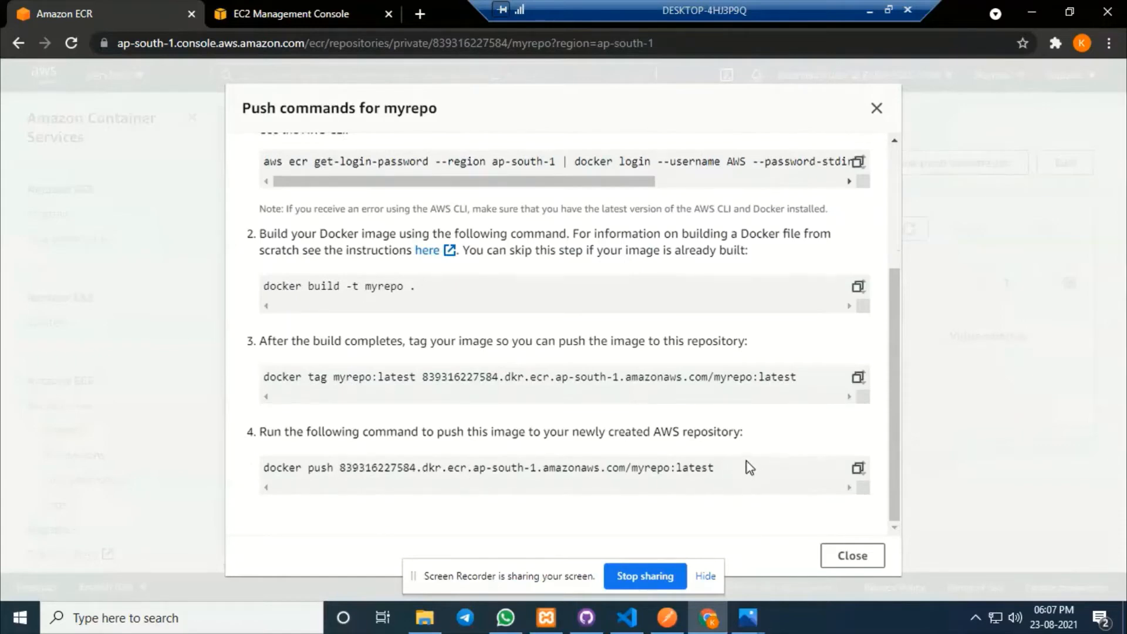
scroll(587, 315, "up", 3)
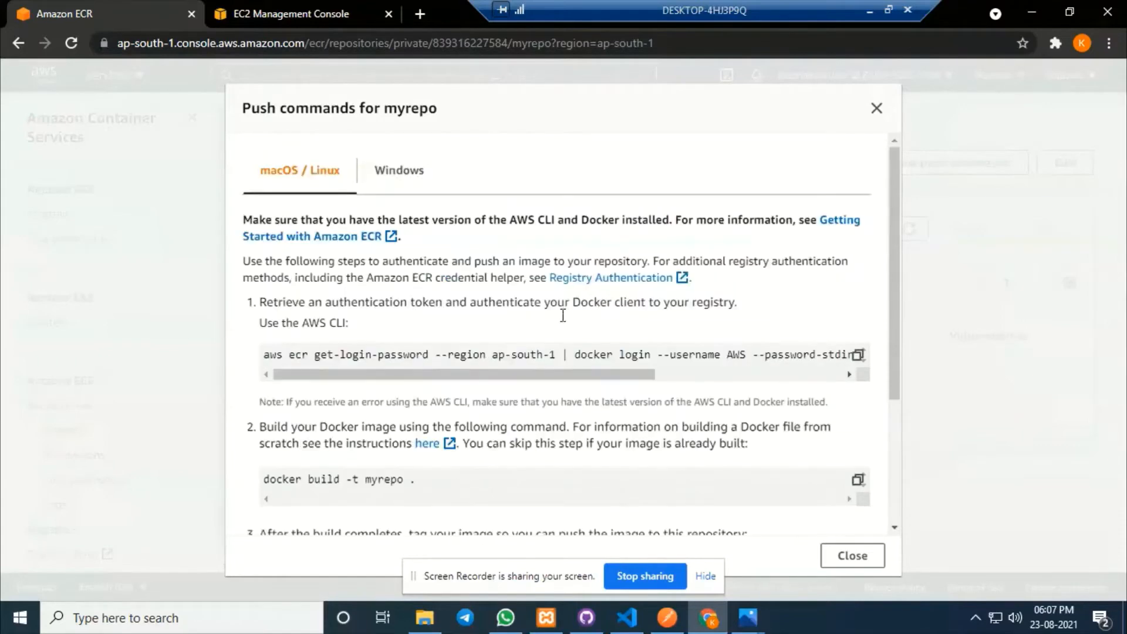
left_click(858, 356)
left_click(627, 618)
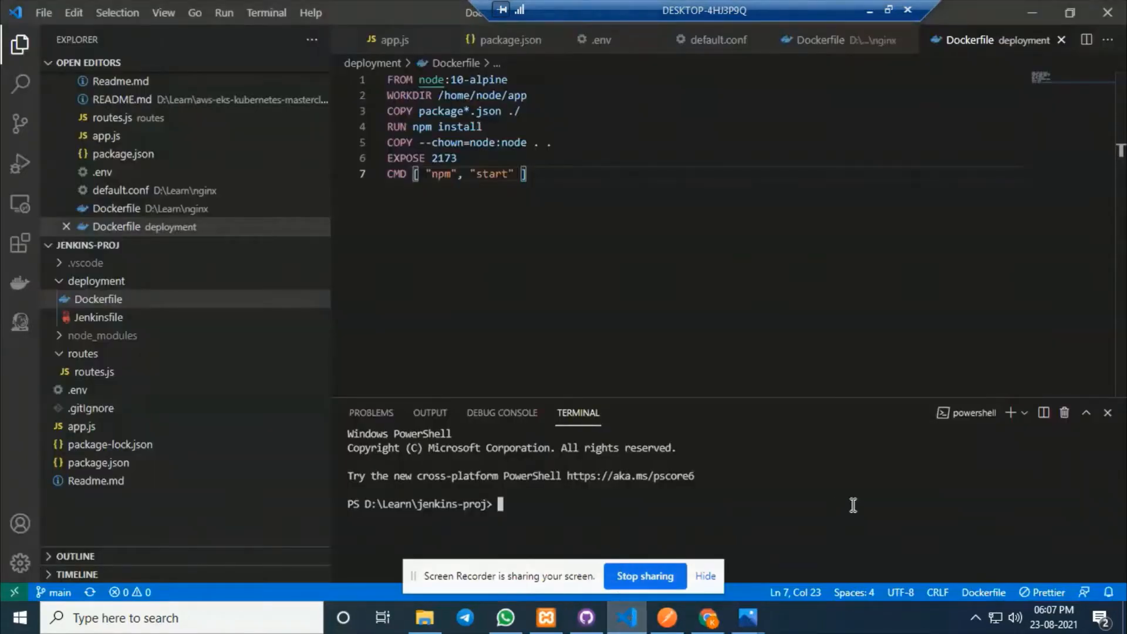
Run the pasted ECR login command in the terminal to authenticate Docker.
key("ctrl+v")
key("Return")
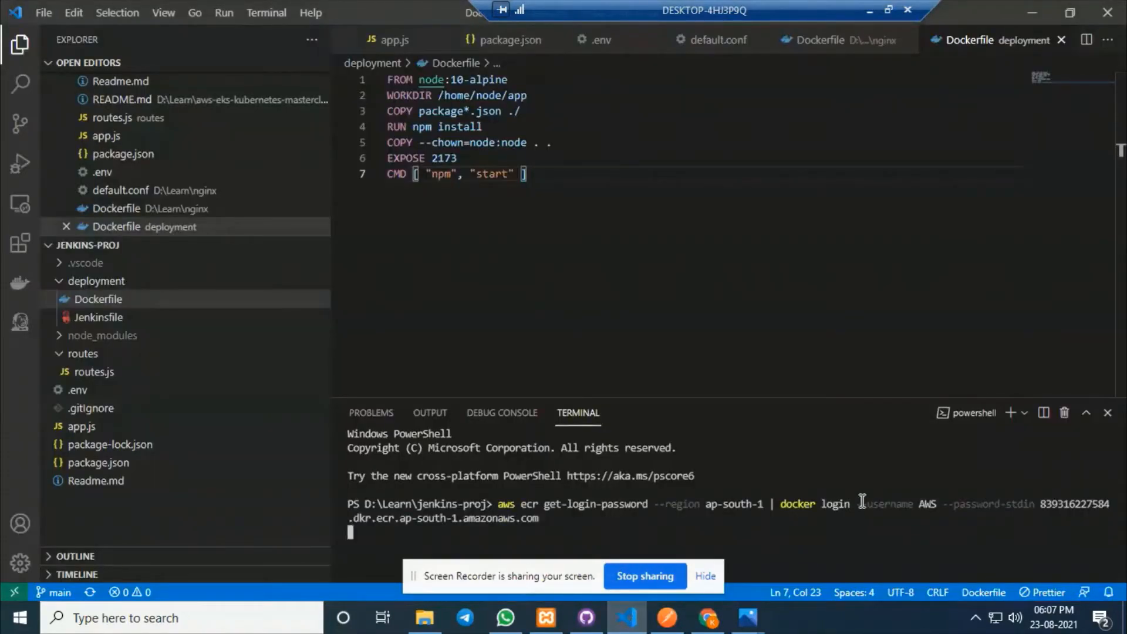
left_click(705, 576)
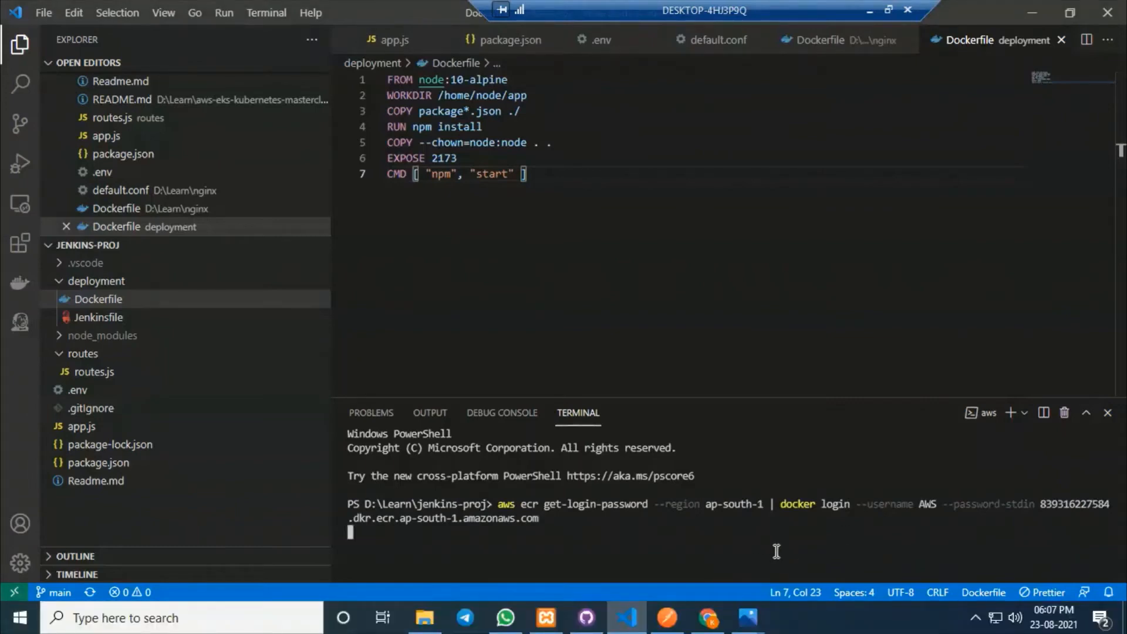
Build the myrepo image with docker build -t myrepo . -f .\deployment\Dockerfile.
left_click(723, 615)
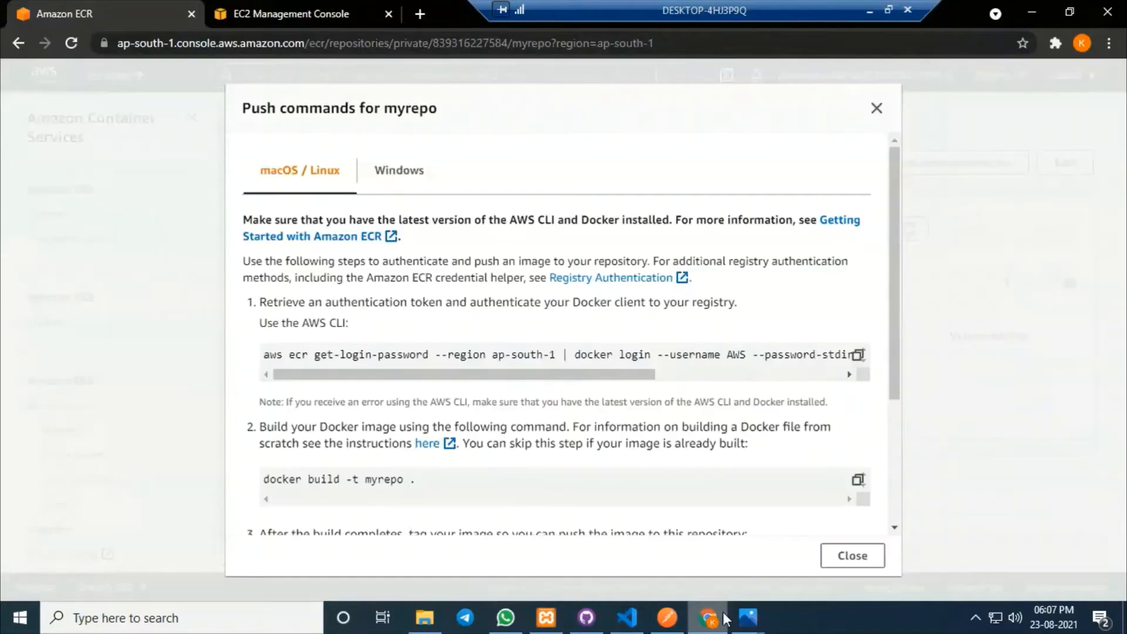
scroll(488, 397, "down", 3)
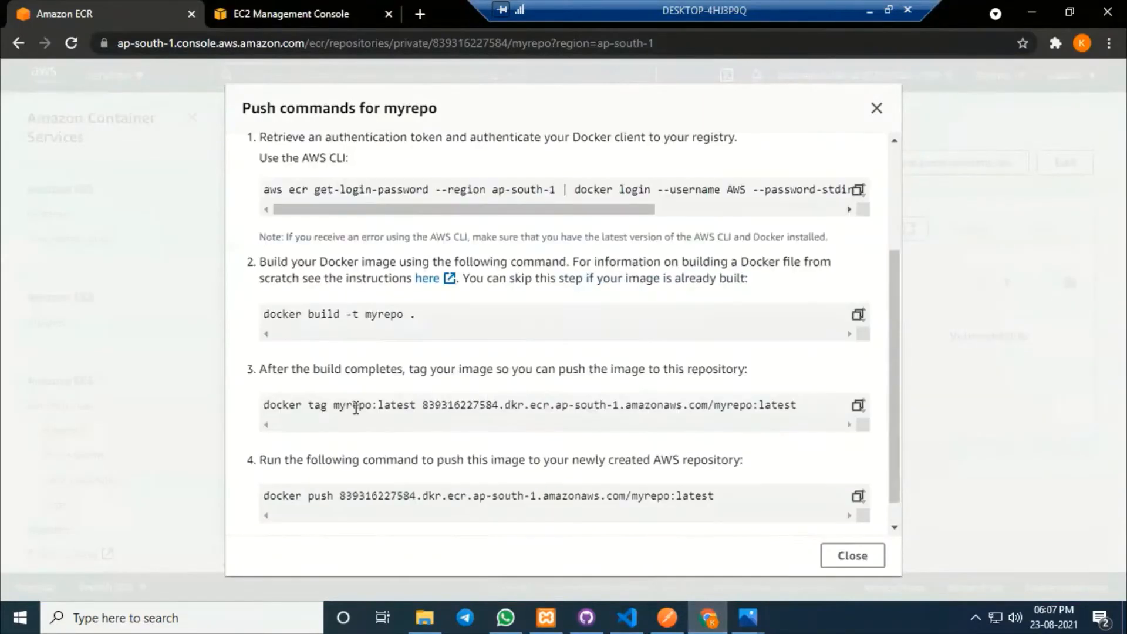
left_click(859, 317)
left_click(708, 611)
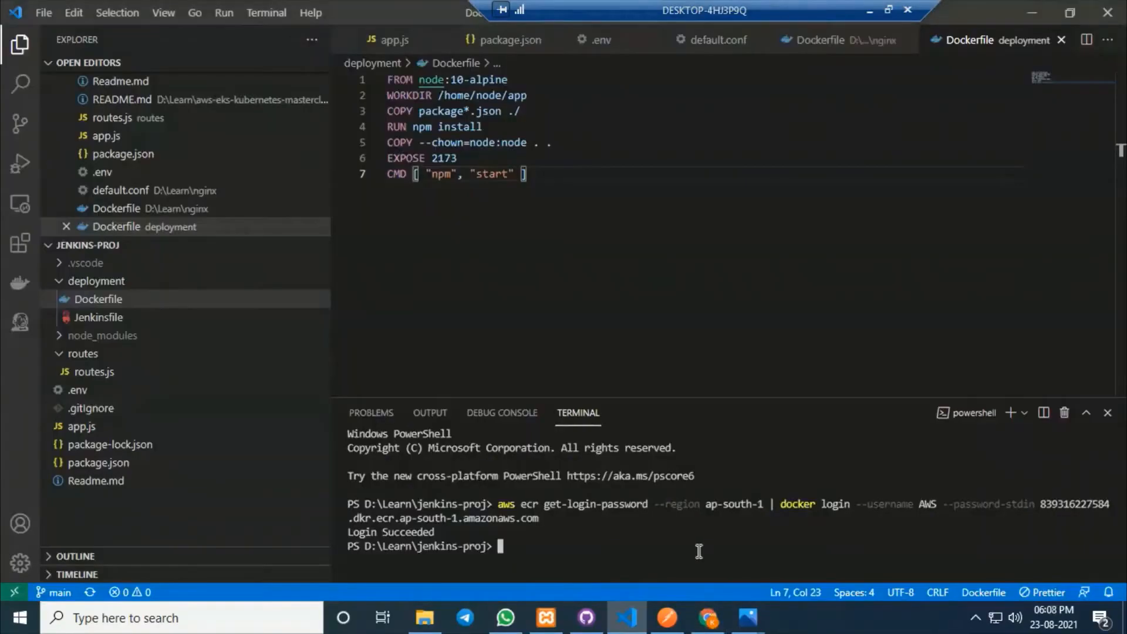
key("ctrl+v")
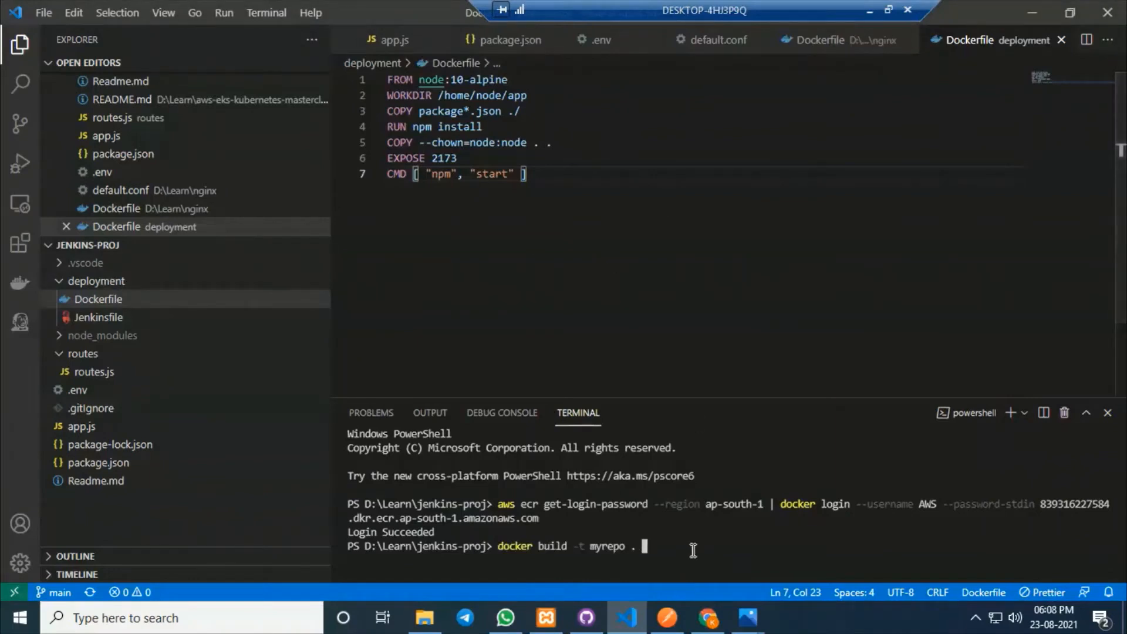
type("-f")
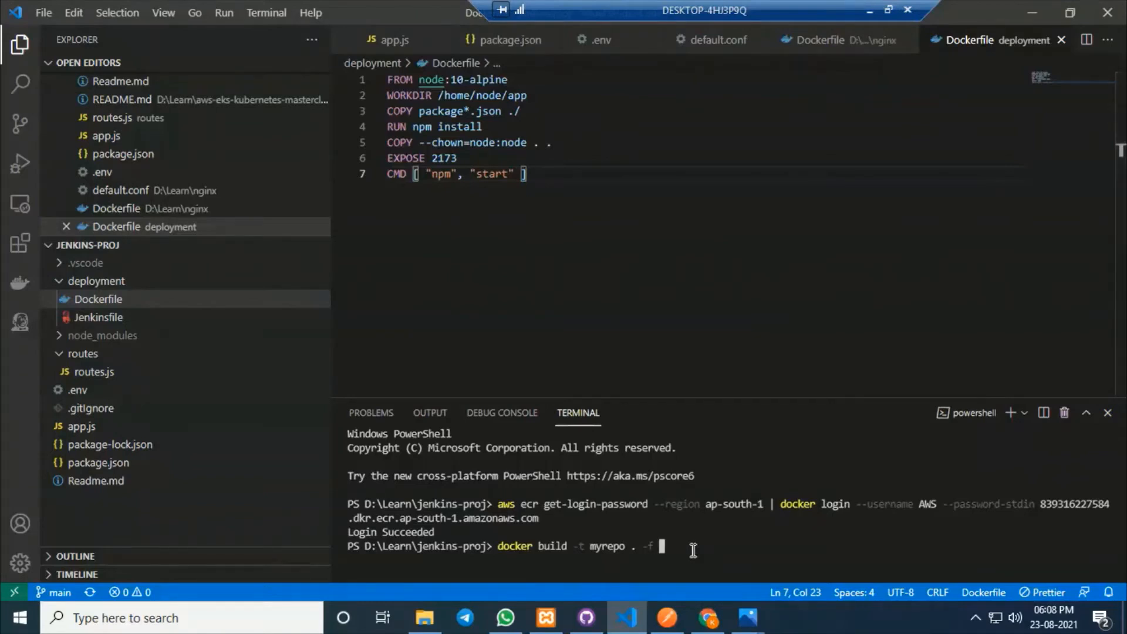
type(" .\\d")
key("Tab")
type("Doc")
key("Tab")
key("Return")
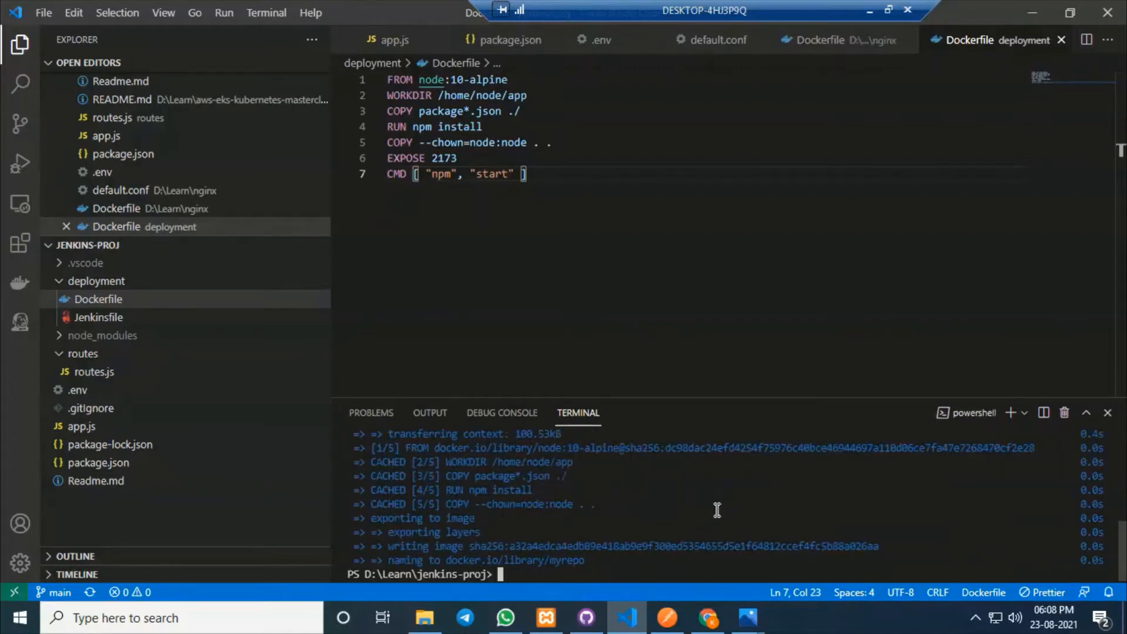
Enlarge the terminal and run docker images to confirm the 138MB myrepo image.
left_click_drag(738, 397, 735, 322)
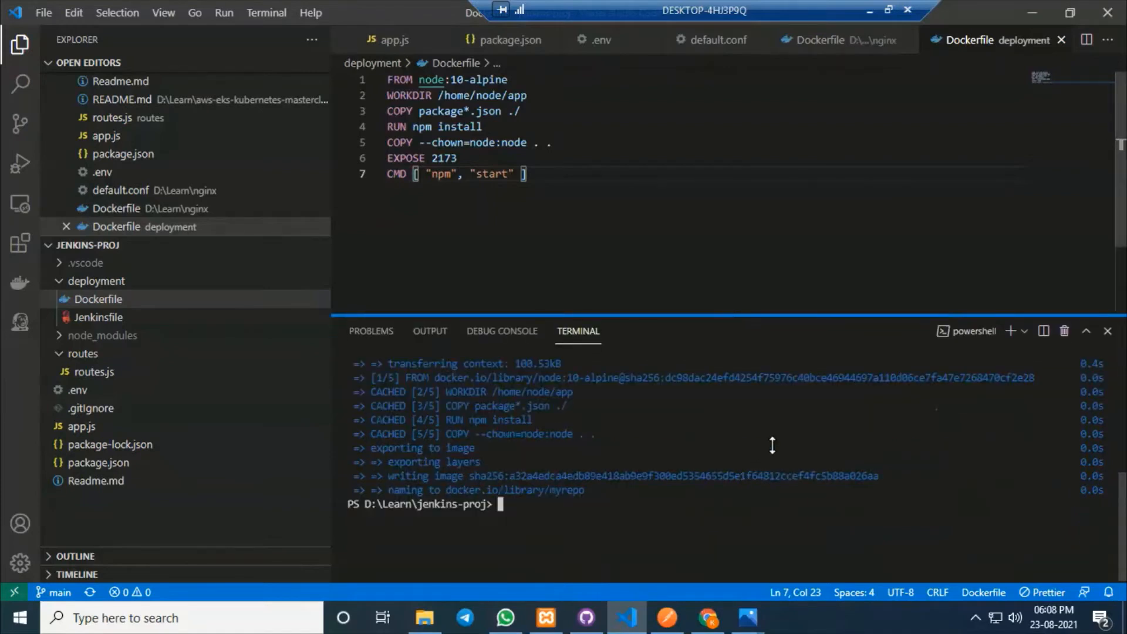
type("docker images")
key("Return")
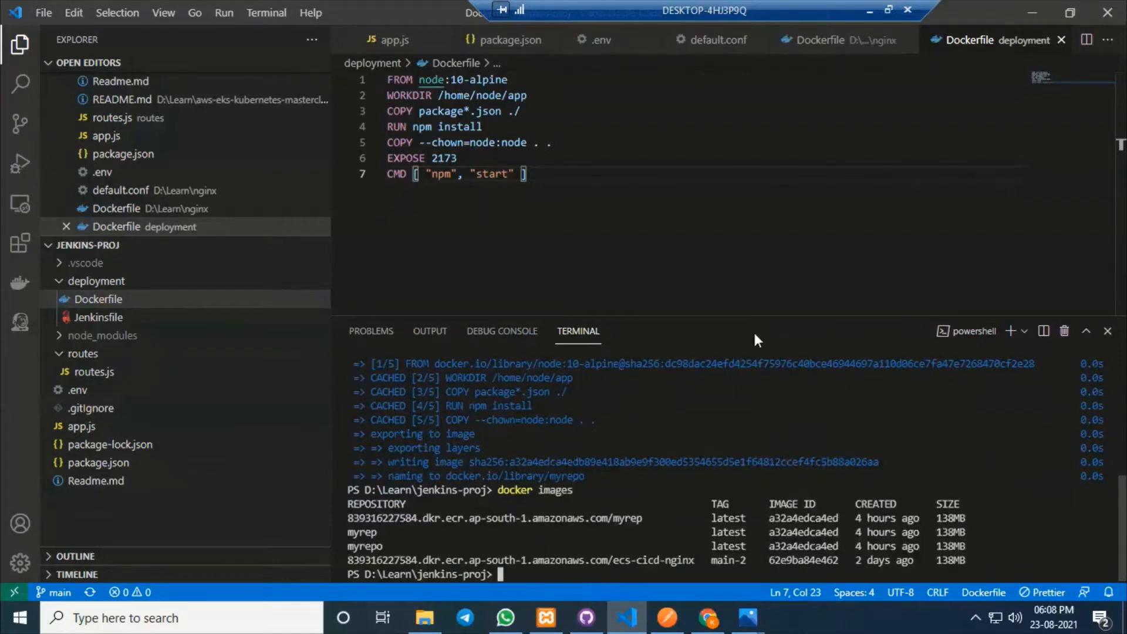
Tag the myrepo image with the ECR repository URI using the copied docker tag command.
left_click_drag(389, 547, 350, 547)
left_click(400, 547)
left_click(709, 628)
scroll(663, 317, "down", 1)
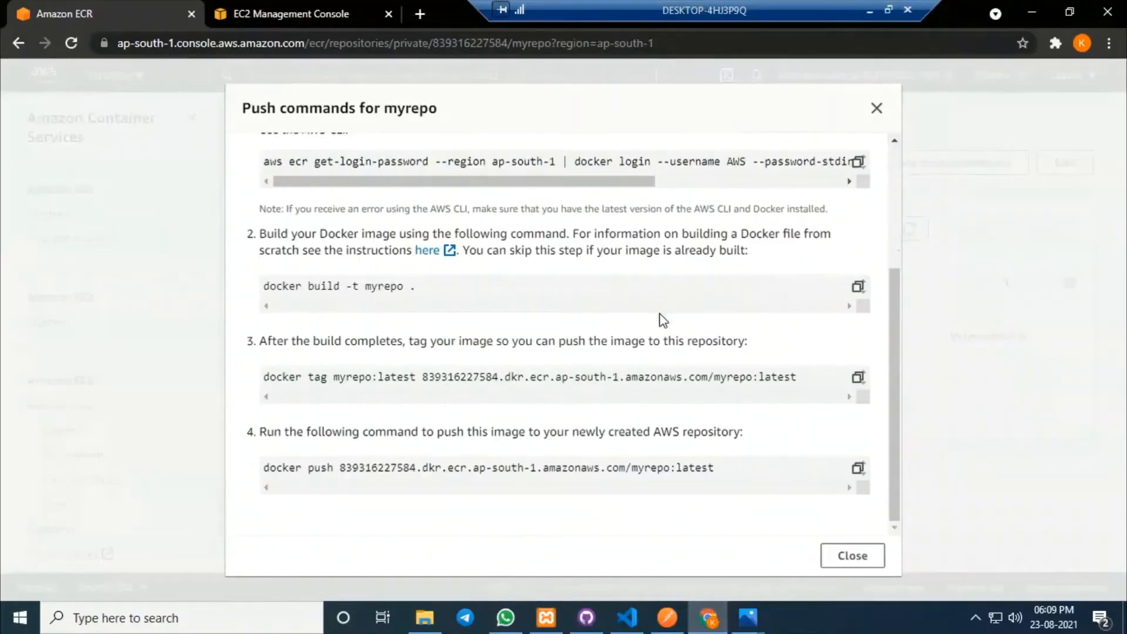
left_click(857, 377)
left_click(627, 618)
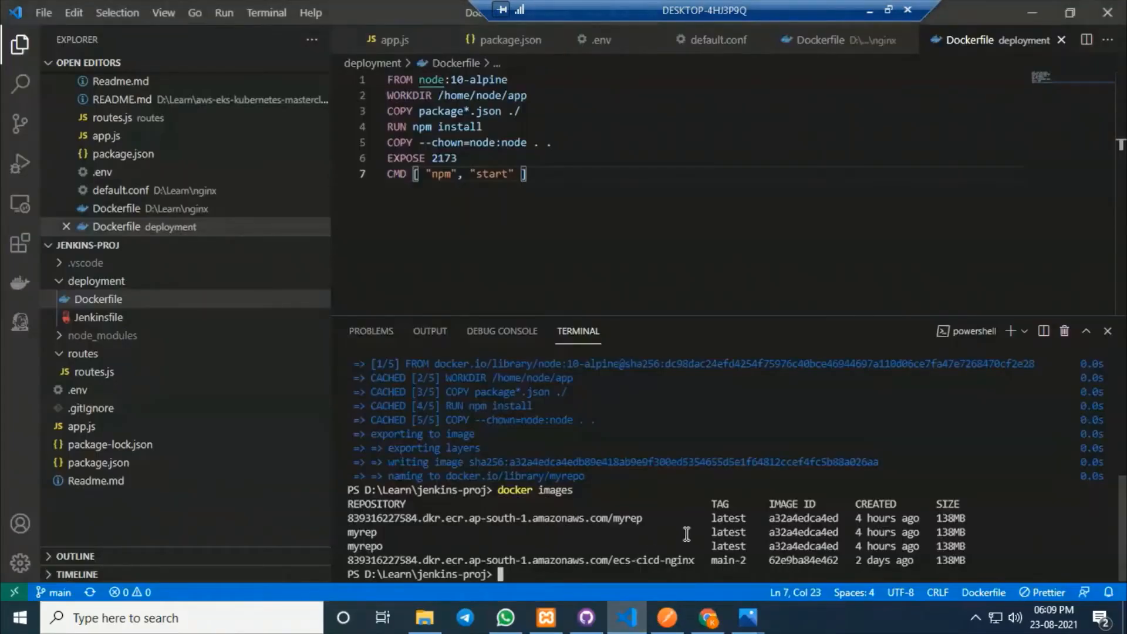
key("ctrl+v")
key("Return")
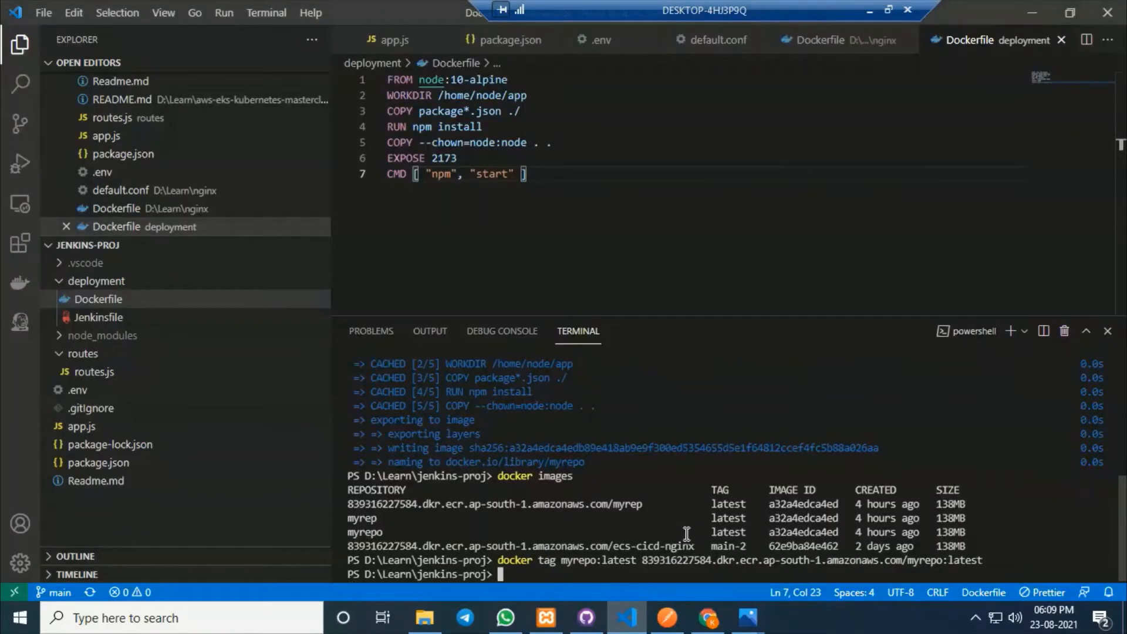
Push the tagged myrepo image to ECR with the copied docker push command.
left_click(708, 618)
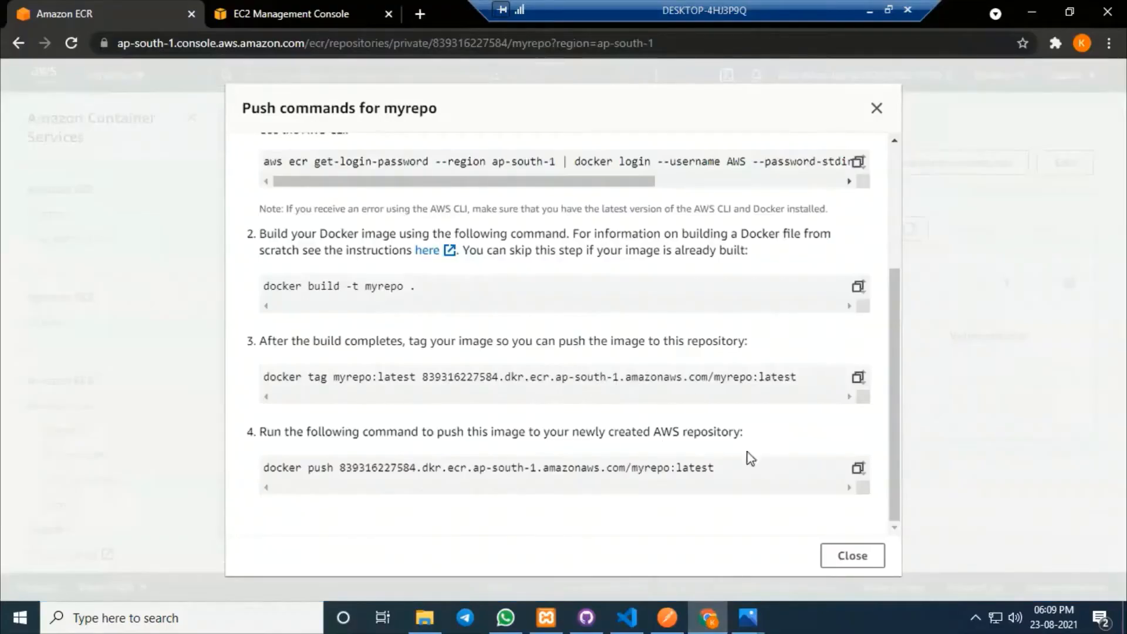
left_click(857, 470)
left_click(718, 622)
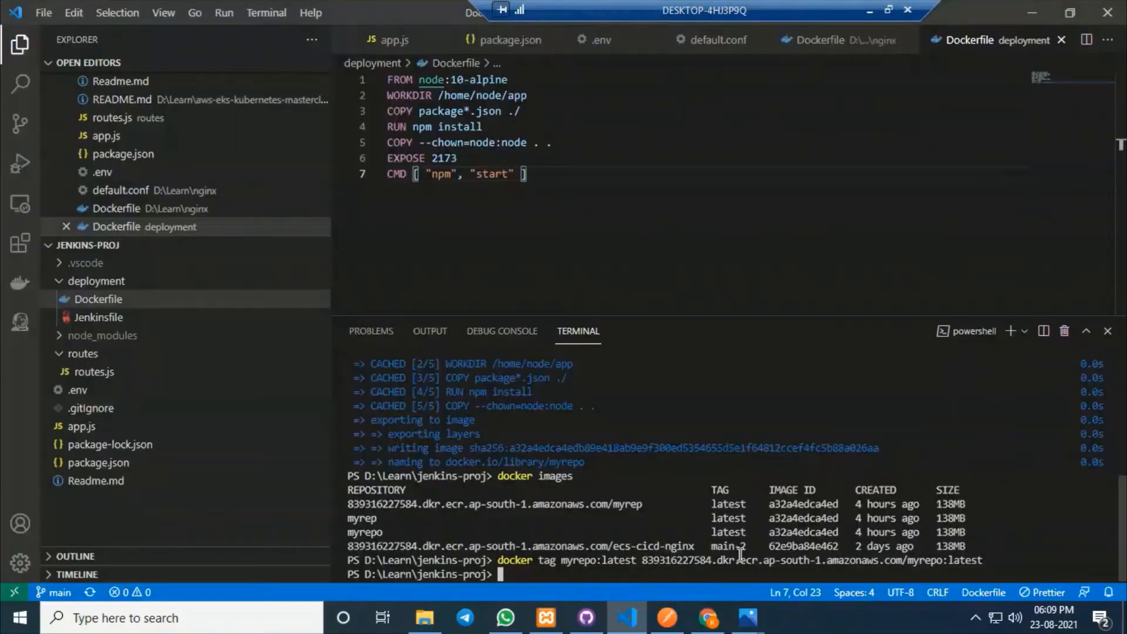
key("ctrl+v")
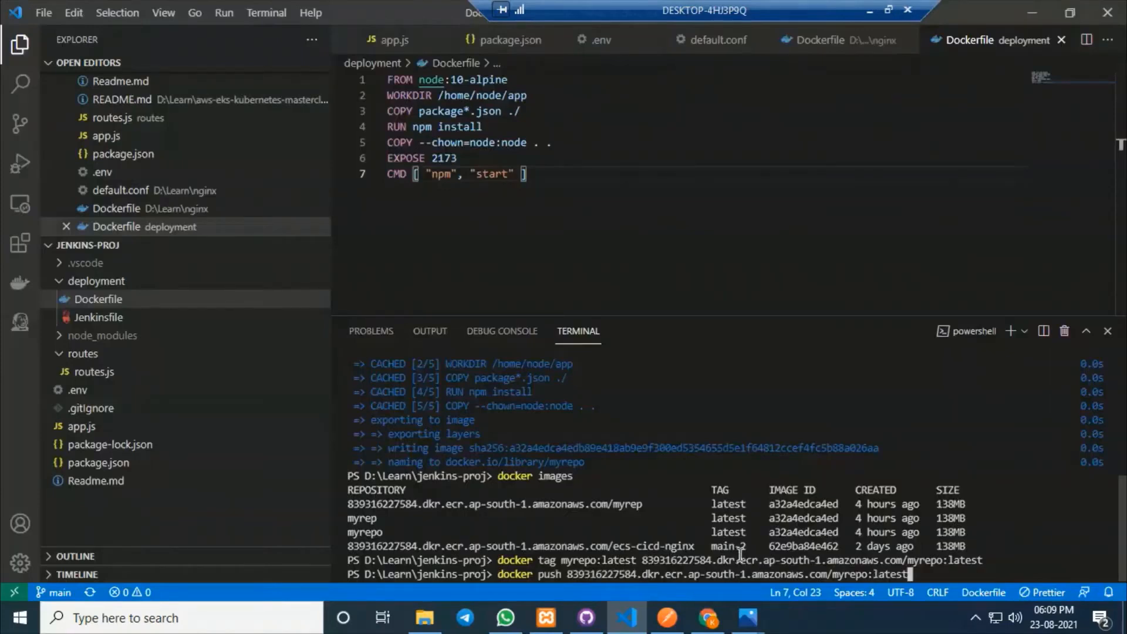
key("Return")
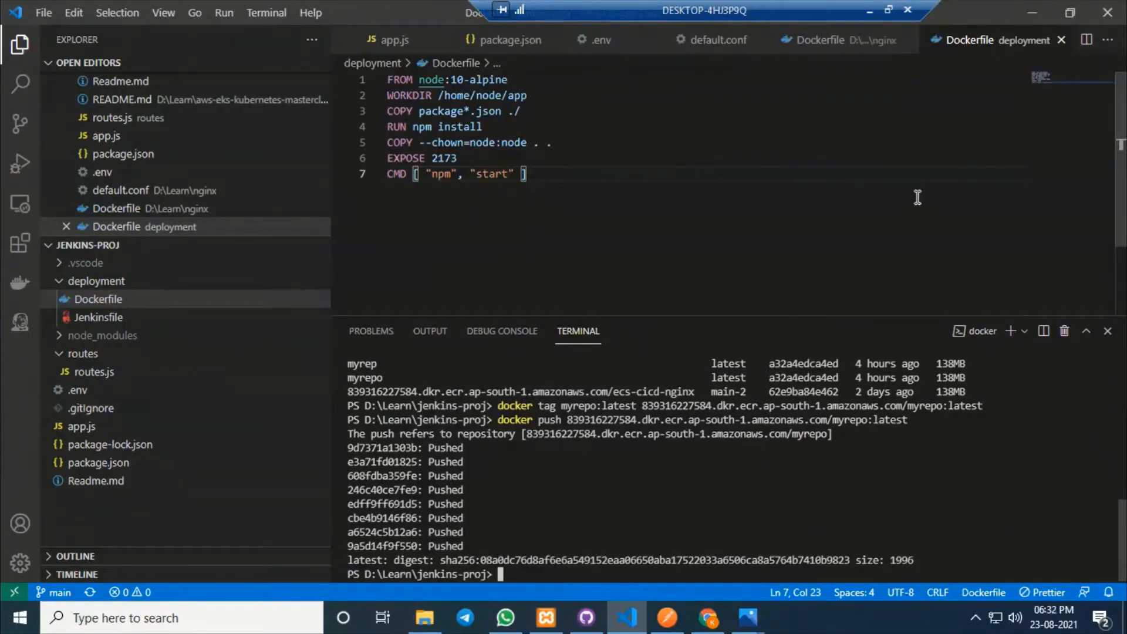
left_click(706, 625)
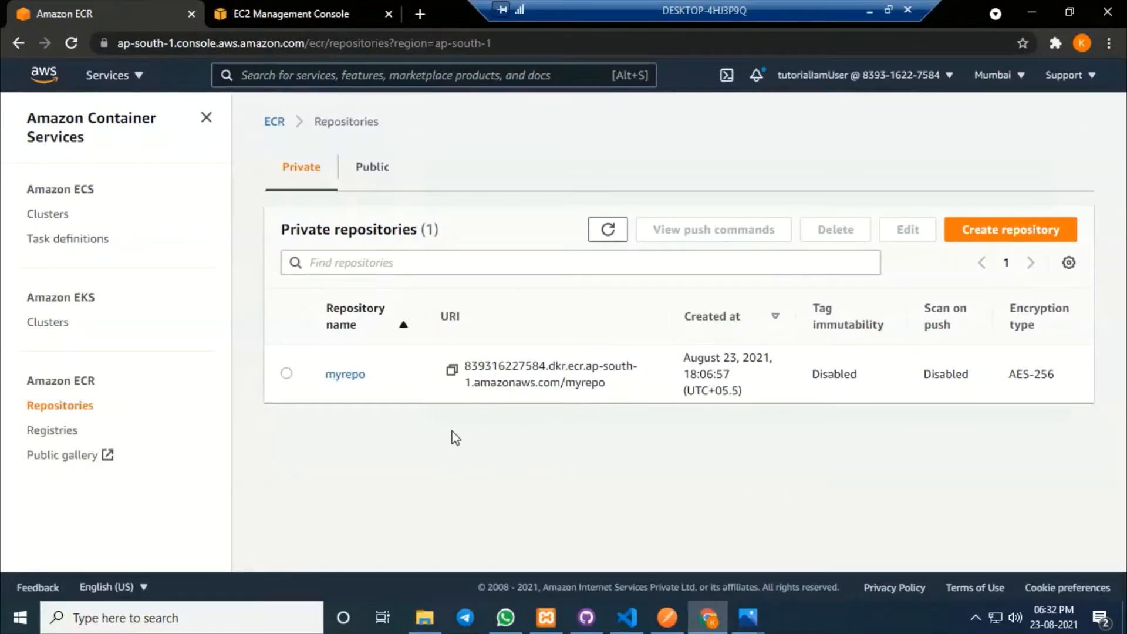
Start a new ECS task definition with the FARGATE launch type.
left_click(77, 189)
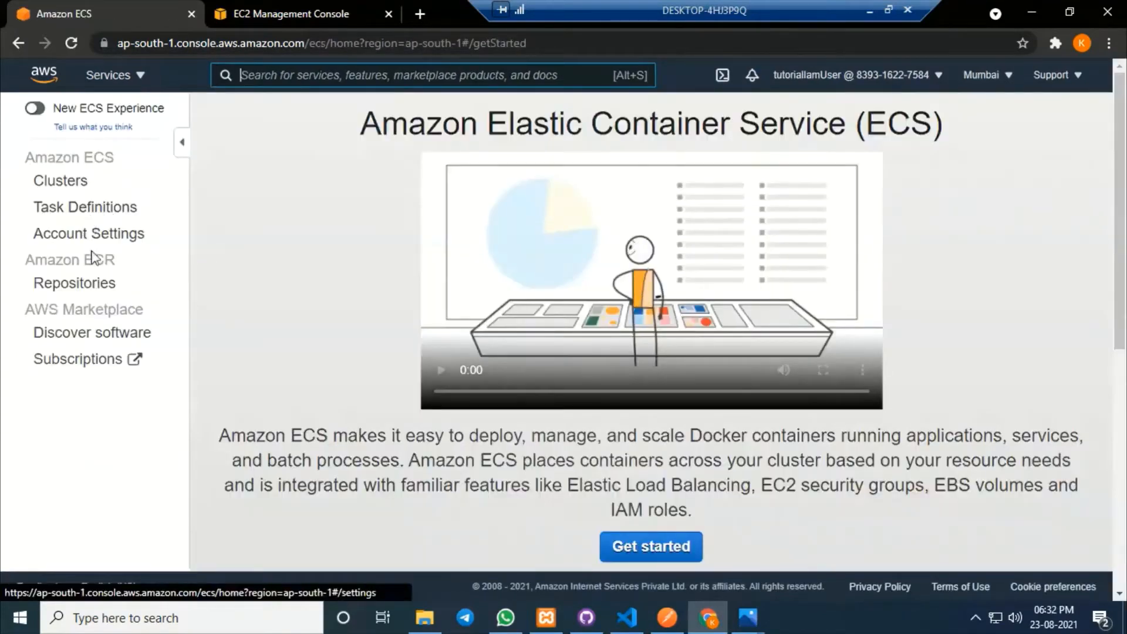
left_click(104, 214)
left_click(314, 234)
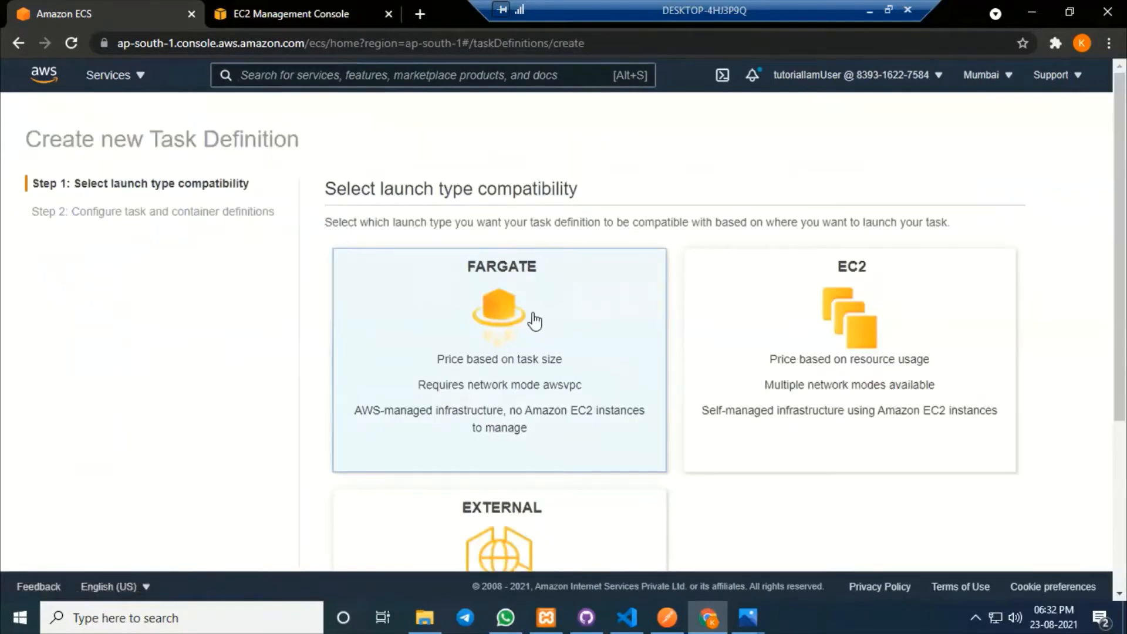
scroll(604, 322, "down", 5)
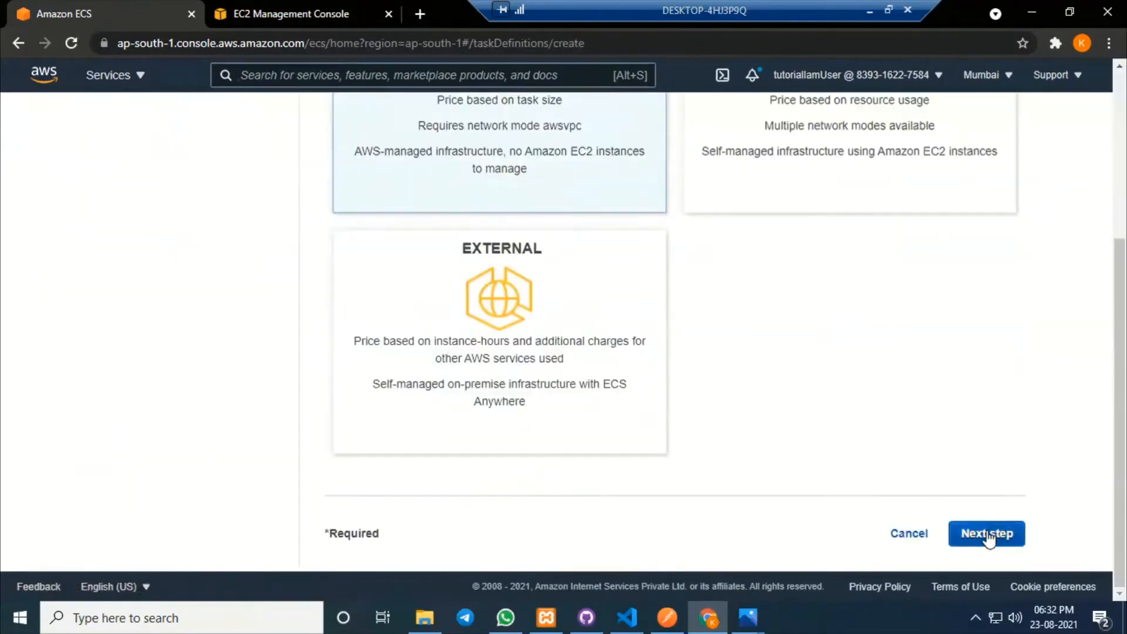
left_click(987, 534)
scroll(548, 282, "up", 4)
Name the task definition mytasknew with ecsTaskExecutionRole, 0.5GB memory and 0.25 vCPU.
left_click(626, 289)
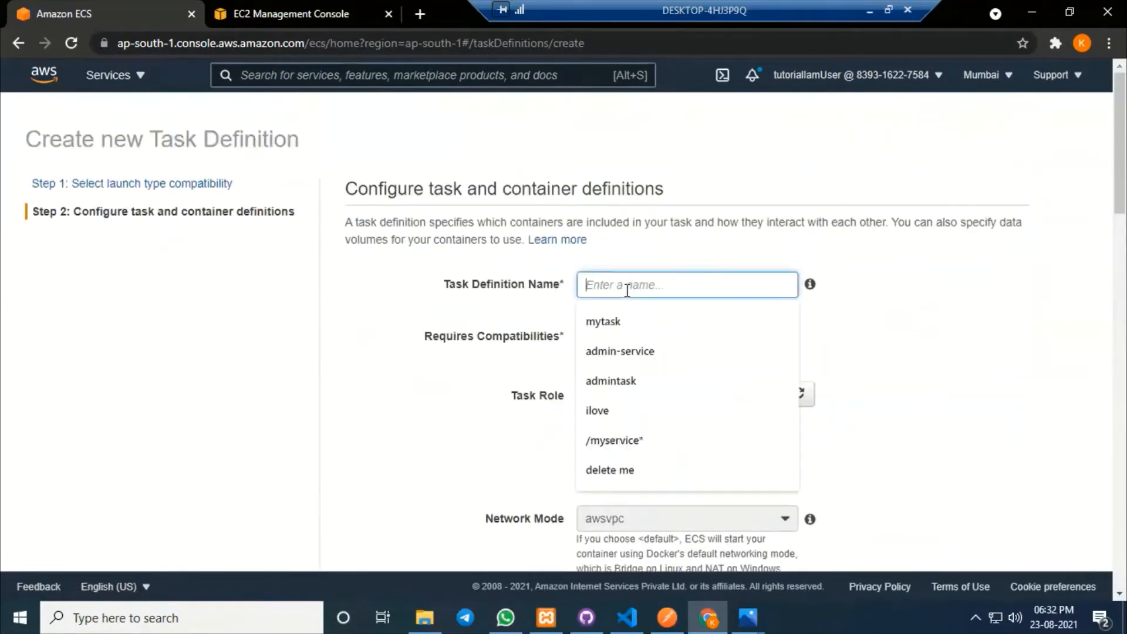
type("mytaskrew")
left_click(658, 399)
left_click(651, 446)
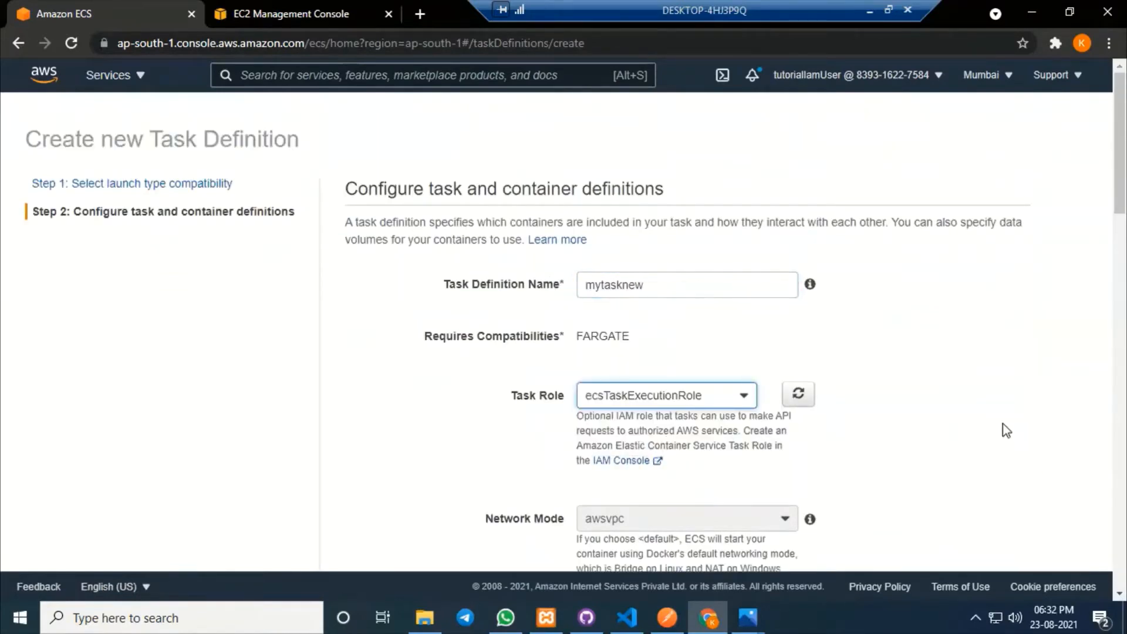
scroll(994, 421, "down", 7)
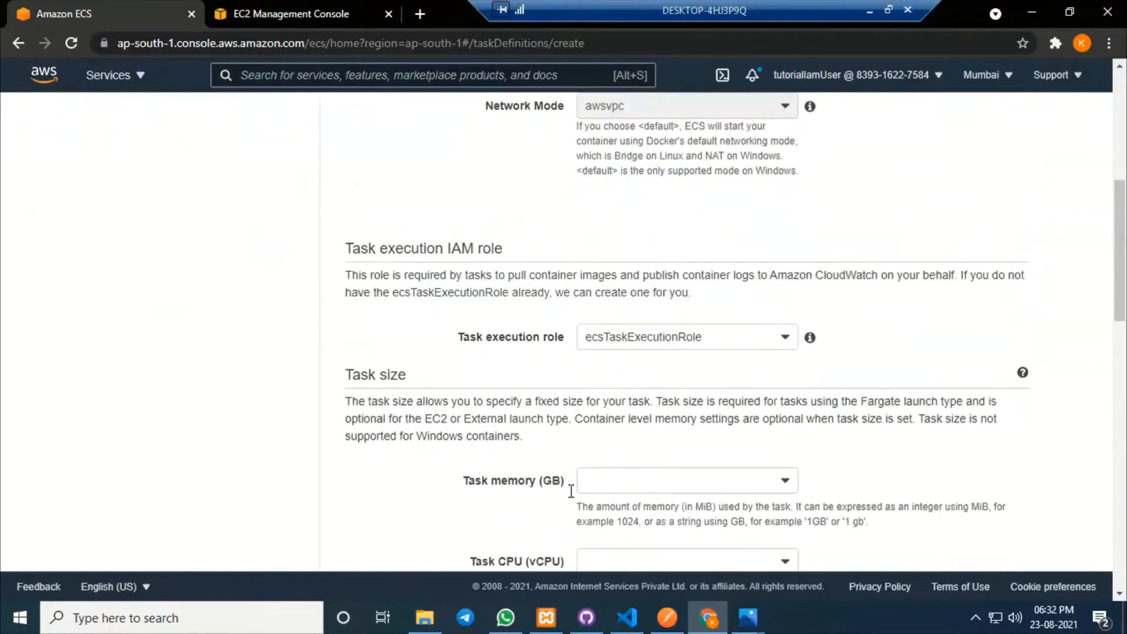
scroll(489, 349, "down", 4)
left_click(717, 233)
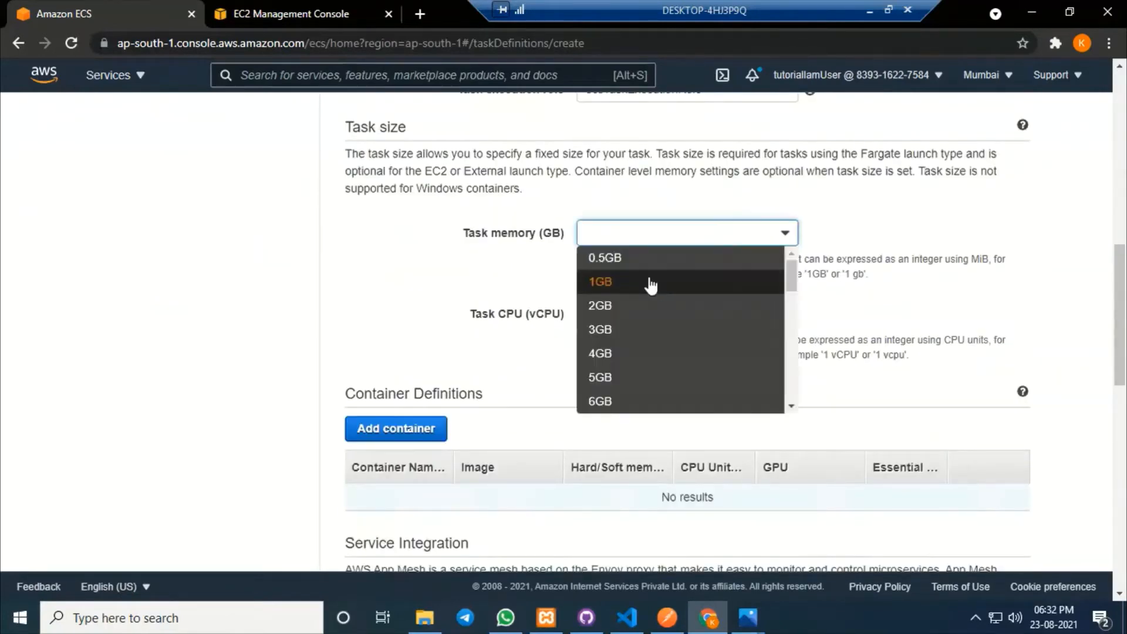
left_click(605, 257)
left_click(660, 317)
left_click(666, 346)
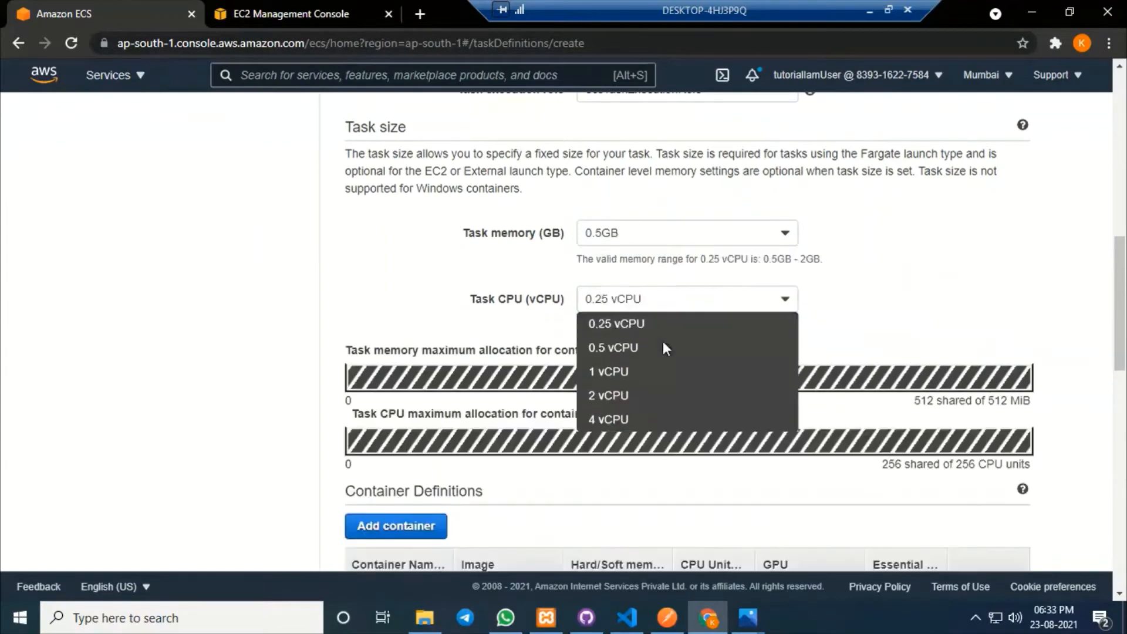
scroll(661, 342, "down", 3)
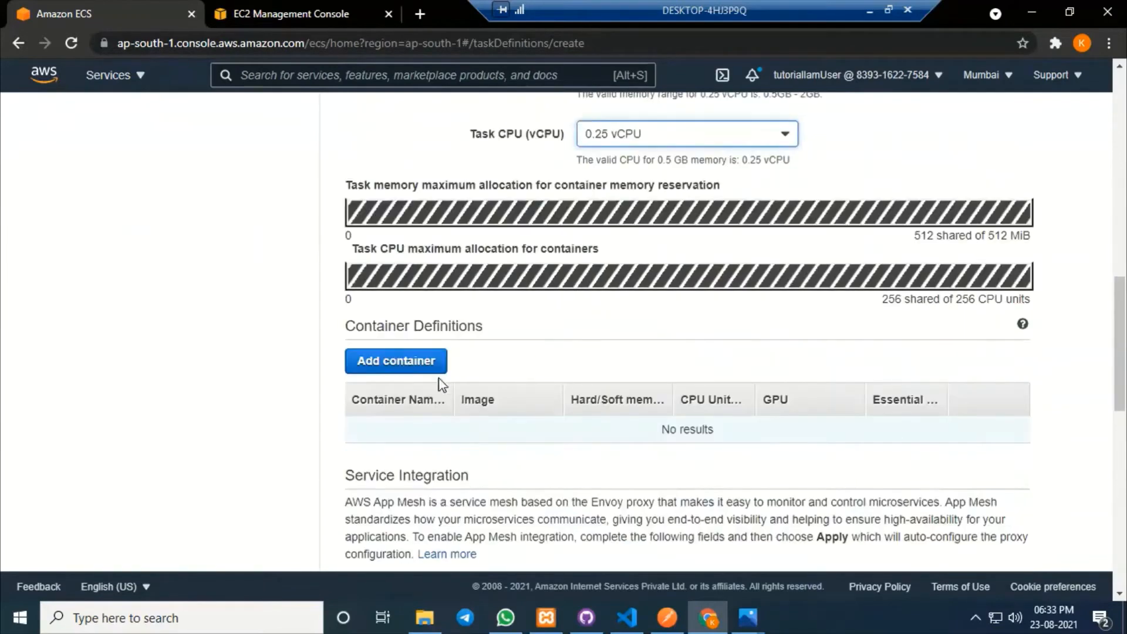
left_click(391, 361)
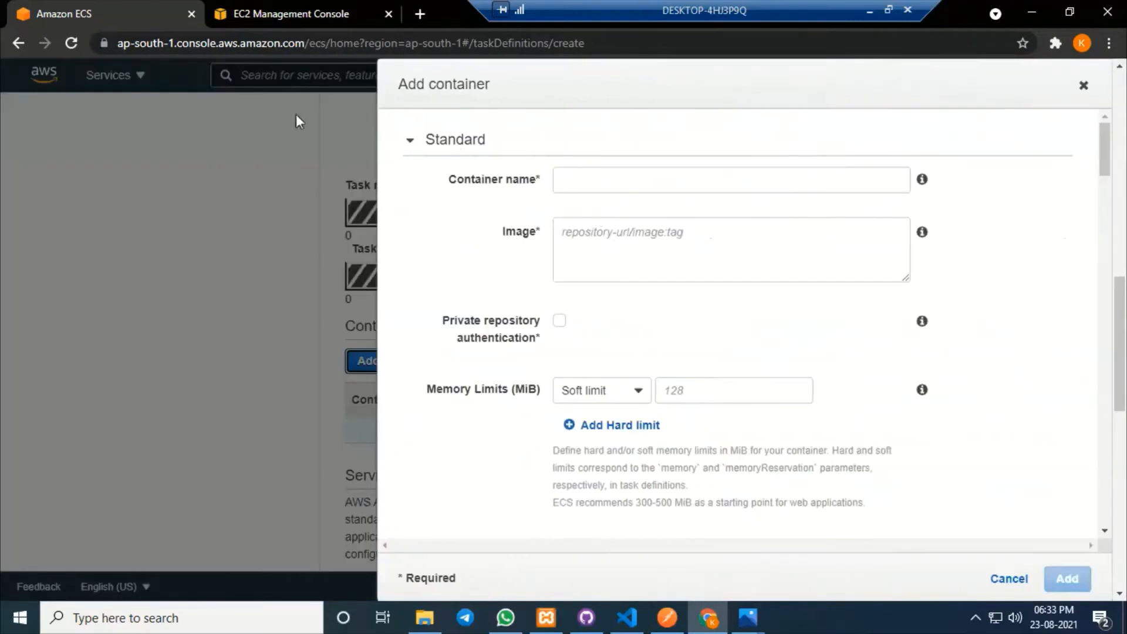
Duplicate the Amazon ECS browser tab and bring up the AWS services list.
right_click(135, 1)
left_click(207, 115)
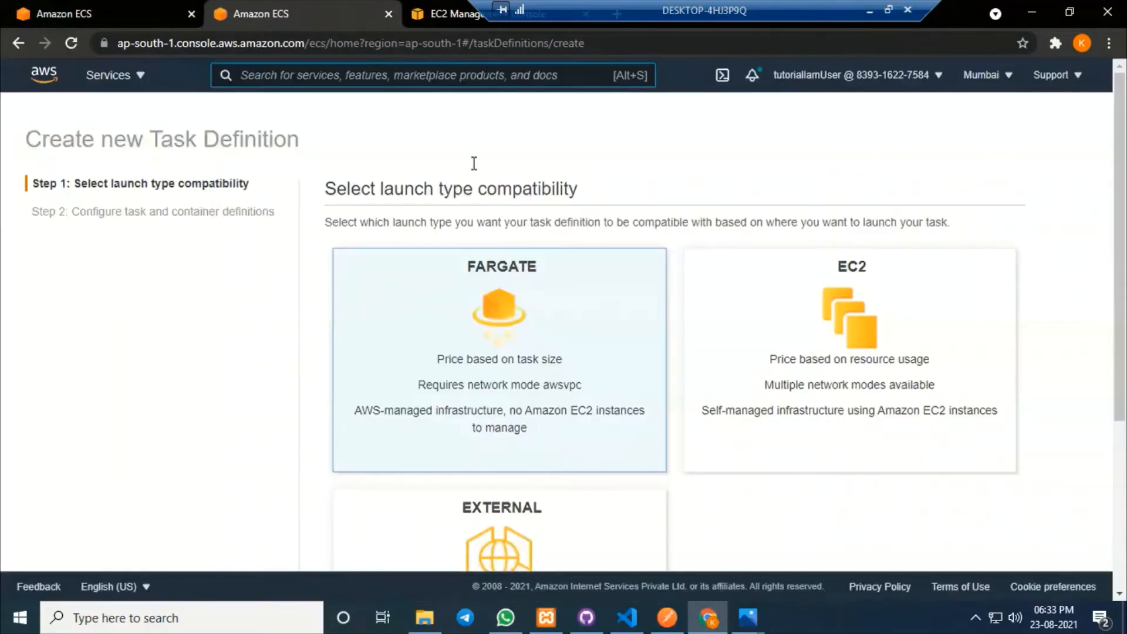
left_click(123, 80)
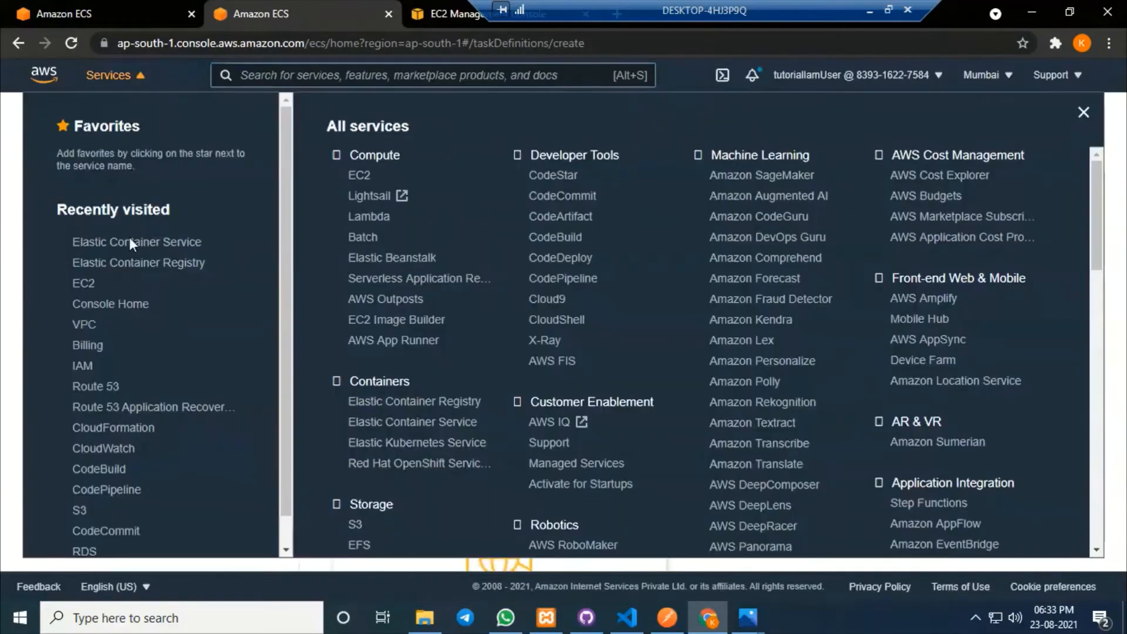
Set the container image to myrepo's latest image URI copied from ECR.
left_click(174, 263)
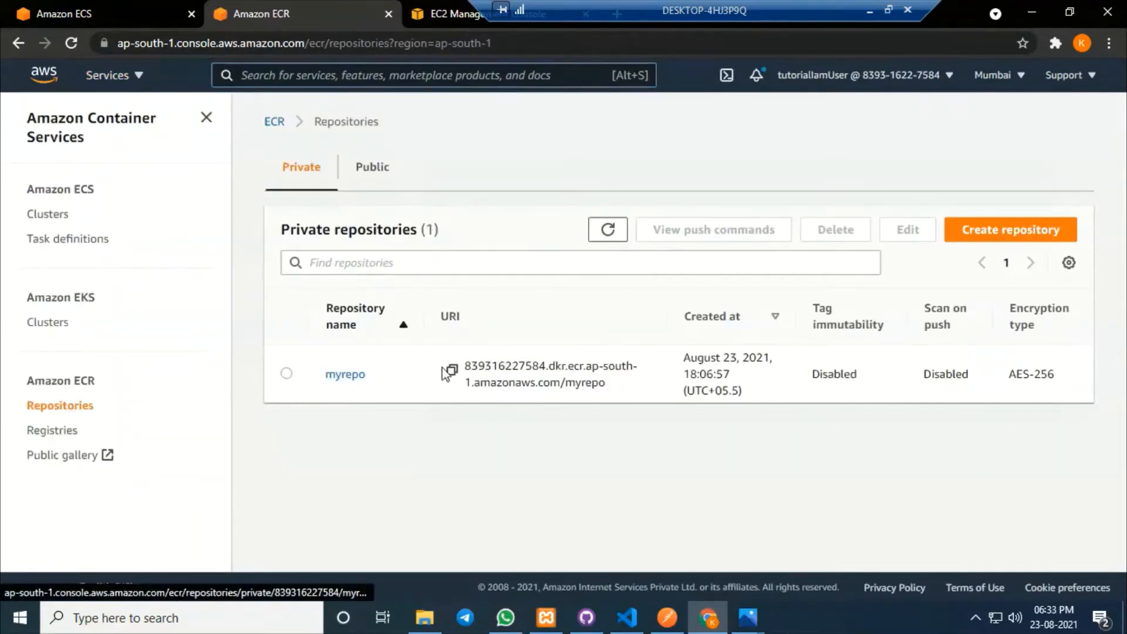
left_click(341, 376)
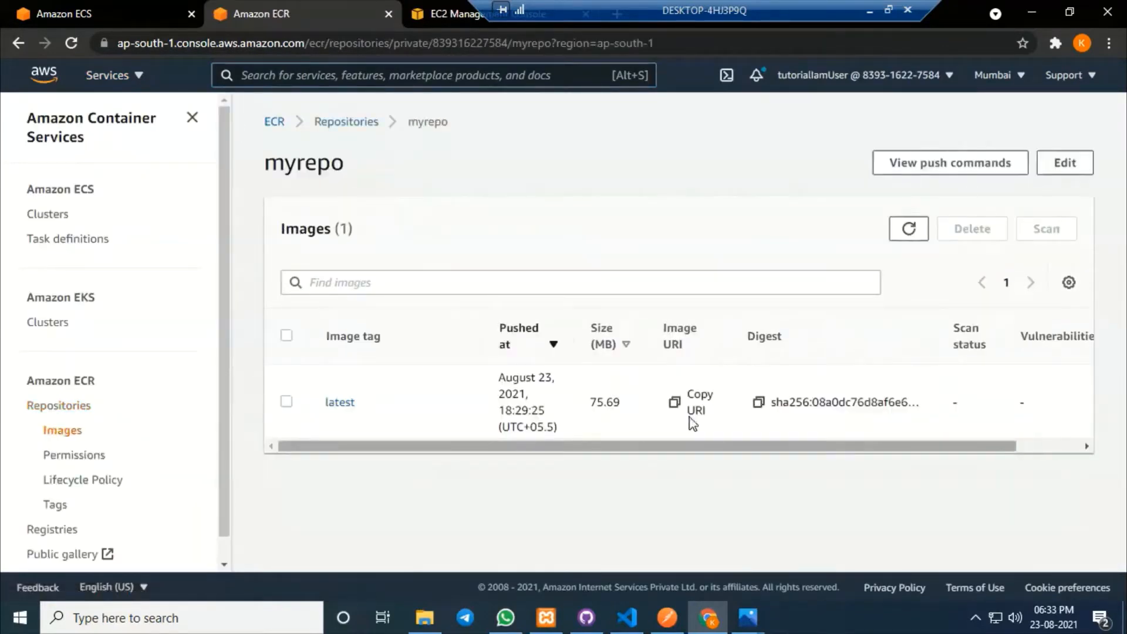
left_click(675, 402)
left_click(77, 10)
left_click(606, 247)
key("ctrl+v")
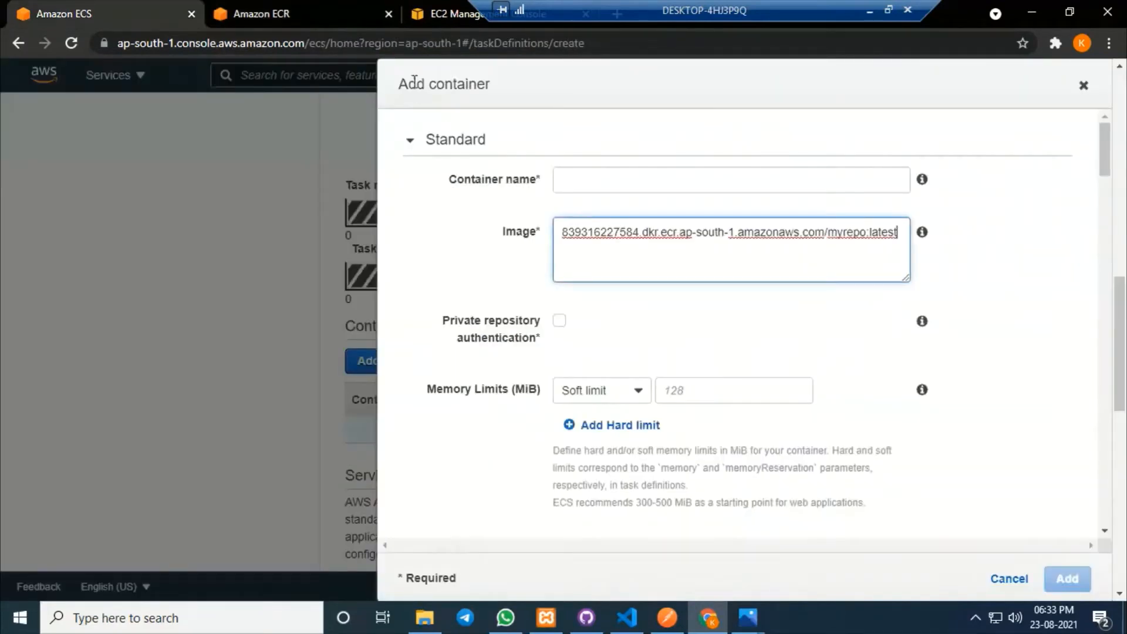
Name the container myrepo.
left_click(310, 11)
left_click_drag(347, 168, 263, 169)
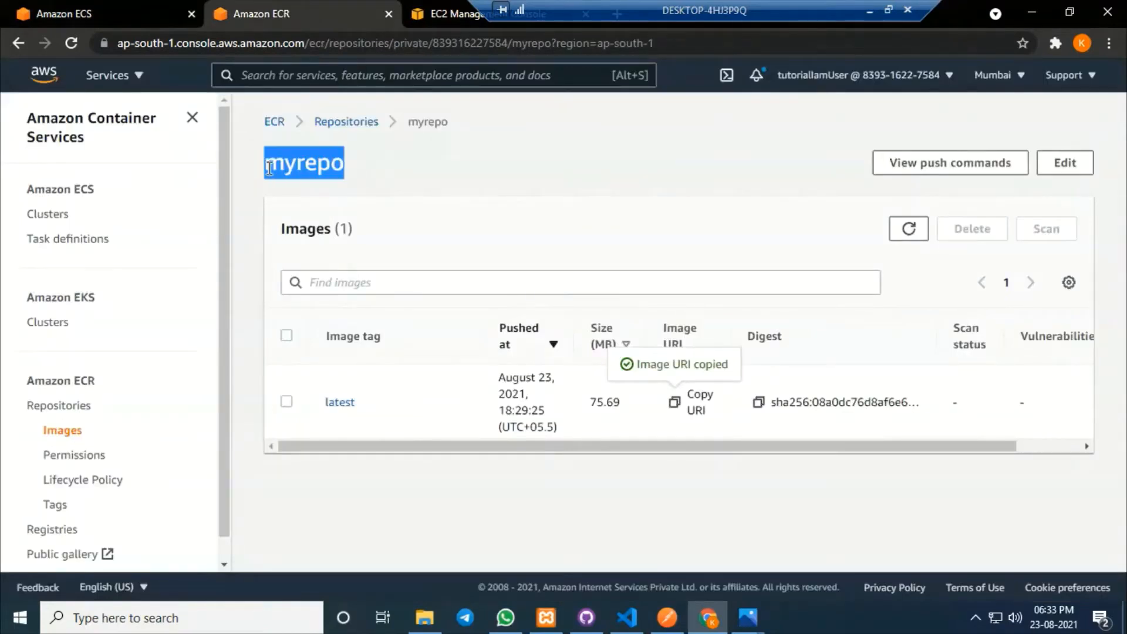
left_click(144, 12)
left_click(614, 178)
key("ctrl+v")
left_click(1034, 281)
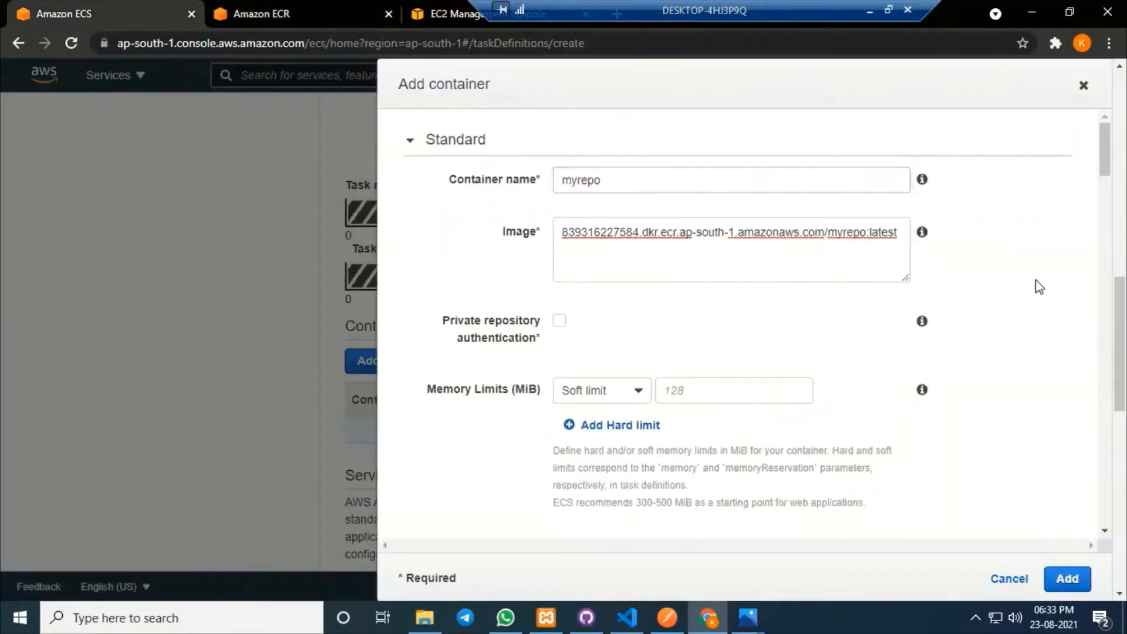
scroll(1027, 291, "down", 4)
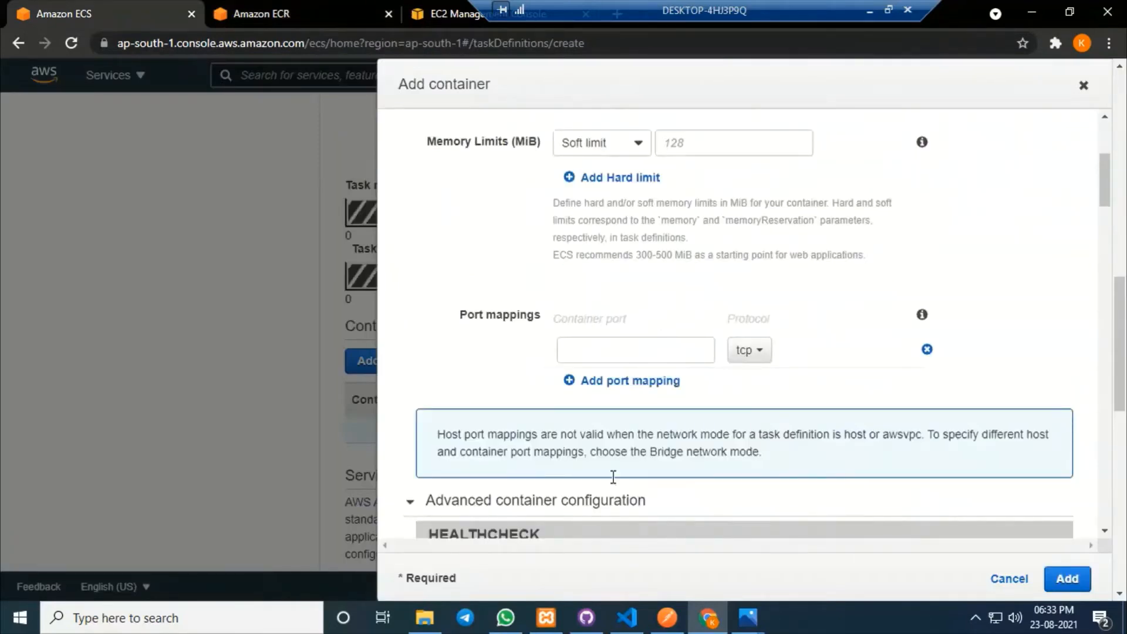
Map container port 2173 from the Dockerfile and add the myrepo container.
key("alt+Tab")
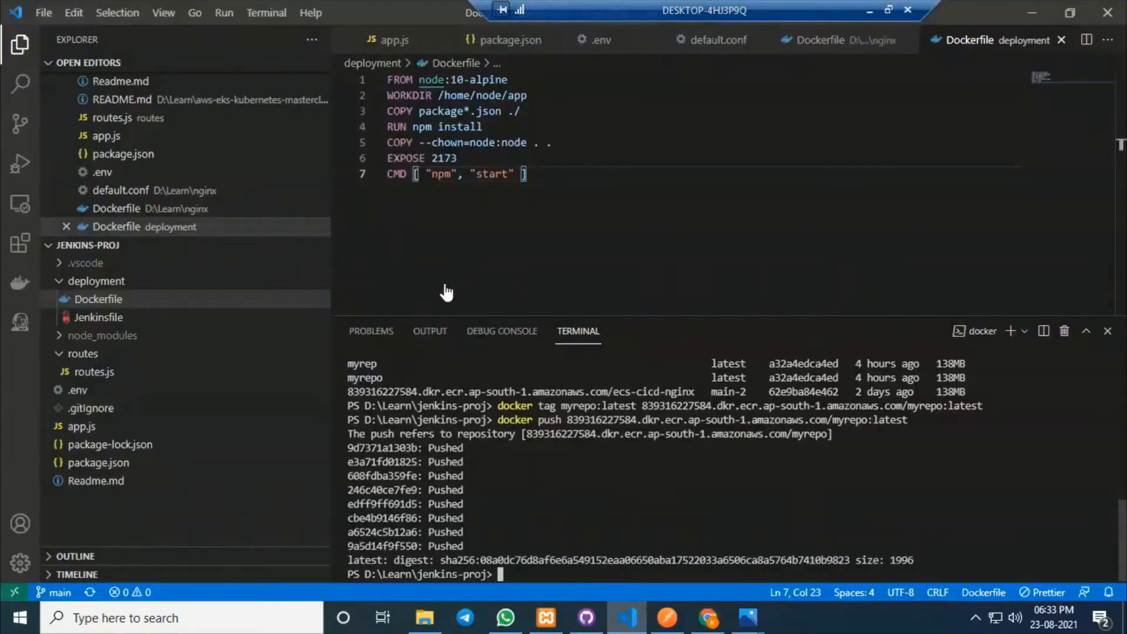
double_click(434, 158)
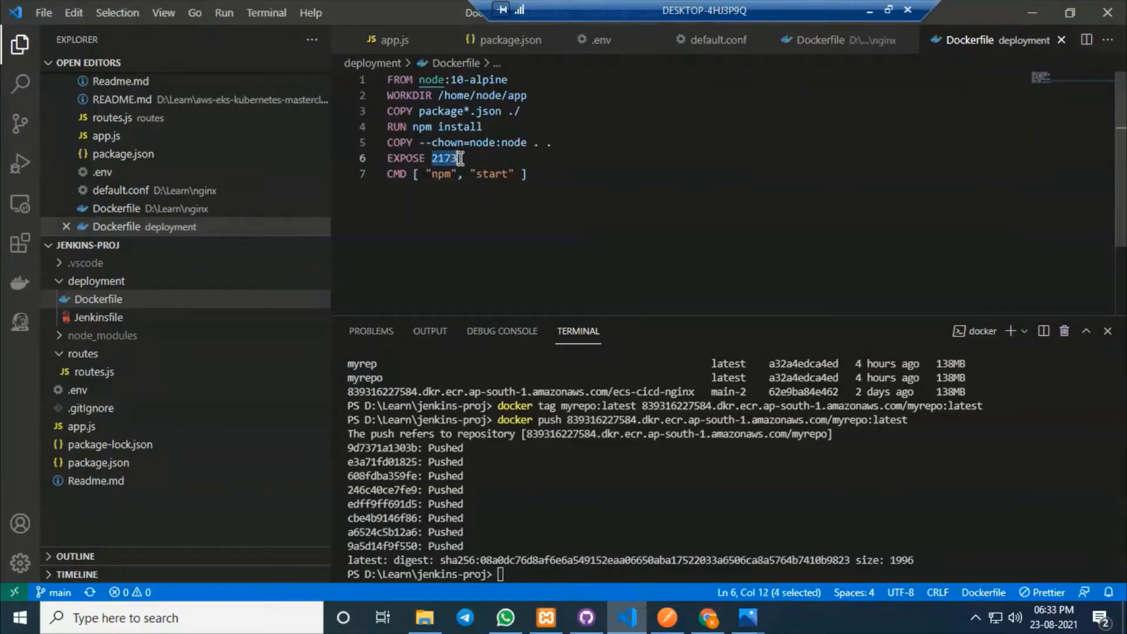
key("Right")
left_click(708, 618)
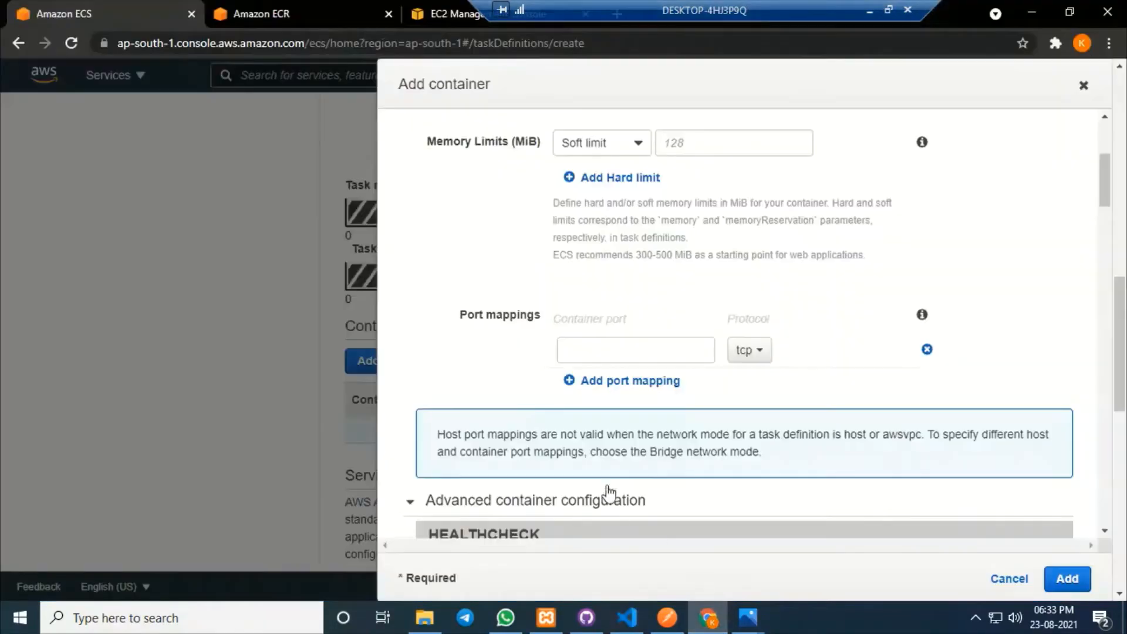
left_click(605, 348)
type("21")
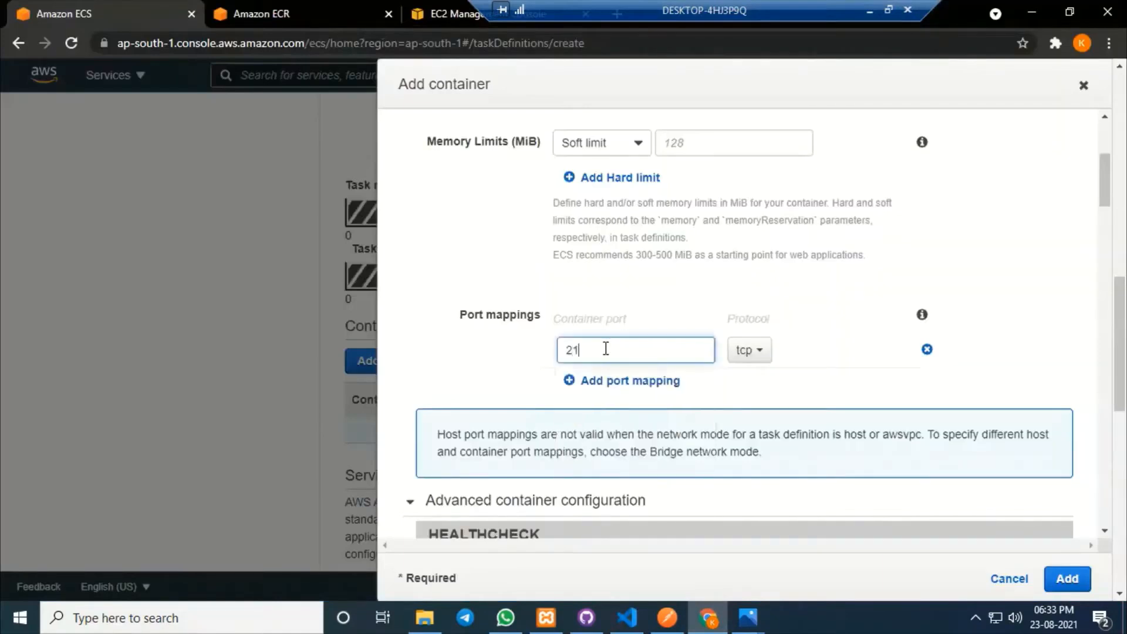
type("73")
scroll(1044, 364, "down", 10)
left_click(1067, 578)
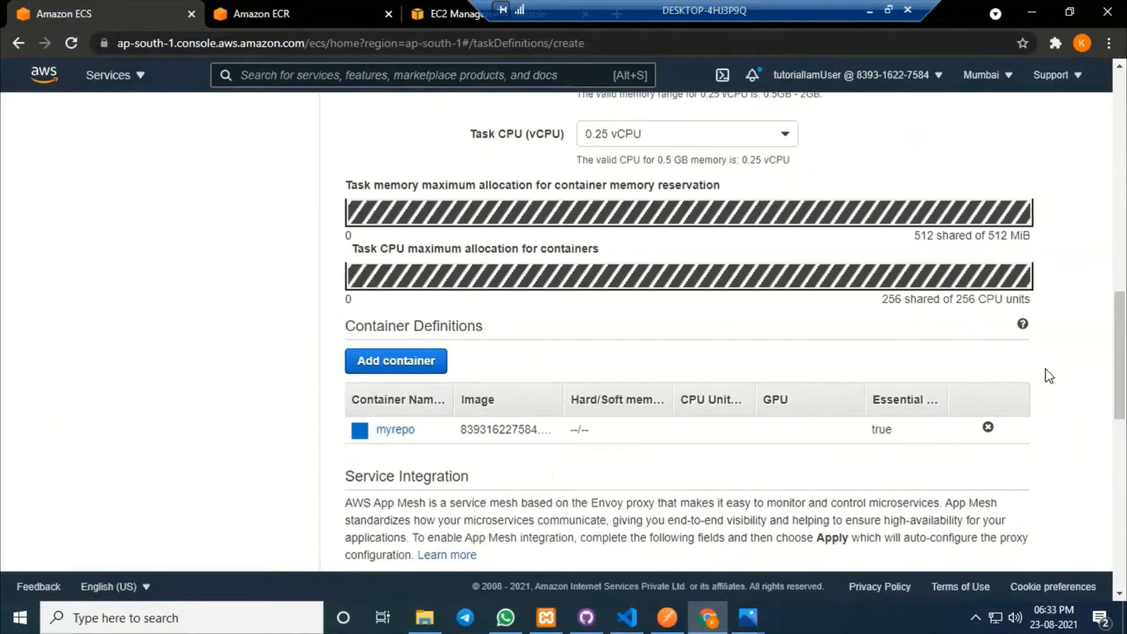
scroll(1048, 370, "down", 10)
Create the mytasknew task definition and view its revision 1.
left_click(1004, 541)
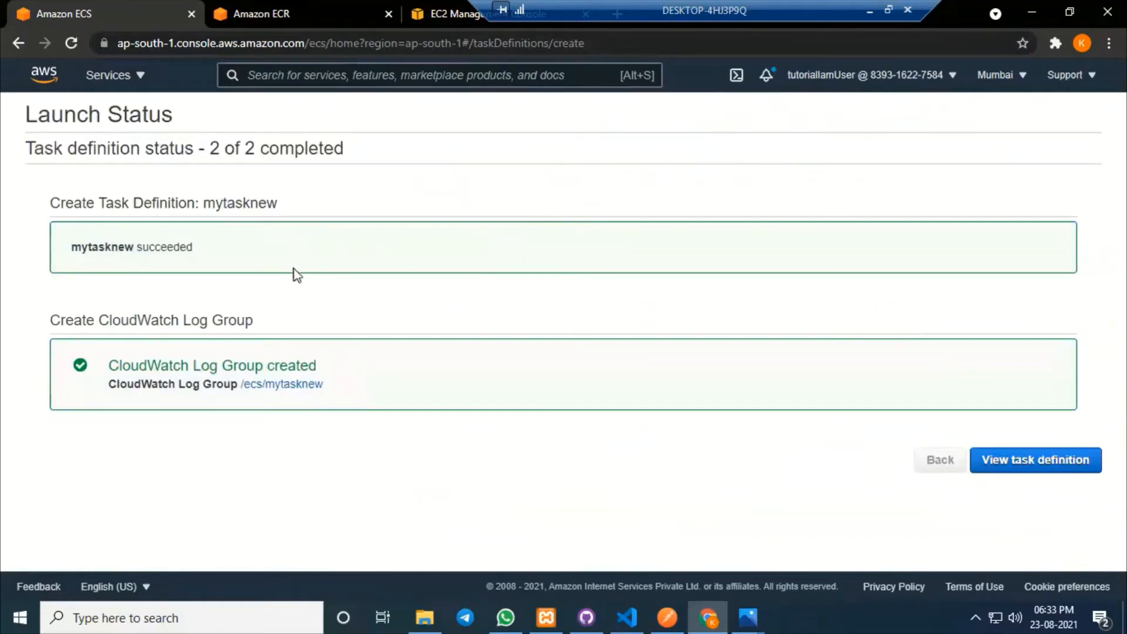
left_click(1066, 469)
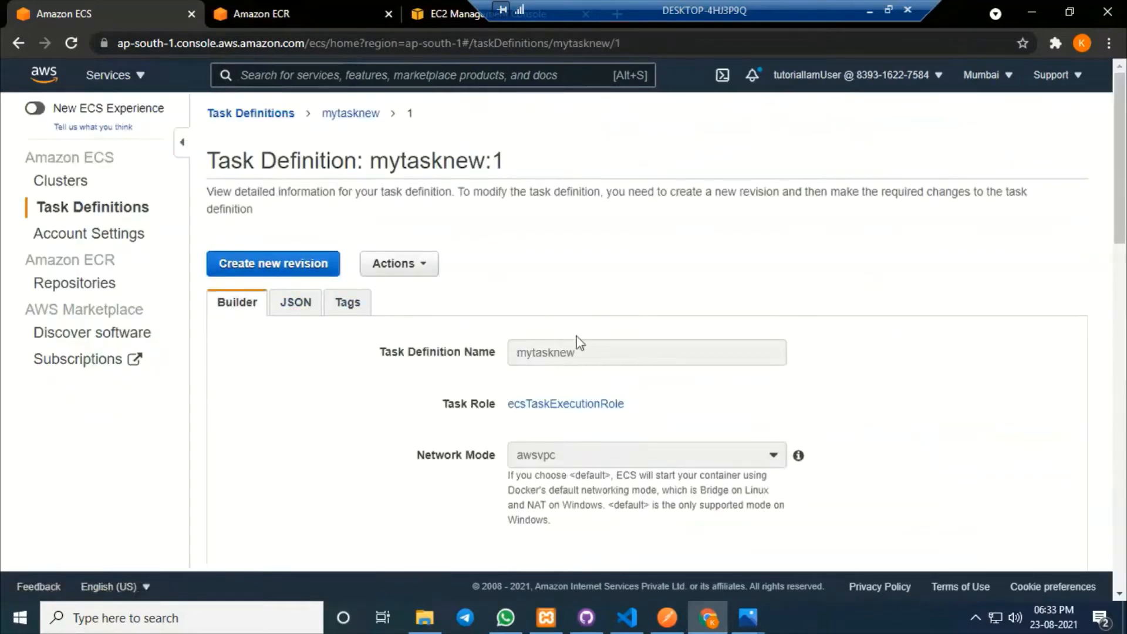
left_click_drag(492, 159, 503, 158)
left_click(541, 164)
double_click(499, 160)
Confirm mycluster has no services, then switch to the EC2 Load Balancers tab.
left_click(68, 182)
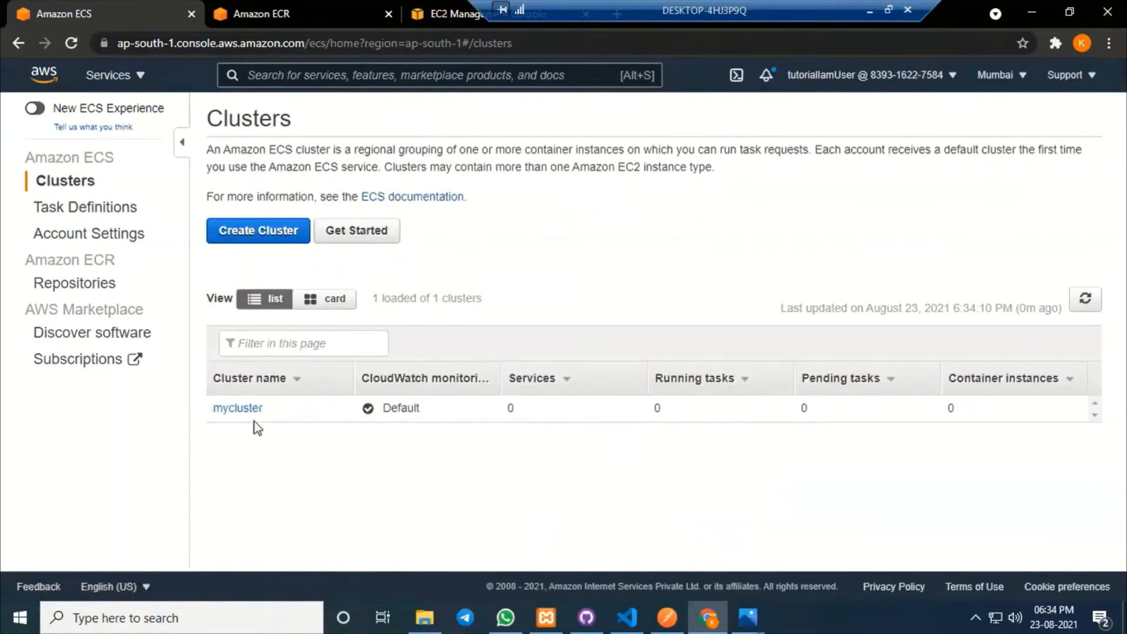
left_click(230, 411)
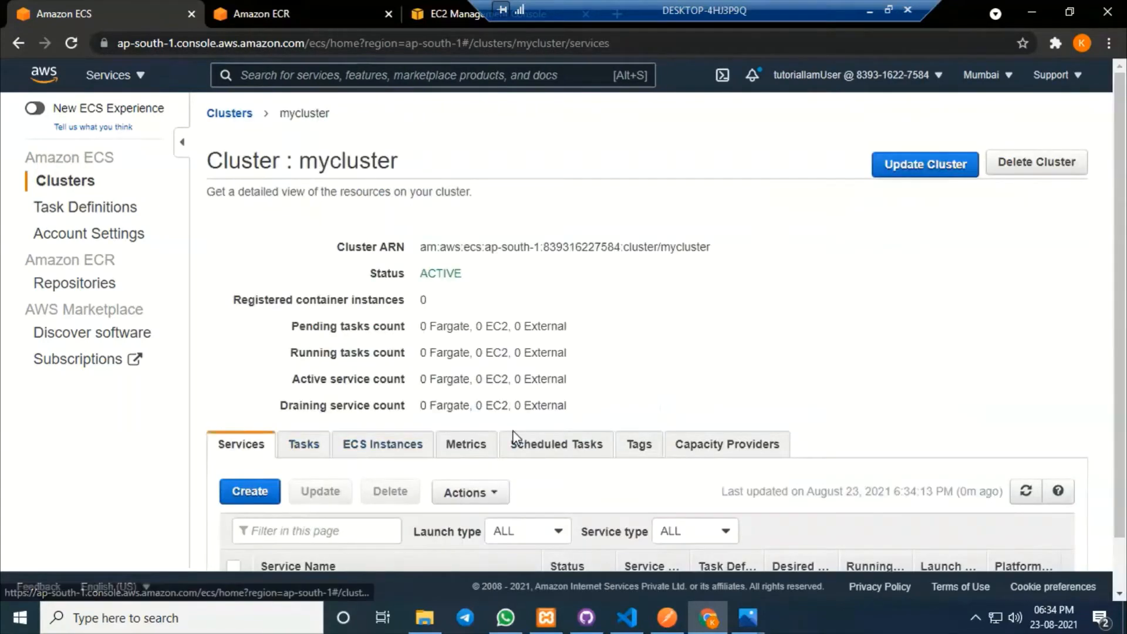
scroll(773, 319, "down", 1)
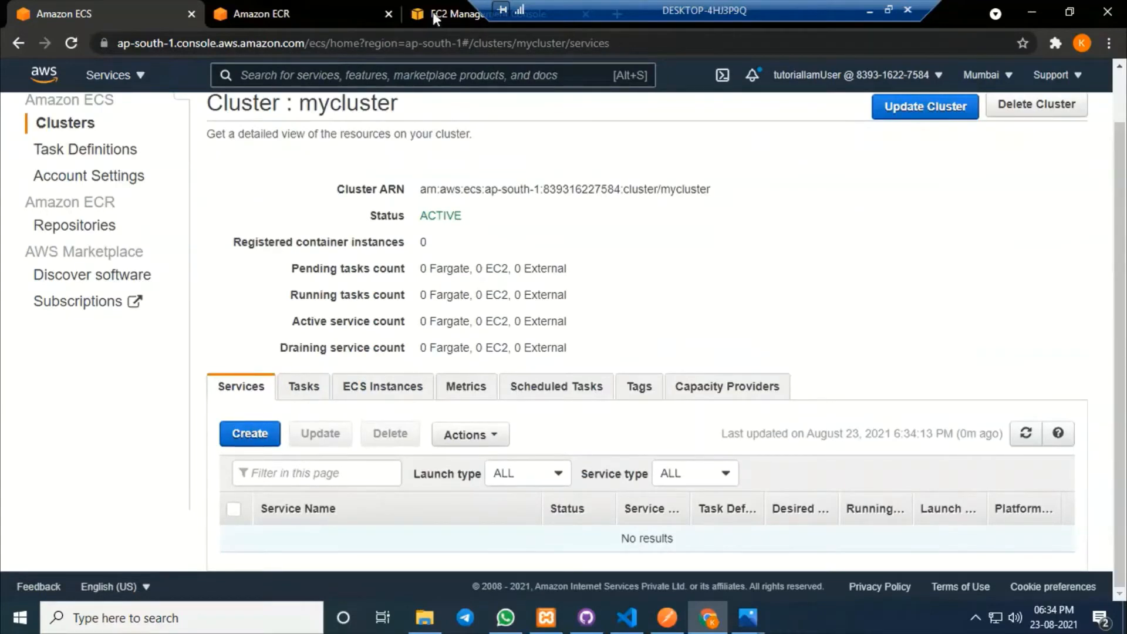
left_click_drag(433, 13, 288, 6)
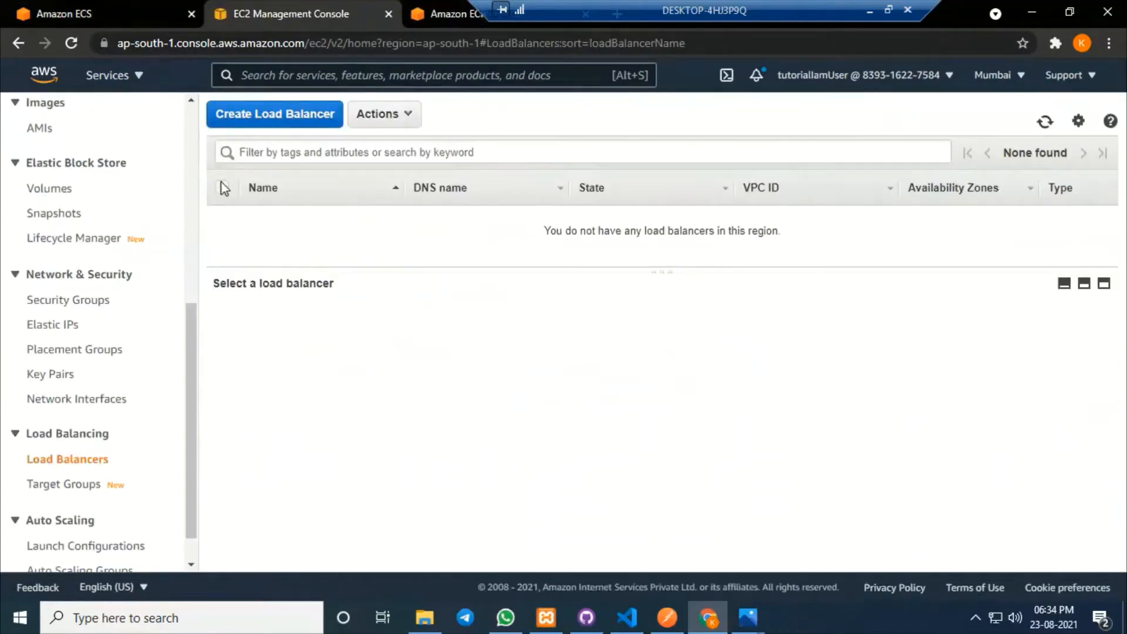
Start an Application Load Balancer named myalb with an HTTP listener on port 80.
left_click(276, 117)
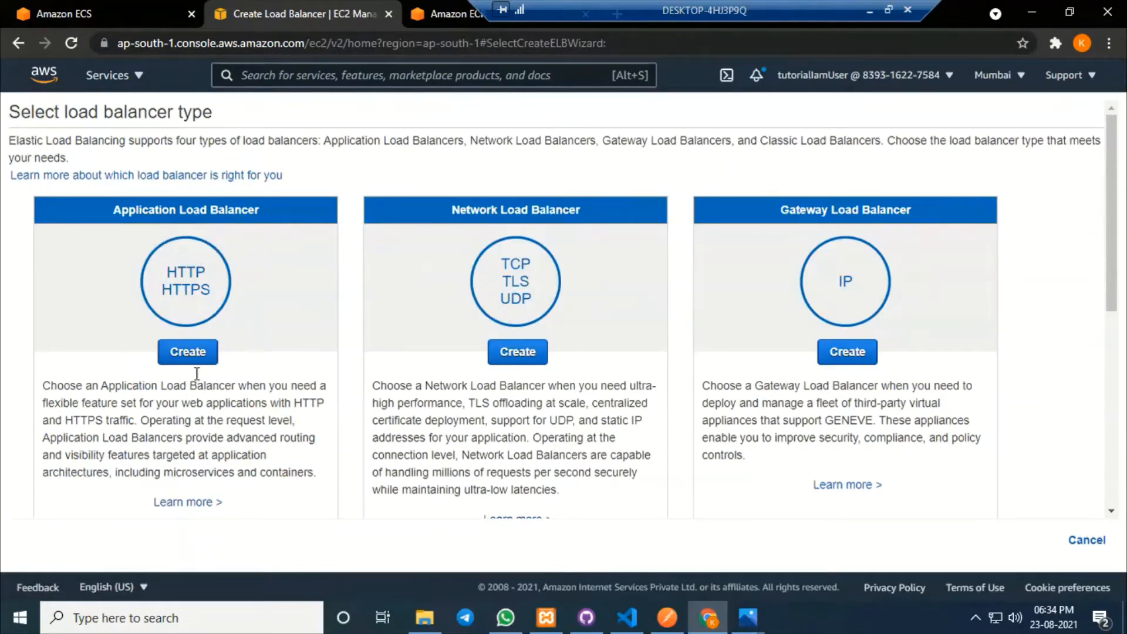
left_click(191, 355)
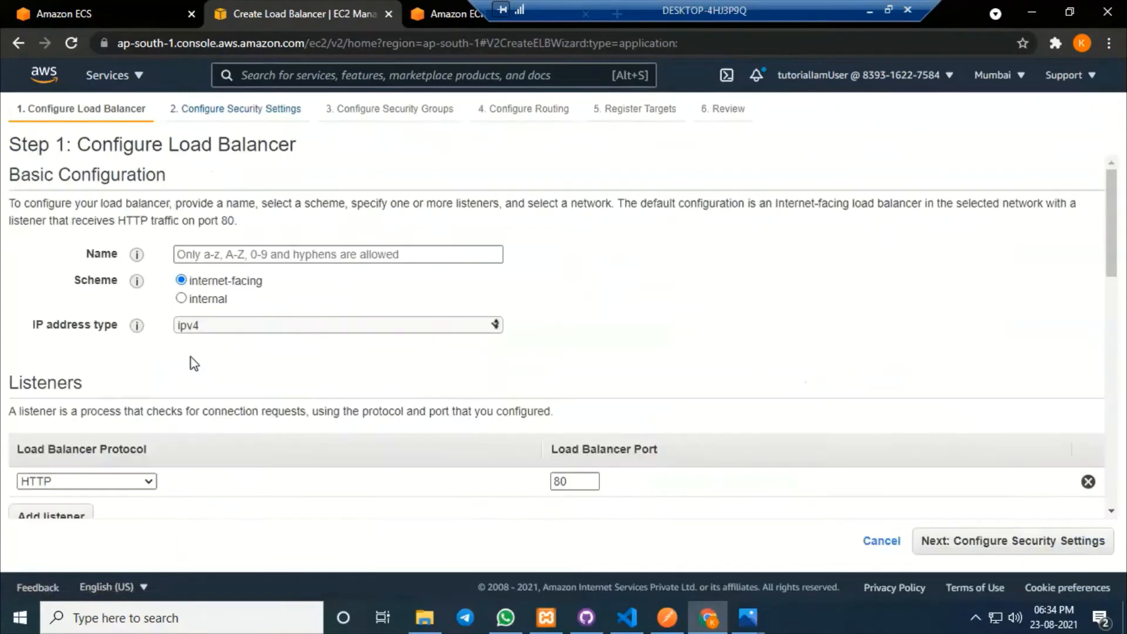
left_click(341, 255)
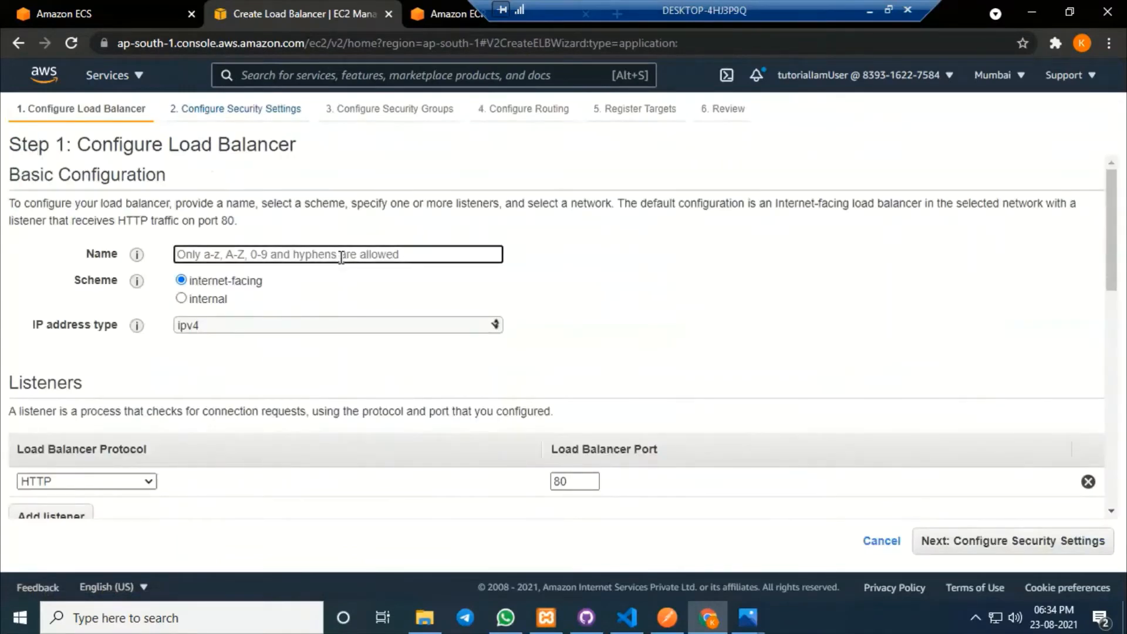
type("m")
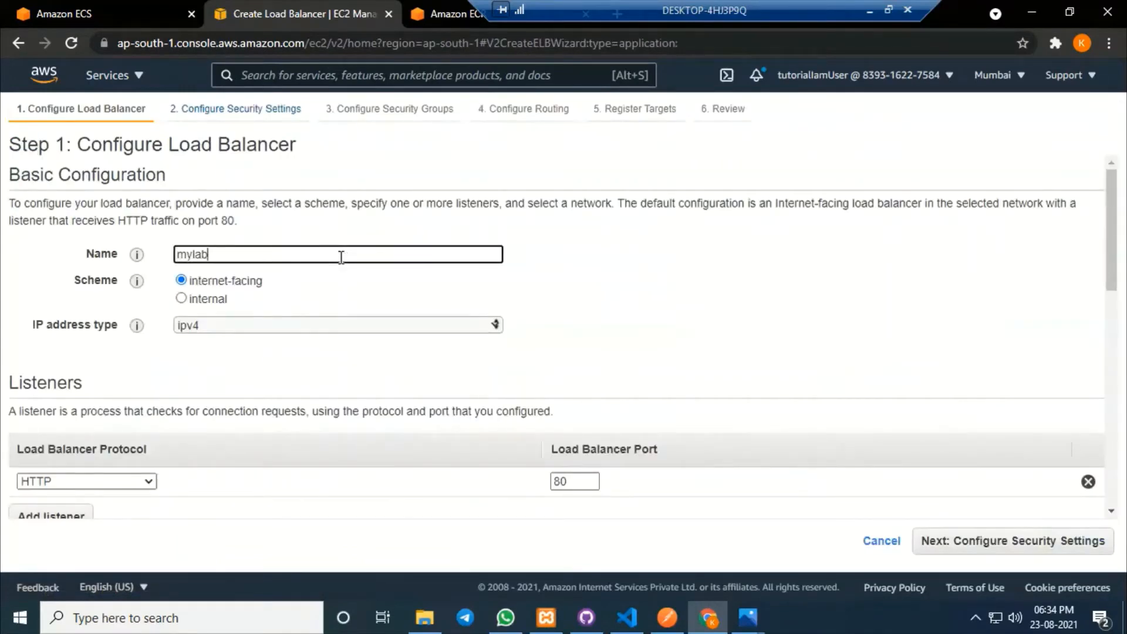
type("ylab")
double_click(197, 254)
type("mya")
scroll(707, 329, "down", 1)
left_click_drag(580, 399, 550, 402)
left_click(730, 413)
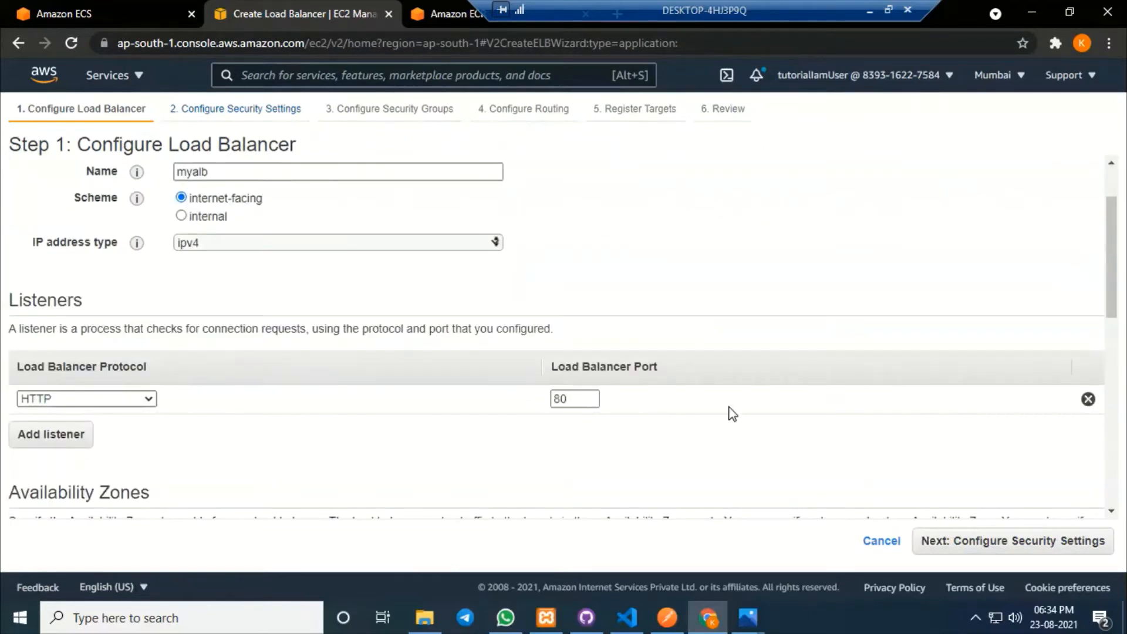
Enable availability zones ap-south-1a, 1b and 1c for myalb and proceed to security settings.
scroll(733, 414, "down", 3)
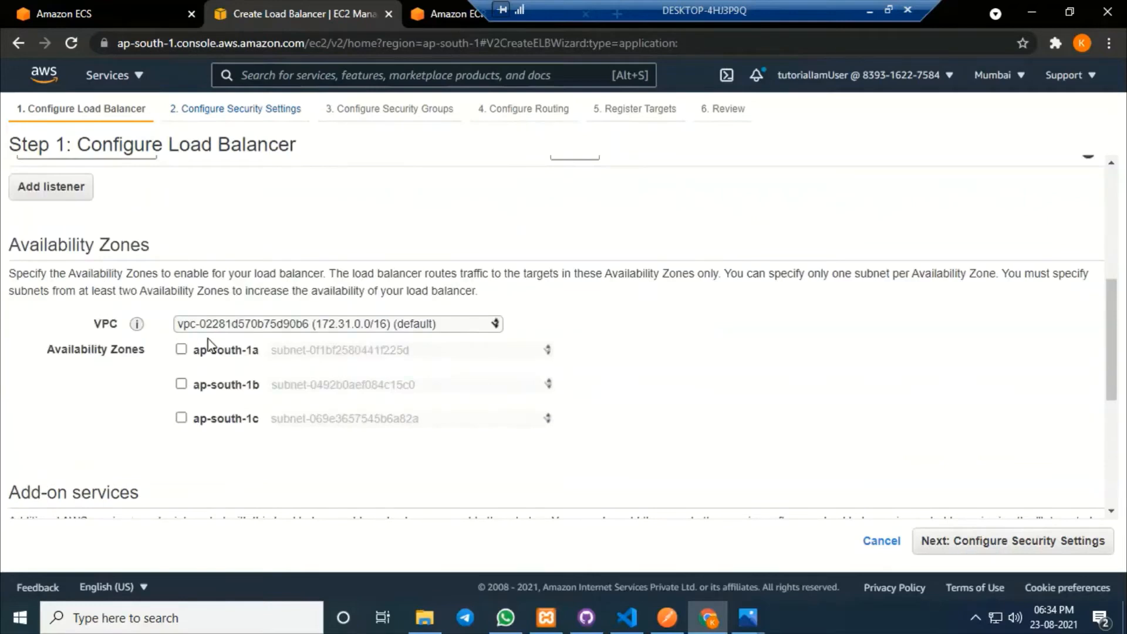
left_click(181, 351)
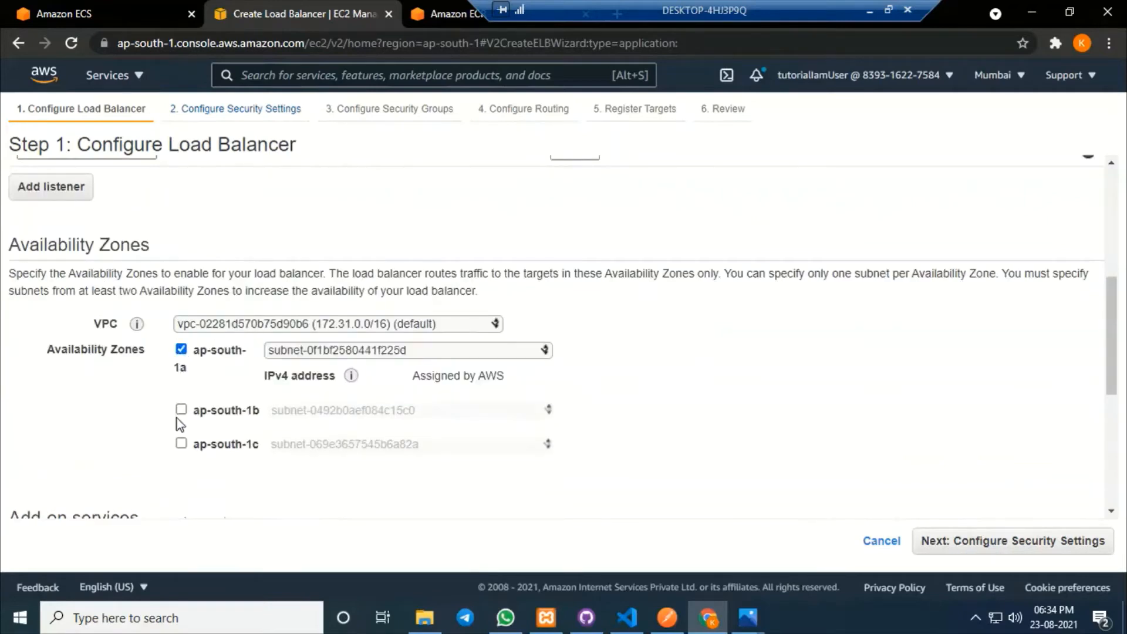
left_click(181, 409)
left_click(181, 468)
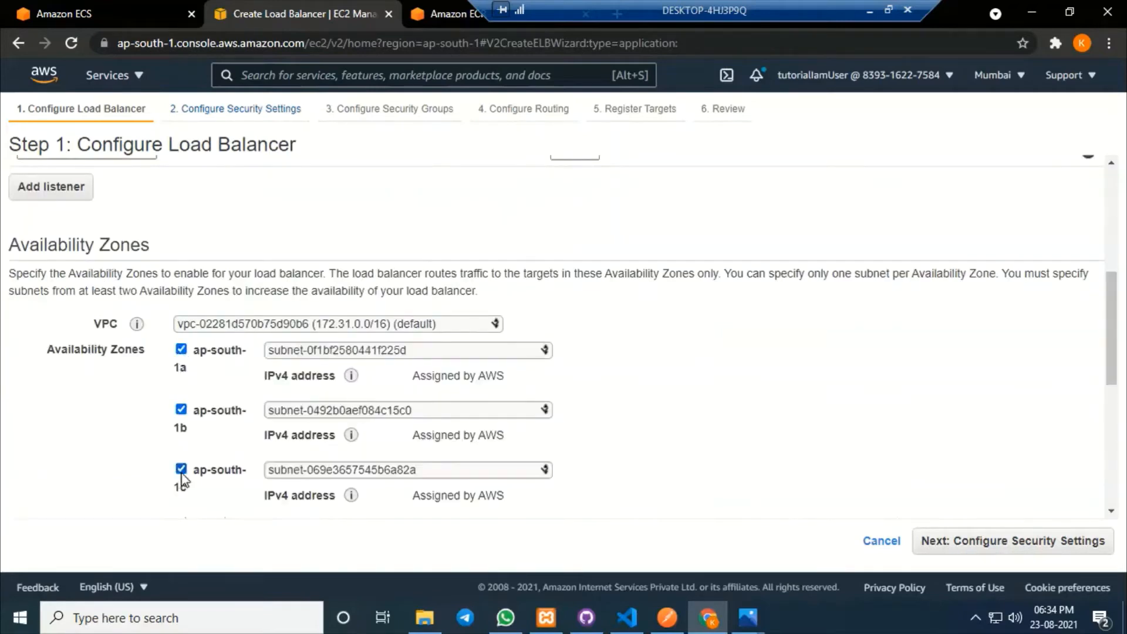
scroll(813, 420, "down", 5)
left_click(1084, 545)
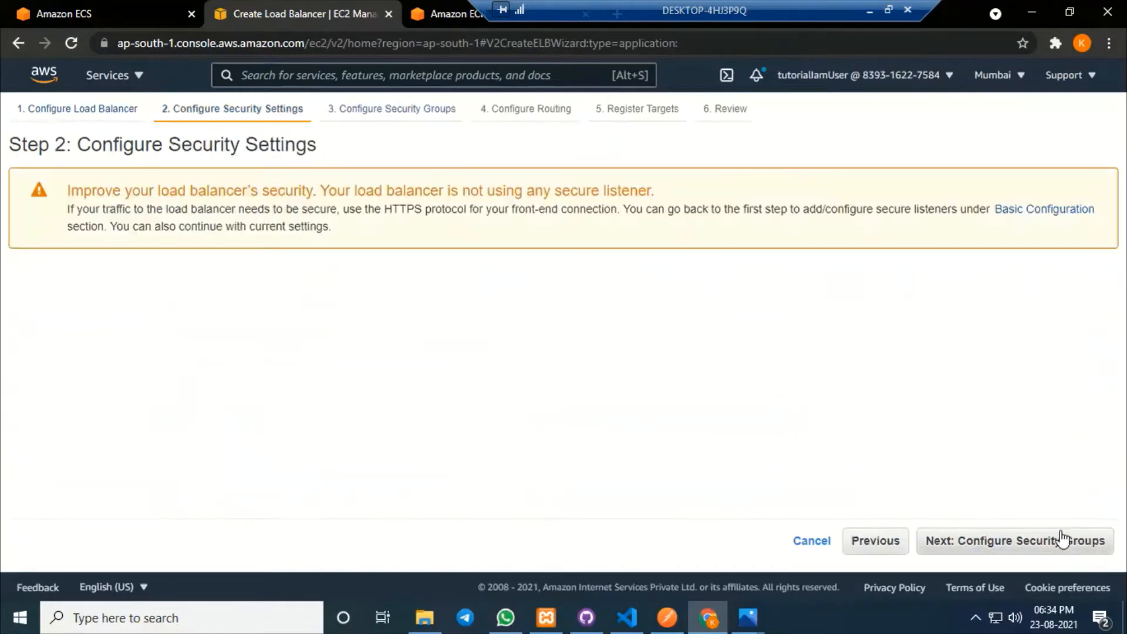
Create a new security group for myalb with an inbound HTTP rule from Anywhere.
left_click(1021, 540)
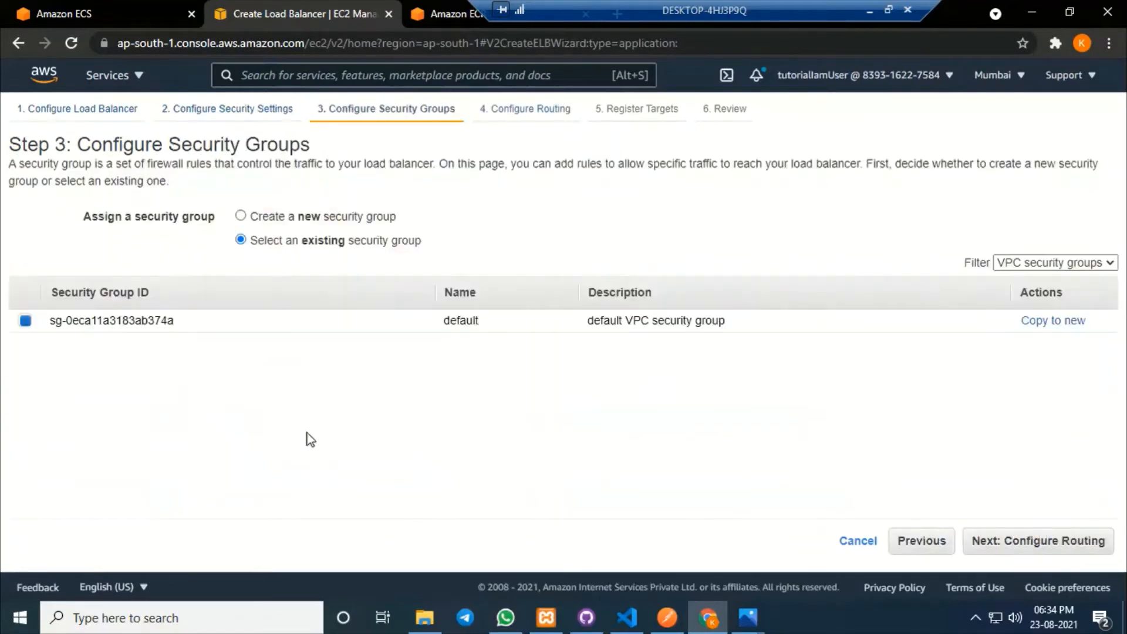
left_click(240, 217)
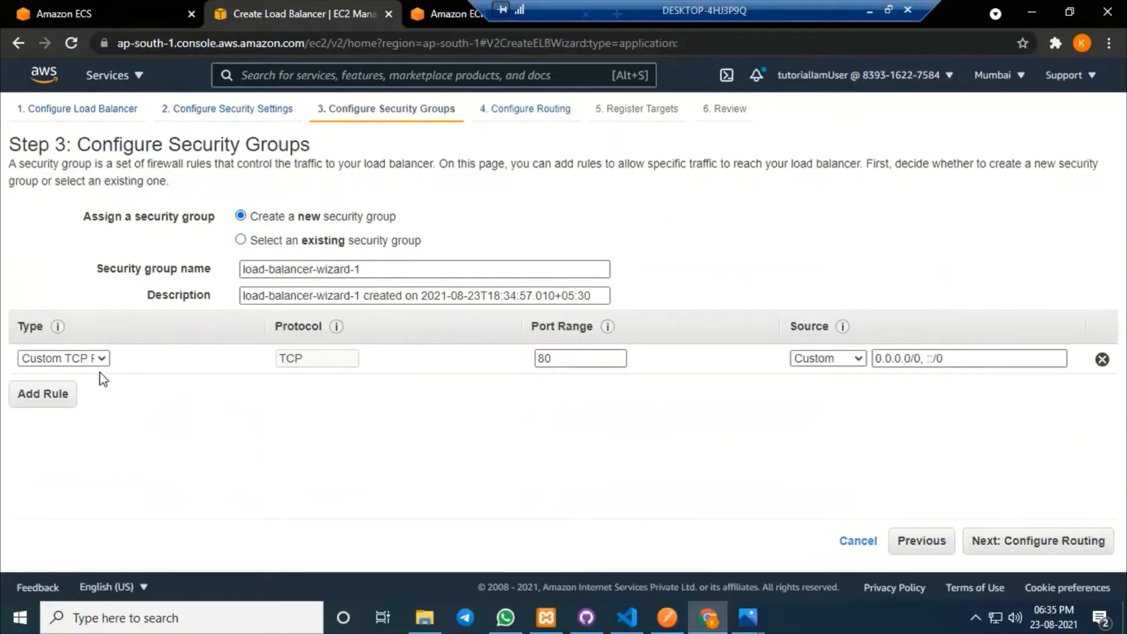
left_click(101, 358)
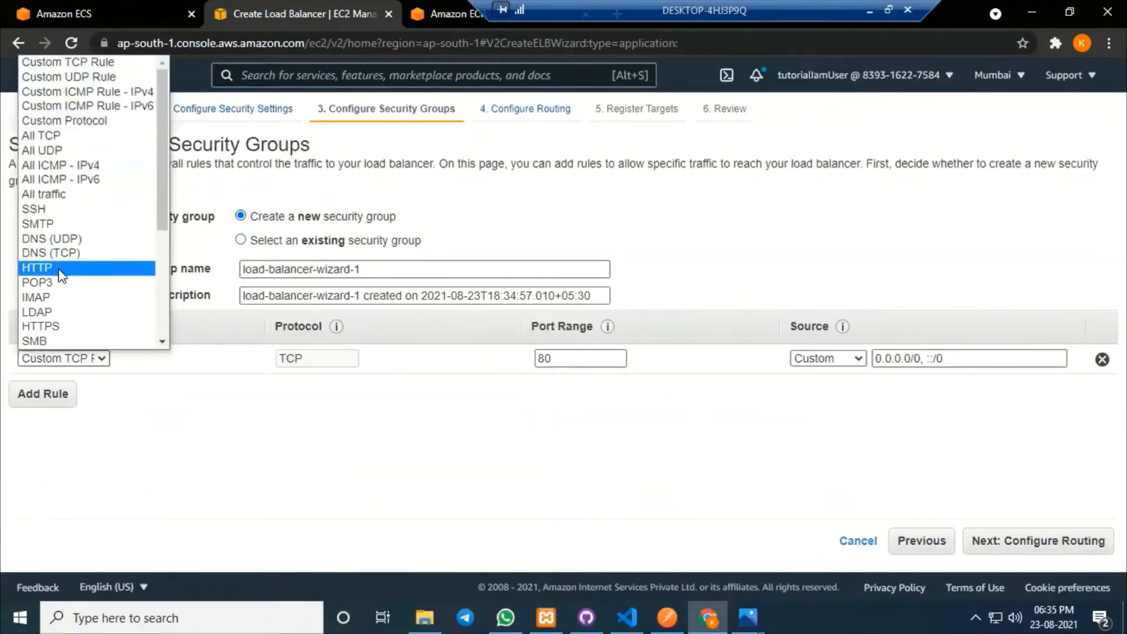
left_click(62, 268)
left_click(549, 358)
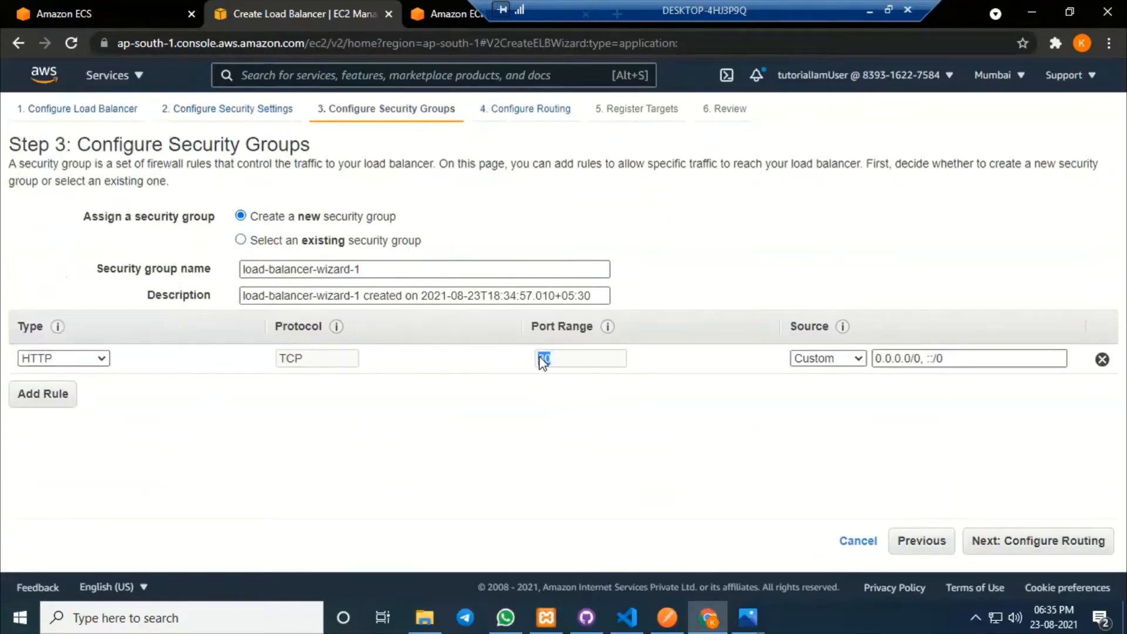
left_click(858, 359)
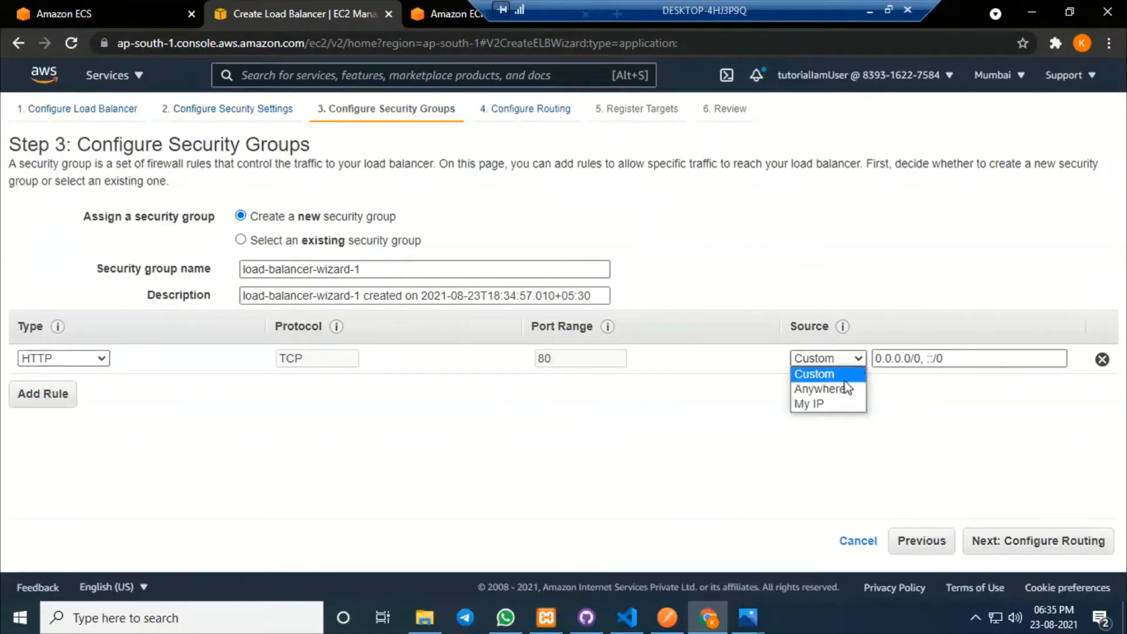
left_click(840, 389)
left_click(728, 421)
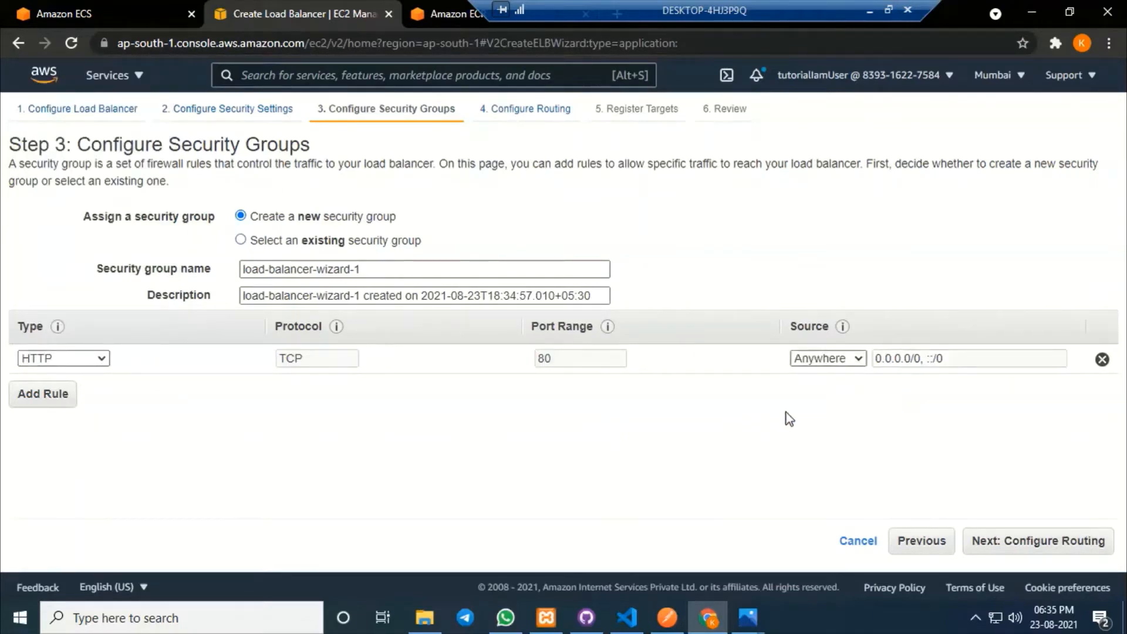
Name the new target group myalbtg and set its target type to IP.
left_click(1033, 540)
left_click(319, 281)
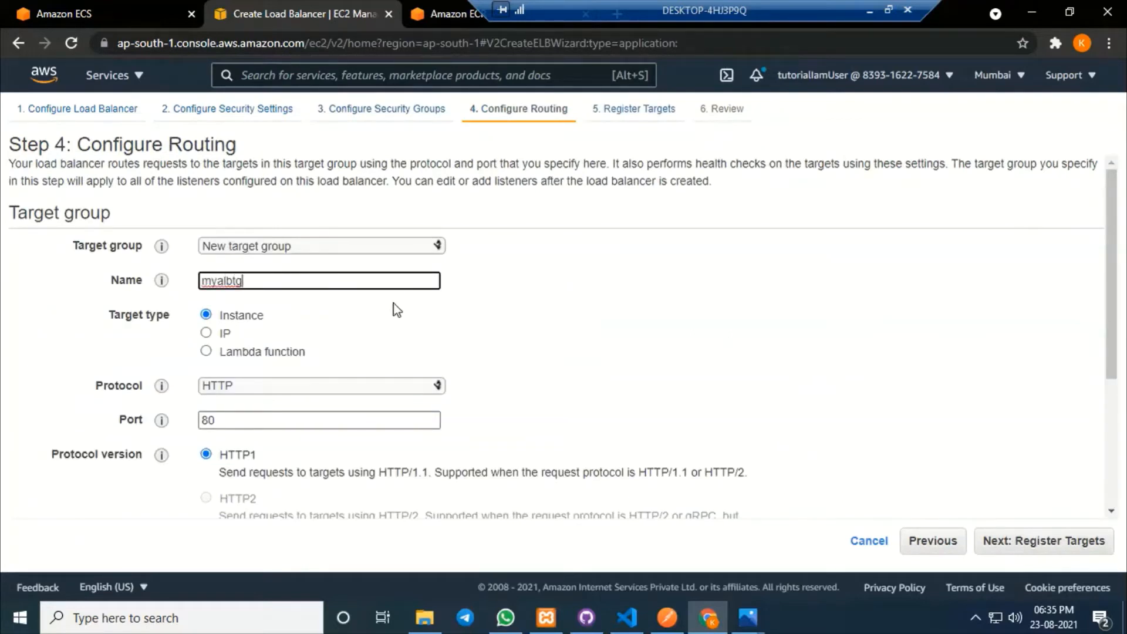
left_click(205, 333)
scroll(539, 376, "down", 3)
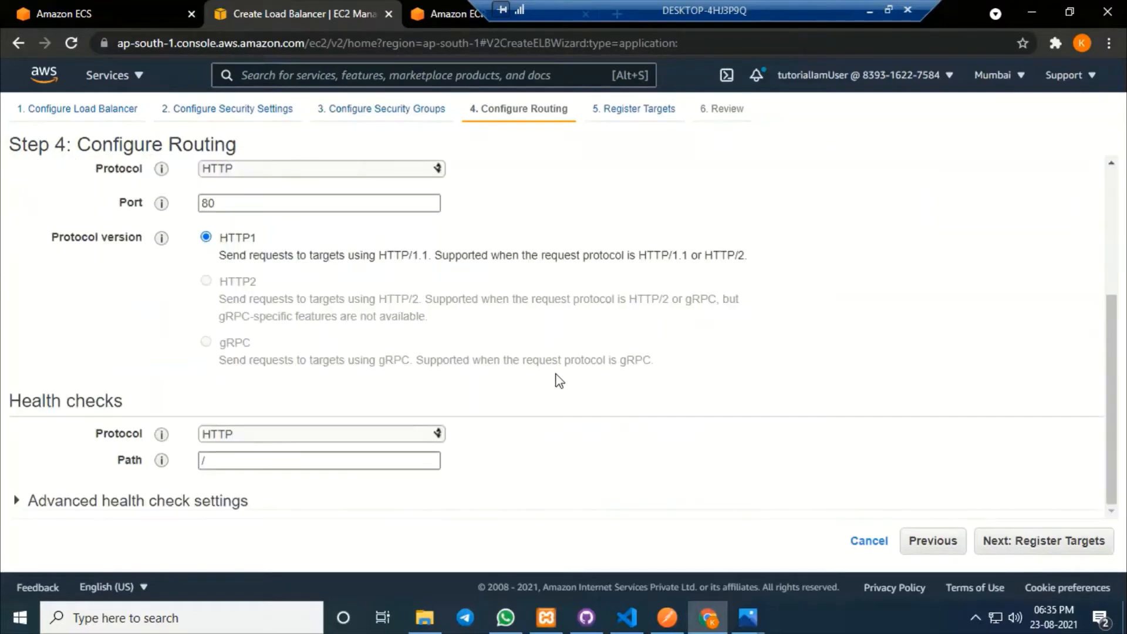
Skip target registration, review and create load balancer myalb, then close the confirmation.
left_click(1040, 539)
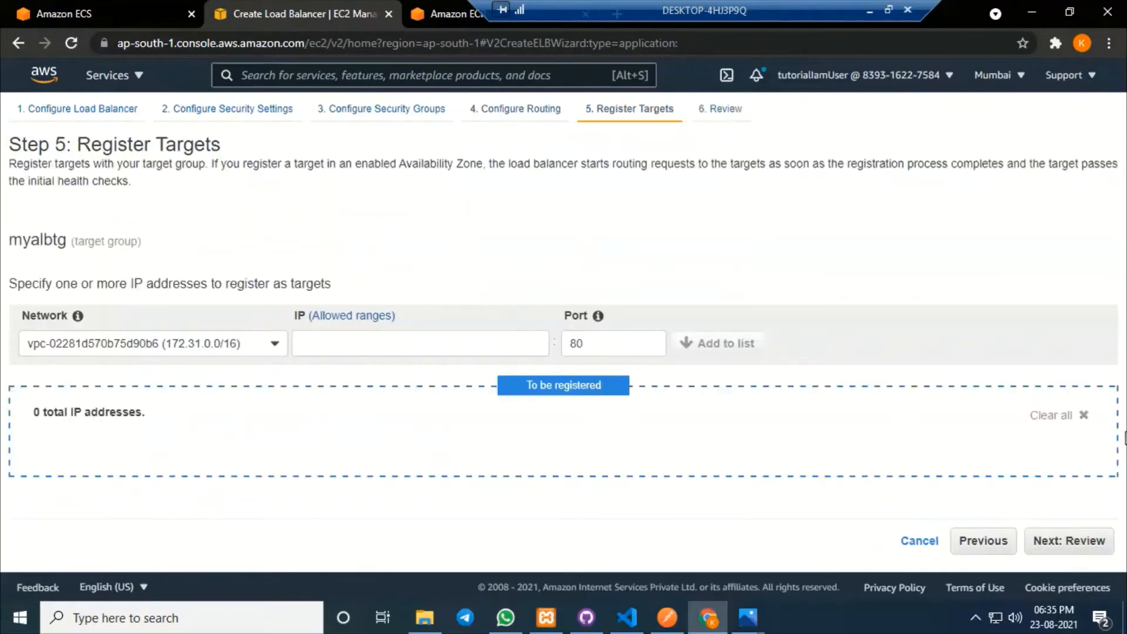
left_click(1083, 540)
scroll(956, 405, "down", 4)
left_click(1078, 547)
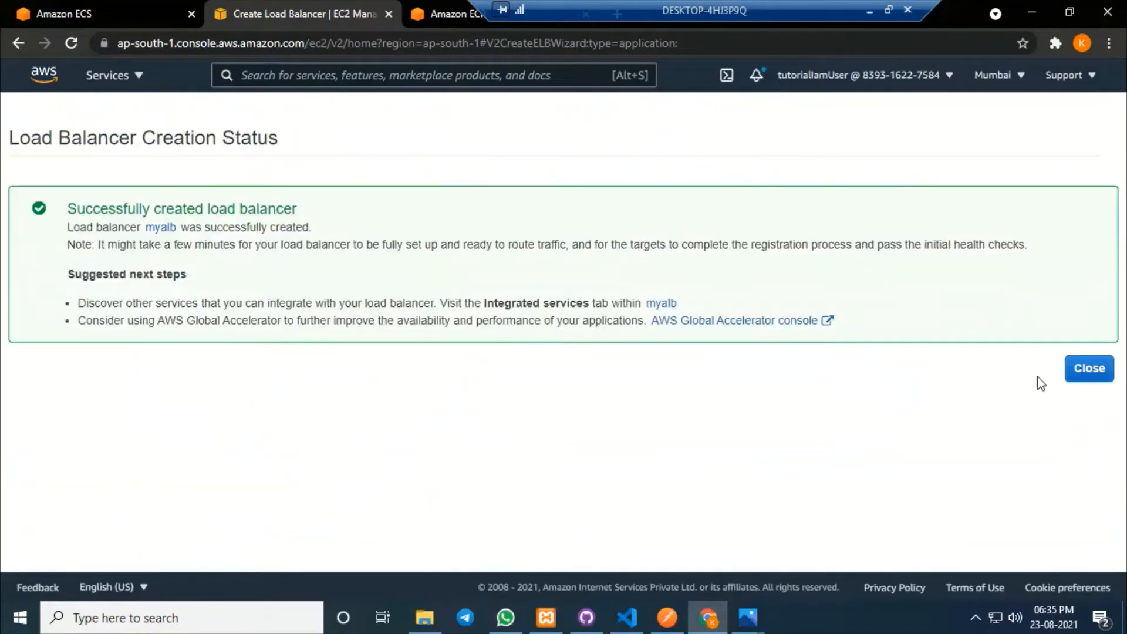
left_click(1087, 368)
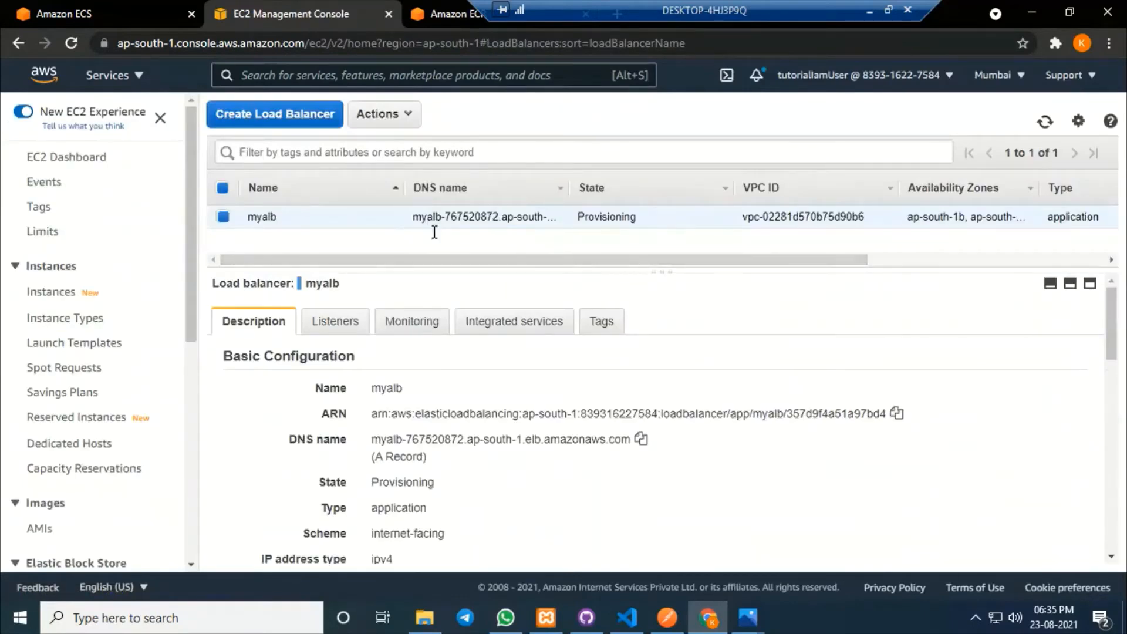
Start a new Fargate service in mycluster named myservice.
left_click(91, 9)
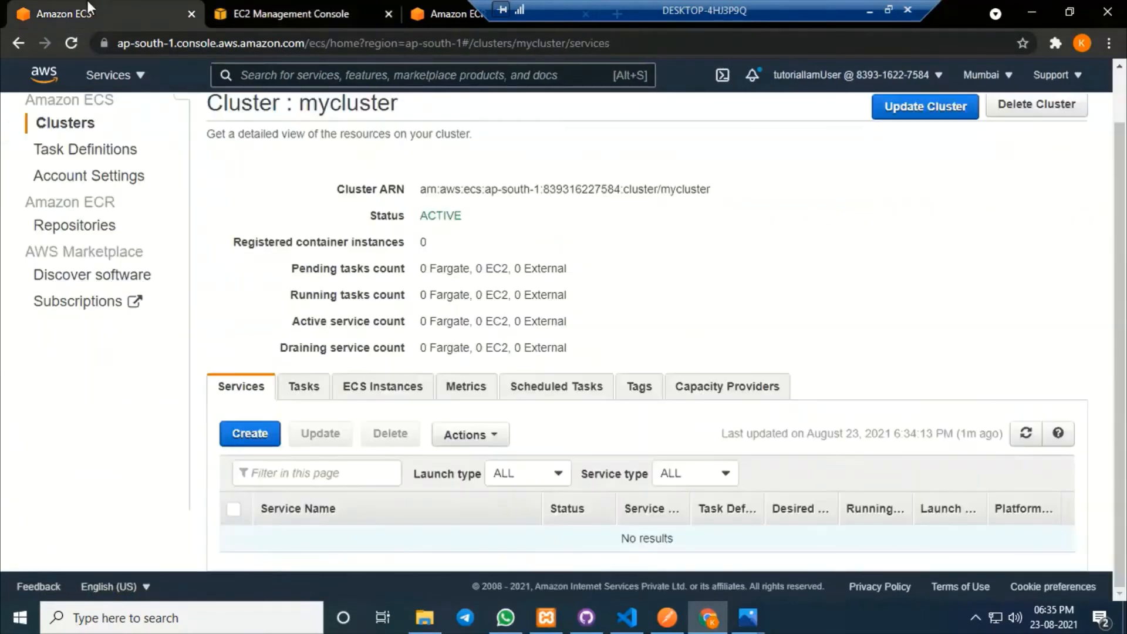
left_click(252, 434)
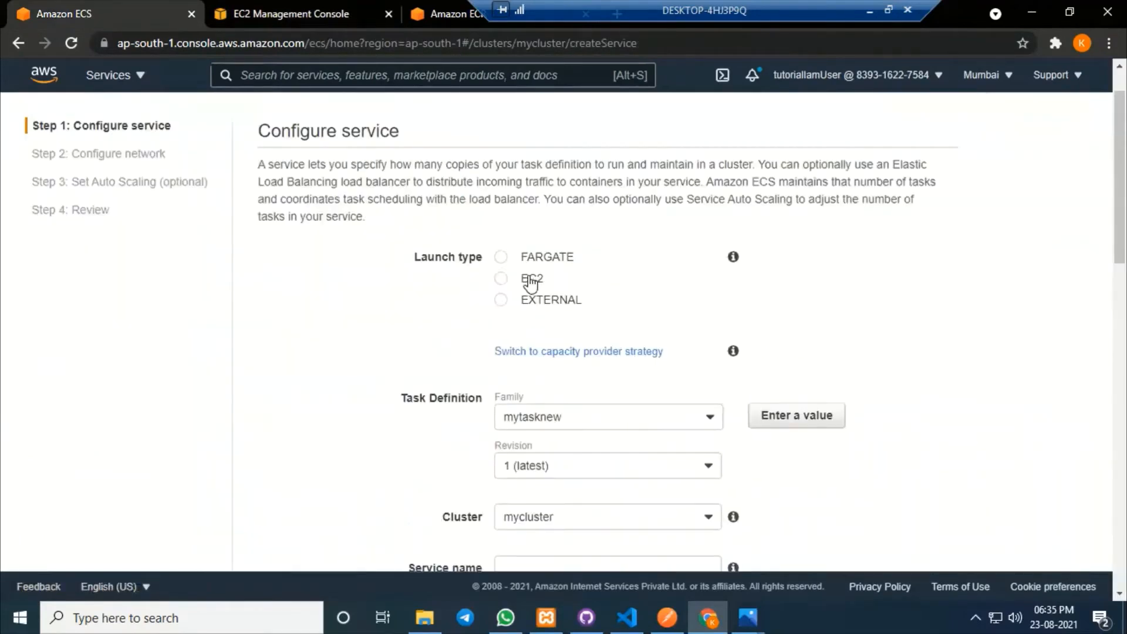
left_click(511, 259)
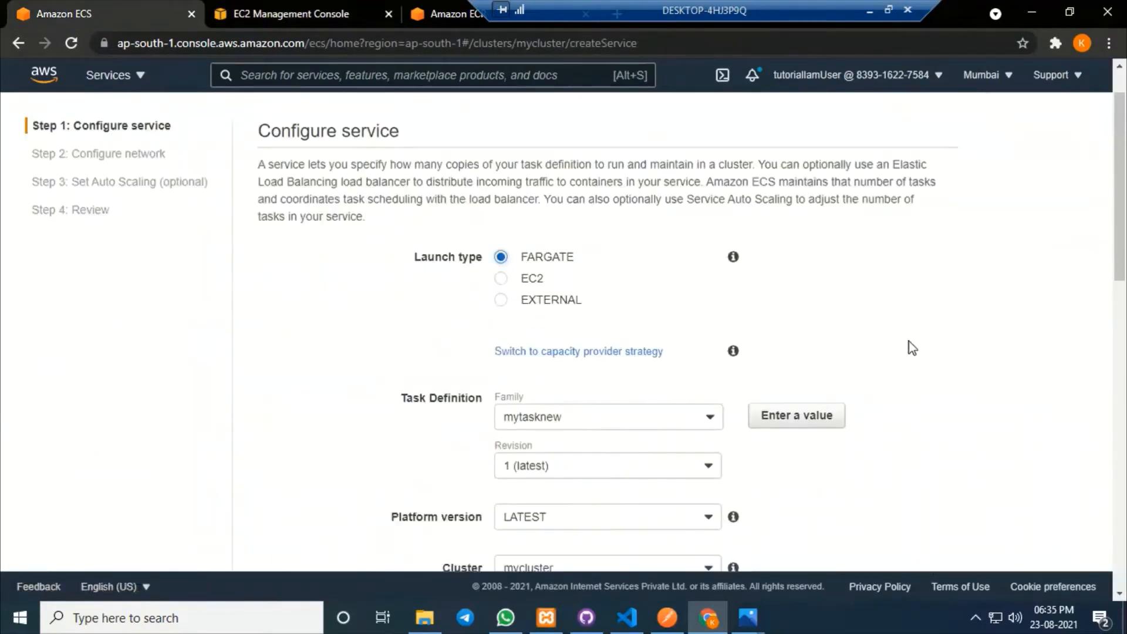
scroll(913, 346, "down", 3)
left_click(647, 464)
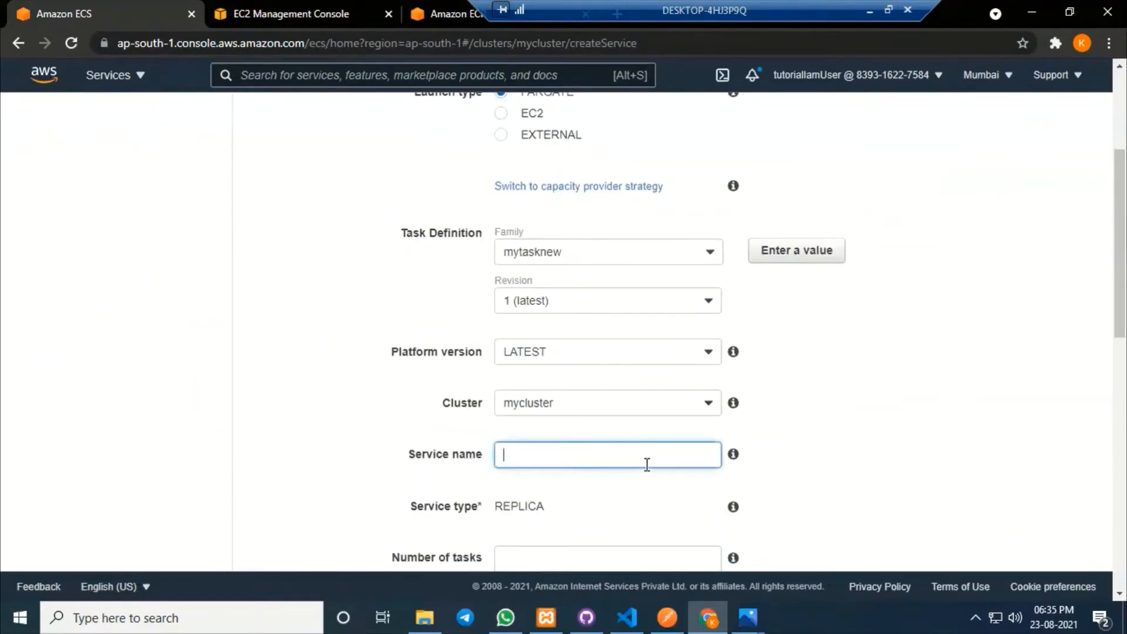
type("myservice")
left_click(1009, 423)
scroll(1009, 423, "down", 4)
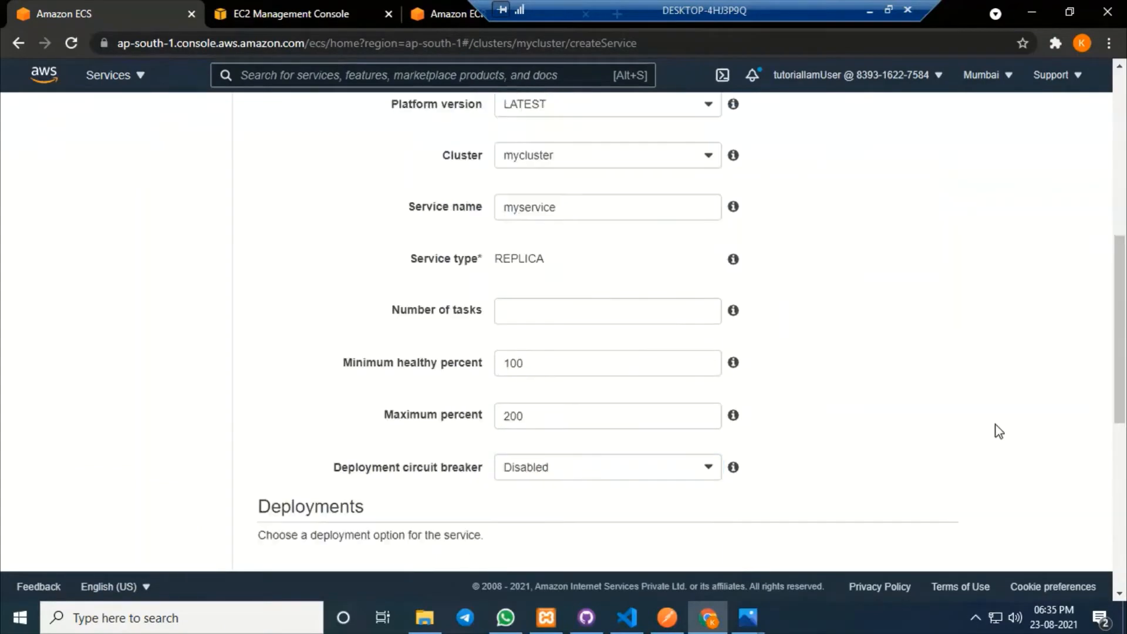
Set the service to 1 task with minimum healthy 0% and maximum 100%.
left_click(533, 312)
type("1")
left_click(947, 347)
double_click(553, 357)
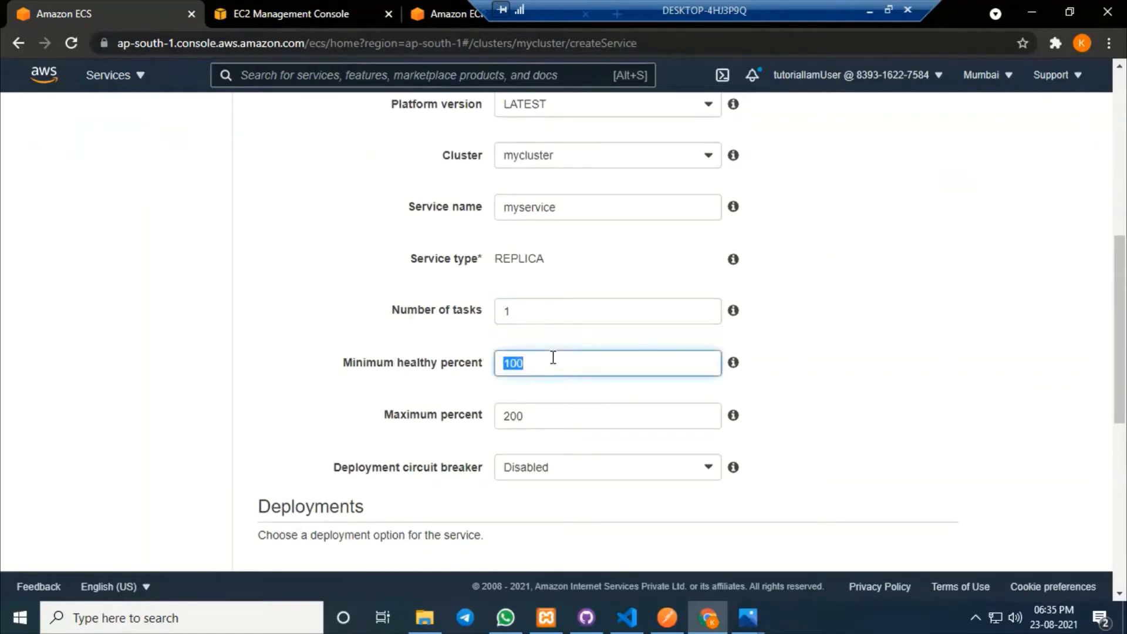
type("0")
double_click(542, 422)
type("100")
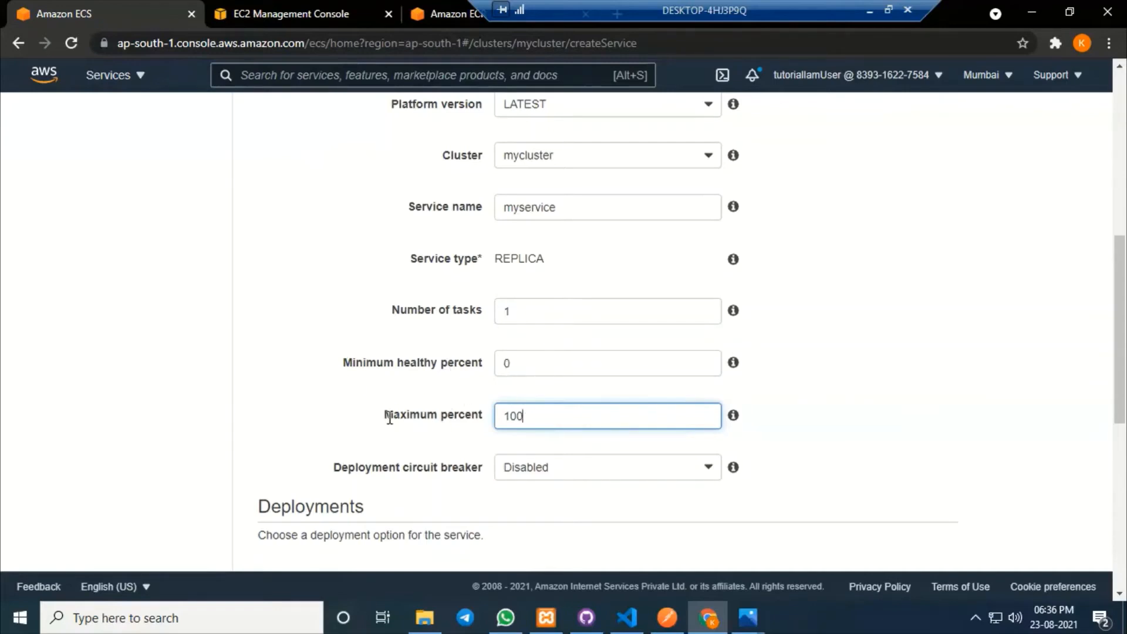
left_click_drag(388, 418, 477, 415)
left_click(893, 412)
scroll(892, 411, "down", 7)
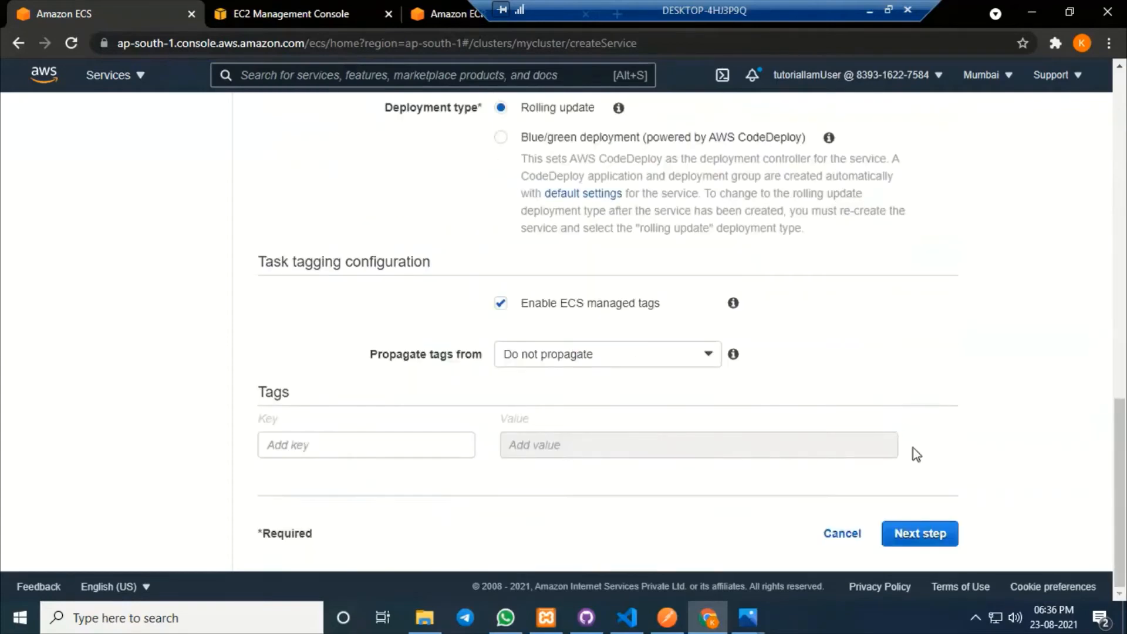
left_click(920, 534)
Check on the EC2 tab which VPC the load balancer myalb uses.
scroll(961, 441, "up", 10)
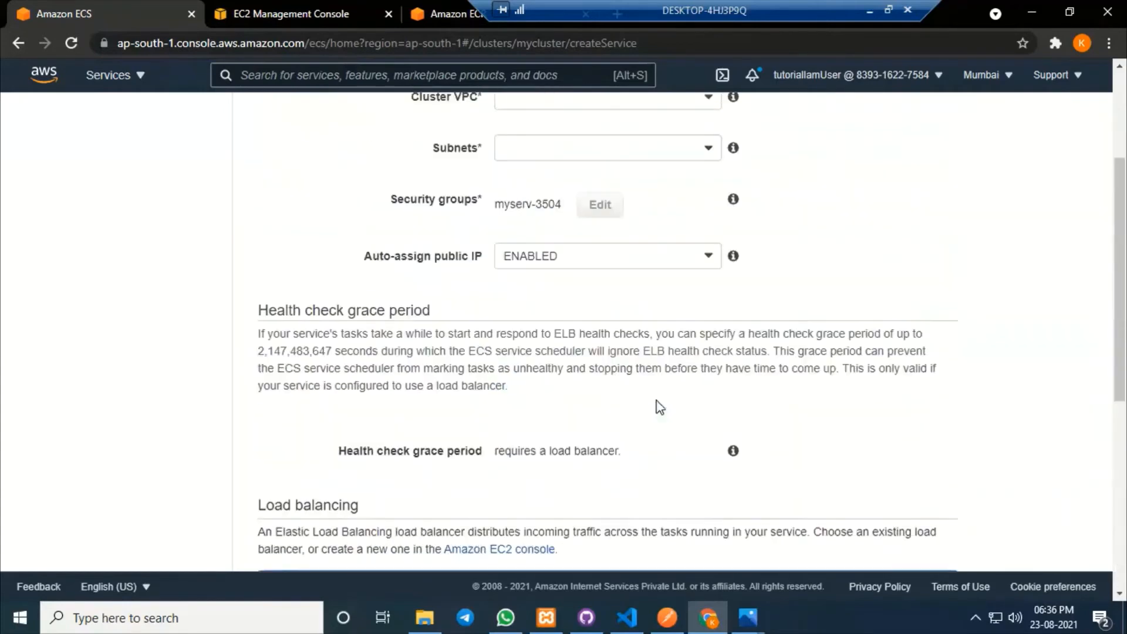
left_click_drag(403, 294, 478, 291)
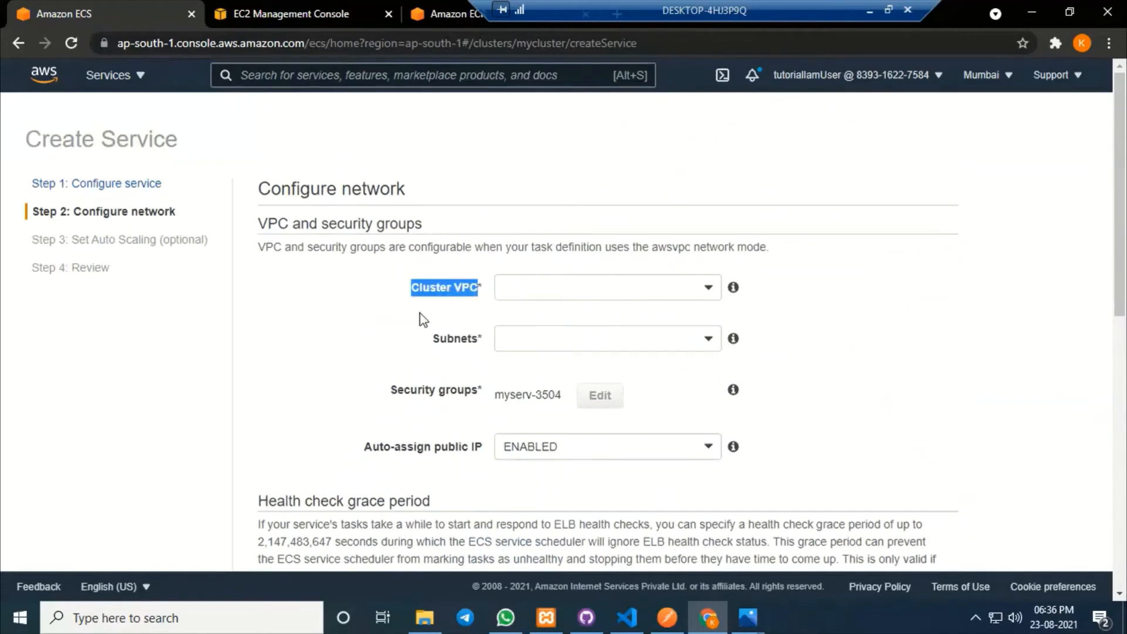
left_click(432, 315)
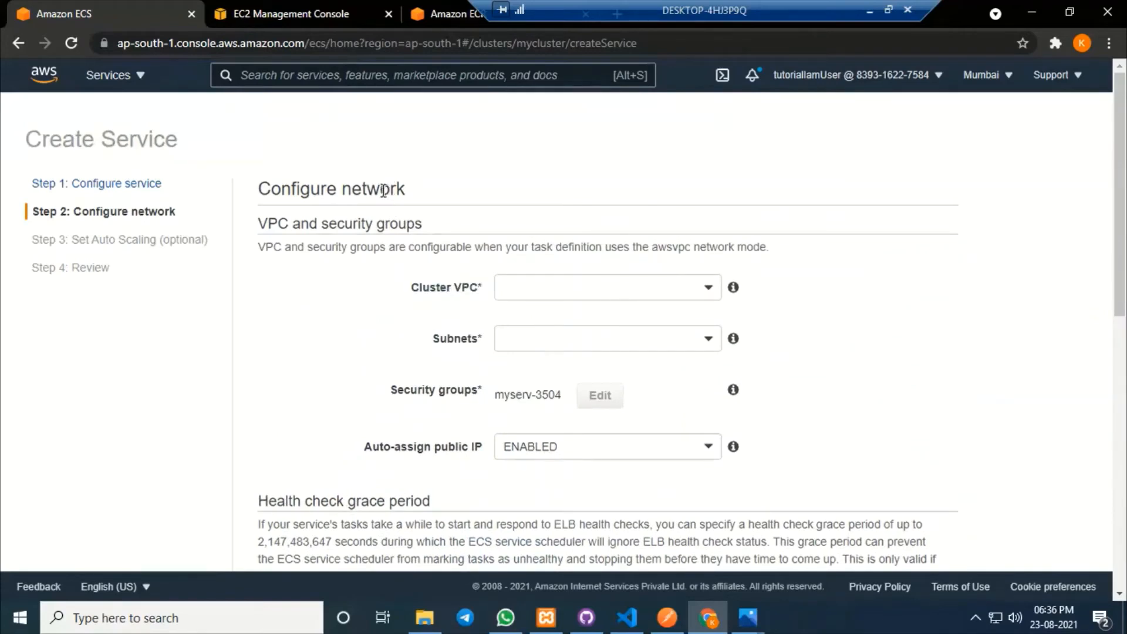
left_click(266, 7)
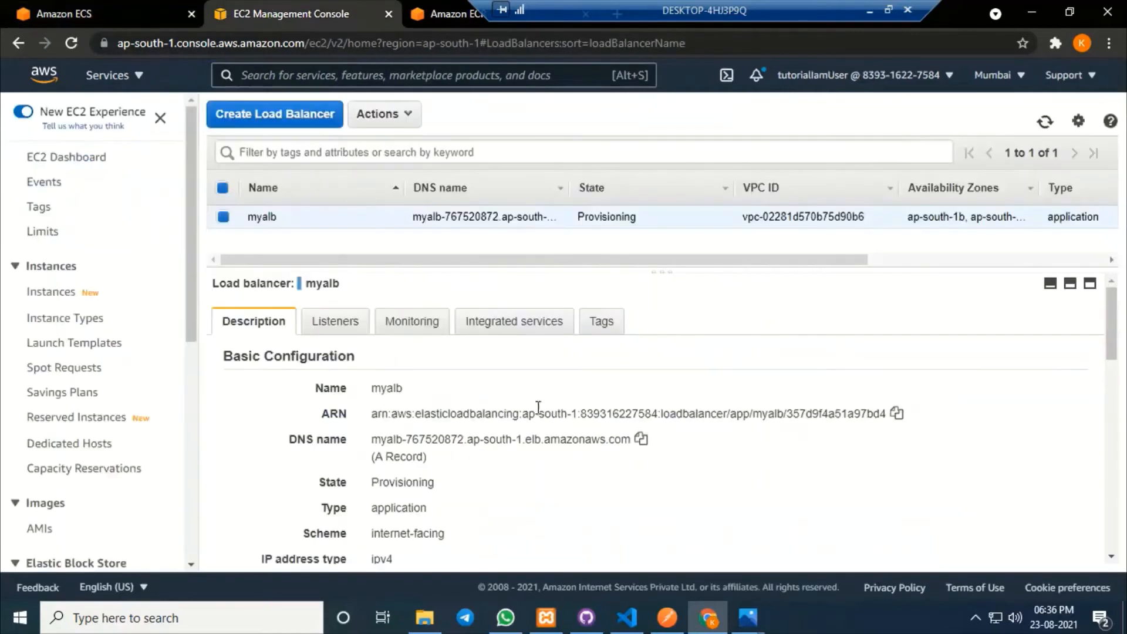
scroll(550, 435, "down", 5)
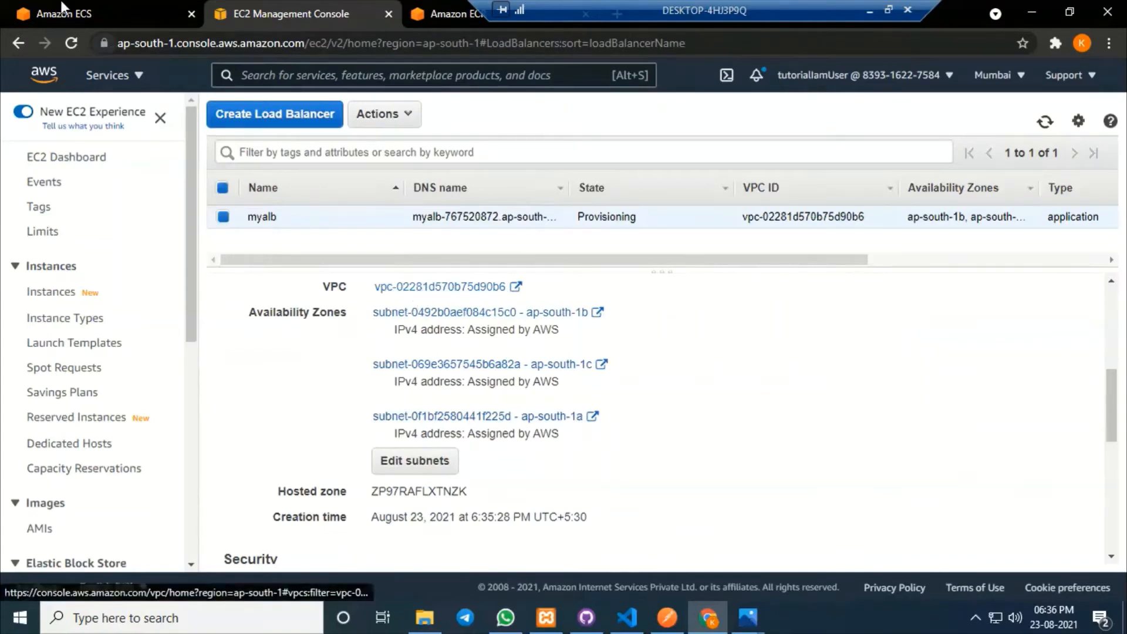
left_click(96, 13)
Choose VPC vpc-02281d570b75d90b6 and add the ap-south-1b, 1c and 1a subnets.
left_click(625, 287)
left_click(603, 314)
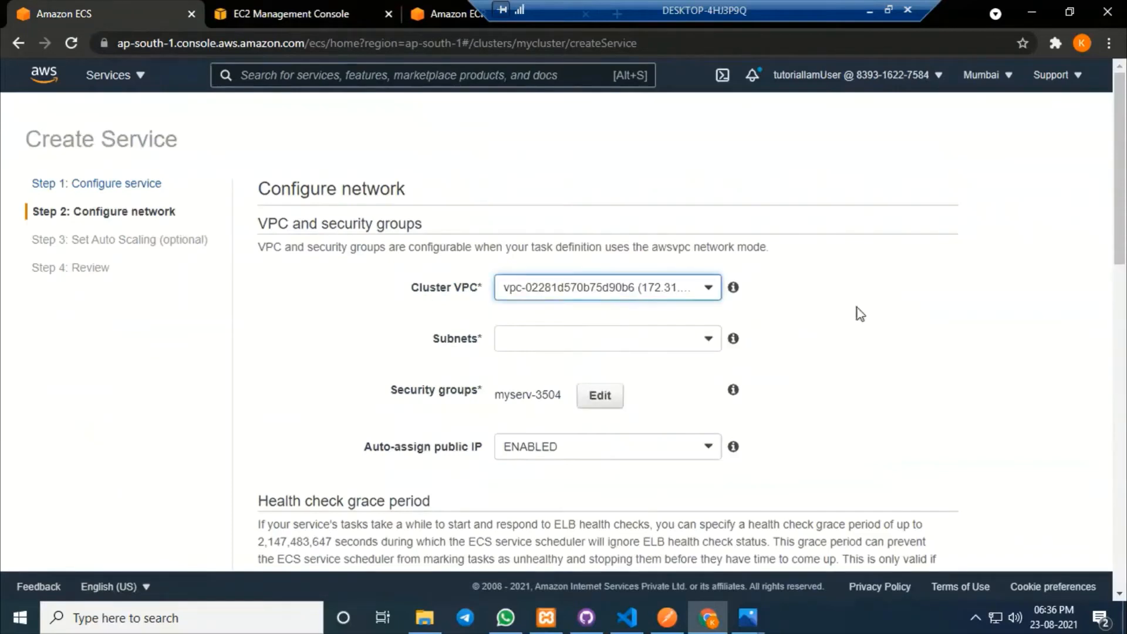
left_click(595, 345)
left_click(576, 367)
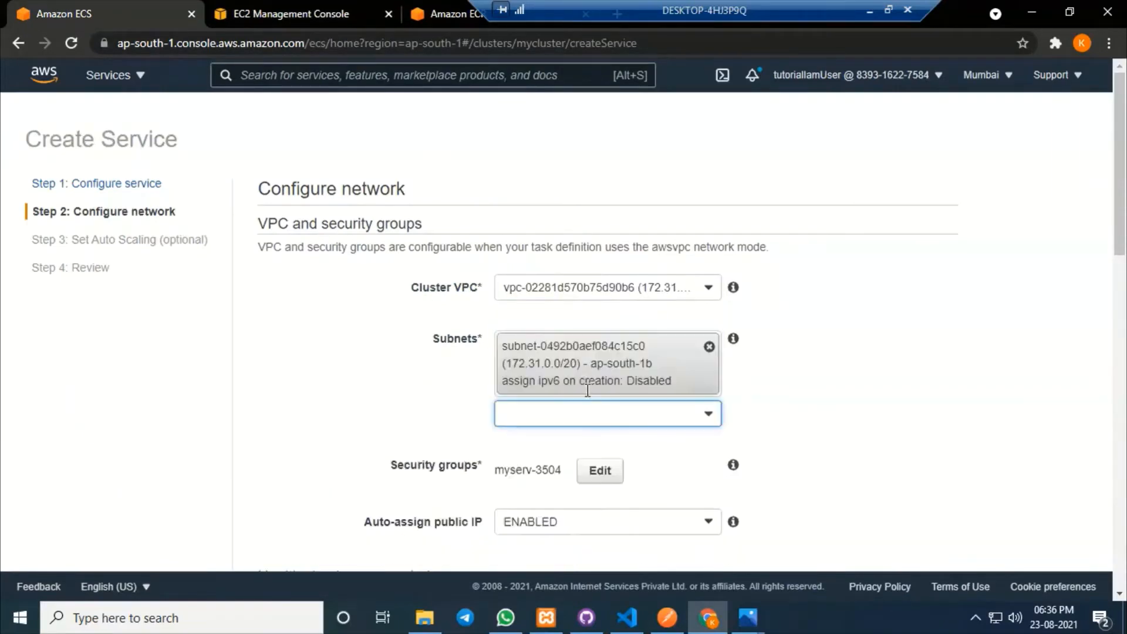
left_click(581, 416)
left_click(558, 510)
scroll(646, 381, "down", 3)
left_click(579, 322)
left_click(552, 478)
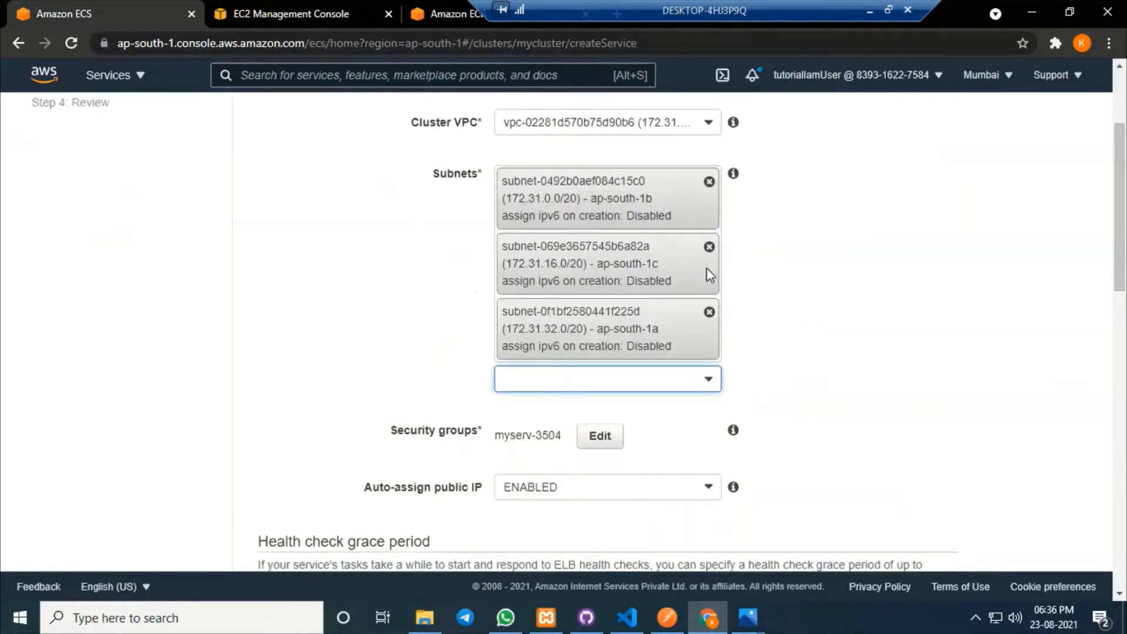
scroll(516, 429, "down", 1)
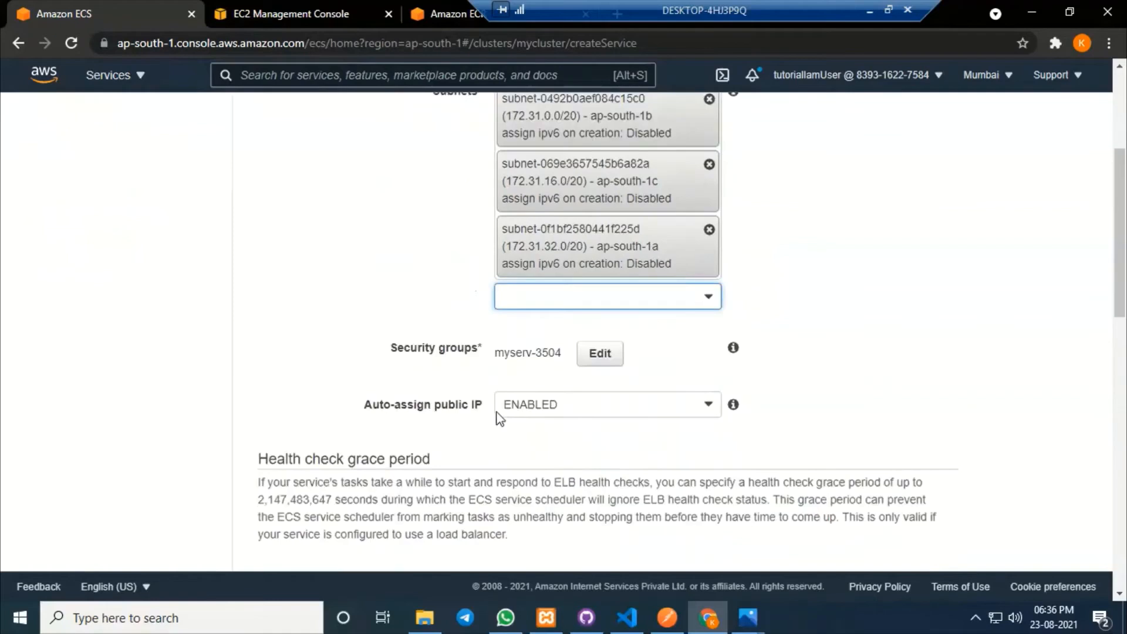
left_click(599, 352)
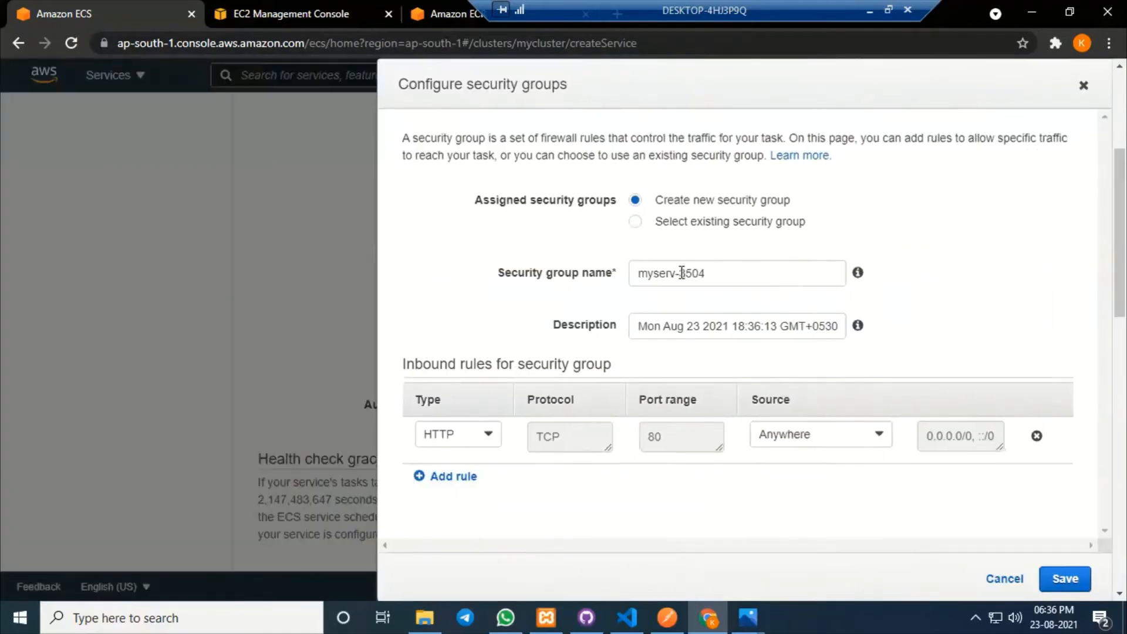
Rename the security group to myservicesg with a Custom TCP inbound rule on port 2173.
double_click(743, 269)
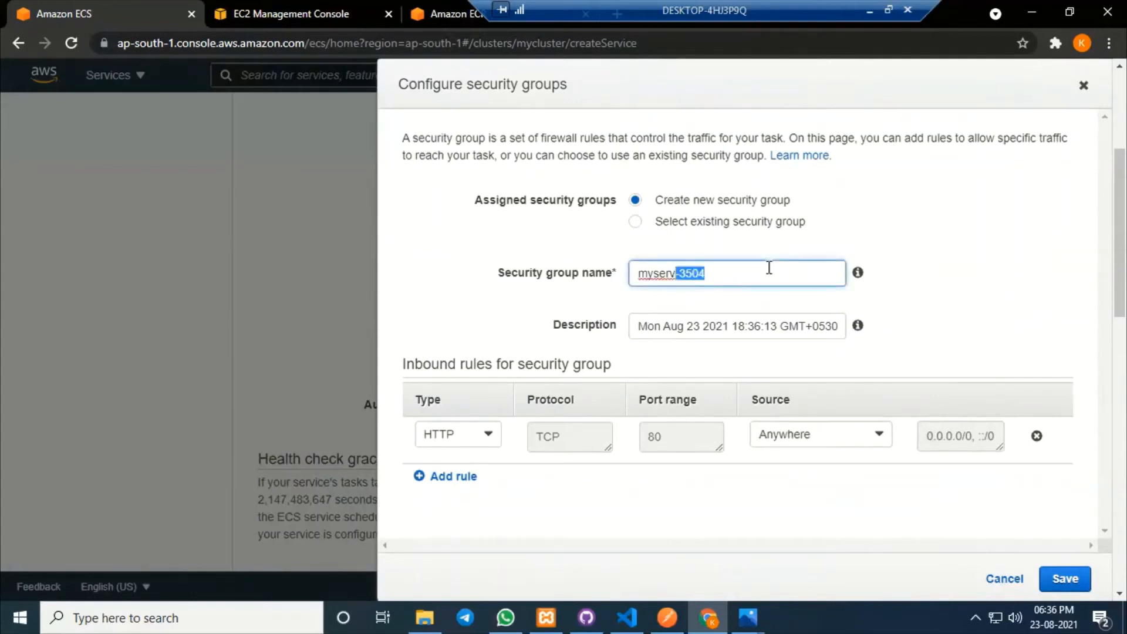
type("icesg")
left_click(476, 436)
scroll(455, 493, "up", 5)
left_click(459, 497)
left_click(705, 441)
type("217")
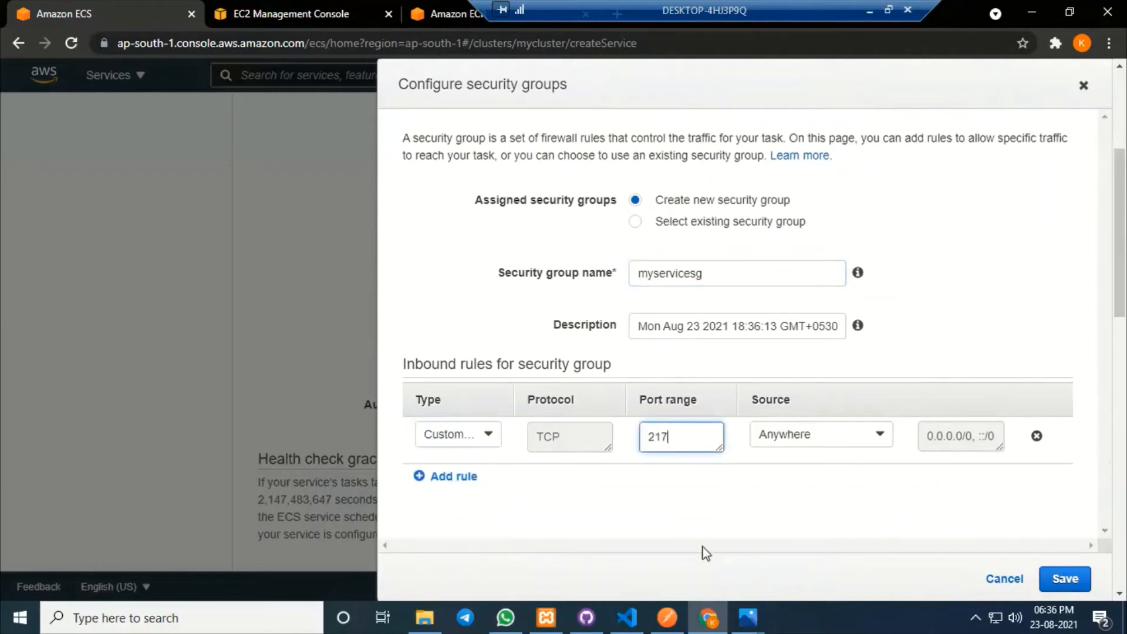
double_click(669, 437)
left_click(695, 489)
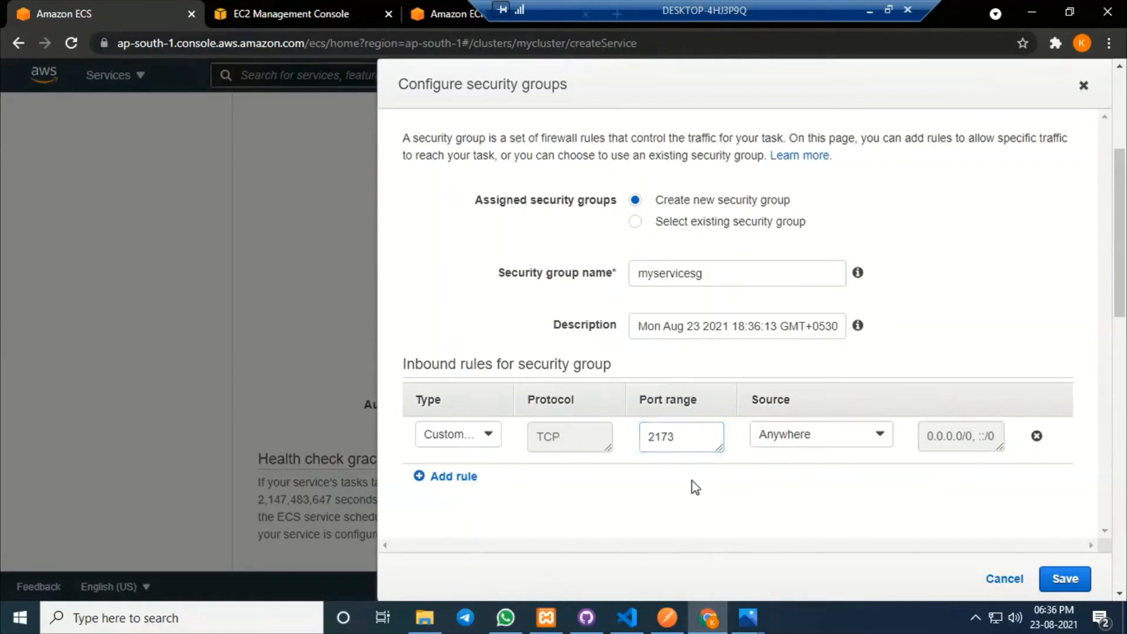
Change the inbound rule's source type to a custom security group.
left_click(835, 434)
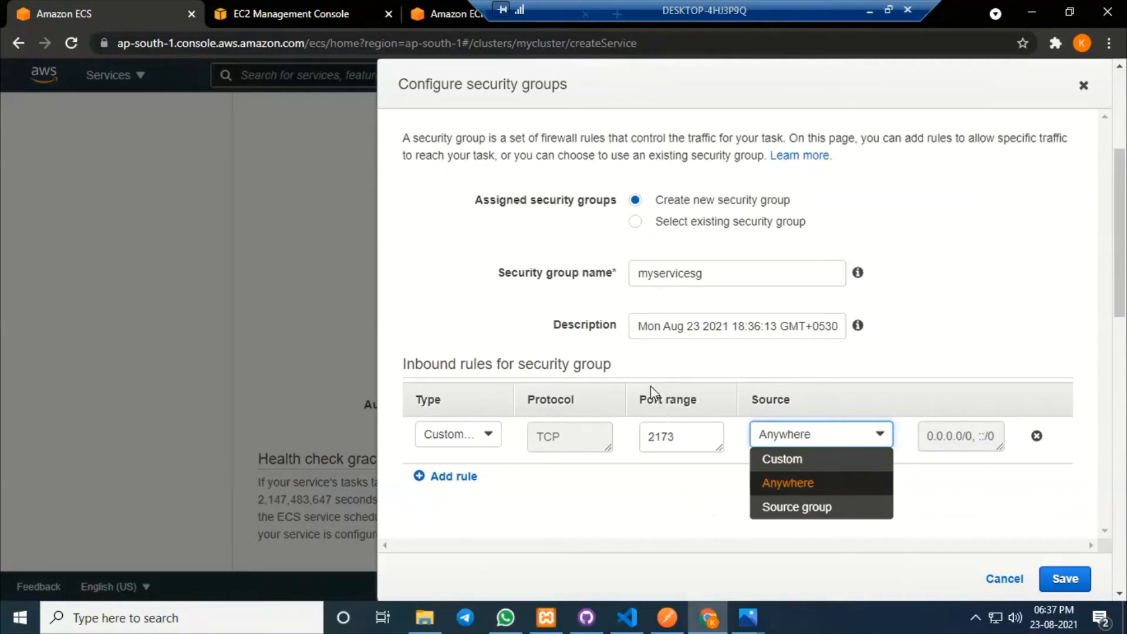
left_click(816, 506)
left_click(981, 435)
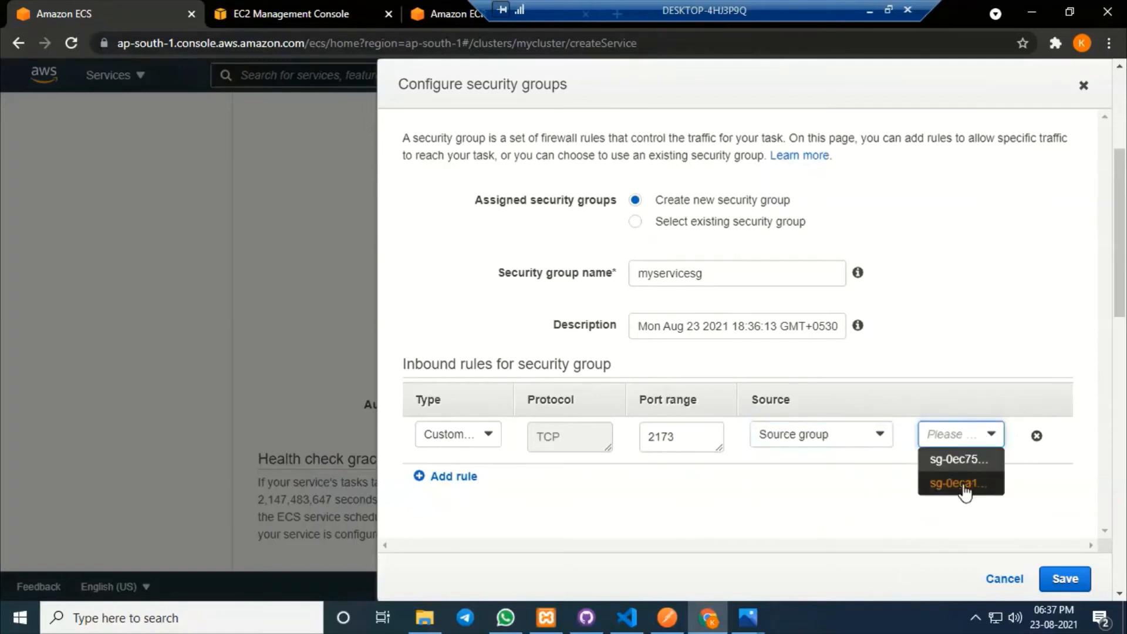
left_click(770, 487)
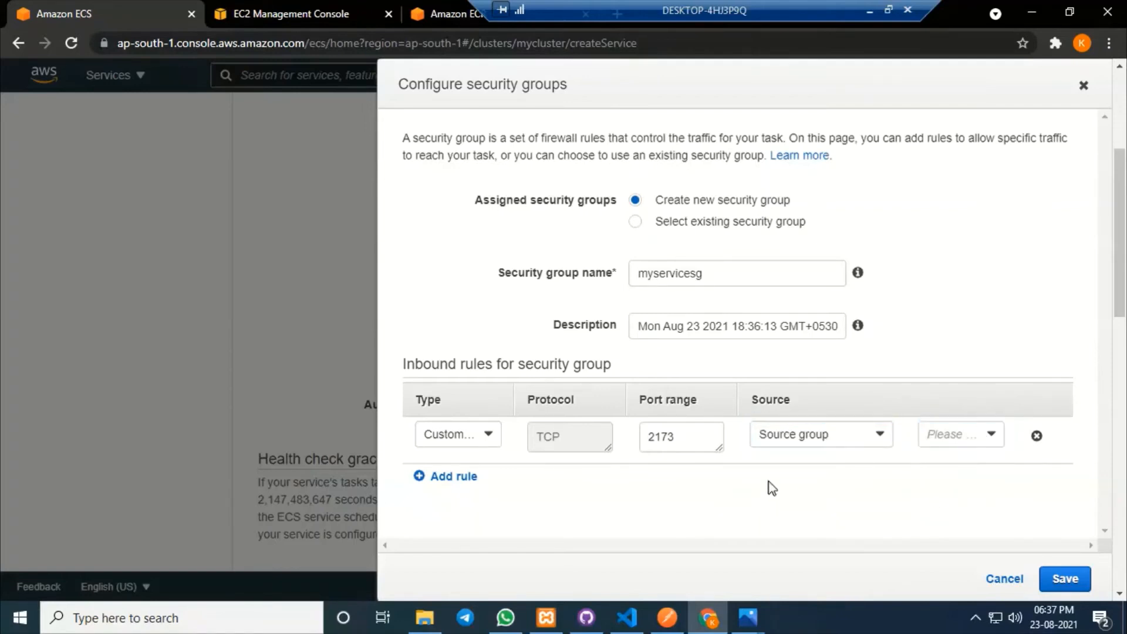
left_click(939, 439)
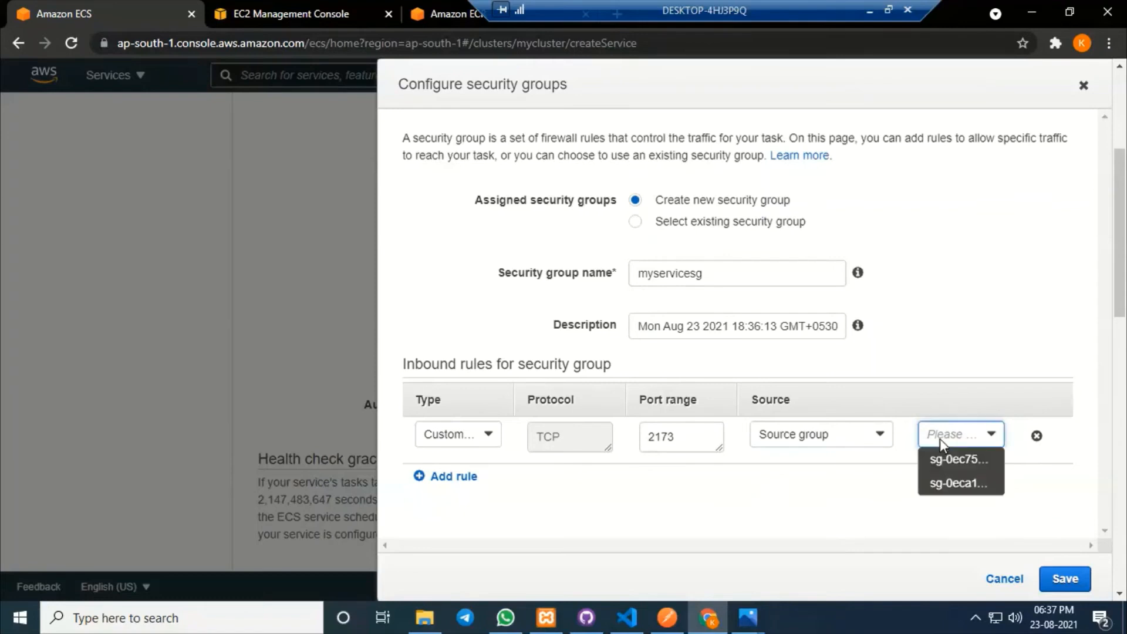
left_click(737, 498)
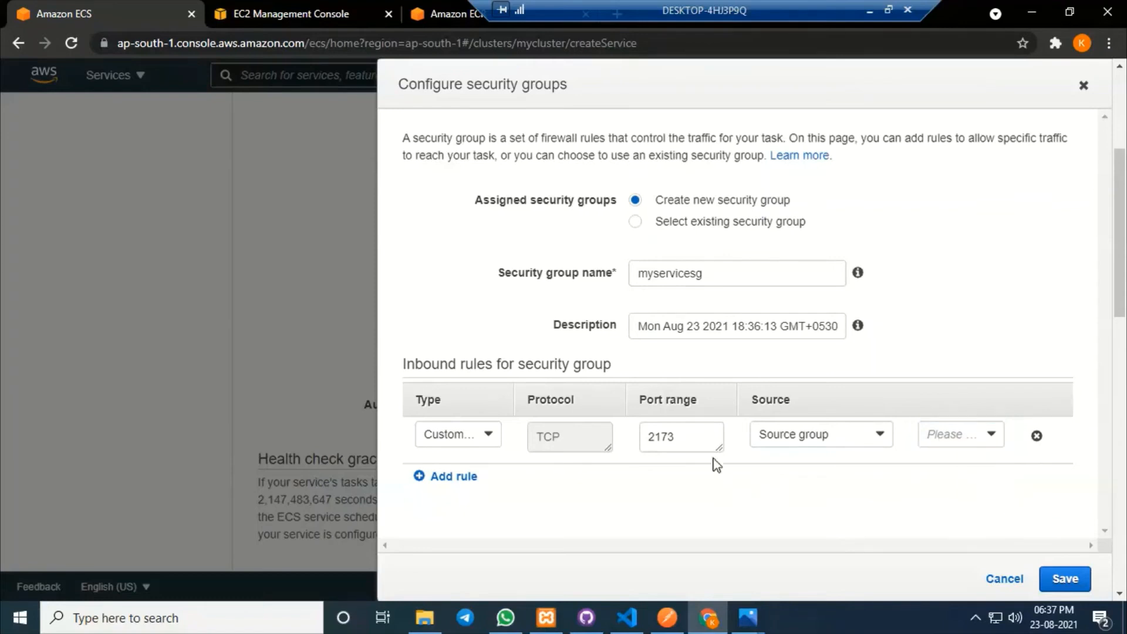
Set the rule source to the load balancer's group sg-0ec75a49b2369a794 and save.
left_click(276, 13)
scroll(692, 415, "down", 2)
scroll(694, 416, "up", 2)
scroll(693, 415, "up", 1)
scroll(693, 415, "down", 5)
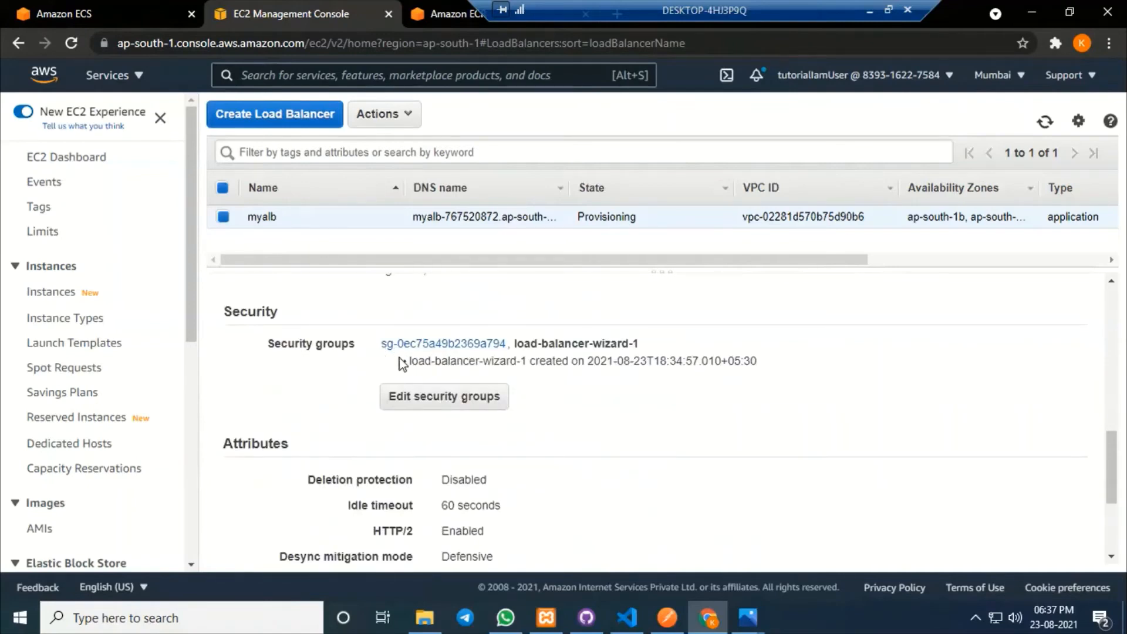
left_click(88, 5)
left_click(992, 437)
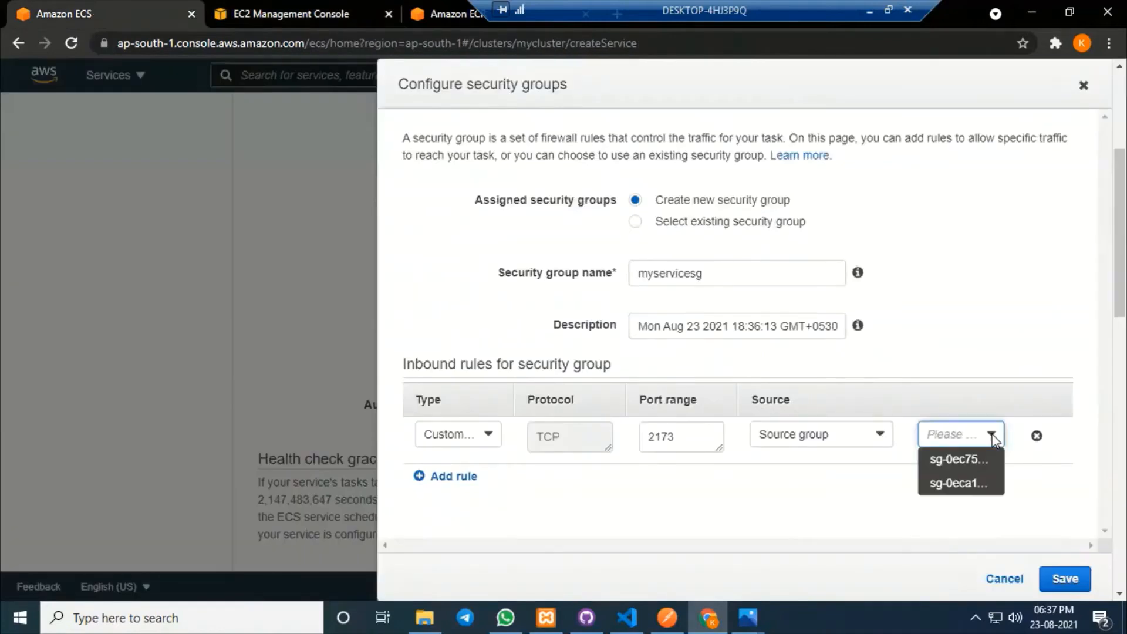
left_click(960, 460)
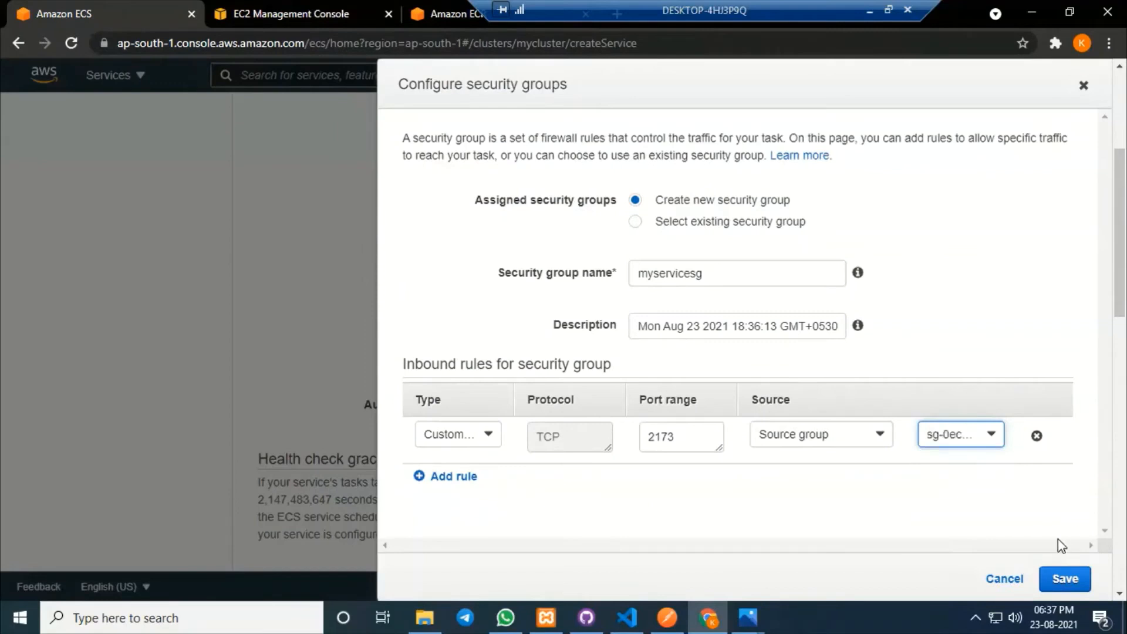
left_click(1069, 579)
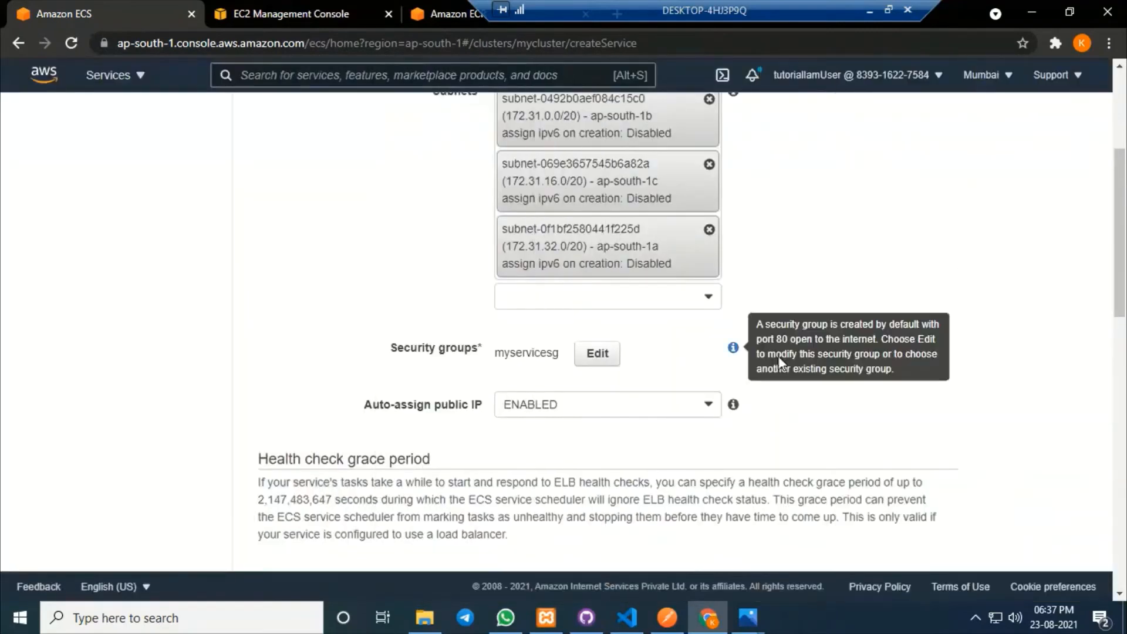
Put the service behind Application Load Balancer myalb and add the myrepo:2173 container.
scroll(763, 361, "down", 4)
scroll(596, 344, "up", 3)
scroll(687, 397, "down", 7)
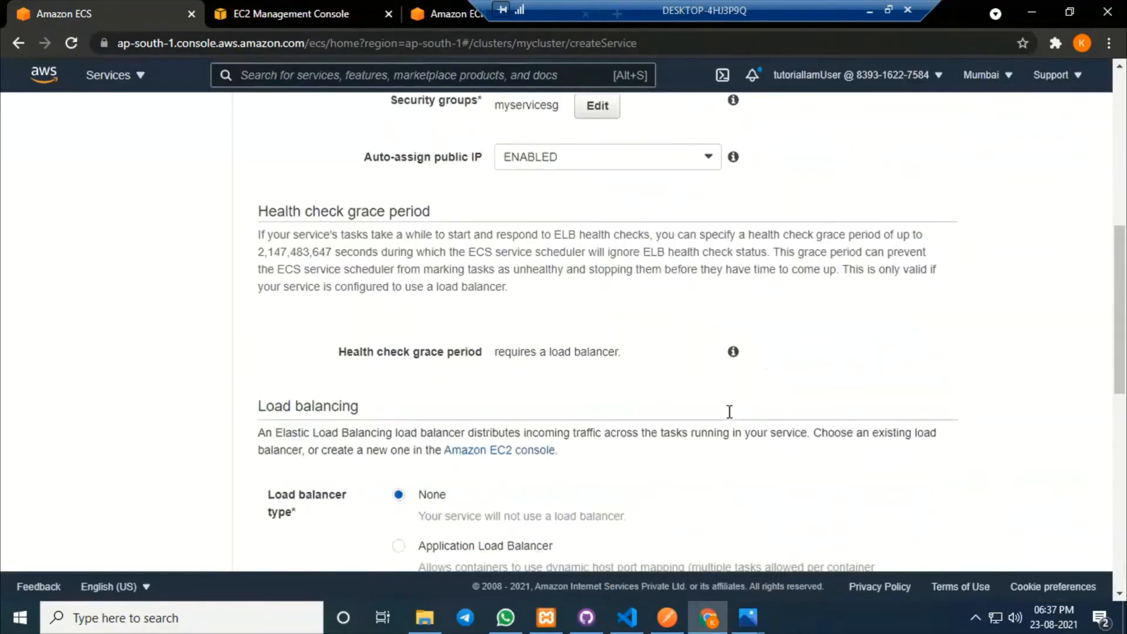
scroll(807, 422, "down", 3)
scroll(370, 239, "up", 2)
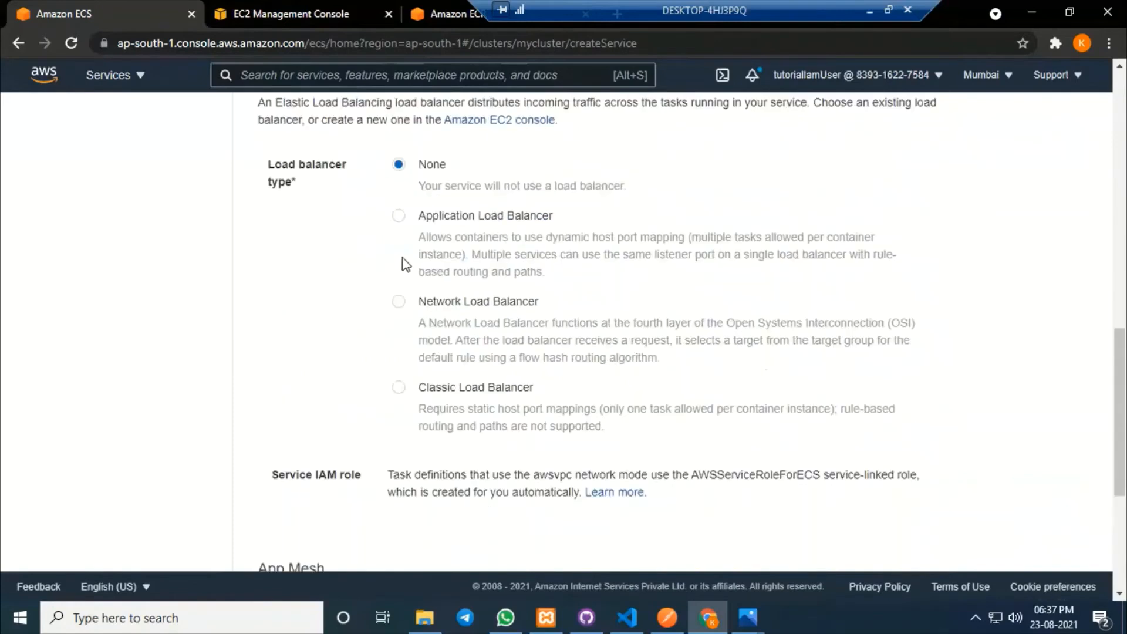
left_click(400, 216)
scroll(794, 305, "down", 3)
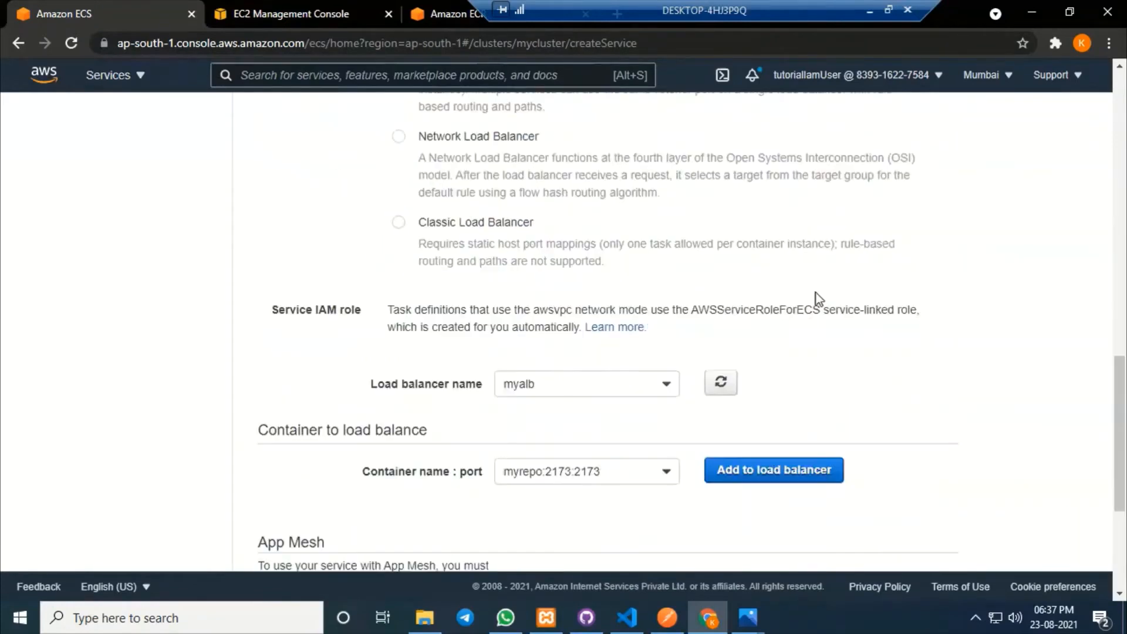
left_click(561, 383)
left_click(561, 405)
scroll(843, 380, "down", 3)
left_click(777, 307)
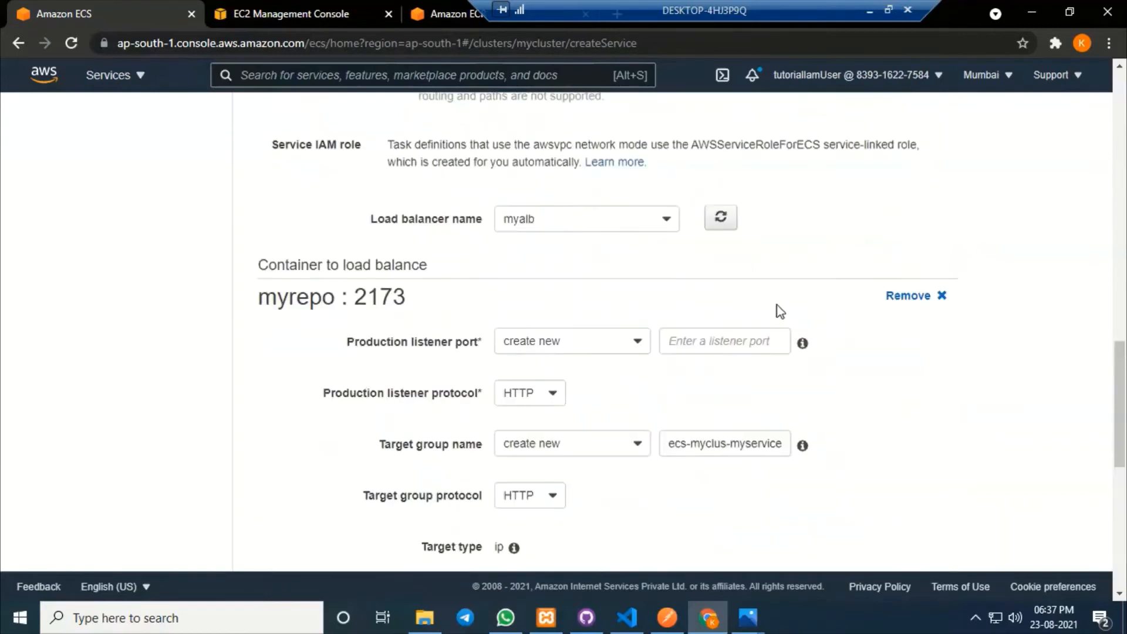
Use the existing 80:HTTP listener as the production listener port.
left_click_drag(345, 343, 482, 342)
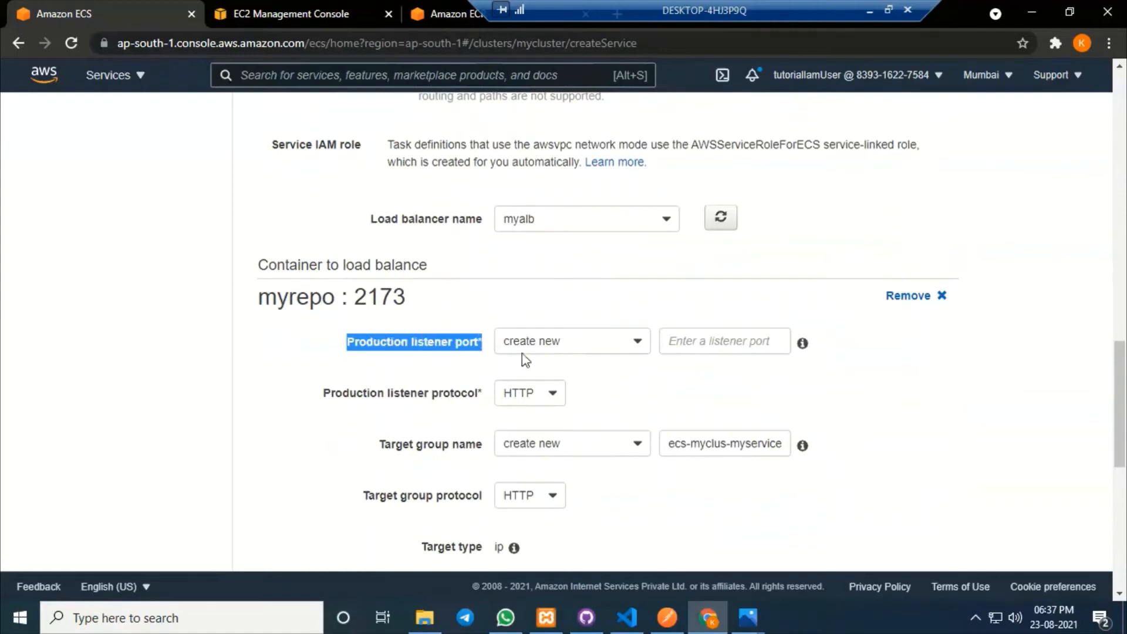
left_click(600, 350)
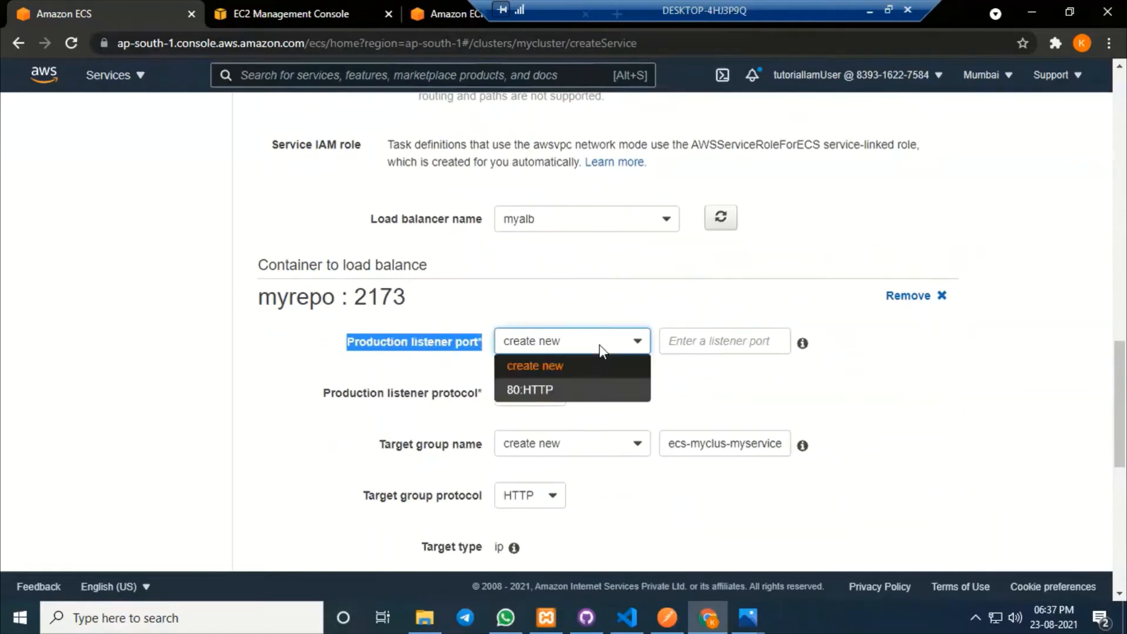
left_click(567, 392)
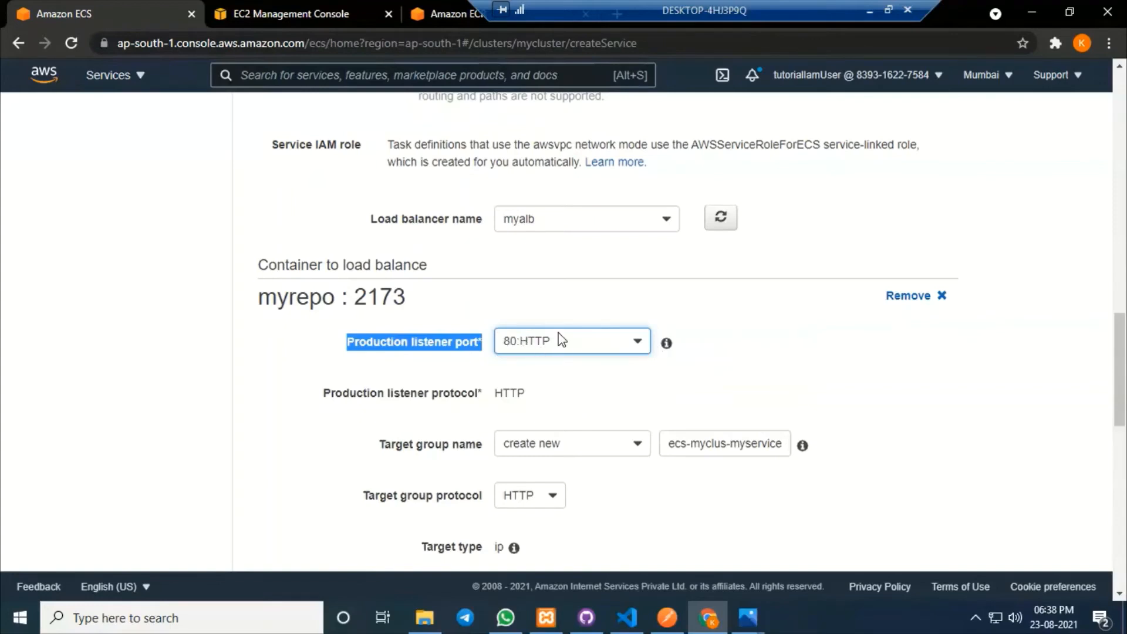
left_click(296, 7)
scroll(563, 341, "up", 5)
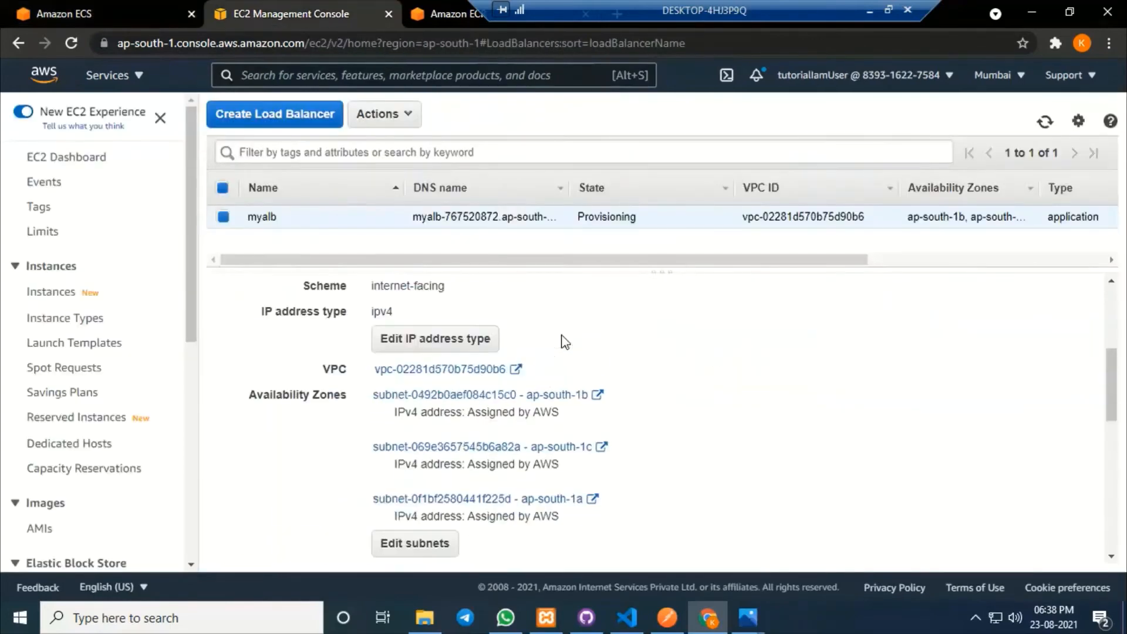
left_click(79, 9)
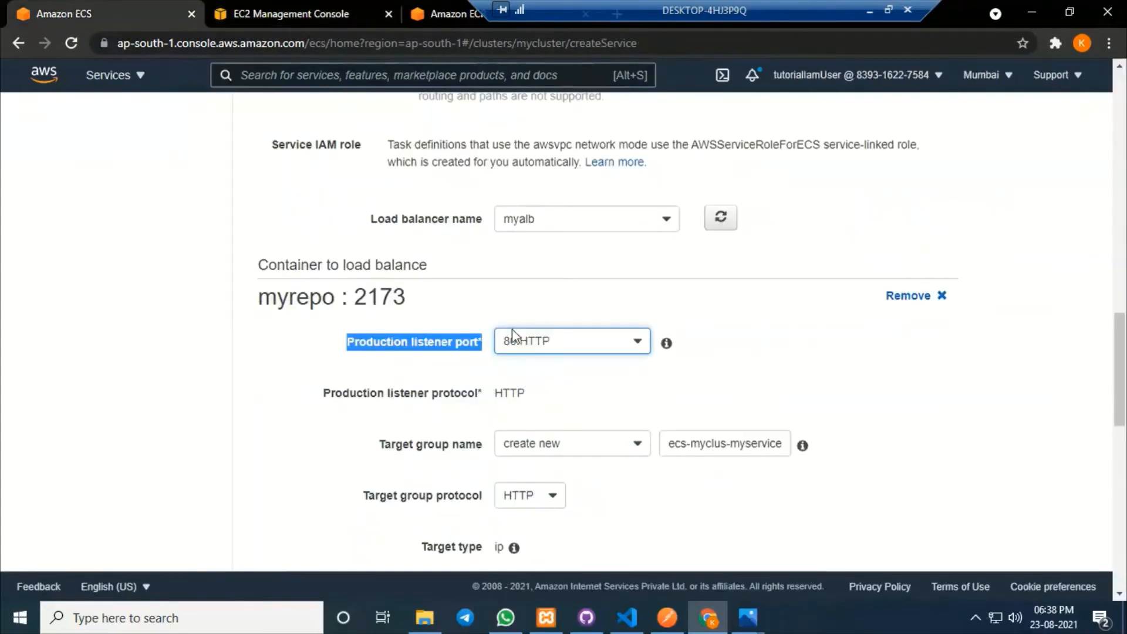
left_click(749, 379)
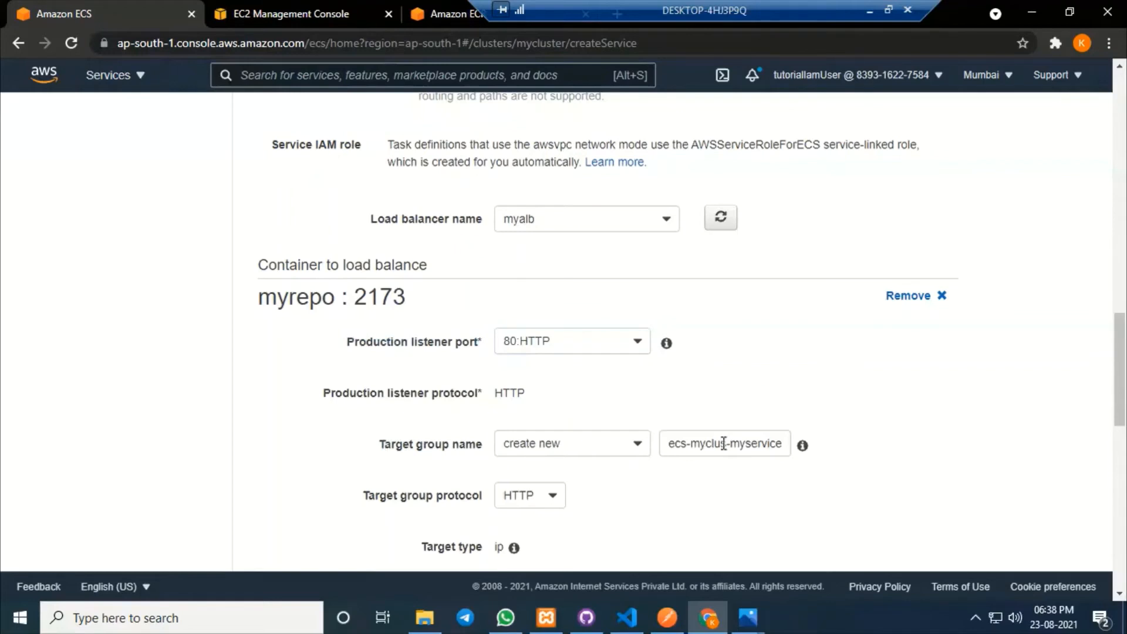
Rename the service's target group to myservicetg, leaving path pattern /myservice*.
left_click_drag(730, 443, 658, 451)
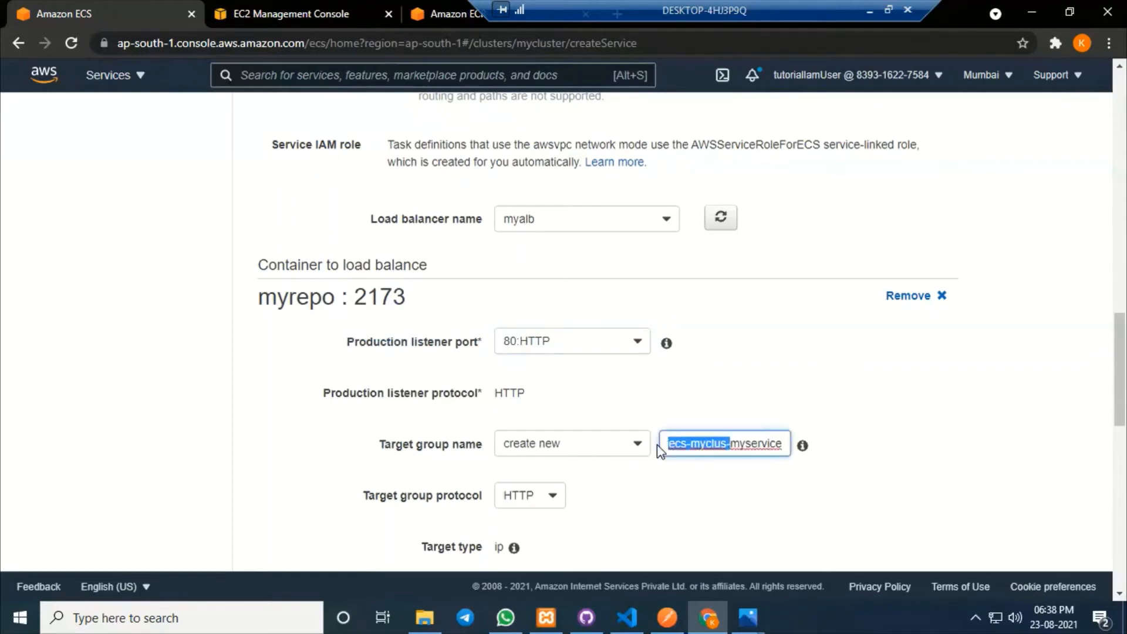
key("BackSpace")
key("End")
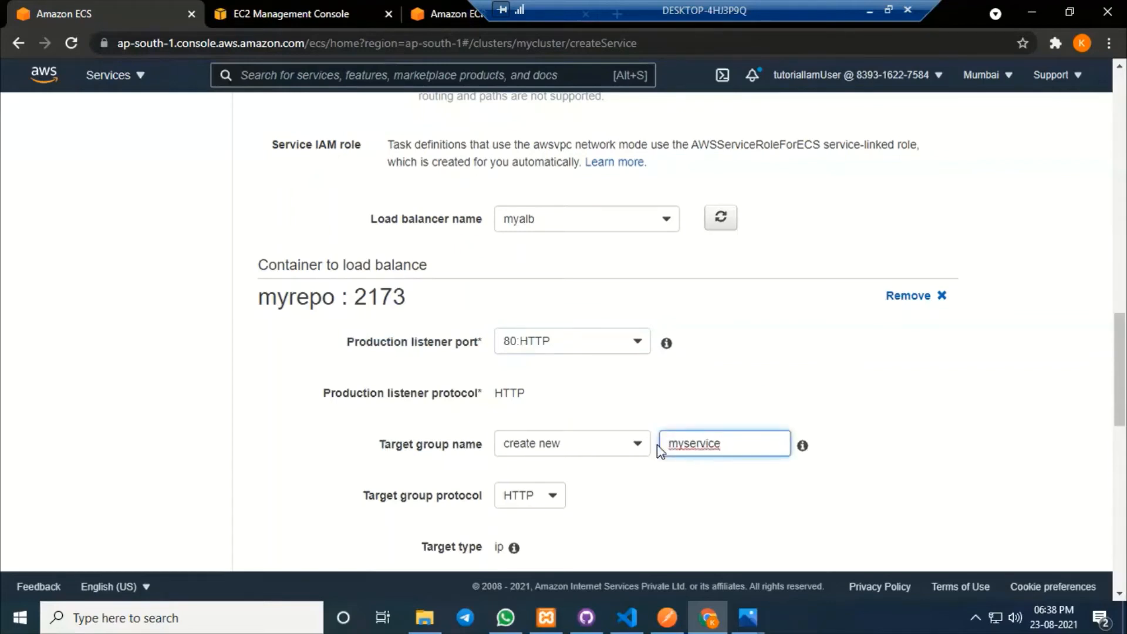
type("tg")
left_click(984, 469)
scroll(985, 468, "down", 4)
left_click_drag(420, 352, 481, 349)
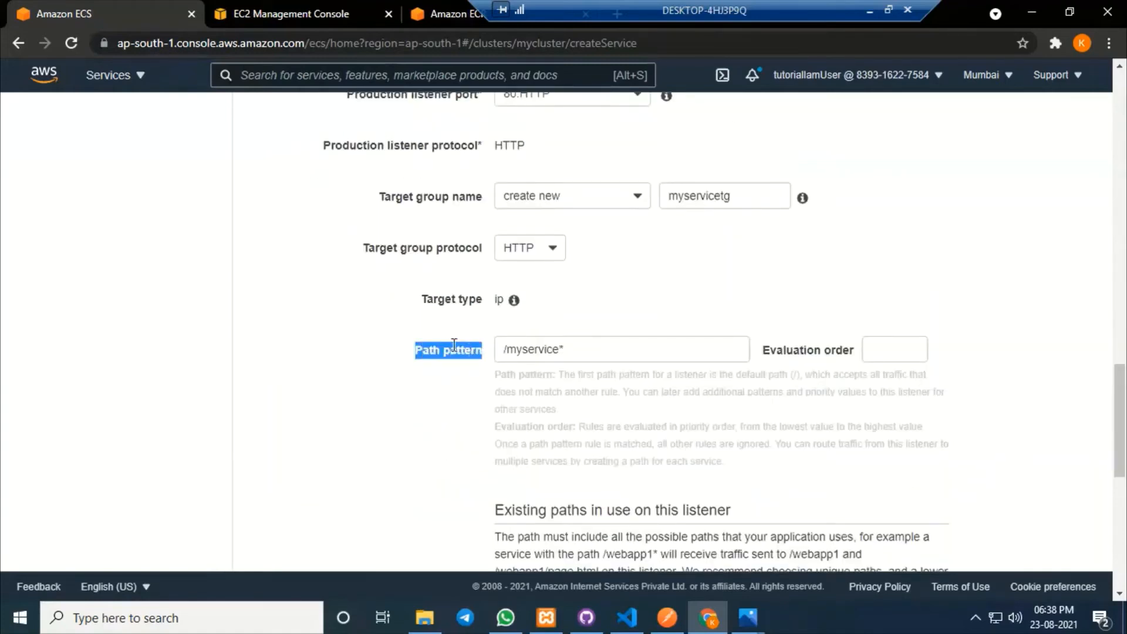
left_click(640, 277)
left_click(626, 613)
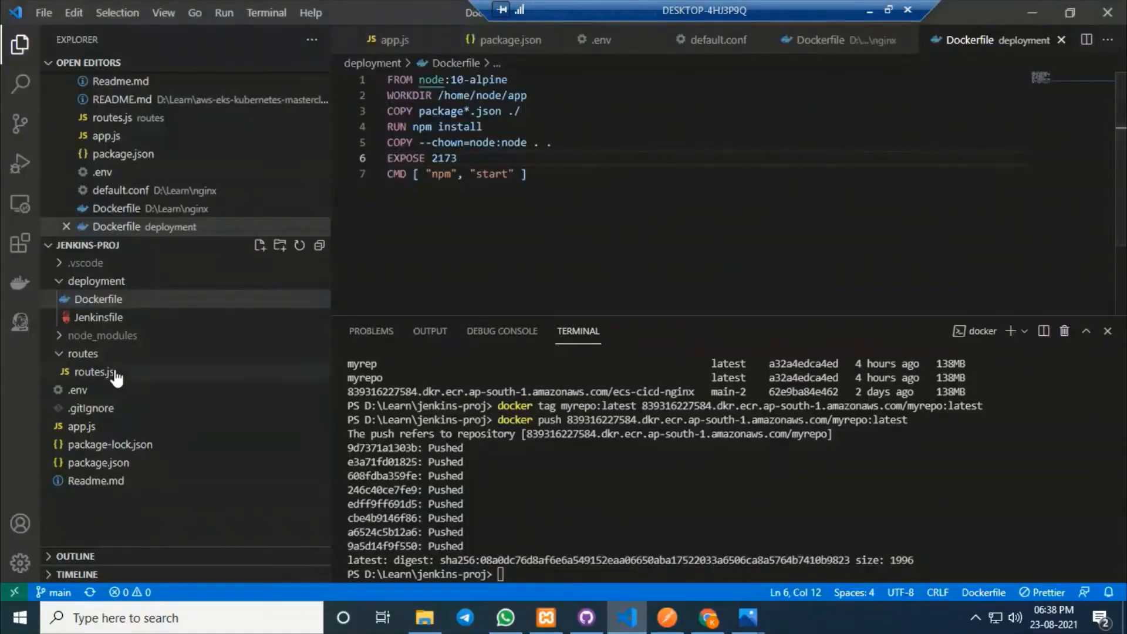
Open routes.js and copy the /myservice-1 route path from line 3.
left_click(94, 372)
left_click_drag(407, 190, 388, 113)
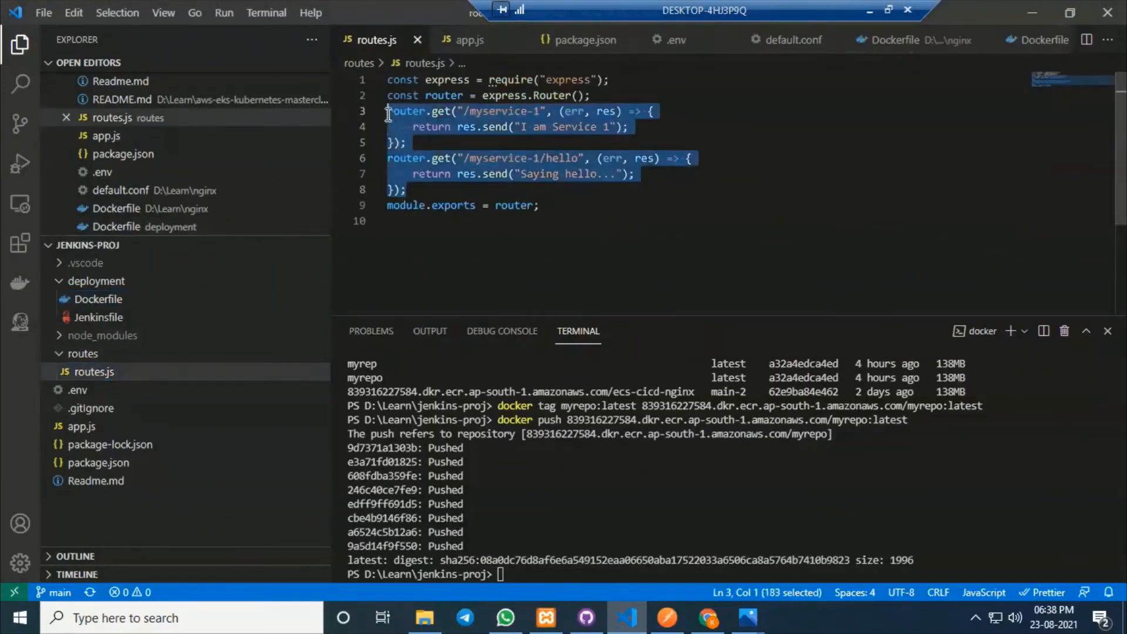
left_click(771, 163)
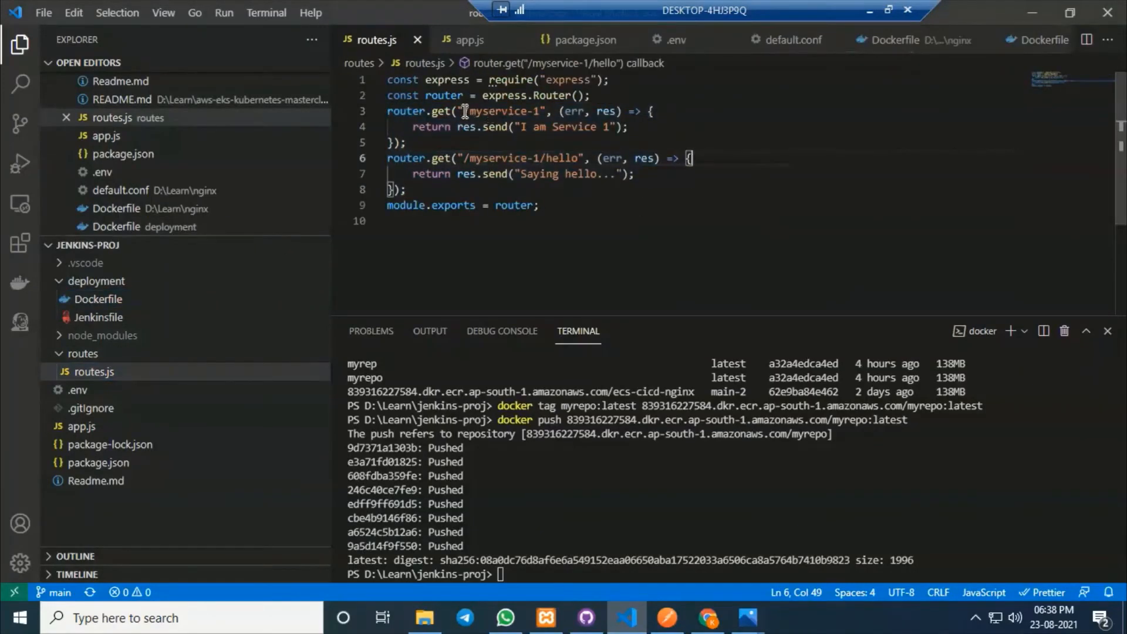
left_click_drag(466, 111, 541, 112)
left_click(892, 140)
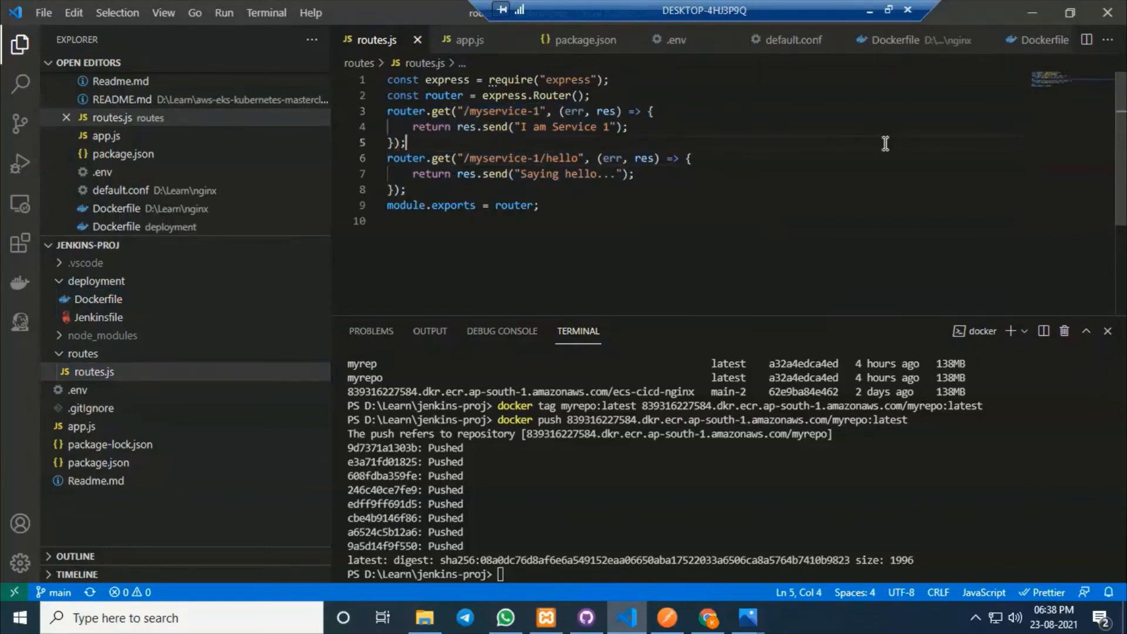
left_click_drag(541, 111, 465, 111)
key("ctrl+c")
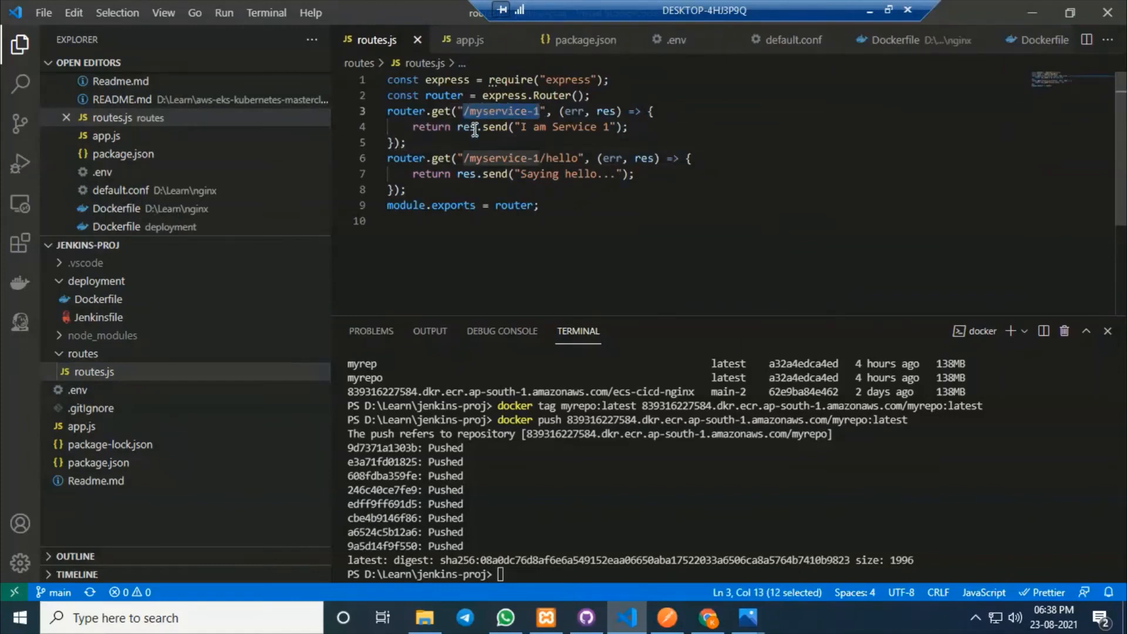
left_click(707, 618)
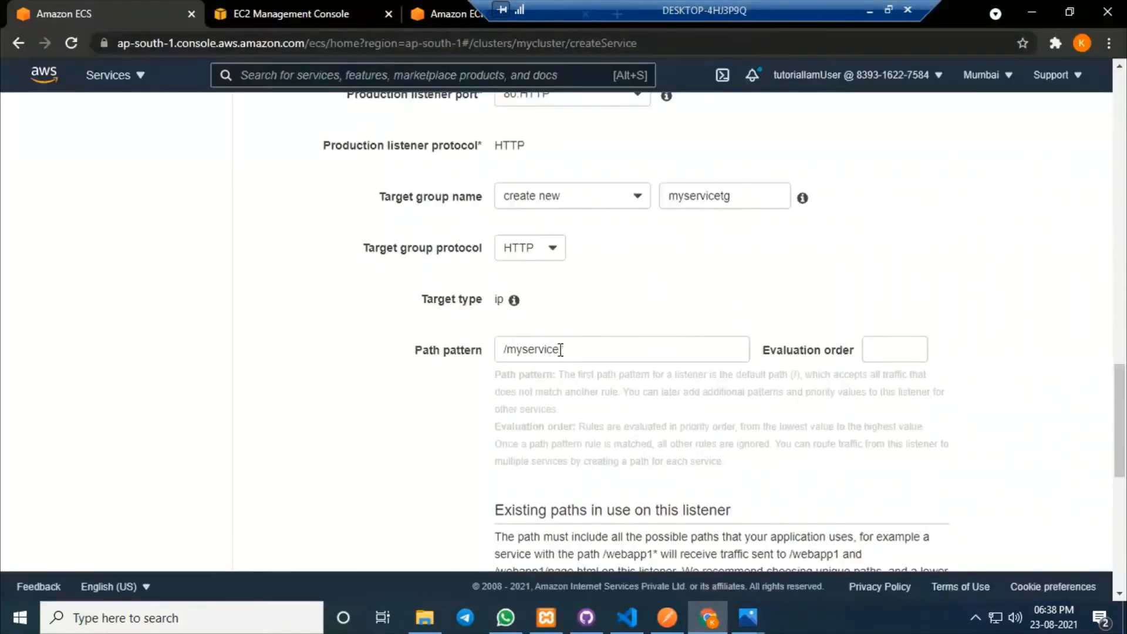
Change the path pattern to /myservice-1* and set the evaluation order to 1.
left_click_drag(558, 349, 506, 351)
key("ctrl+v")
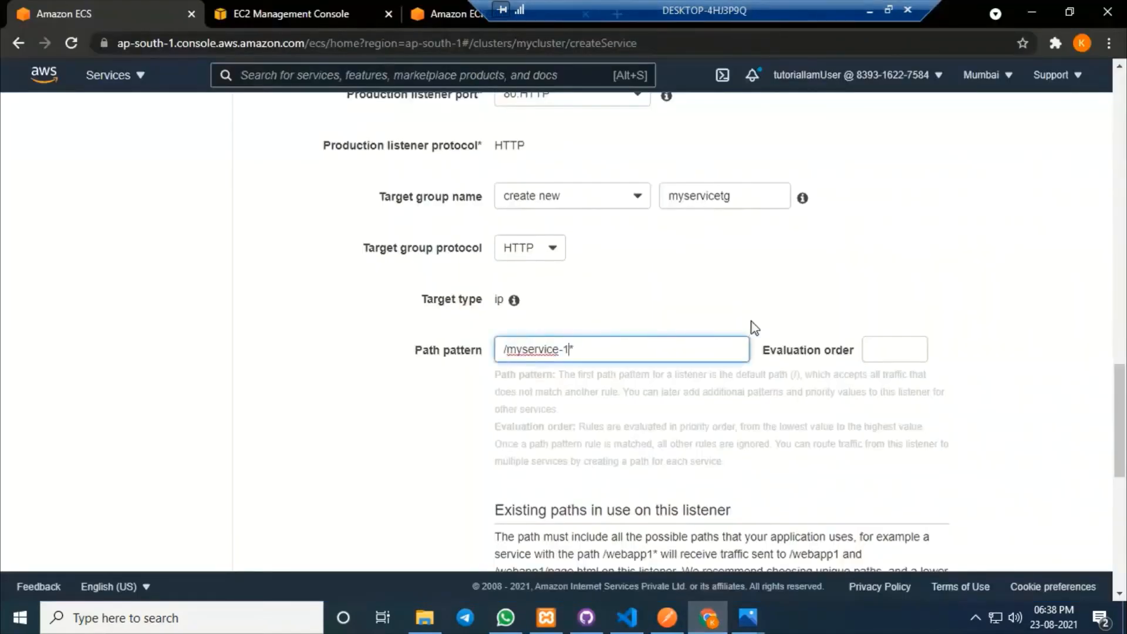
left_click(839, 288)
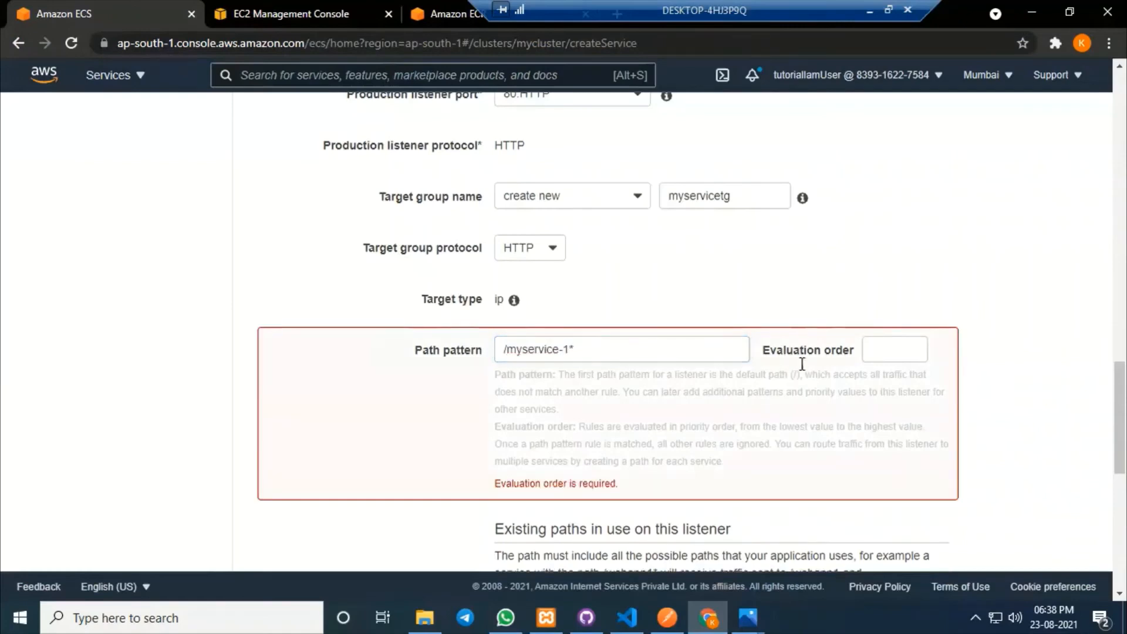
left_click(888, 351)
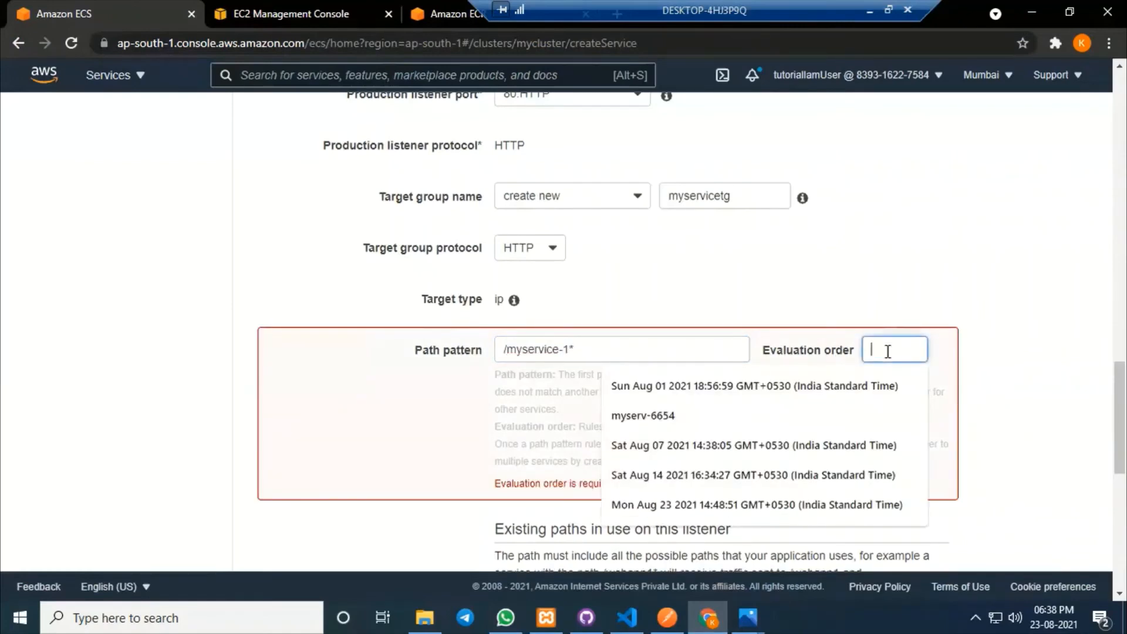
type("1")
left_click(734, 286)
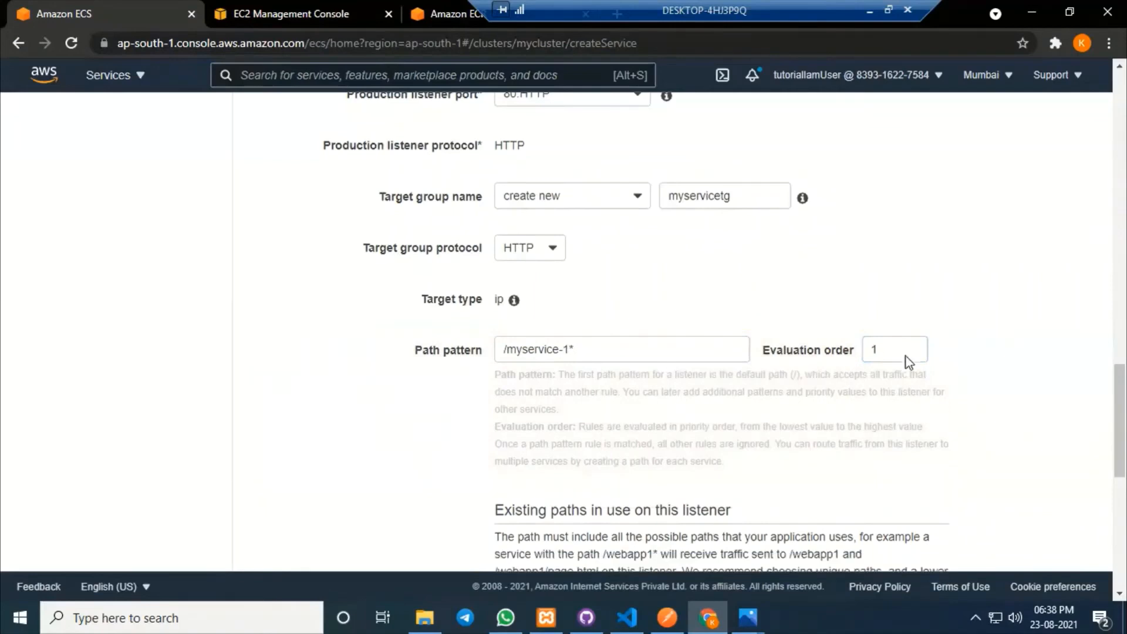
scroll(555, 434, "down", 4)
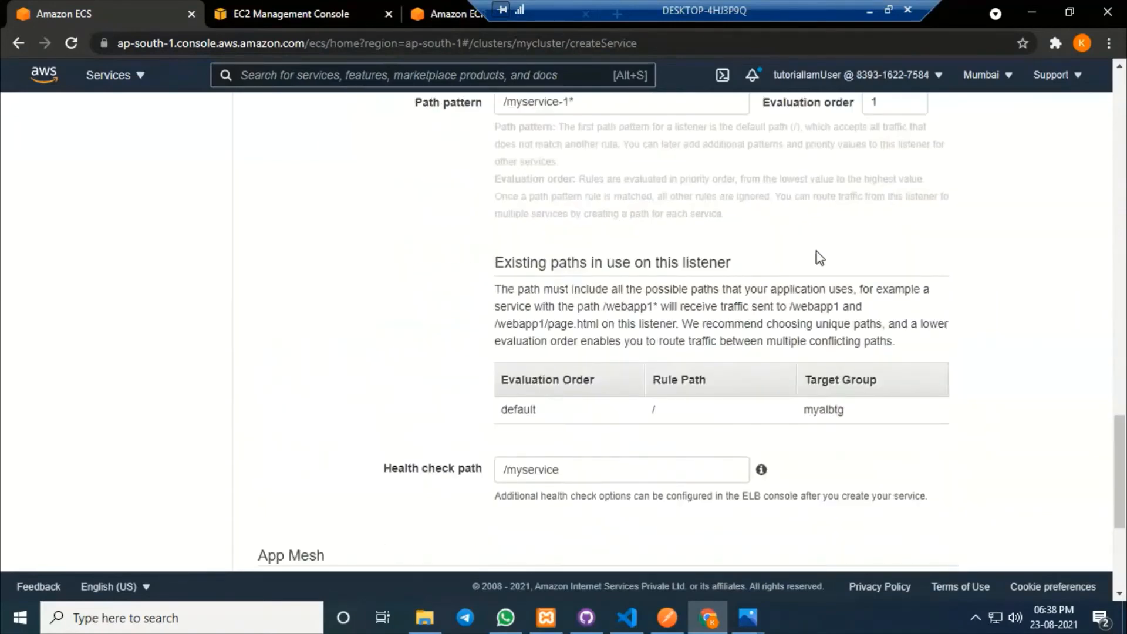
scroll(818, 256, "up", 1)
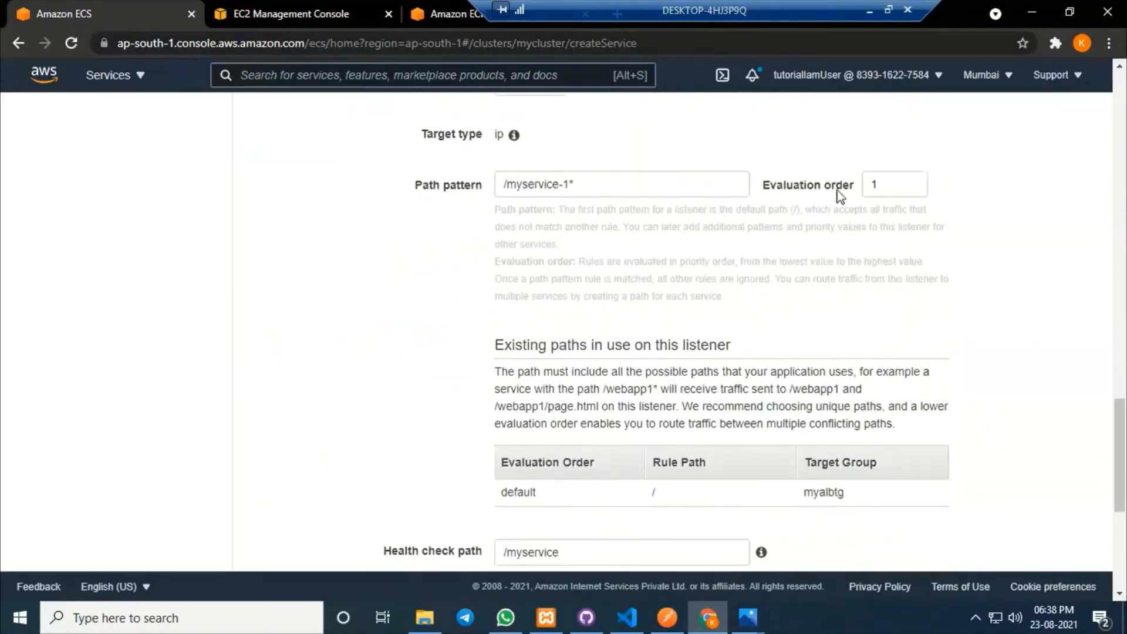
double_click(867, 185)
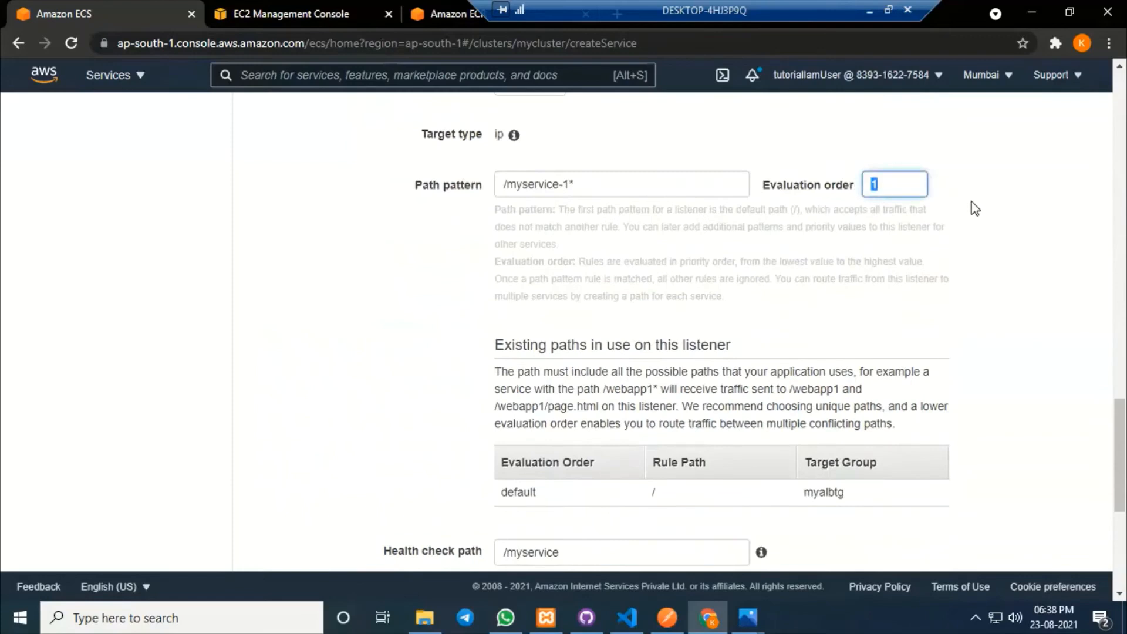
left_click(919, 154)
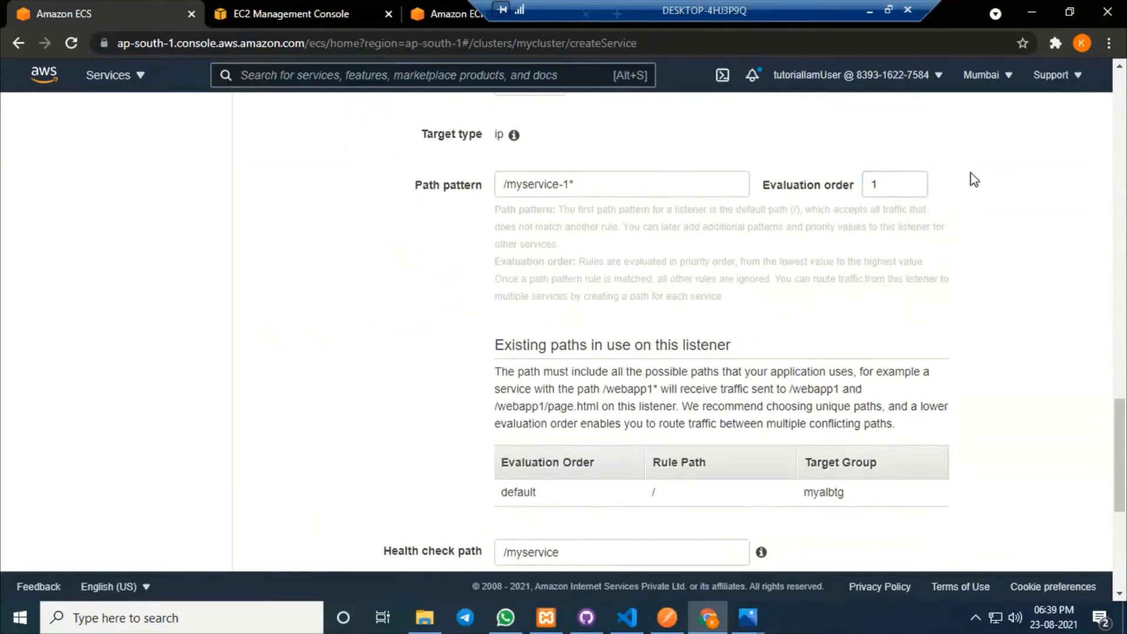
scroll(903, 327, "down", 4)
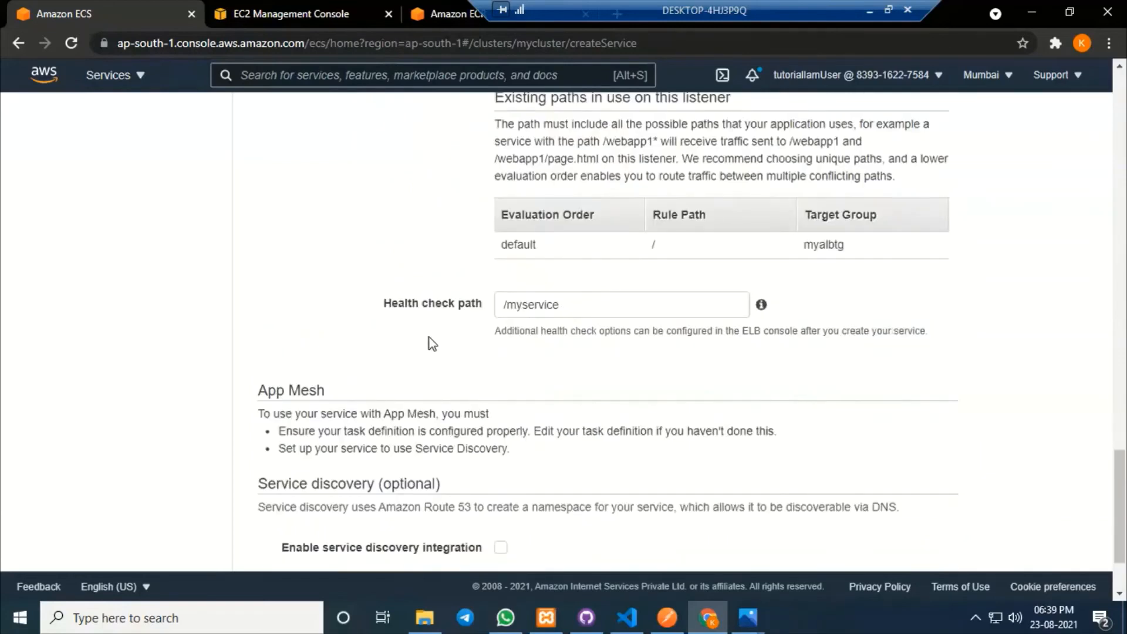
left_click_drag(382, 300, 475, 300)
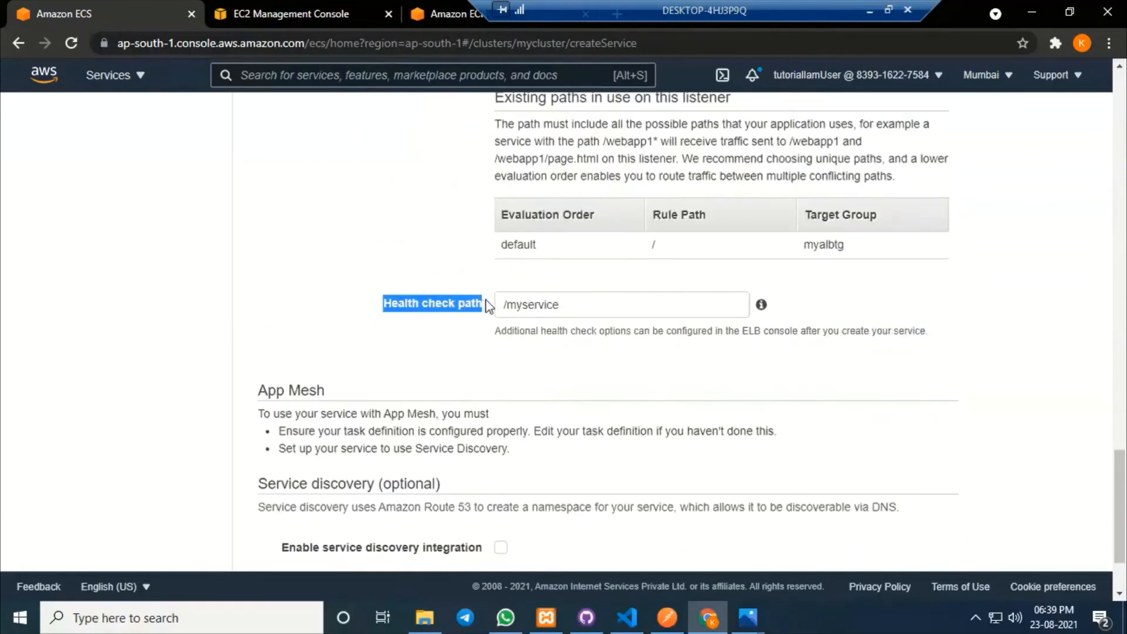
left_click(626, 617)
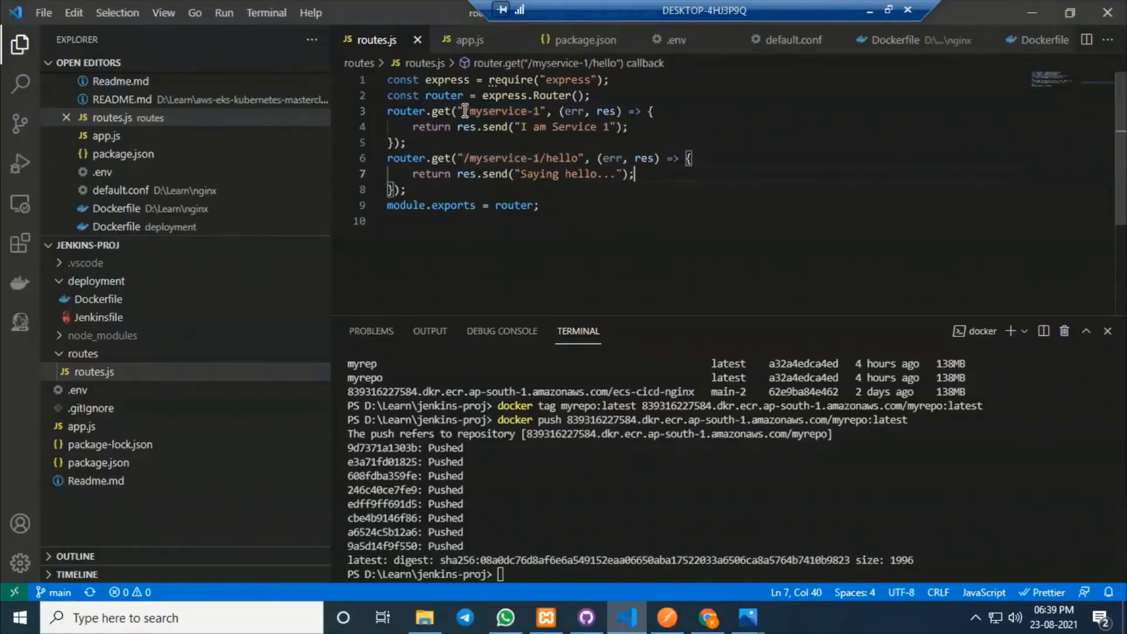
Copy '/myservice-1' from routes.js again for the health check path.
left_click_drag(463, 111, 540, 110)
key("ctrl+c")
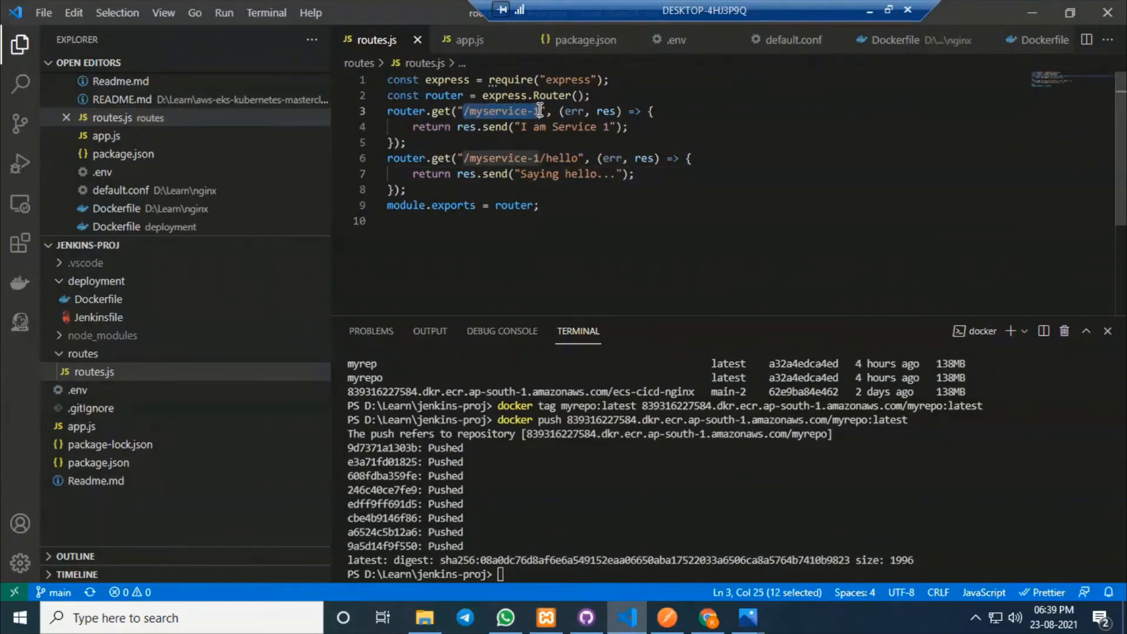
left_click(707, 618)
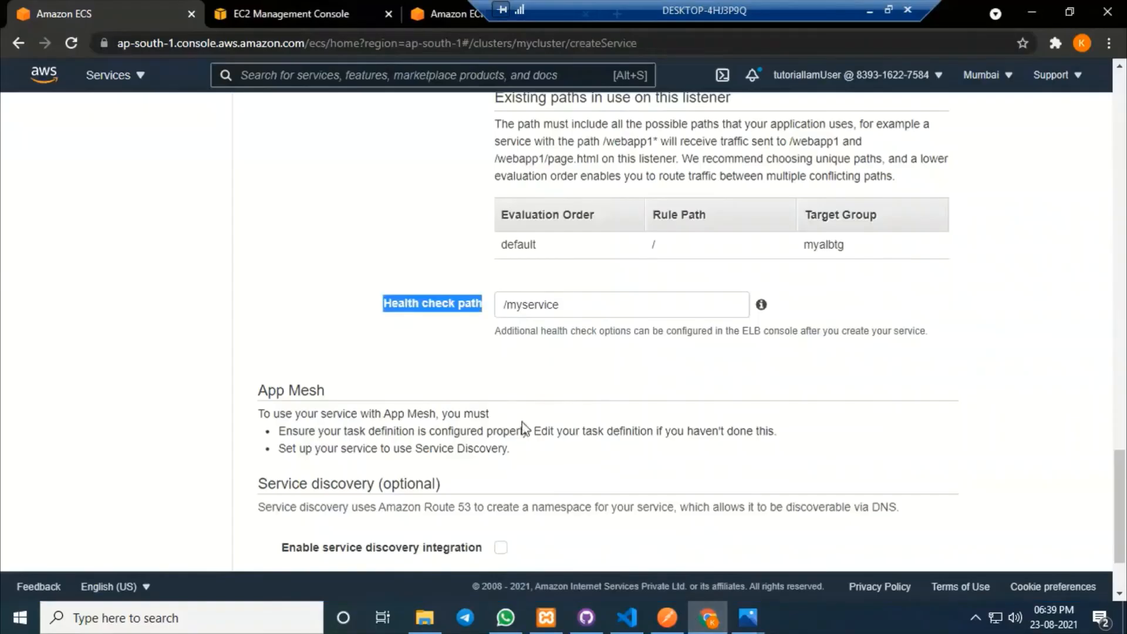
Replace the health check path with /myservice-1.
left_click_drag(577, 301, 508, 301)
key("ctrl+v")
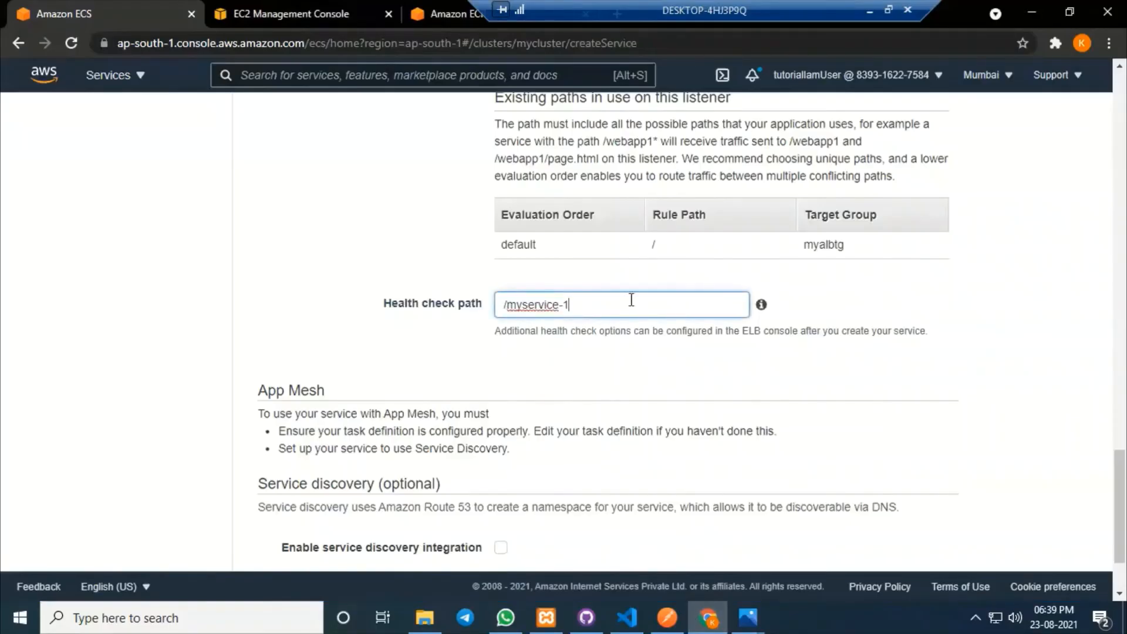
left_click(920, 281)
scroll(624, 385, "down", 2)
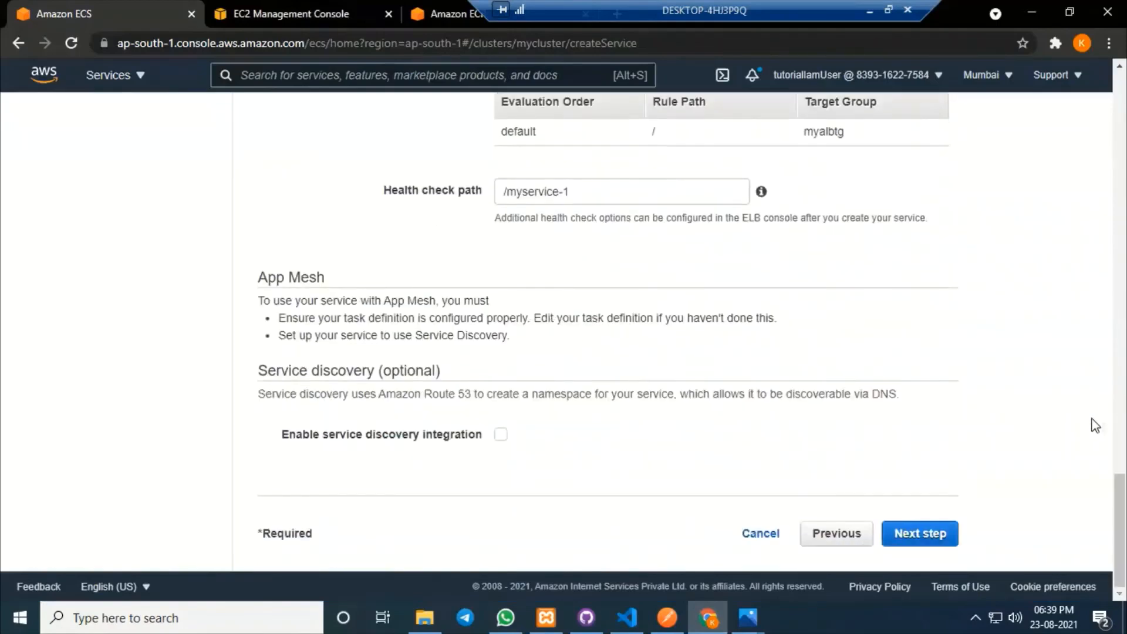
Skip auto scaling, create the myservice service and view its tasks.
left_click(922, 534)
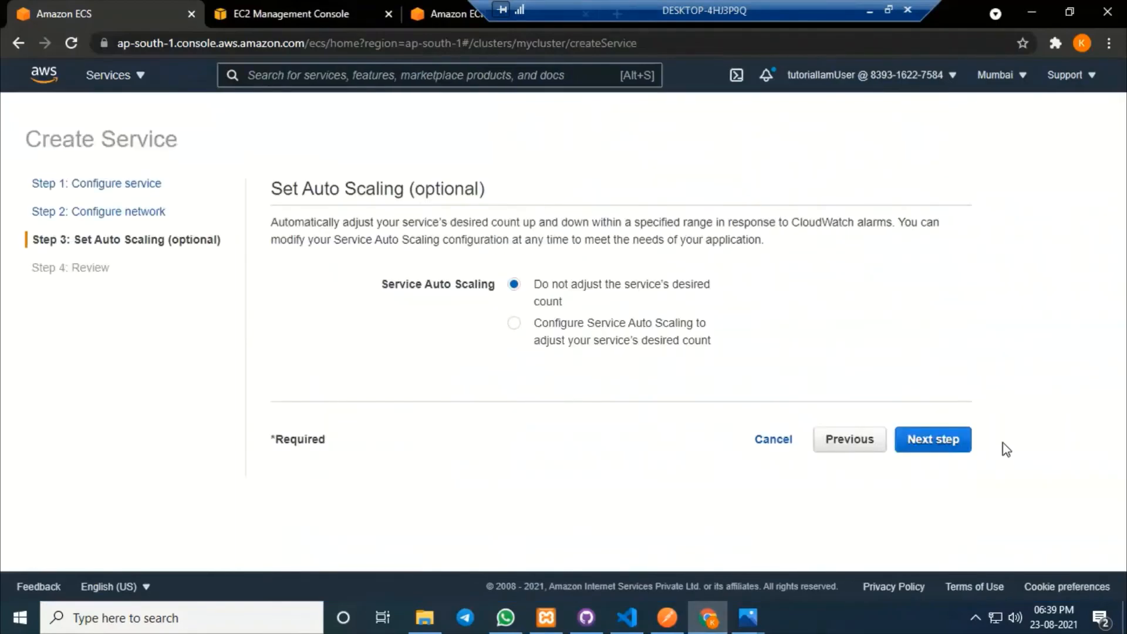
left_click(926, 450)
scroll(900, 346, "down", 10)
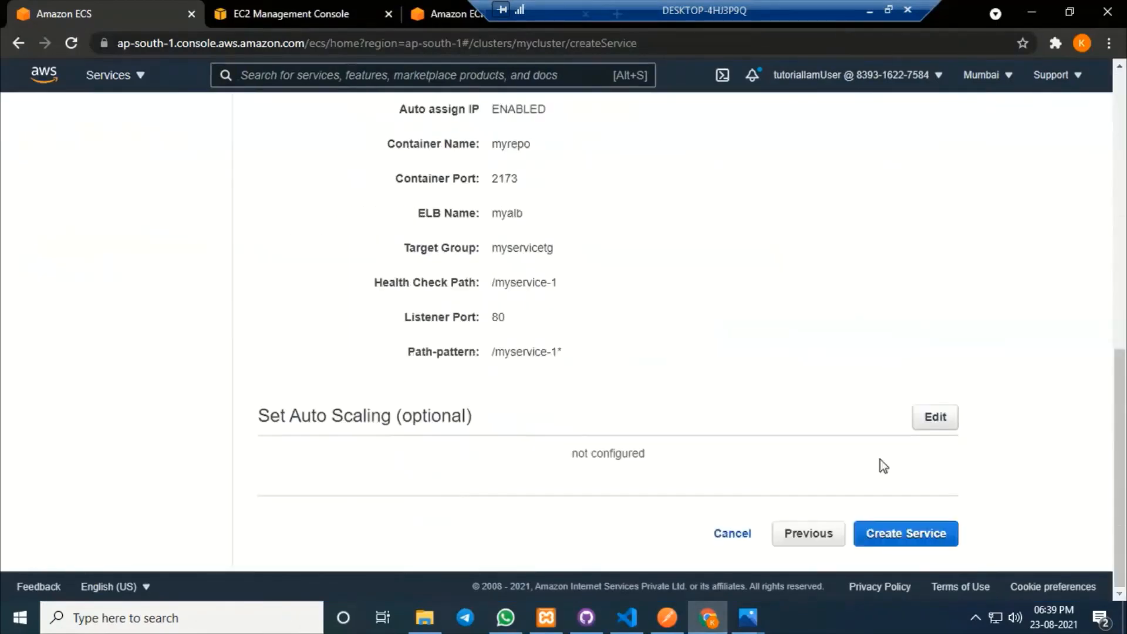
left_click(906, 533)
scroll(552, 236, "up", 3)
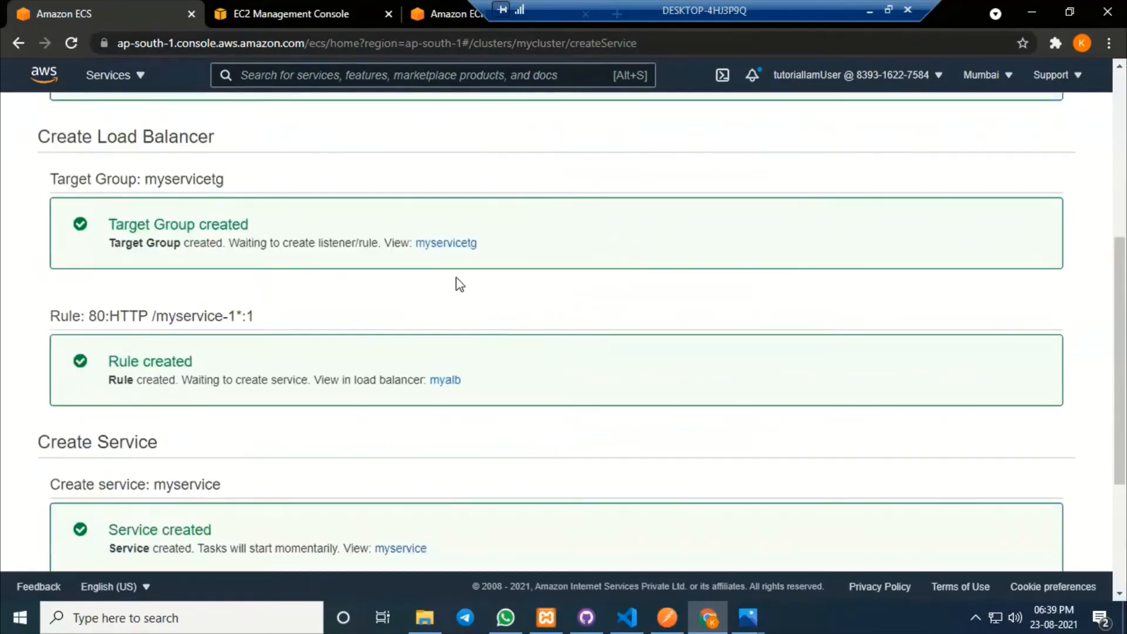
scroll(865, 309, "down", 3)
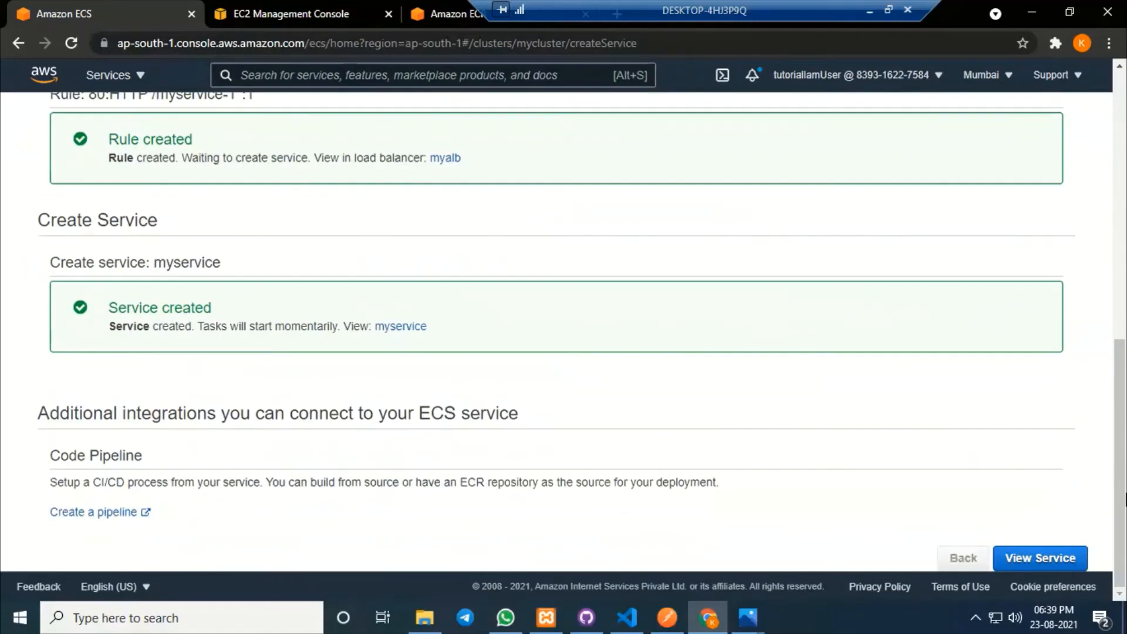
left_click(1062, 565)
scroll(653, 340, "down", 1)
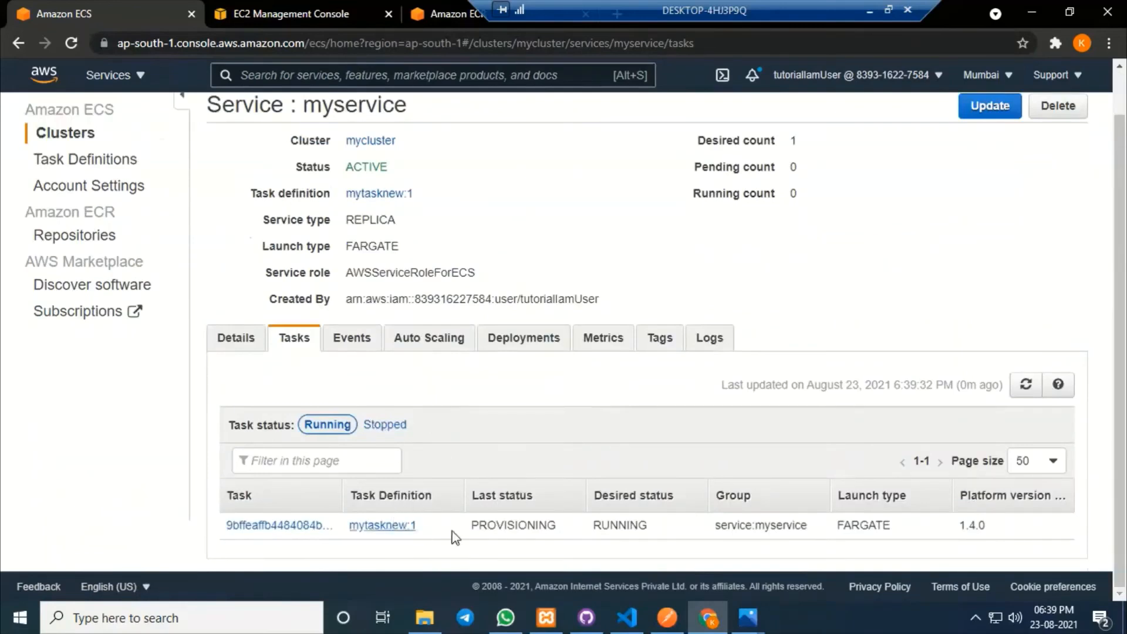
Refresh myservice's mytasknew:1 task as it goes from PROVISIONING through PENDING to RUNNING.
left_click_drag(434, 532, 350, 526)
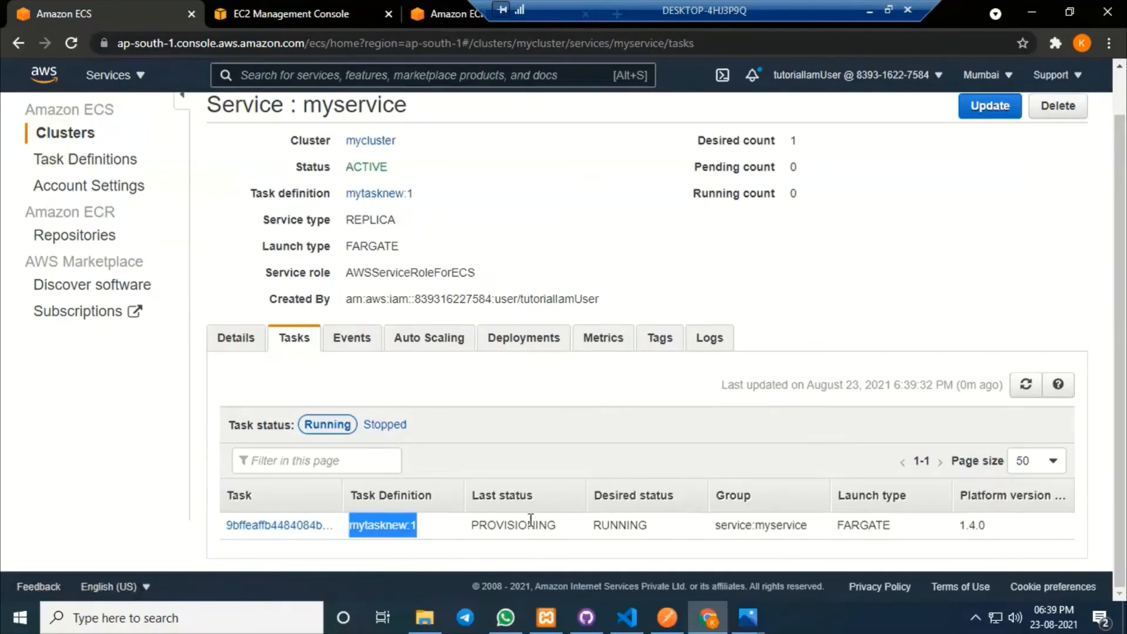
left_click_drag(568, 532, 478, 526)
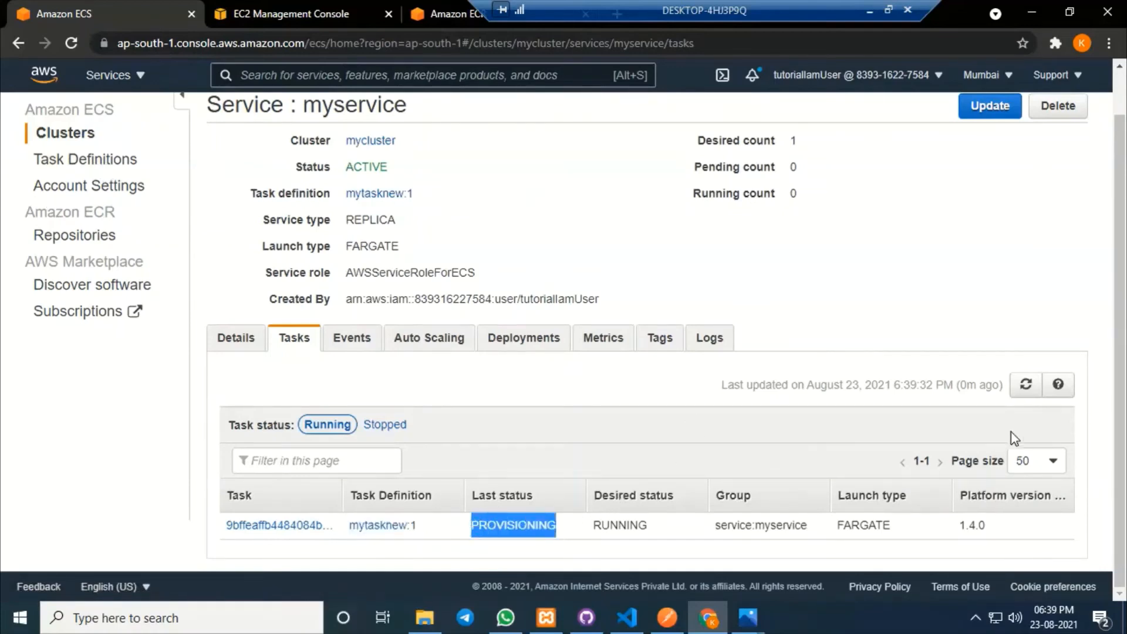
left_click(1025, 385)
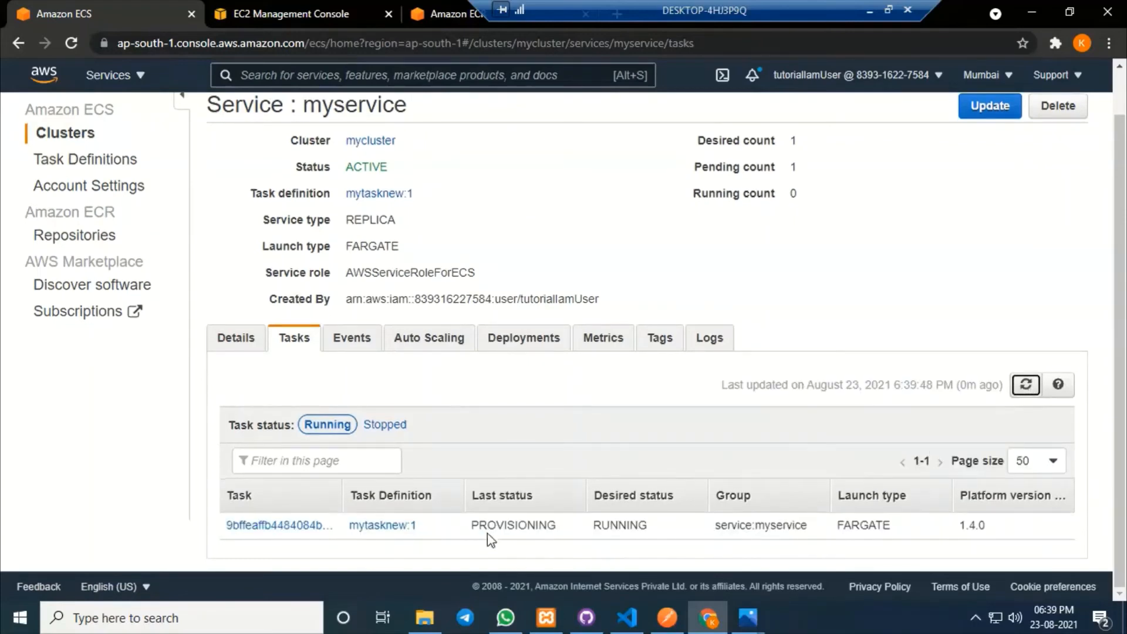
left_click_drag(648, 528, 597, 528)
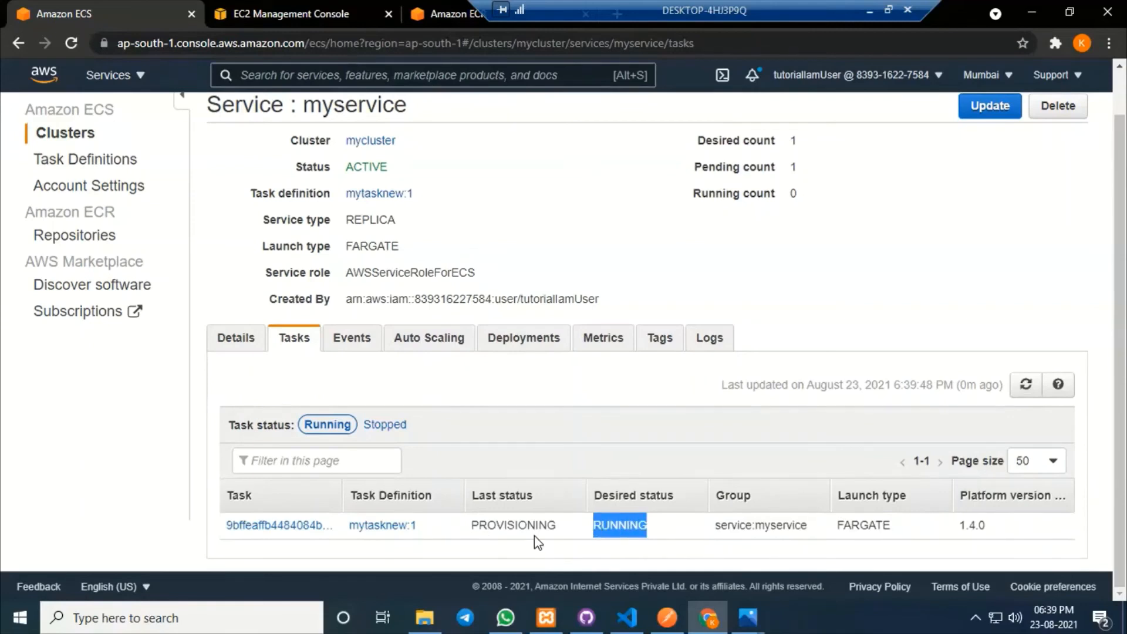
left_click(1026, 384)
left_click_drag(524, 525, 477, 525)
left_click(471, 529)
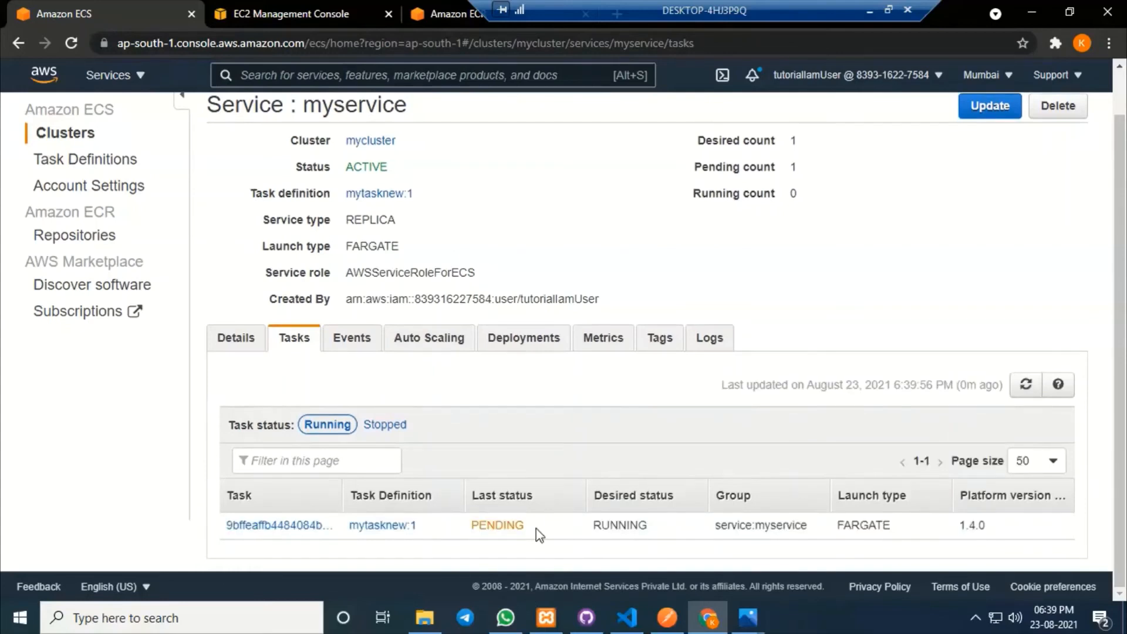
left_click(1026, 384)
left_click(1027, 386)
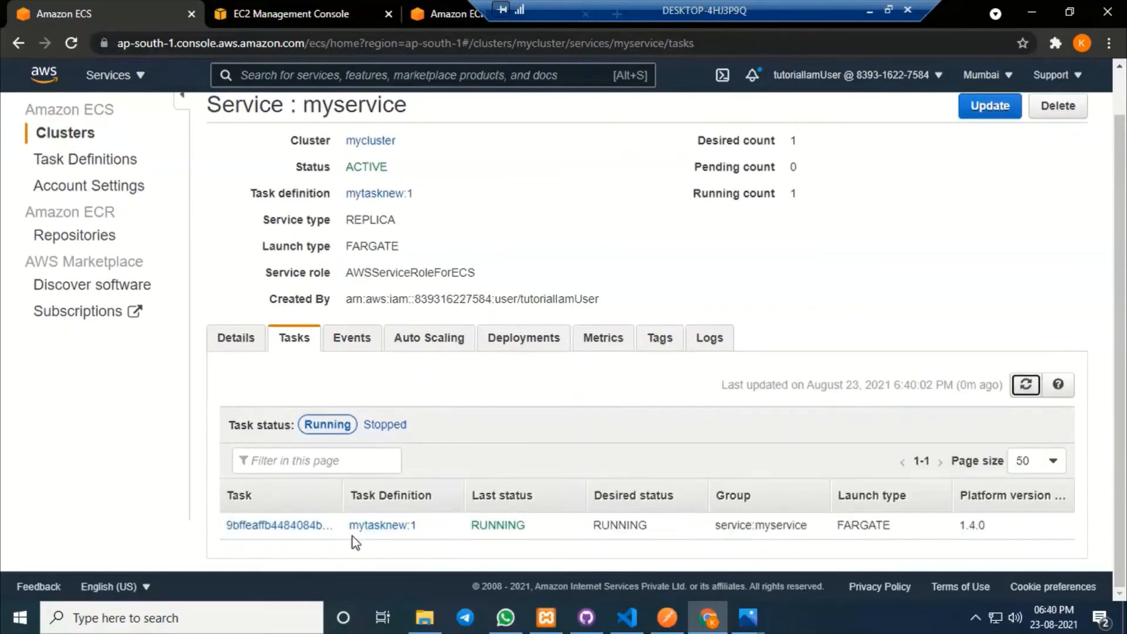
left_click_drag(529, 531, 469, 533)
left_click(533, 524)
Open the running task's details and copy its public IP 65.0.122.166.
left_click(294, 526)
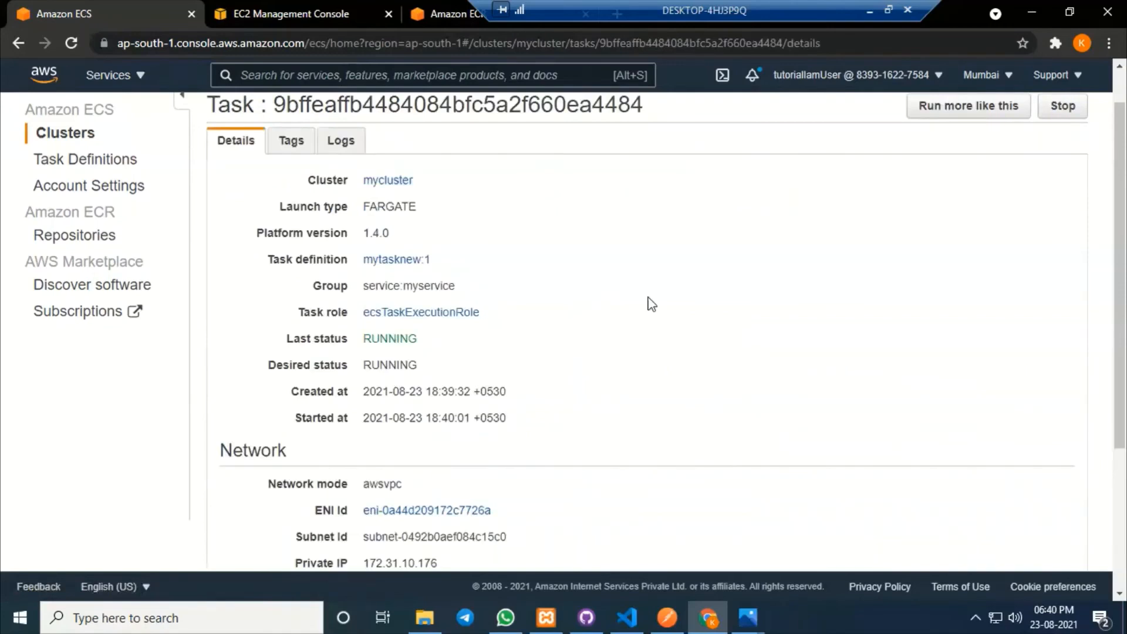
scroll(646, 302, "down", 4)
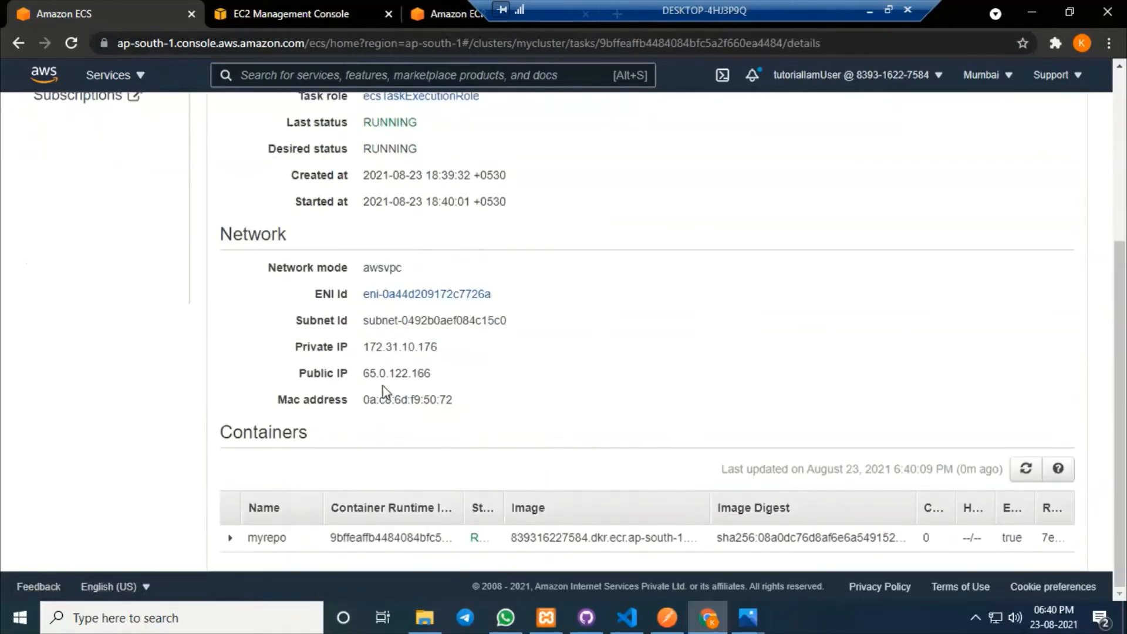
left_click_drag(364, 373, 461, 379)
key("ctrl+c")
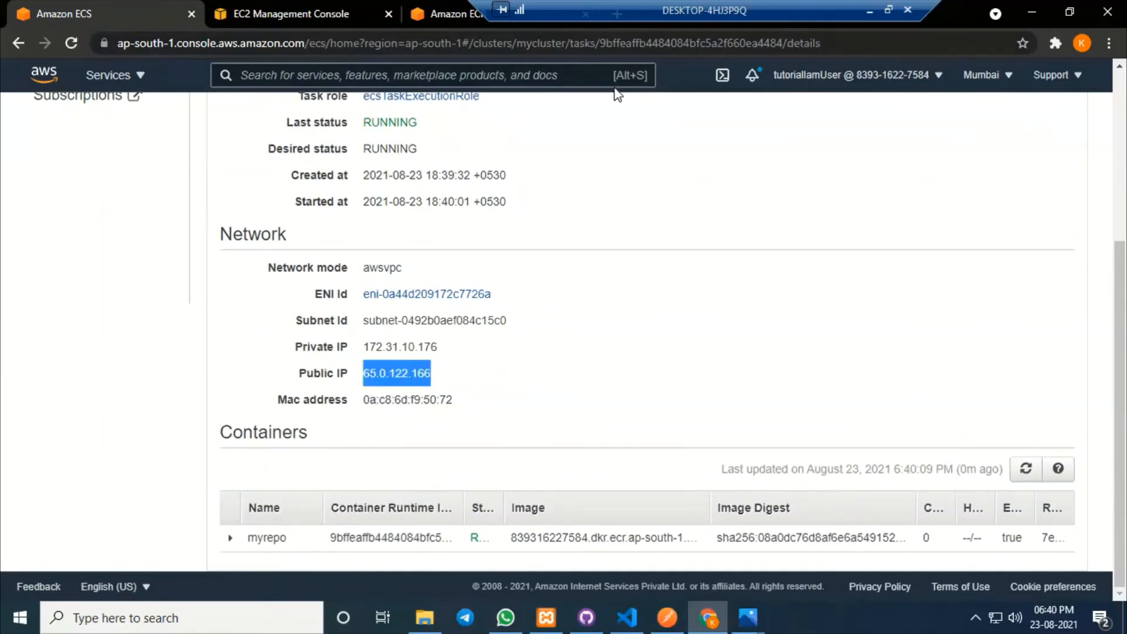
Return to the myrepo repository tab and select its address bar.
left_click_drag(643, 7, 741, 8)
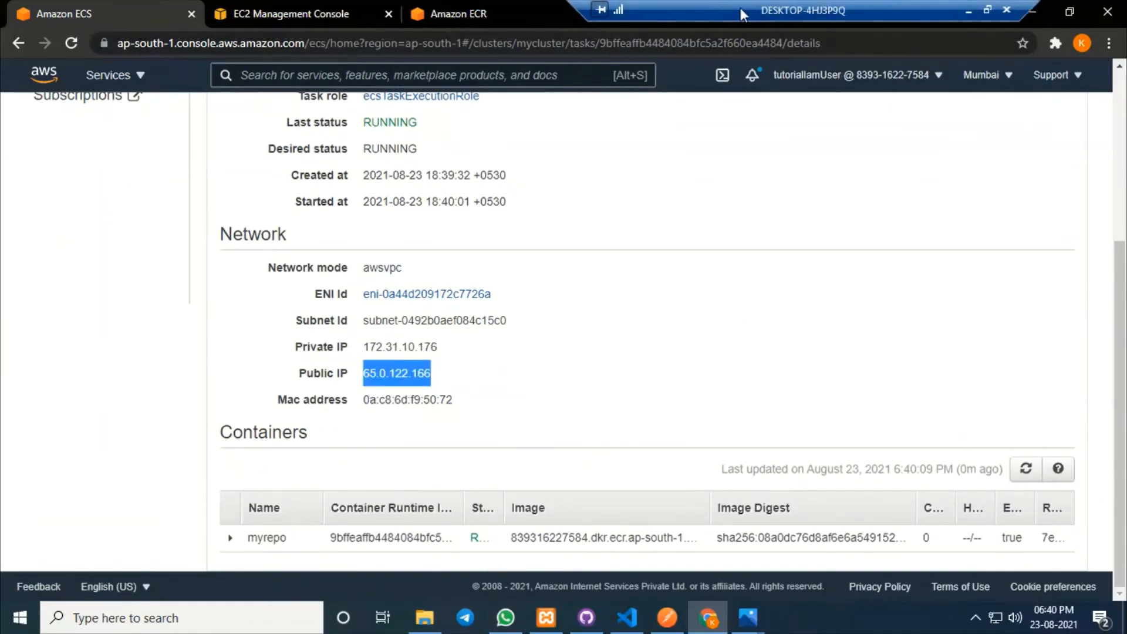
left_click(481, 11)
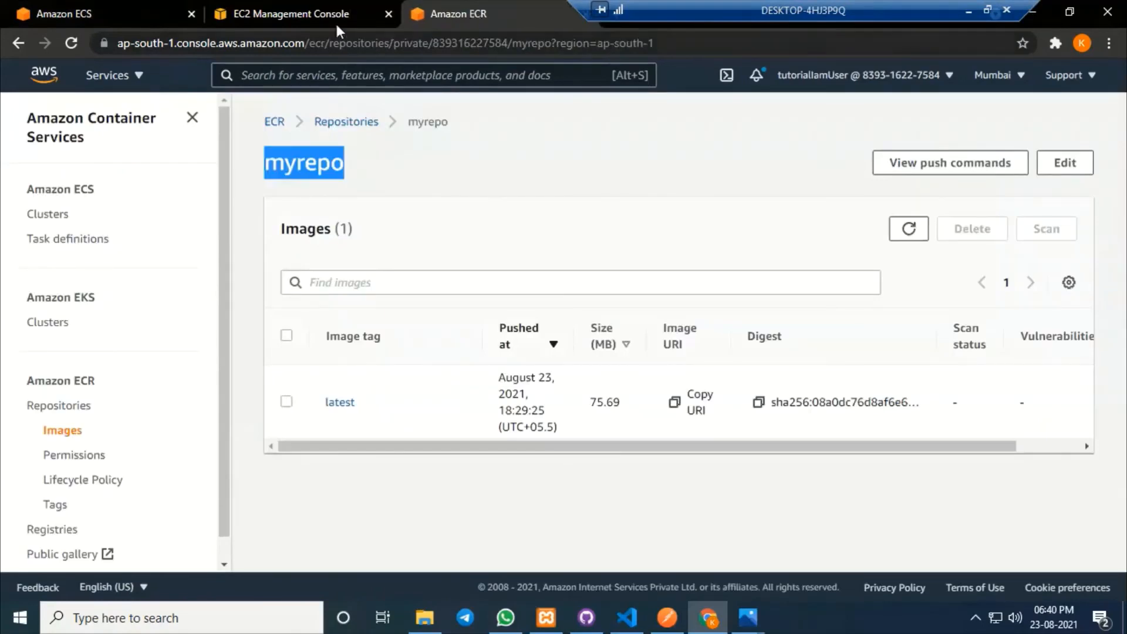
left_click(300, 15)
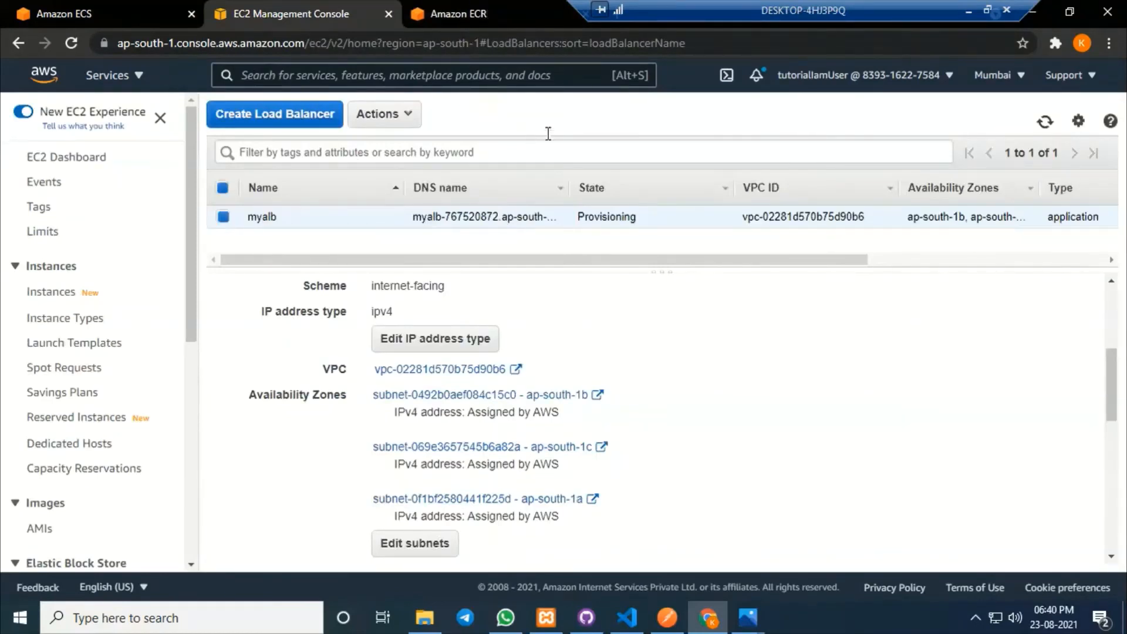
left_click(489, 15)
left_click(511, 45)
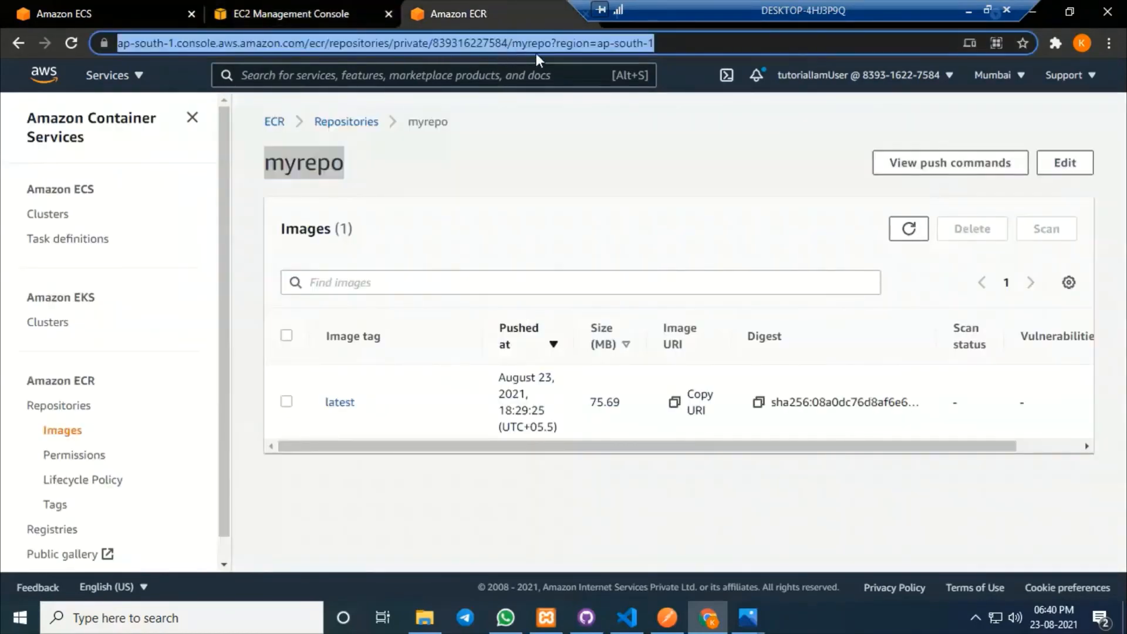
Load 65.0.122.166:2173/myservice-1, which times out.
key("ctrl+v")
type(":2")
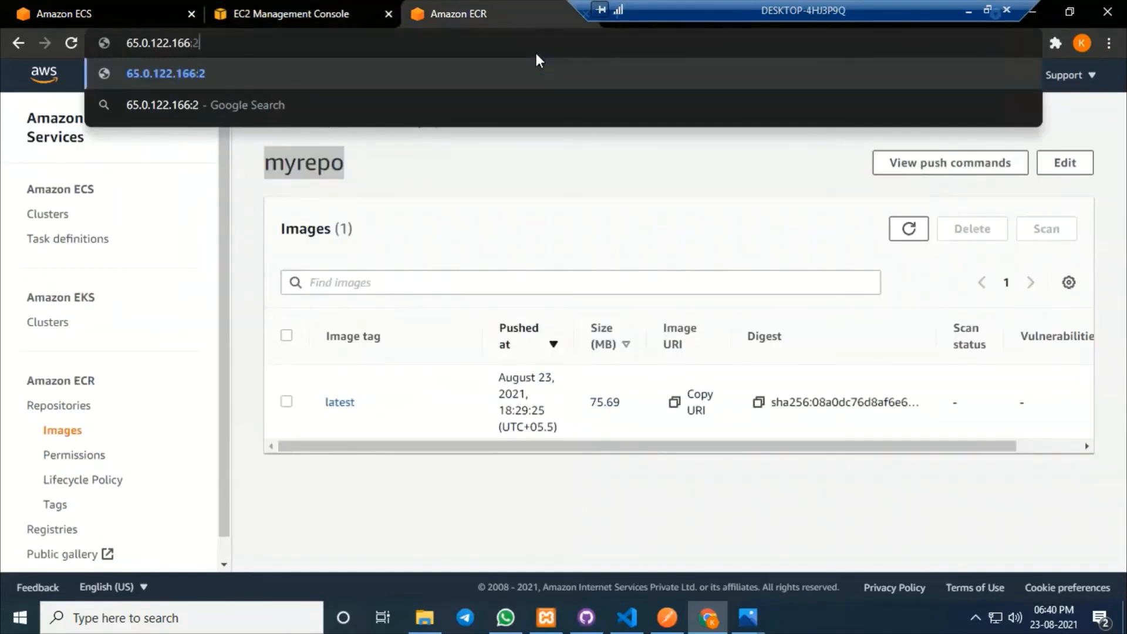
type("173/")
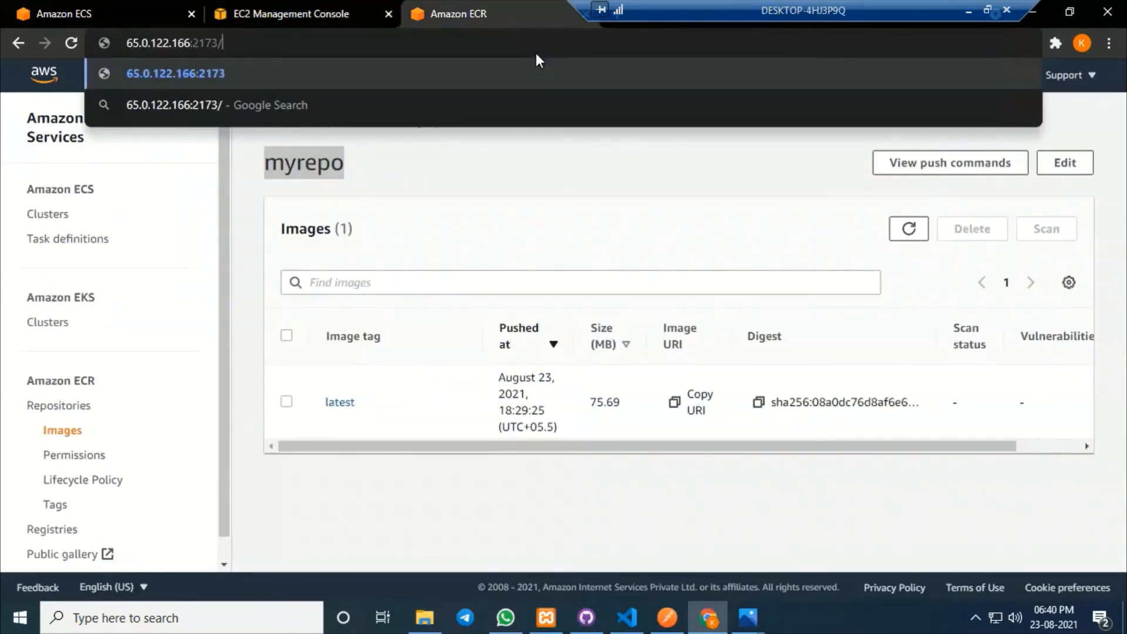
type("myservice-1")
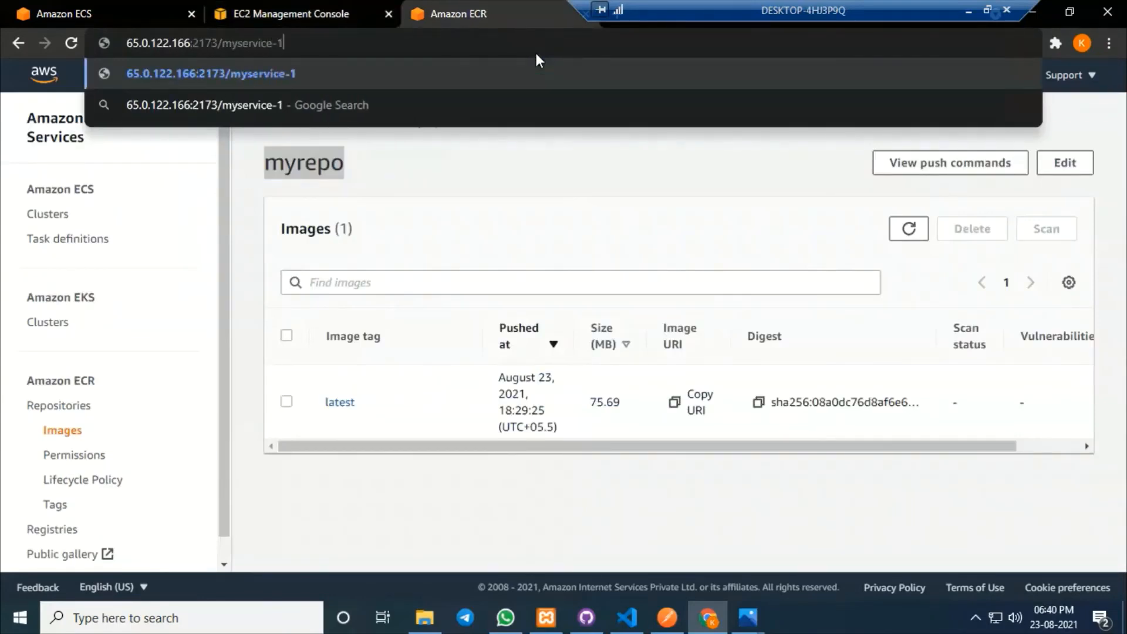
key("Return")
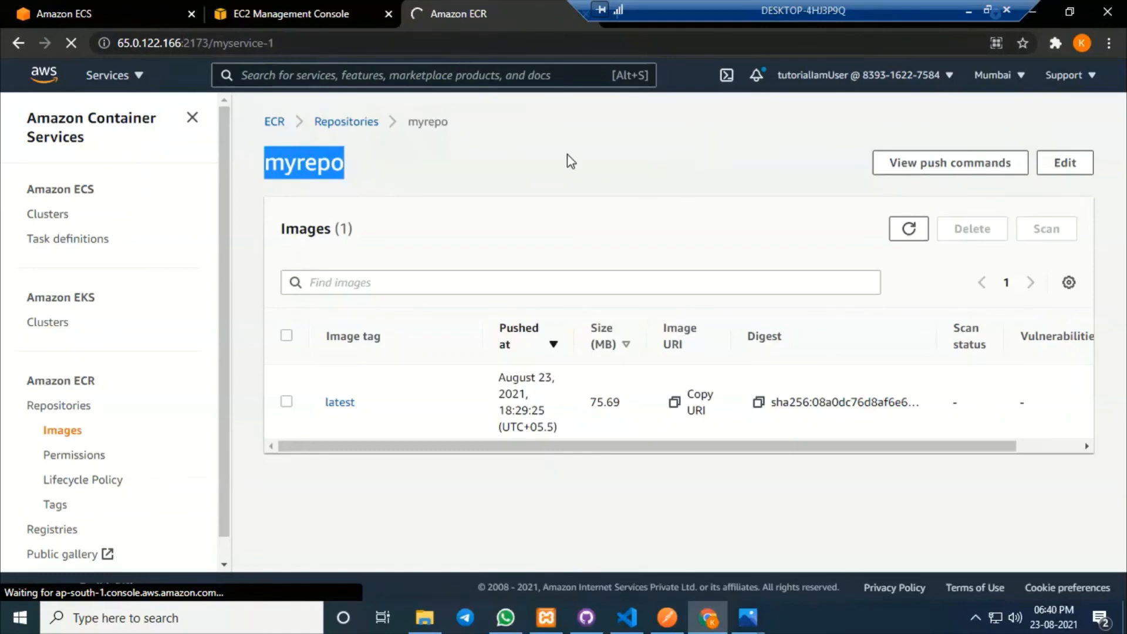
Copy myalb's DNS name and select the IP and port in the third tab's address.
left_click(286, 7)
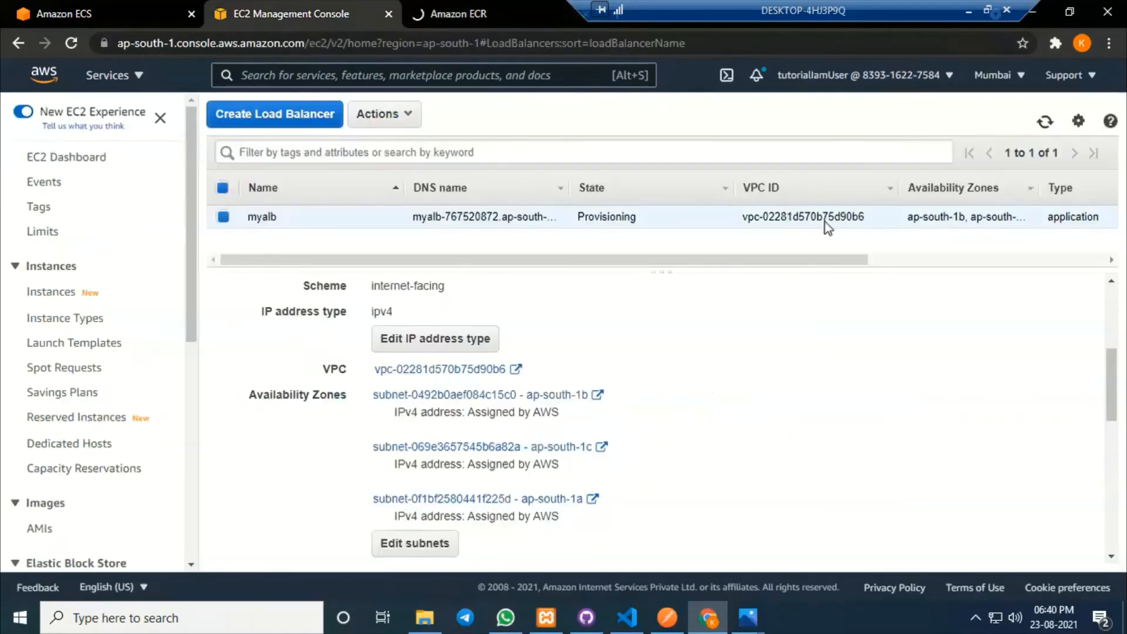
left_click(1045, 123)
scroll(692, 412, "up", 3)
scroll(645, 451, "down", 1)
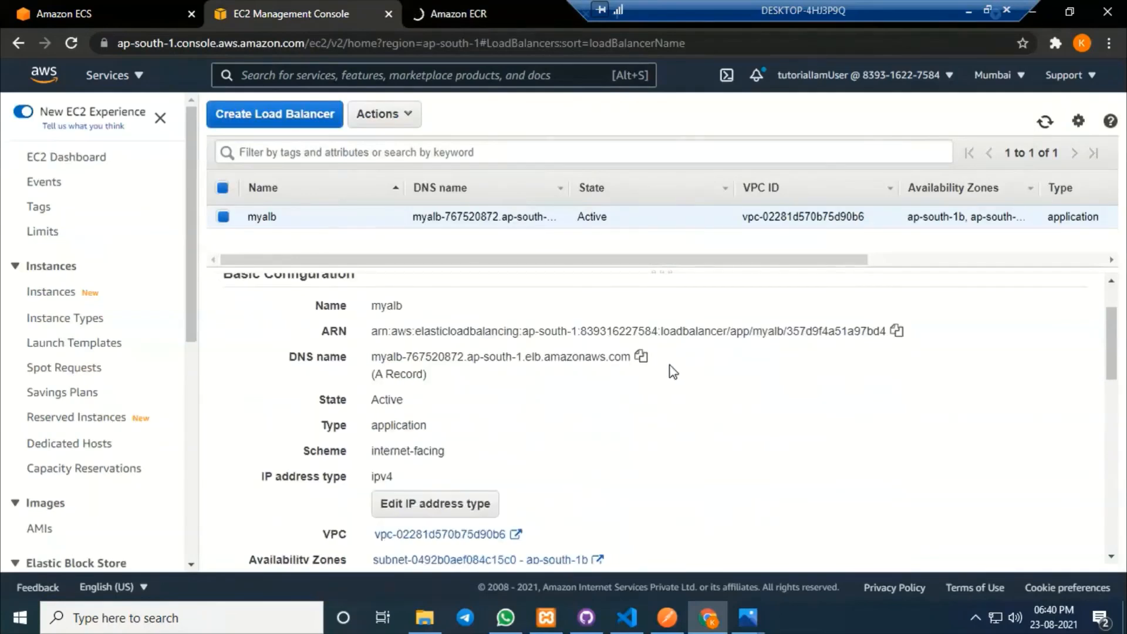
left_click(641, 357)
left_click(499, 7)
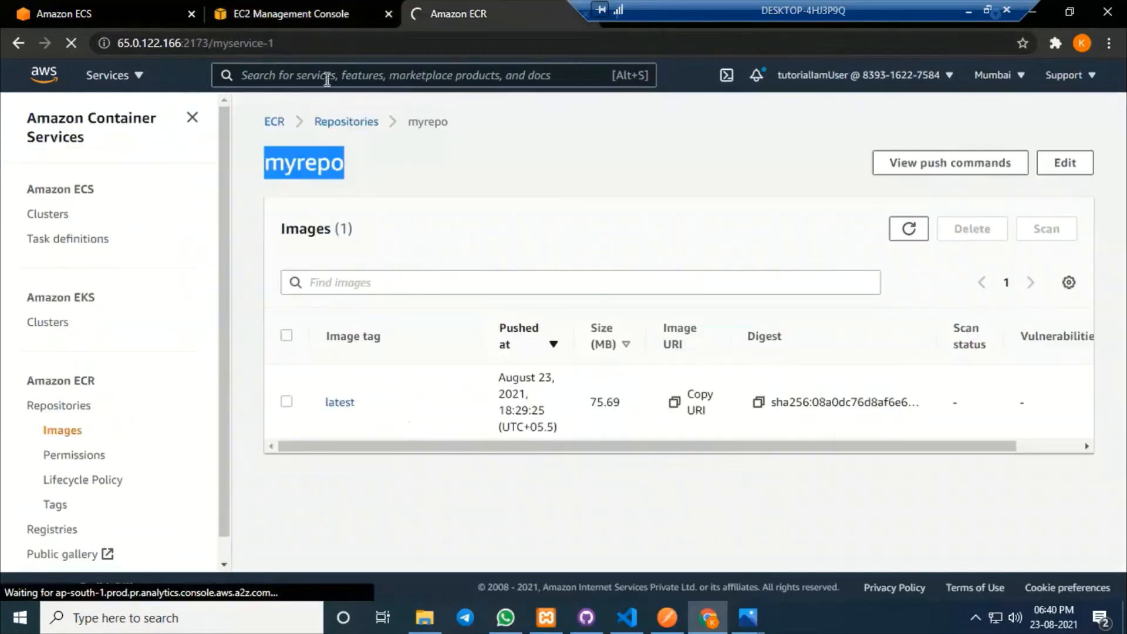
left_click(314, 44)
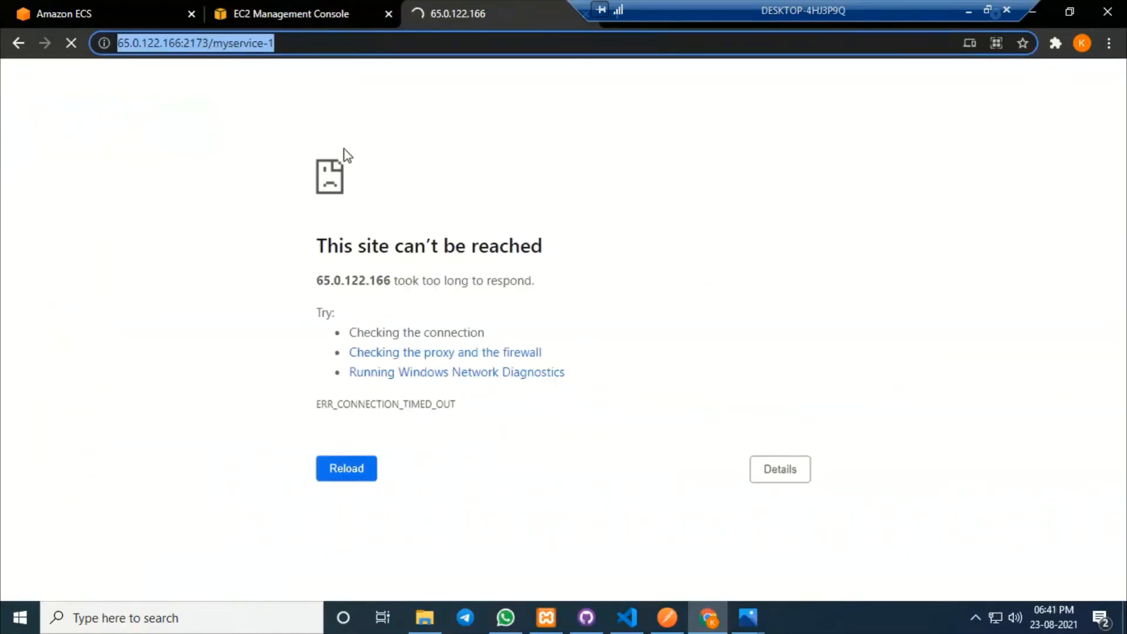
left_click_drag(209, 43, 116, 43)
Load /myservice-1 through myalb's DNS name and see the 'I am Service 1' response.
key("ctrl+v")
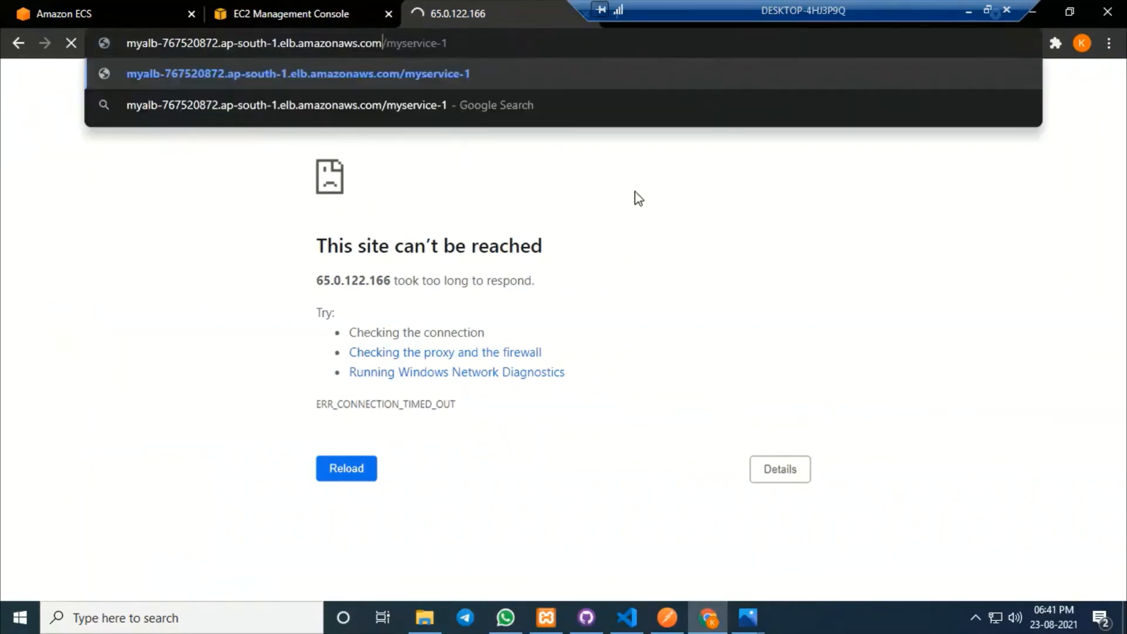
key("Return")
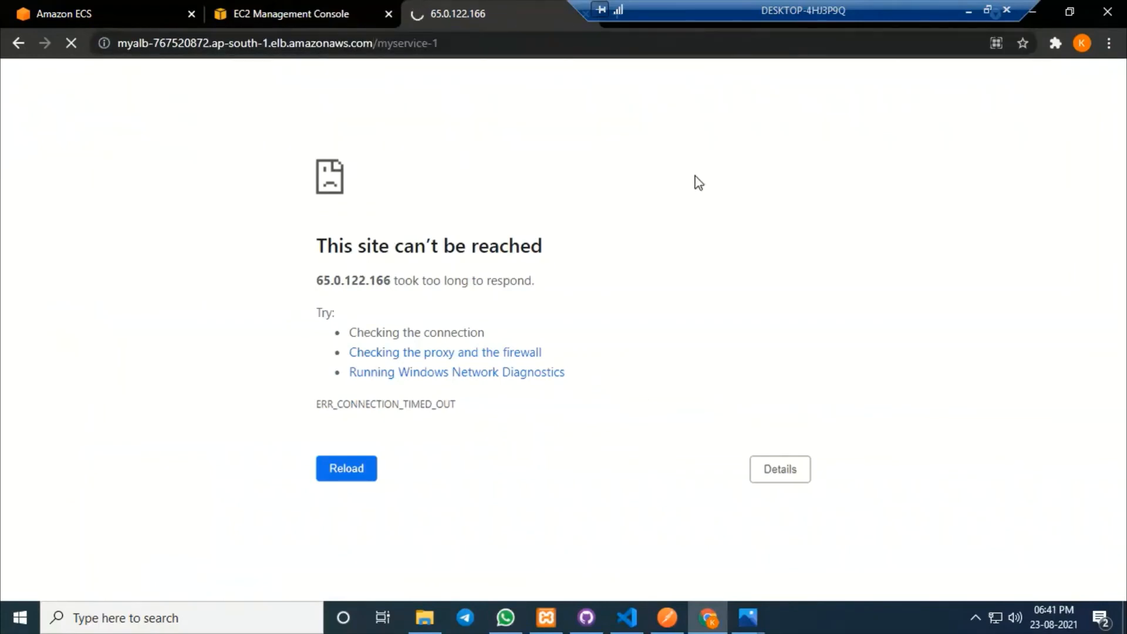
left_click(468, 43)
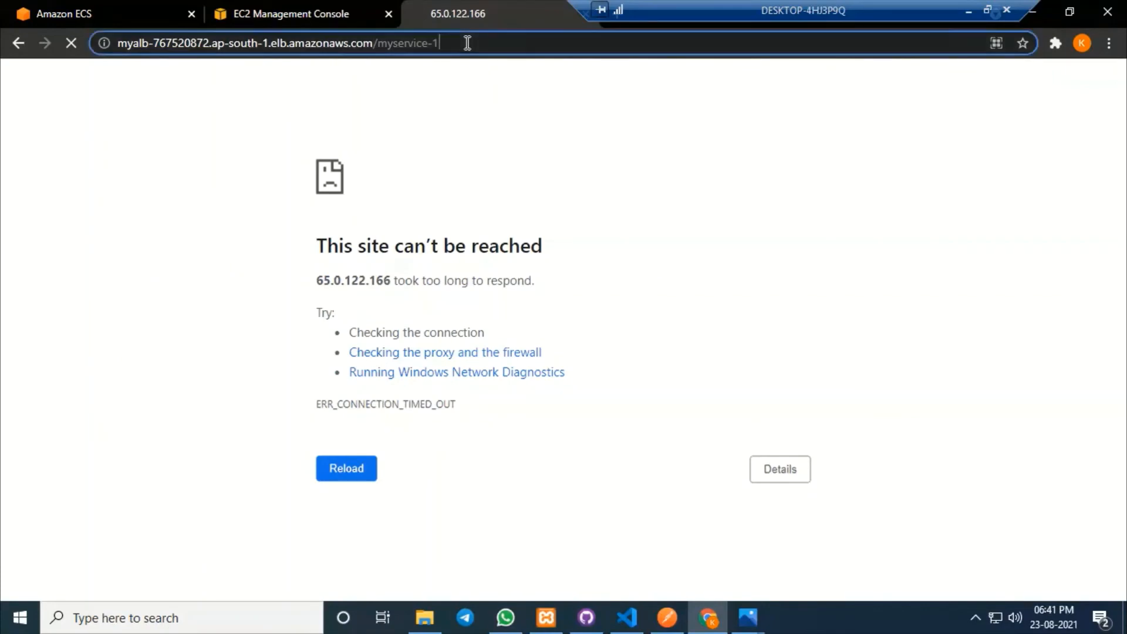
left_click(474, 169)
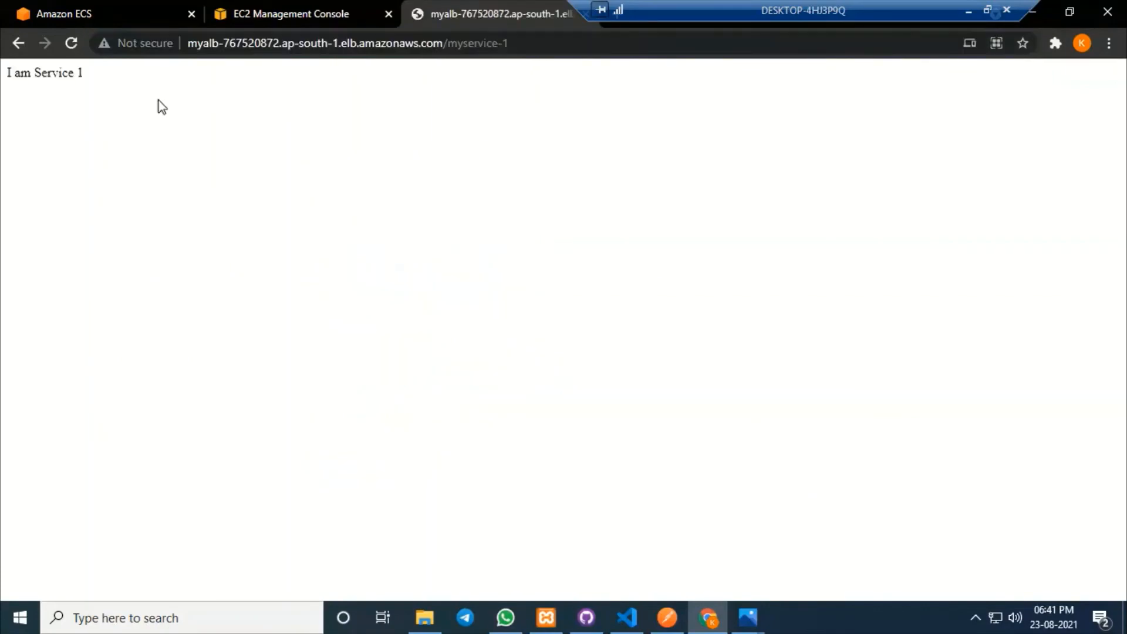
left_click_drag(100, 82, 6, 82)
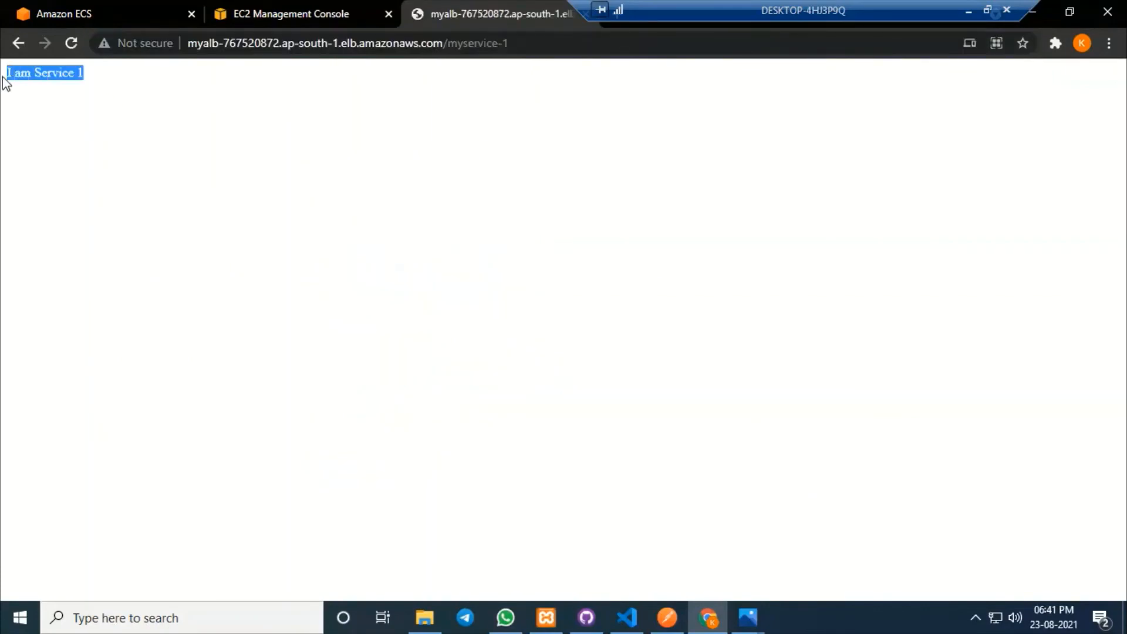
Find the matching 'I am Service 1' string in the route code in VS Code.
left_click(618, 611)
double_click(523, 126)
left_click_drag(565, 126, 611, 126)
left_click(700, 144)
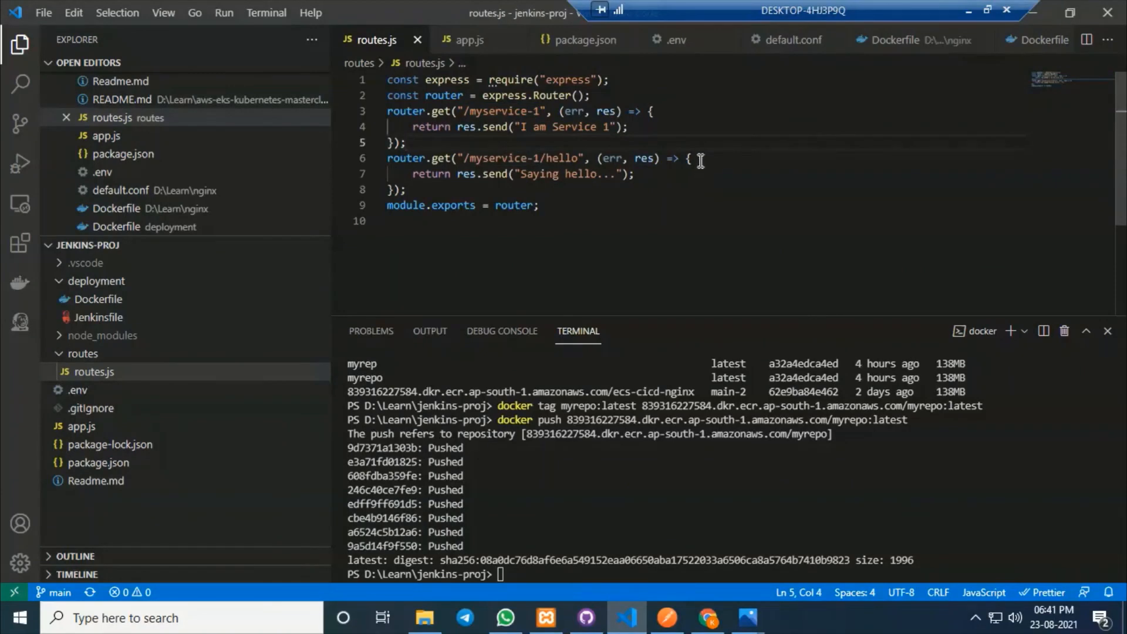
Return to the browser and bring the flow diagram image to the front.
left_click(707, 616)
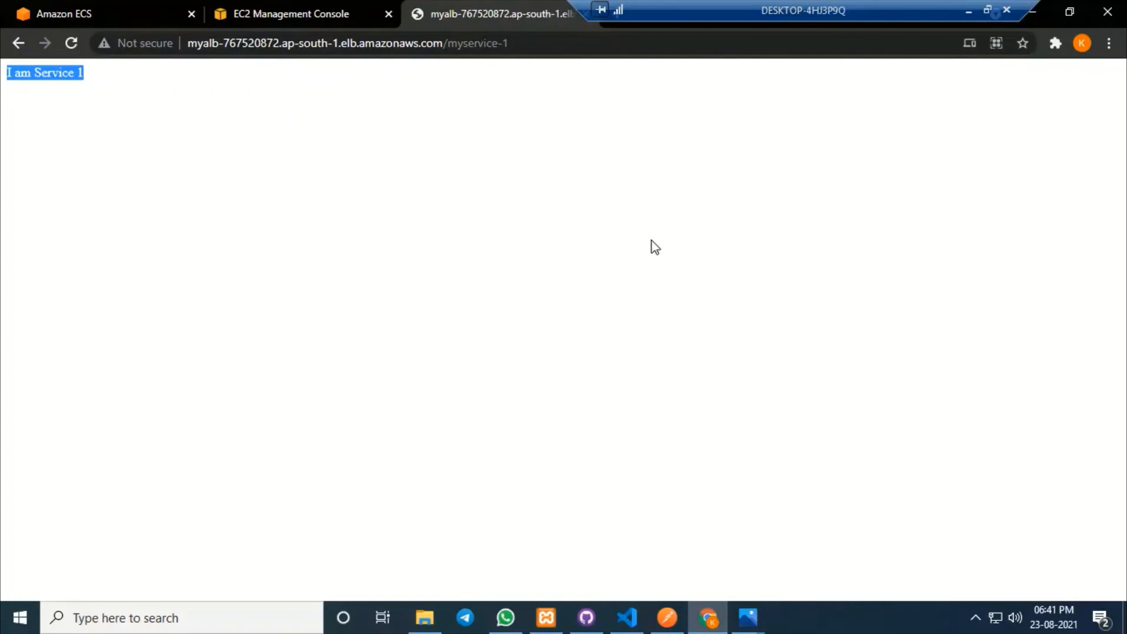
left_click(747, 618)
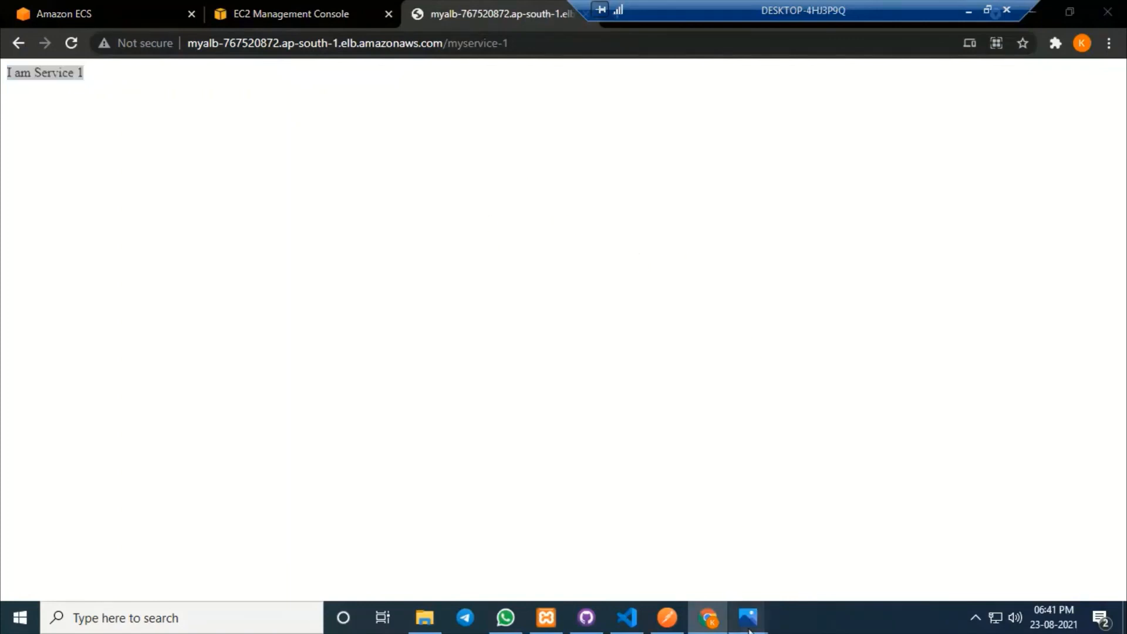
left_click(669, 548)
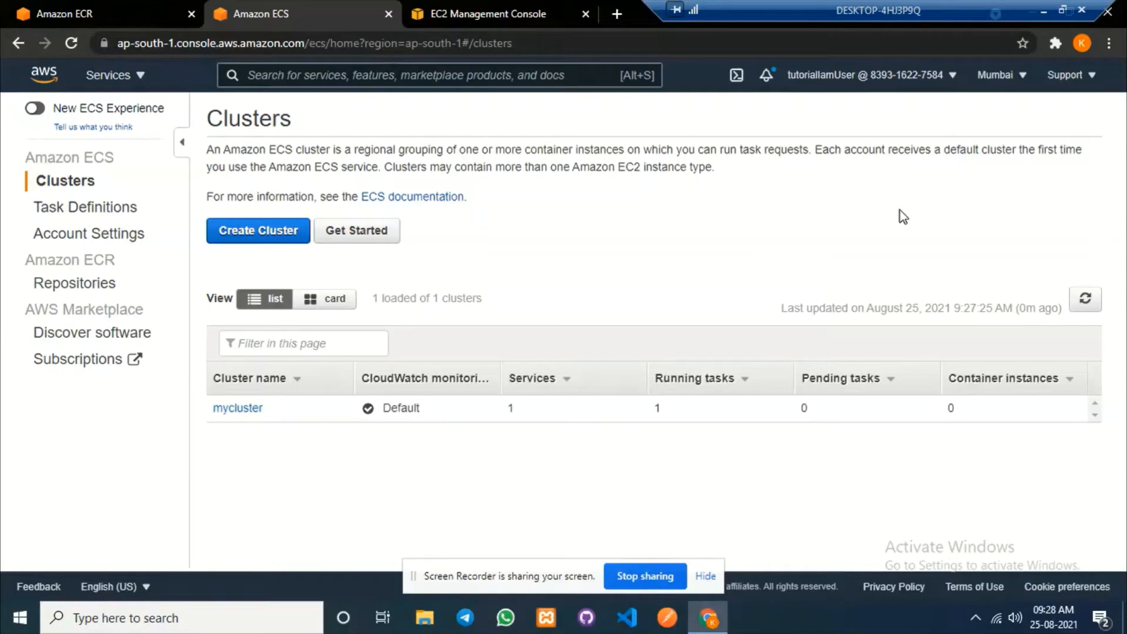
Check mycluster's services list, then copy myalb's DNS name from Load Balancers.
left_click(245, 410)
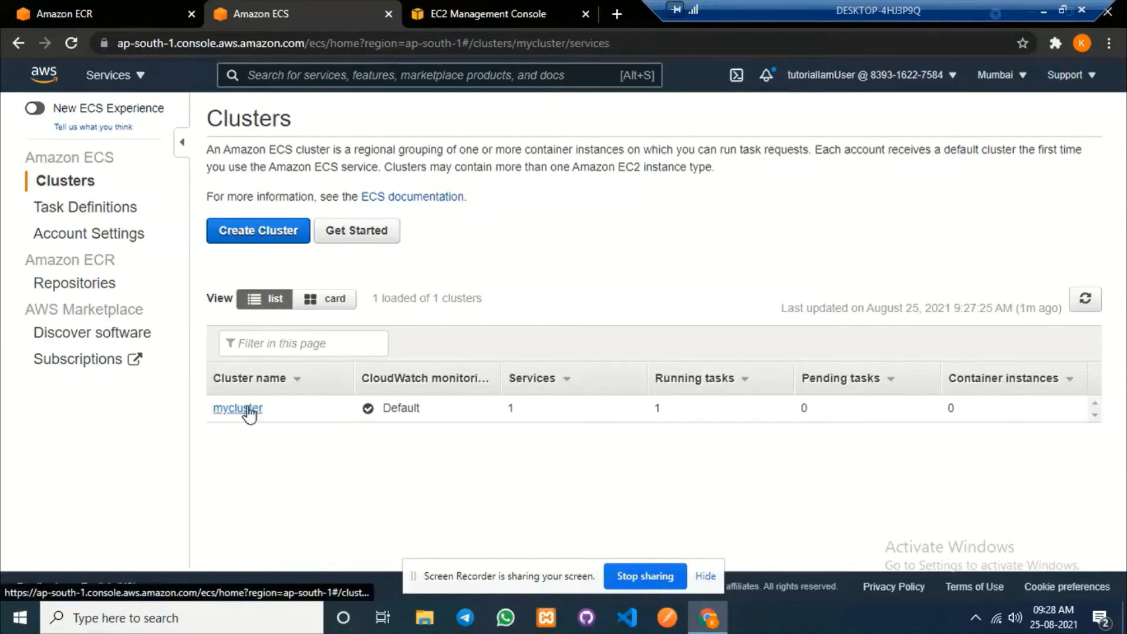
scroll(474, 331, "down", 1)
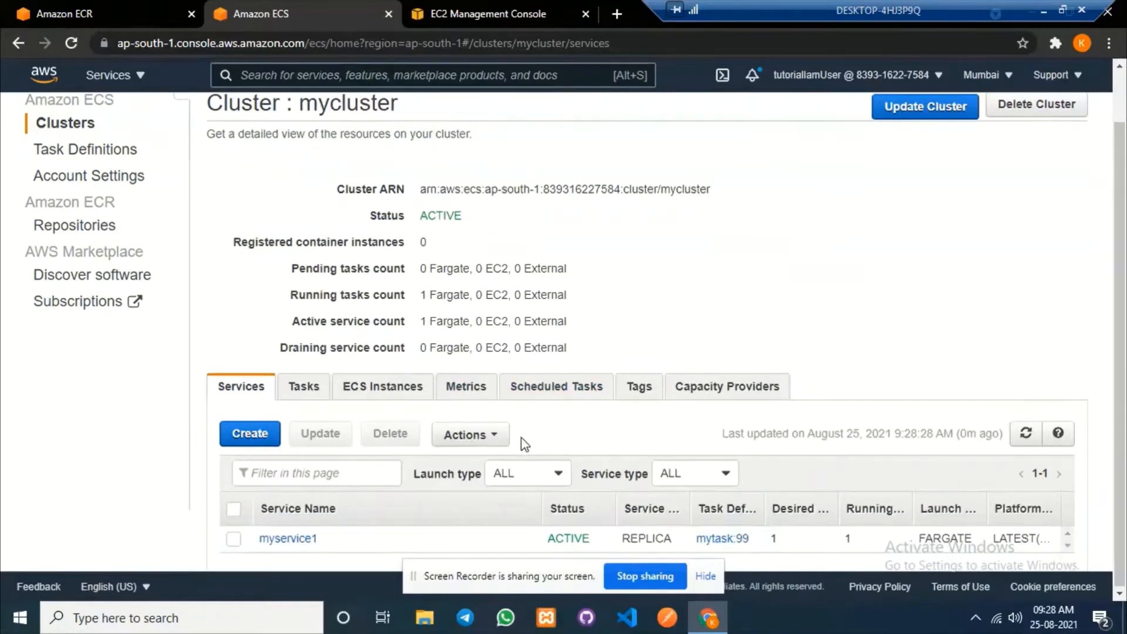
left_click(504, 17)
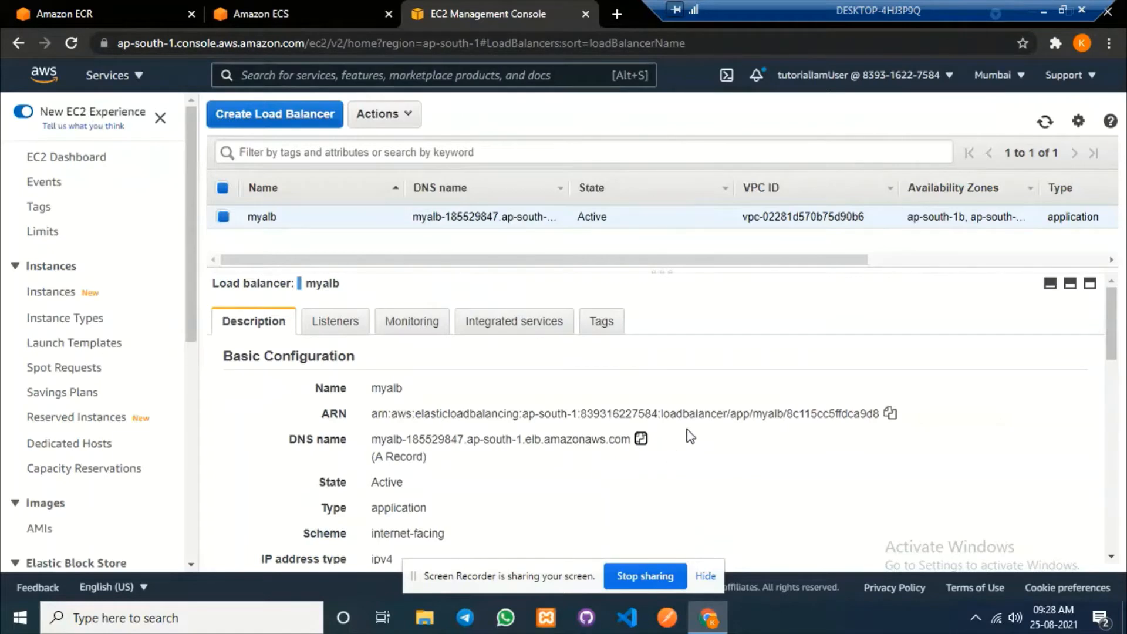
left_click(641, 440)
Load myalb's DNS name plus /myservice-1 in a new tab and confirm 'I am Service 1'.
left_click(616, 13)
key("ctrl+v")
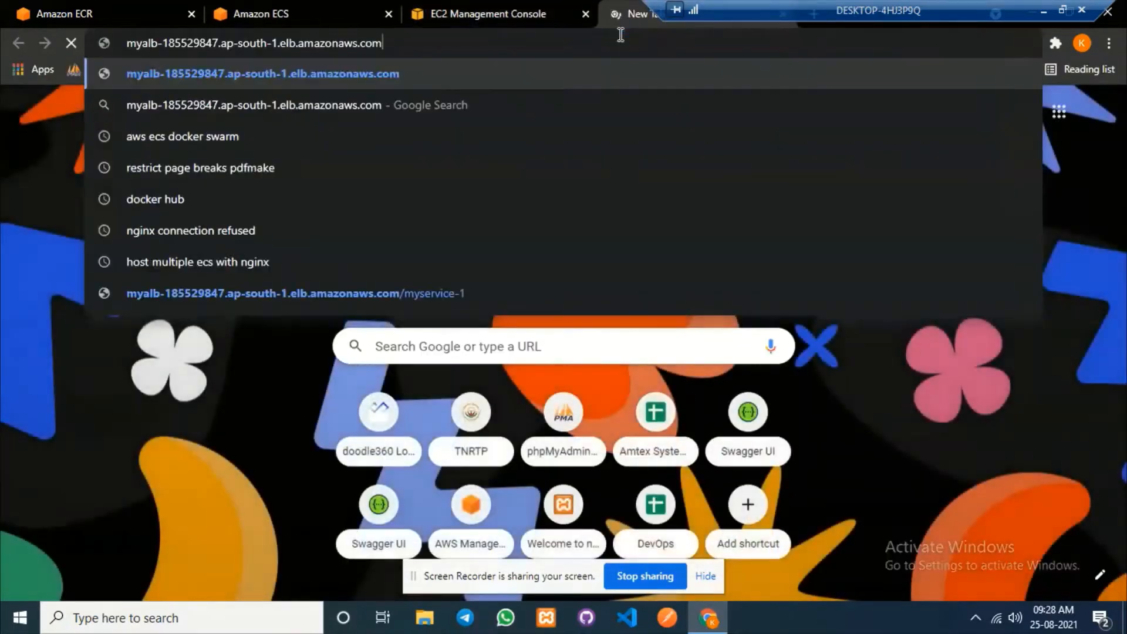
type("/myserv")
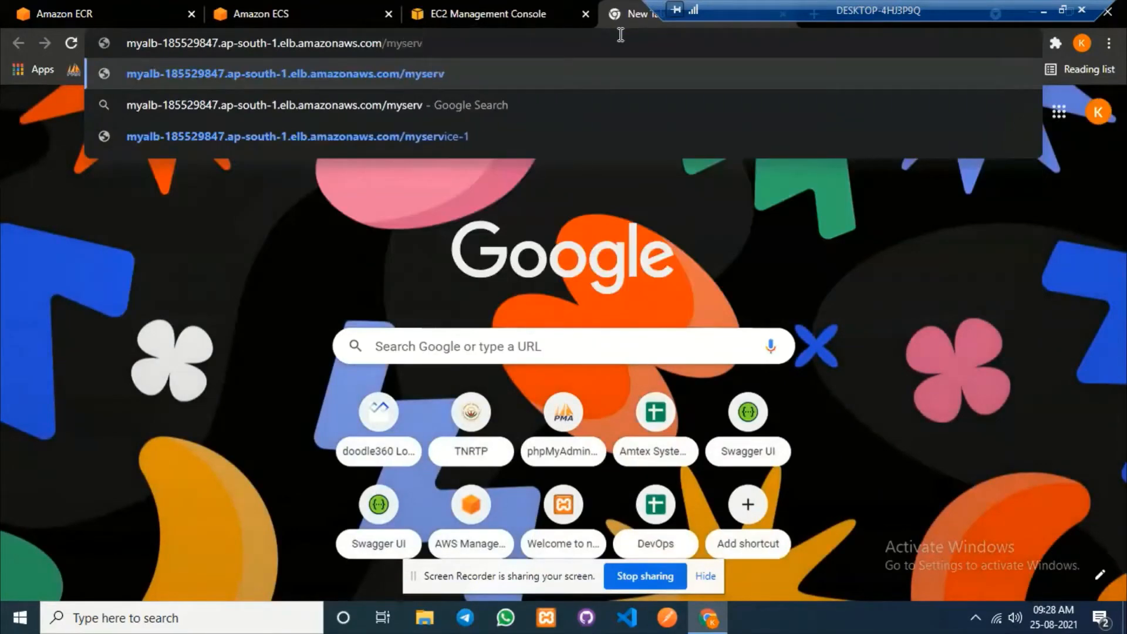
type("ice")
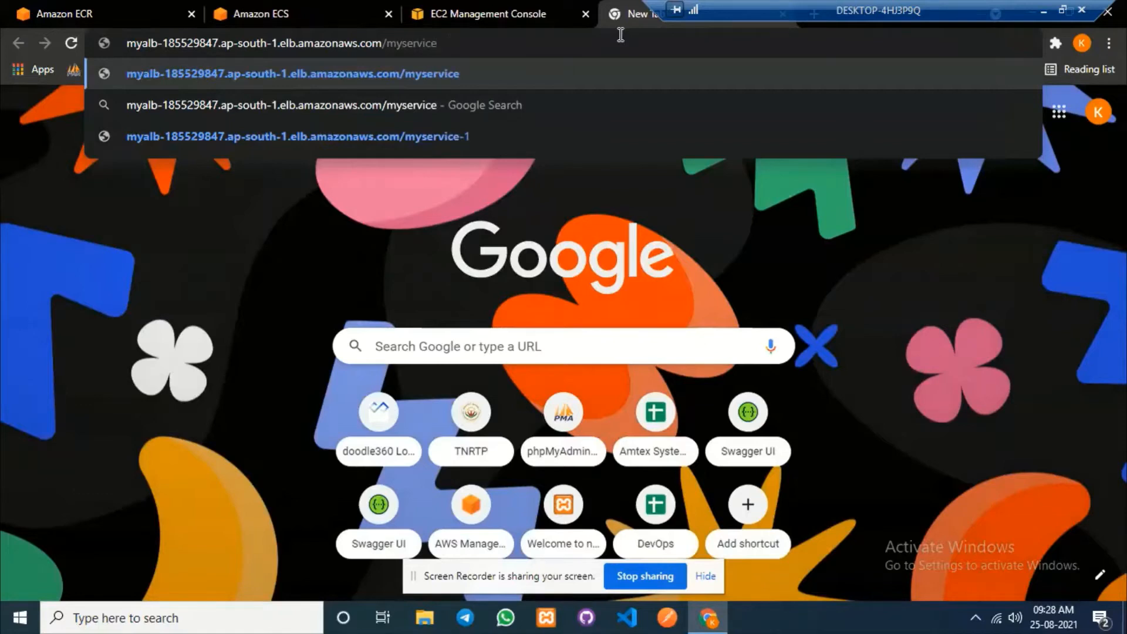
type("-1")
key("Return")
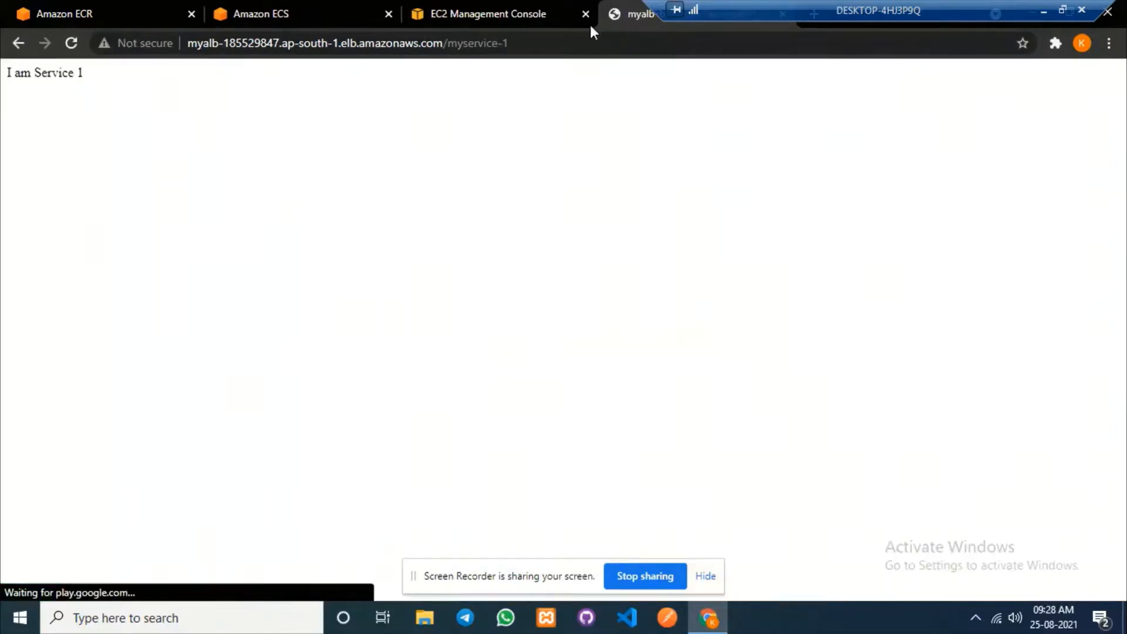
left_click_drag(93, 77, 21, 87)
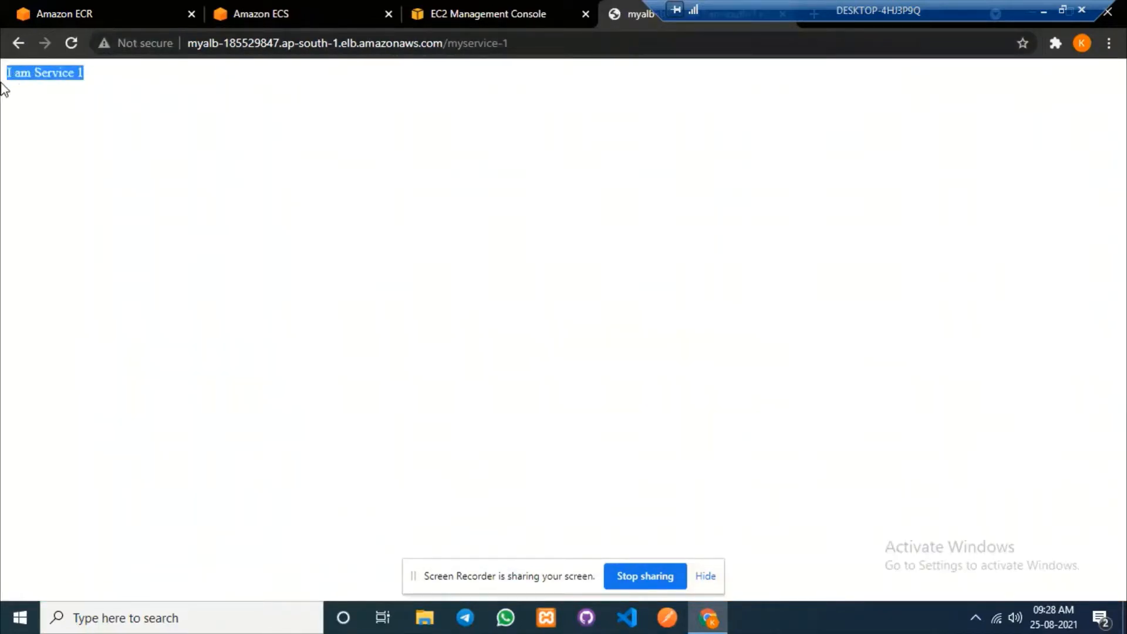
left_click(211, 110)
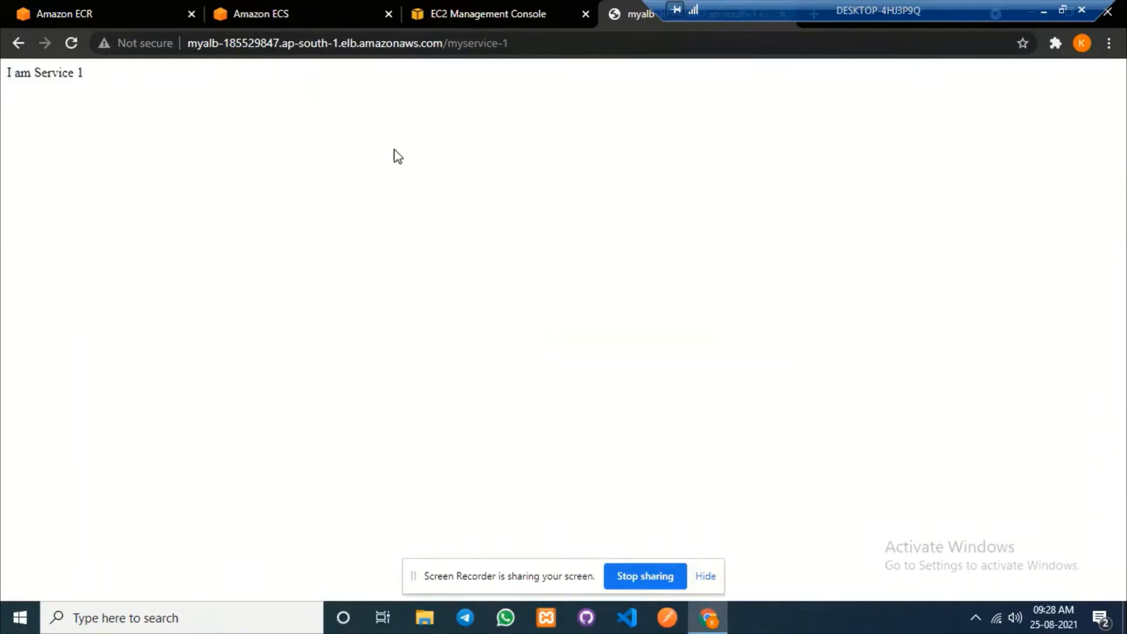
left_click(261, 10)
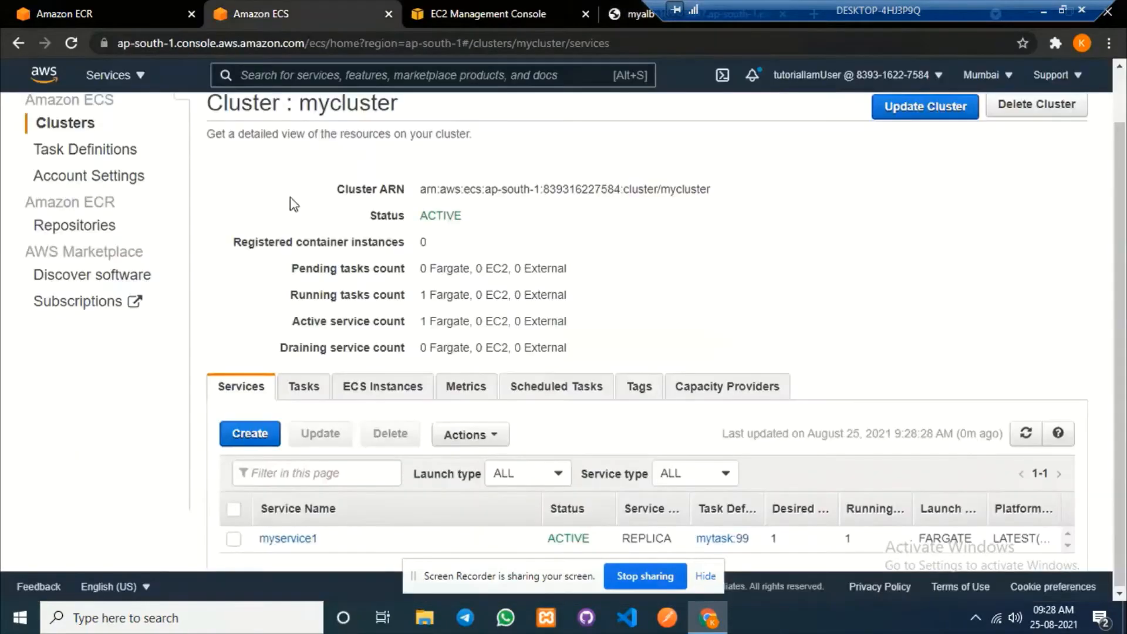
Start a new Fargate task definition named mytask1.
left_click(95, 151)
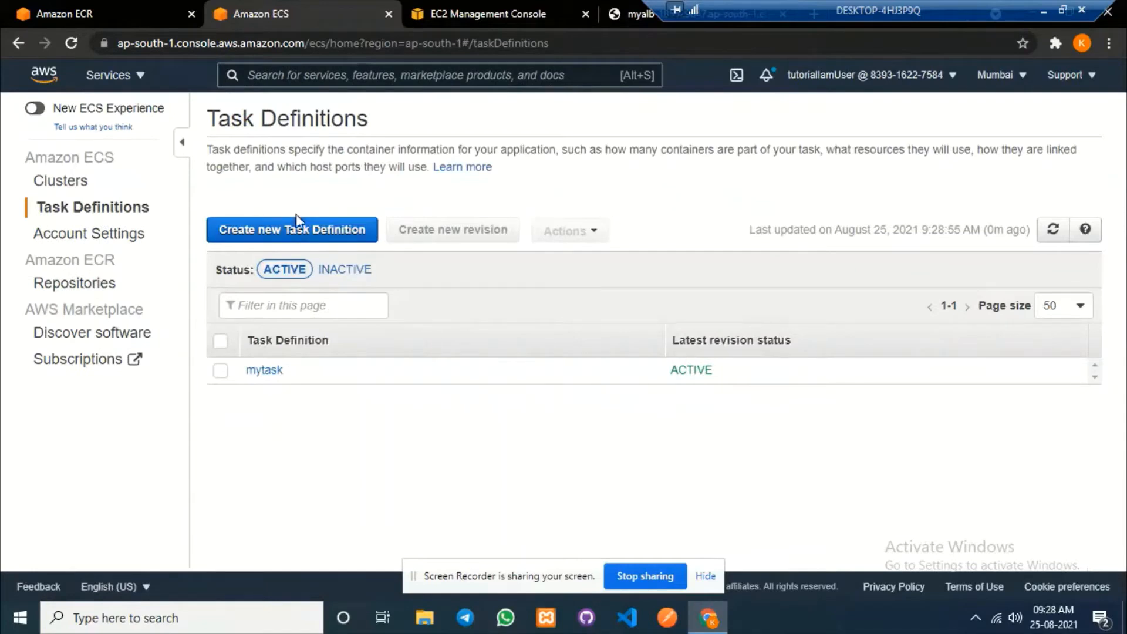
left_click(279, 235)
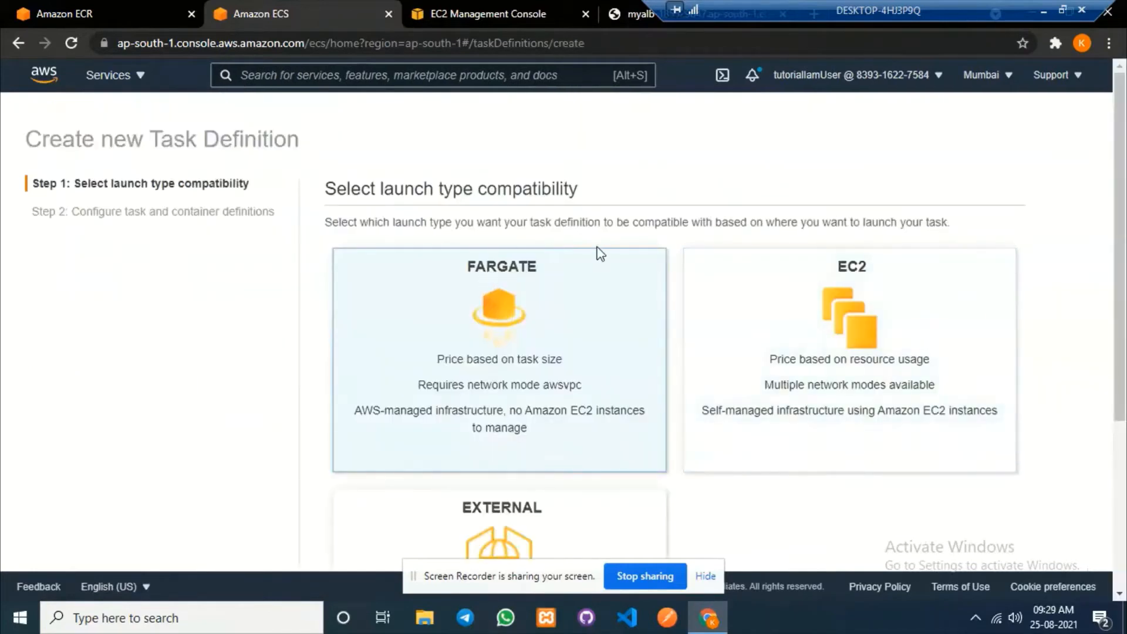
scroll(763, 352, "down", 4)
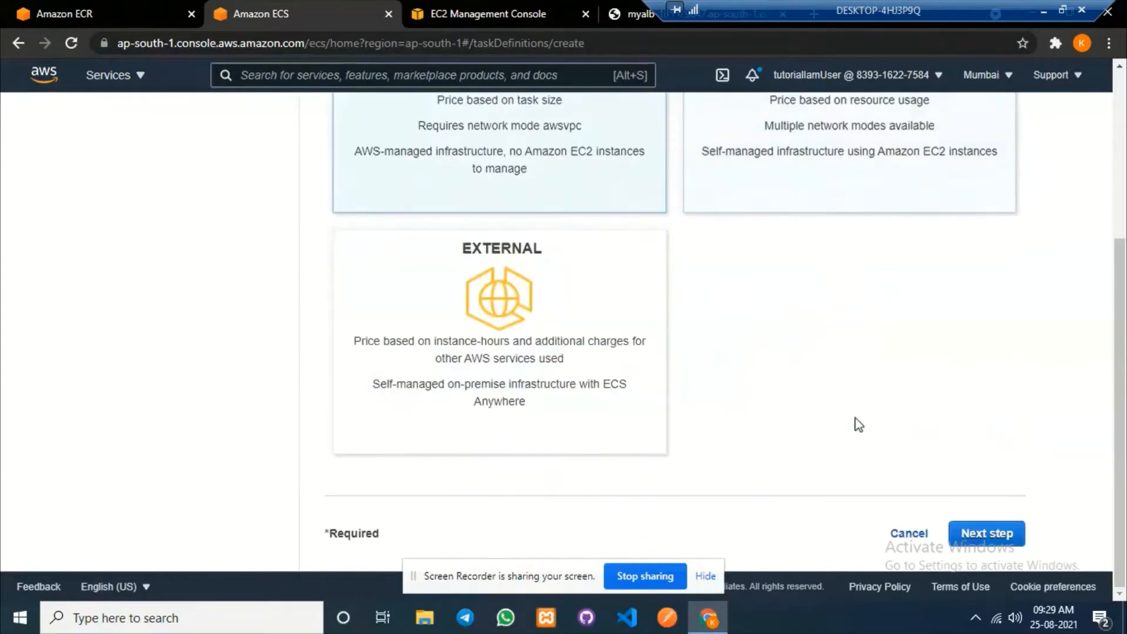
left_click(987, 533)
scroll(782, 350, "up", 4)
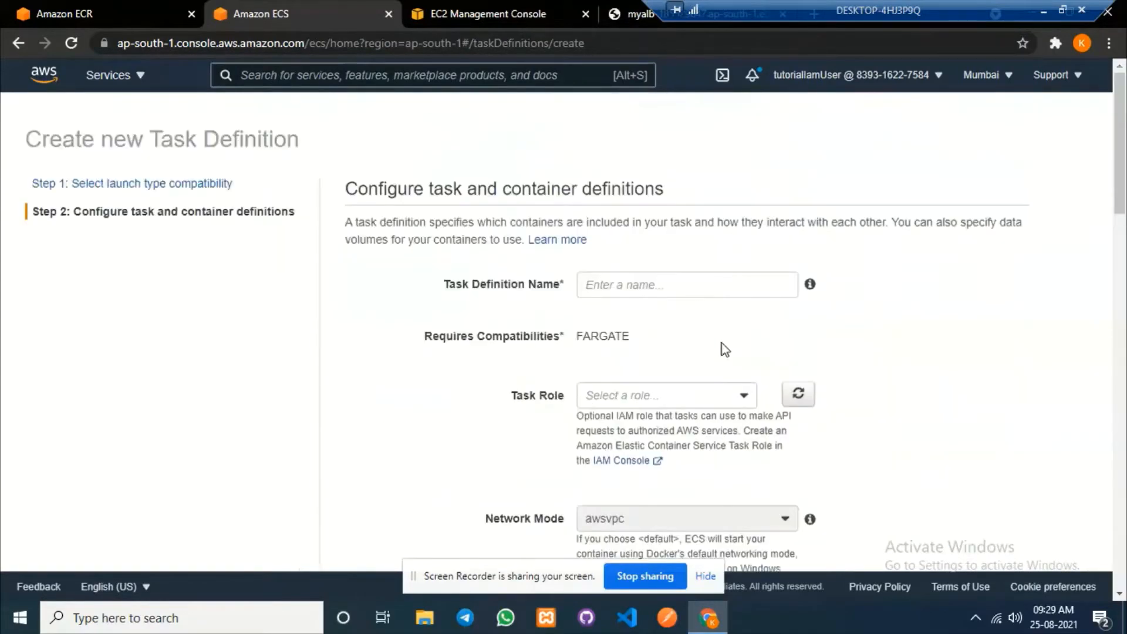
left_click(626, 288)
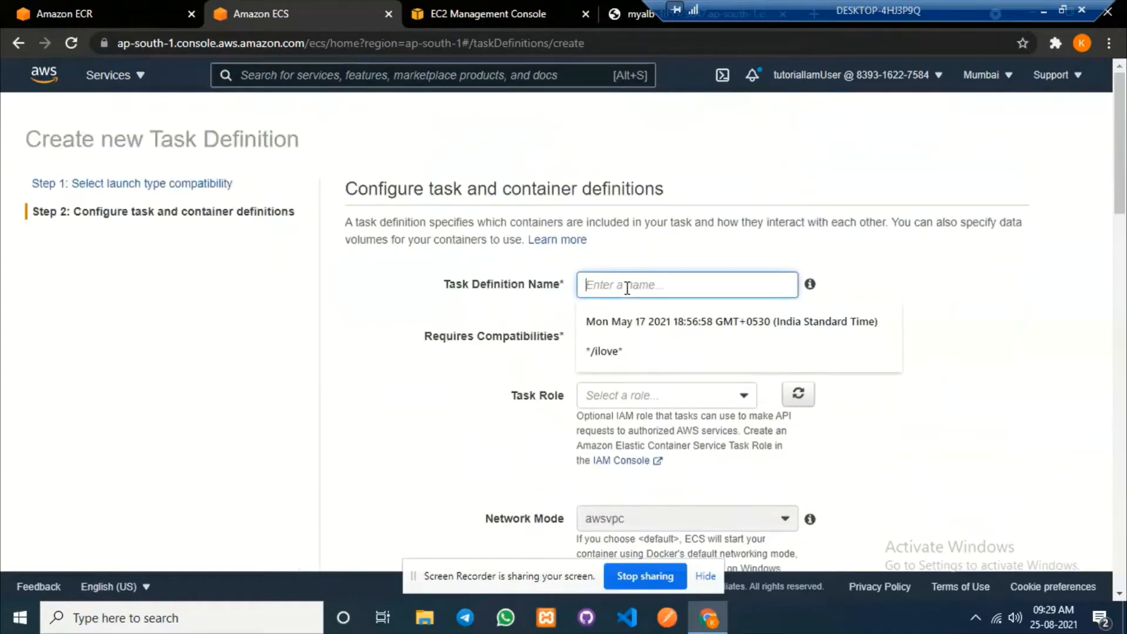
type("mytask1")
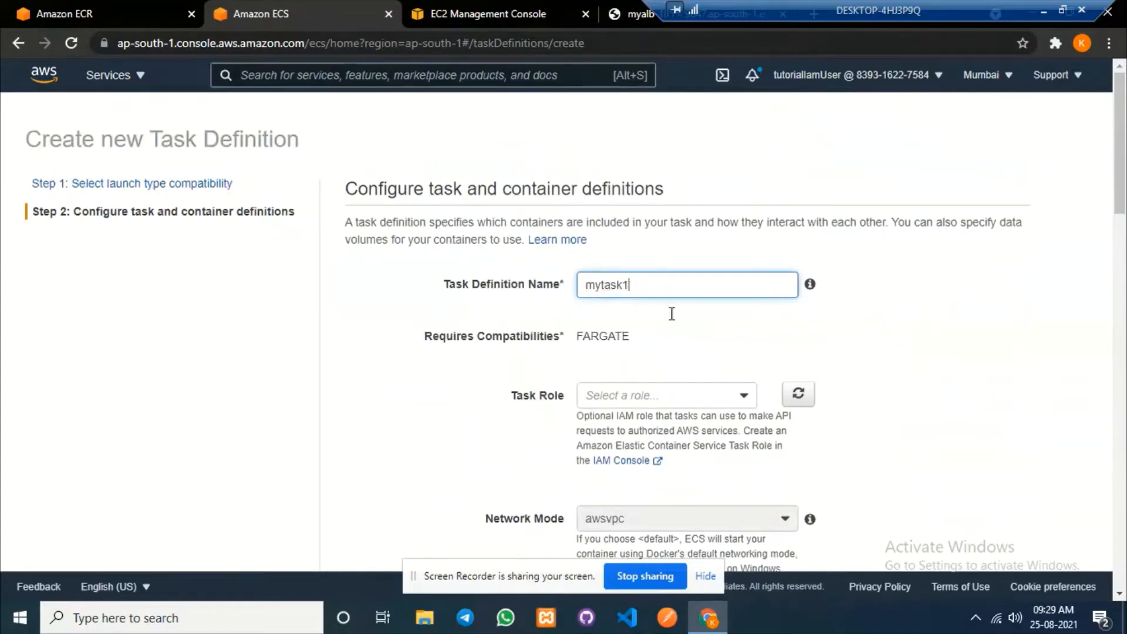
Give mytask1 ecsTaskExecutionRole, 0.5GB memory and 0.25 vCPU, and begin adding a container.
left_click(661, 399)
left_click(658, 441)
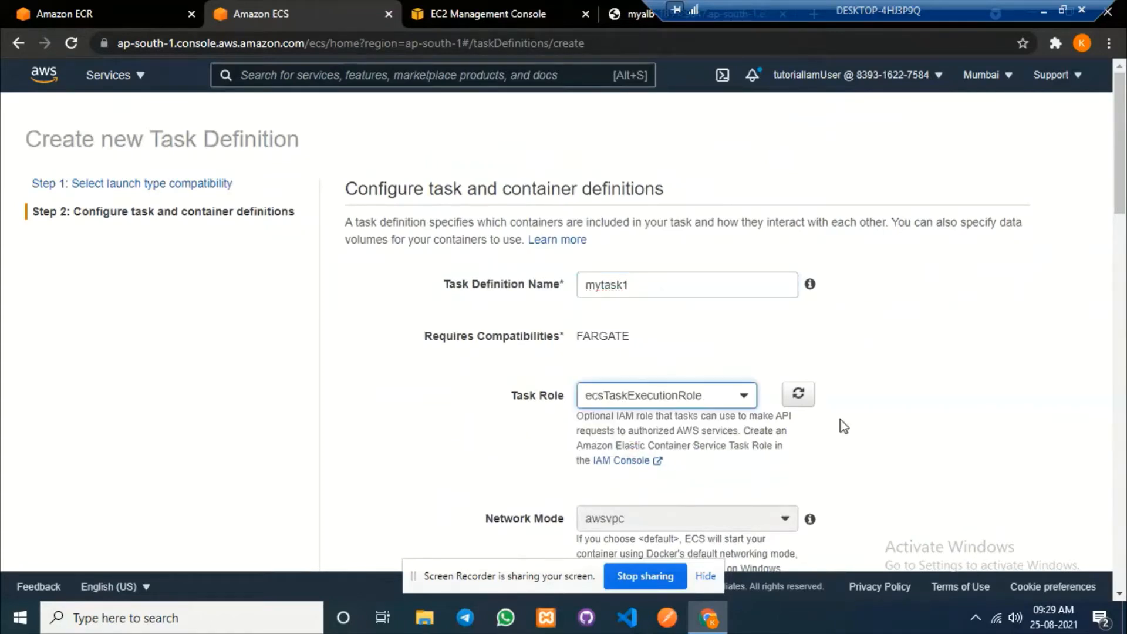
scroll(843, 421, "down", 5)
scroll(660, 420, "down", 4)
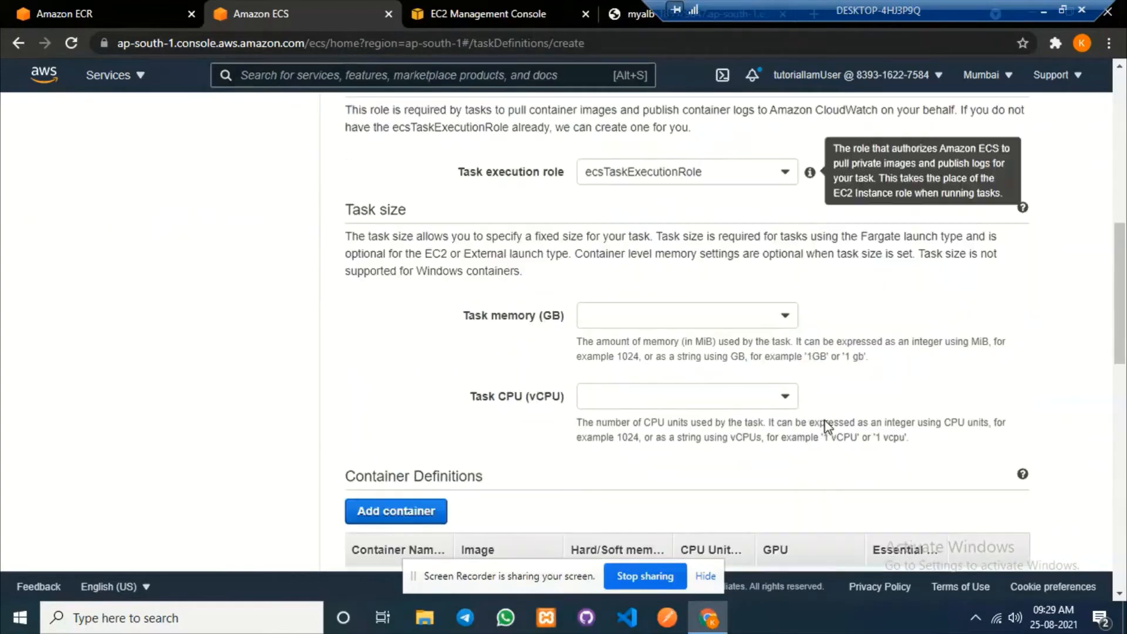
left_click(650, 320)
left_click(602, 342)
left_click(643, 405)
left_click(616, 421)
scroll(851, 405, "down", 6)
scroll(431, 269, "up", 1)
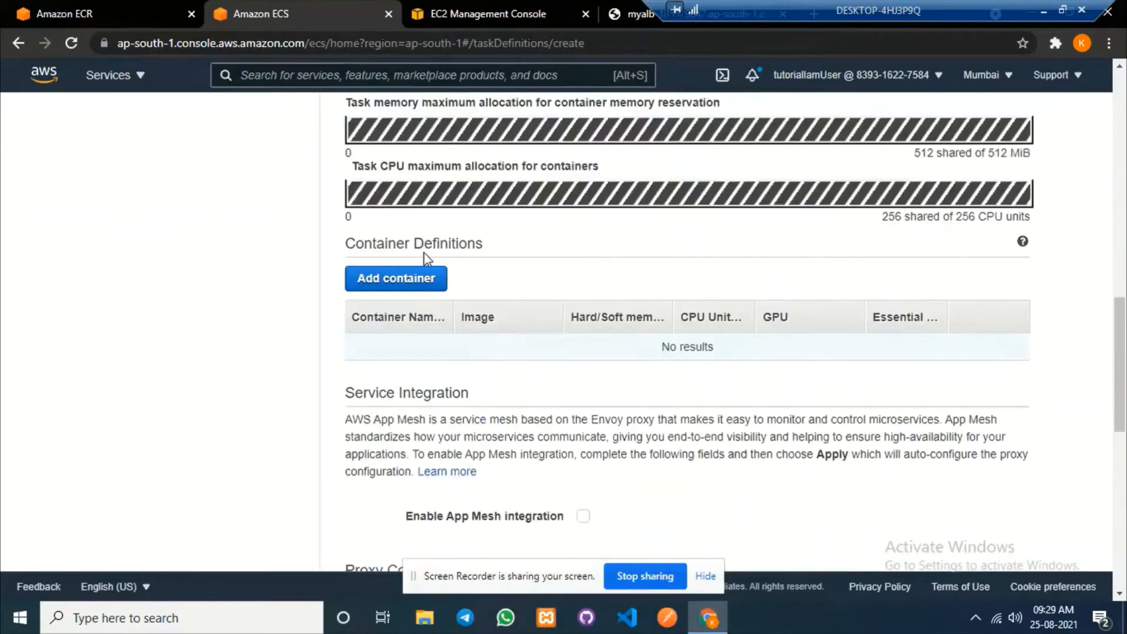
left_click(420, 277)
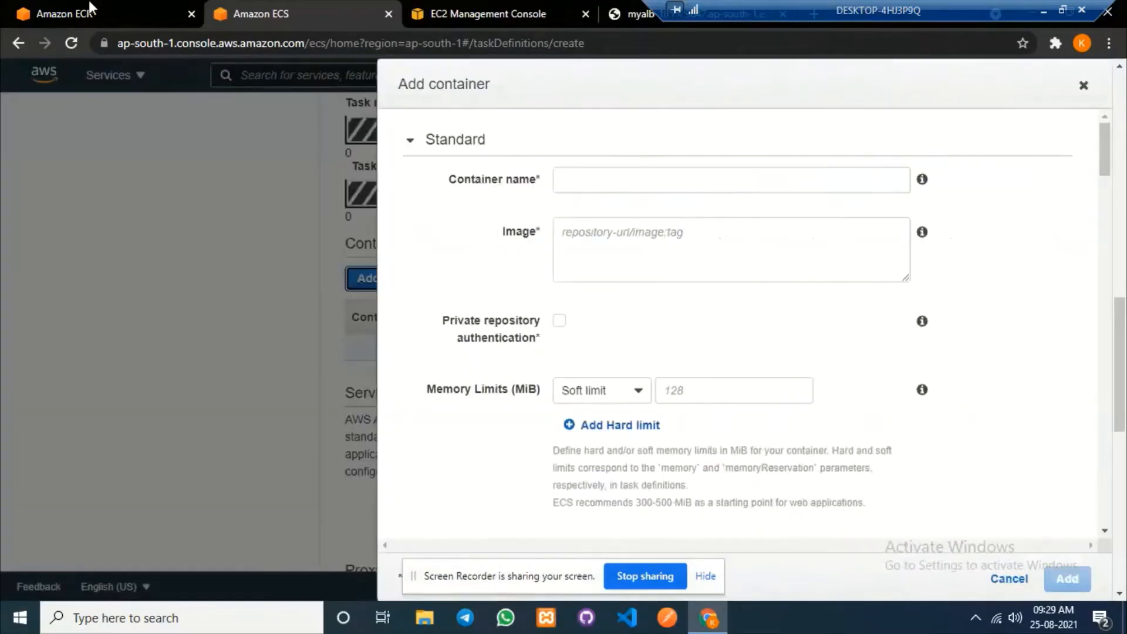
Copy the service-2 image URI from myrepo in ECR and paste it as the container image.
left_click(83, 6)
left_click(404, 477)
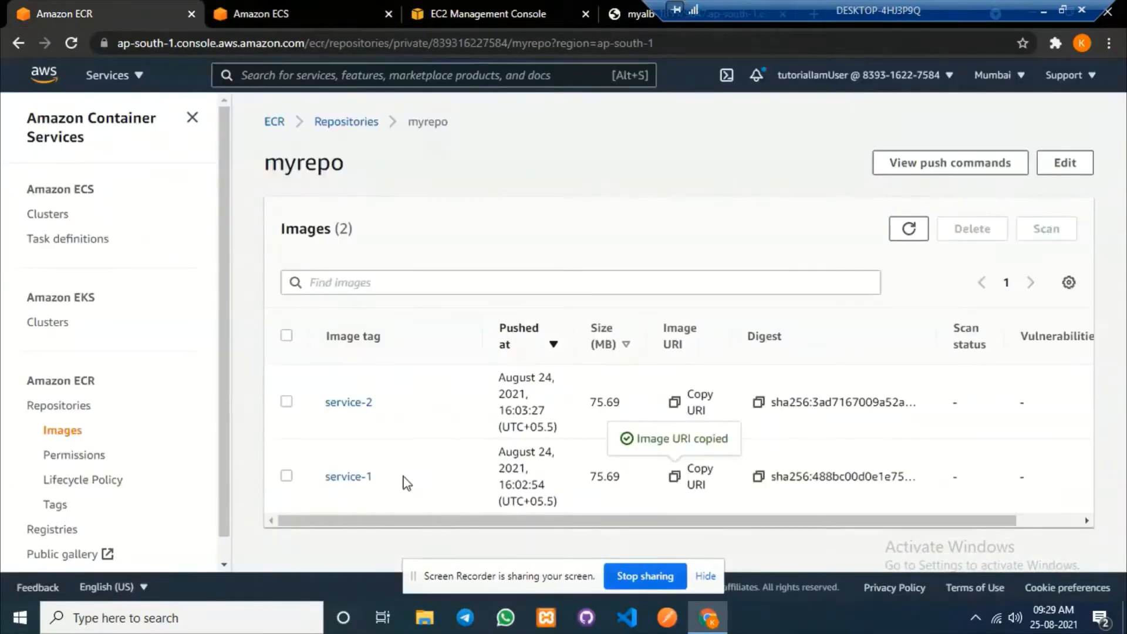
left_click_drag(403, 477, 322, 473)
left_click_drag(375, 410, 321, 406)
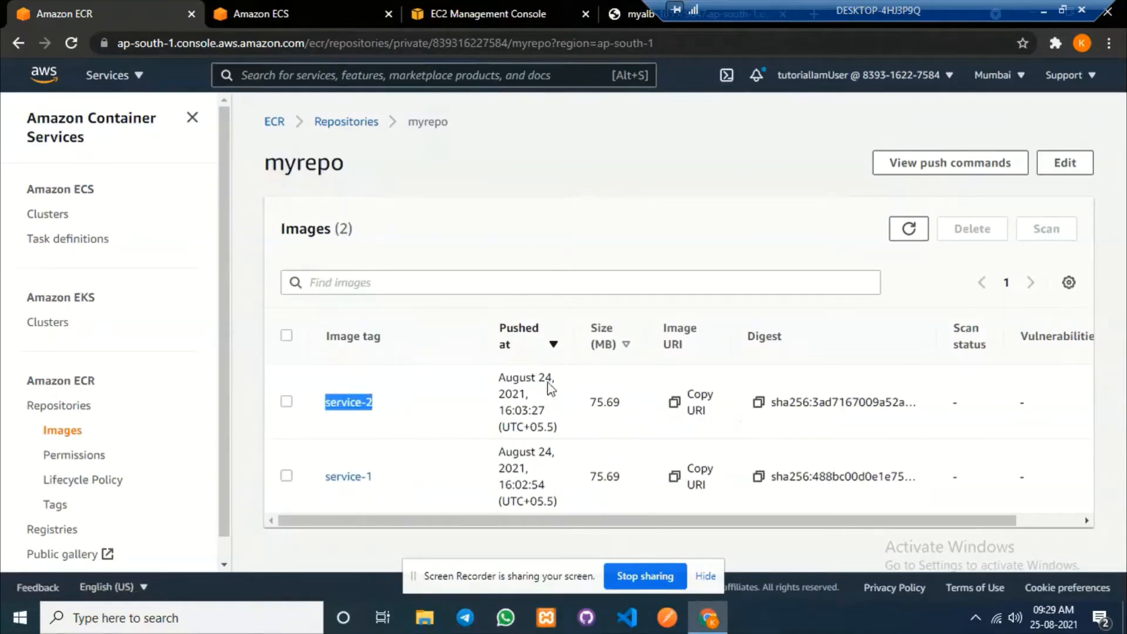
left_click(674, 403)
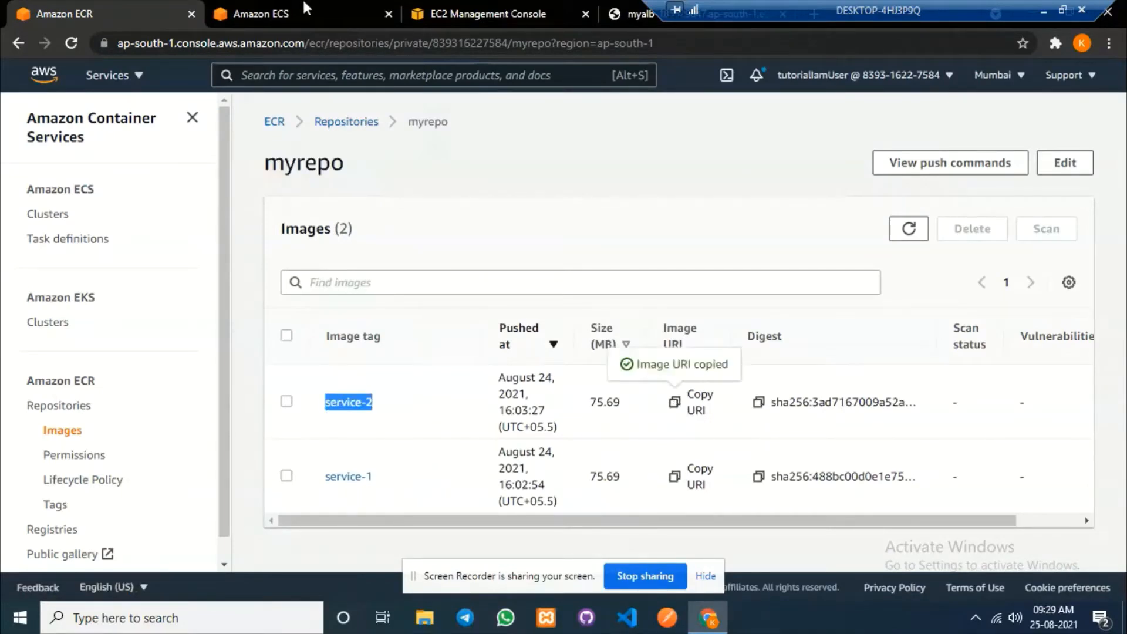
key("ctrl+Tab")
left_click(641, 248)
key("ctrl+v")
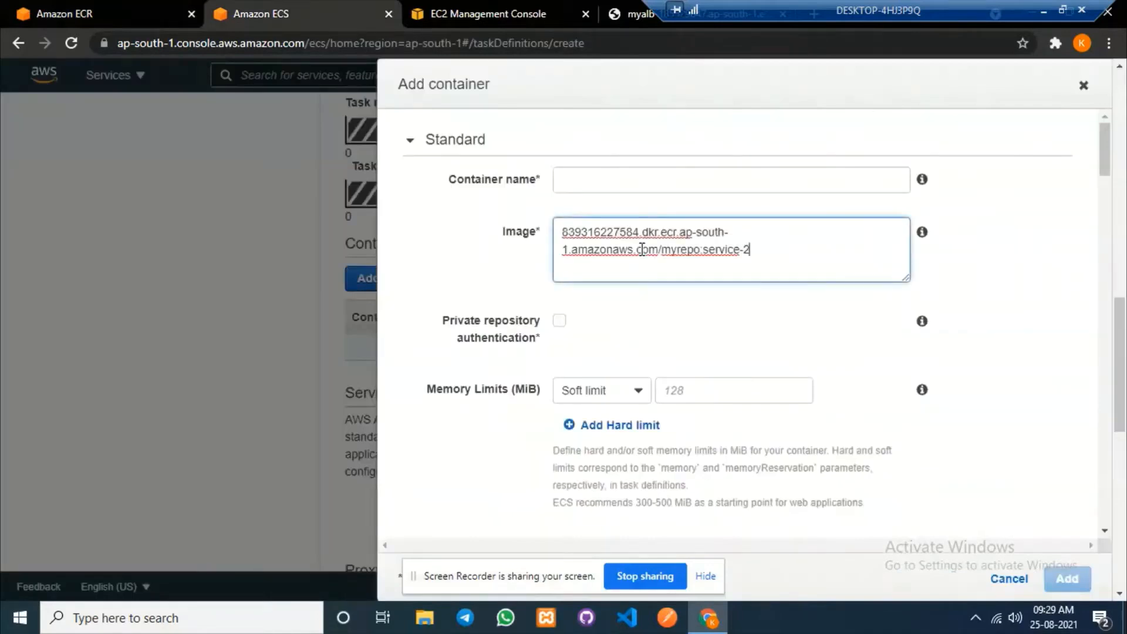
Name the container myrepo, copied from the repository page.
left_click(117, 11)
left_click_drag(351, 161, 244, 164)
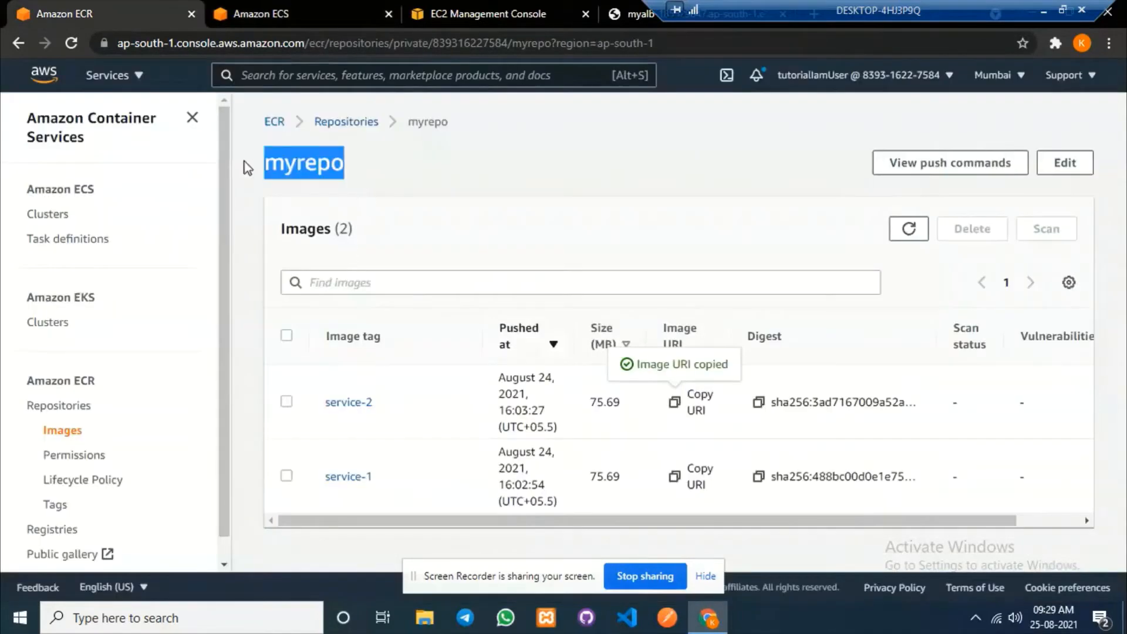
left_click(290, 11)
left_click(614, 186)
key("ctrl+v")
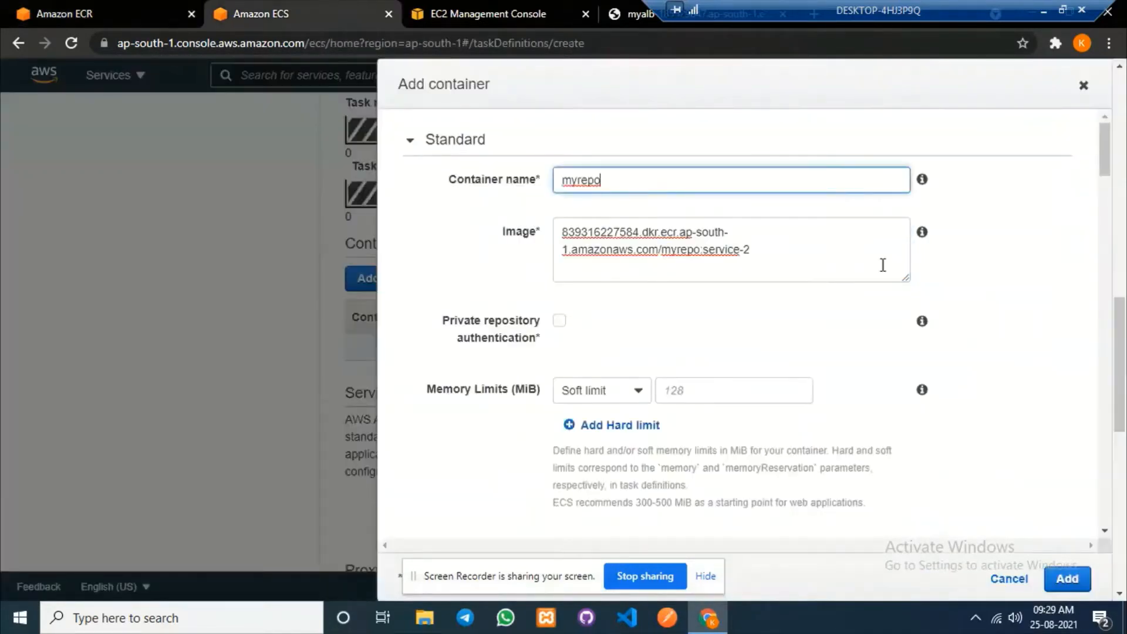
Set container port 2174, add the container, and create the mytask1 task definition.
scroll(998, 329, "down", 3)
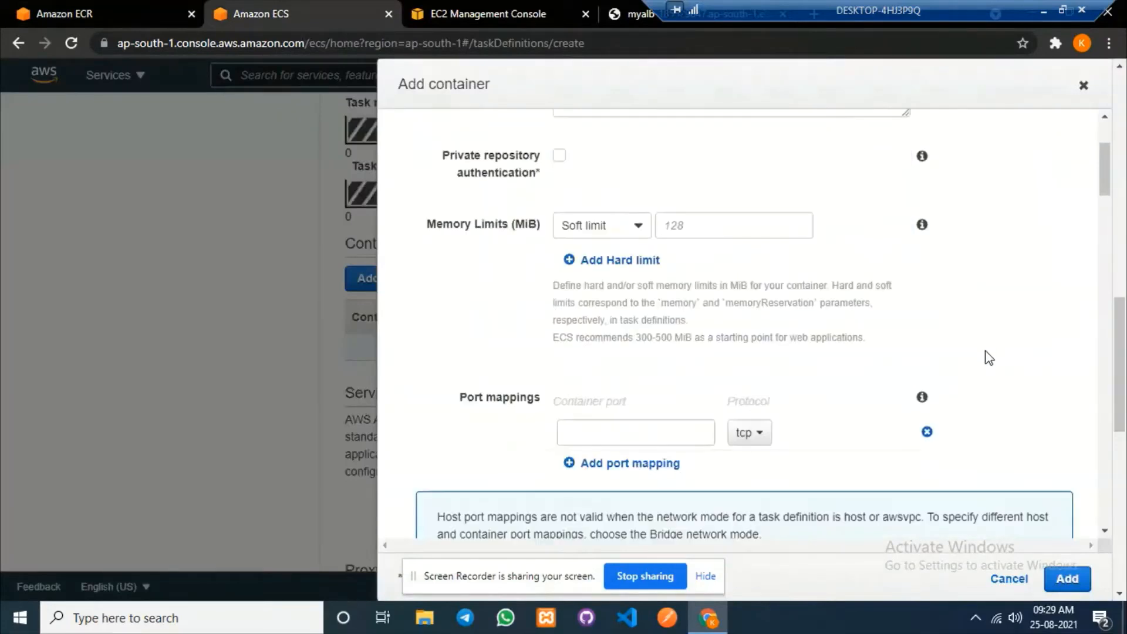
left_click(578, 433)
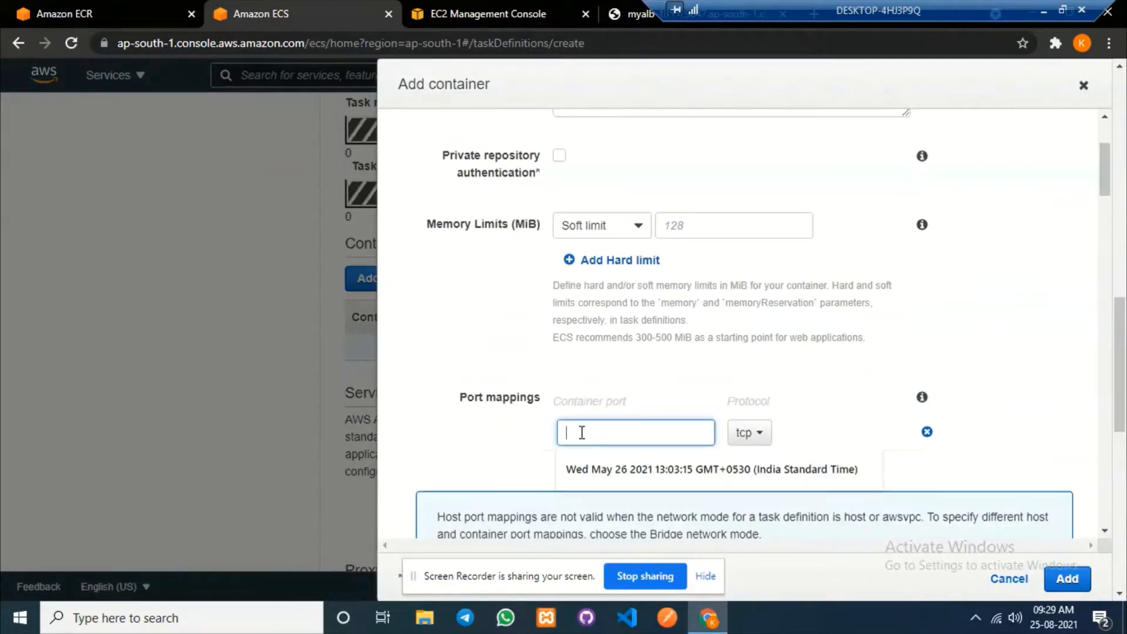
type("2174")
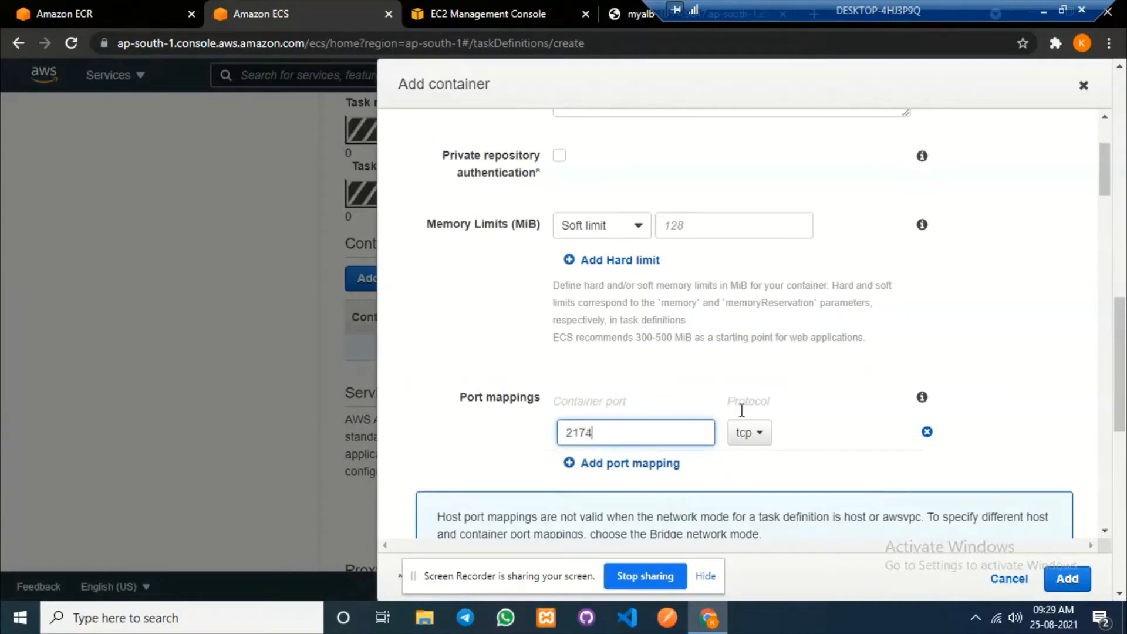
scroll(1036, 411, "down", 5)
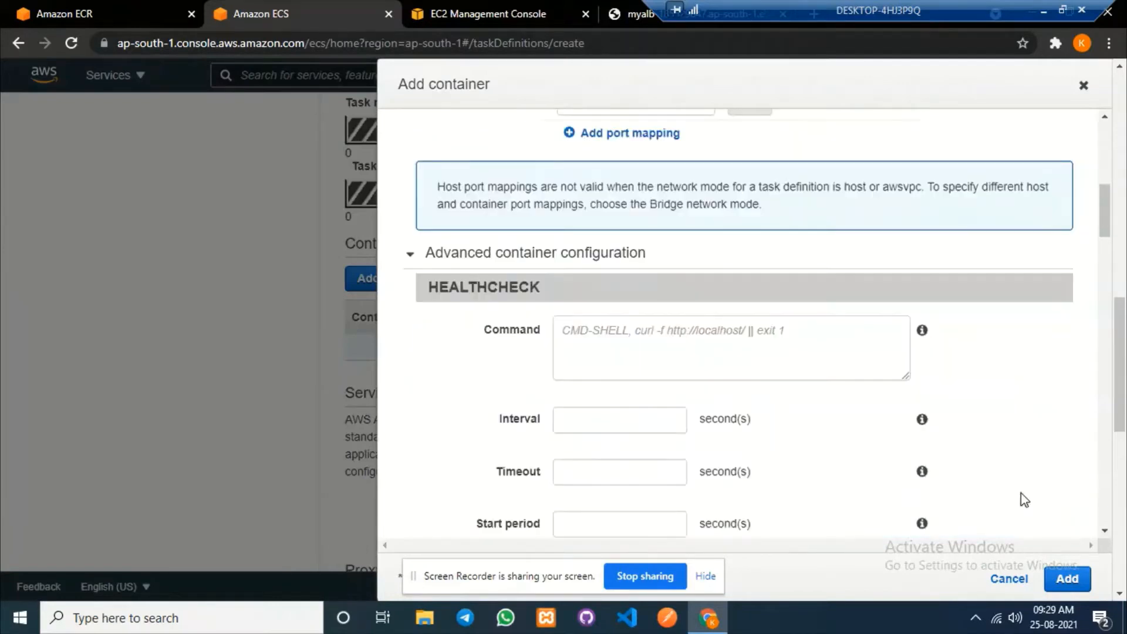
left_click(1067, 578)
scroll(699, 376, "down", 10)
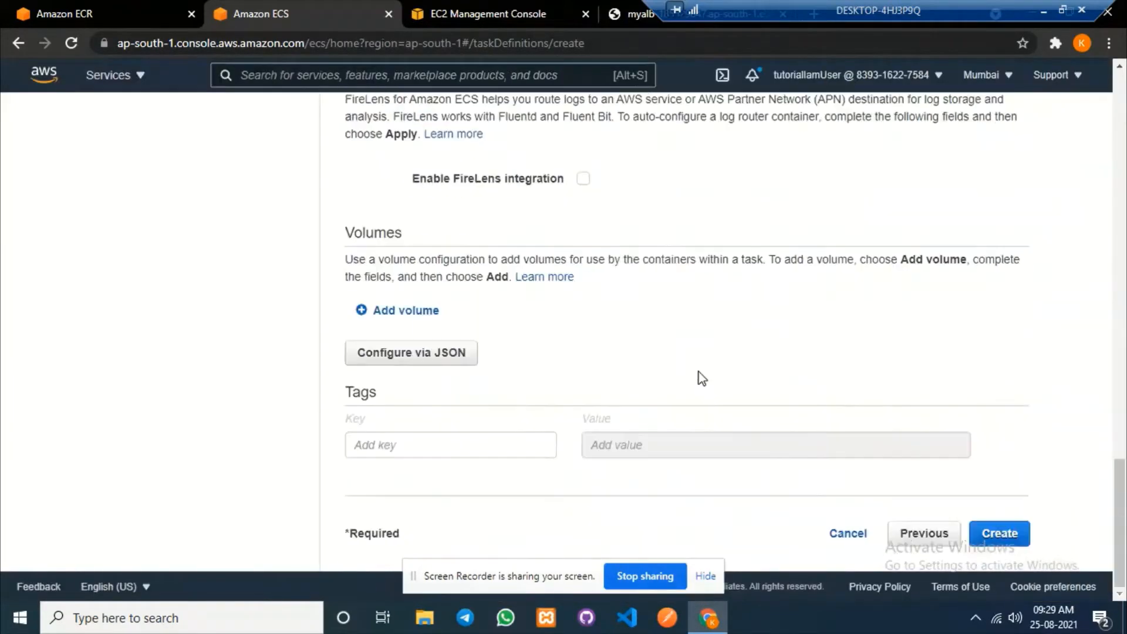
left_click(1009, 550)
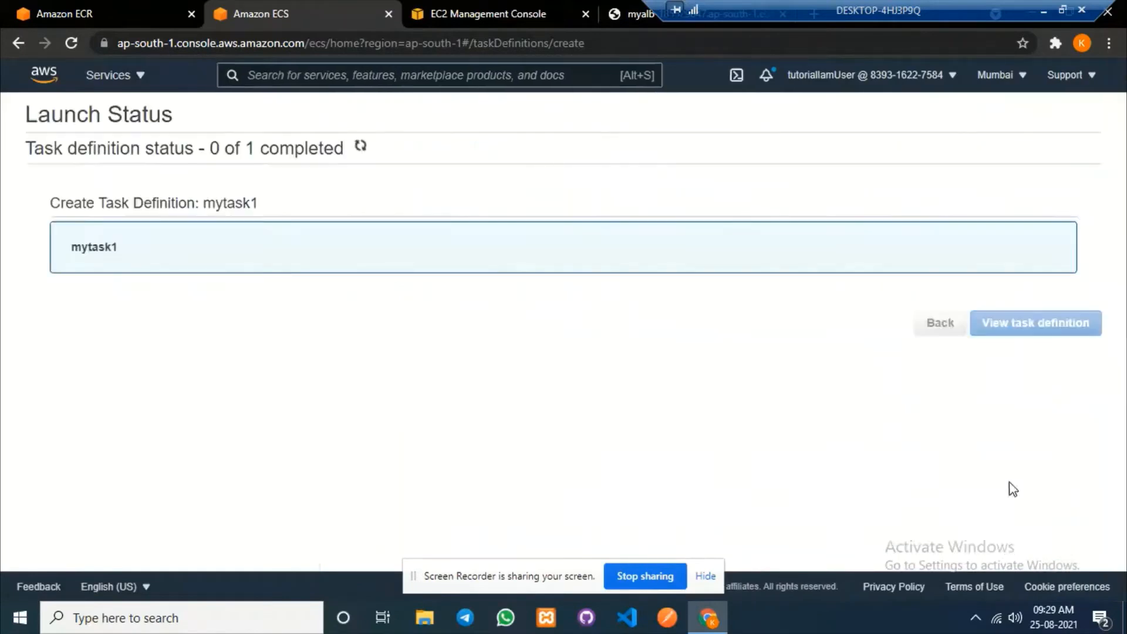
Open mycluster and start creating a new service in it.
left_click(1027, 324)
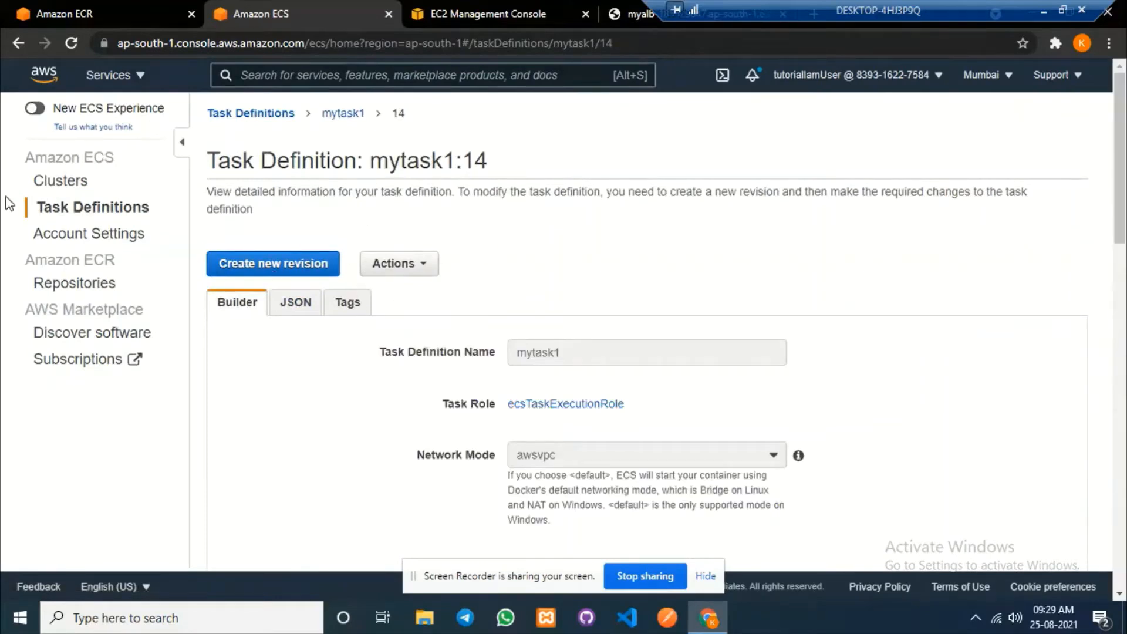
left_click(65, 191)
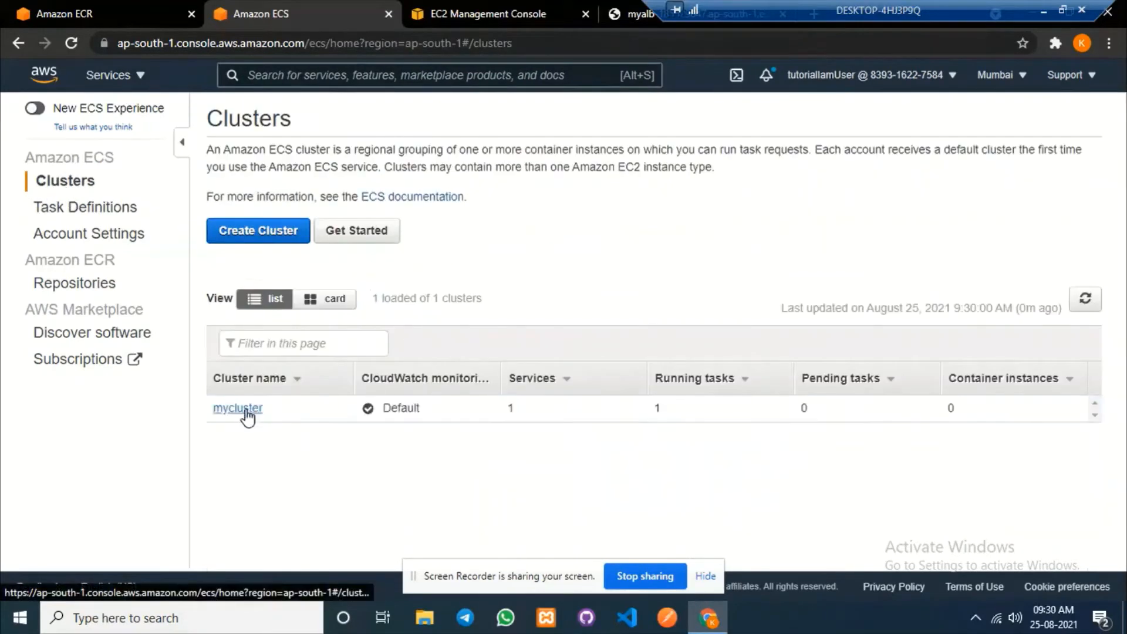
left_click(236, 406)
scroll(430, 356, "down", 1)
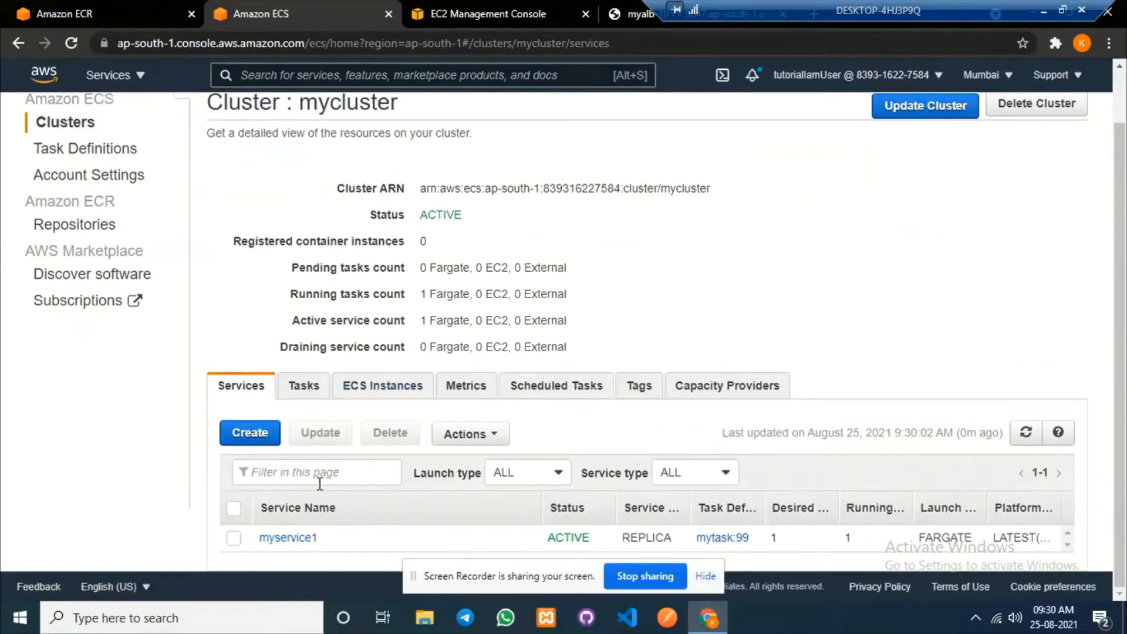
left_click(245, 444)
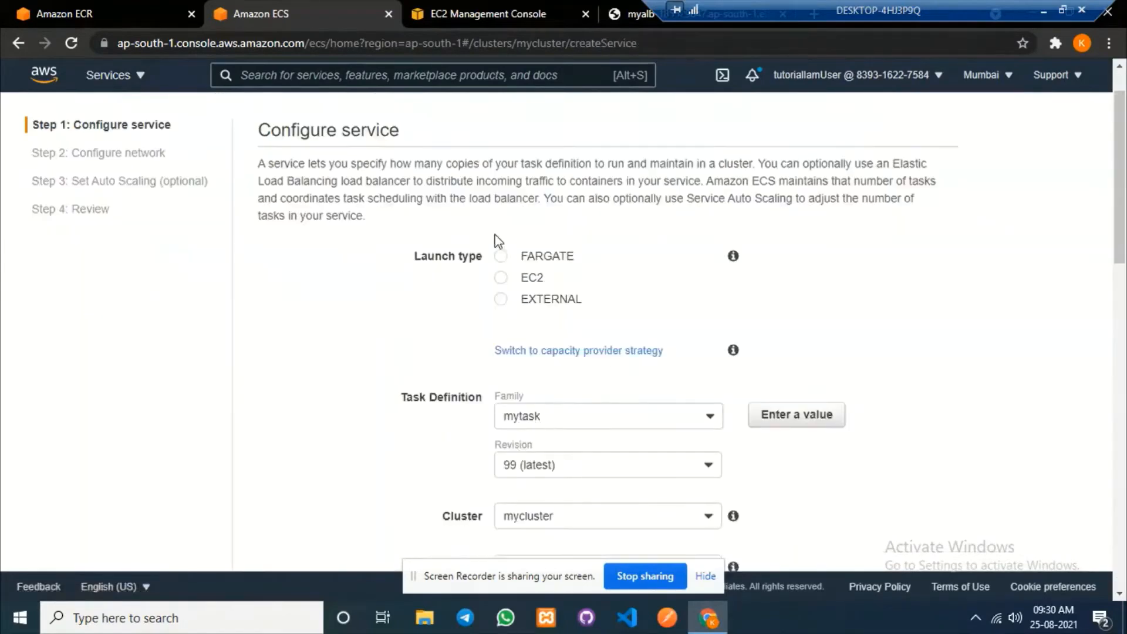
Choose Fargate launch type, the mytask1 family, and name the service myservice2.
left_click(500, 257)
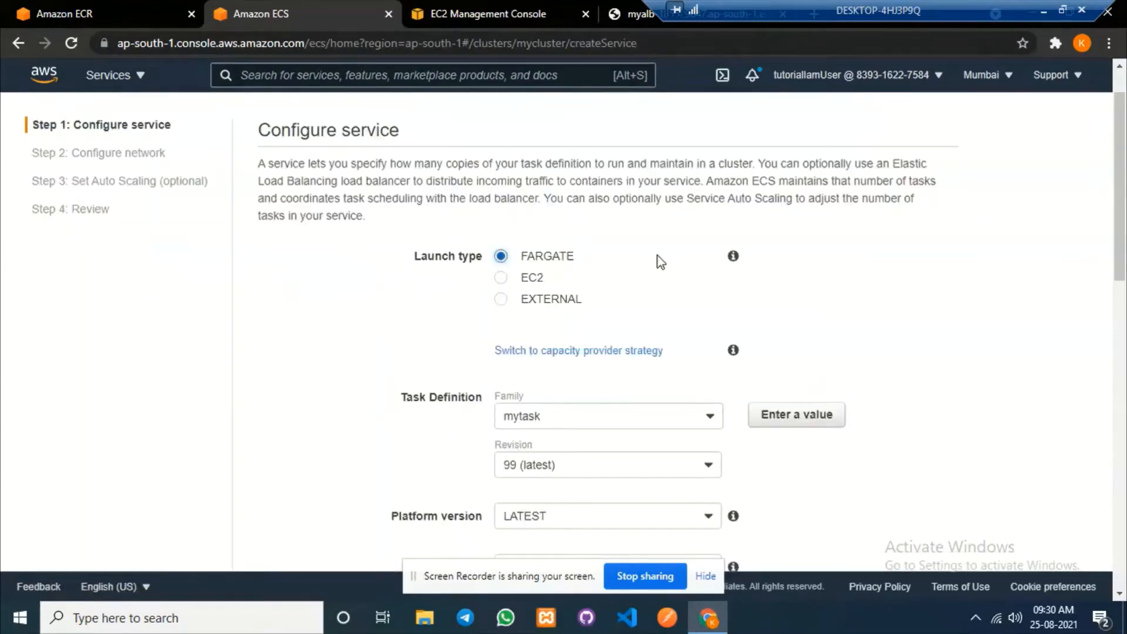
scroll(908, 311, "down", 3)
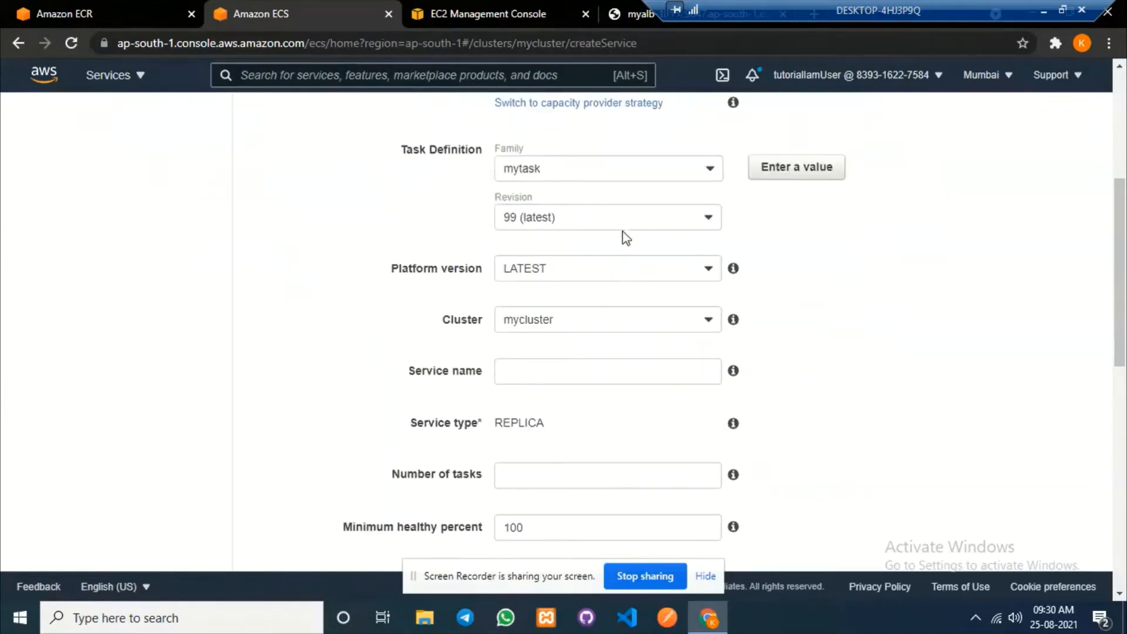
left_click(589, 251)
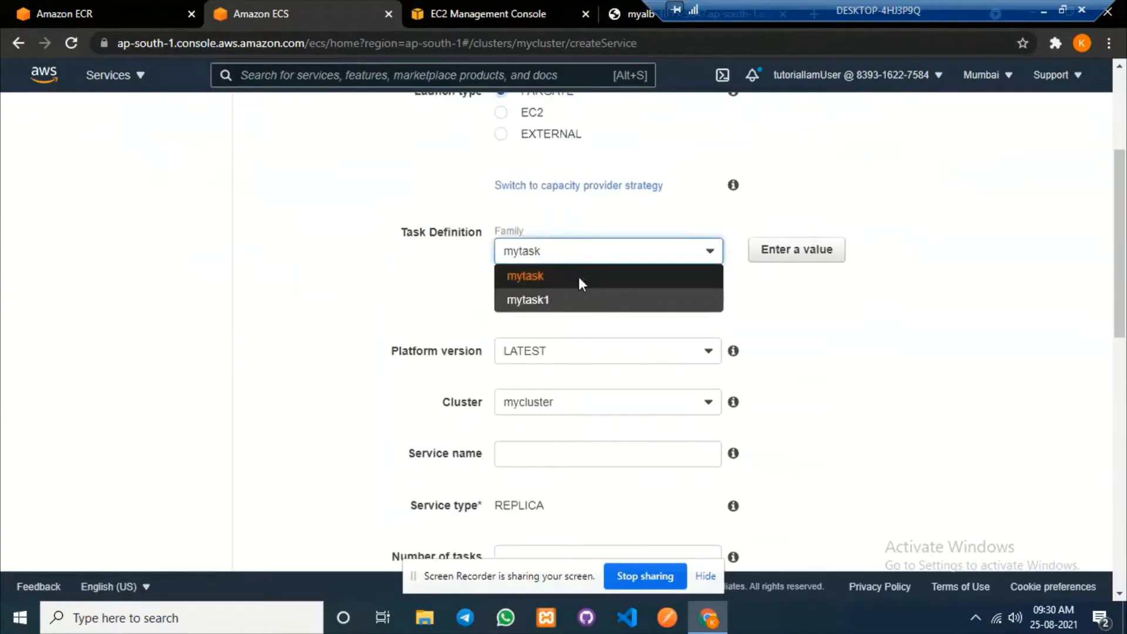
left_click(555, 300)
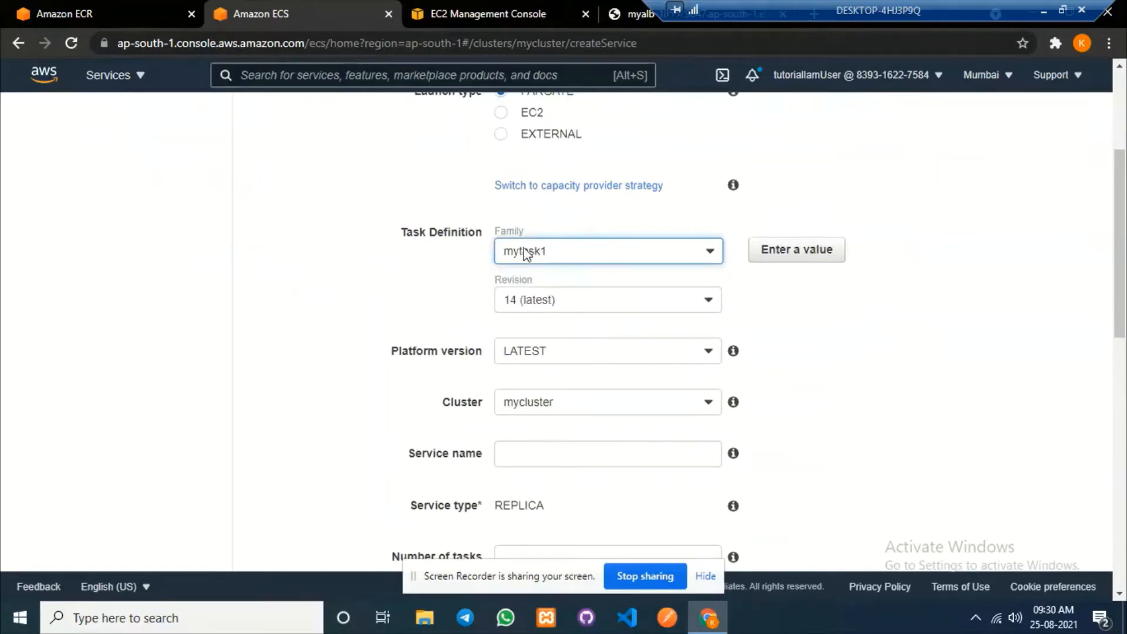
left_click(526, 458)
type("my")
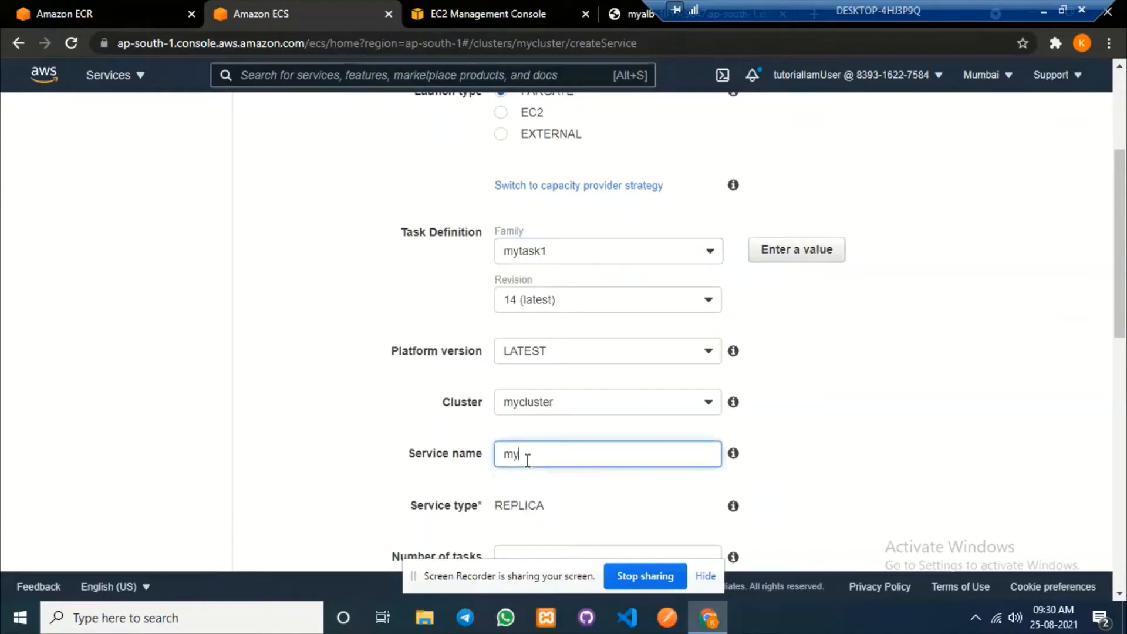
type("service2")
Set 1 task with 0% minimum and 100% maximum healthy percent, and advance to network configuration.
scroll(645, 424, "down", 4)
left_click(537, 307)
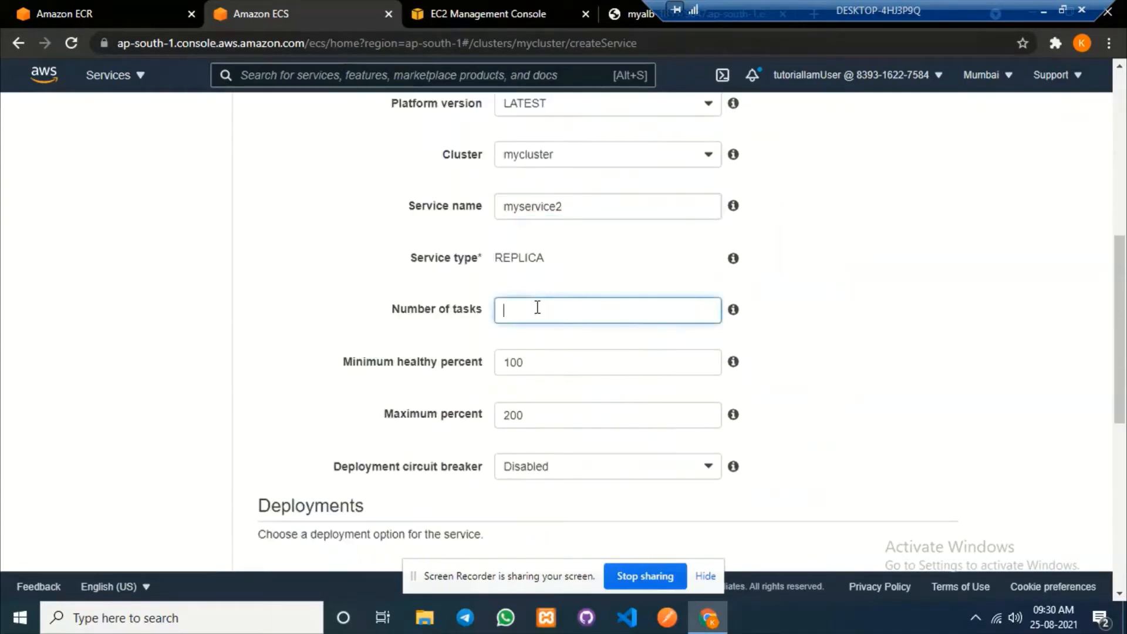
double_click(533, 372)
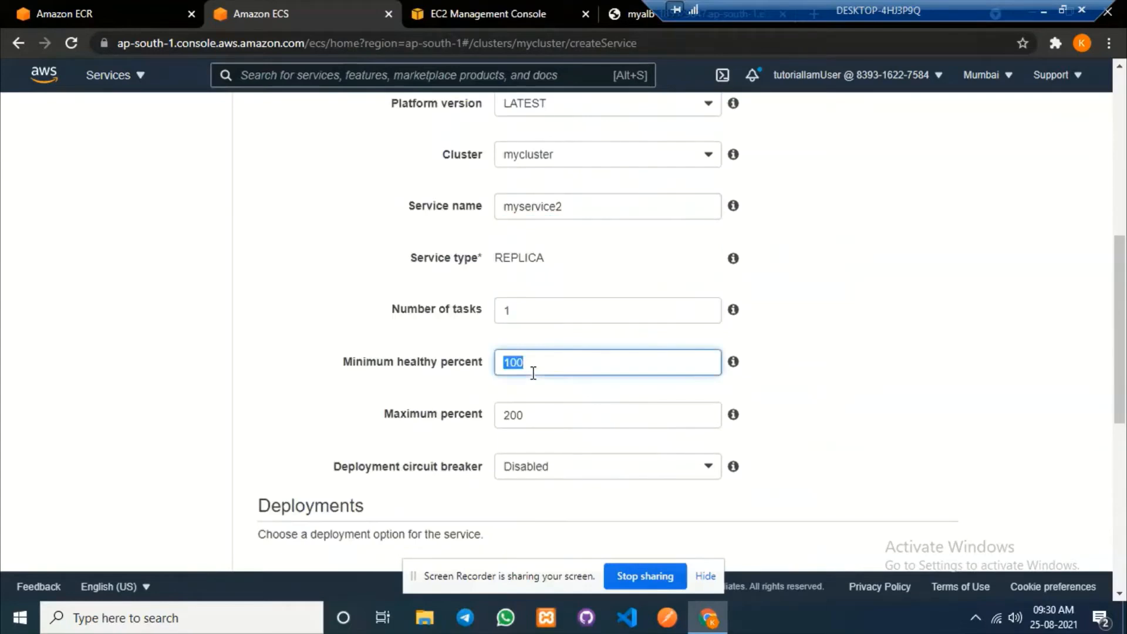
type("0")
key("Tab")
type("100")
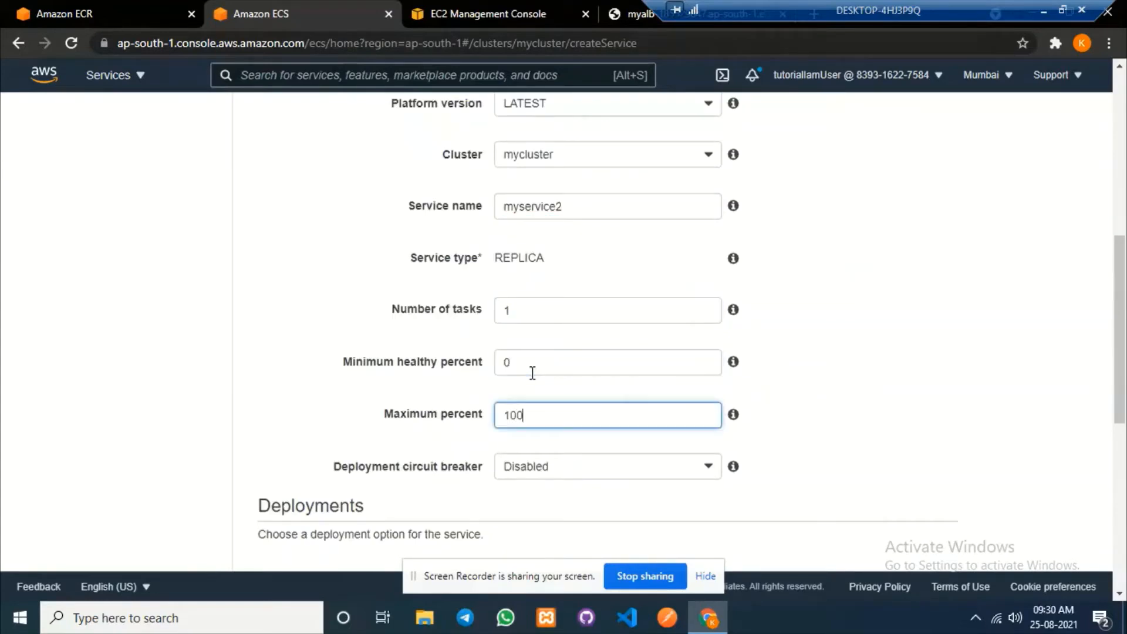
scroll(611, 300, "down", 8)
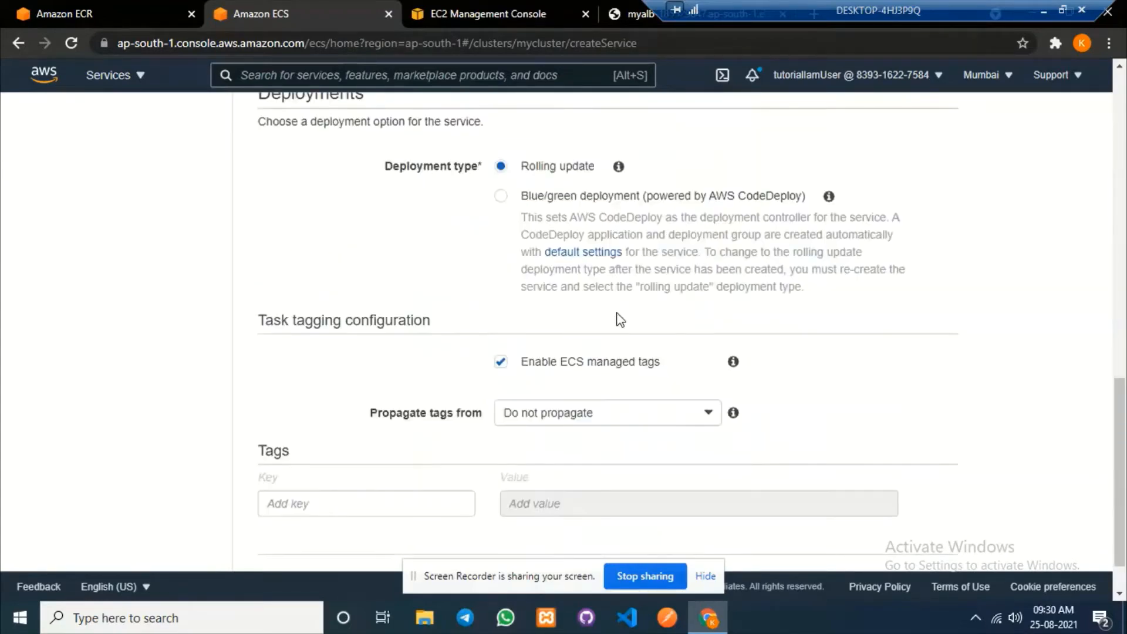
left_click(920, 533)
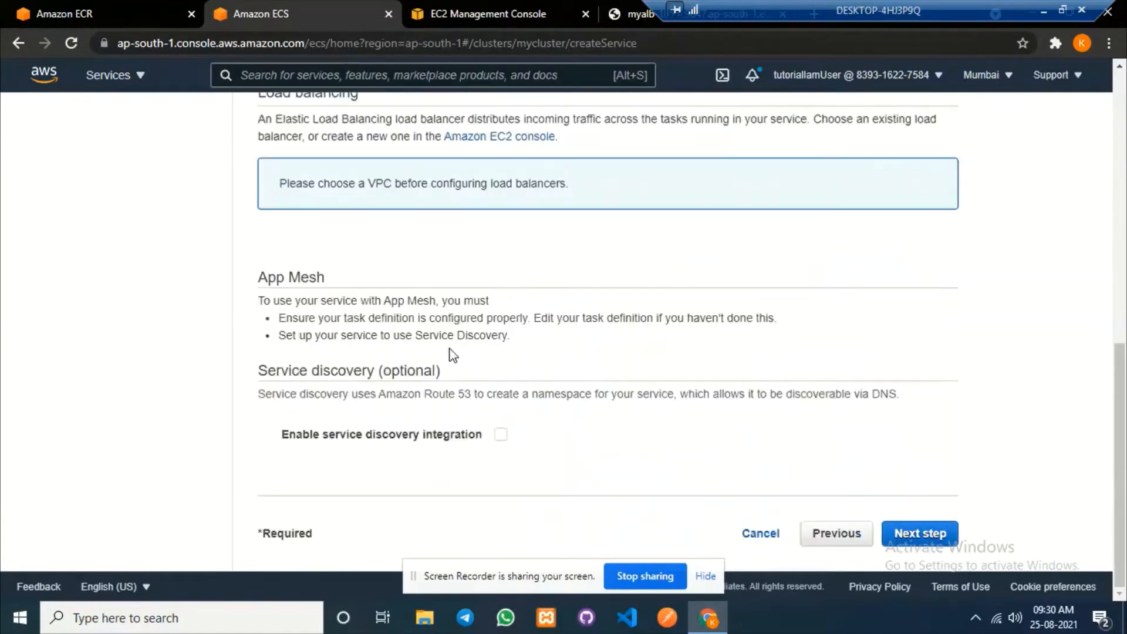
scroll(456, 352, "up", 8)
scroll(455, 340, "up", 2)
left_click(552, 289)
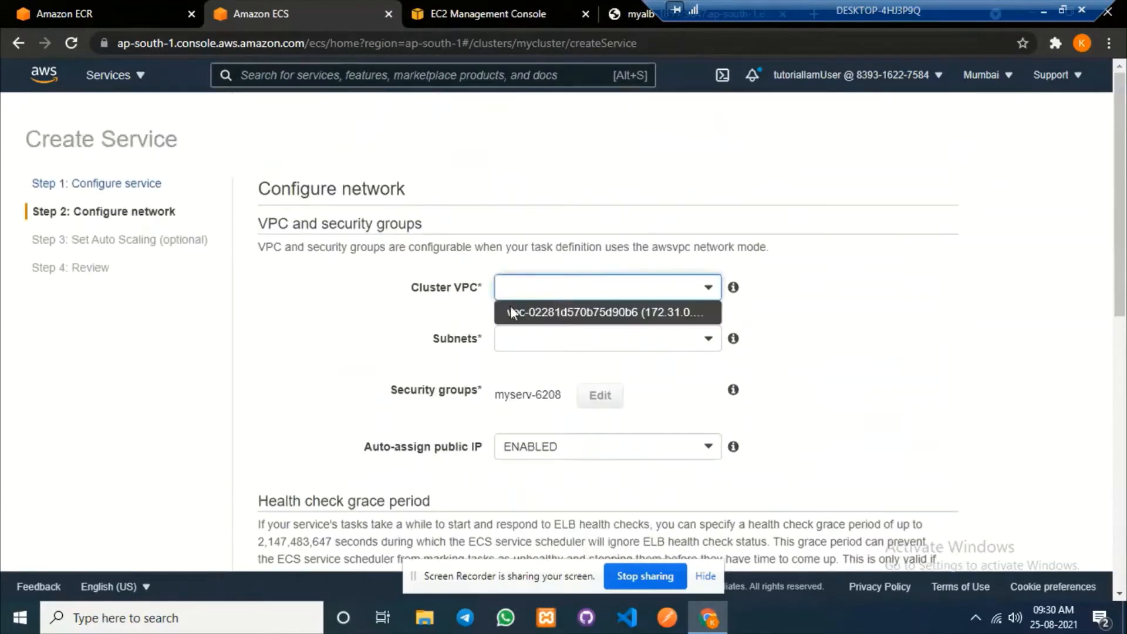
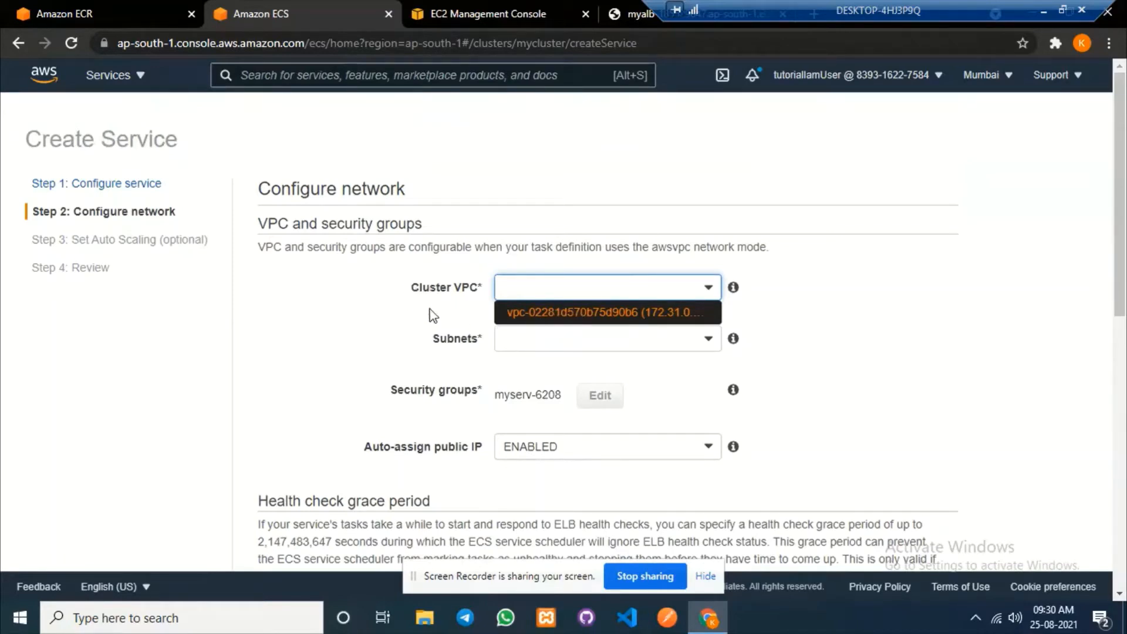
Select the VPC and add the ap-south-1b, ap-south-1c and ap-south-1a subnets.
left_click(562, 314)
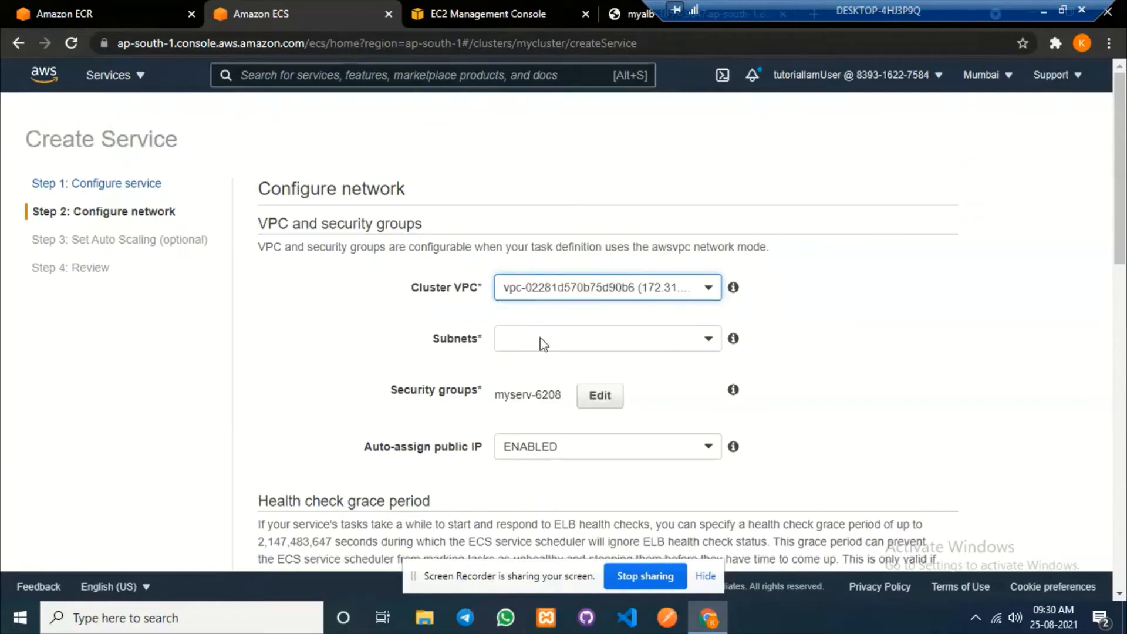
left_click(584, 341)
left_click(575, 393)
left_click(594, 418)
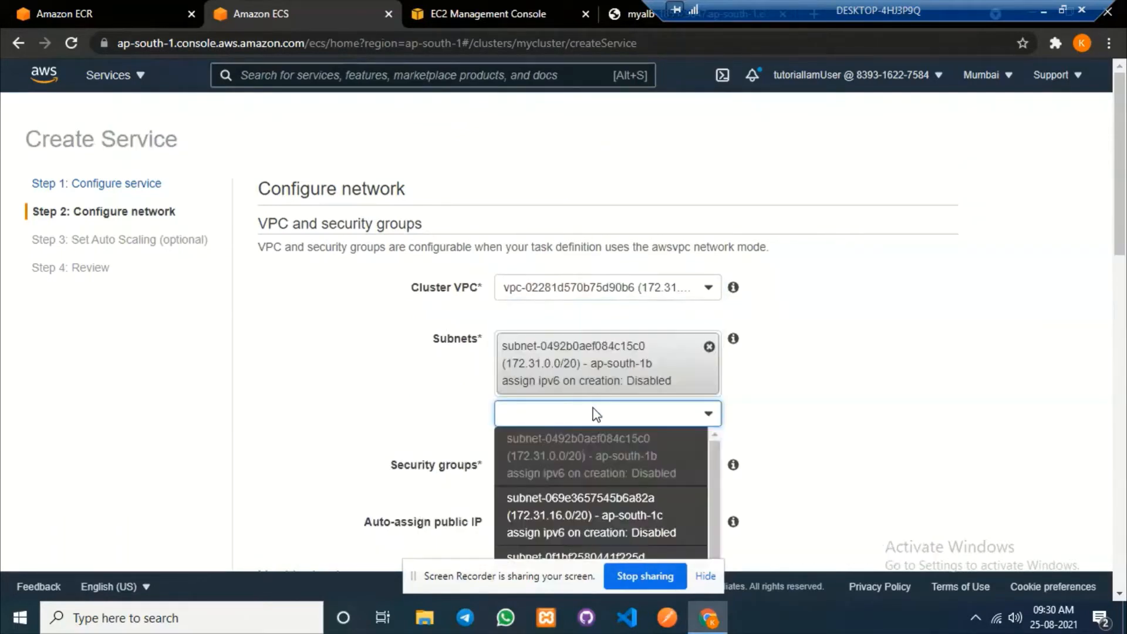
left_click(587, 498)
scroll(587, 498, "down", 3)
left_click(608, 327)
left_click(608, 448)
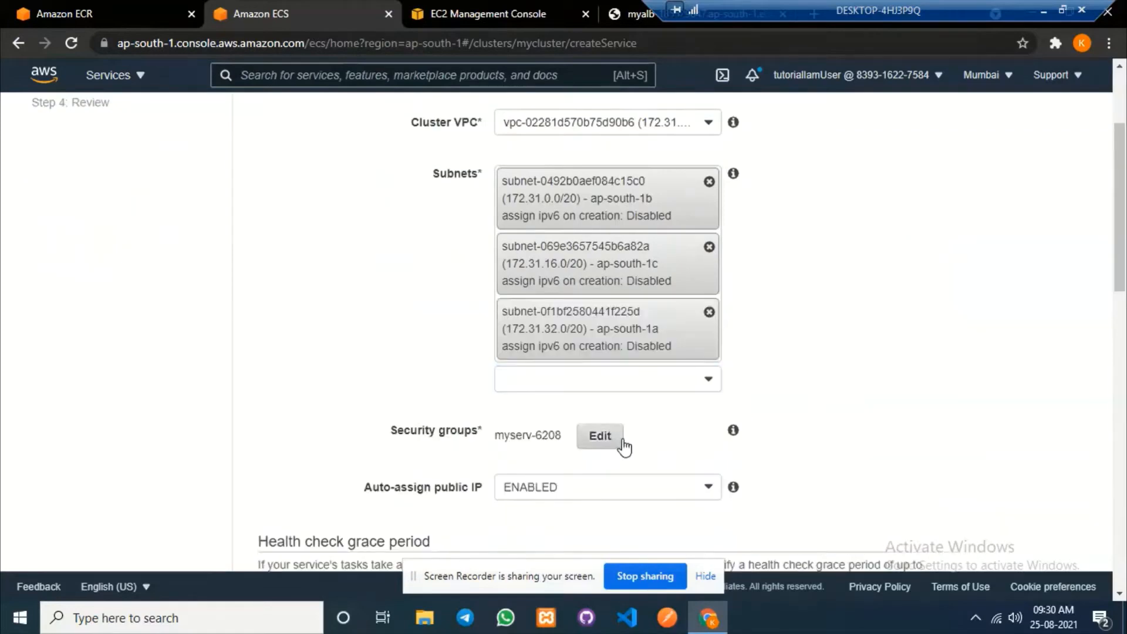
Rename the new security group to myservice2sg with a Custom TCP rule on port 2174.
left_click(608, 437)
left_click_drag(675, 272, 747, 274)
type("ice")
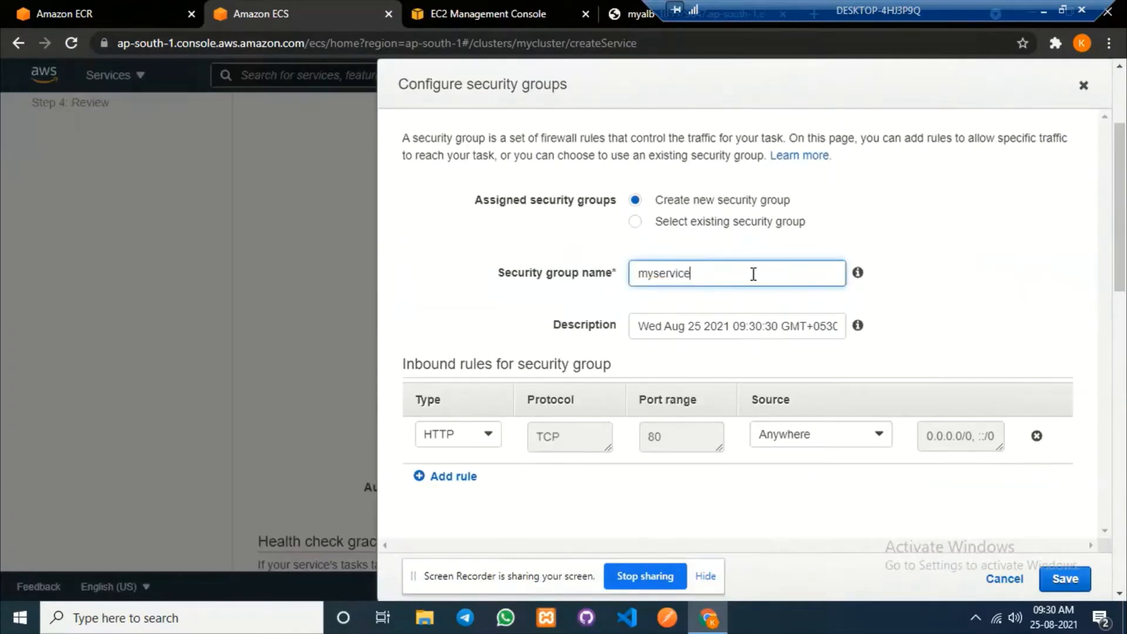
type("2sg")
left_click(491, 434)
scroll(440, 478, "up", 3)
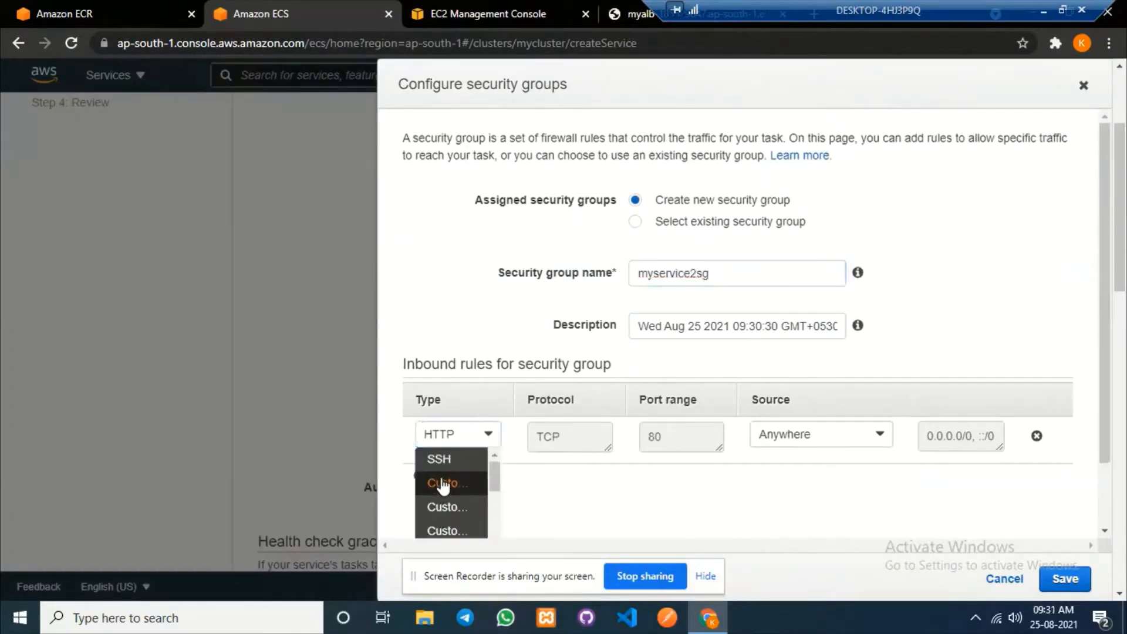
left_click(443, 485)
left_click(672, 437)
type("2174")
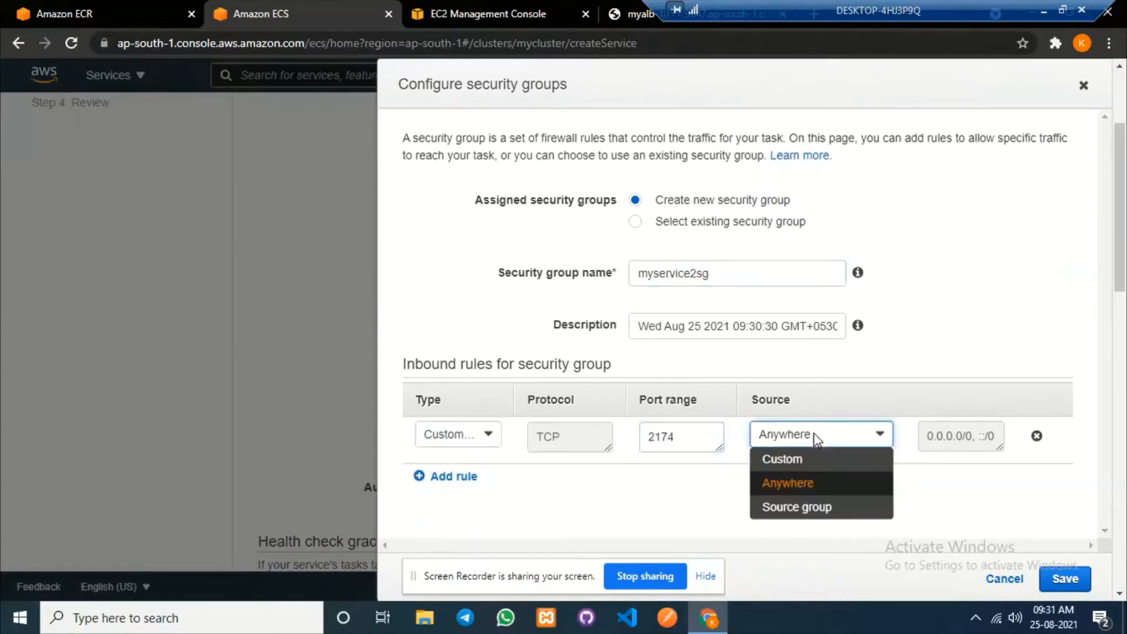
Source the port 2174 rule from the load balancer's security group and save the group.
left_click(813, 508)
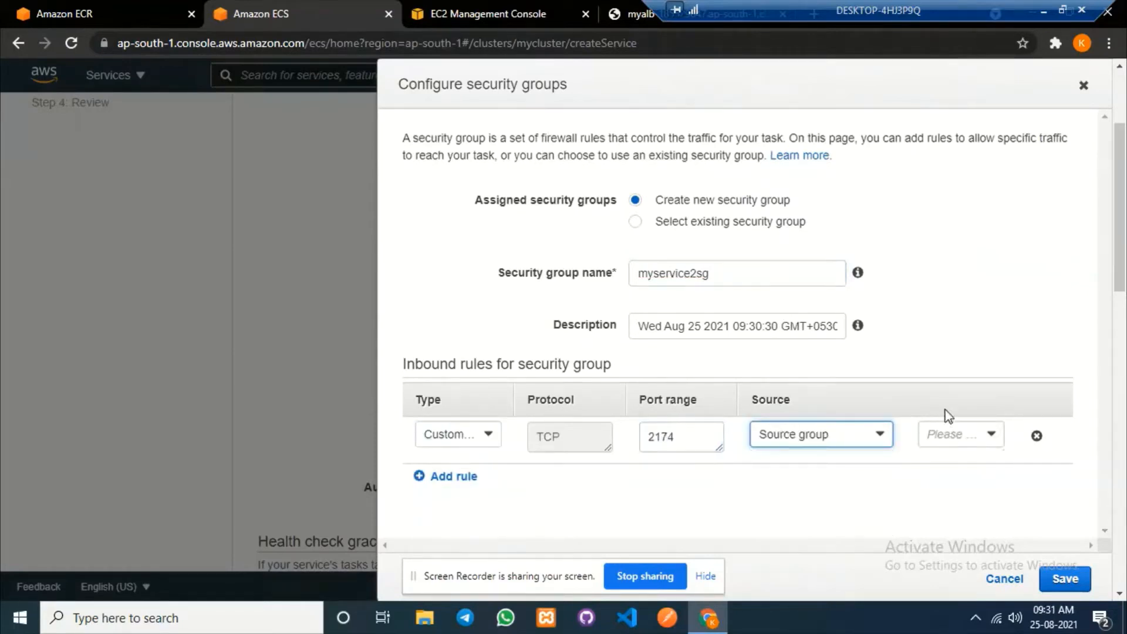
left_click(473, 12)
scroll(634, 444, "down", 2)
scroll(632, 438, "down", 5)
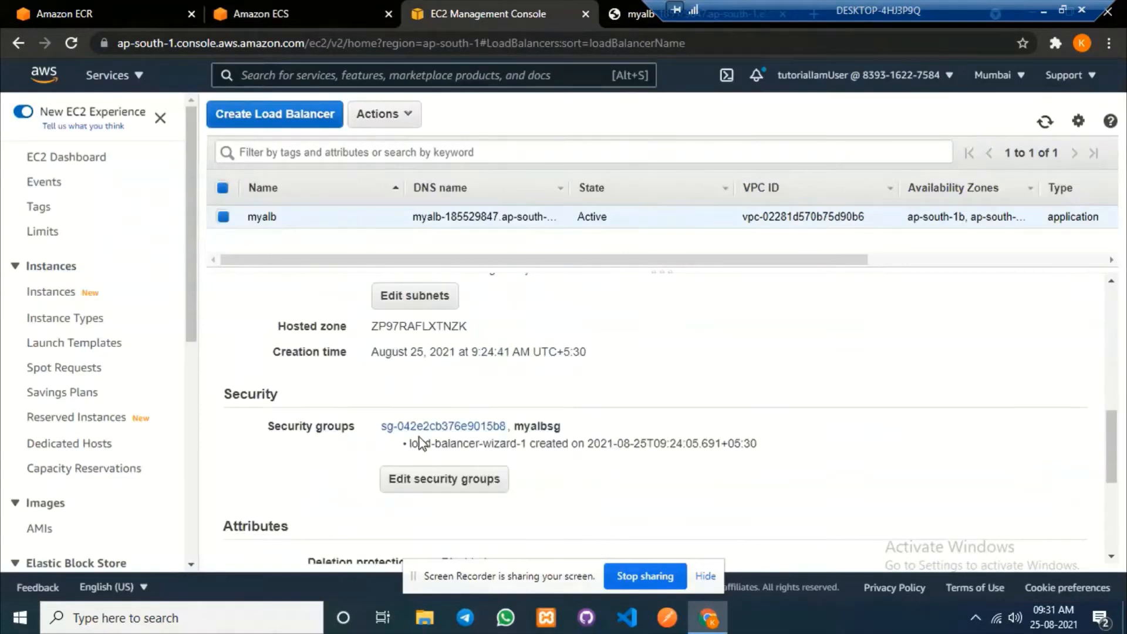
left_click(293, 12)
left_click(955, 440)
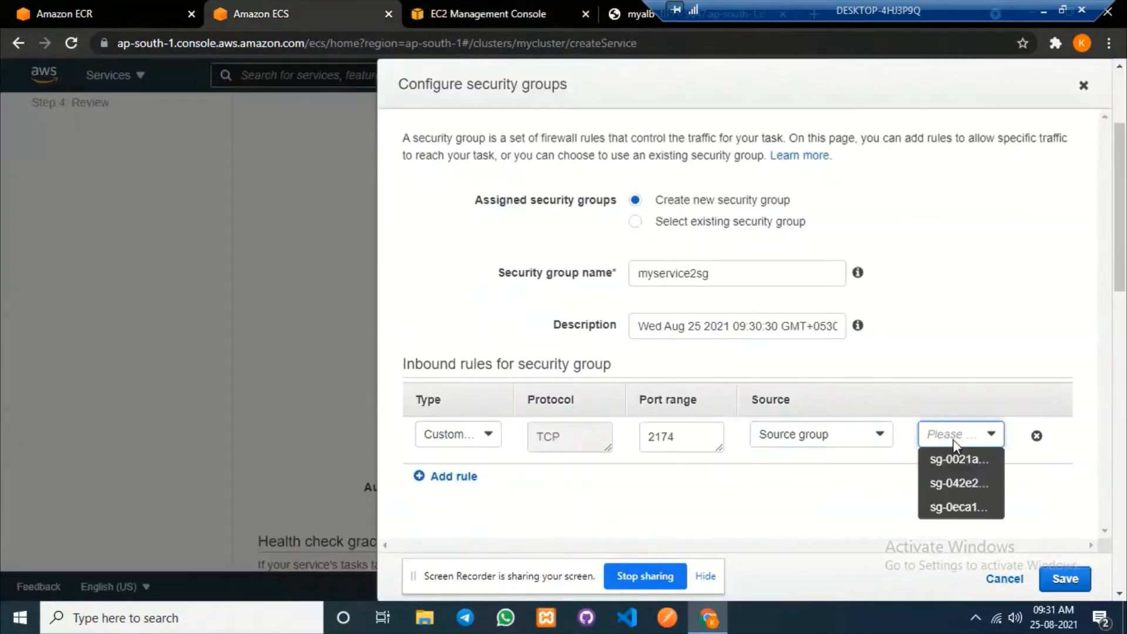
left_click(955, 487)
left_click(1064, 578)
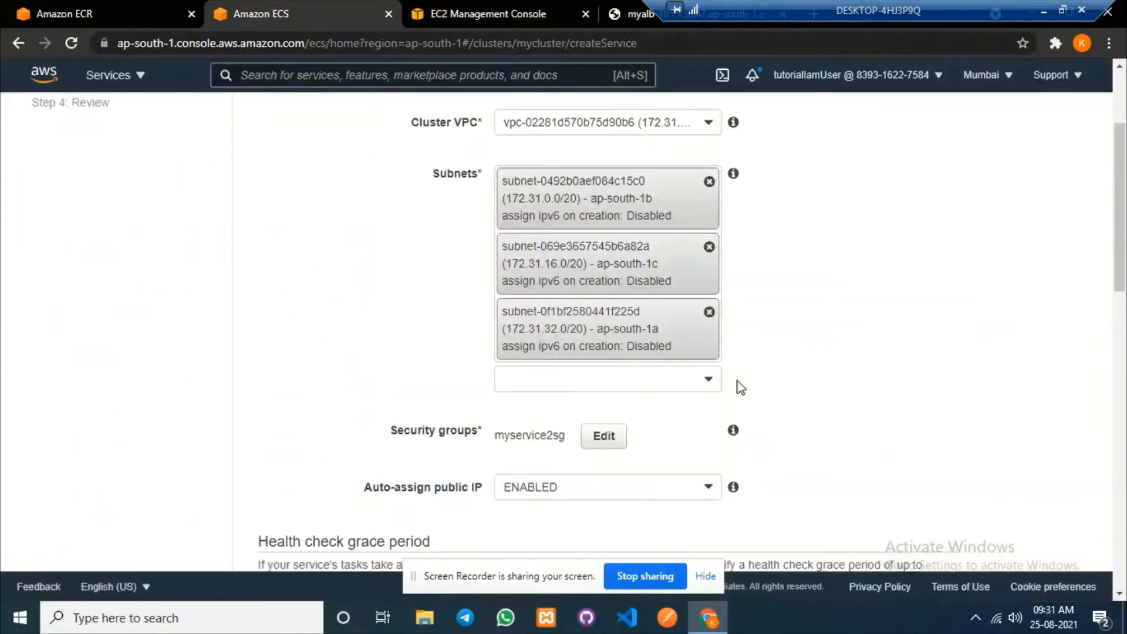
Put the service behind an Application Load Balancer and add the myrepo container to it.
scroll(804, 385, "down", 5)
scroll(804, 385, "down", 4)
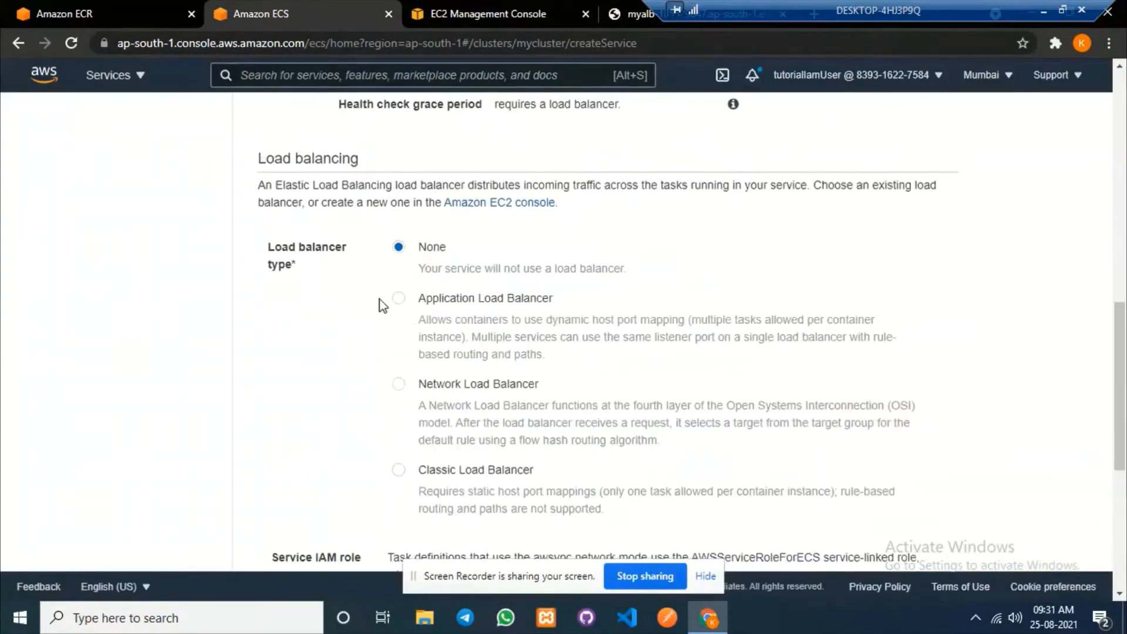
left_click(399, 300)
scroll(808, 303, "down", 5)
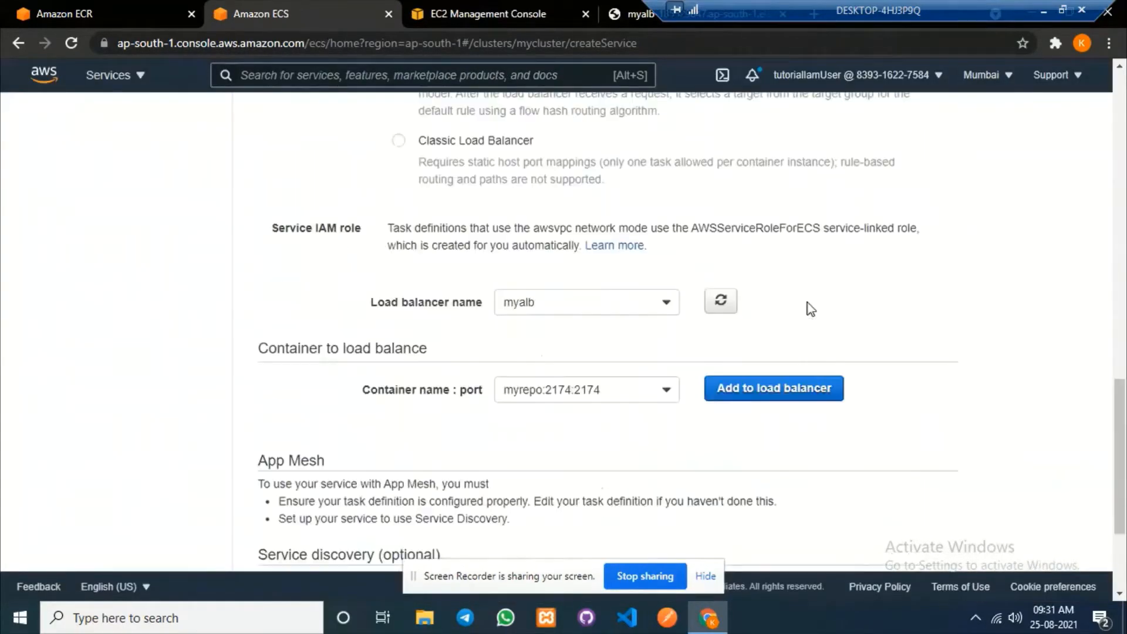
left_click(794, 389)
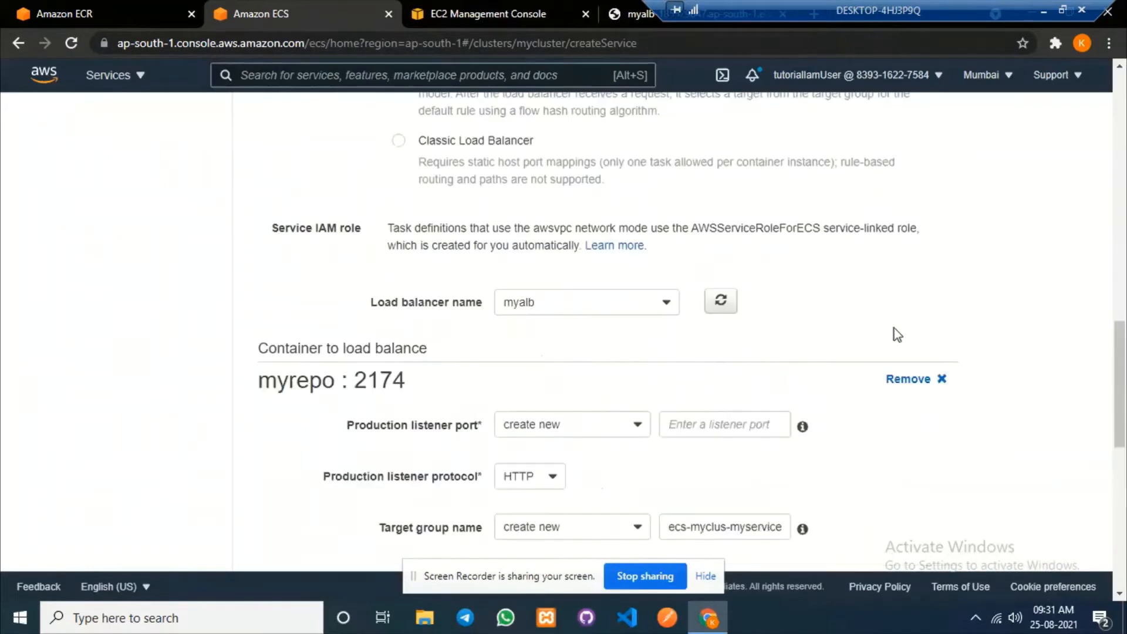
Use the existing 80:HTTP listener and name the target group myservice2tg.
scroll(892, 332, "down", 3)
left_click(591, 262)
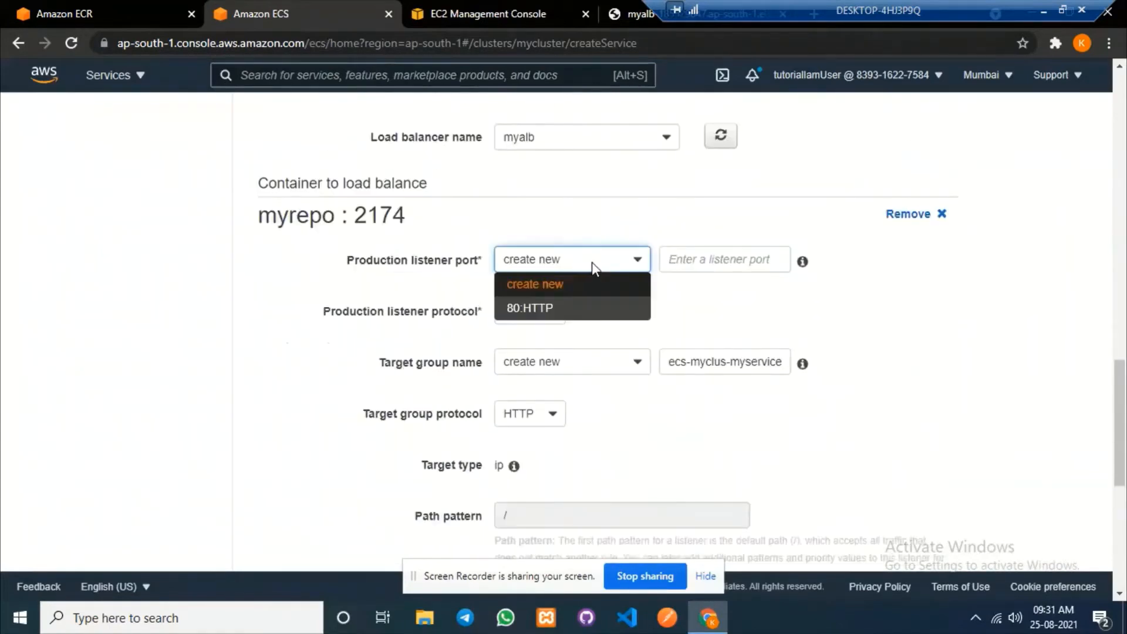
left_click(568, 311)
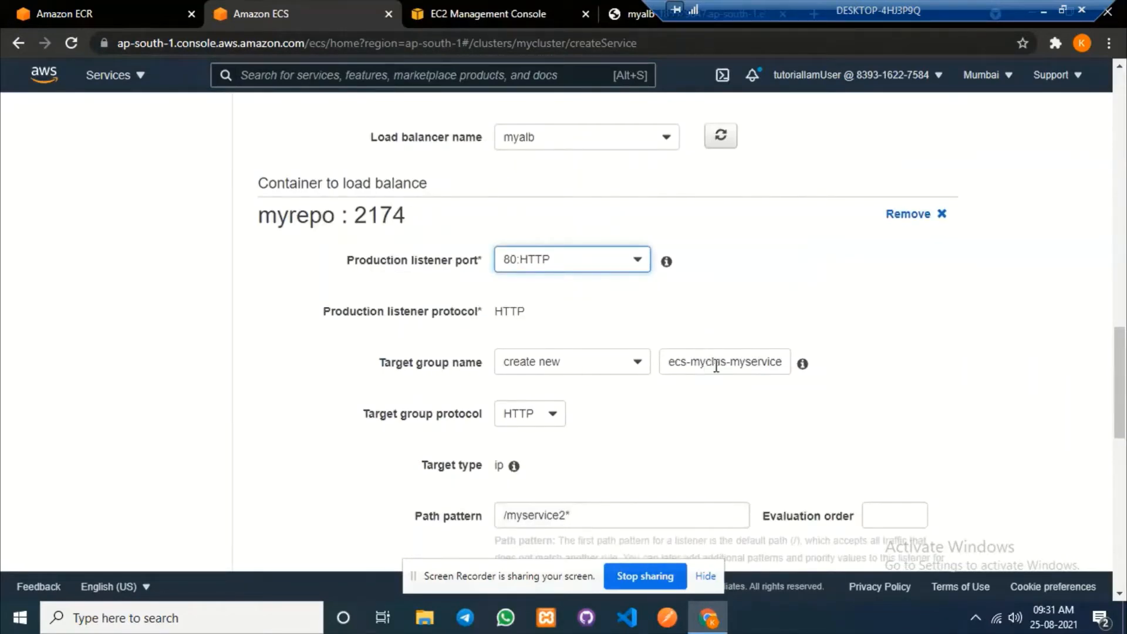
left_click_drag(729, 363, 659, 368)
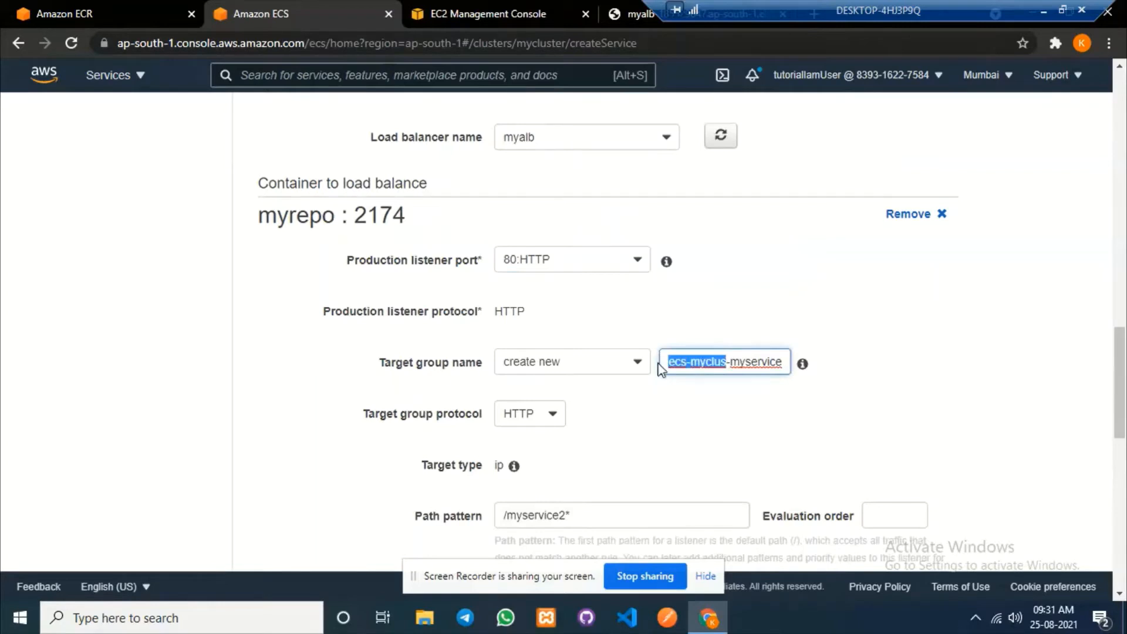
key("Delete")
key("Delete")
key("End")
type("tg")
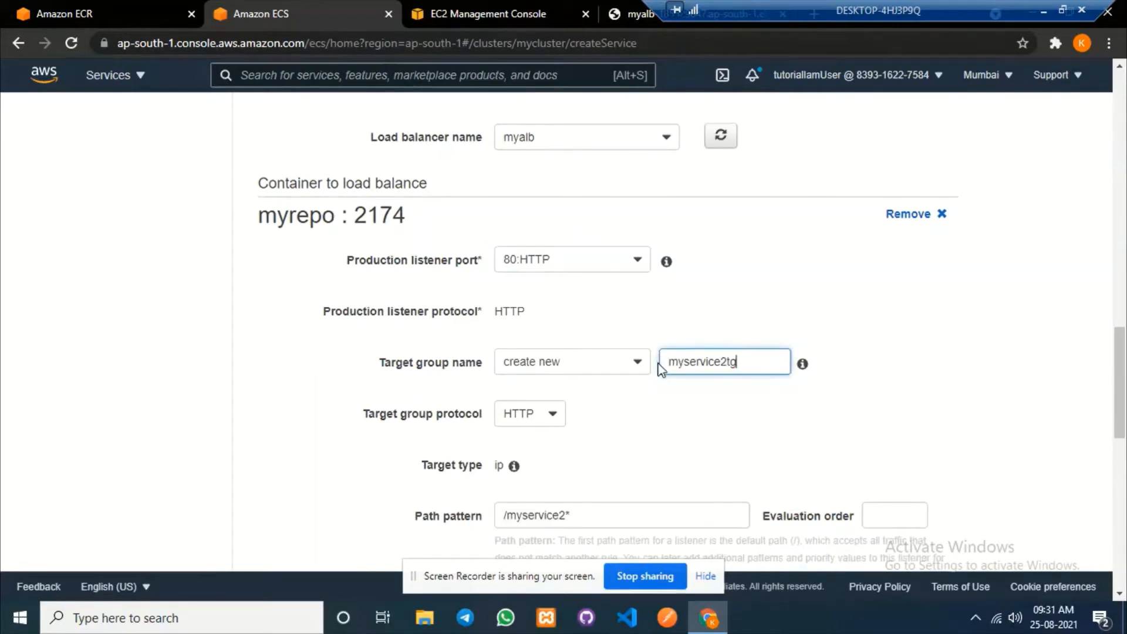
Set the path pattern to /myservice-2*, resolving the path-already-in-use error.
scroll(658, 368, "down", 4)
left_click_drag(408, 271, 478, 269)
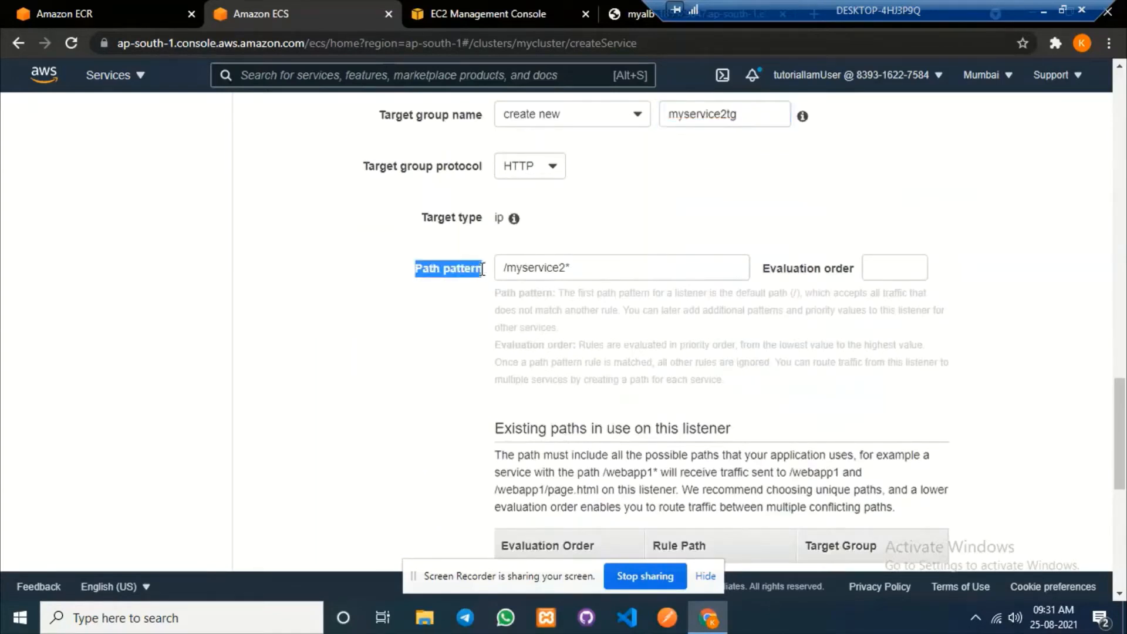
left_click_drag(559, 268, 566, 268)
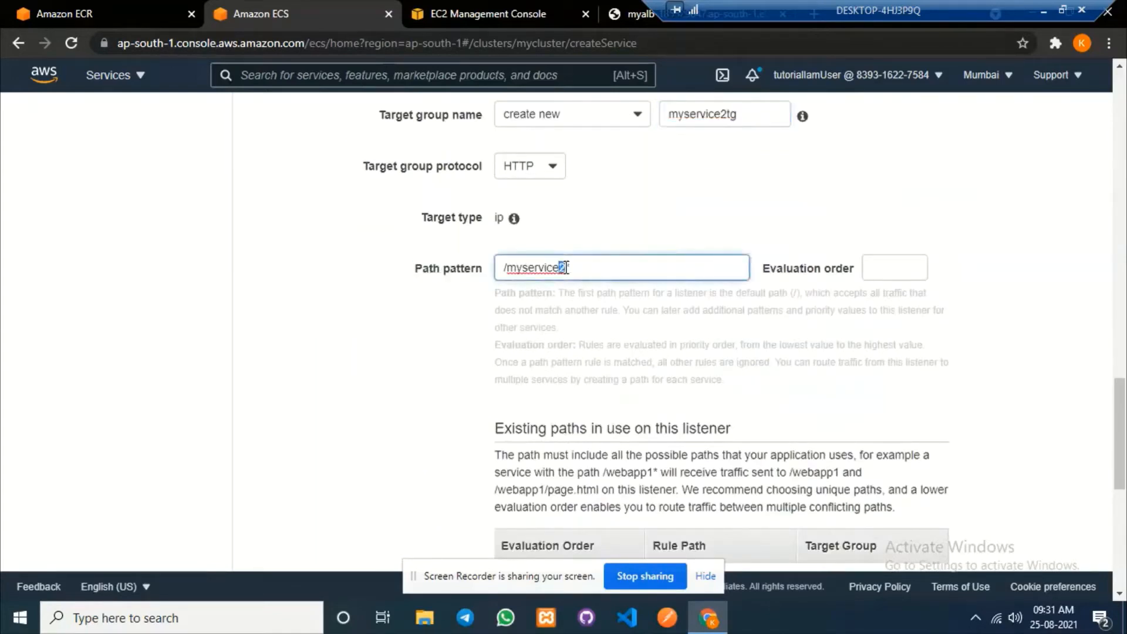
type("-1")
left_click(333, 456)
left_click_drag(485, 410, 704, 412)
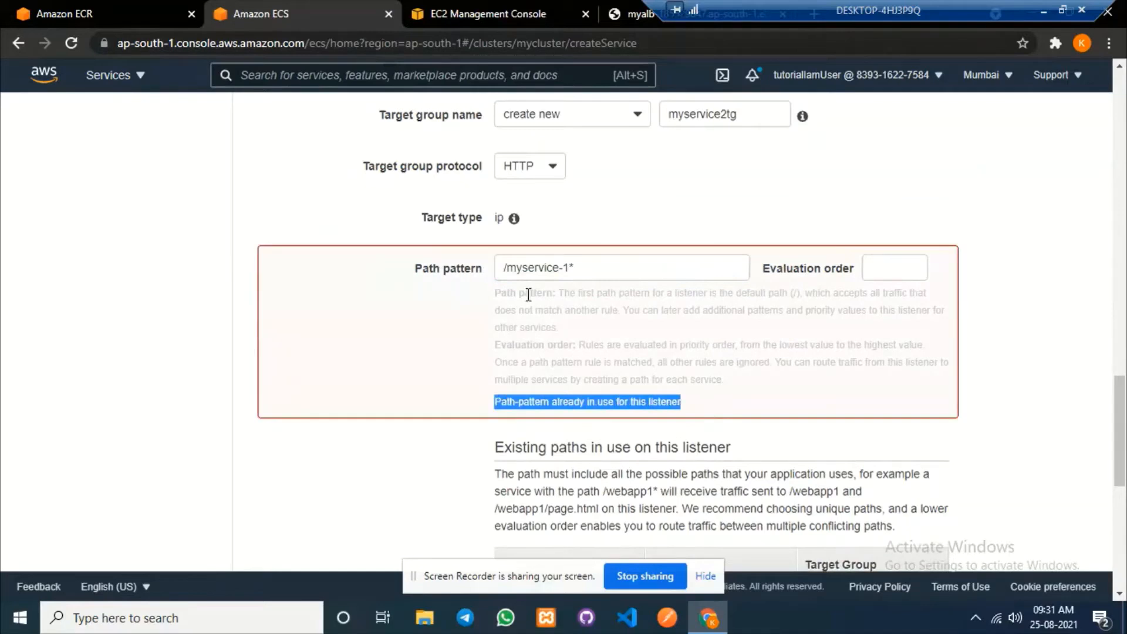
left_click(695, 408)
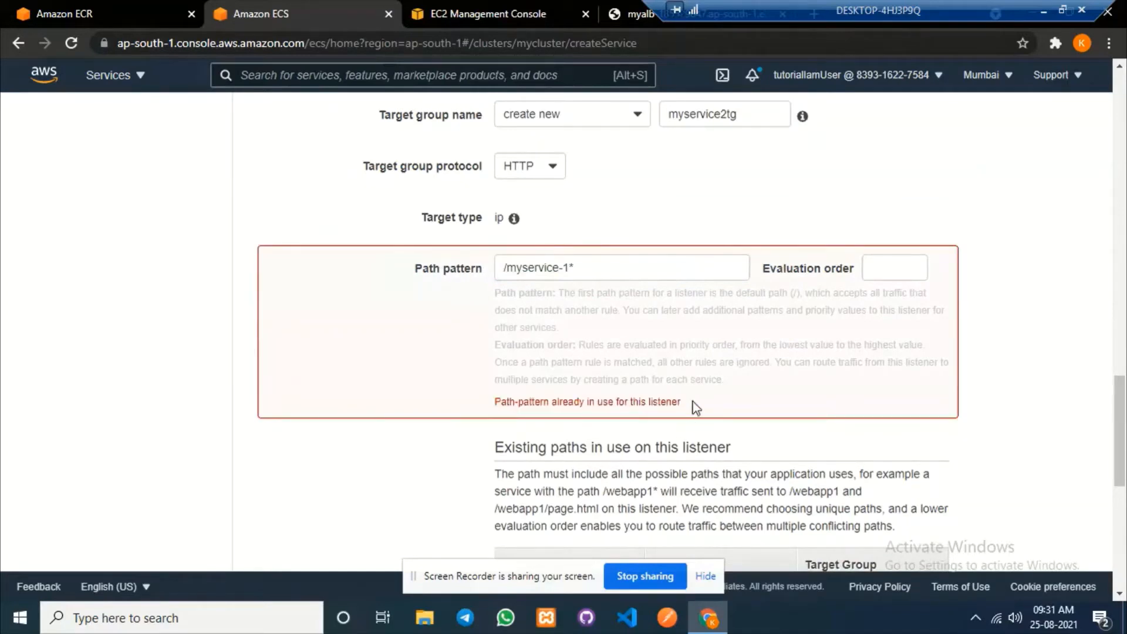
left_click(568, 268)
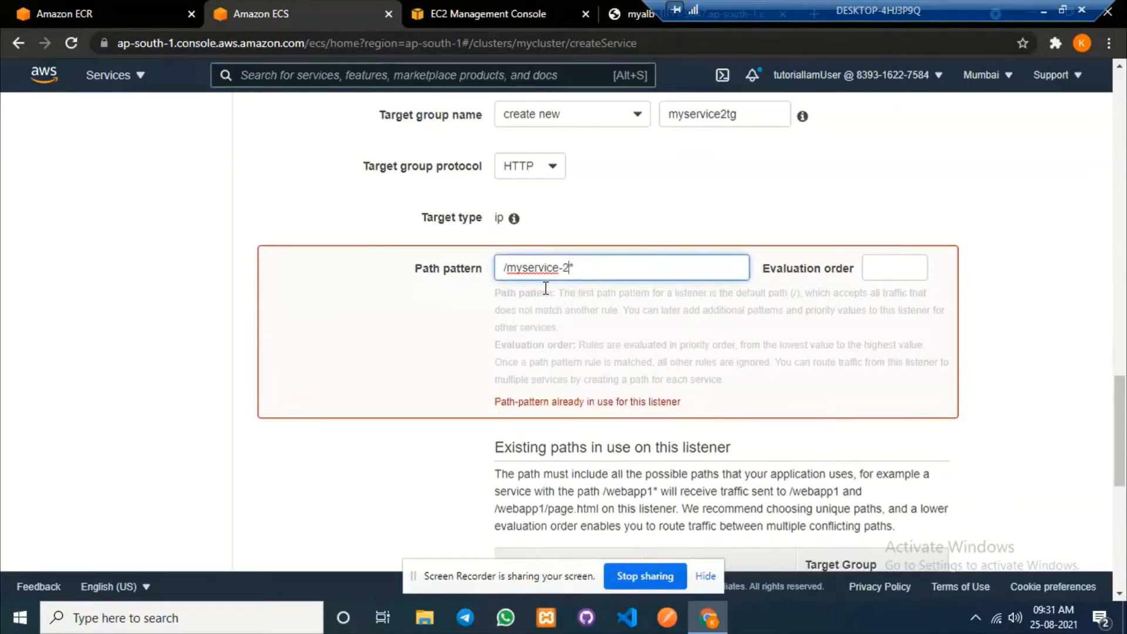
left_click(1086, 364)
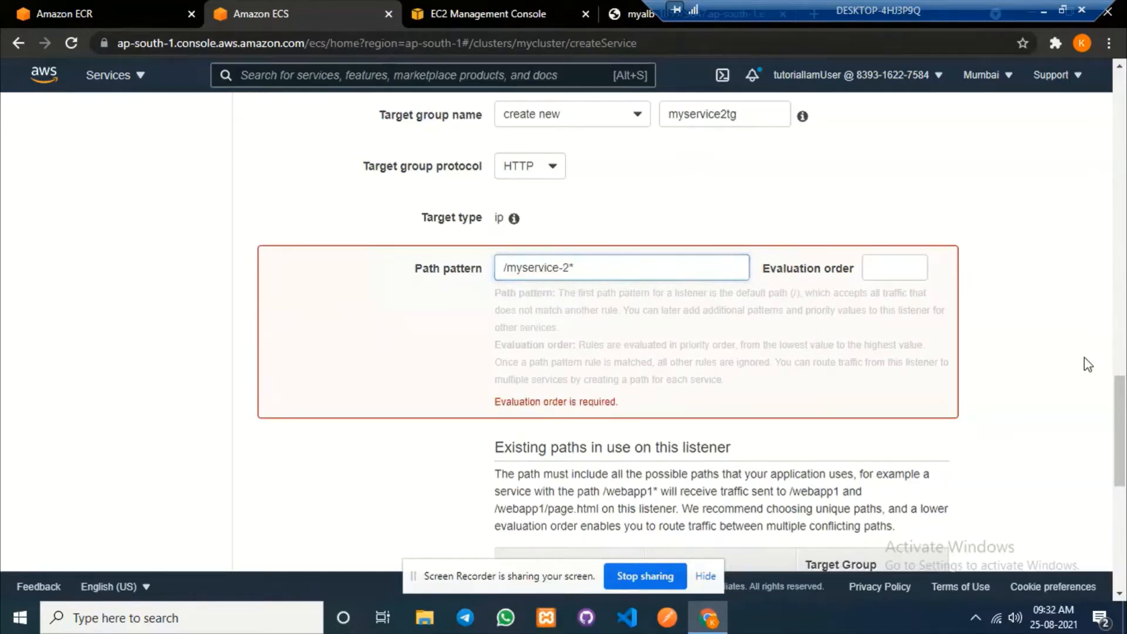
Give the new listener rule evaluation order 2.
scroll(1030, 367, "down", 4)
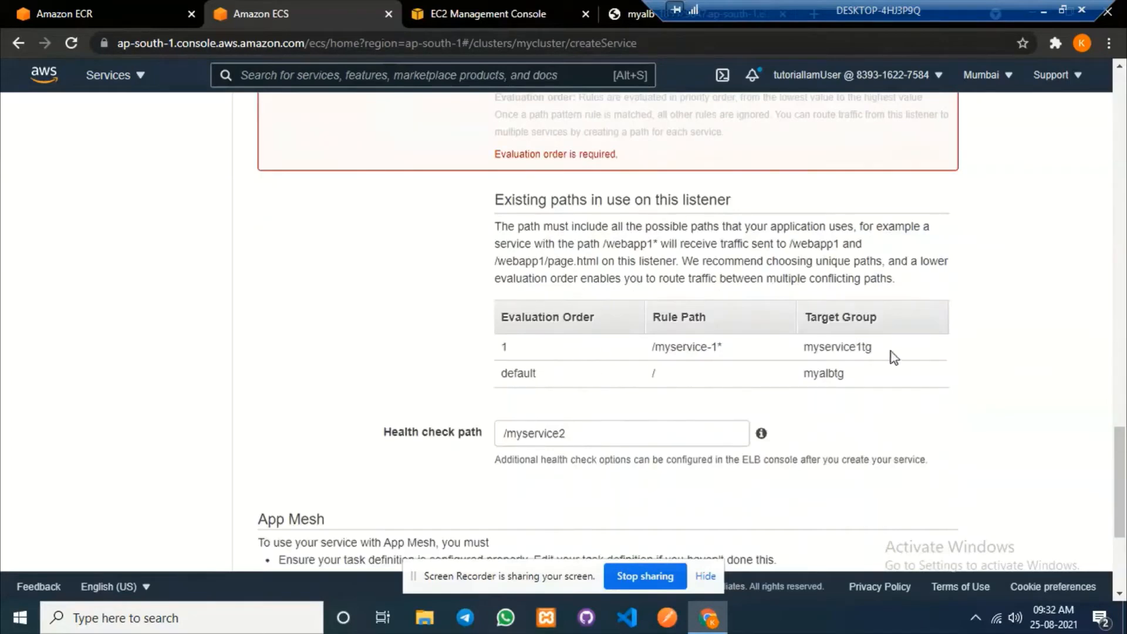
double_click(504, 346)
scroll(765, 405, "up", 4)
left_click(893, 267)
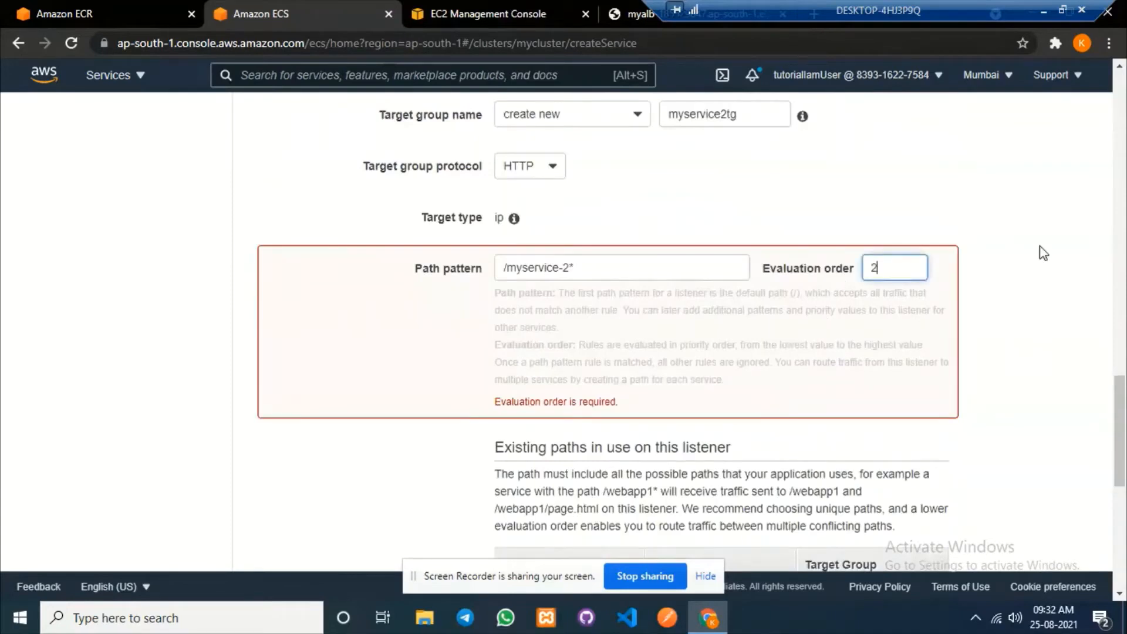
type("2")
scroll(1045, 293, "down", 7)
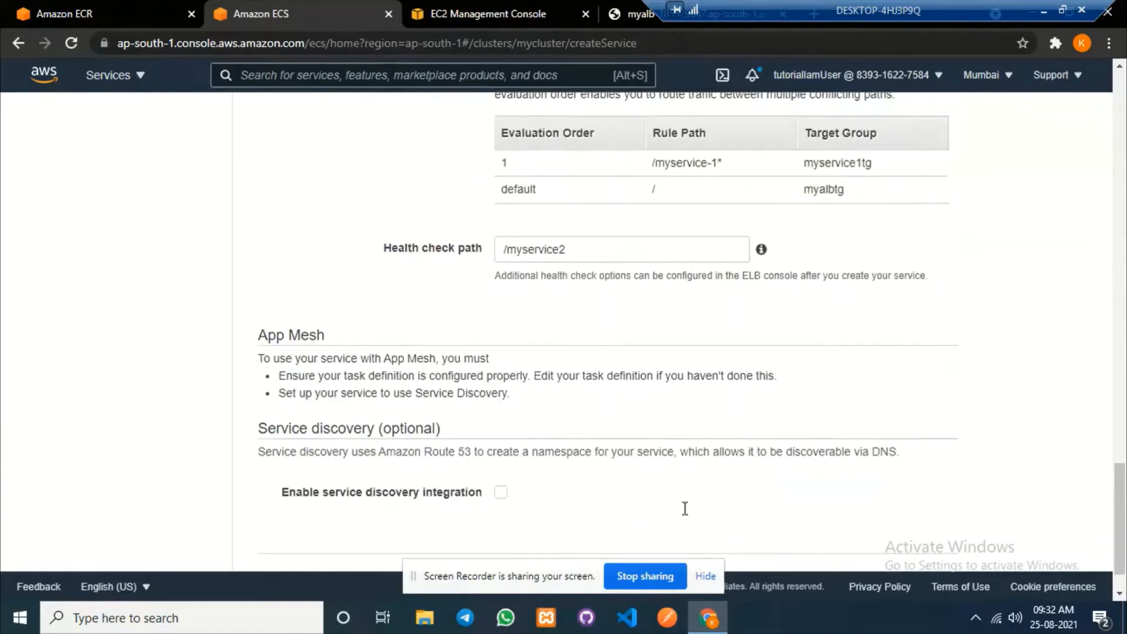
Copy the route path from line 6 of routes.js in VS Code for the health check.
left_click(632, 628)
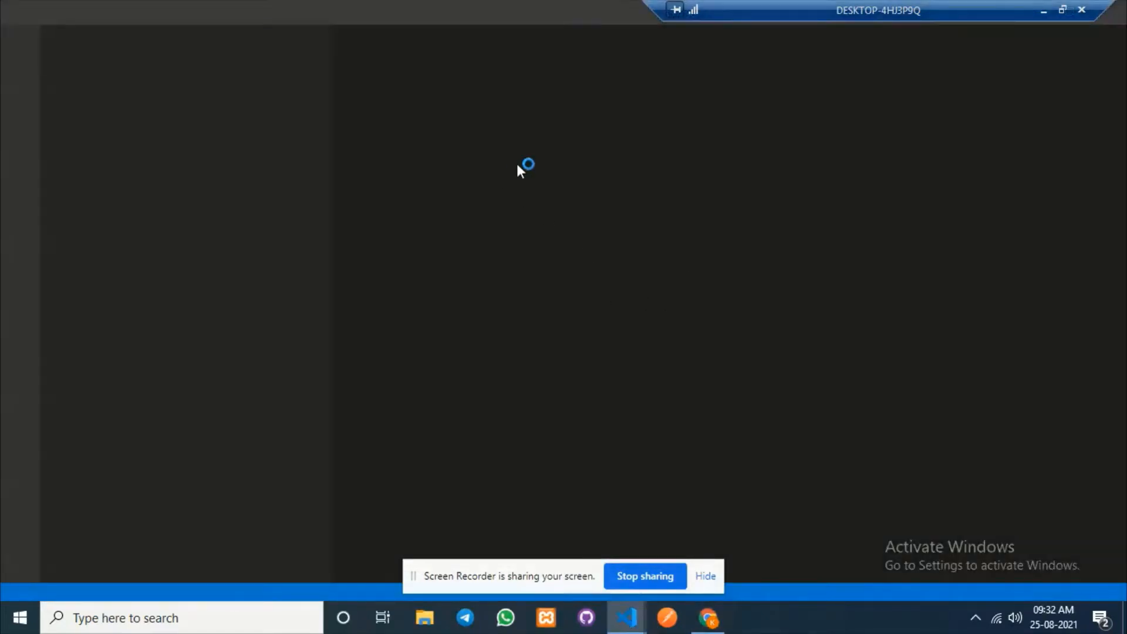
mouse_move(625, 629)
left_click(573, 514)
left_click(576, 176)
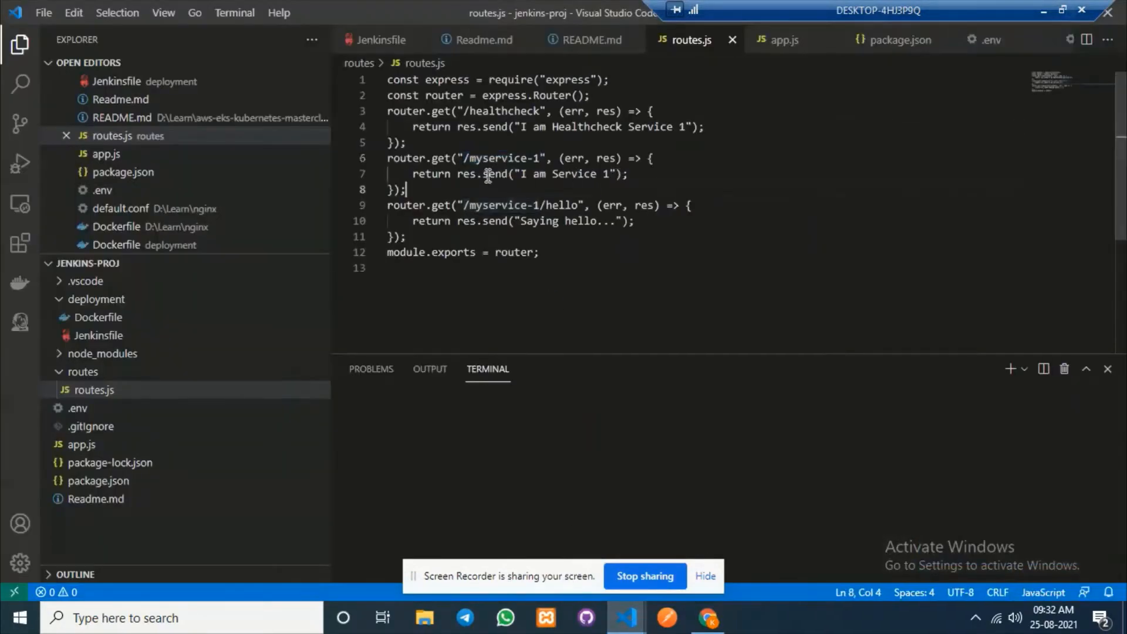
left_click_drag(463, 159, 540, 158)
key("ctrl+c")
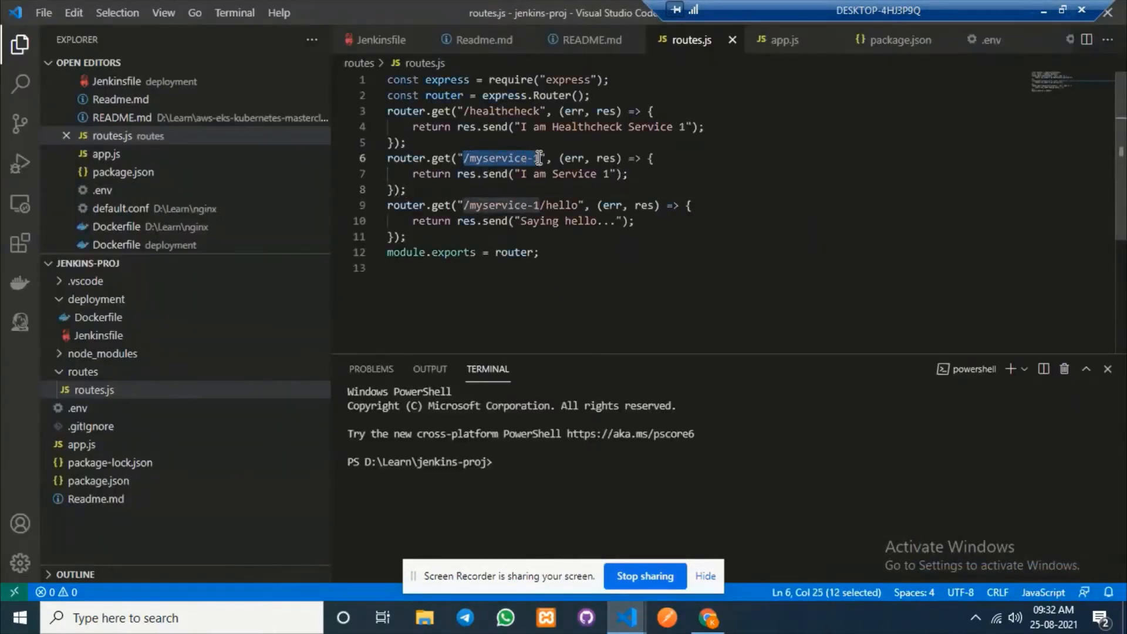
left_click(707, 617)
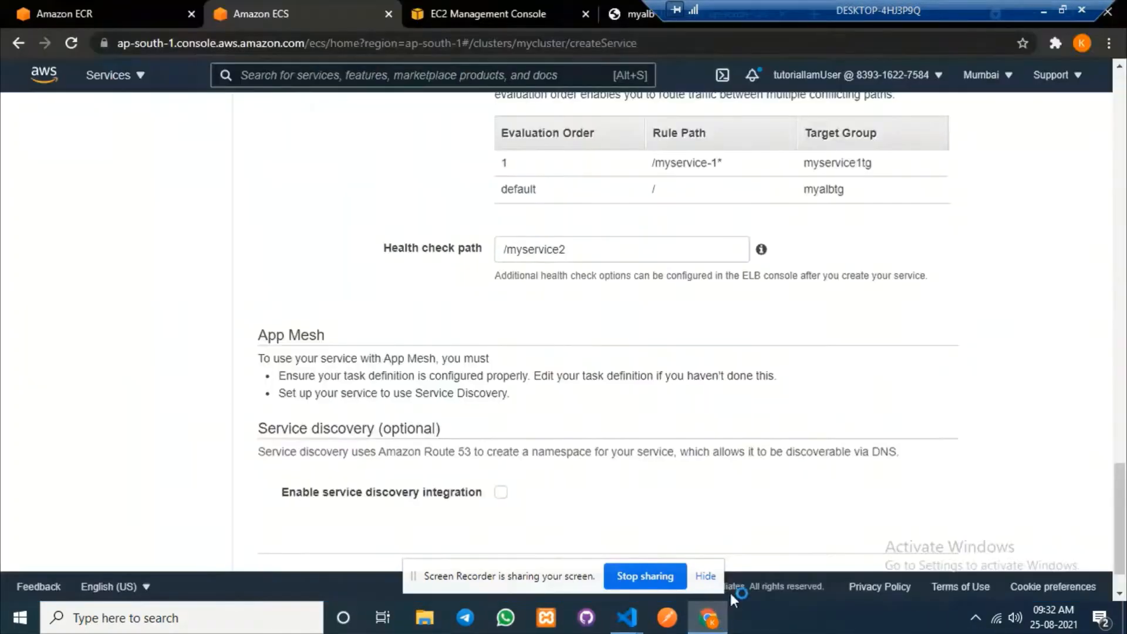
Set the health check path to /myservice-1, skip auto scaling and create myservice2.
left_click_drag(505, 249, 591, 249)
key("ctrl+v")
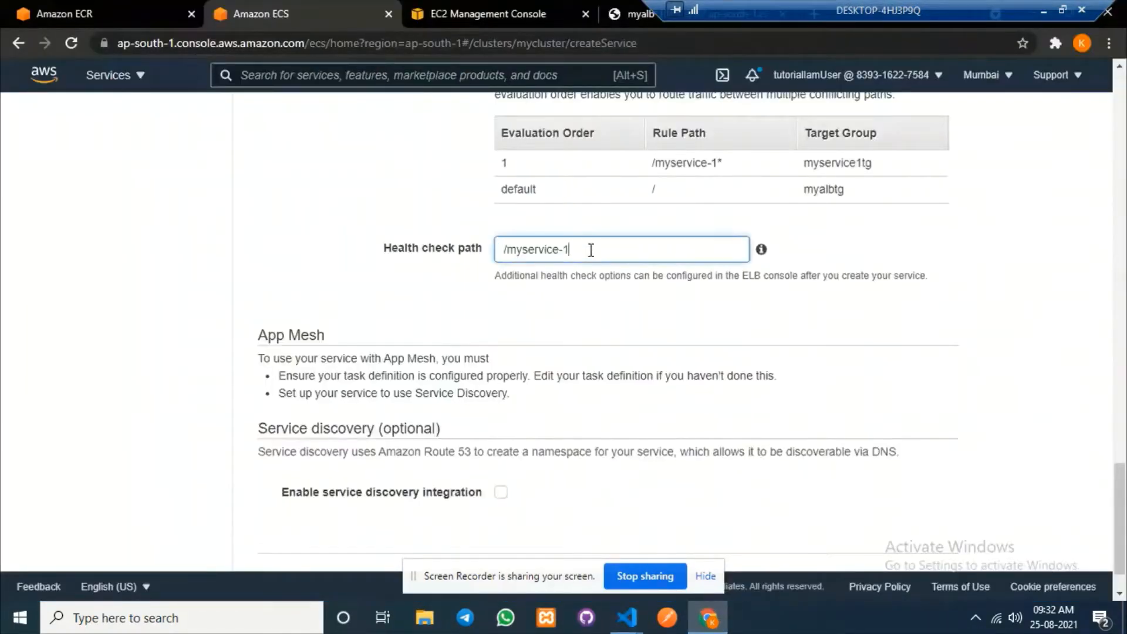
scroll(947, 377, "down", 1)
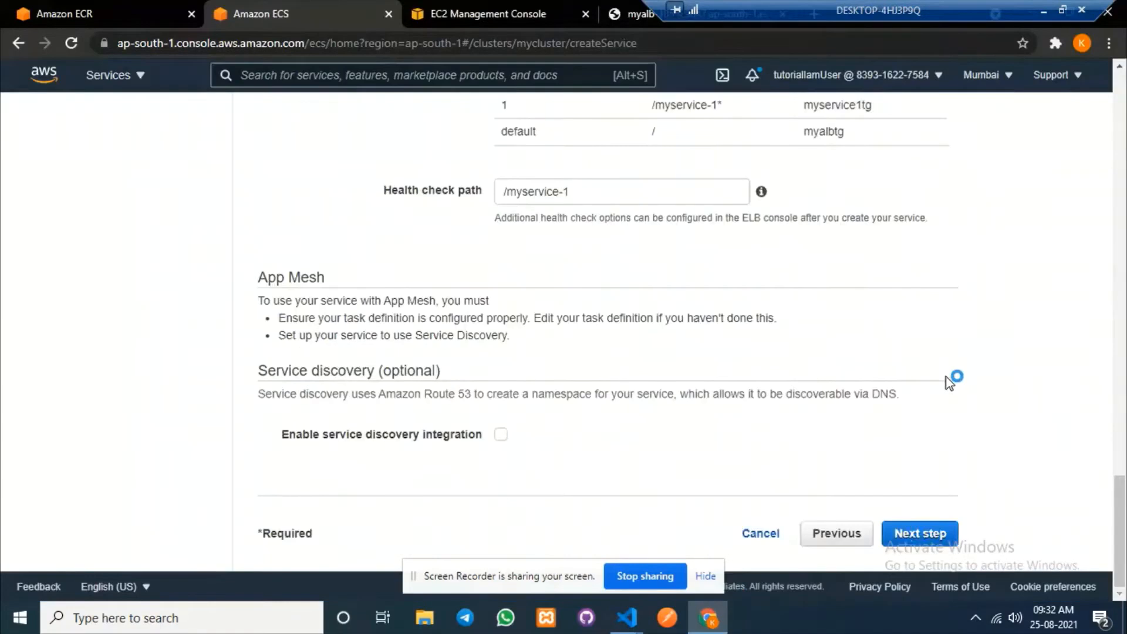
left_click(917, 533)
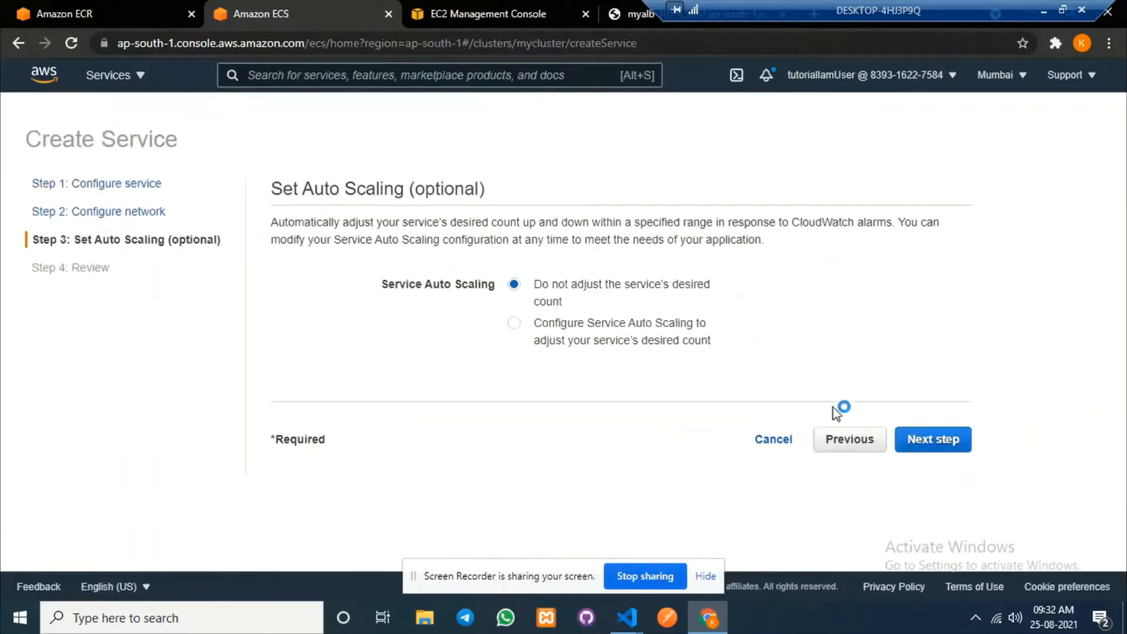
left_click(931, 439)
scroll(906, 410, "down", 10)
left_click(934, 533)
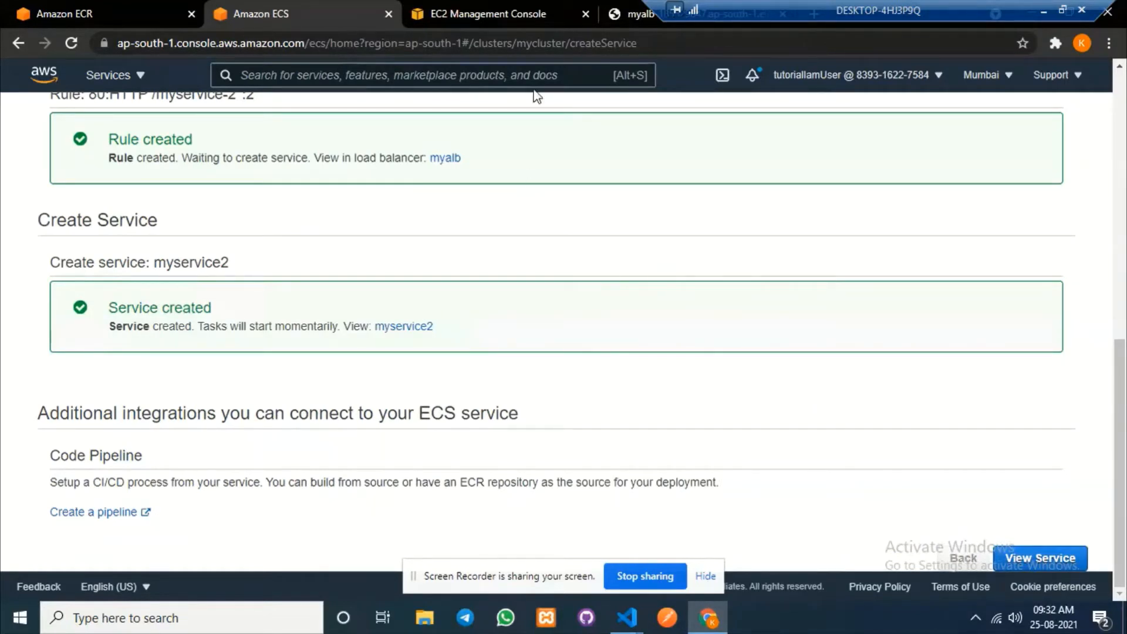
left_click(451, 7)
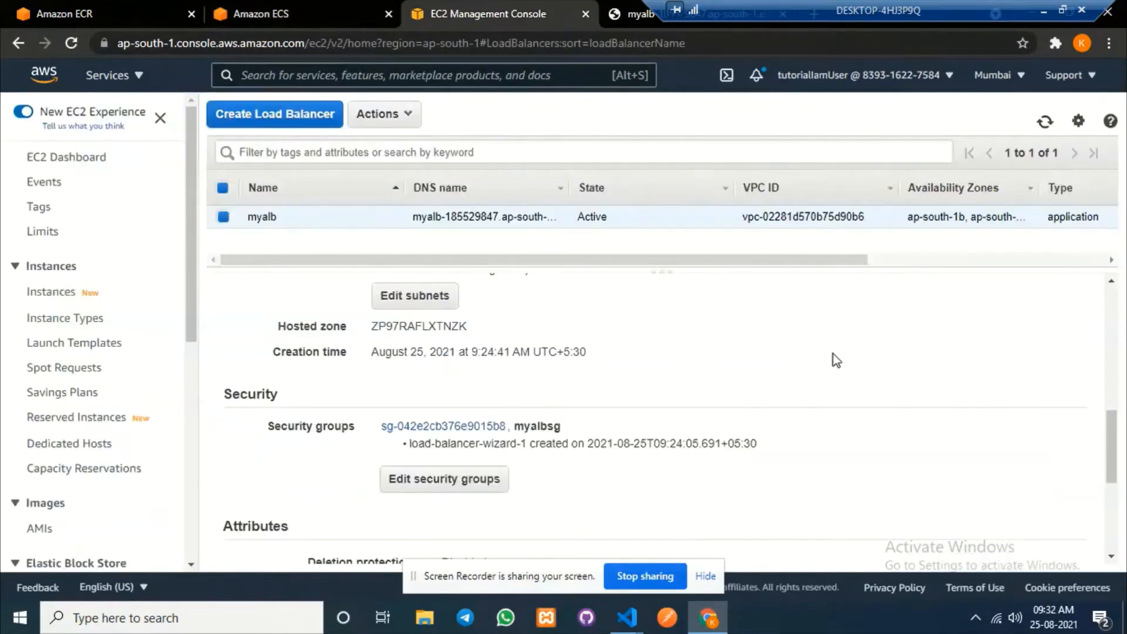
Open the rules of myalb's HTTP:80 listener and locate rule 2's /myservice-2* path.
scroll(847, 362, "up", 8)
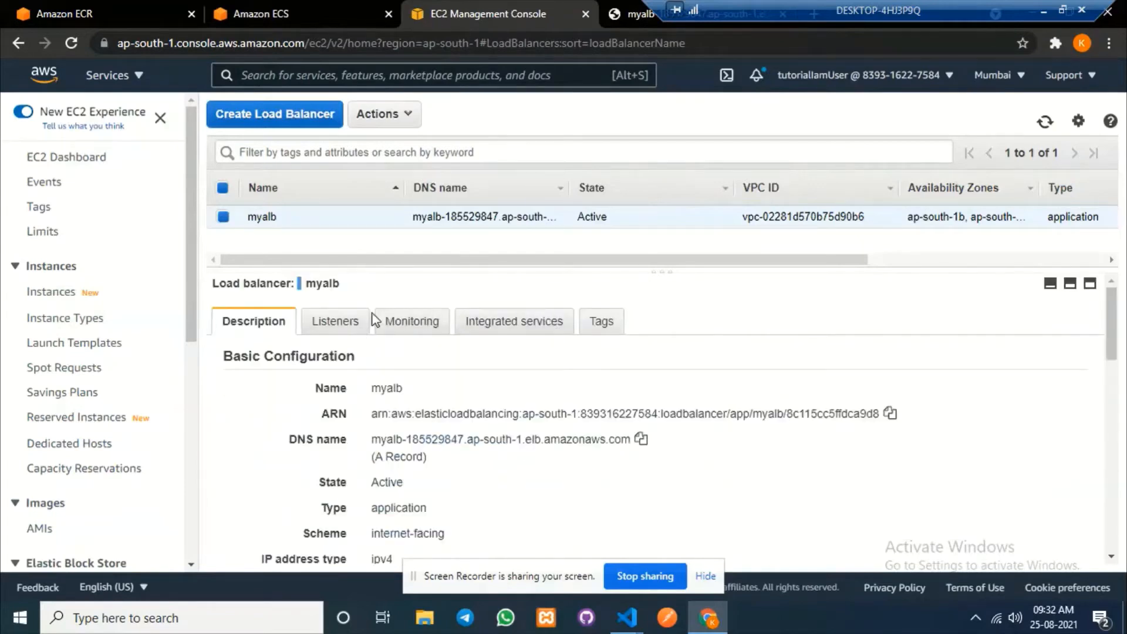
left_click(331, 323)
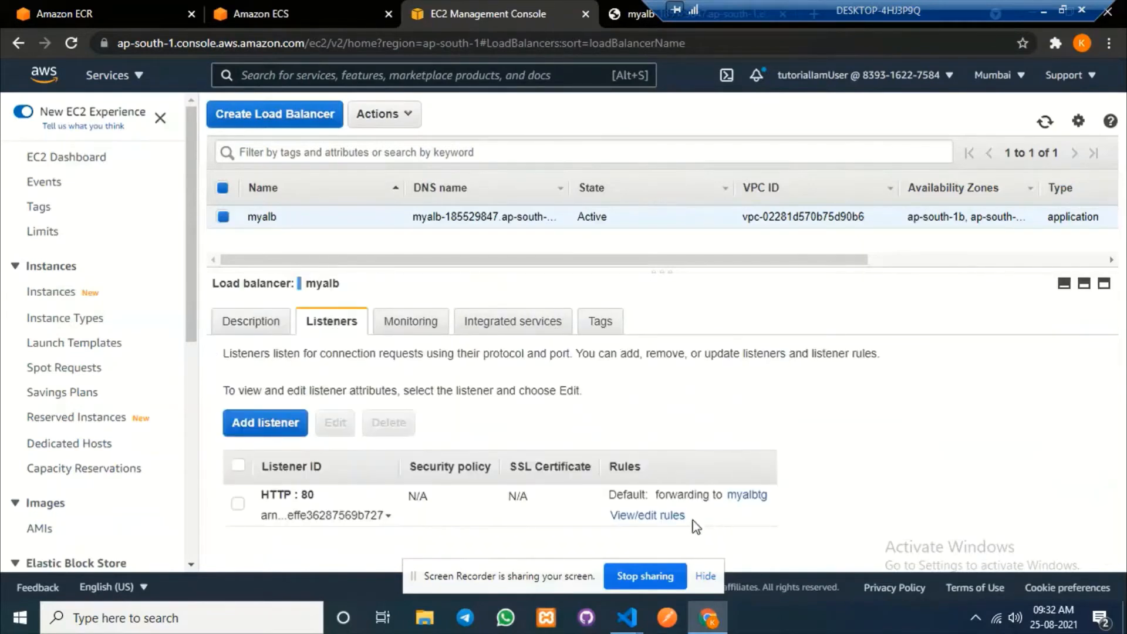
left_click(662, 520)
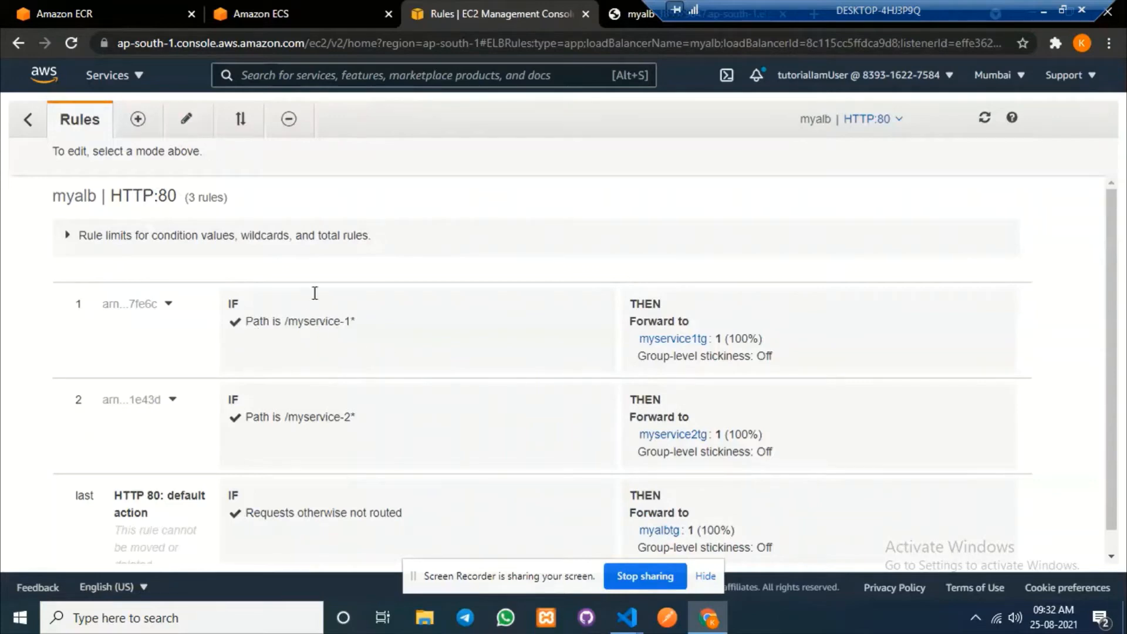
left_click_drag(286, 418, 359, 423)
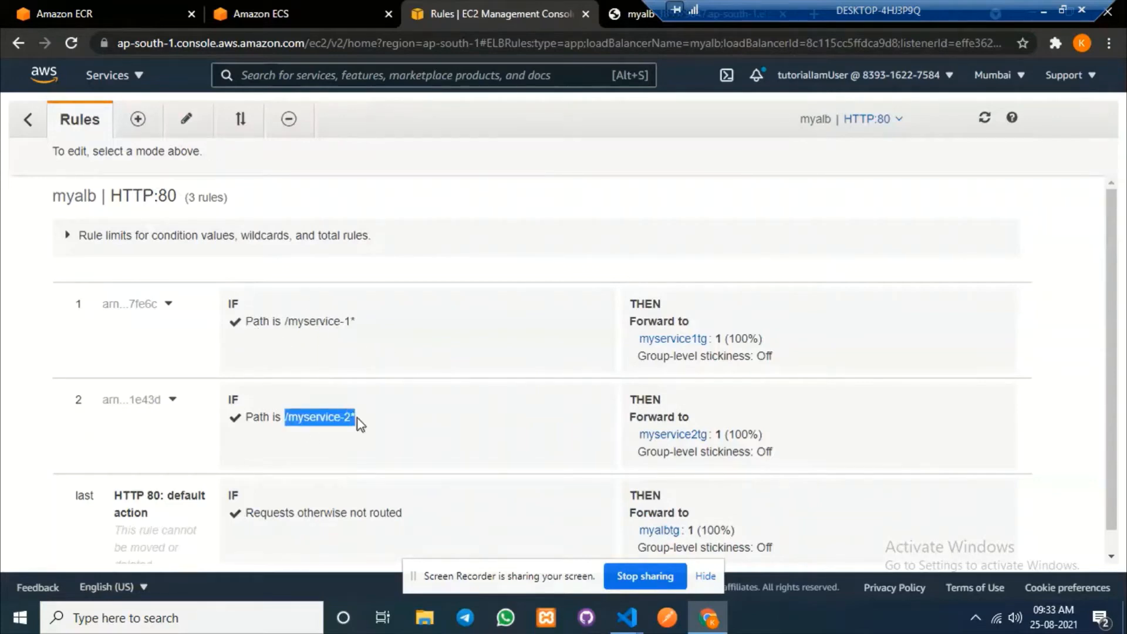
left_click(385, 422)
Change rule 2's path condition to /myservice-1* and save the rule.
left_click(185, 118)
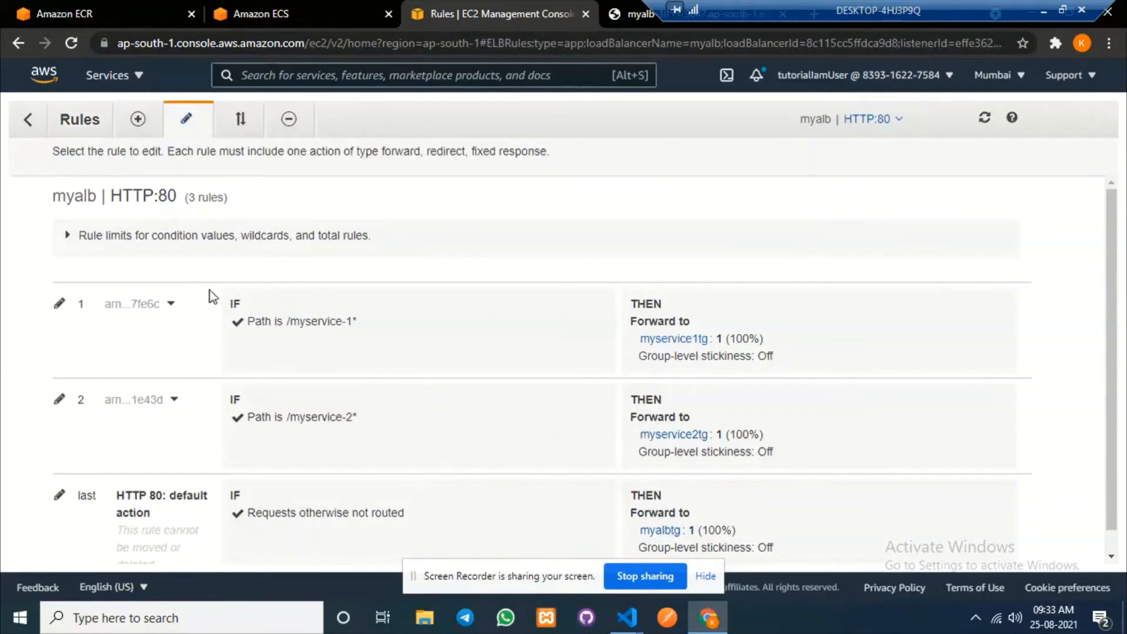
left_click(59, 399)
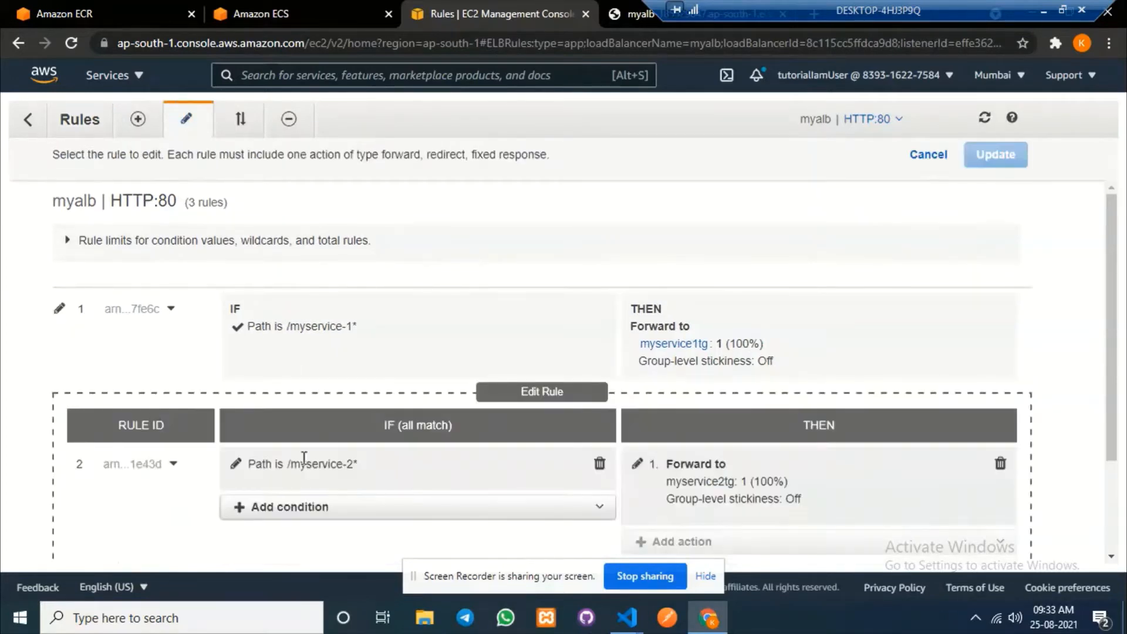
left_click(235, 465)
left_click(320, 497)
key("BackSpace")
type("1")
scroll(281, 372, "down", 3)
left_click(418, 373)
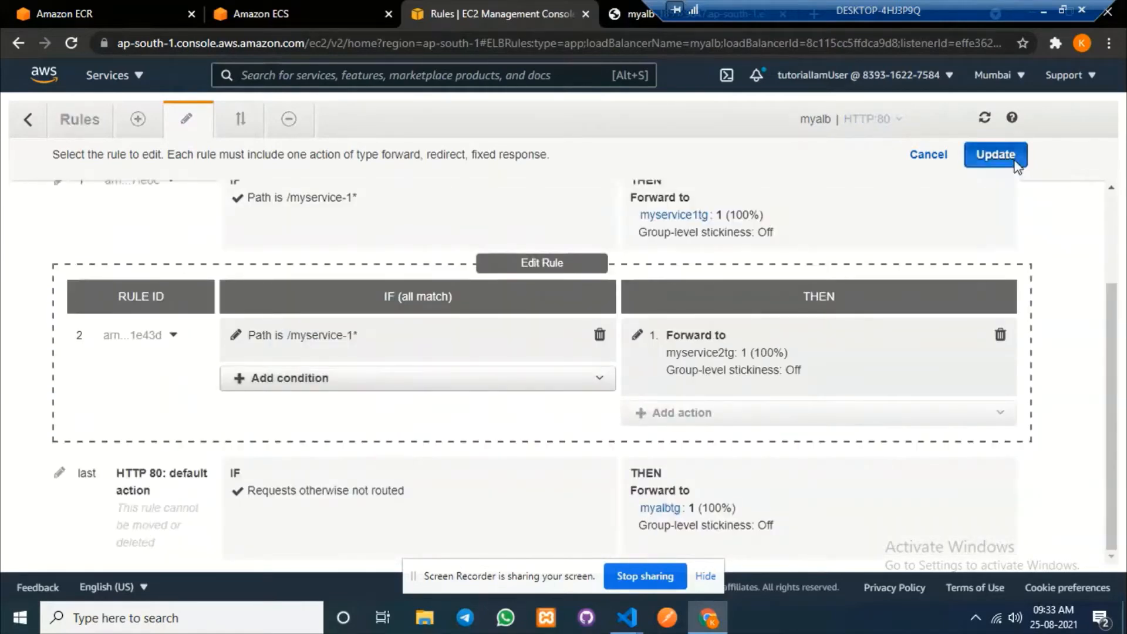
left_click(996, 154)
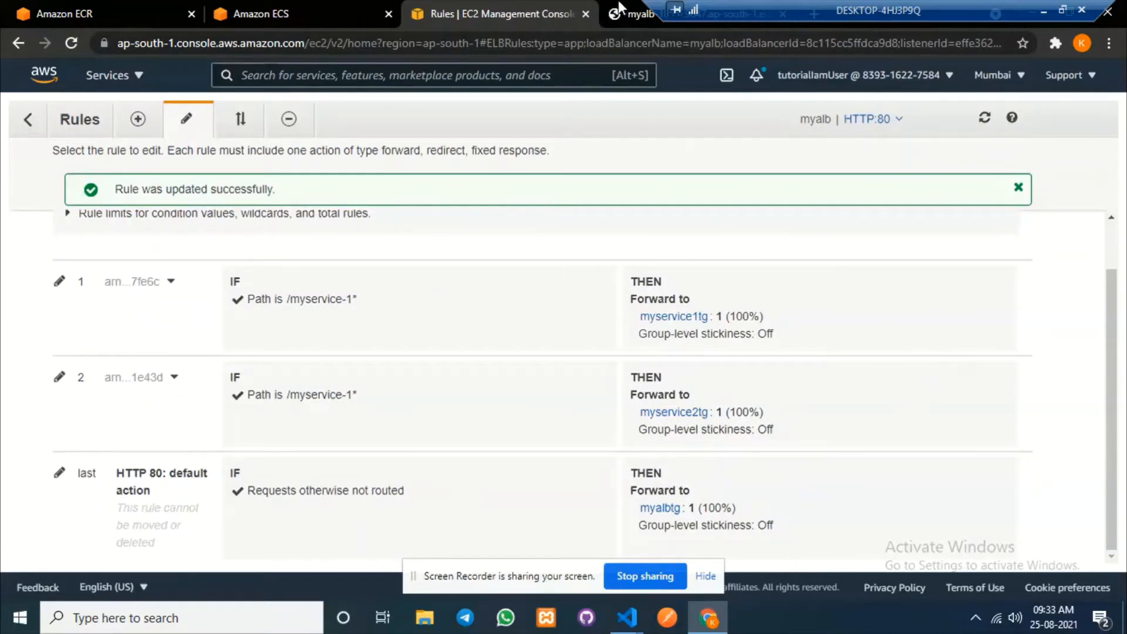
left_click(633, 13)
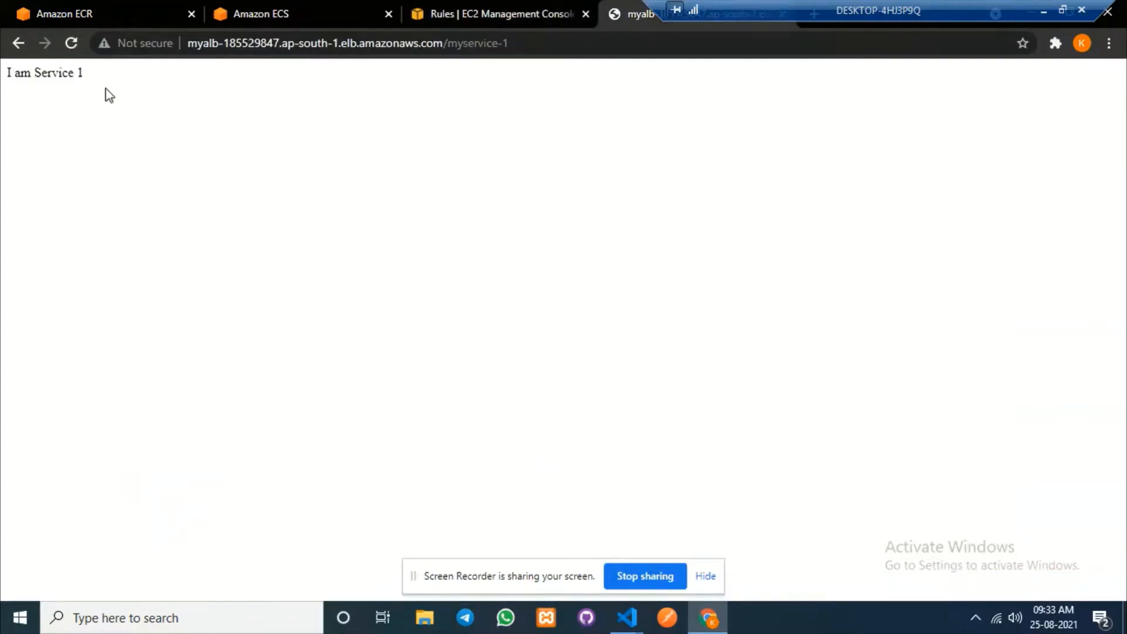
left_click(69, 43)
left_click_drag(83, 72, 7, 76)
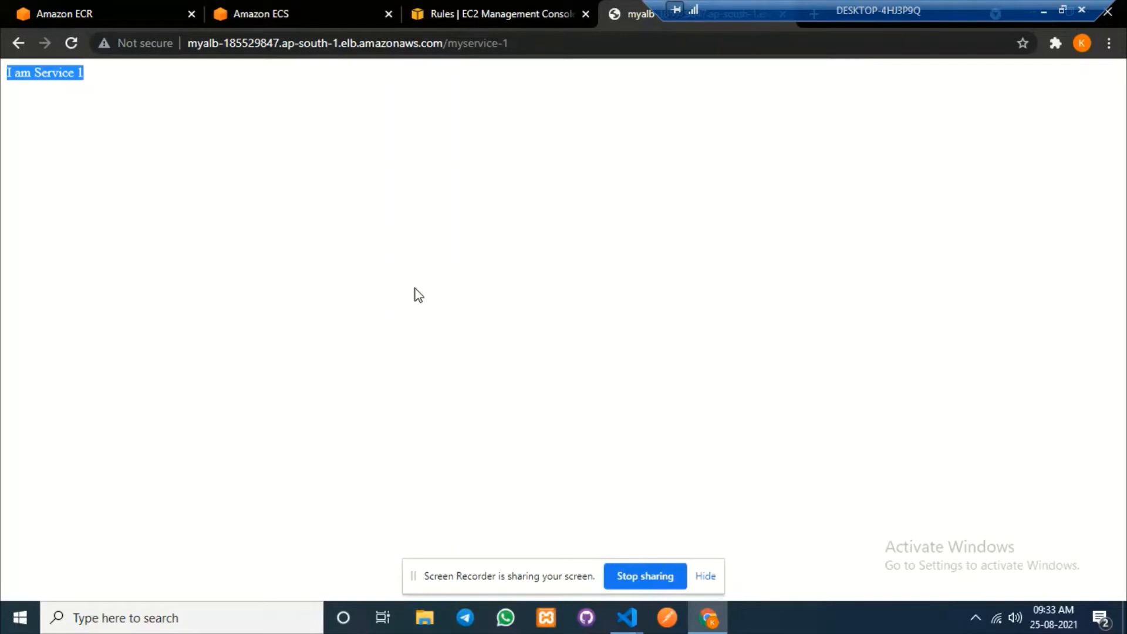
left_click(471, 13)
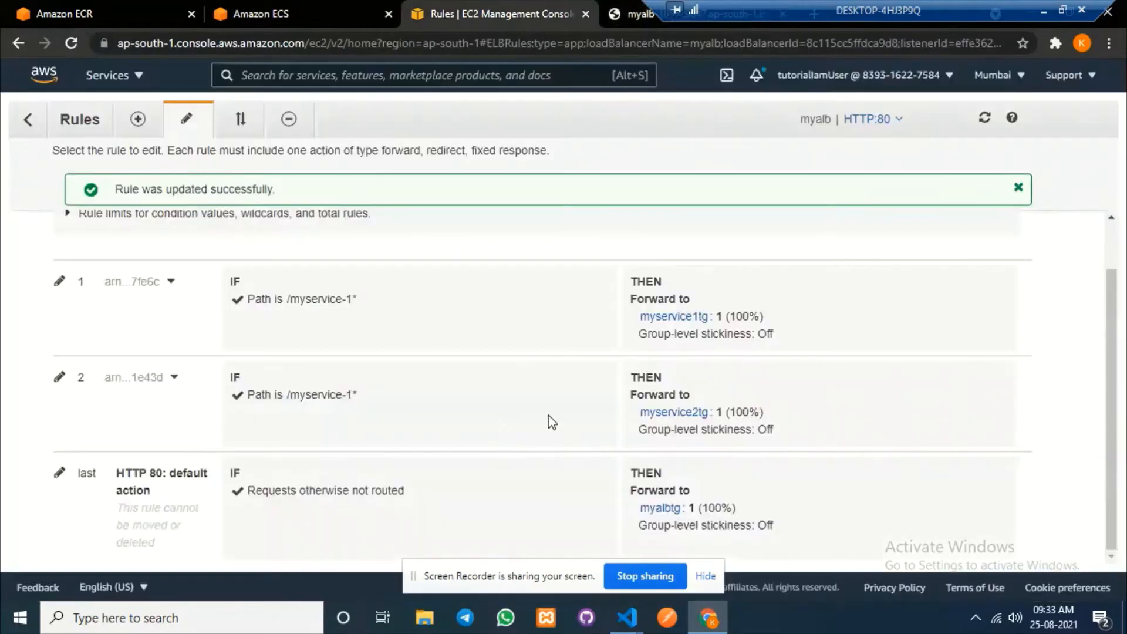
Move rule 2 to top priority and save the new rule order.
left_click(239, 128)
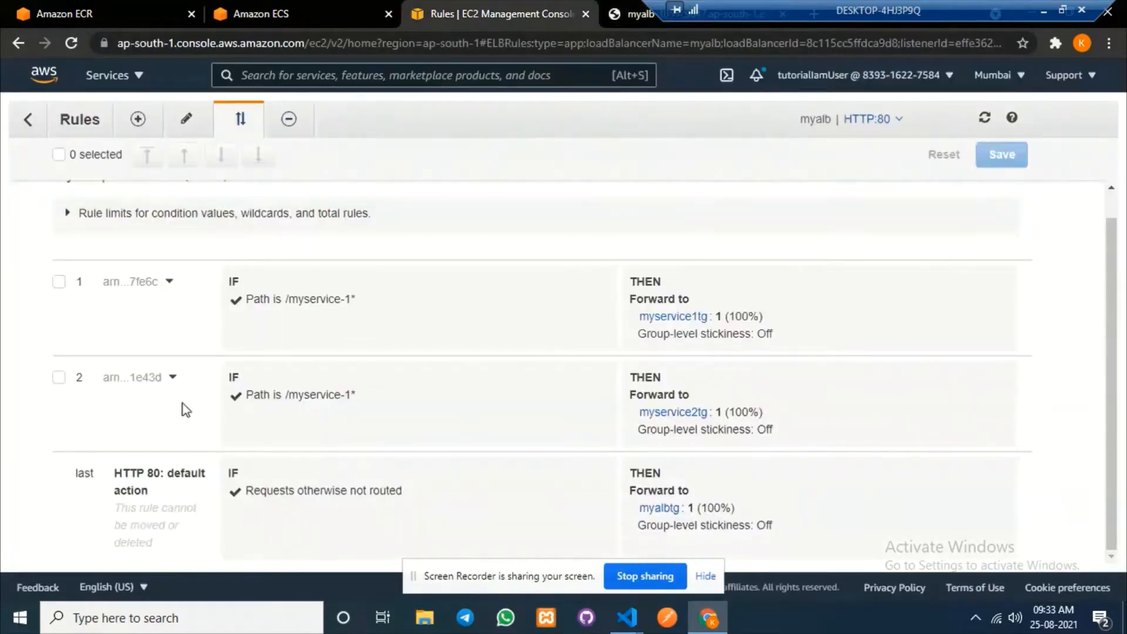
left_click_drag(776, 429, 65, 393)
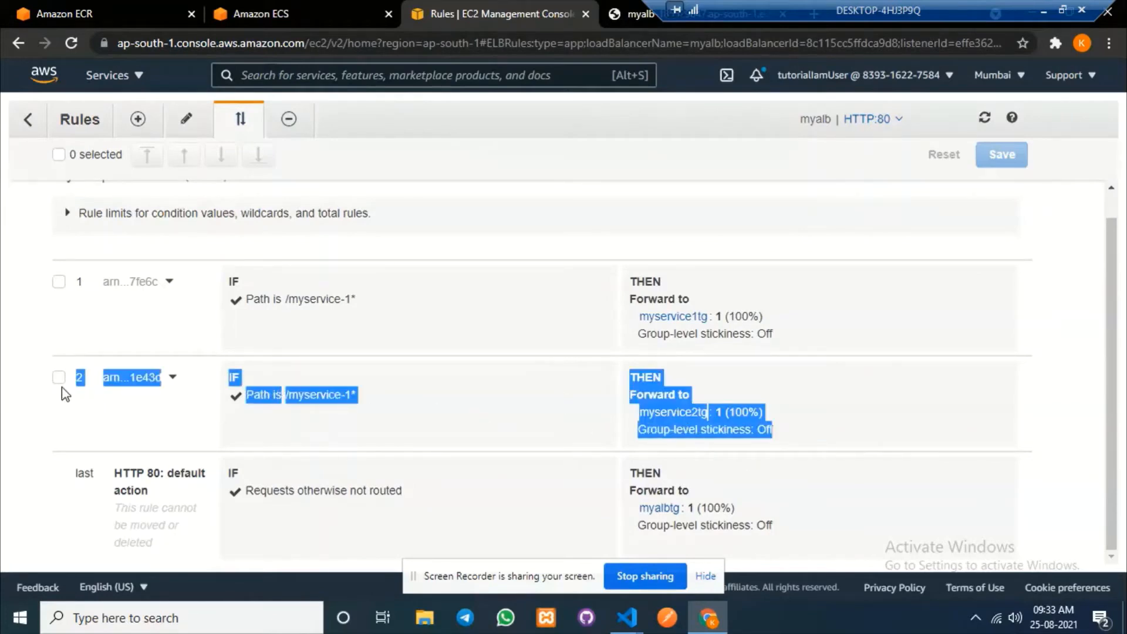
left_click_drag(863, 336, 181, 325)
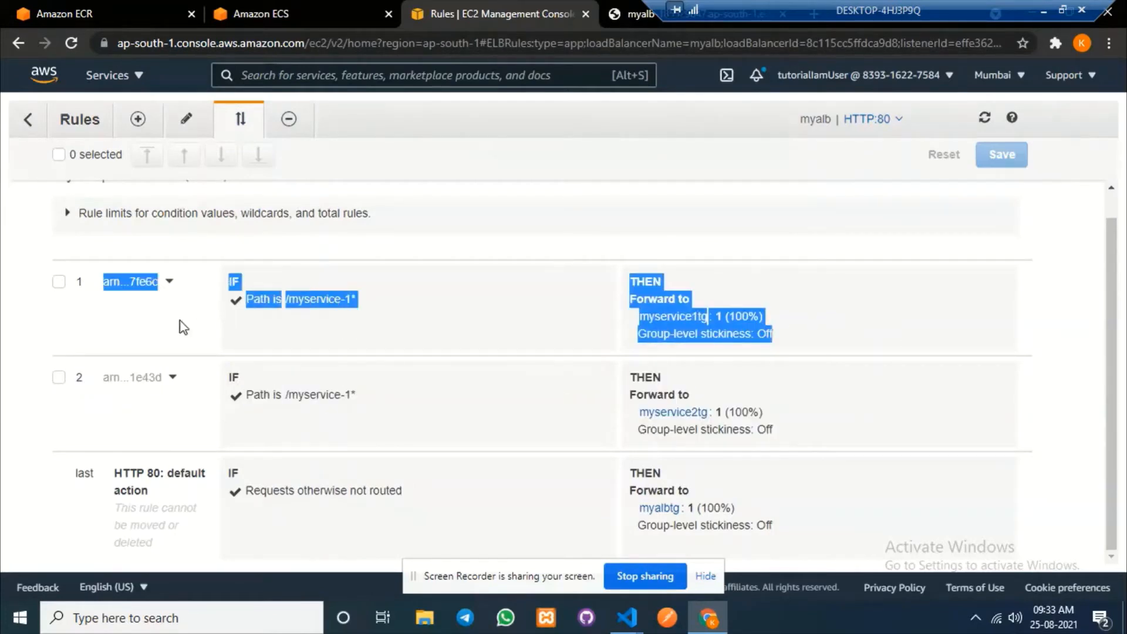
left_click(447, 320)
left_click(59, 376)
left_click(147, 155)
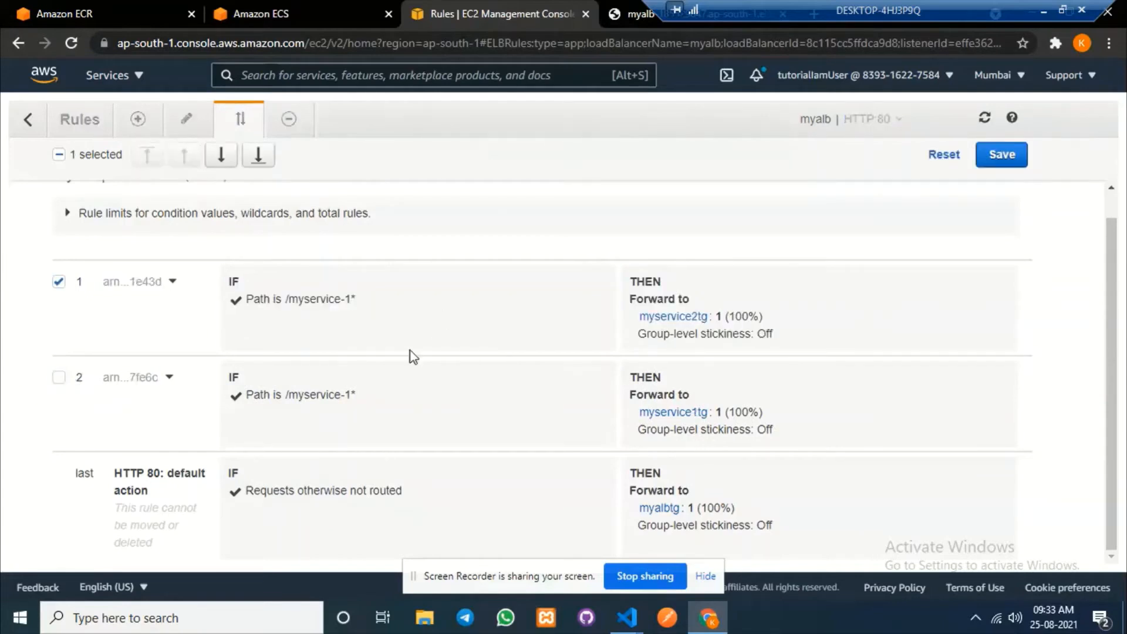
left_click(1011, 156)
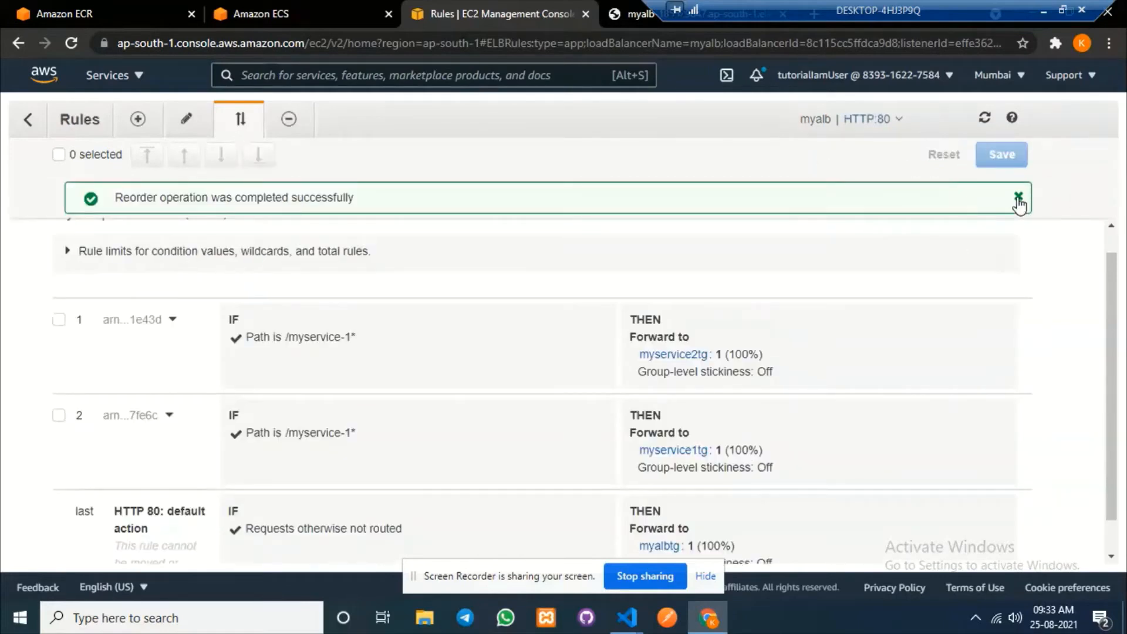
left_click(1019, 200)
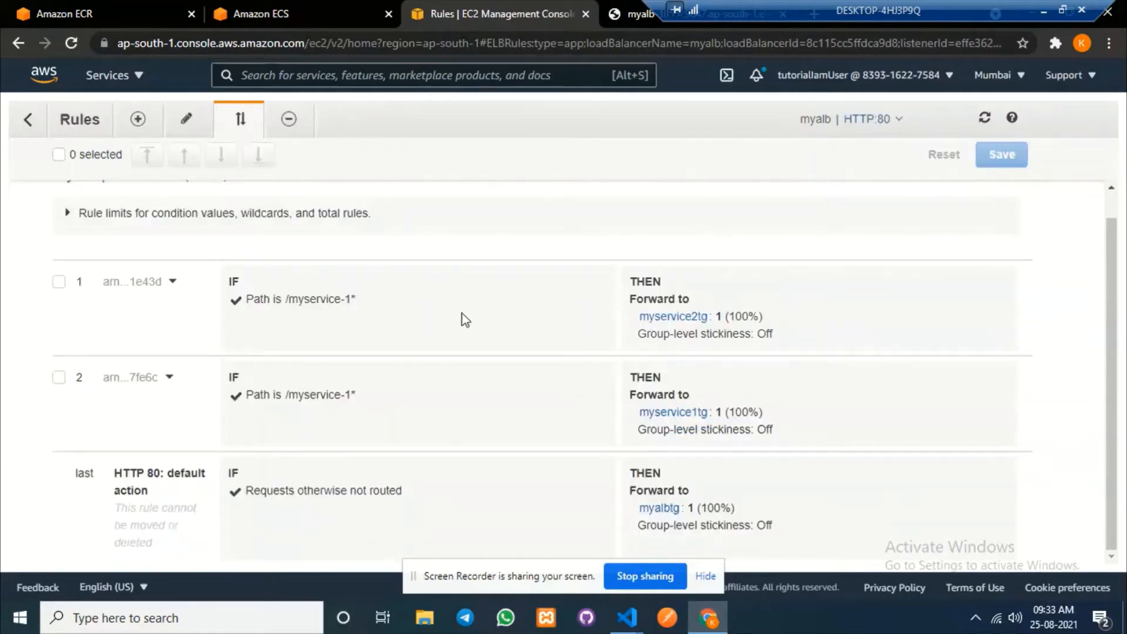
Confirm myservice2tg now heads the rules and reload /myservice-1 on the test page.
left_click_drag(800, 326, 473, 313)
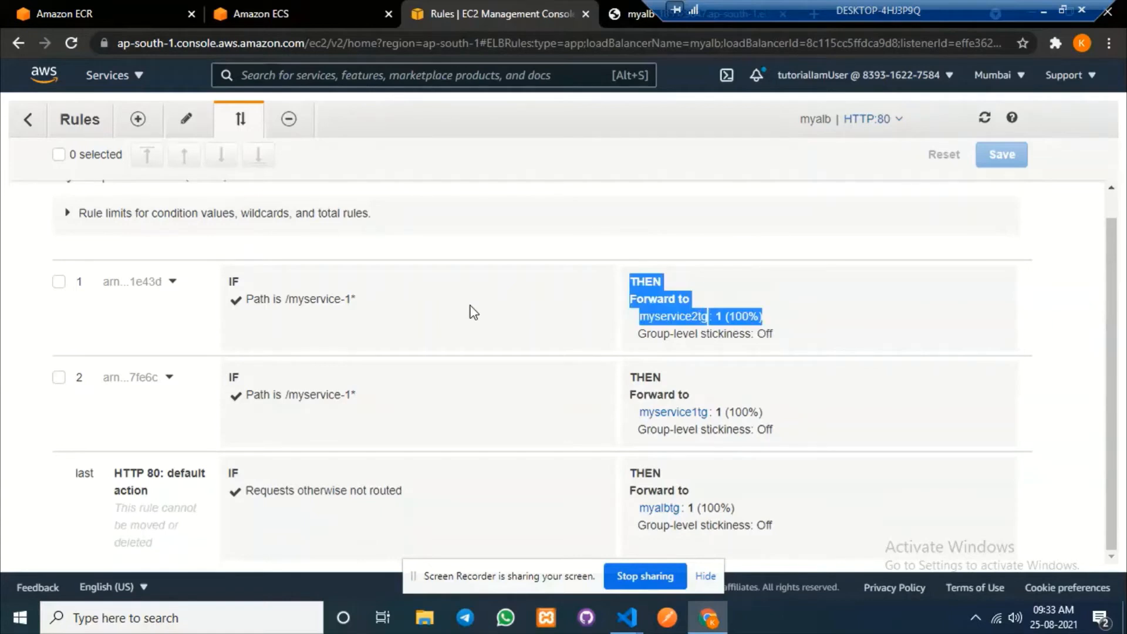
left_click_drag(774, 431, 658, 429)
left_click_drag(763, 317, 636, 313)
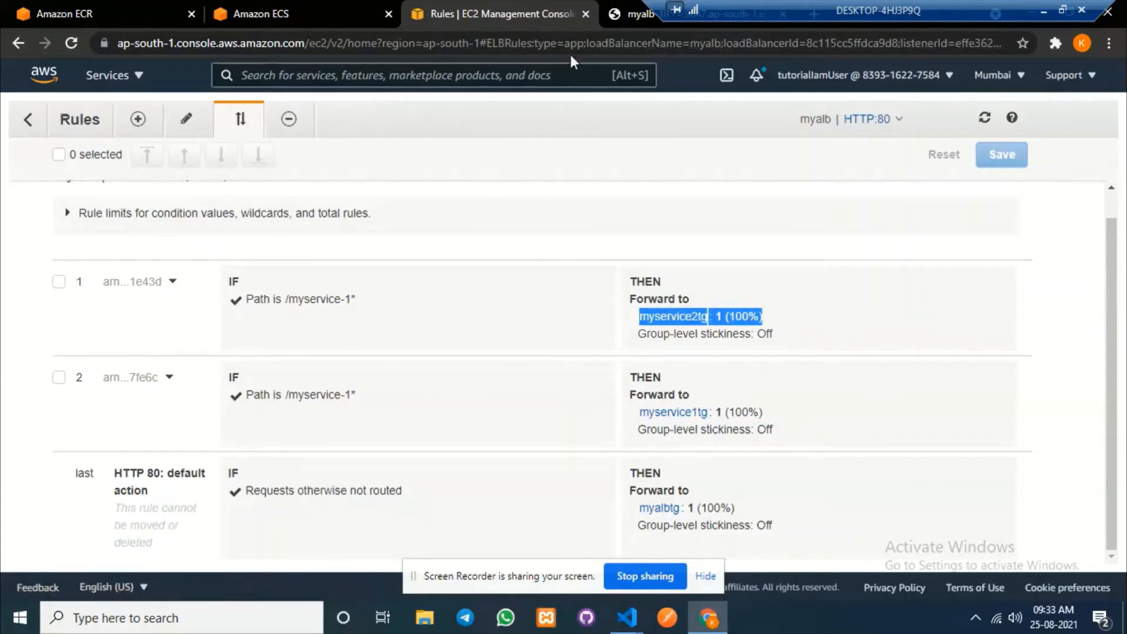
left_click(637, 13)
left_click(71, 43)
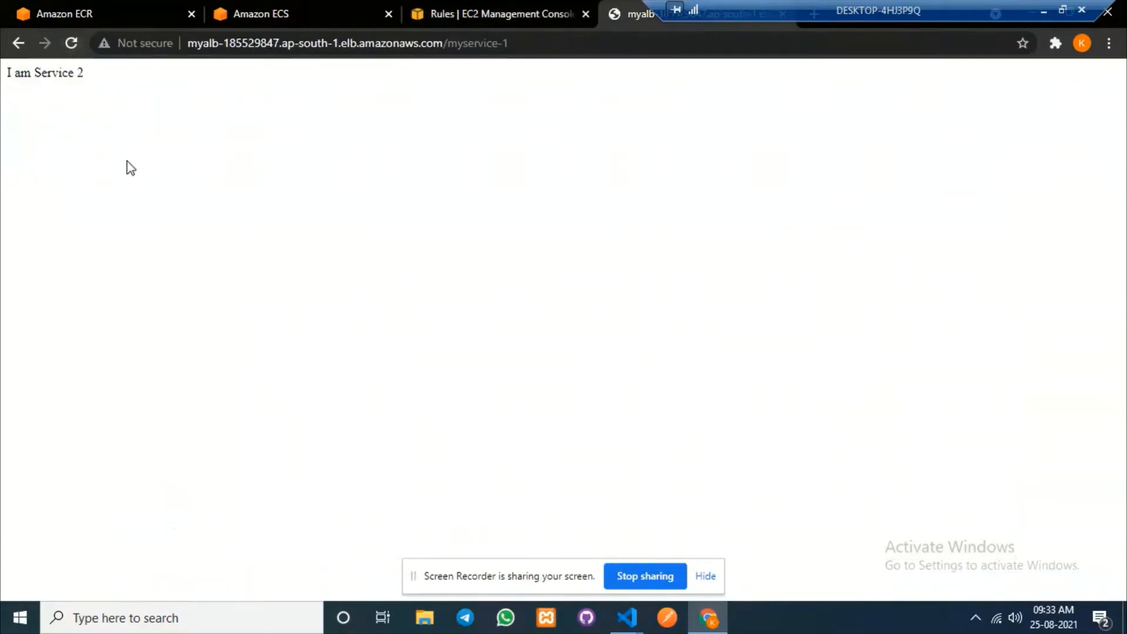
Note the I am Service 2 response, then return to the Amazon ECS launch status page.
left_click_drag(88, 73, 2, 75)
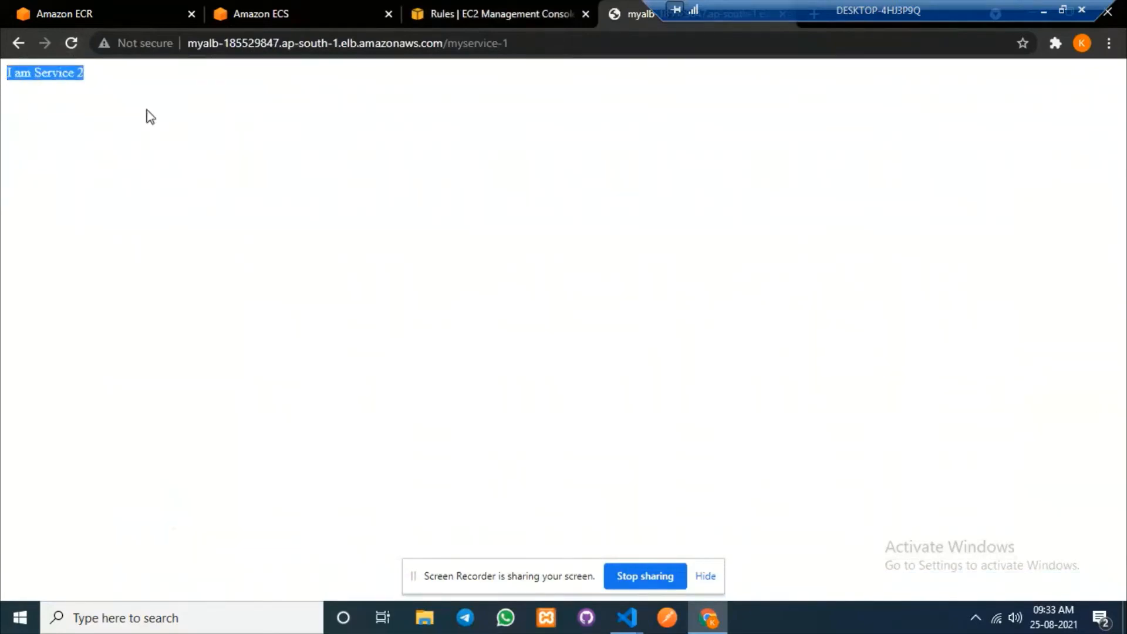
left_click(170, 90)
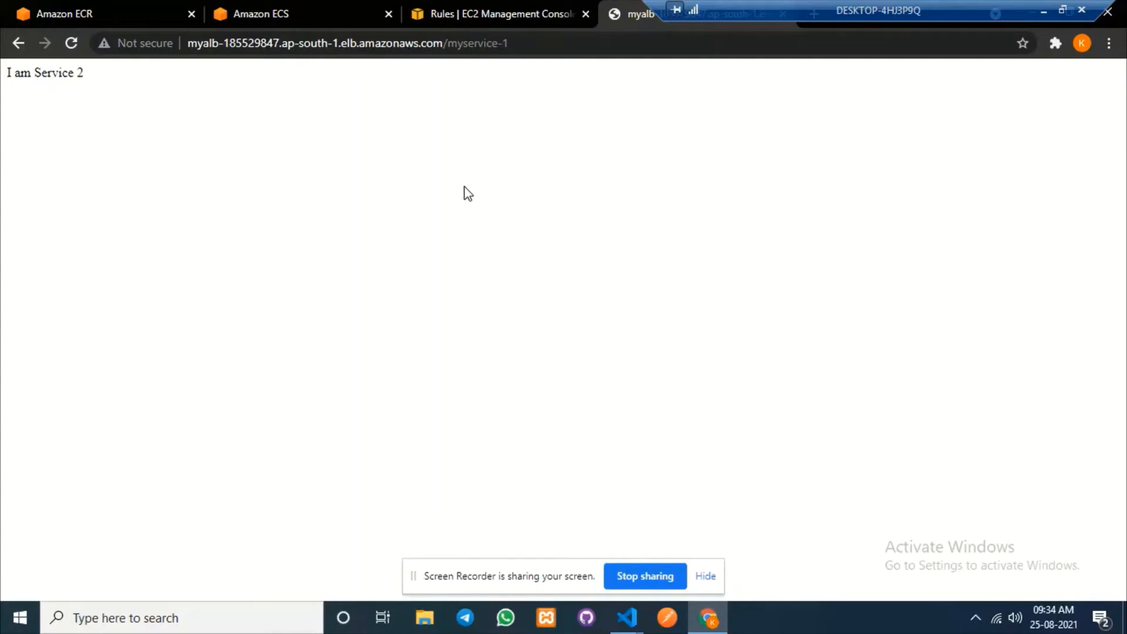
left_click(276, 13)
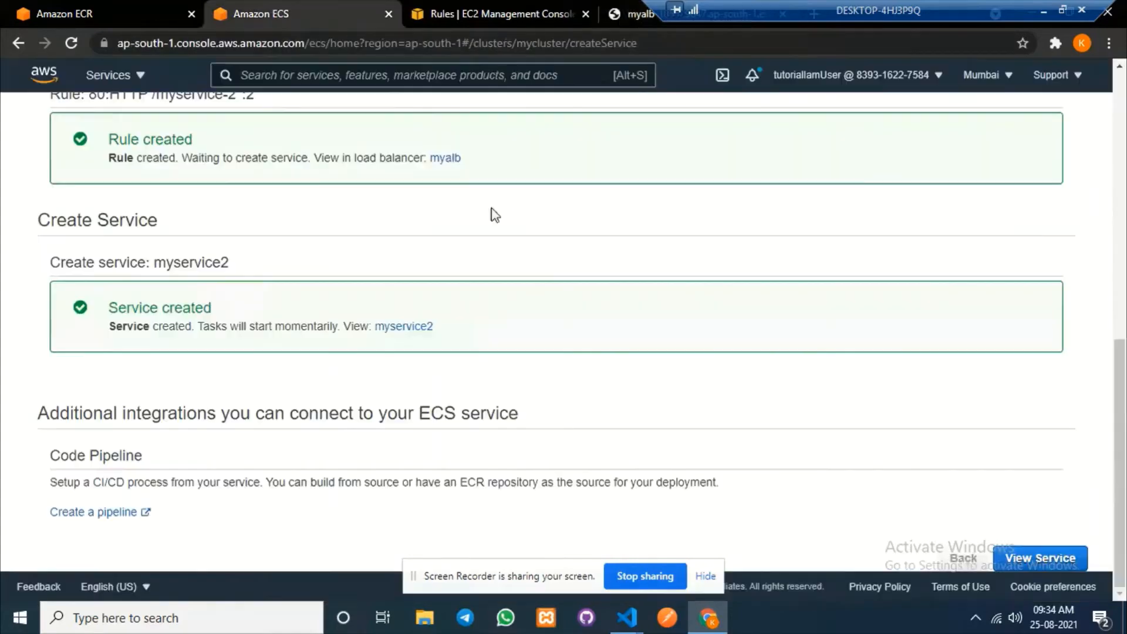
Find the running myservice2 task's public IP 3.108.6.227, then return to the load balancer list.
left_click(1039, 558)
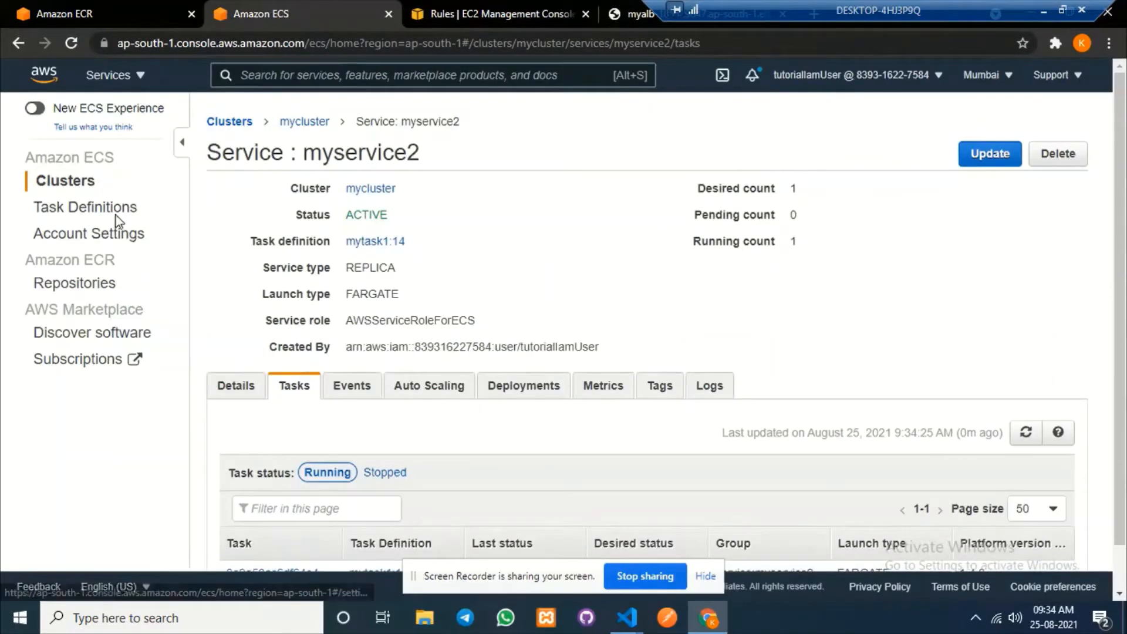
scroll(390, 410, "down", 1)
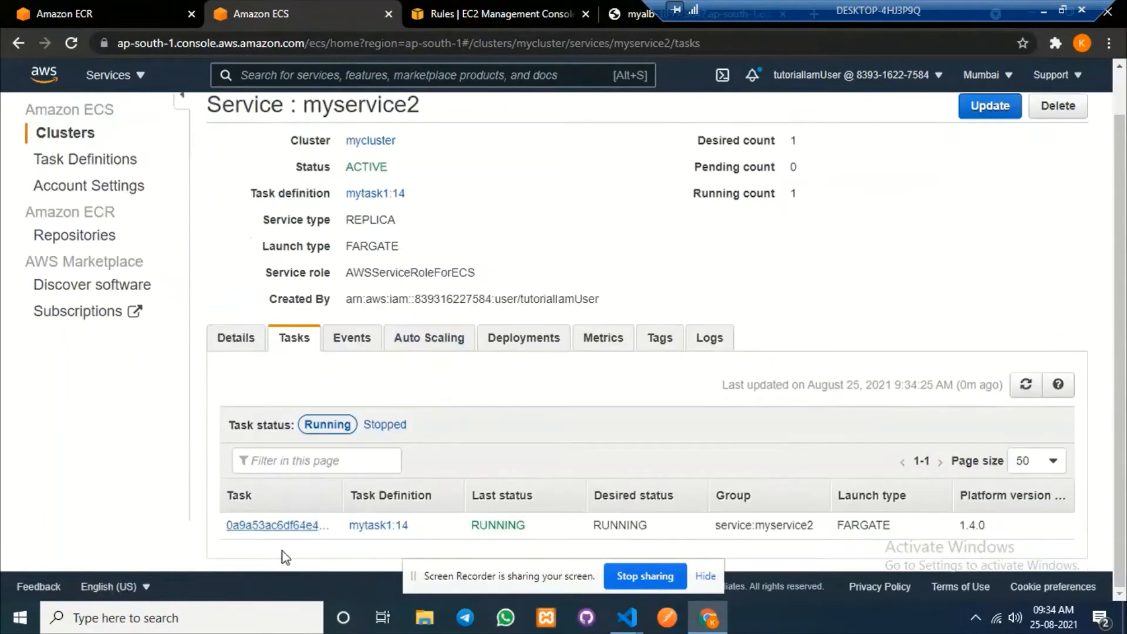
left_click(273, 526)
scroll(517, 376, "down", 5)
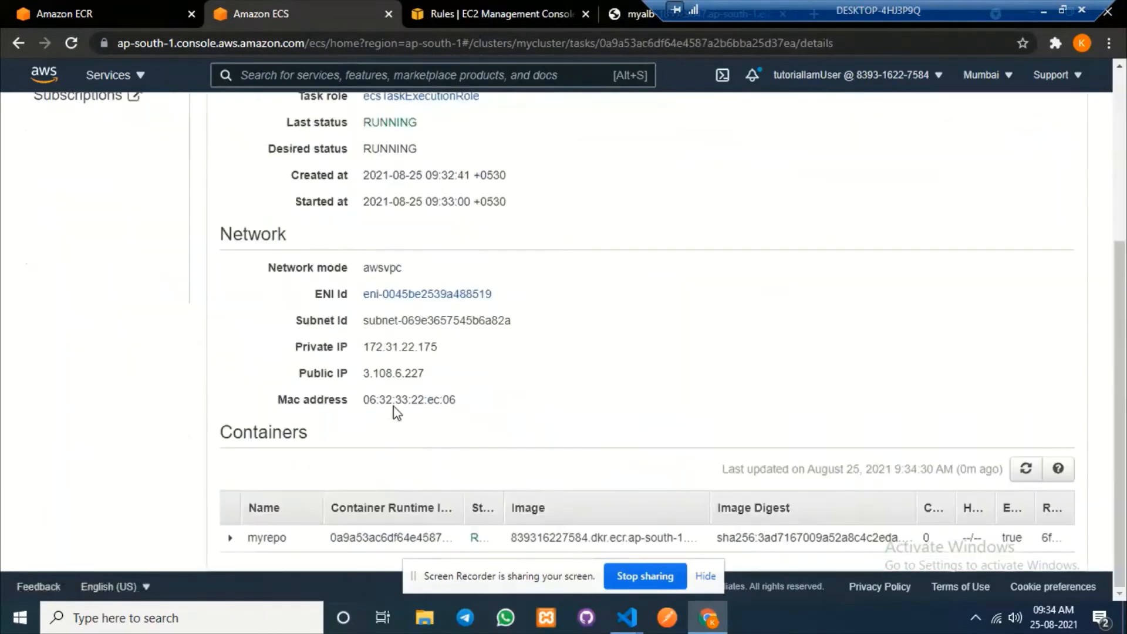
left_click_drag(360, 374, 428, 373)
left_click(385, 389)
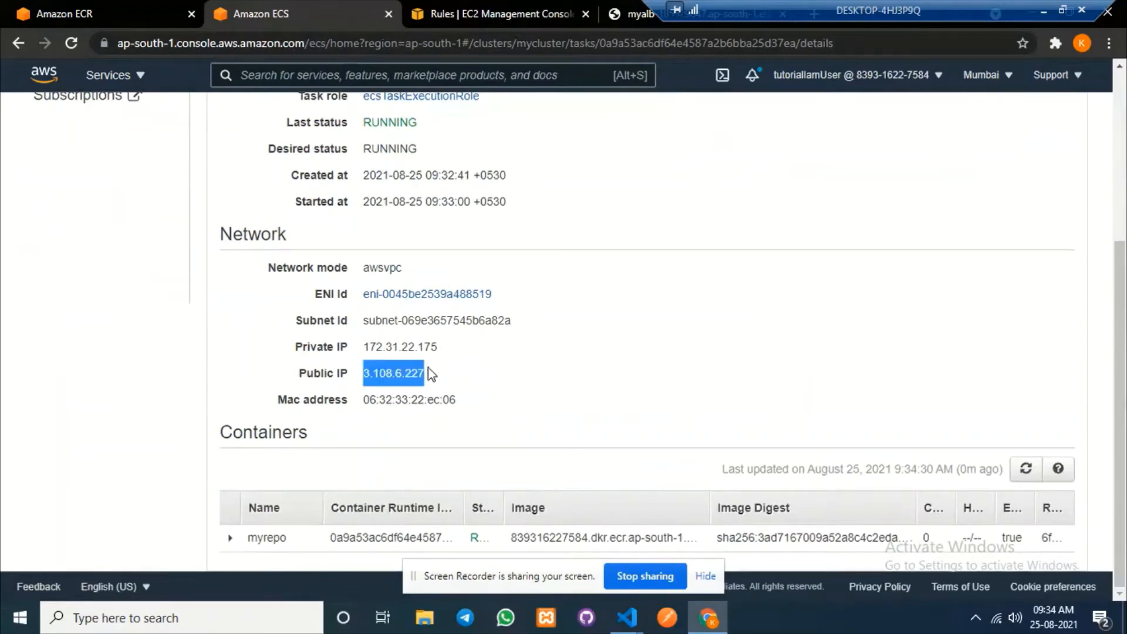
left_click(475, 8)
left_click(30, 119)
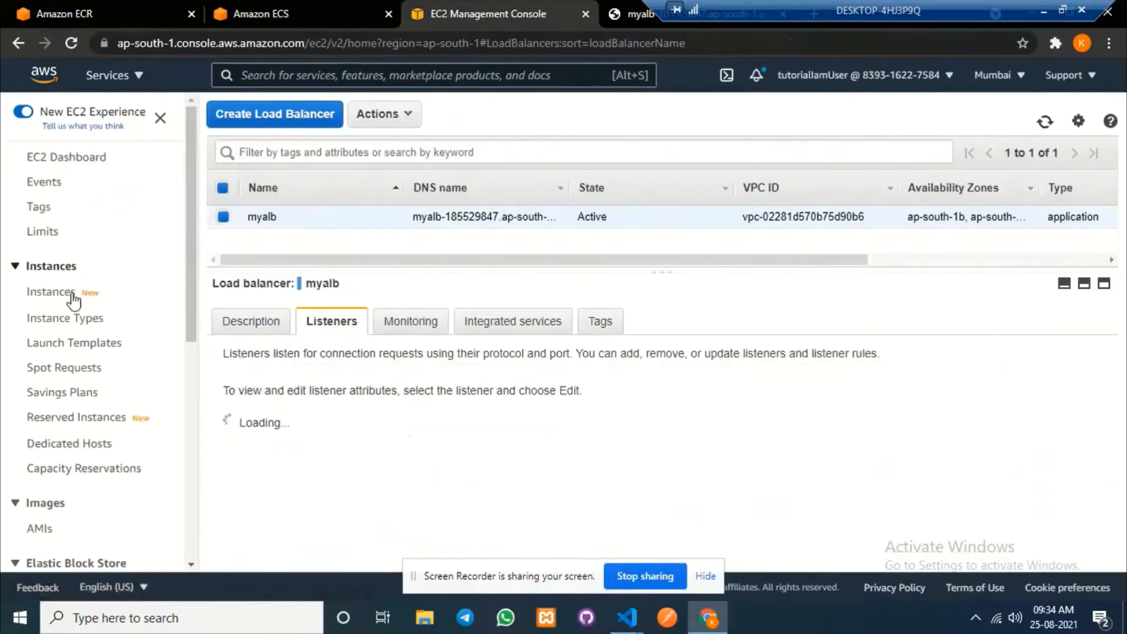
Open myservice1sg from the security groups list and start editing its inbound rules.
left_click_drag(191, 144, 187, 296)
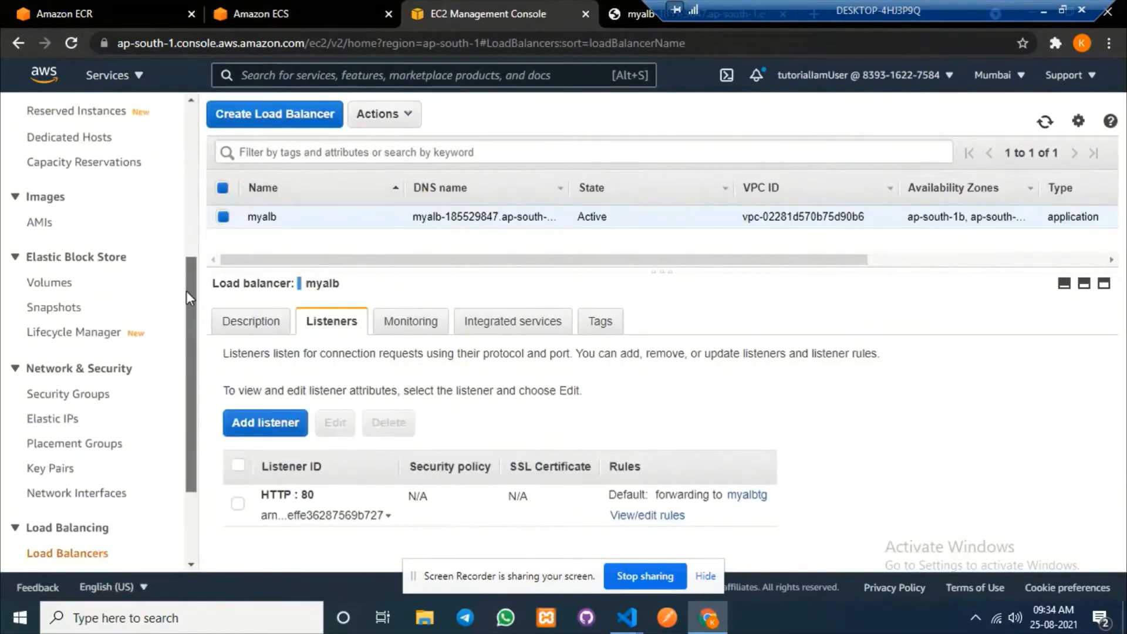
left_click(80, 400)
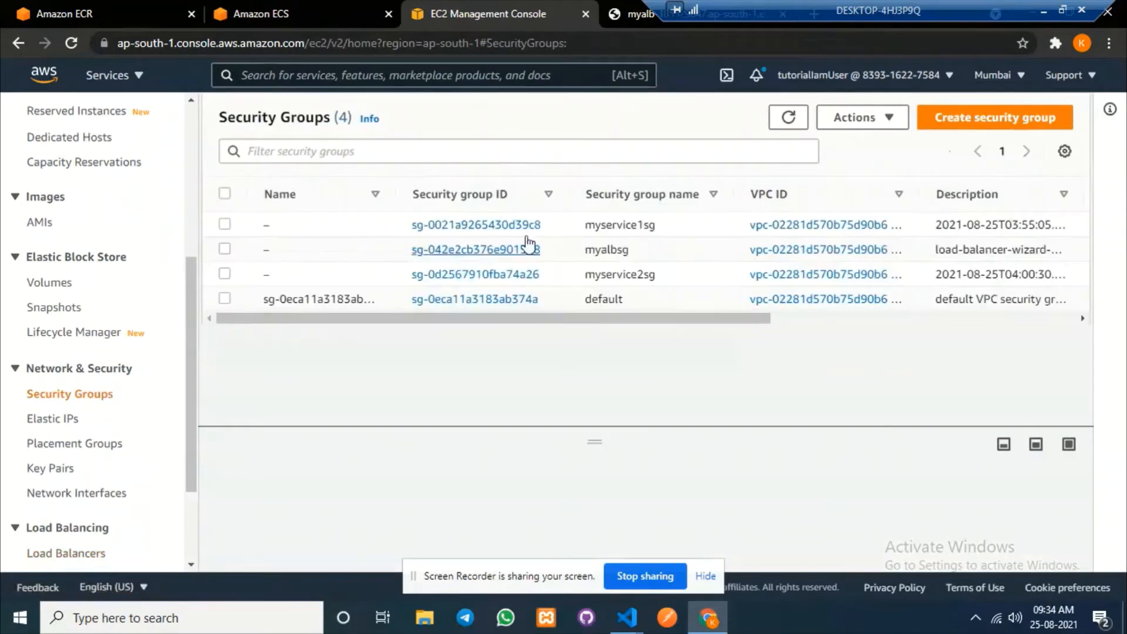
left_click_drag(654, 225, 585, 226)
left_click_drag(655, 274, 581, 285)
left_click(508, 324)
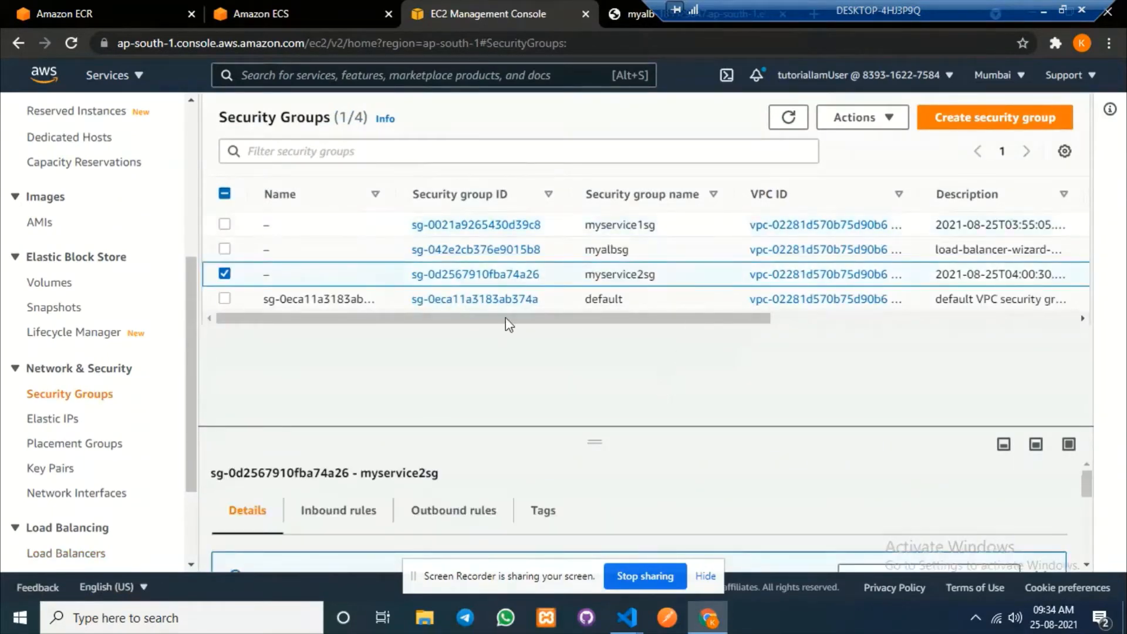
left_click(477, 224)
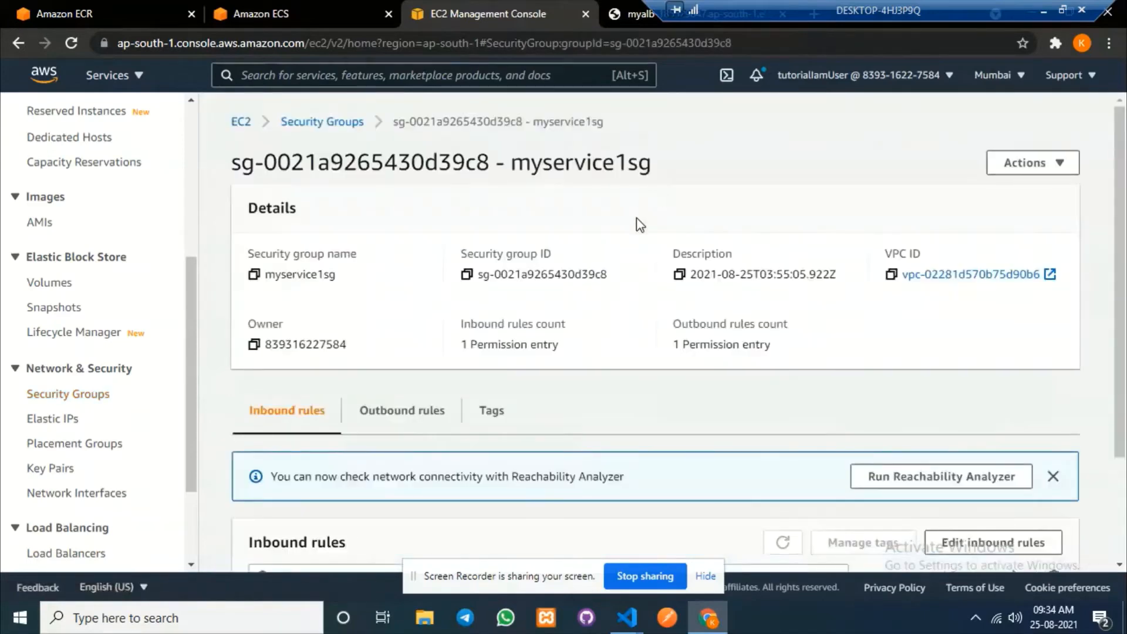
scroll(939, 376, "down", 2)
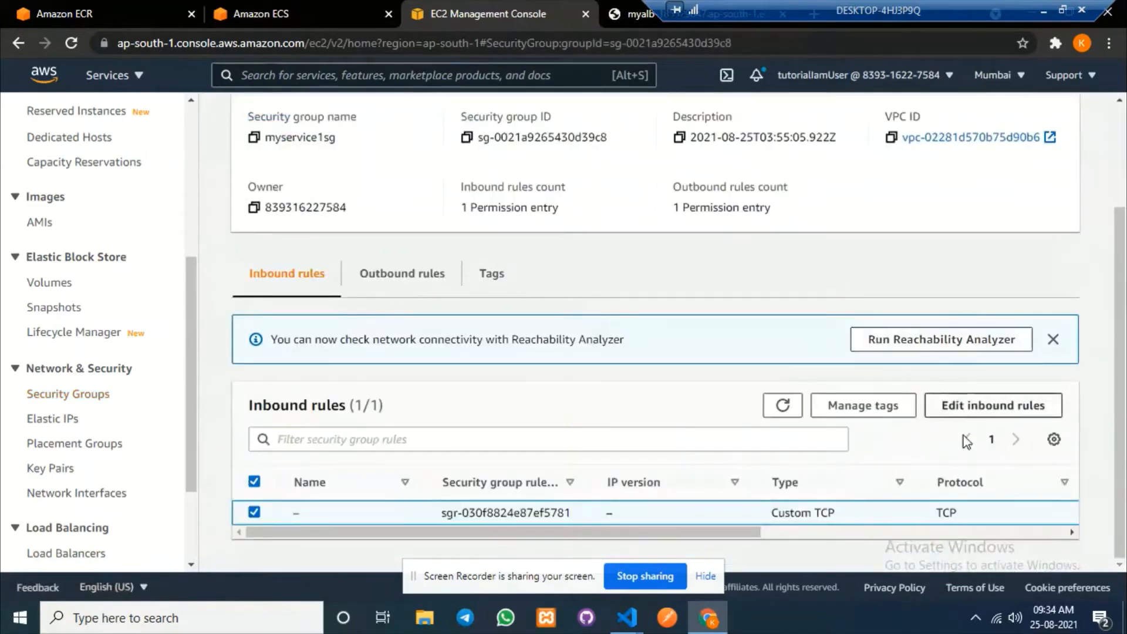
left_click(998, 406)
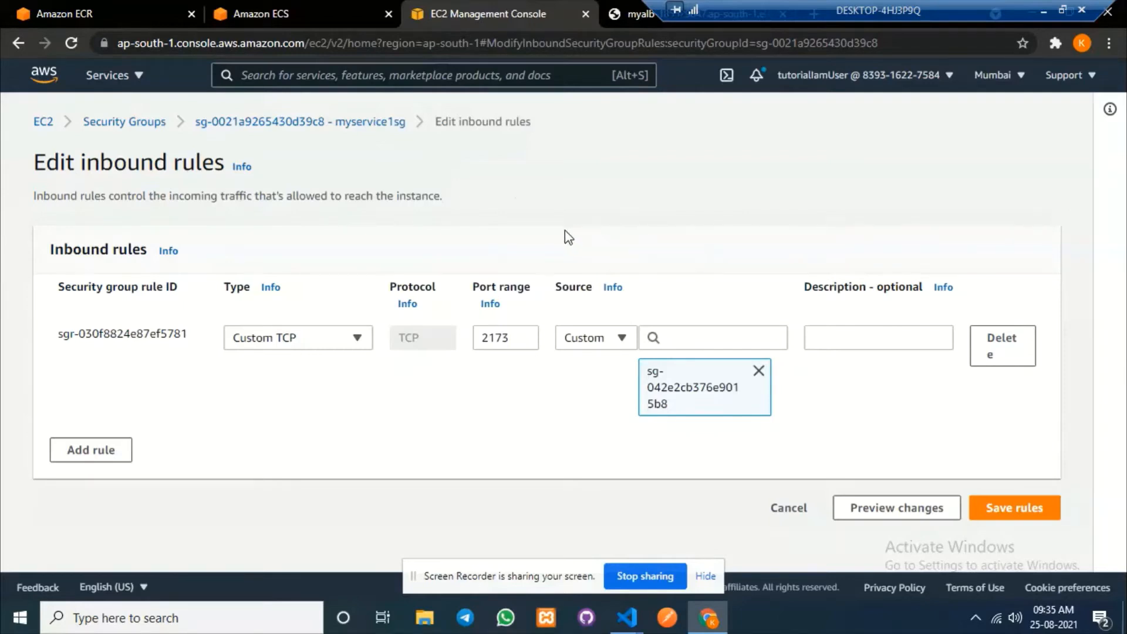
Add a Custom TCP inbound rule for port 2173 from anywhere (0.0.0.0/0).
left_click(109, 458)
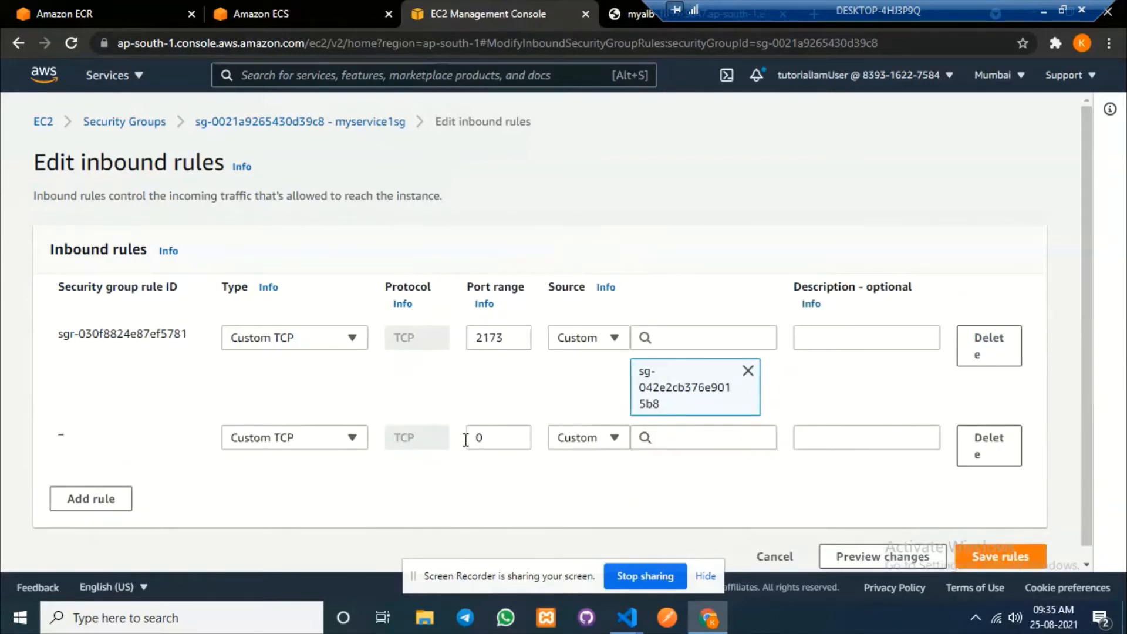
left_click(343, 442)
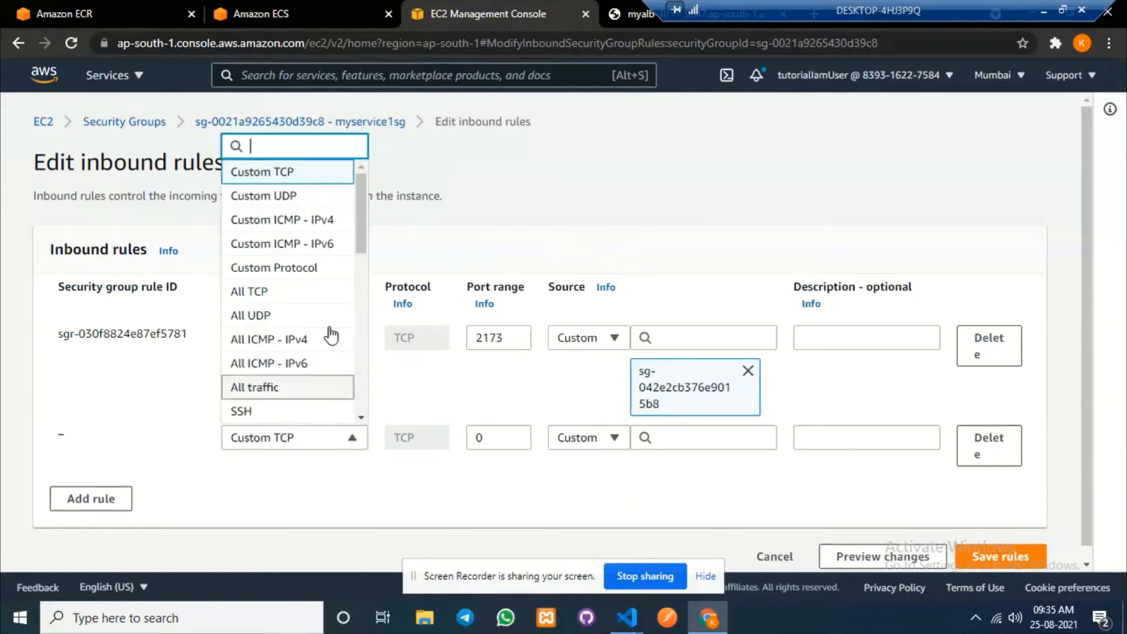
left_click(258, 291)
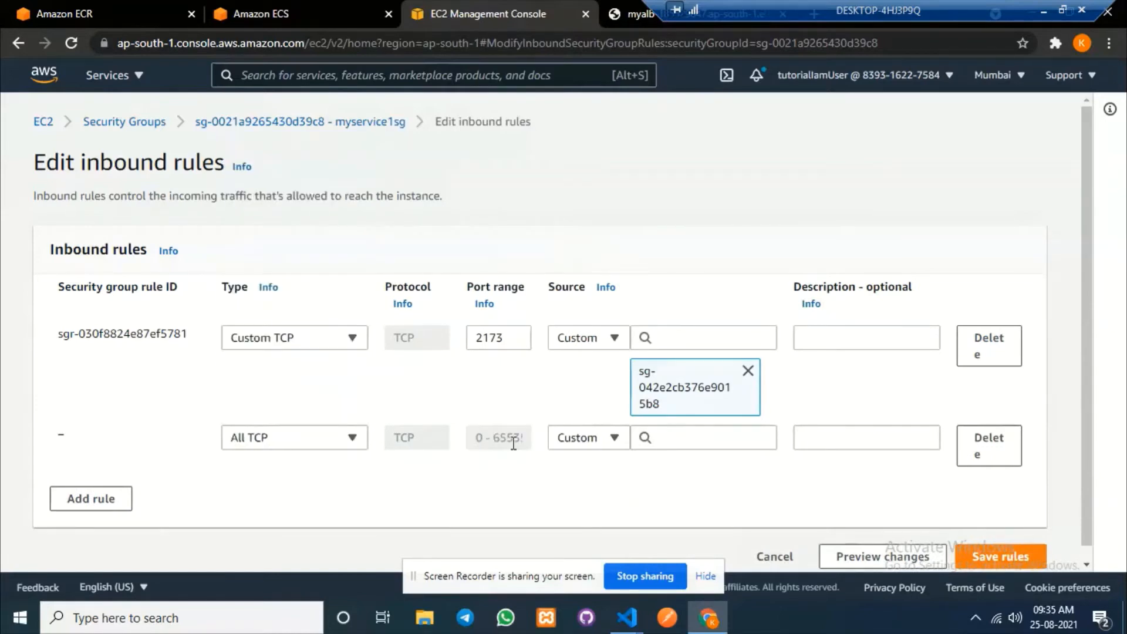
left_click(613, 438)
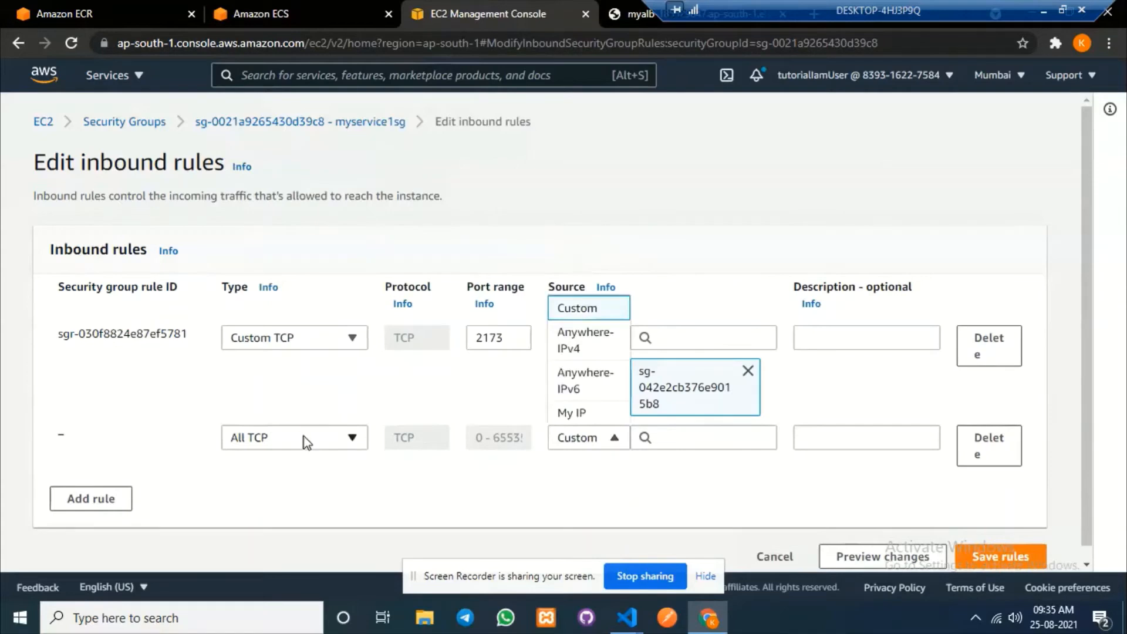
left_click(302, 436)
left_click(277, 174)
triple_click(501, 432)
type("2173")
left_click(610, 439)
left_click(610, 446)
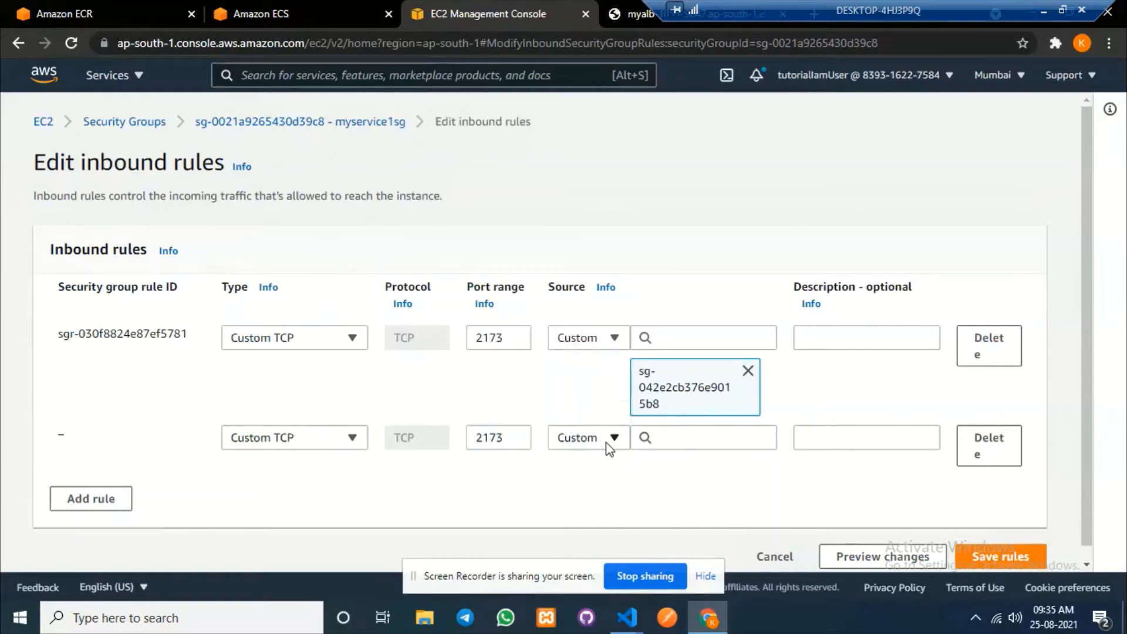
left_click(650, 441)
left_click(688, 177)
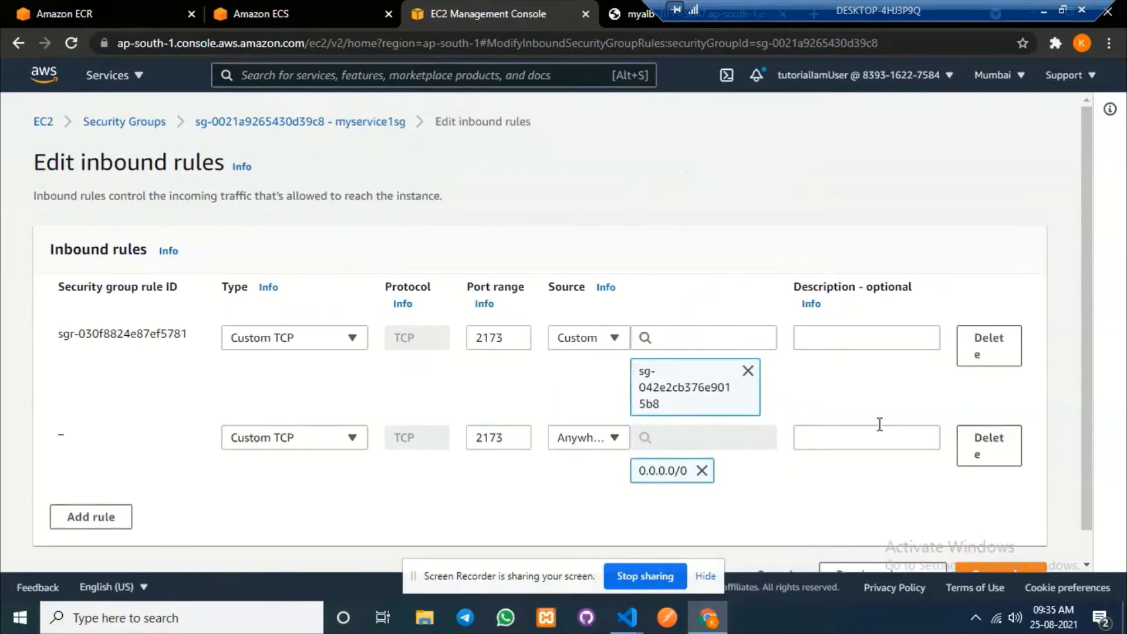
Delete the old load-balancer-only rule and save myservice1sg's inbound rules.
scroll(968, 470, "down", 1)
left_click(999, 307)
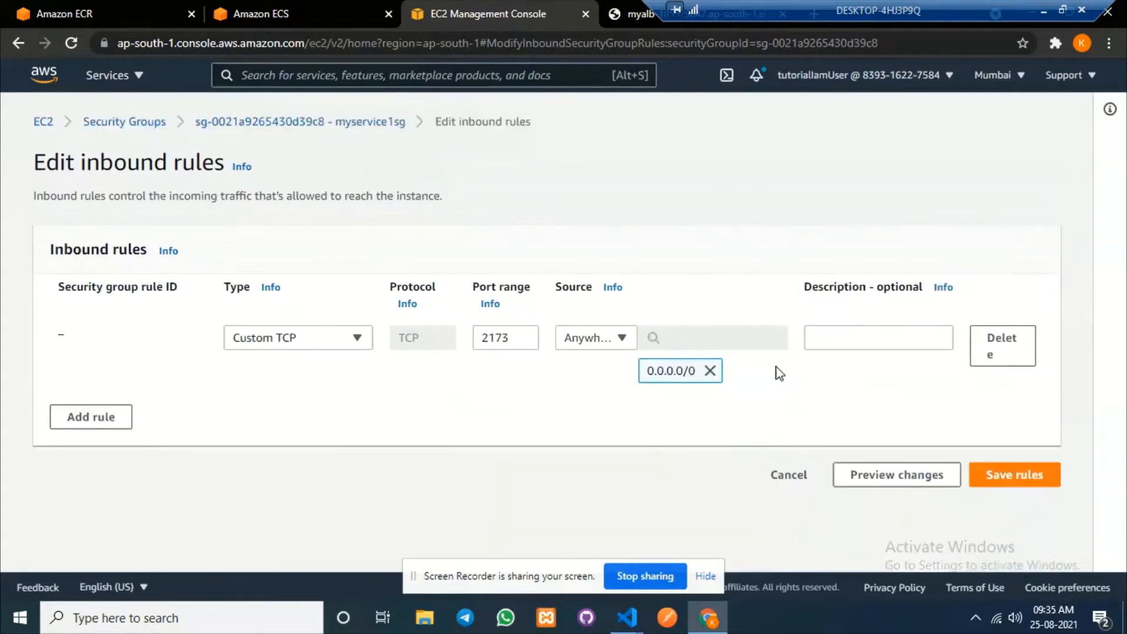
left_click(1022, 478)
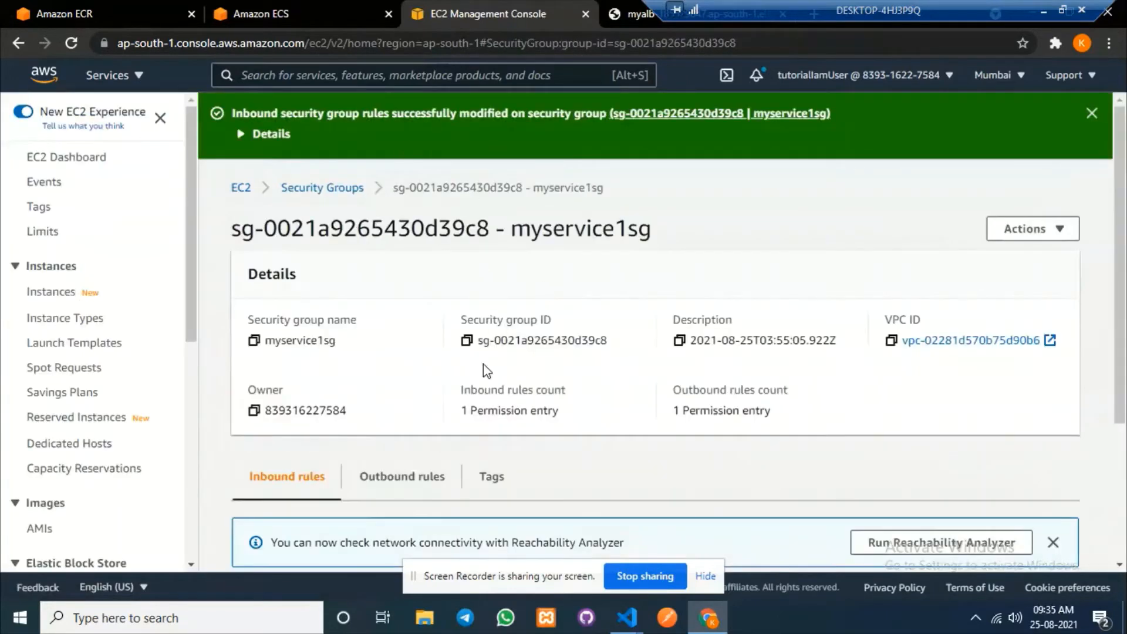
left_click_drag(654, 233, 516, 227)
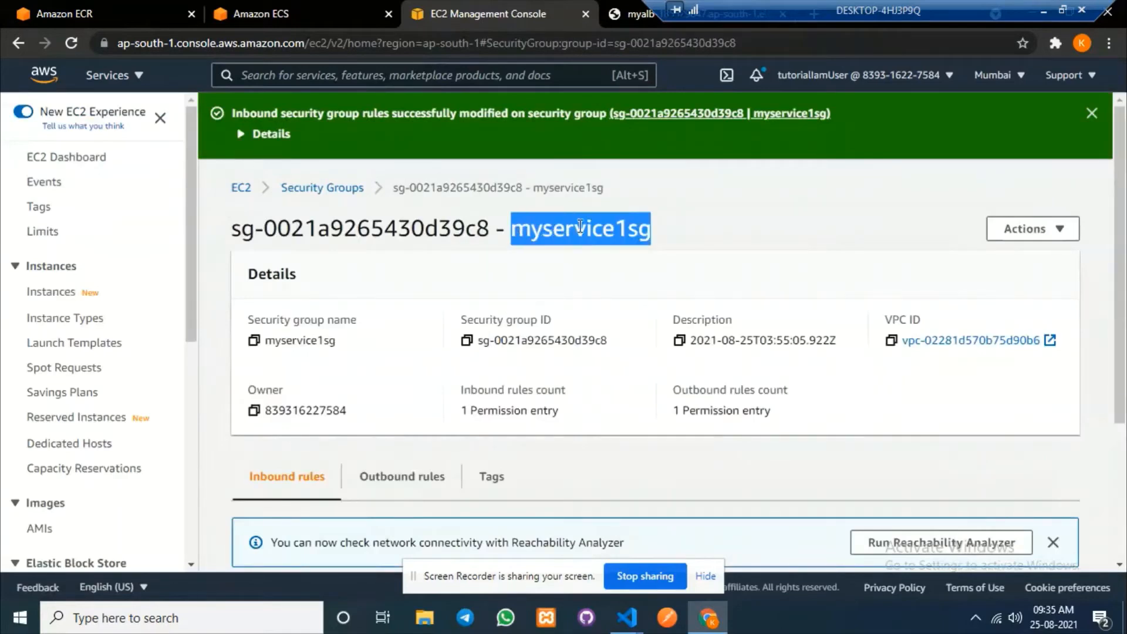
left_click(701, 211)
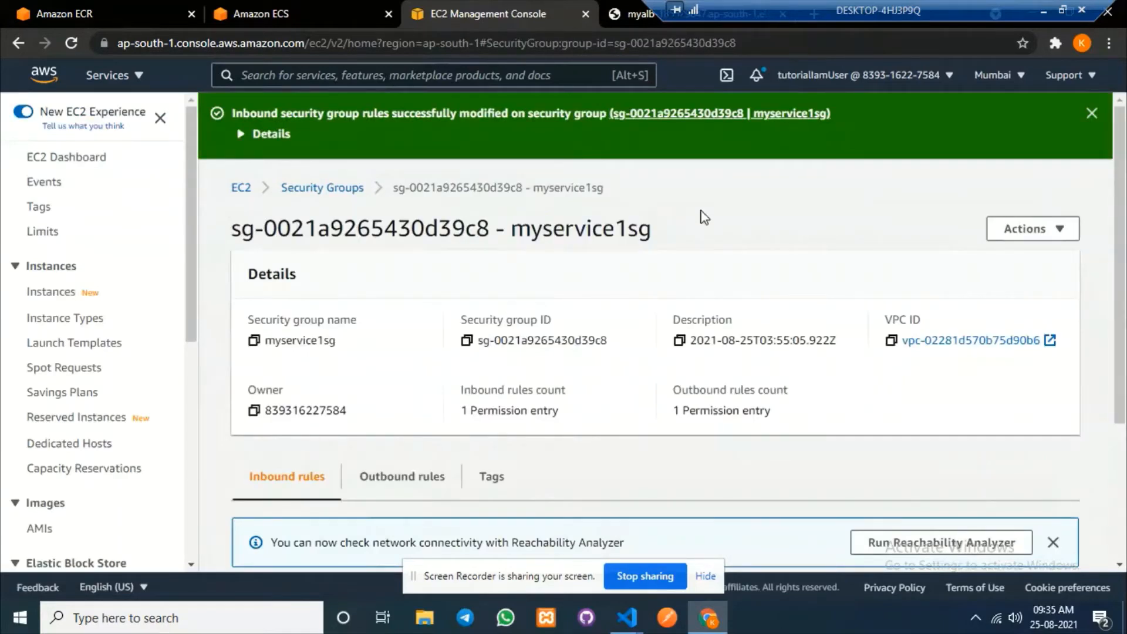
Go from the ECS task page back to mycluster and open the myservice1 service.
left_click(270, 7)
scroll(397, 285, "up", 5)
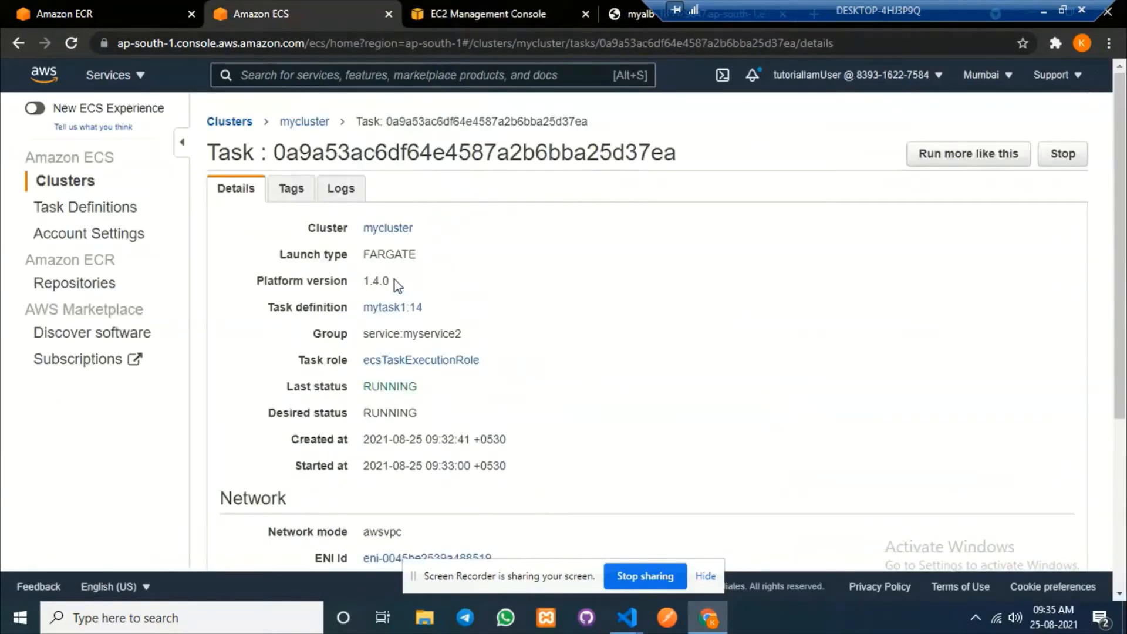
left_click(305, 123)
scroll(282, 480, "down", 3)
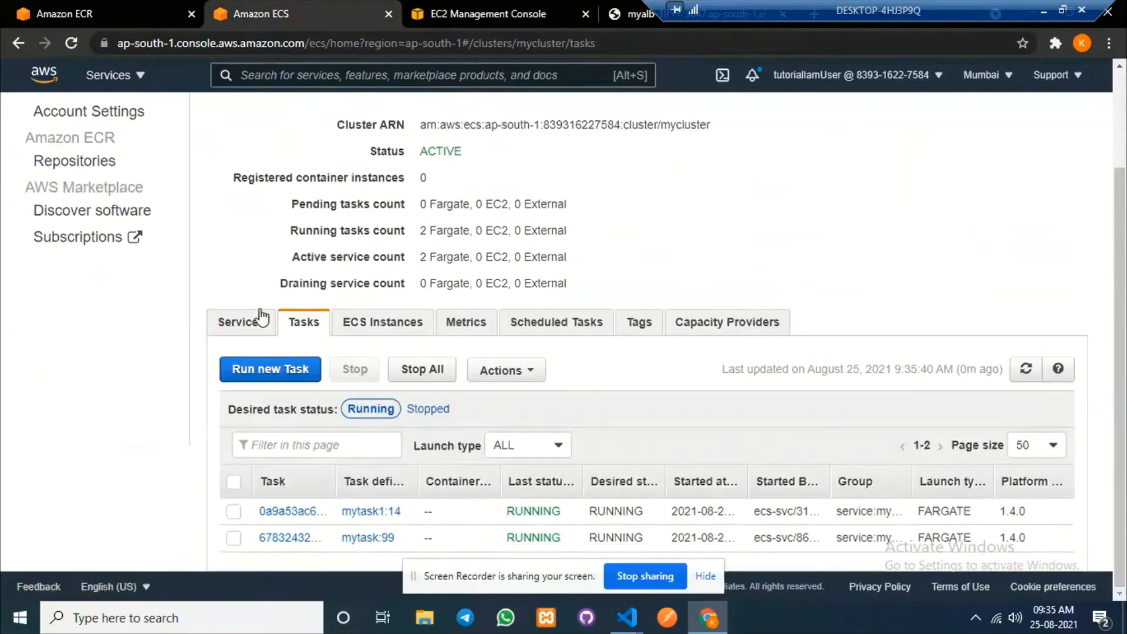
left_click(247, 323)
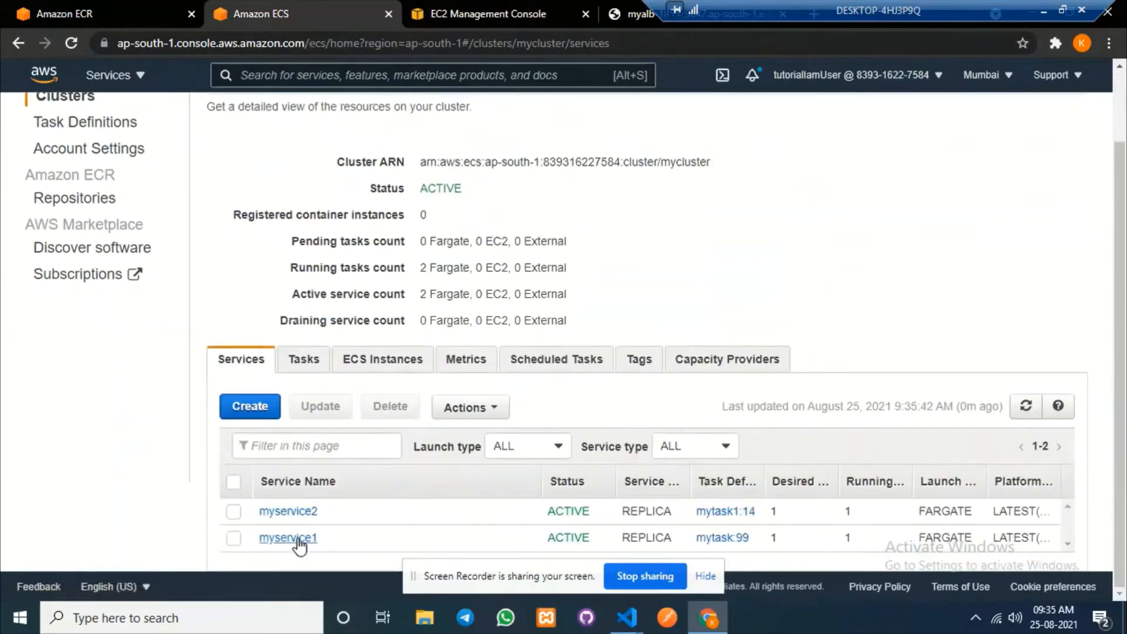
left_click(297, 539)
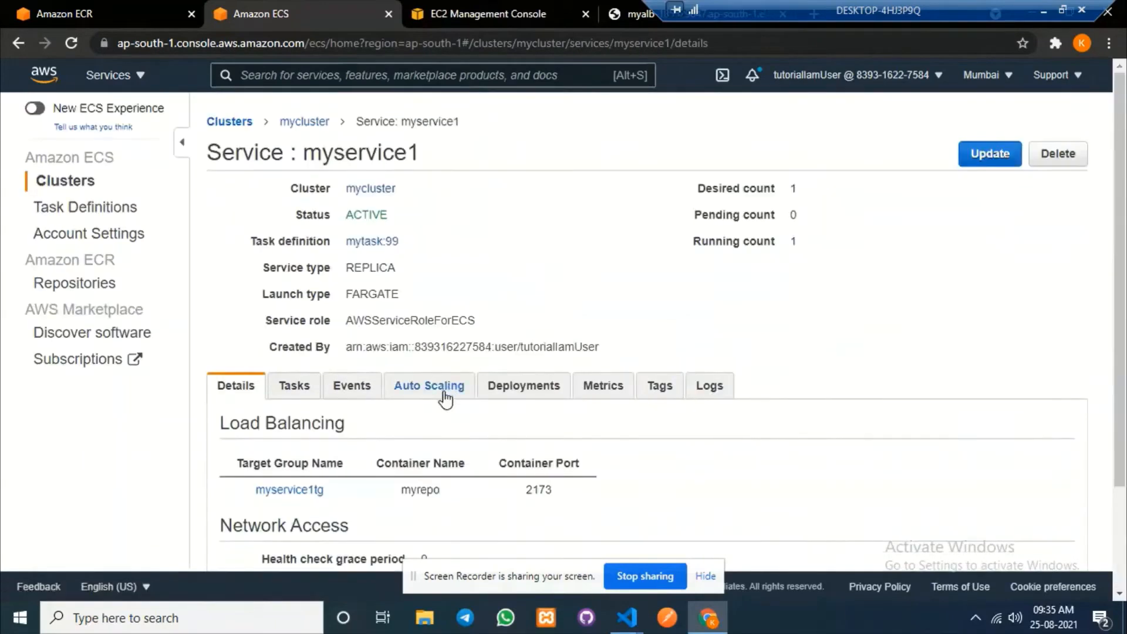
Select myservice1's running task public IP 3.109.186.67 and ready the test page's address bar for it.
scroll(442, 398, "down", 2)
left_click(290, 254)
scroll(645, 374, "down", 1)
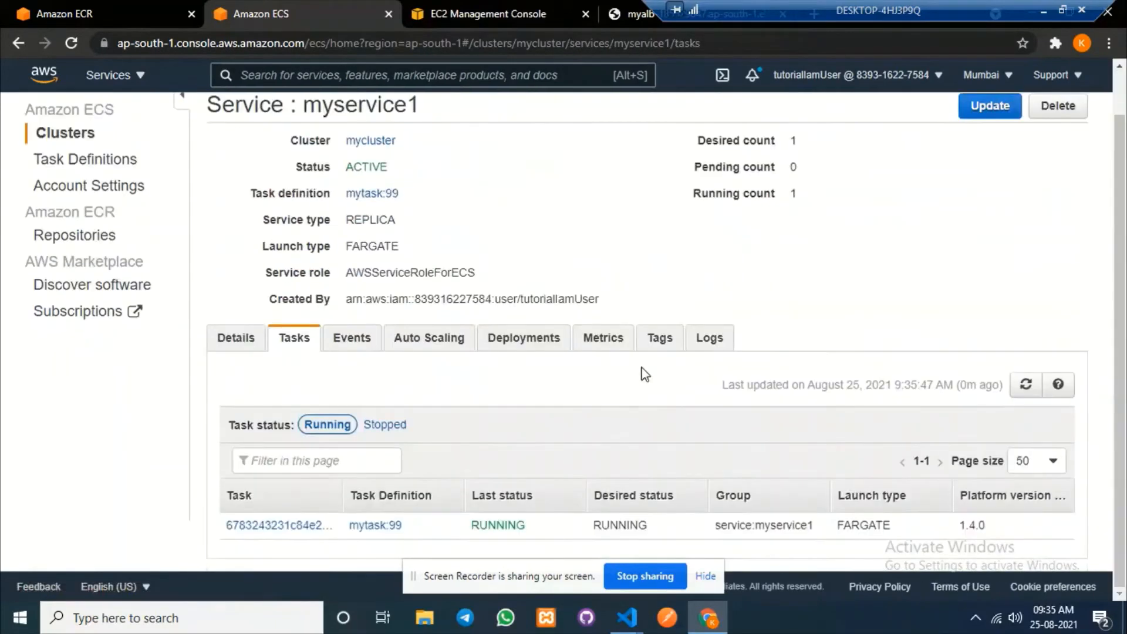
left_click(308, 531)
scroll(522, 435, "down", 3)
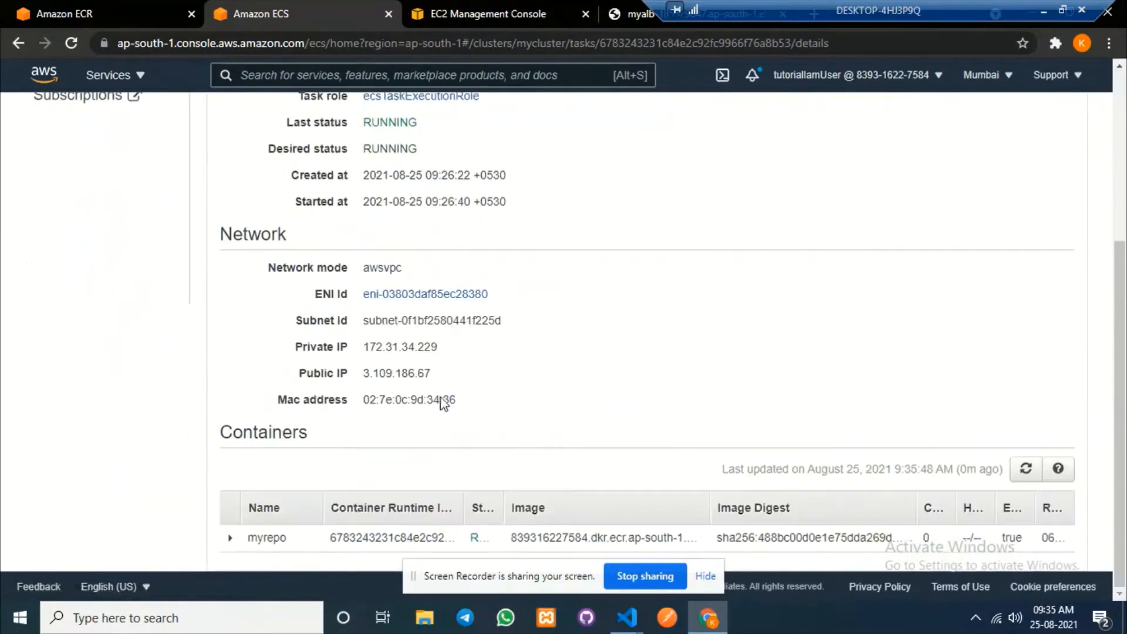
left_click_drag(432, 374, 352, 376)
key("ctrl+c")
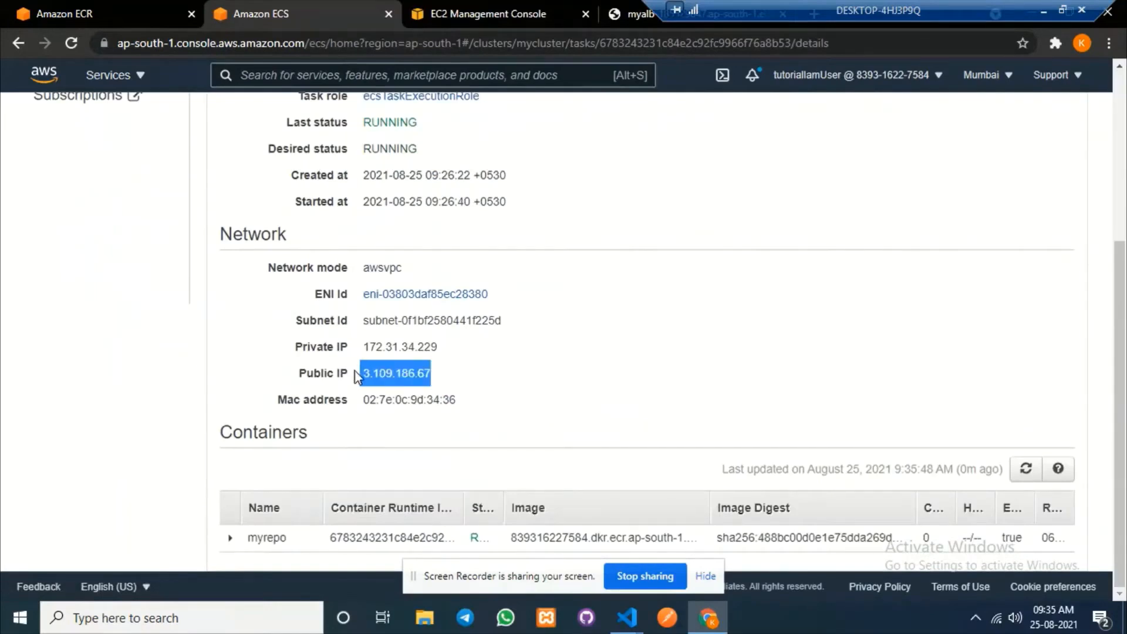
left_click(639, 13)
left_click(530, 45)
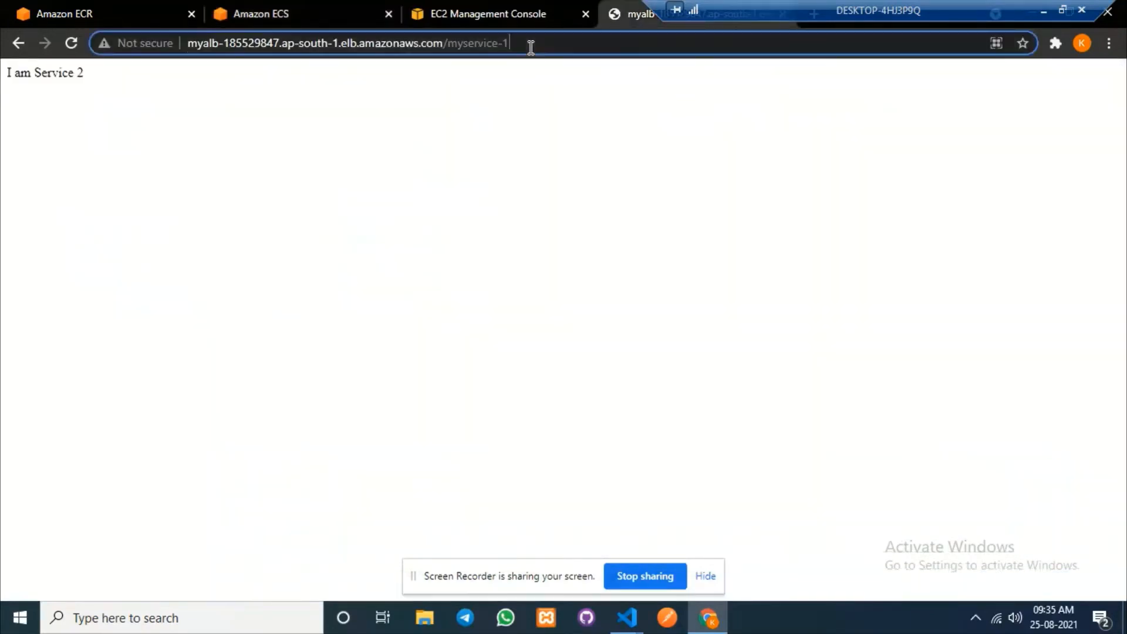
Load 3.109.186.67:2173/myservice-1 directly and highlight the 'I am Service 1' response.
key("ctrl+v")
type(":2173/")
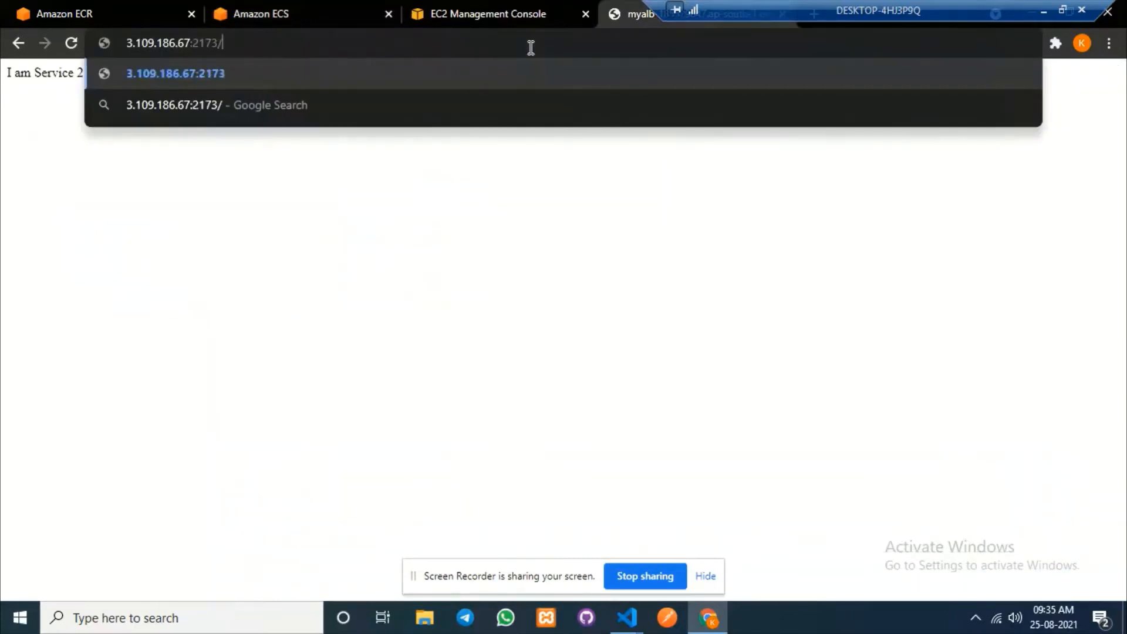
type("myservice")
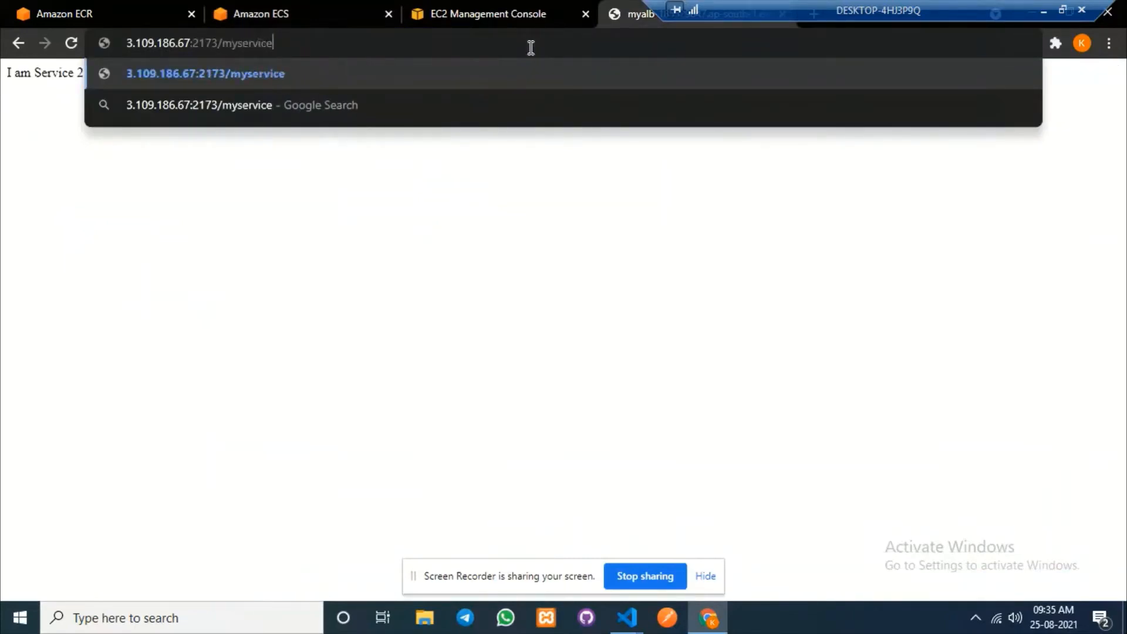
type("-1")
key("Return")
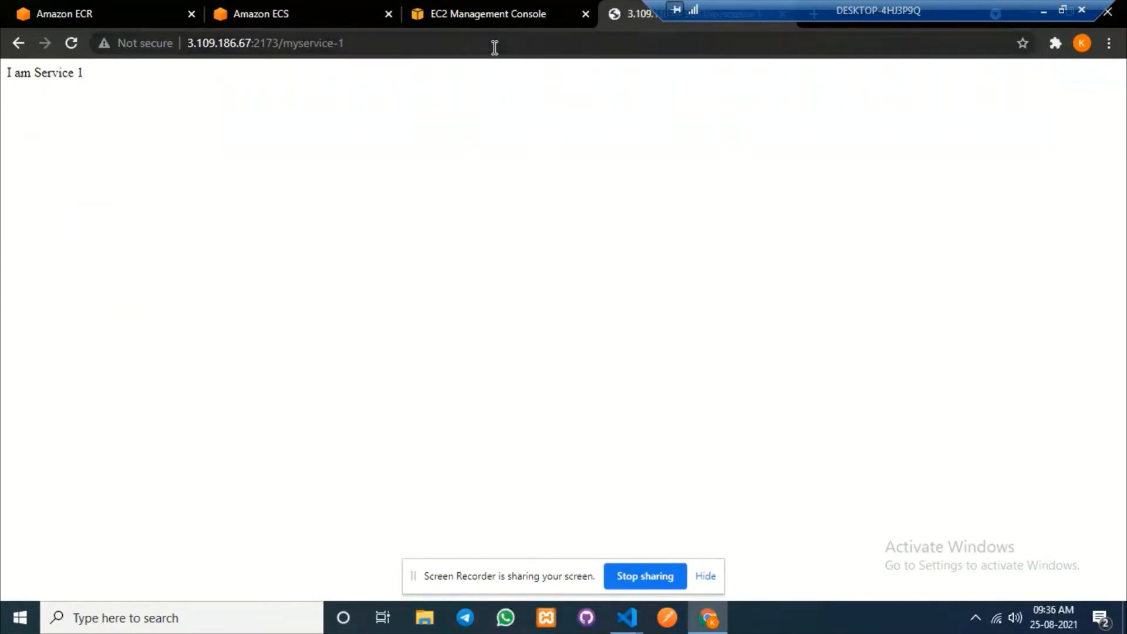
left_click_drag(68, 94, 2, 90)
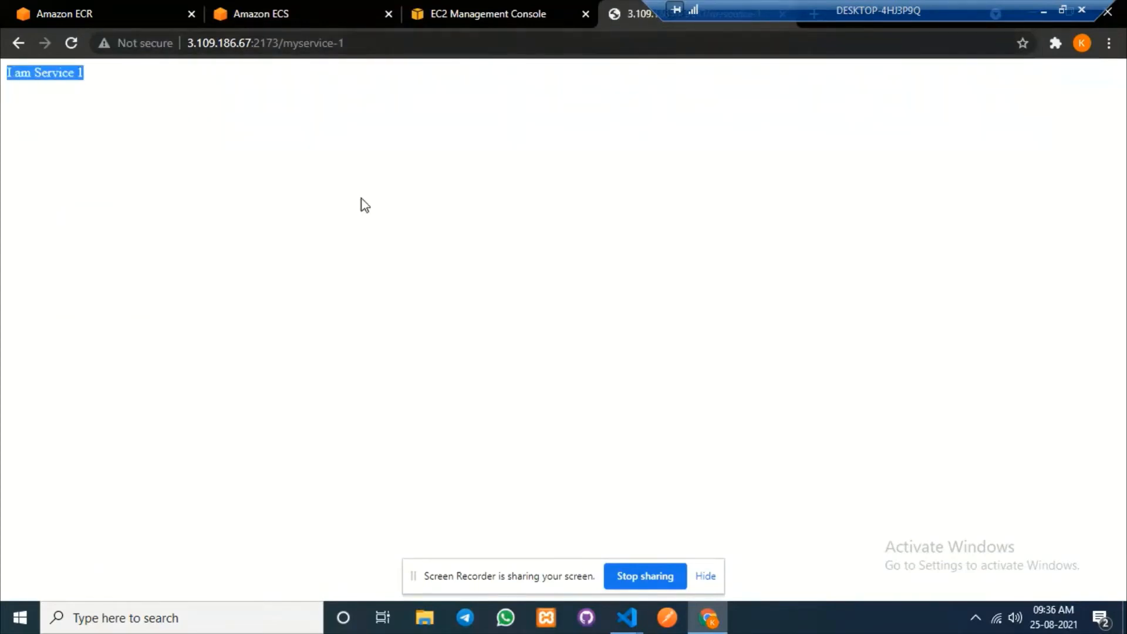
Open the inbound rules editor of the myservice2sg security group.
left_click(509, 8)
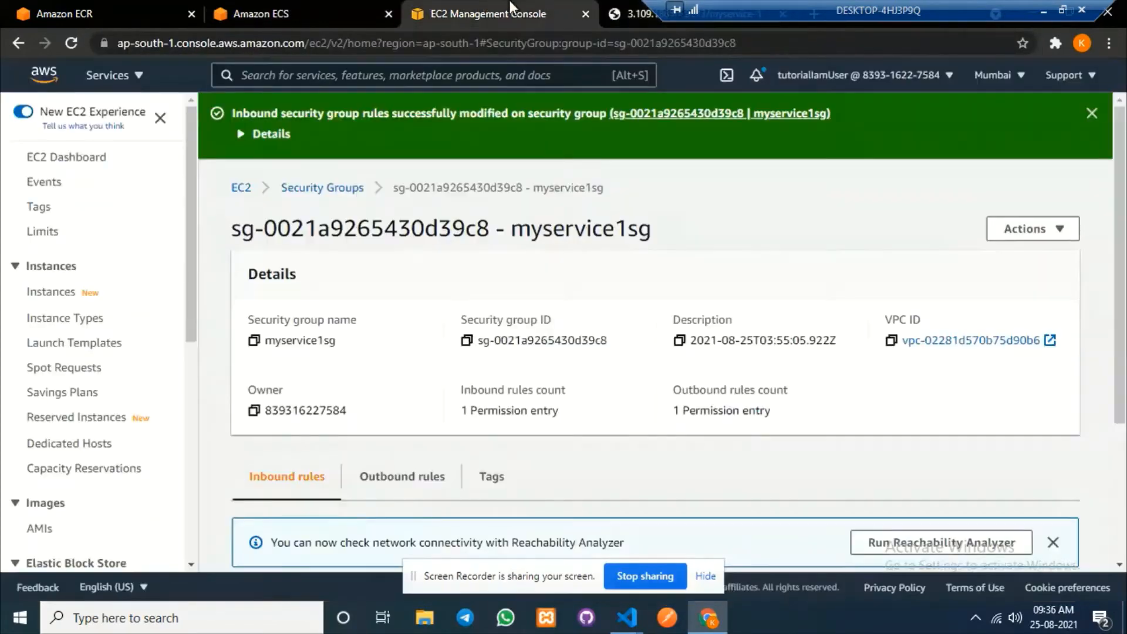
left_click(320, 189)
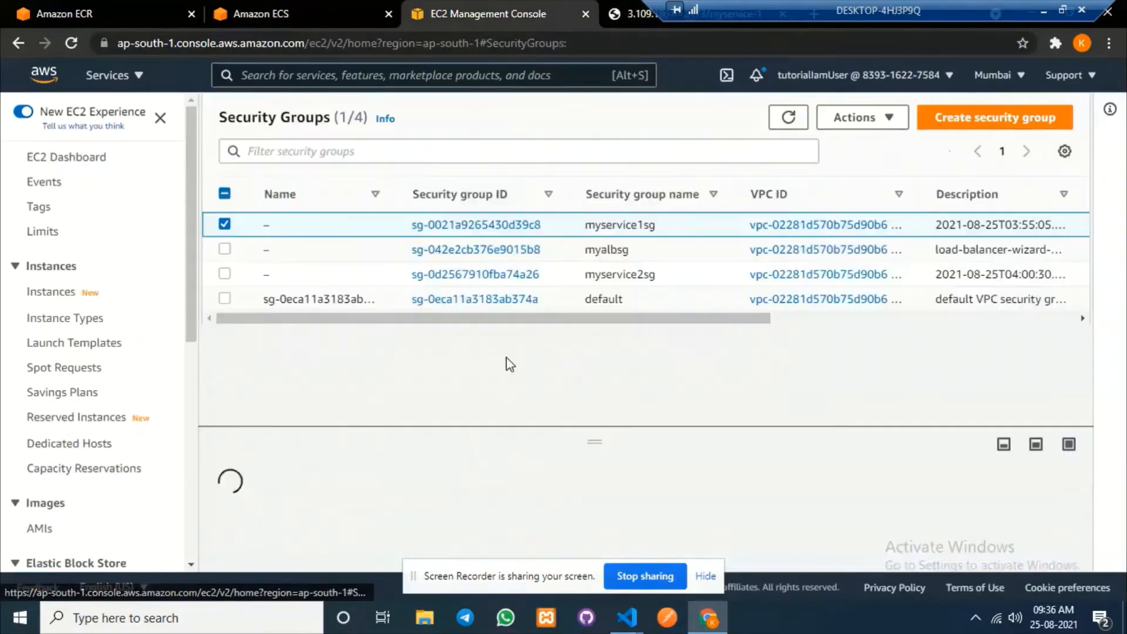
left_click(508, 274)
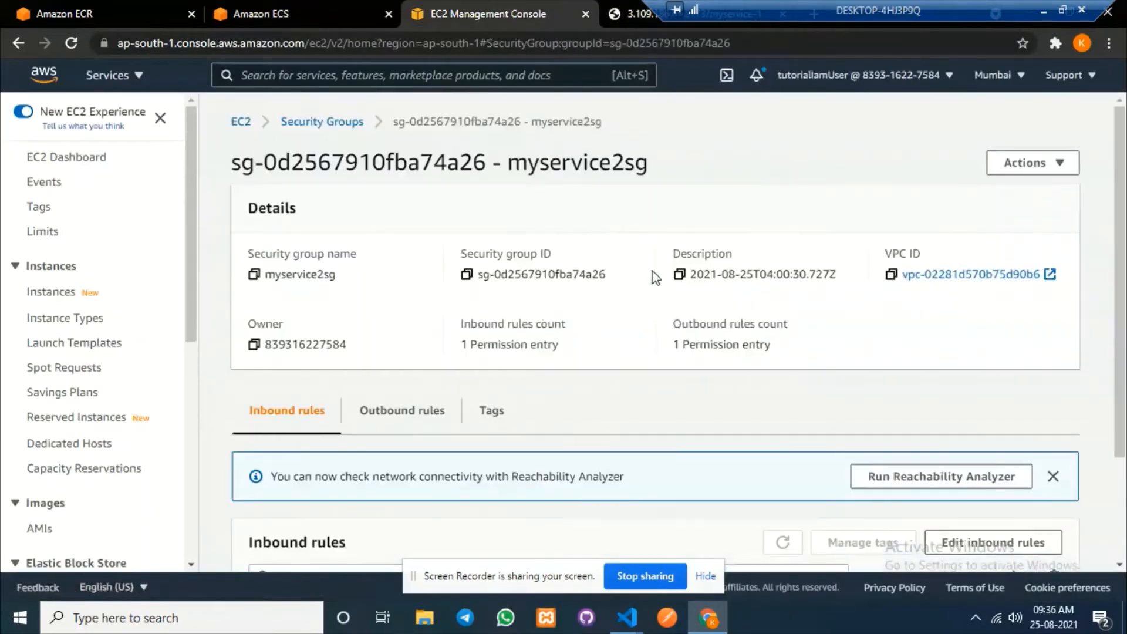
scroll(817, 420, "down", 3)
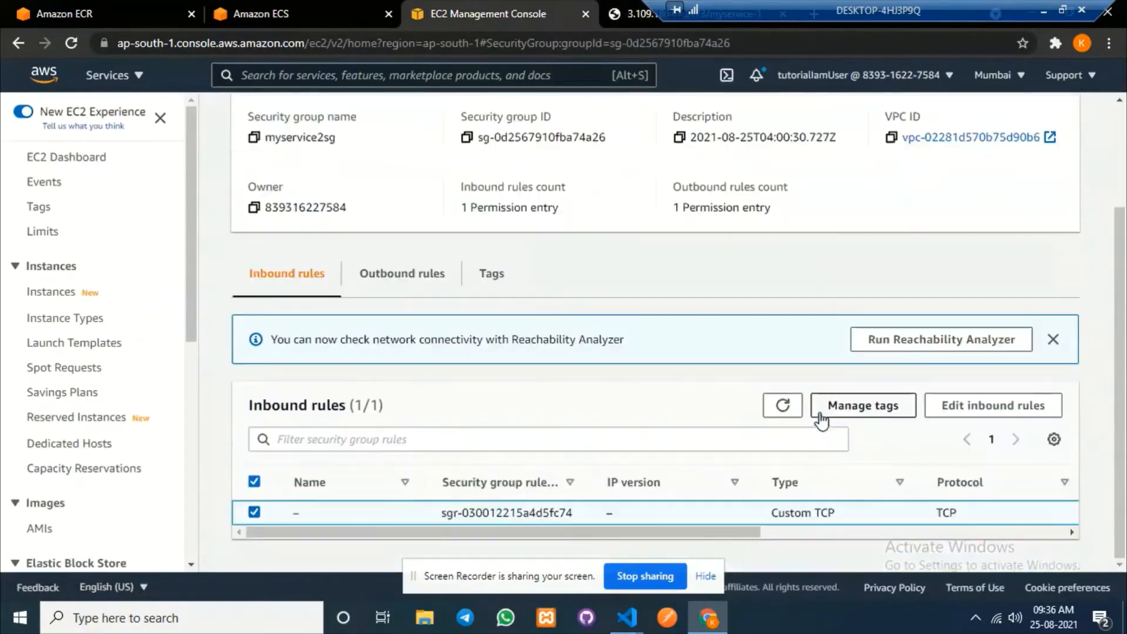
left_click(1003, 412)
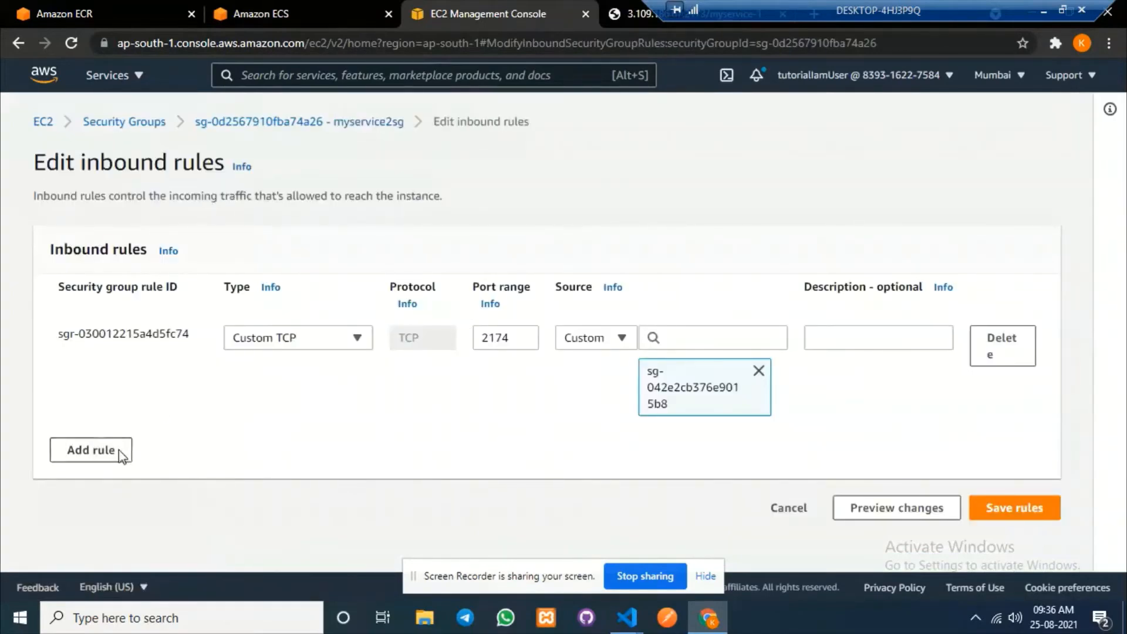
Add a port 2174 rule from 0.0.0.0/0, delete the load-balancer-only rule, and save.
left_click(91, 451)
left_click(336, 442)
left_click(335, 442)
double_click(506, 441)
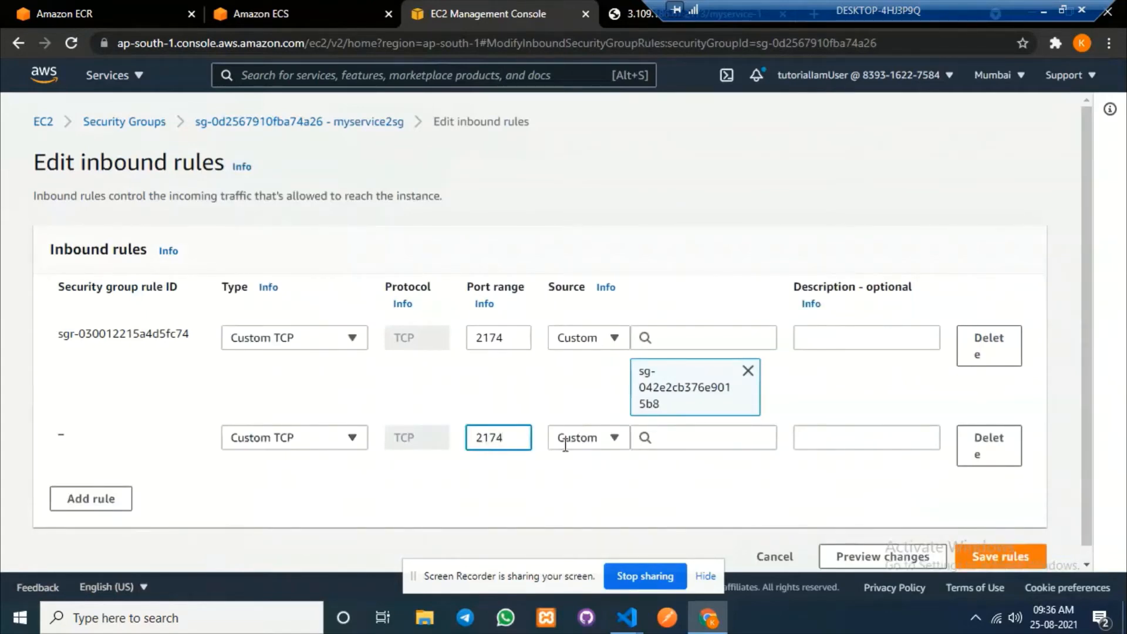
left_click(722, 441)
key("Down")
key("Return")
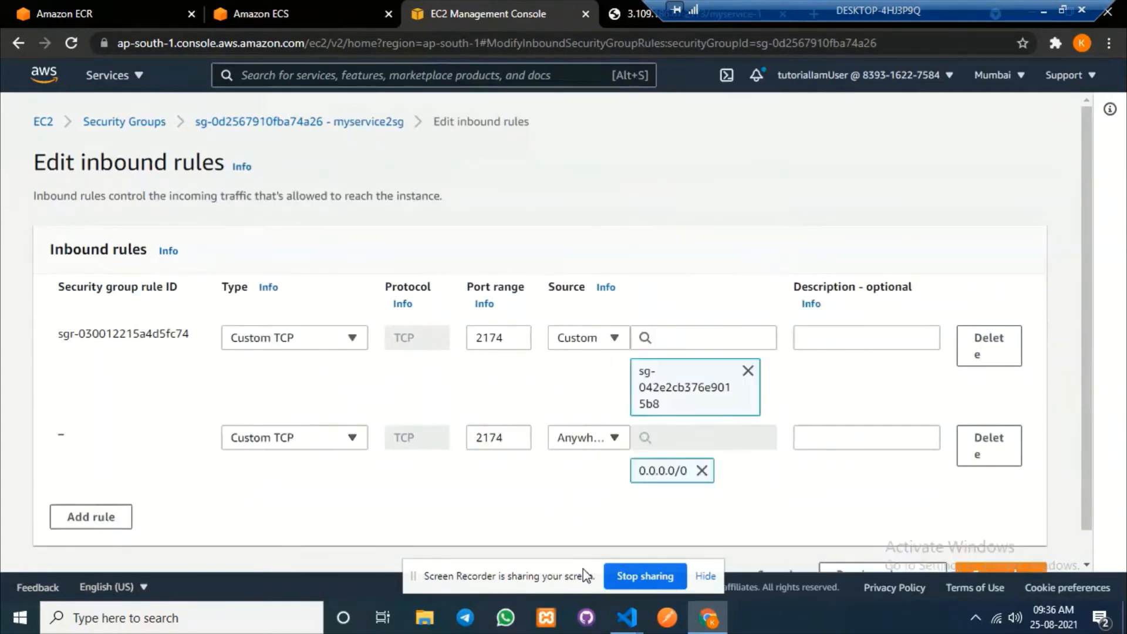
scroll(1035, 506, "down", 1)
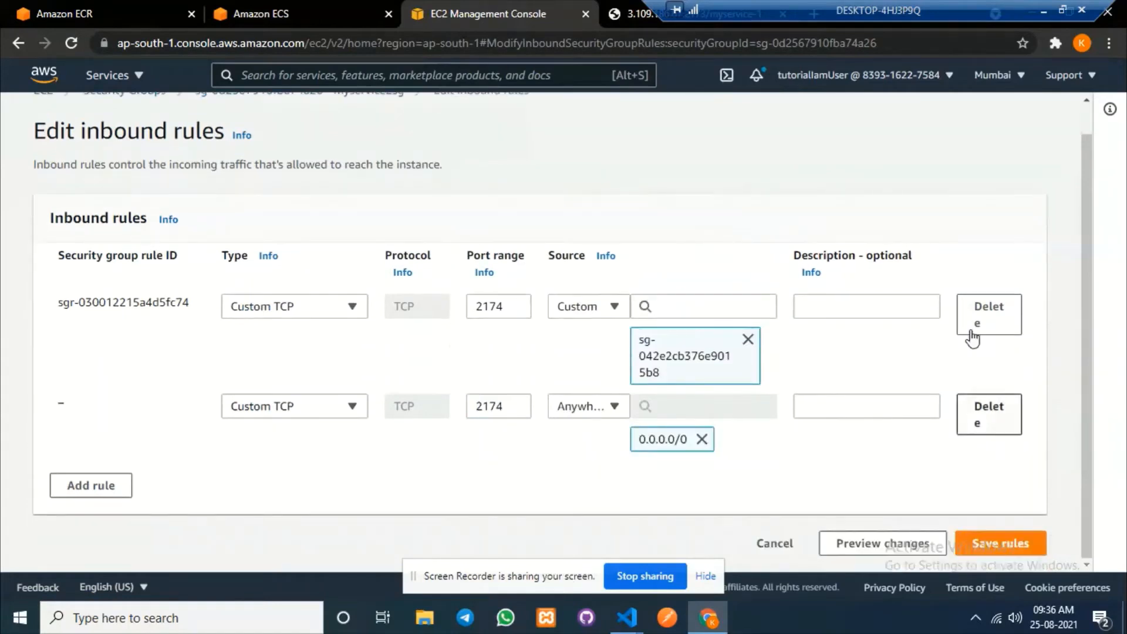
left_click(974, 320)
left_click(1021, 474)
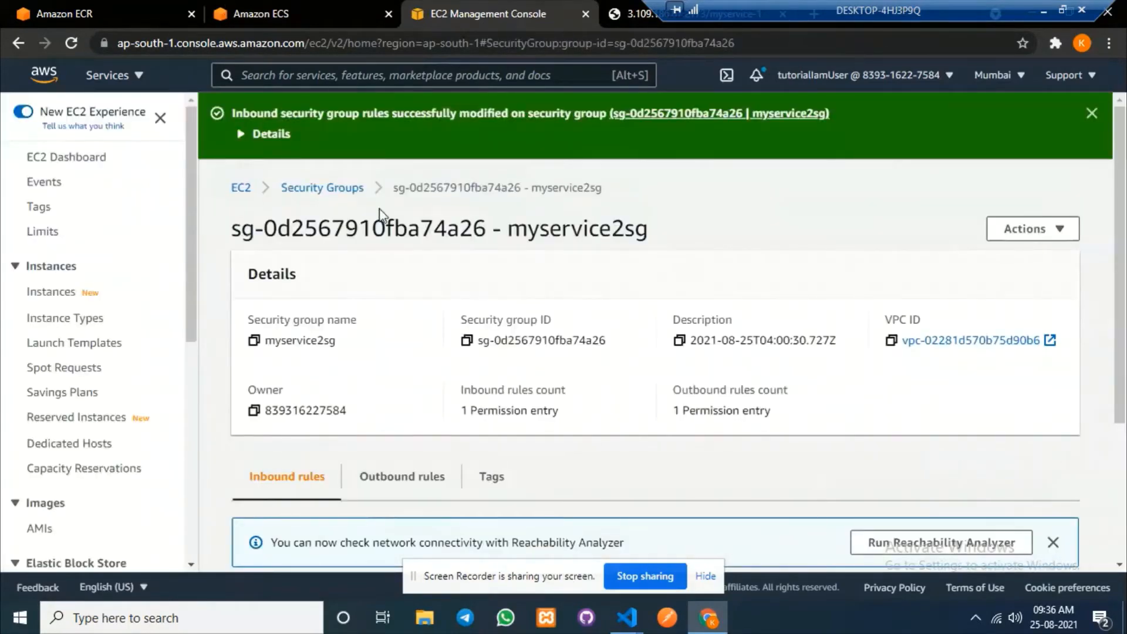
left_click(297, 9)
Navigate back from myservice1's task pages to mycluster's services list.
scroll(504, 346, "up", 5)
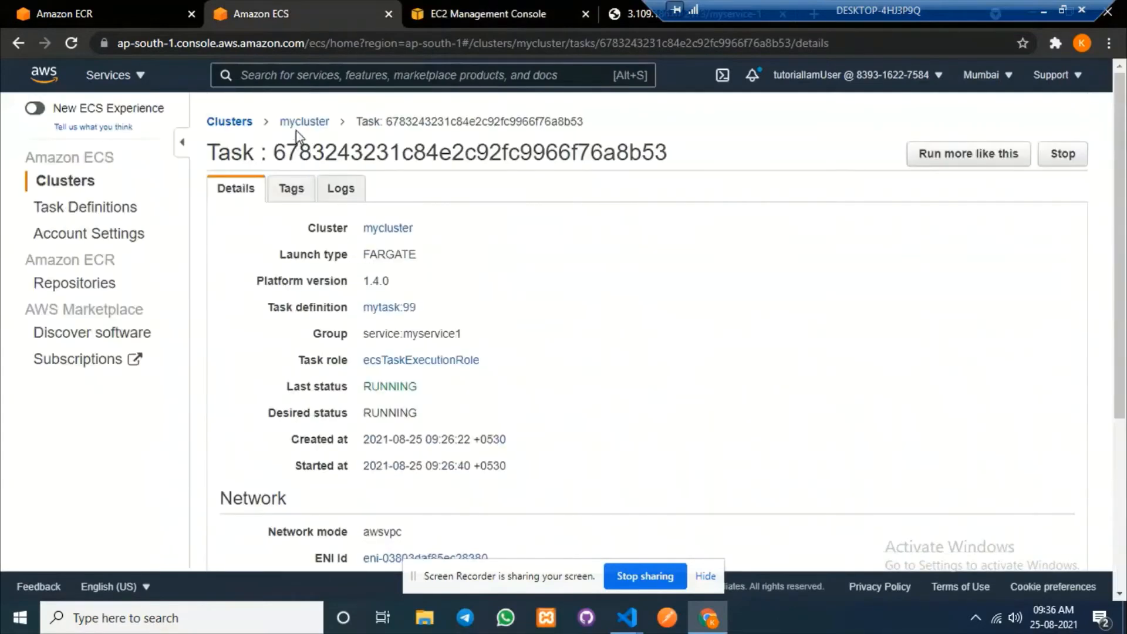
left_click(9, 45)
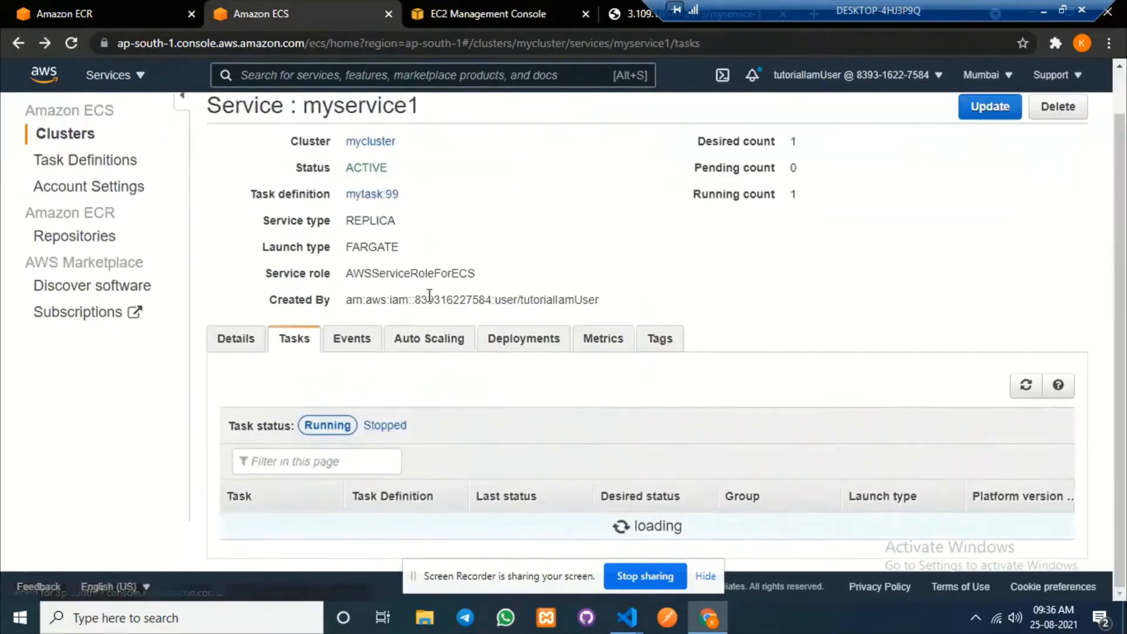
scroll(340, 245, "up", 2)
left_click(19, 45)
scroll(386, 435, "down", 3)
scroll(317, 341, "up", 3)
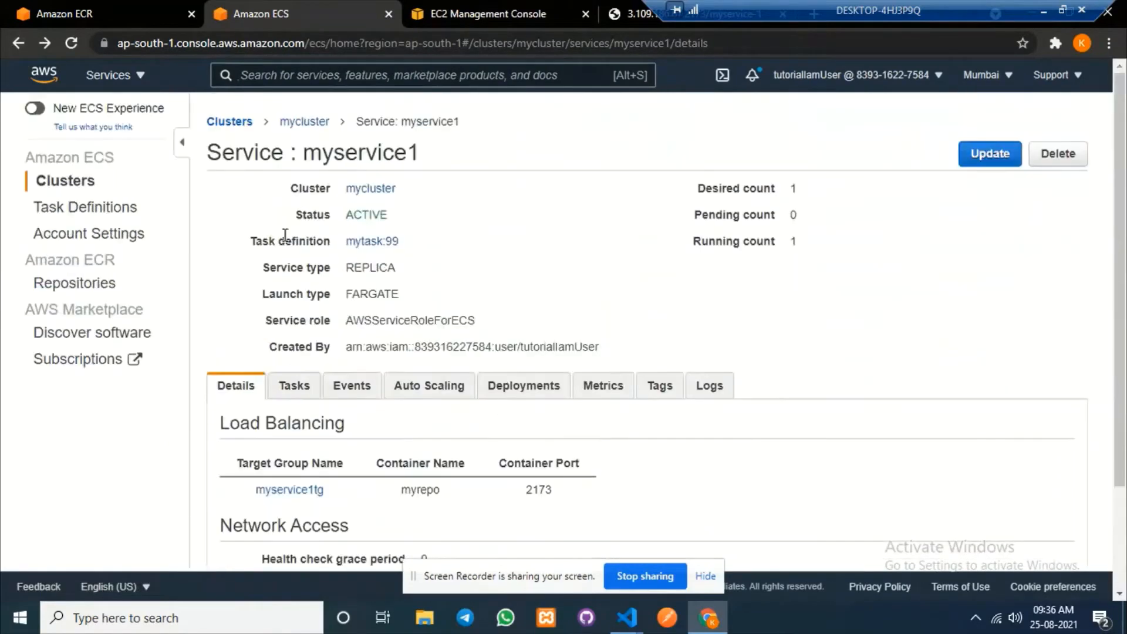
left_click(304, 121)
scroll(299, 528, "down", 2)
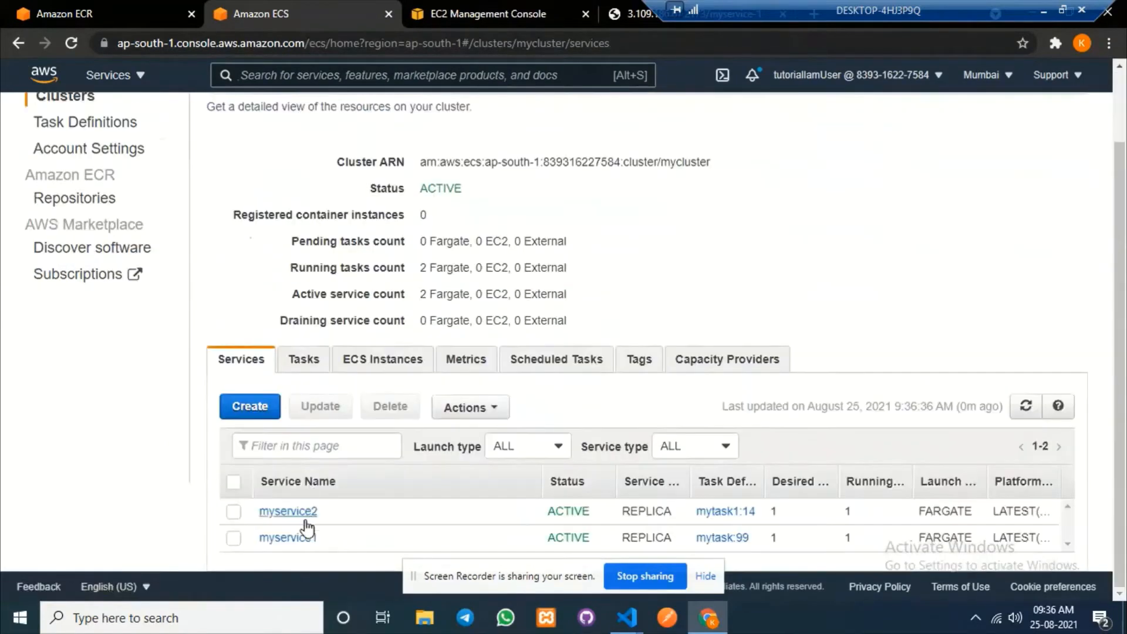
left_click(295, 540)
left_click(19, 43)
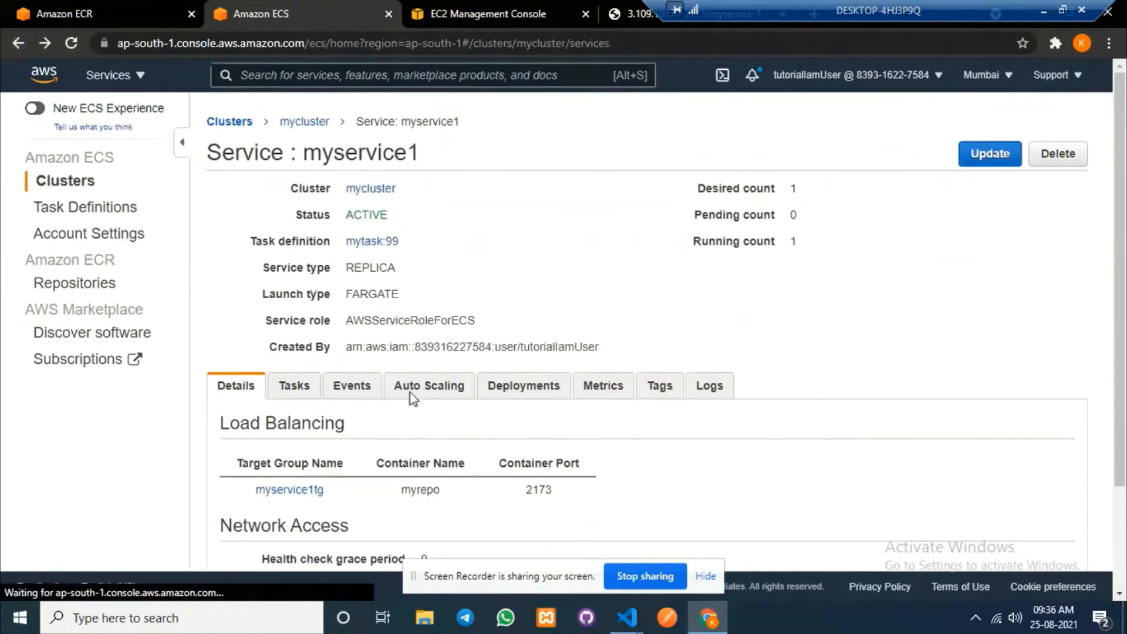
Open myservice2's running task and select its public IP 3.108.6.227.
left_click(309, 538)
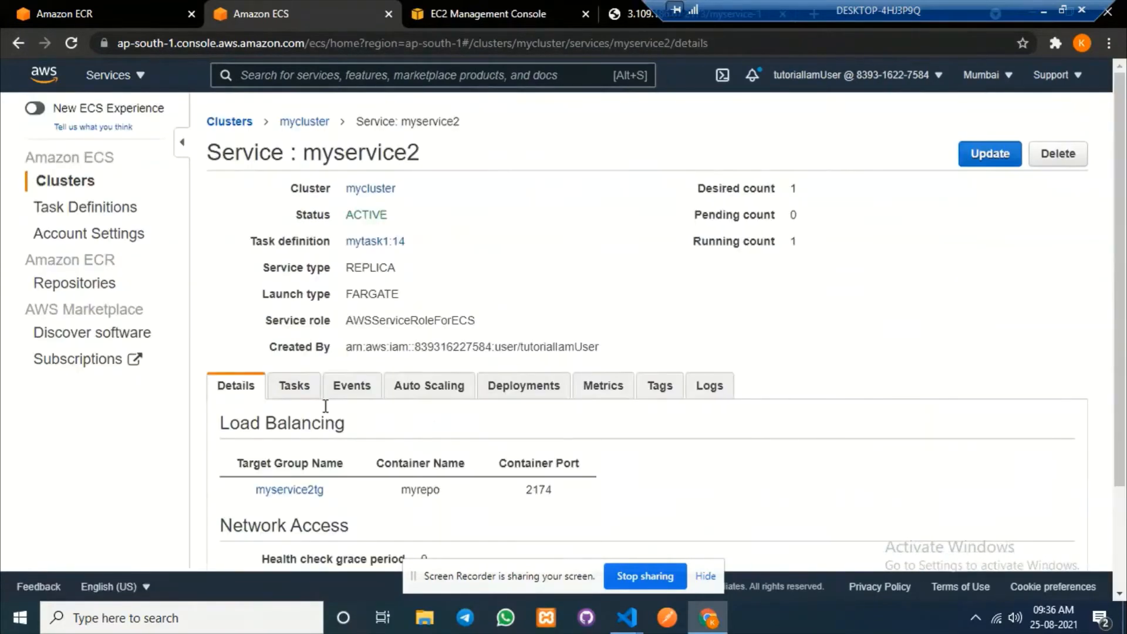
left_click(290, 392)
scroll(484, 440, "down", 1)
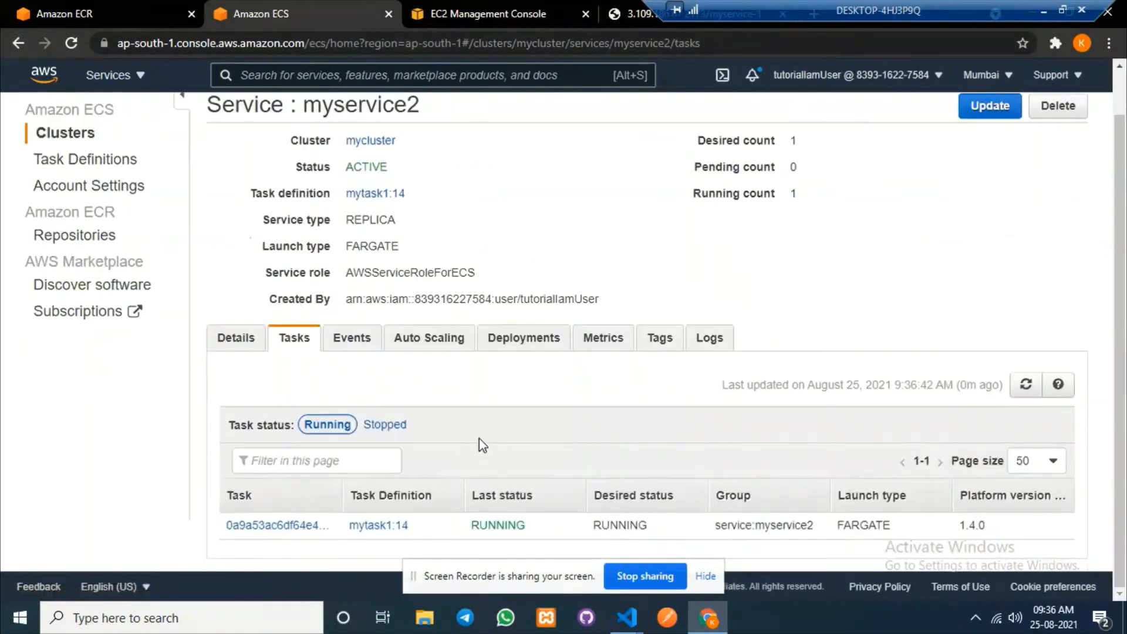
left_click(287, 528)
scroll(536, 386, "down", 3)
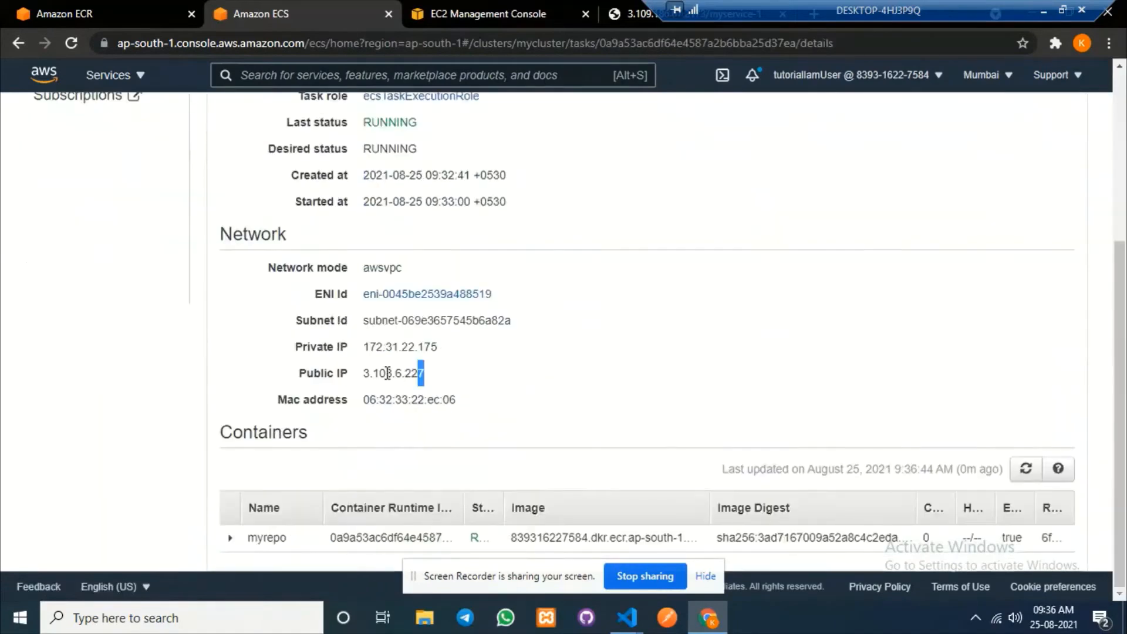
left_click_drag(388, 373, 362, 373)
key("ctrl+c")
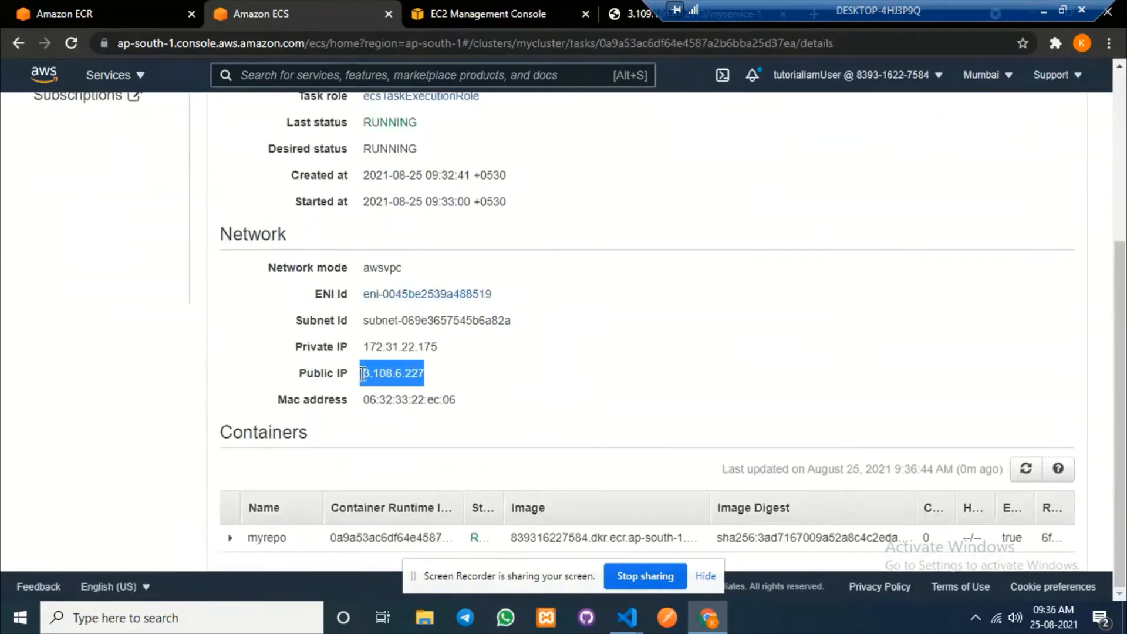
left_click(614, 13)
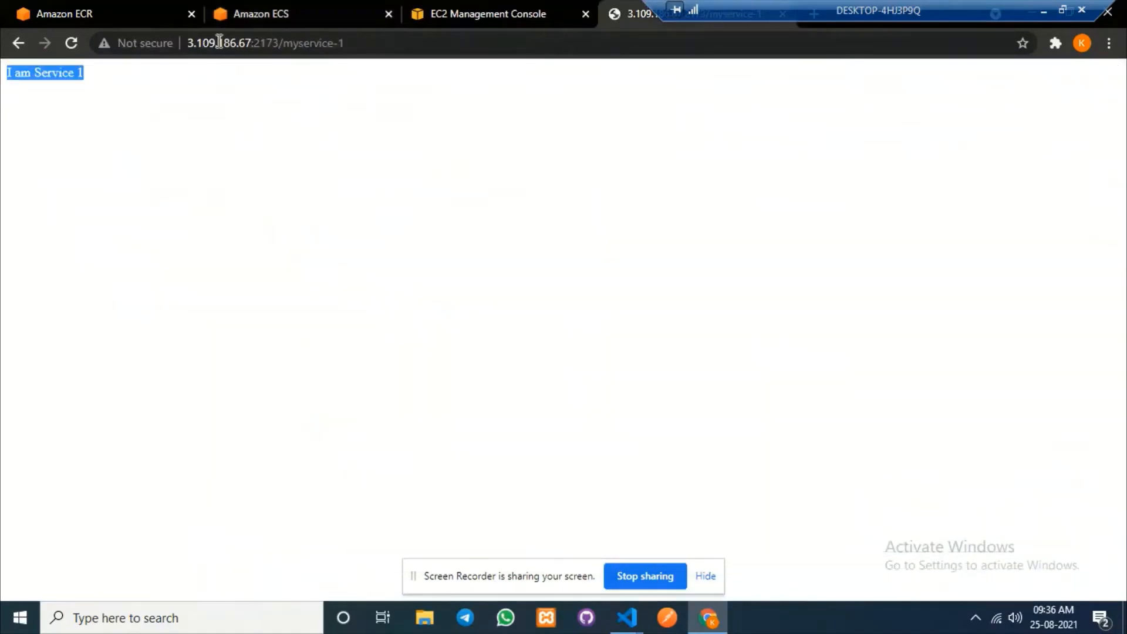
Load 3.108.6.227:2174/myservice-1, confirm 'I am Service 2', then bring up default.conf in VS Code.
left_click_drag(250, 43, 196, 43)
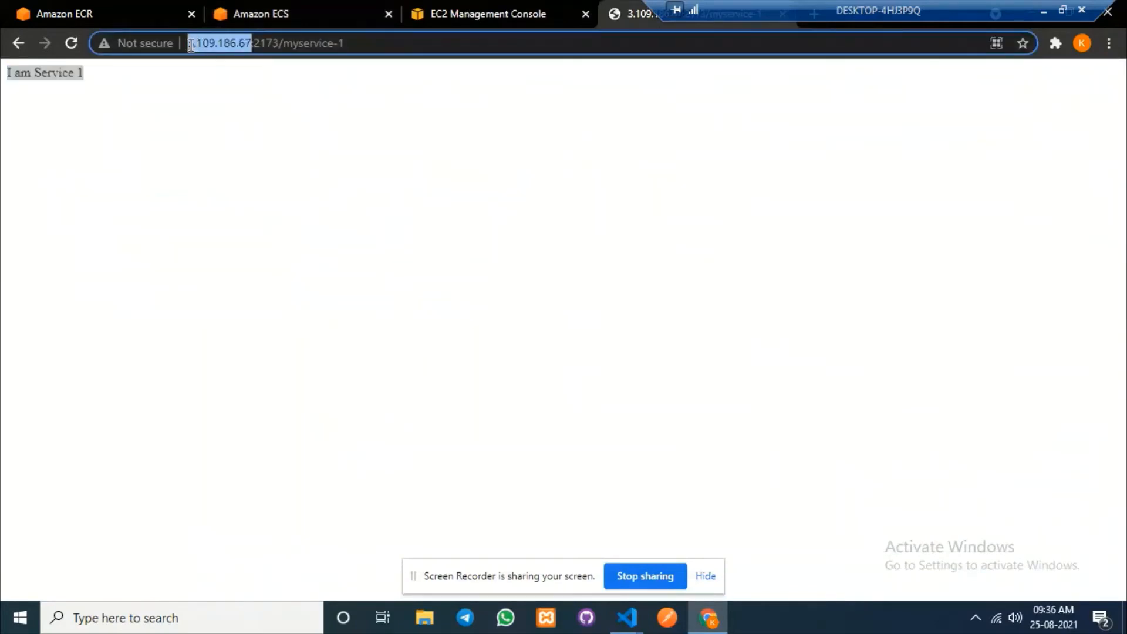
key("ctrl+v")
left_click(210, 43)
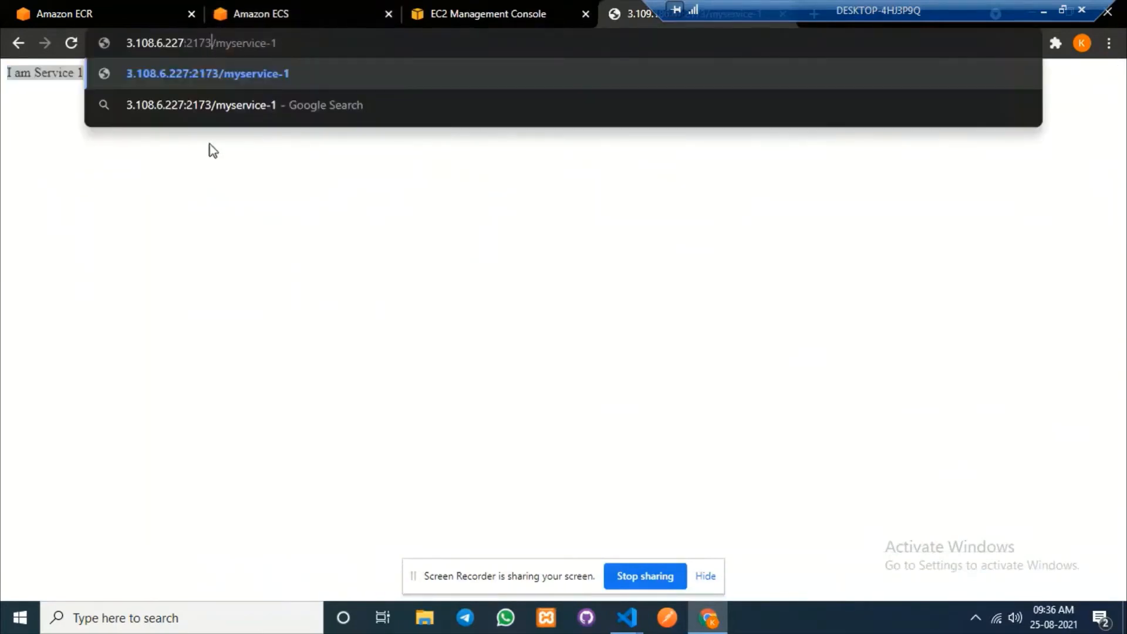
key("BackSpace")
type("4")
key("Return")
left_click_drag(84, 73, 2, 79)
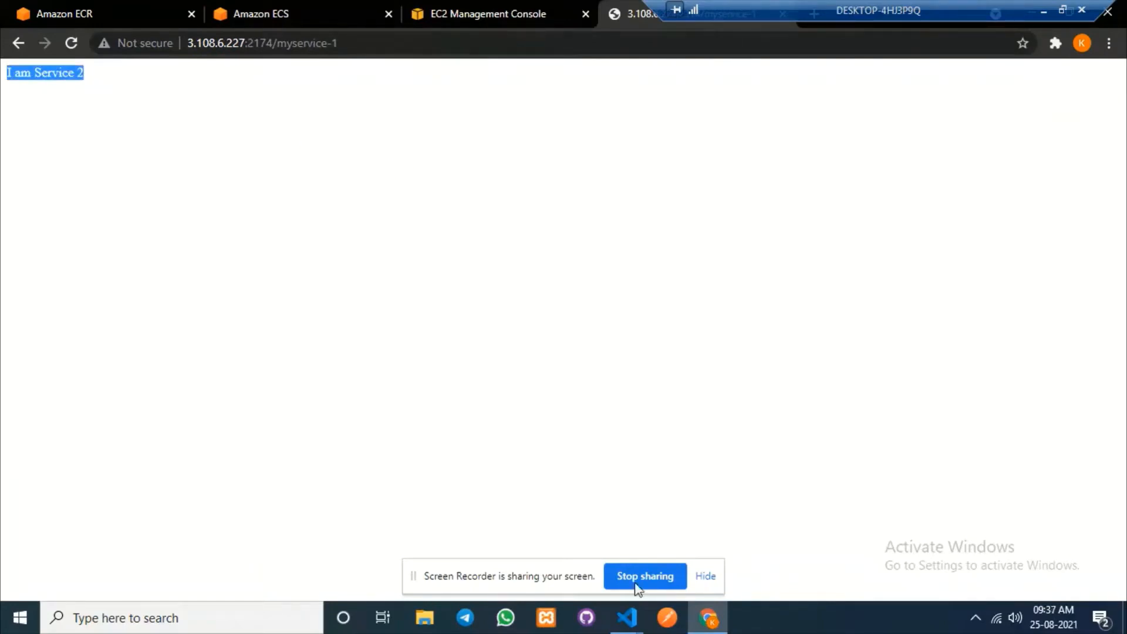
left_click(626, 618)
left_click(756, 534)
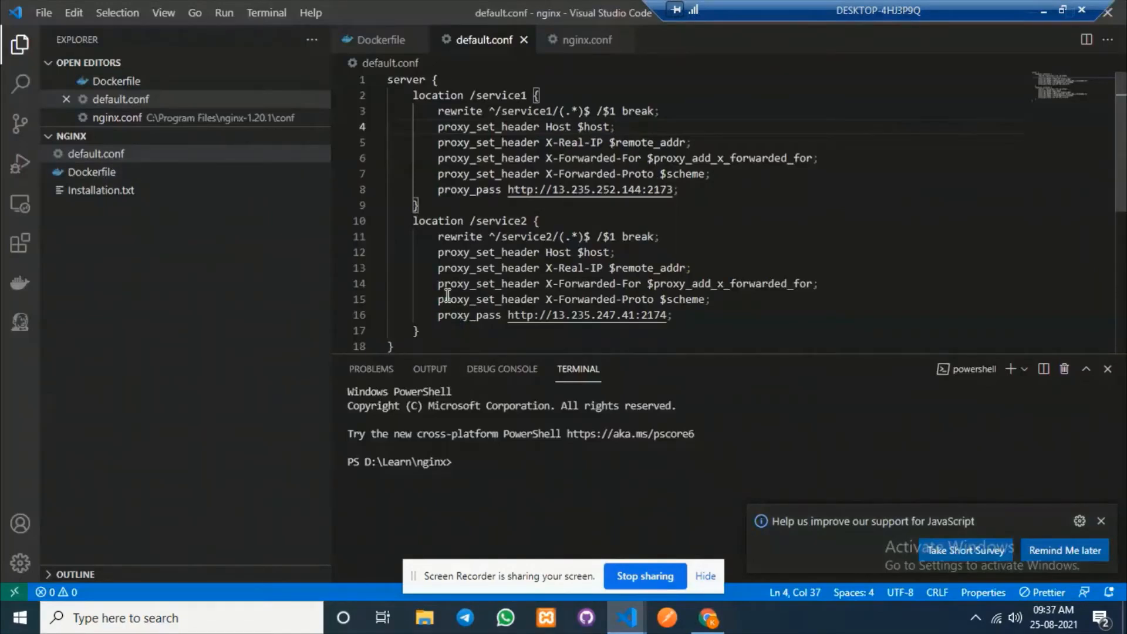
Review default.conf's location blocks and Service 1's proxy_pass address on line 8.
scroll(448, 296, "down", 2)
left_click_drag(409, 284, 385, 76)
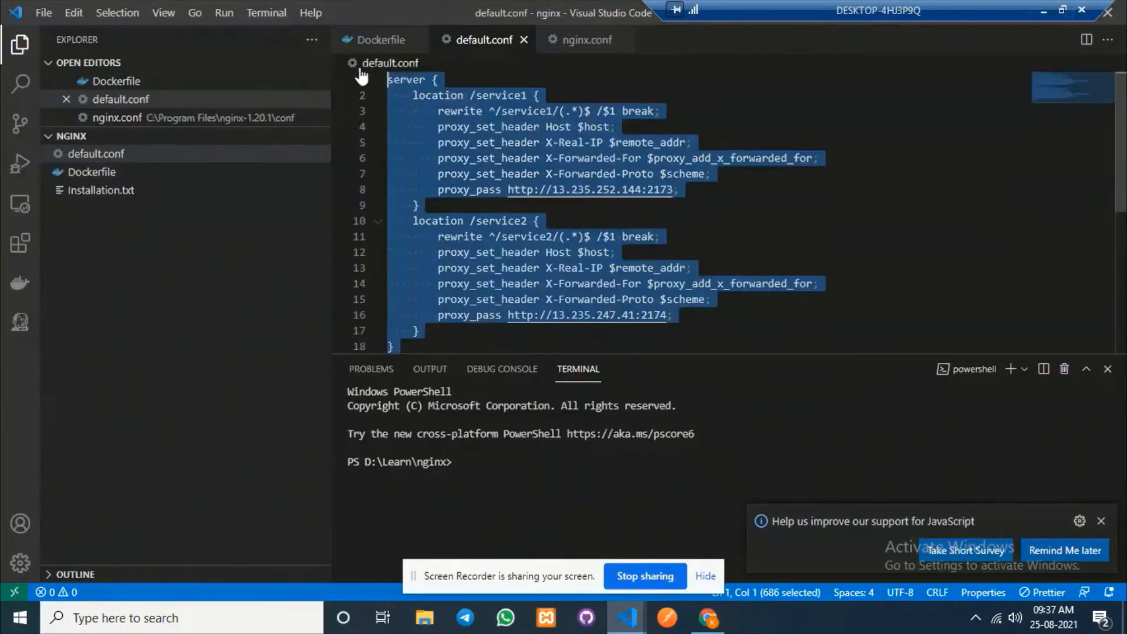
left_click(941, 189)
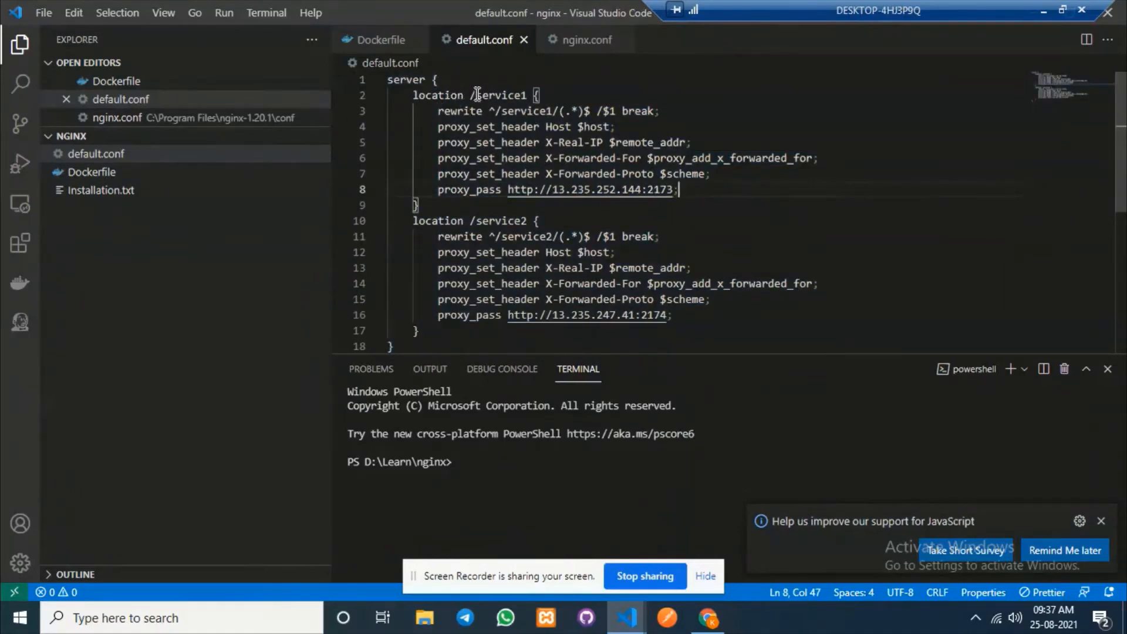
left_click_drag(477, 96, 554, 111)
left_click(527, 141)
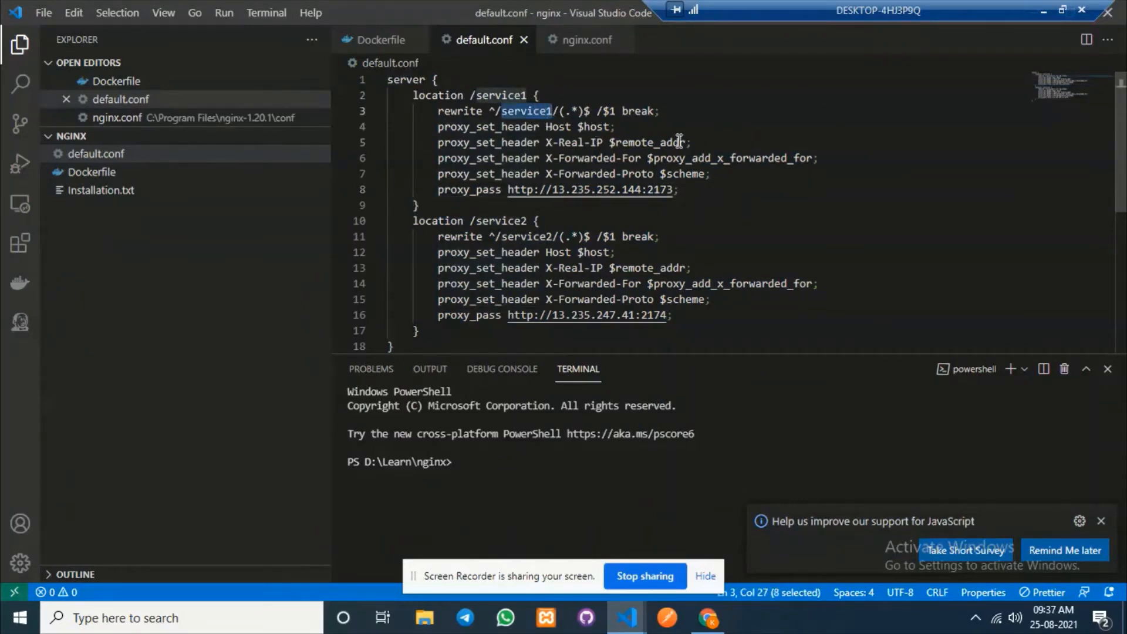
left_click_drag(506, 190, 675, 185)
left_click(705, 189)
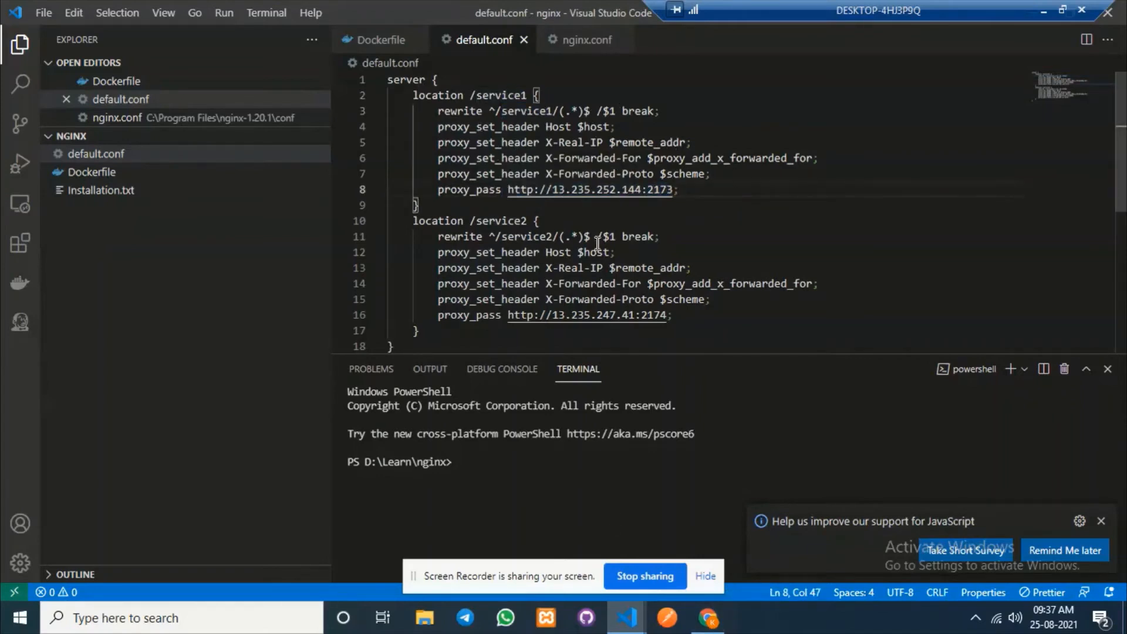
left_click(706, 622)
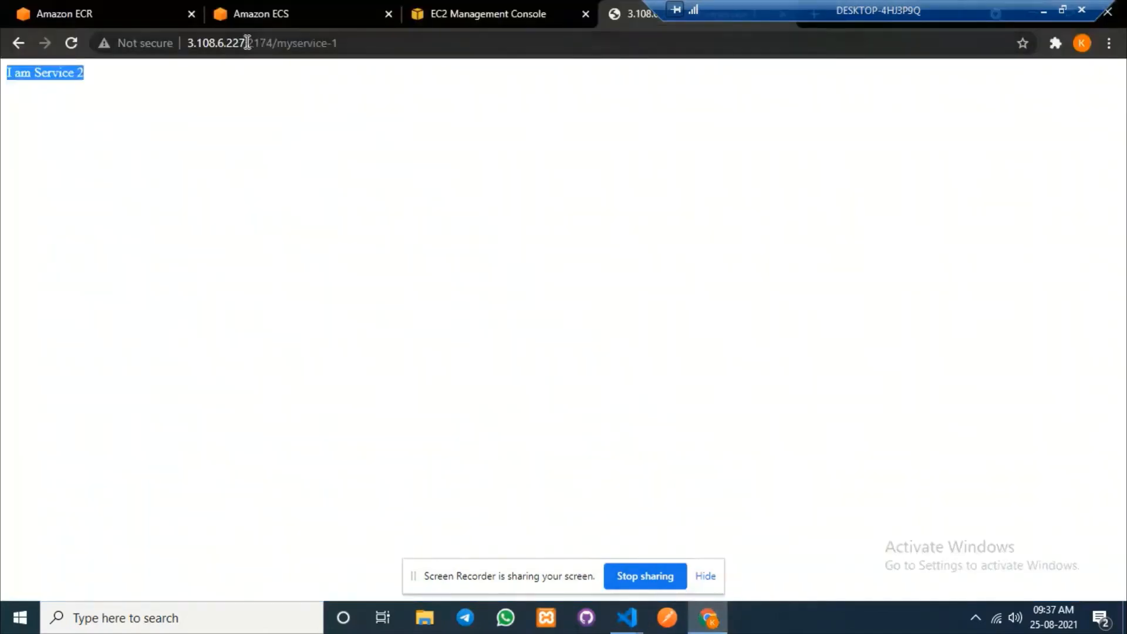
left_click_drag(246, 43, 178, 43)
key("ctrl+c")
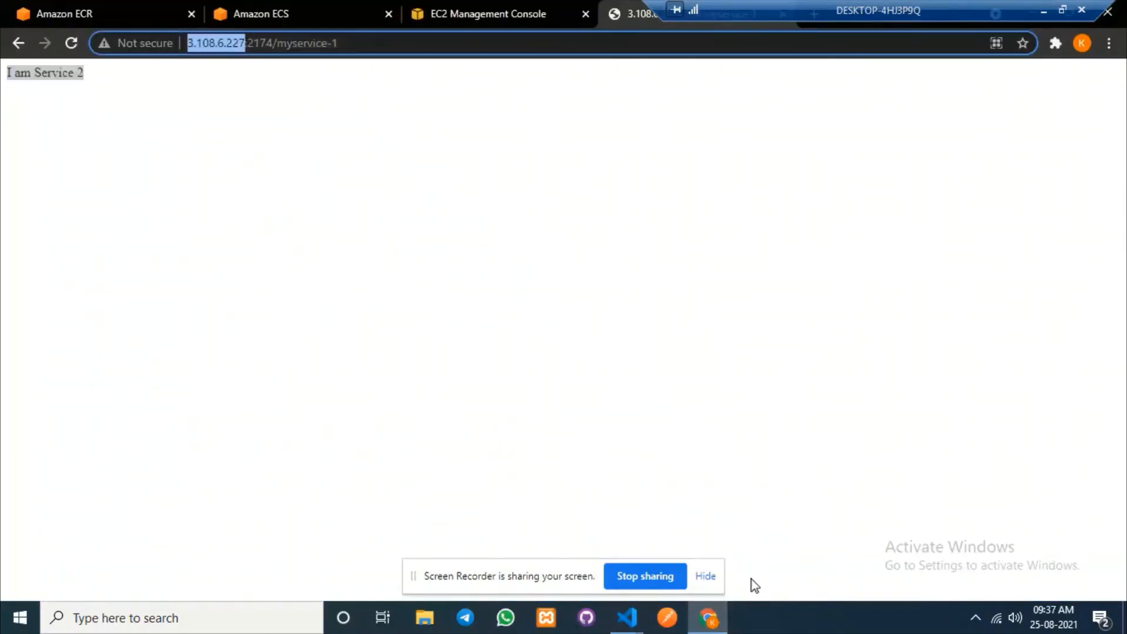
mouse_move(724, 608)
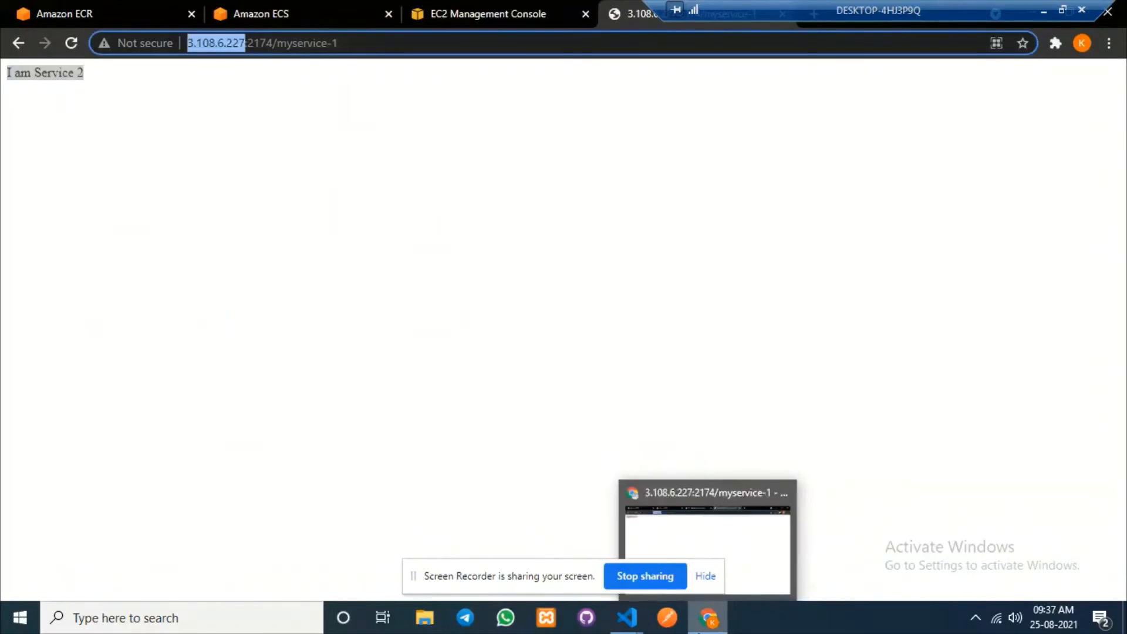
left_click(707, 627)
left_click(510, 190)
left_click_drag(524, 191, 638, 190)
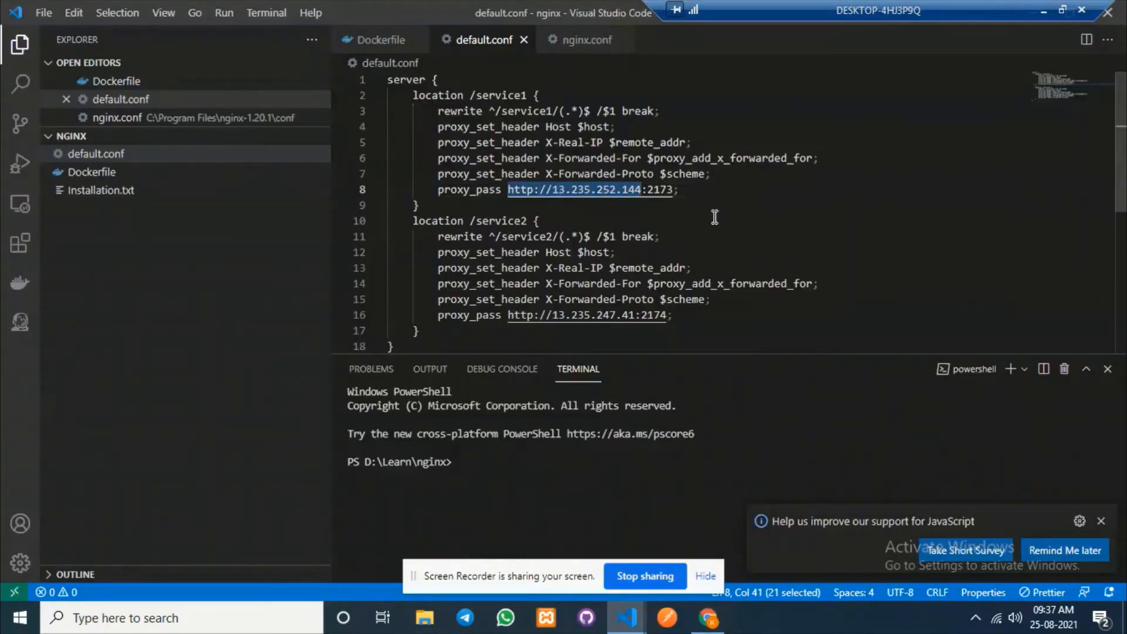
key("ctrl+v")
key("Down")
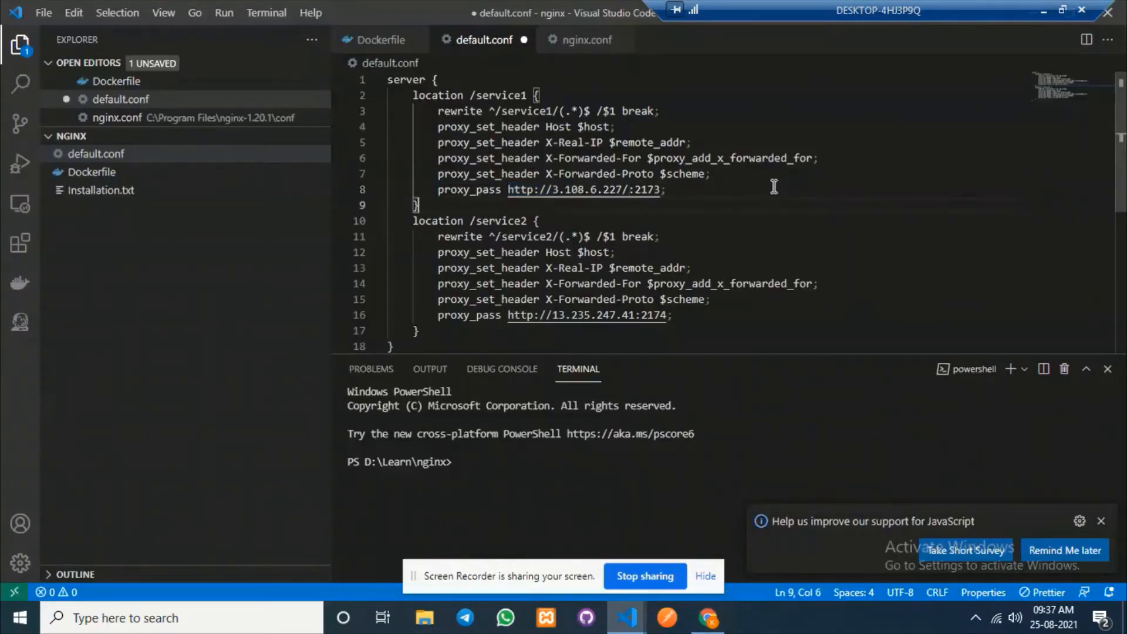
left_click(631, 196)
key("BackSpace")
type(":")
left_click(801, 227)
left_click(707, 617)
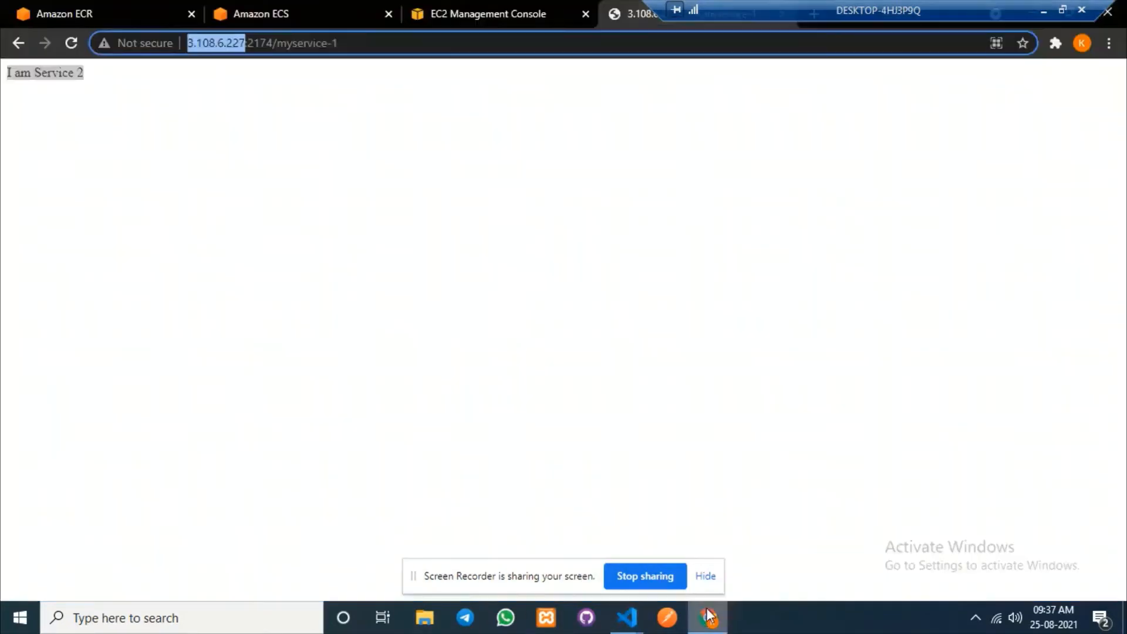
left_click(287, 11)
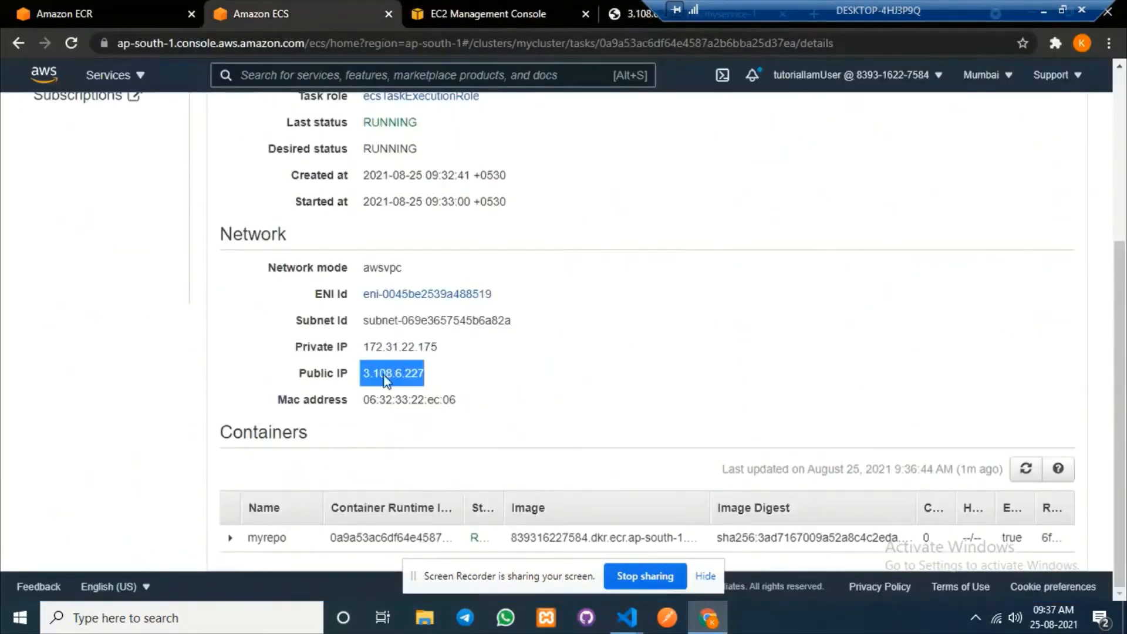
scroll(385, 379, "up", 5)
left_click(302, 121)
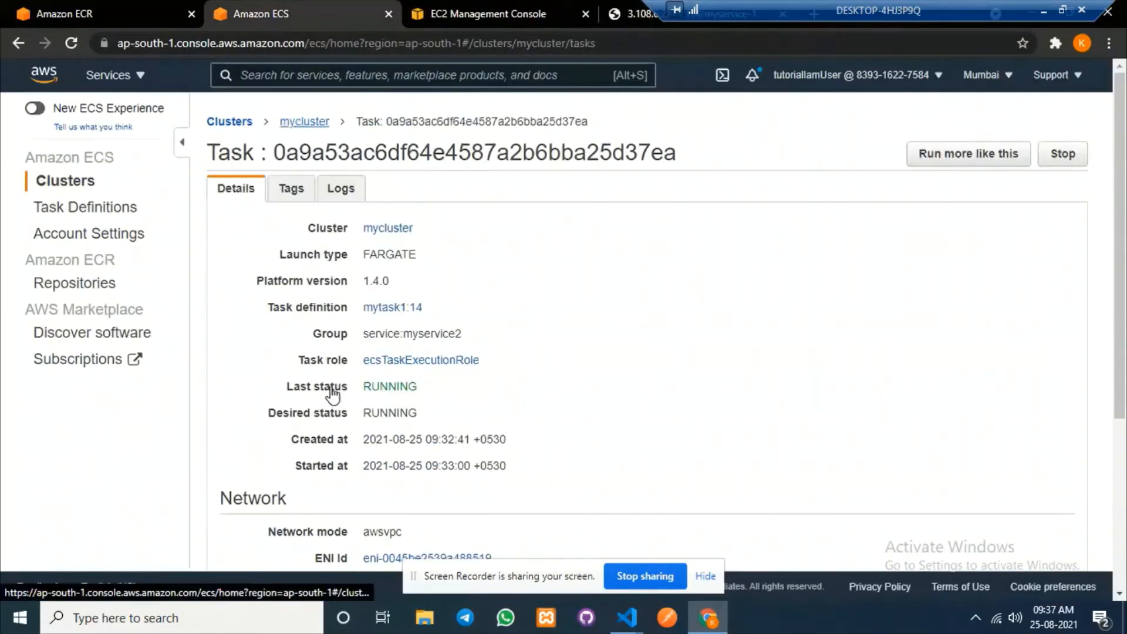
scroll(238, 372, "down", 2)
left_click(239, 321)
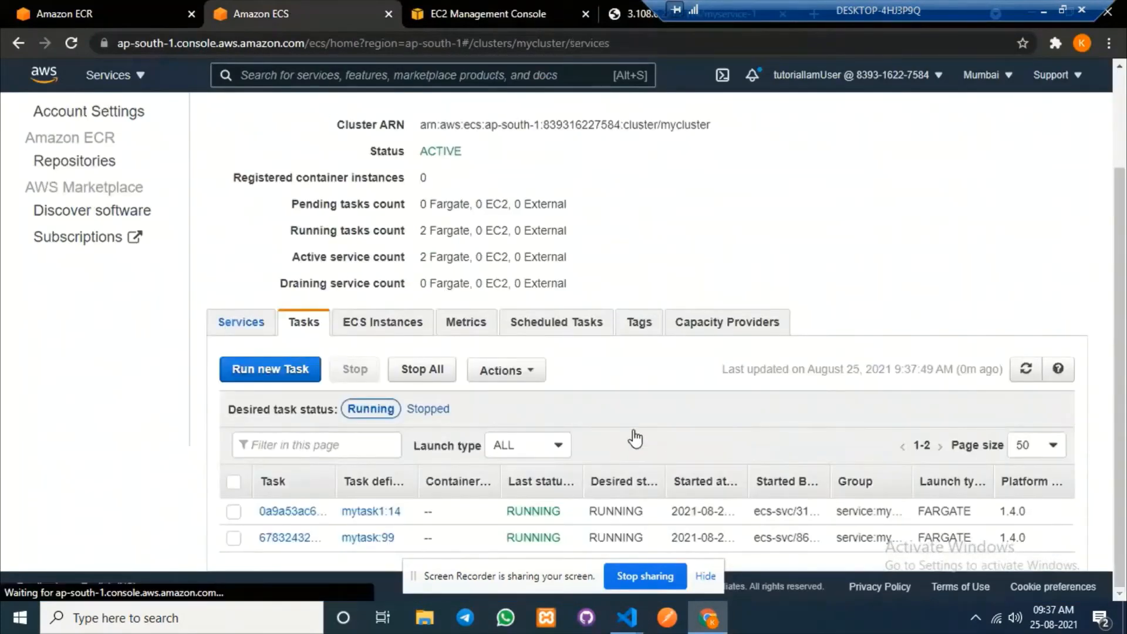
left_click(297, 539)
scroll(528, 411, "down", 2)
left_click(294, 257)
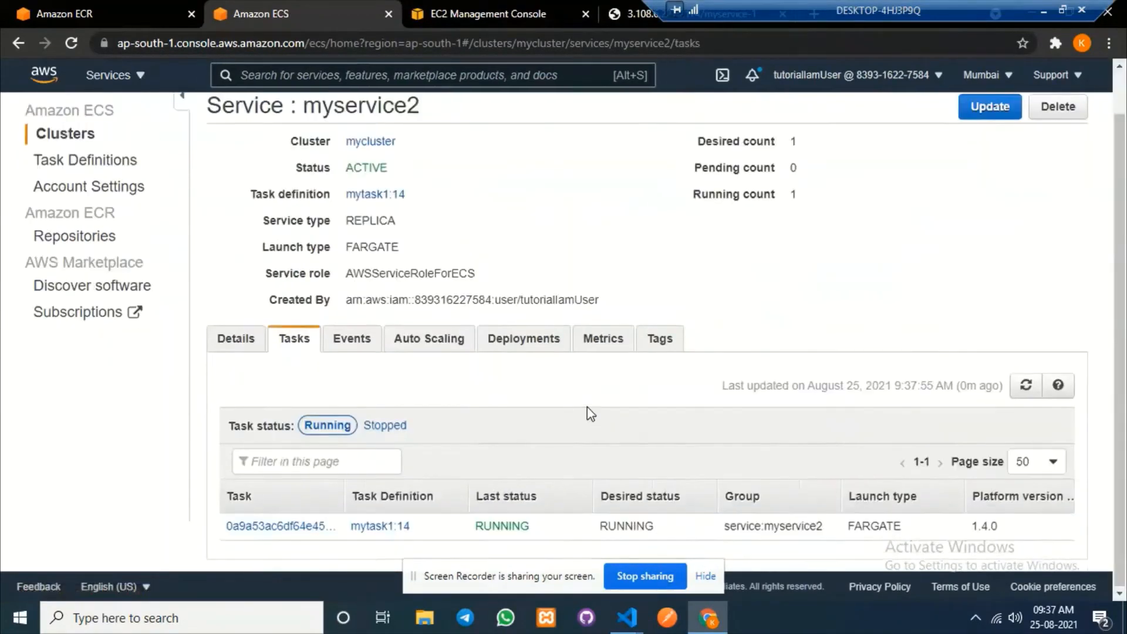
left_click(276, 524)
scroll(731, 342, "down", 4)
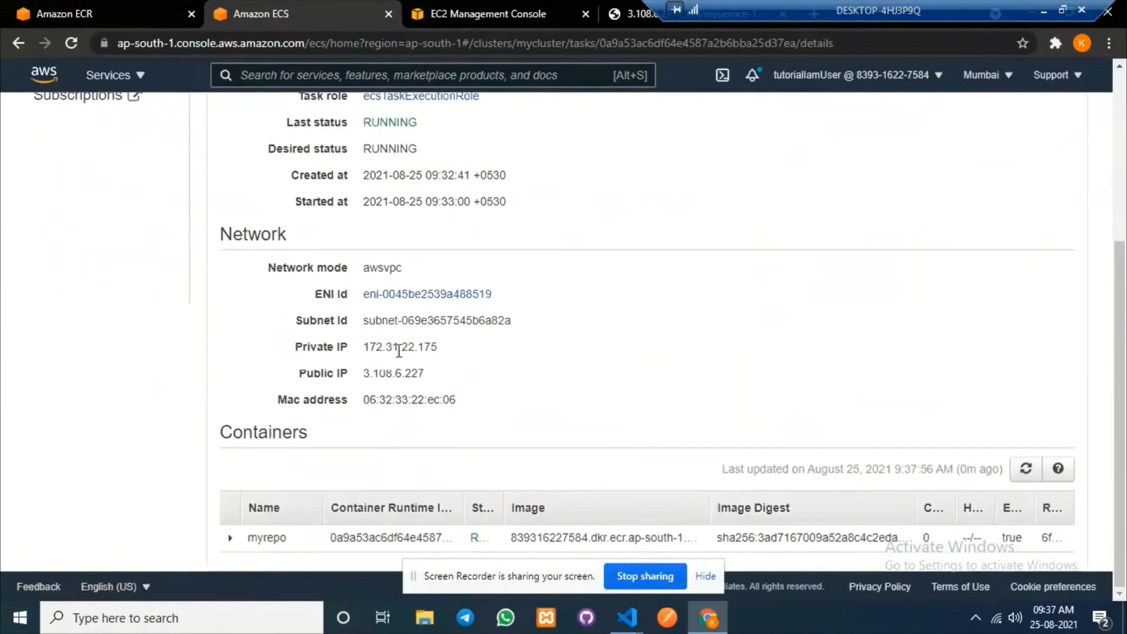
left_click_drag(362, 371, 459, 376)
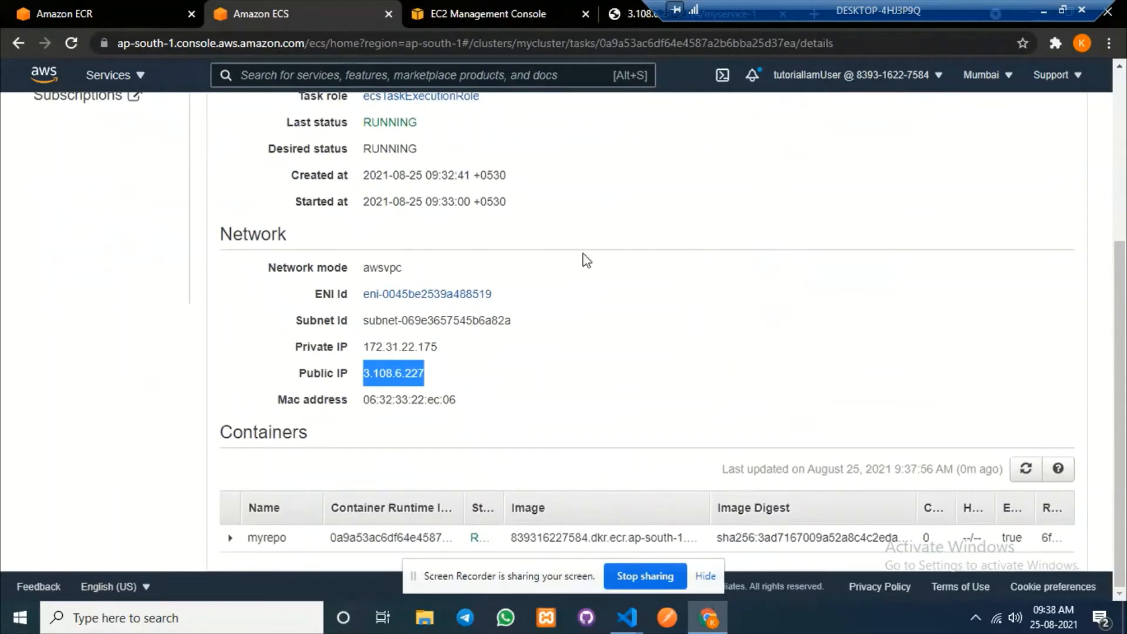
left_click(622, 7)
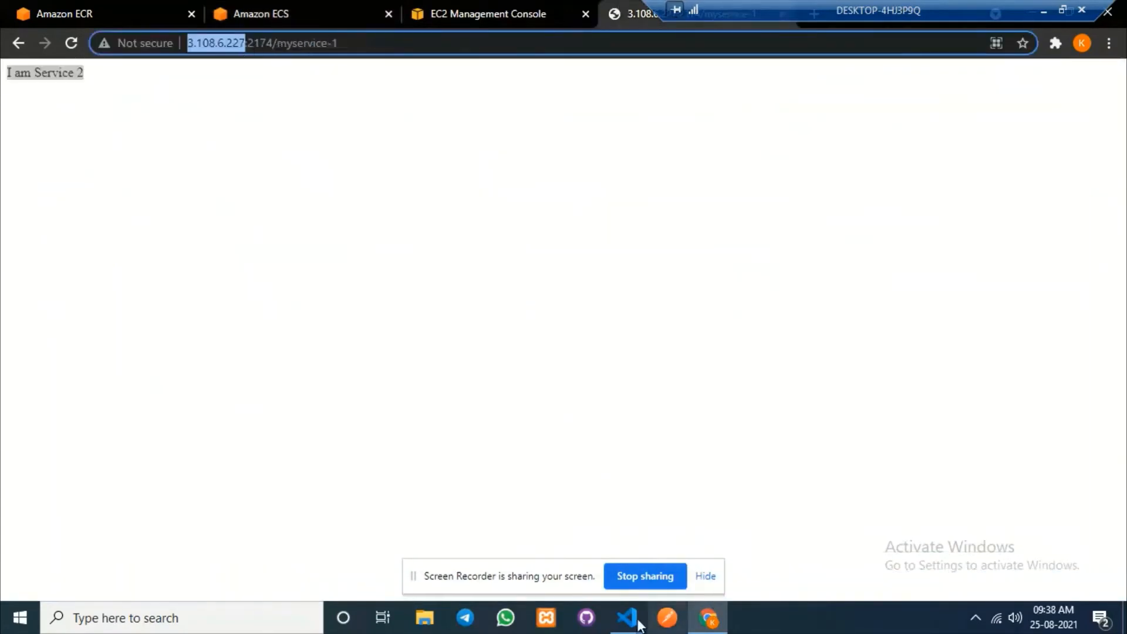
Paste 3.108.6.227 over the old /service2 proxy_pass host on line 16 of default.conf.
mouse_move(620, 627)
left_click(762, 517)
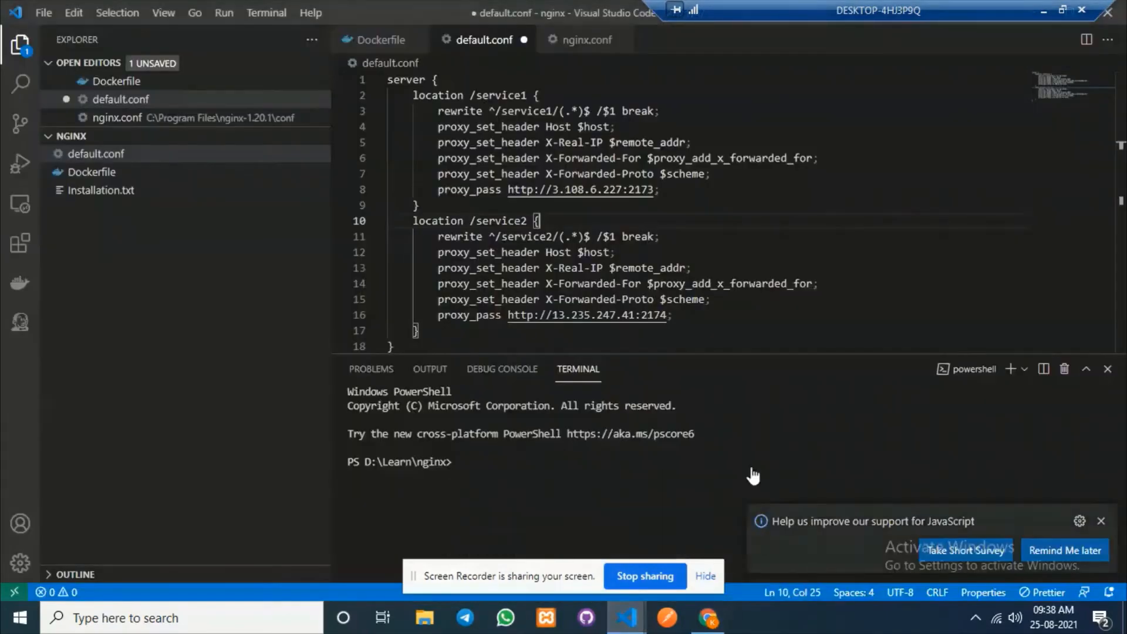
mouse_move(510, 189)
left_mouse_down()
mouse_move(661, 188)
mouse_move(509, 194)
left_mouse_up()
key("ctrl+c")
left_click_drag(640, 314, 508, 315)
key("ctrl+v")
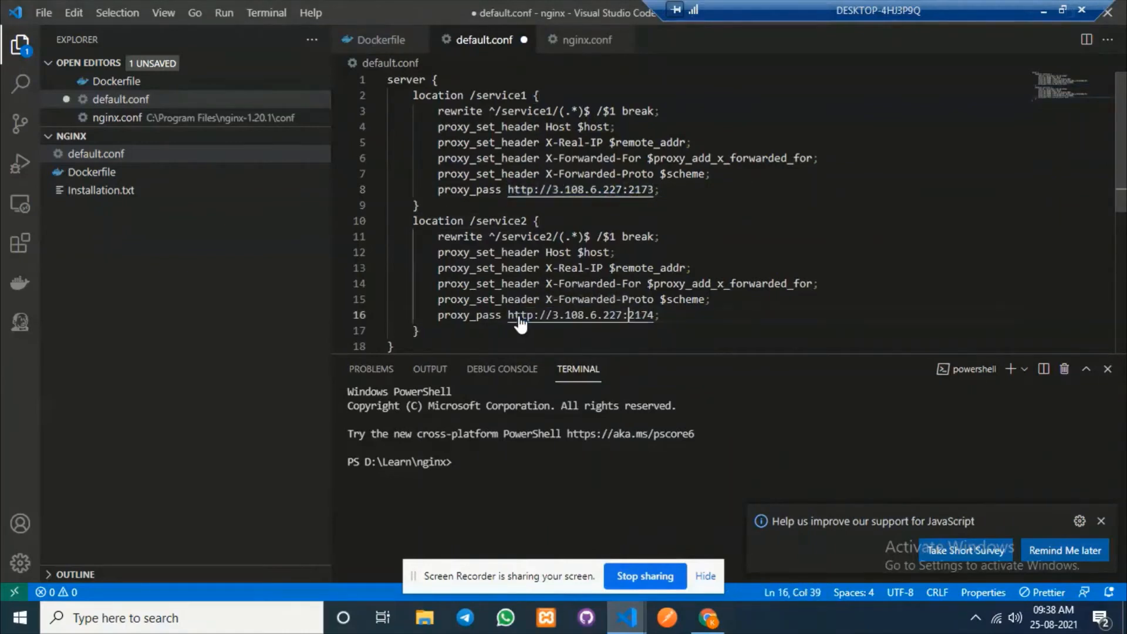
left_click(793, 302)
left_click(708, 618)
left_click(708, 617)
left_click(709, 622)
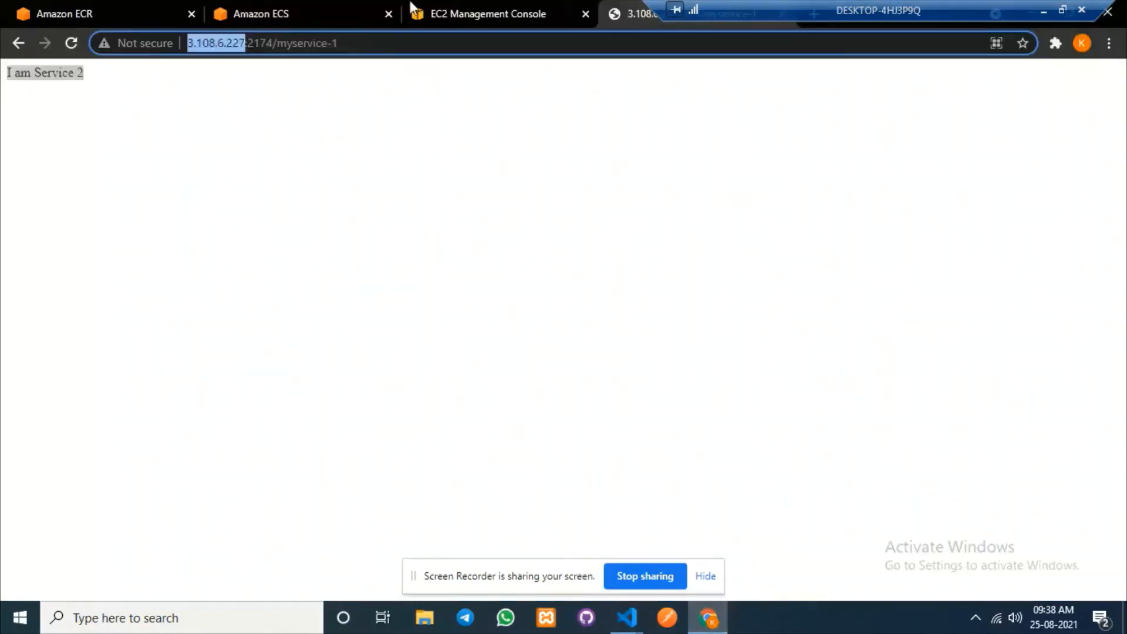
Return to mycluster's services in ECS and open myservice1.
left_click(457, 13)
left_click(258, 12)
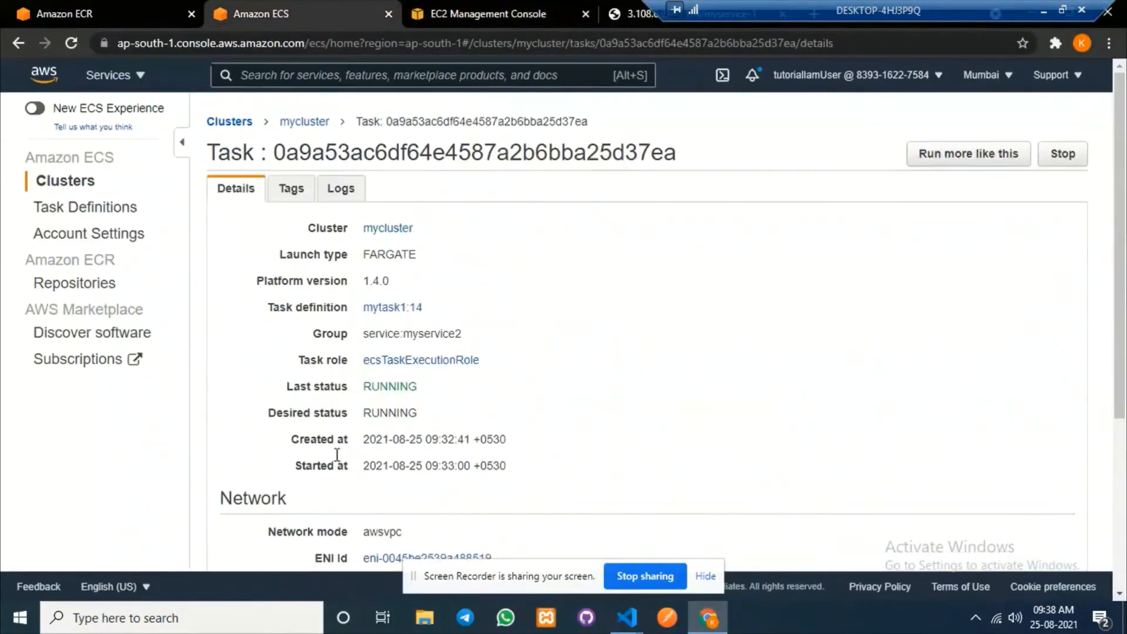
left_click(302, 123)
scroll(218, 409, "down", 2)
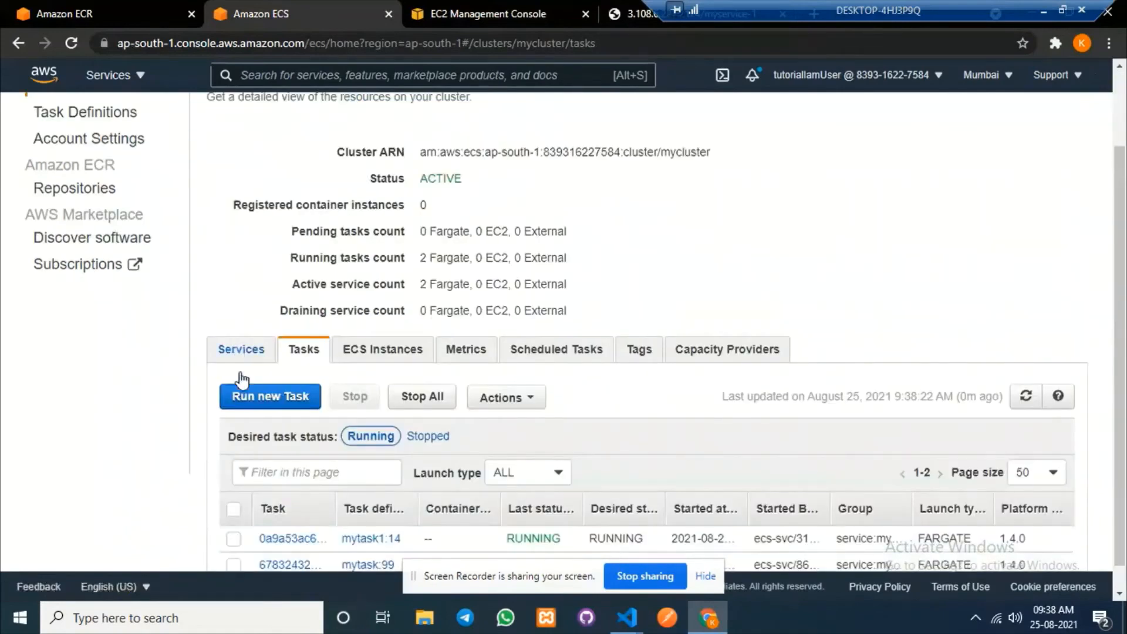
left_click(241, 349)
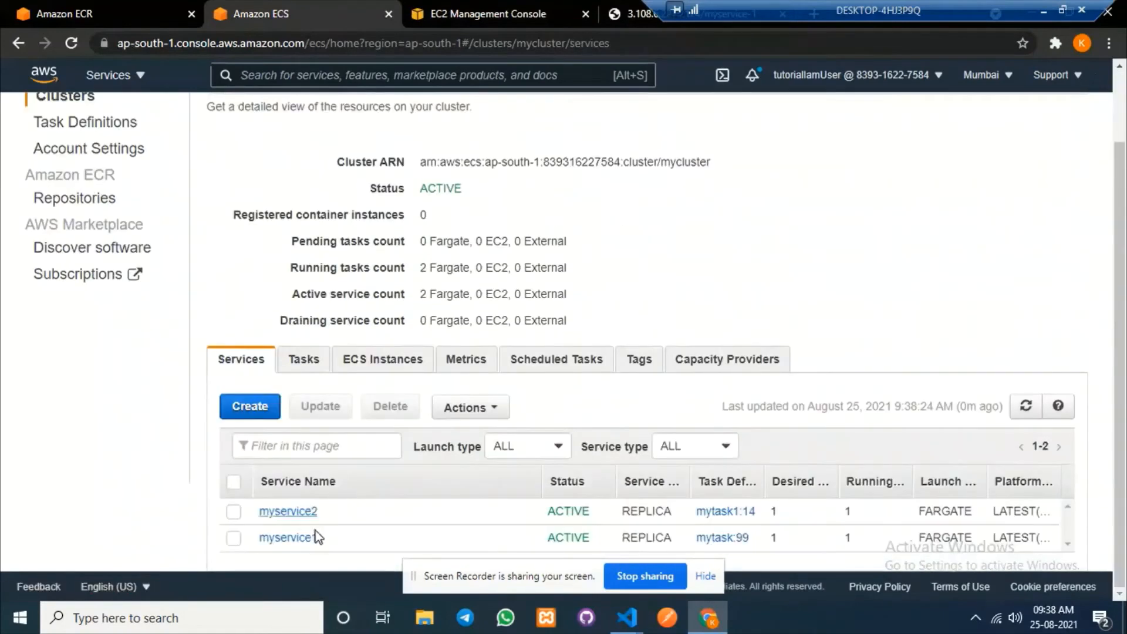
left_click(286, 537)
Select myservice1's task public IP 3.109.186.67, then select line 8's 3.108.6.227 in default.conf.
left_click(298, 333)
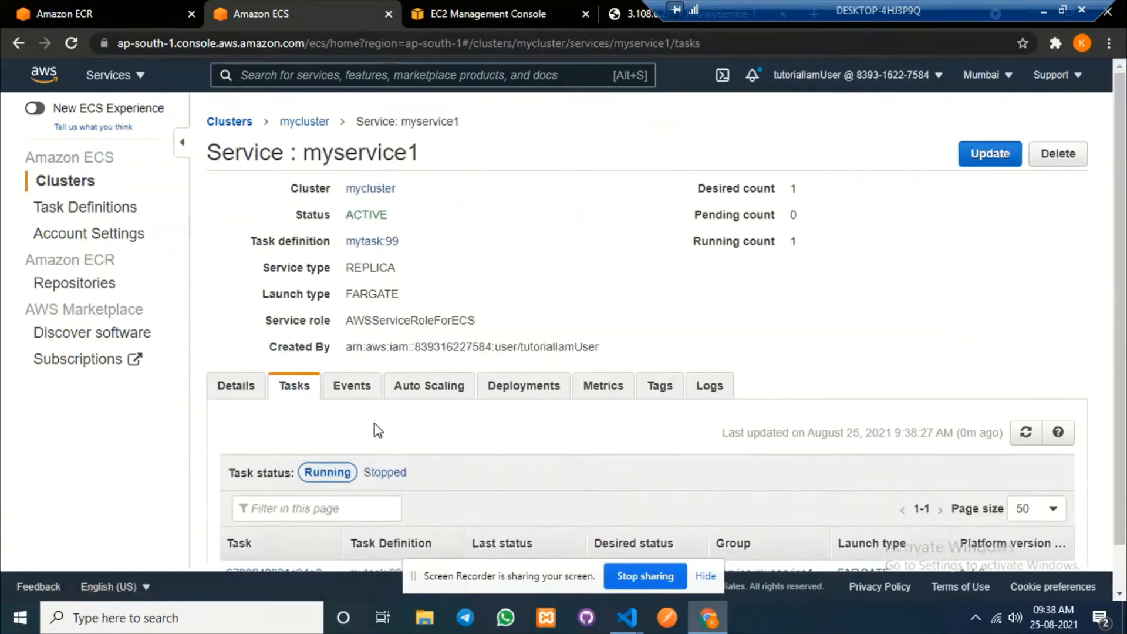
scroll(372, 428, "down", 1)
left_click(293, 525)
scroll(371, 434, "down", 2)
scroll(371, 433, "down", 2)
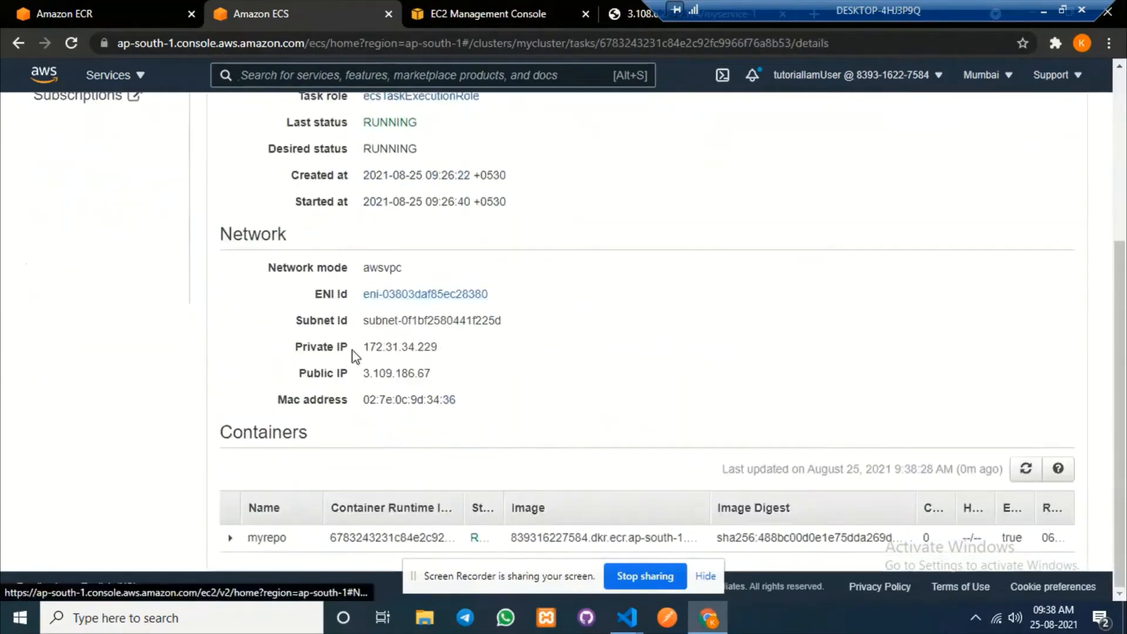
left_click_drag(370, 374, 459, 379)
double_click(366, 378)
key("ctrl+c")
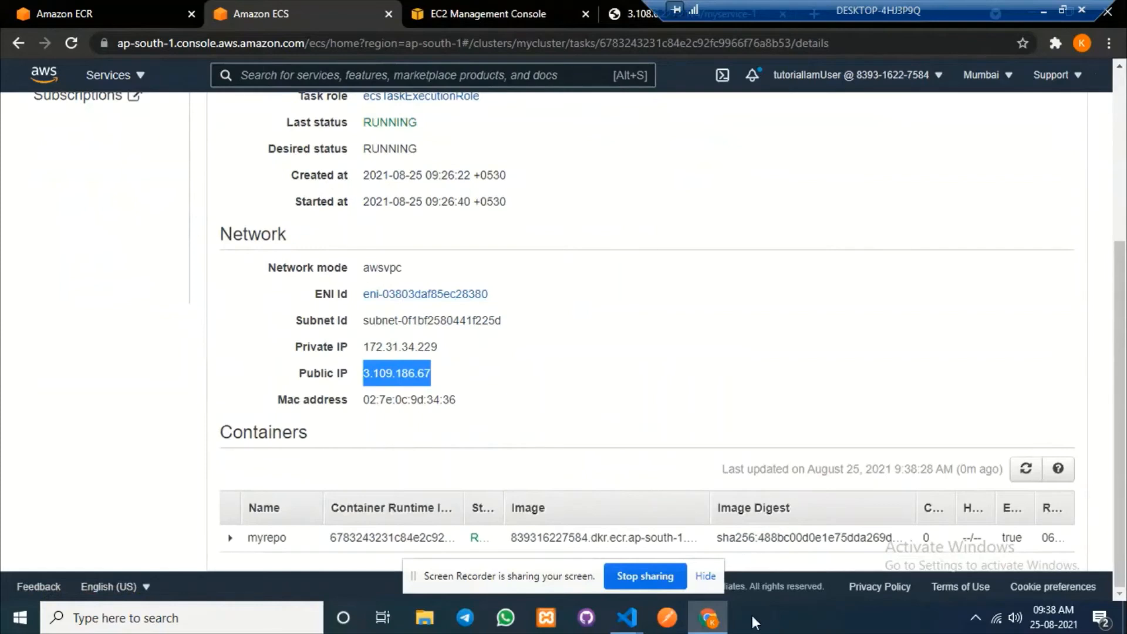
left_click(627, 618)
left_click_drag(552, 191, 626, 190)
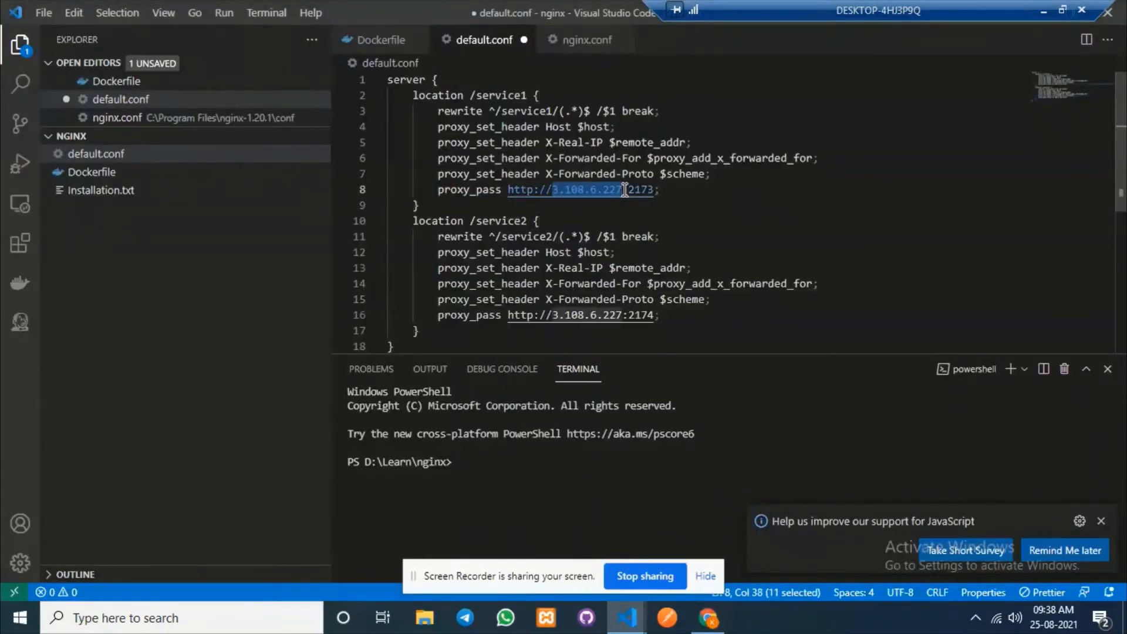
Replace line 8's IP with 3.109.186.67 and save default.conf.
key("ctrl+v")
left_click(816, 210)
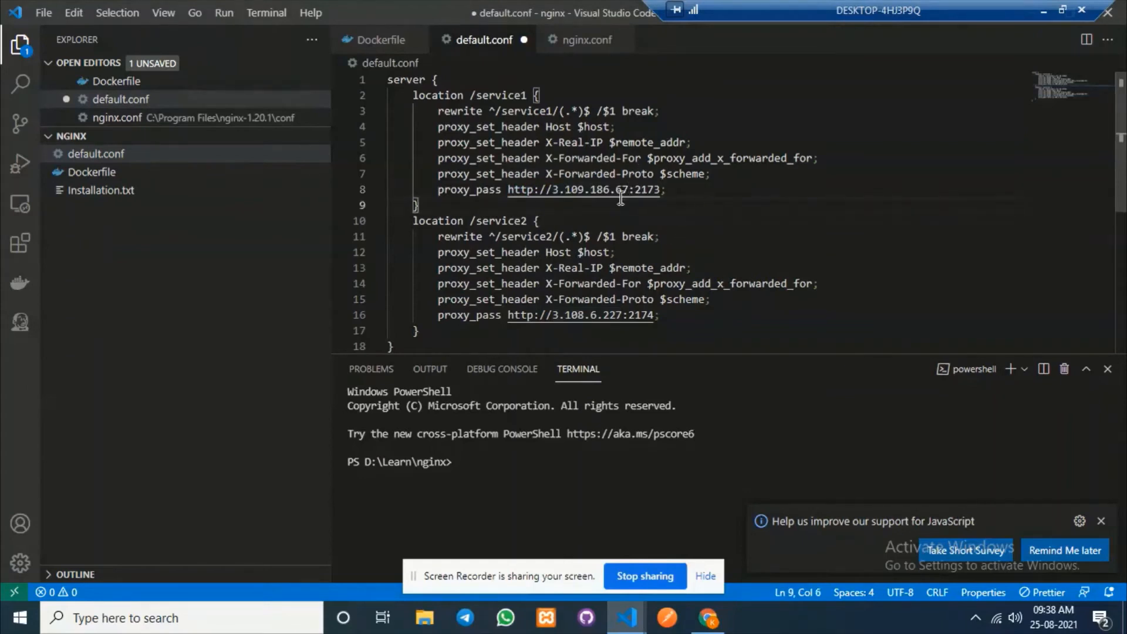
left_click(797, 222)
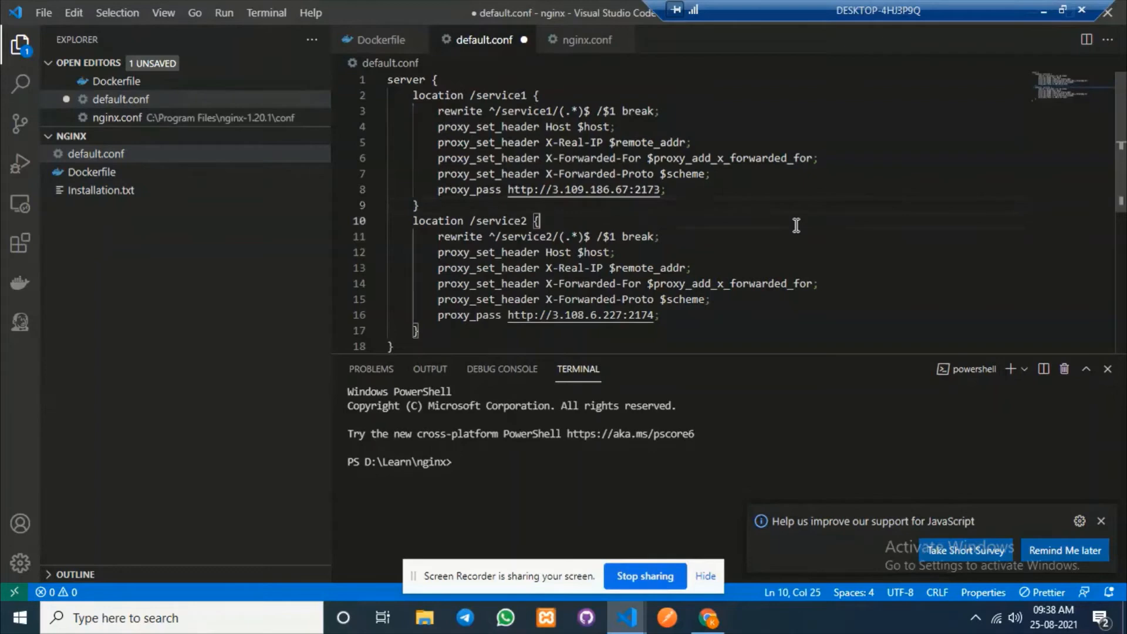
key("ctrl+s")
Review the Dockerfile's FROM nginx and COPY default.conf /etc/nginx/conf.d/ lines, dismissing the JavaScript notification.
left_click(146, 175)
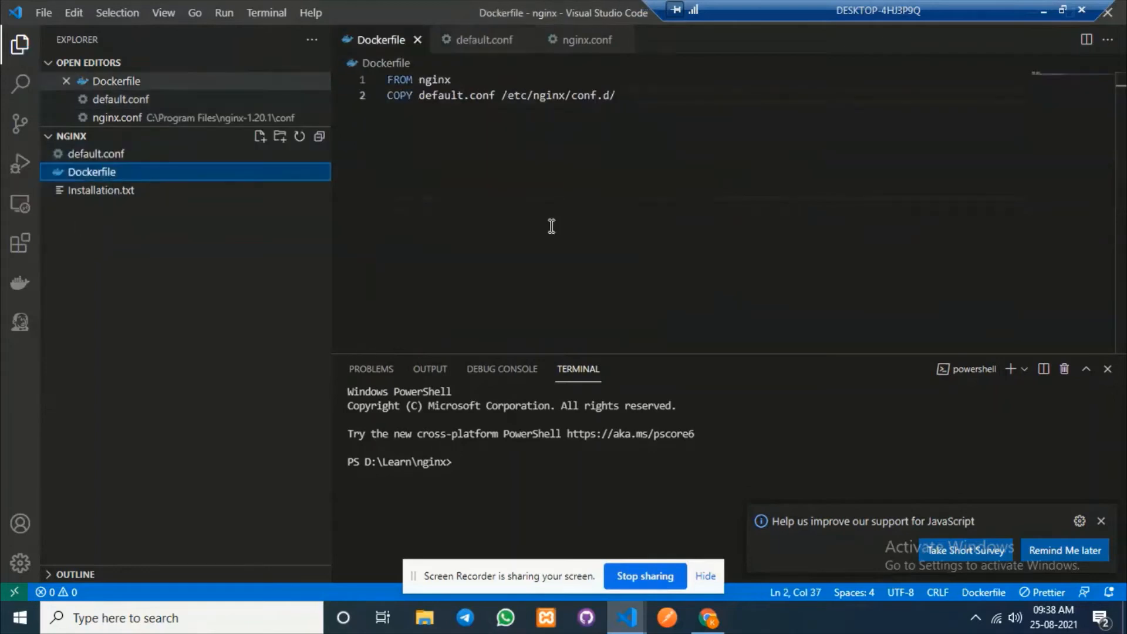
left_click(361, 86, "shift")
left_click_drag(460, 86, 402, 82)
left_click(453, 107)
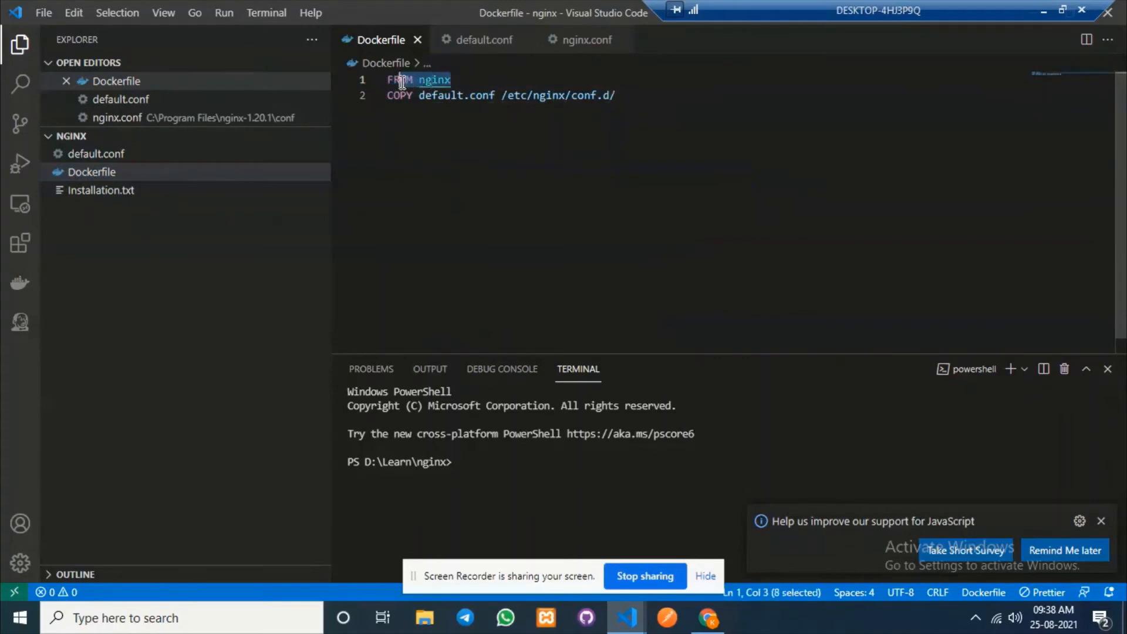
left_click(478, 81)
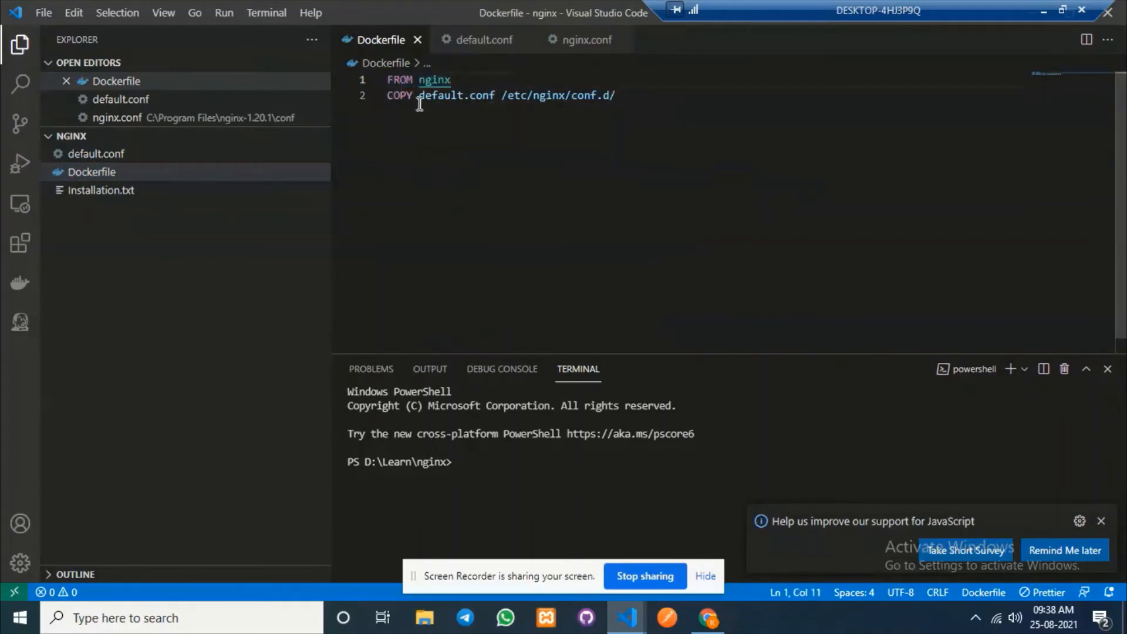
left_click_drag(418, 96, 642, 92)
left_click(500, 147)
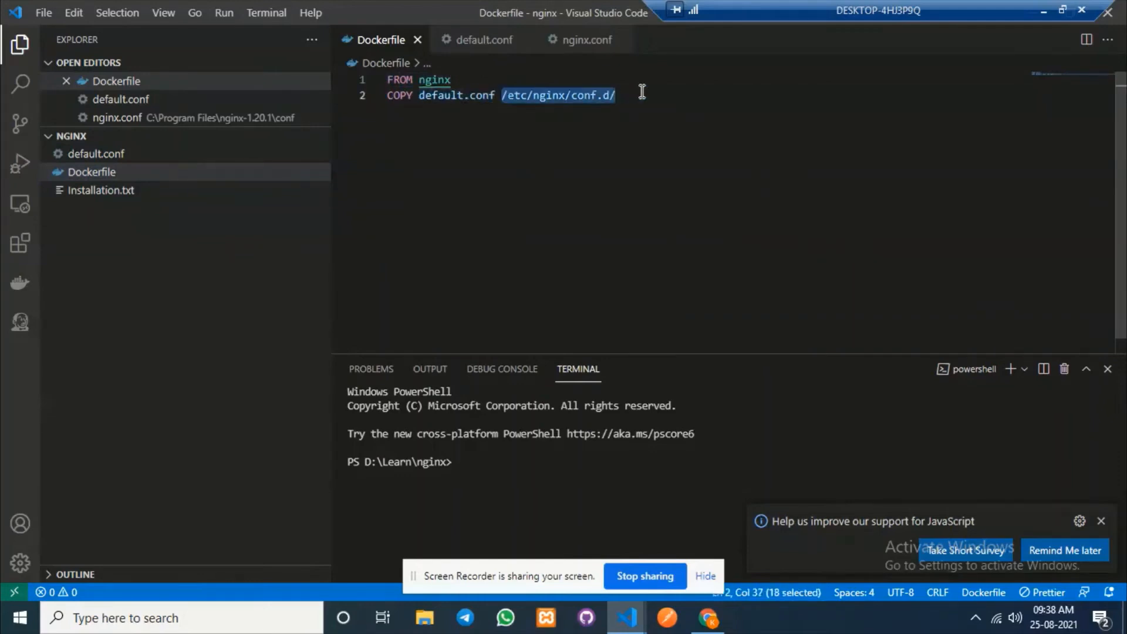
left_click(1101, 520)
left_click_drag(420, 96, 496, 96)
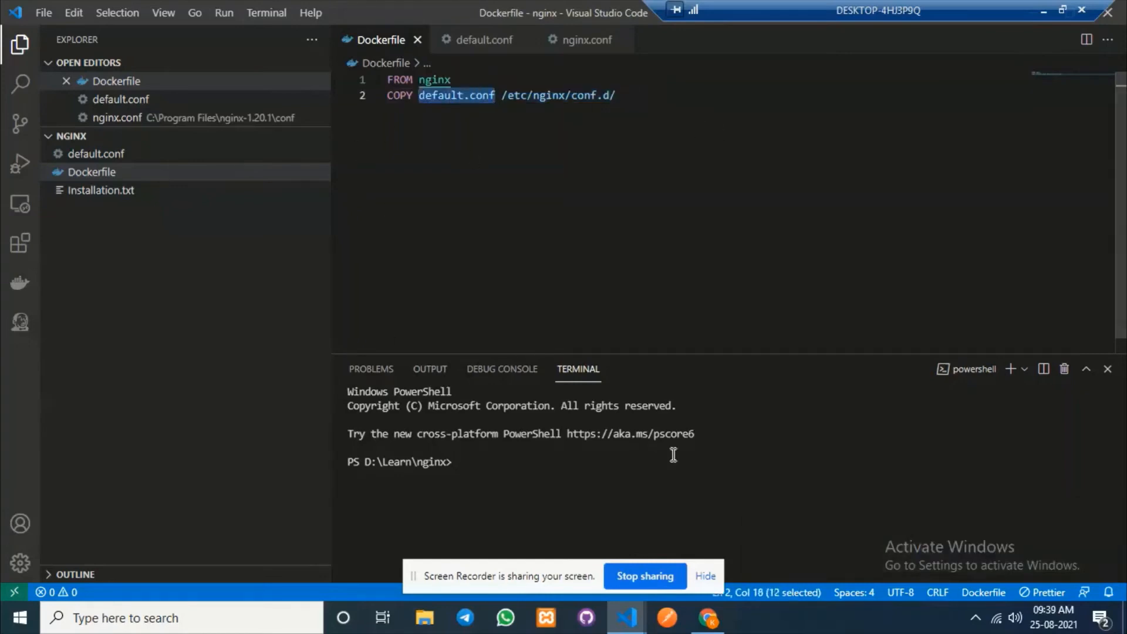
Paste myrepo's ECR login command (aws ecr get-login-password into docker login) into the VS Code terminal.
left_click(707, 617)
left_click(100, 10)
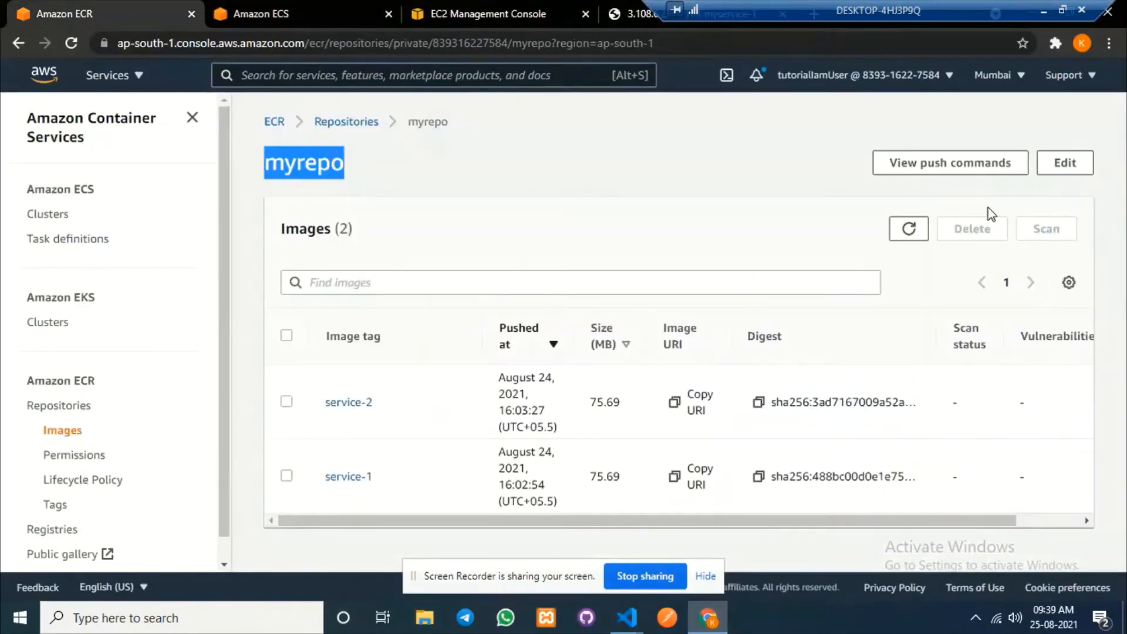
left_click(951, 163)
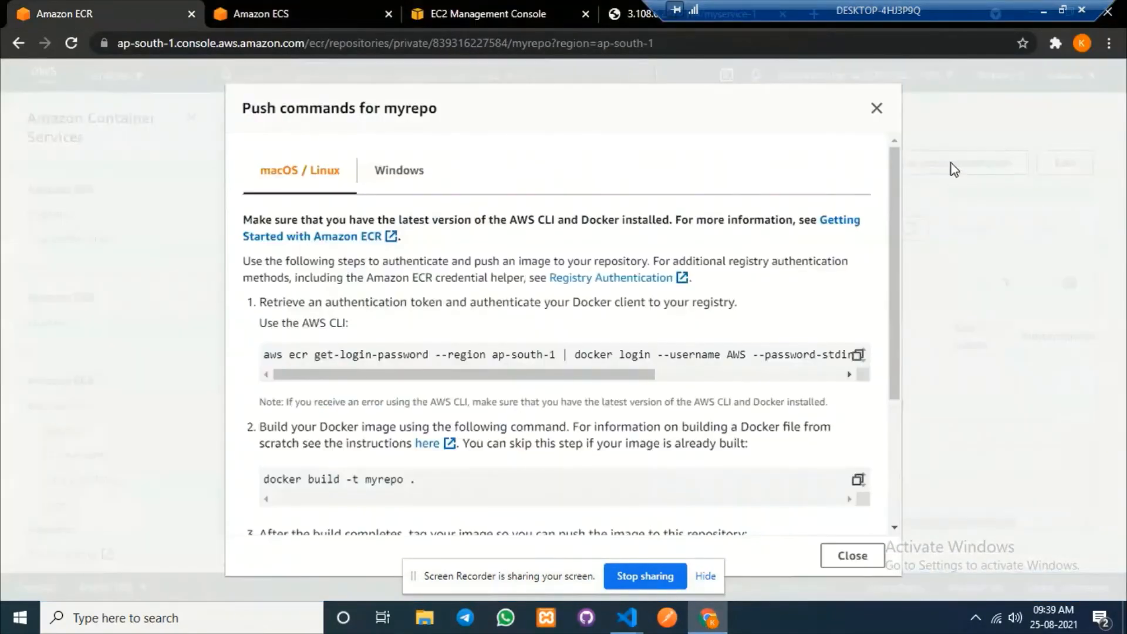
left_click(712, 627)
key("ctrl+v")
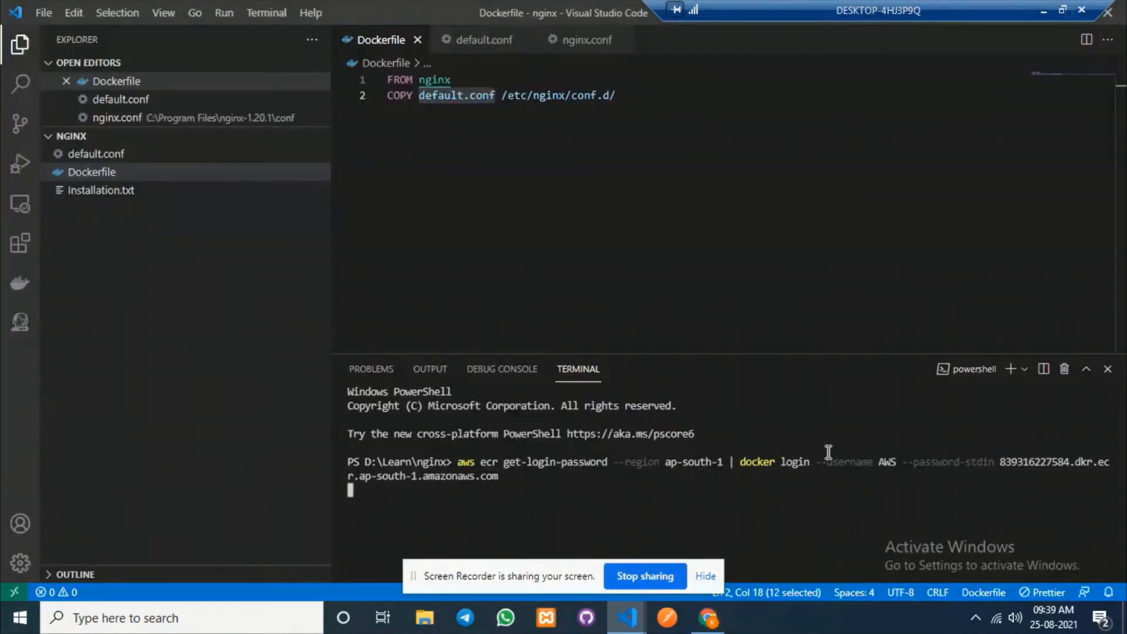
Log Docker in to ECR, type 'docker build . -t', and copy the repository URI.
left_click(705, 576)
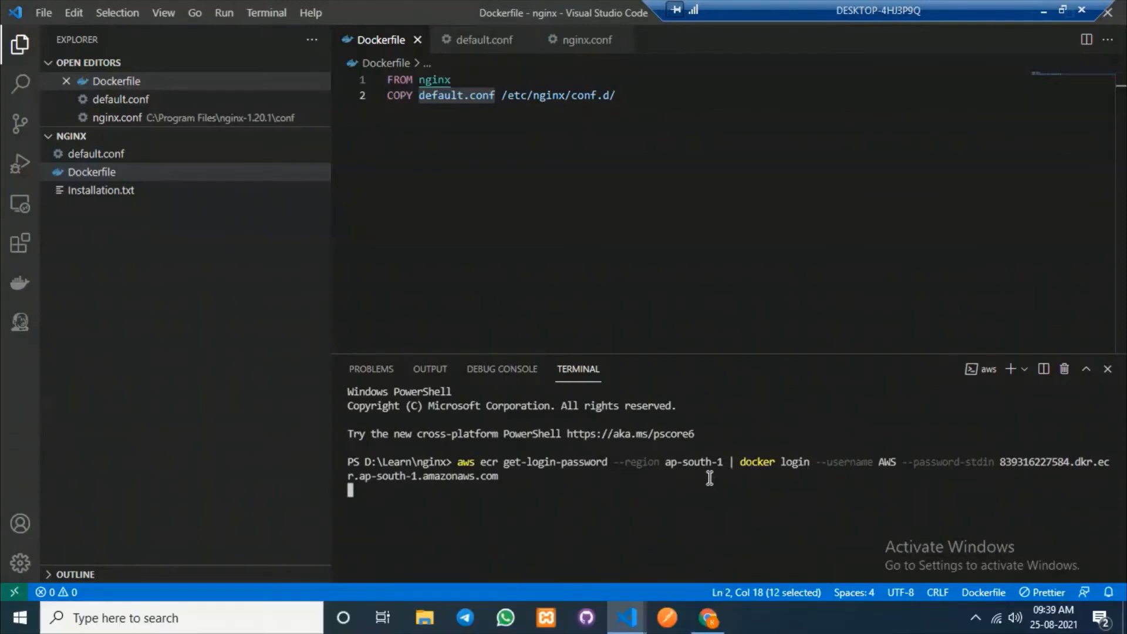
left_click(708, 618)
scroll(565, 385, "down", 3)
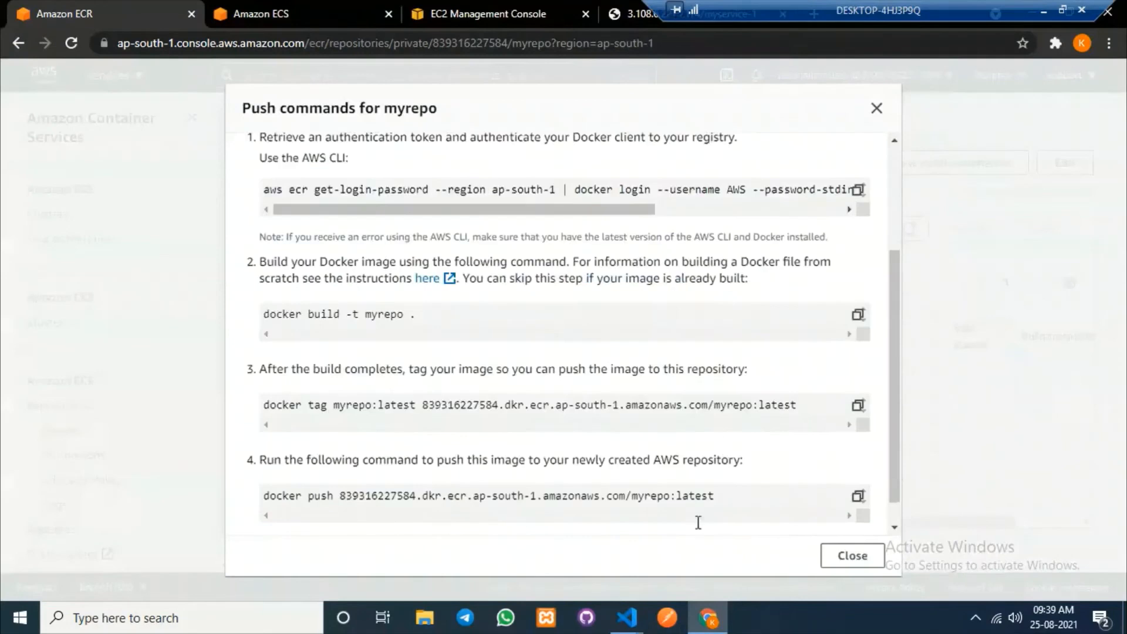
left_click(627, 618)
type("docker")
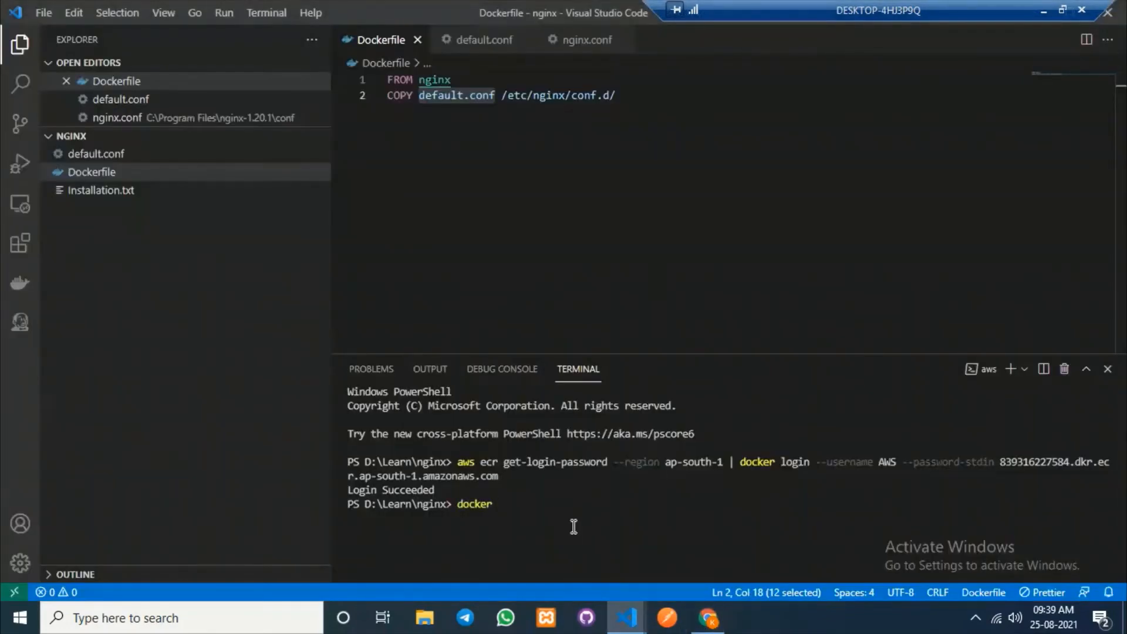
type(" build . -t")
left_click(706, 618)
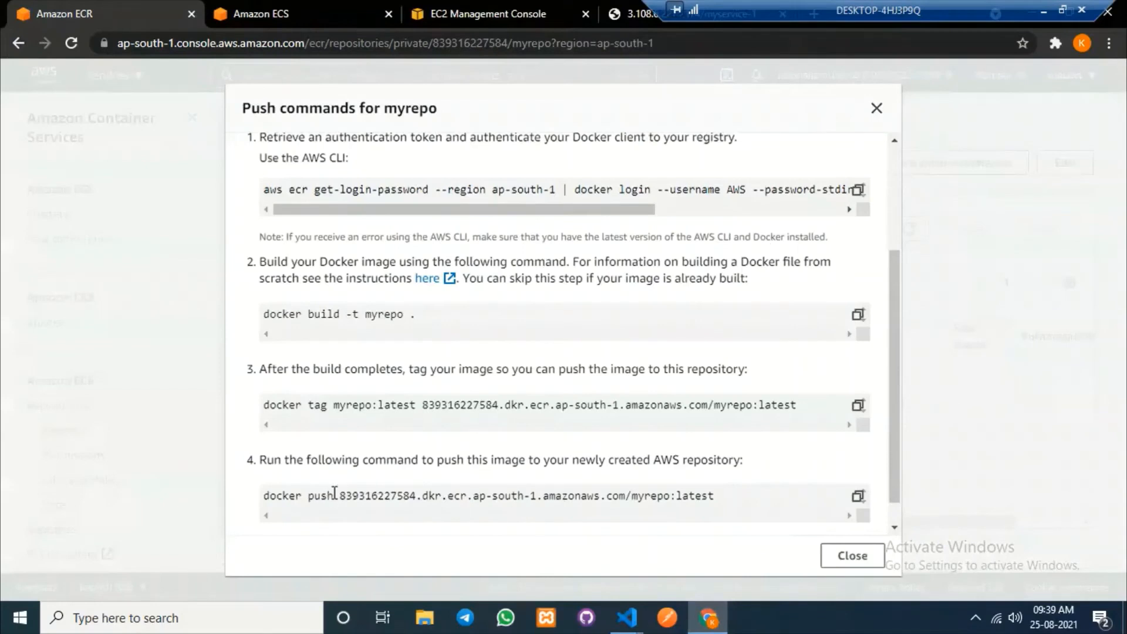
left_click_drag(342, 496, 669, 498)
key("ctrl+c")
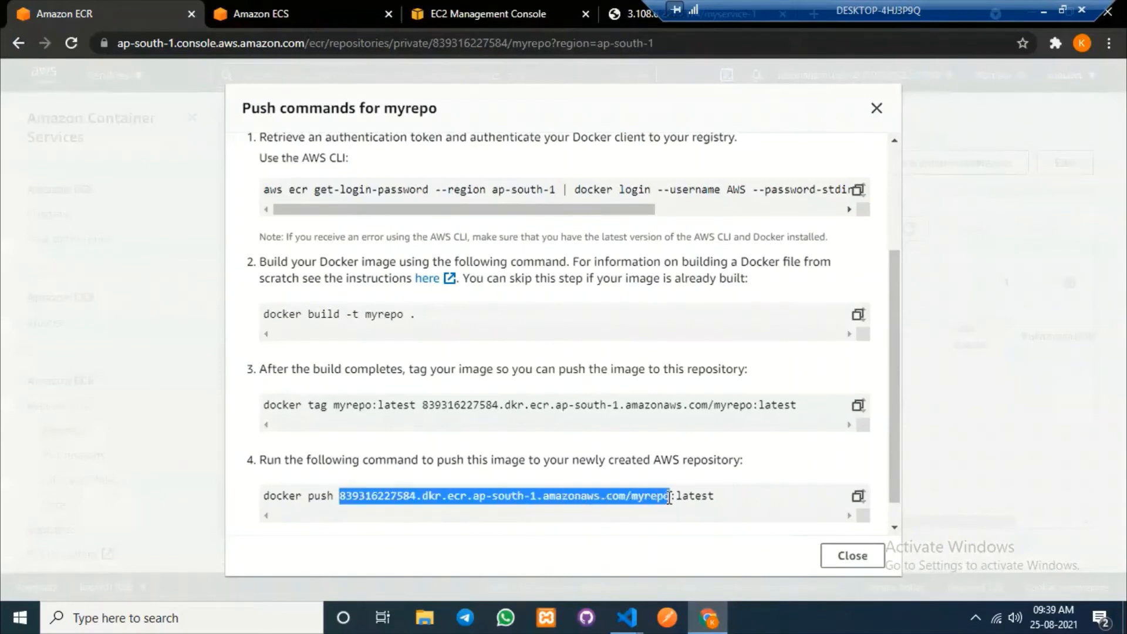
left_click(704, 618)
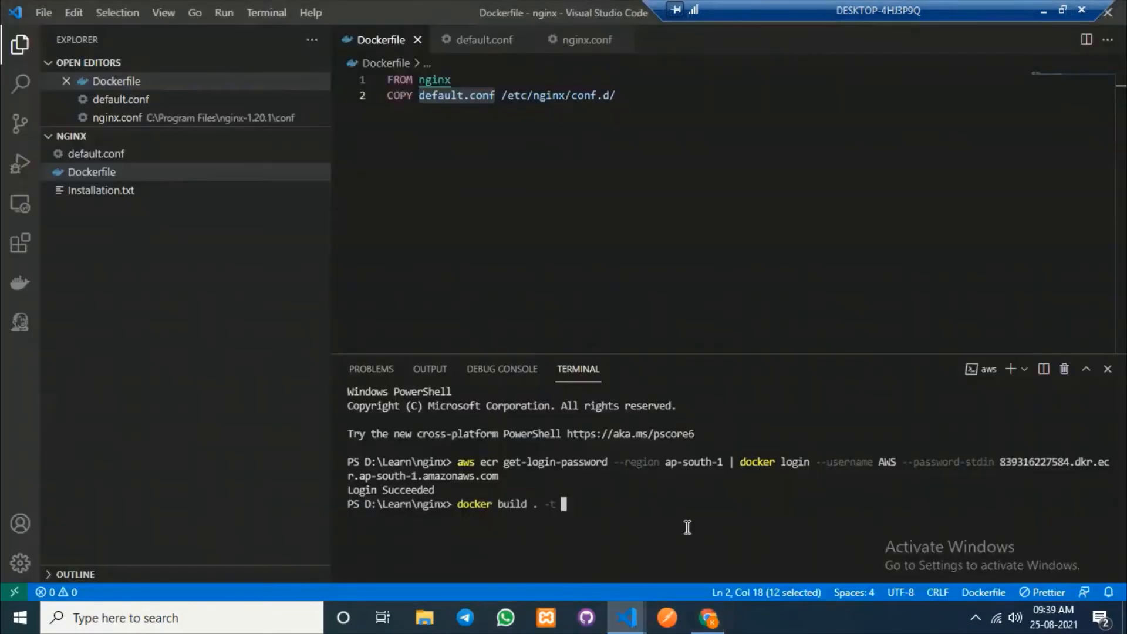
Build the image tagged with the repository URI plus ':nginx'.
key("ctrl+v")
type(":")
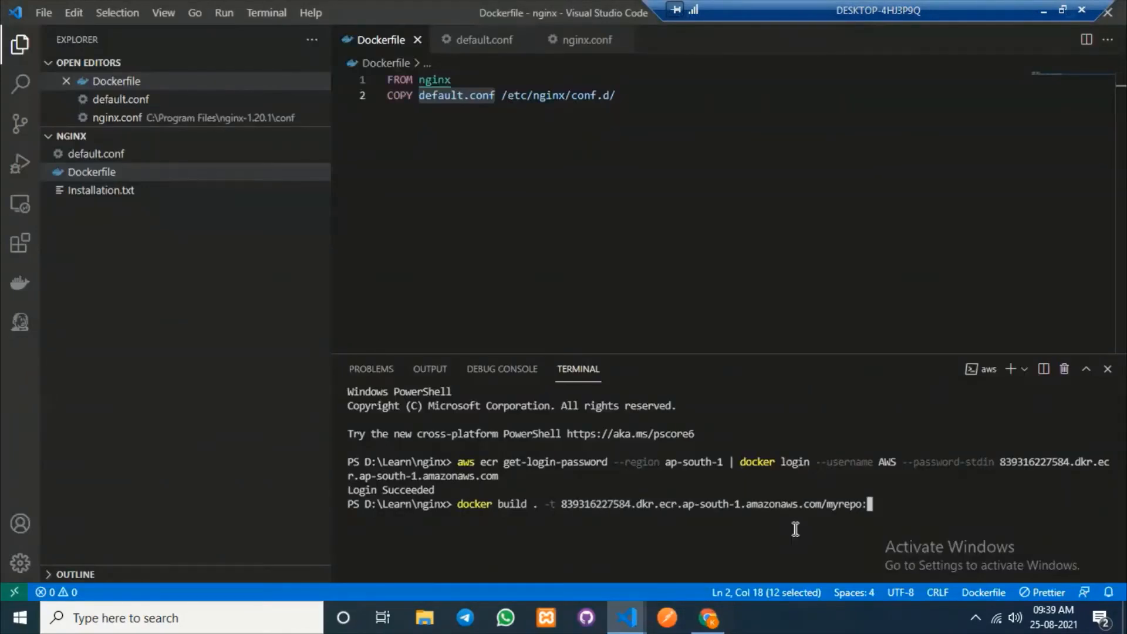
type("nginx")
key("Return")
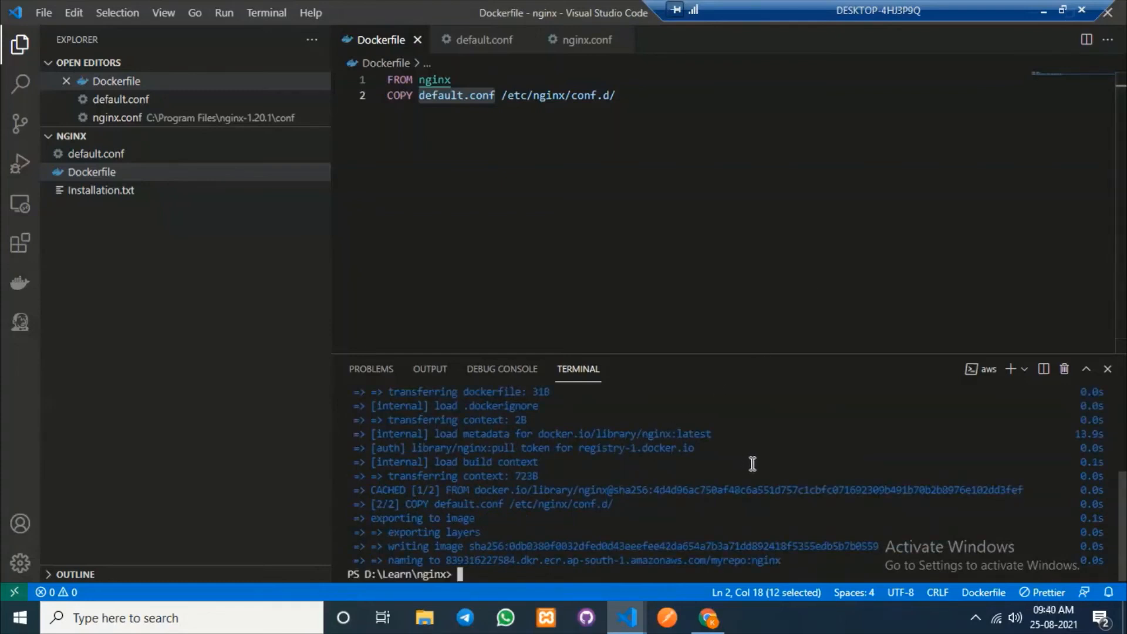
List local Docker images to confirm the myrepo:nginx image exists.
type("docker images")
key("Return")
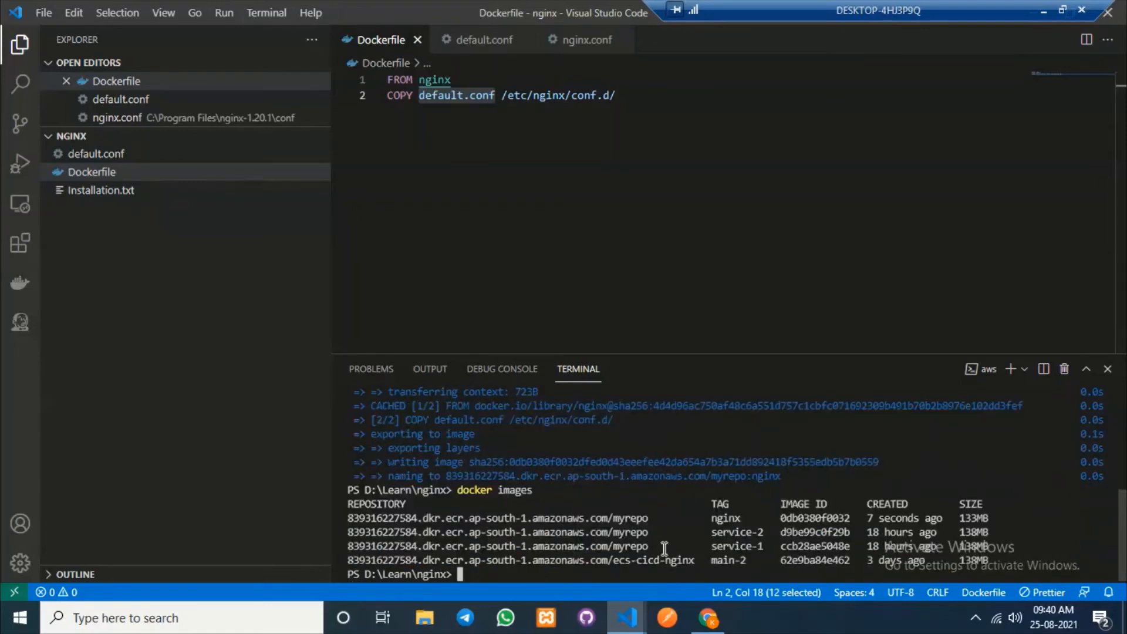
left_click_drag(656, 522, 371, 518)
left_click(671, 522)
Push the myrepo:nginx image to ECR with docker push.
type("push")
left_click_drag(653, 517, 358, 519)
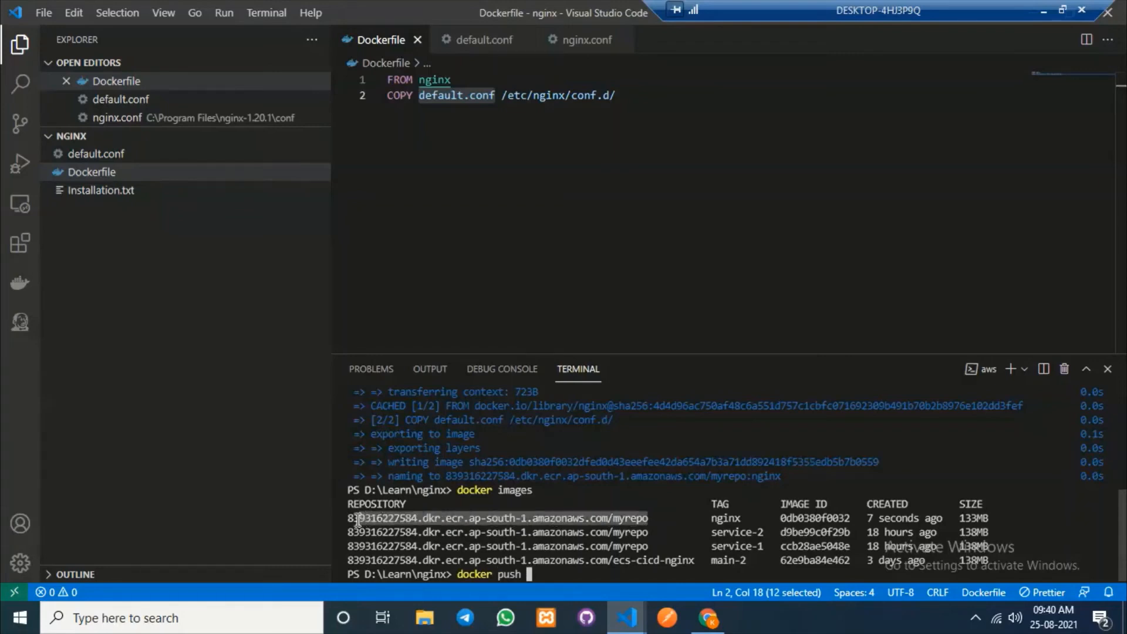
right_click(357, 518)
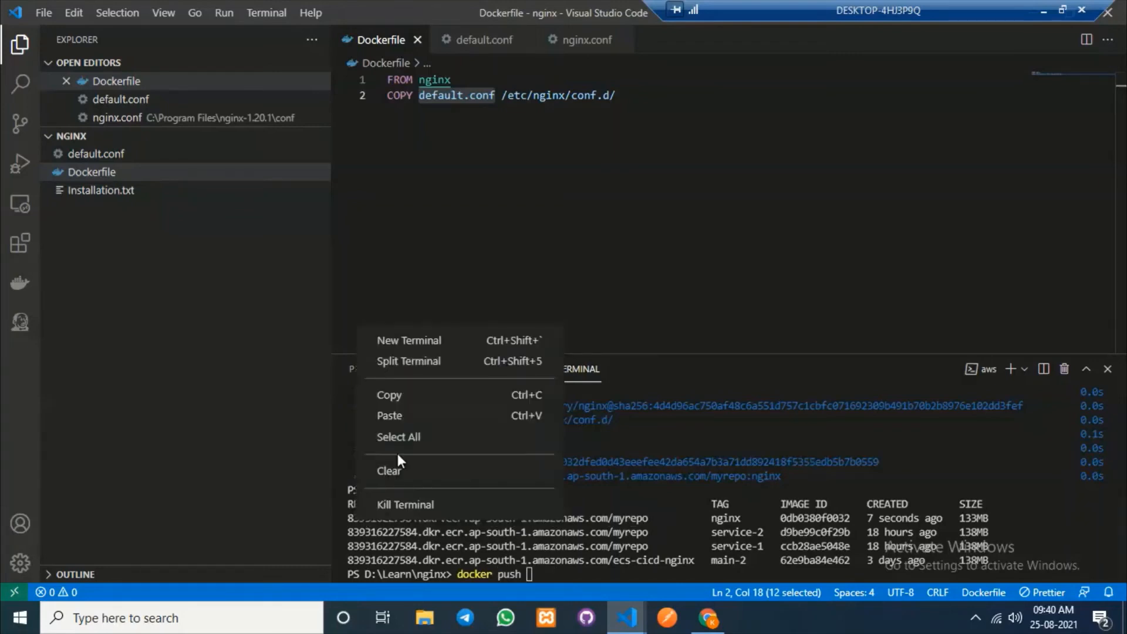
left_click(405, 393)
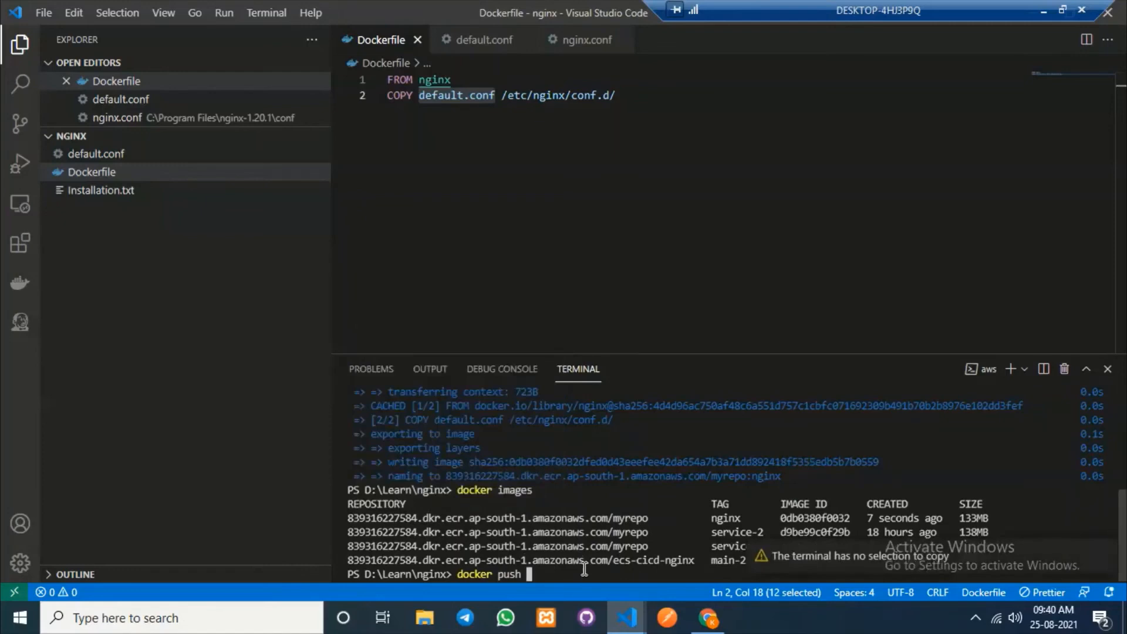
key("ctrl+v")
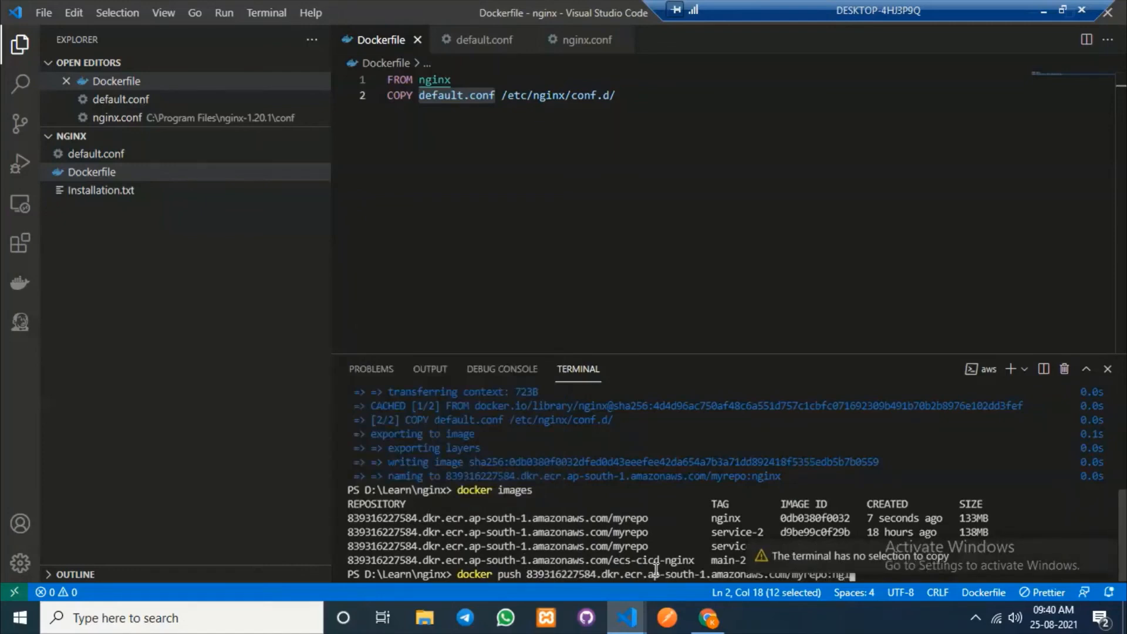
key("Return")
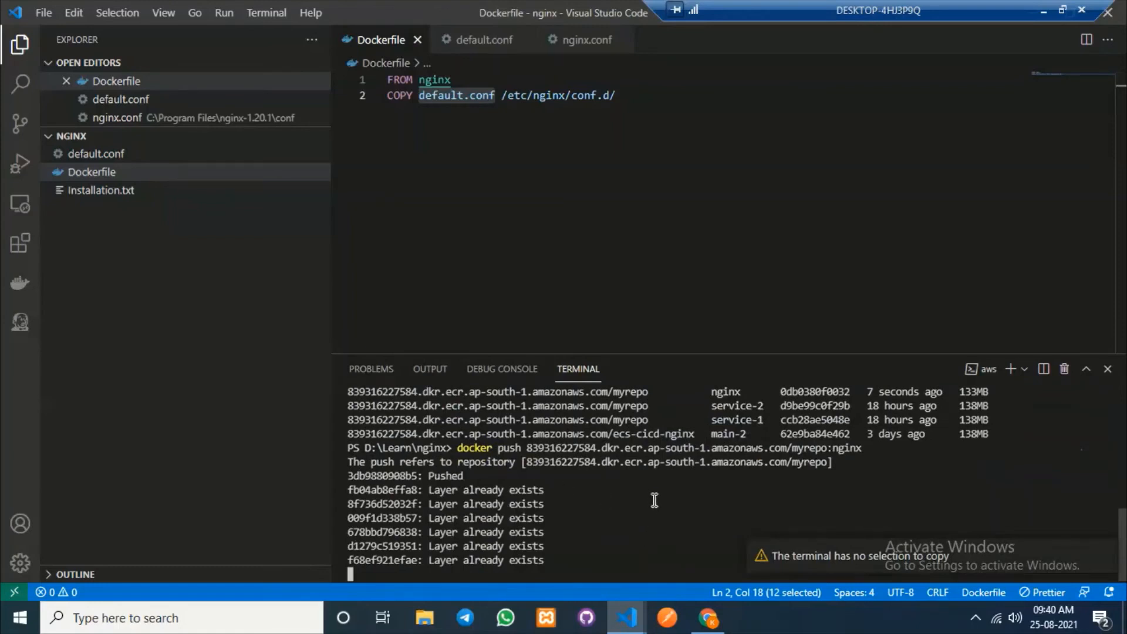
left_click(707, 626)
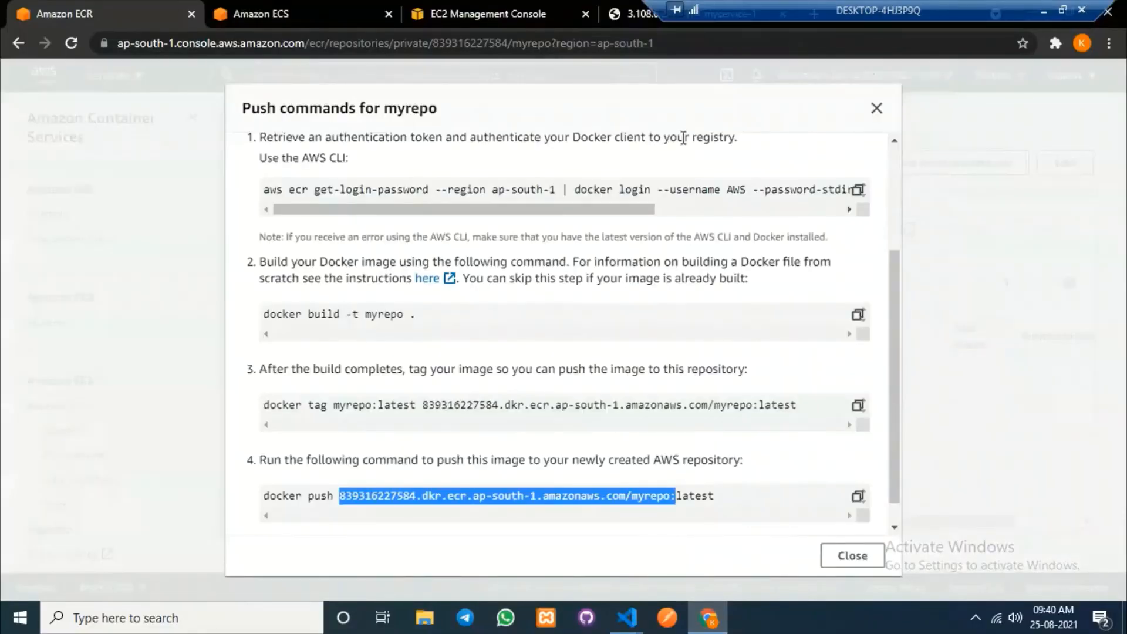
Refresh myrepo's image list to confirm nginx is there and copy its image URI.
left_click(876, 108)
left_click(910, 232)
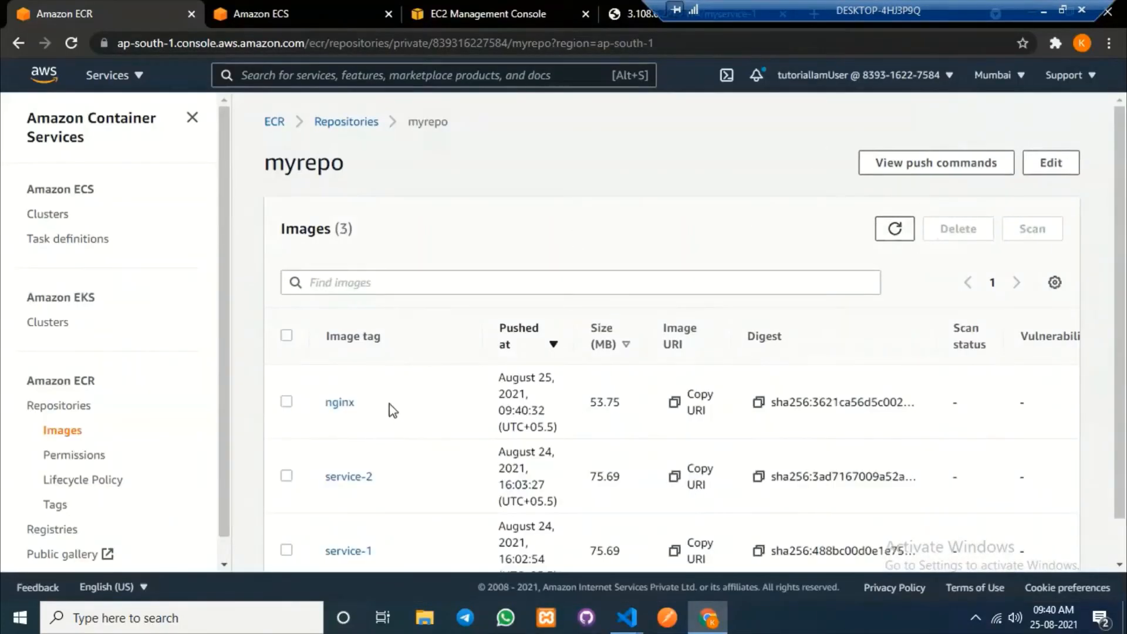
left_click(450, 413)
left_click(675, 404)
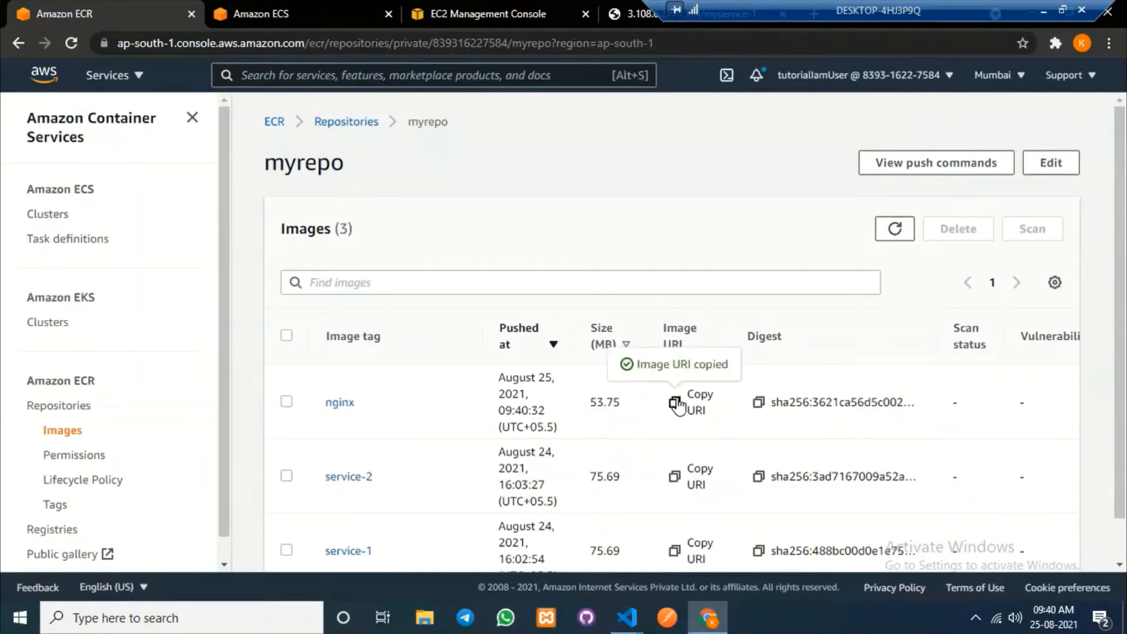
Open mycluster, begin a FARGATE service, then cancel back to its services list.
left_click(297, 15)
scroll(344, 229, "up", 5)
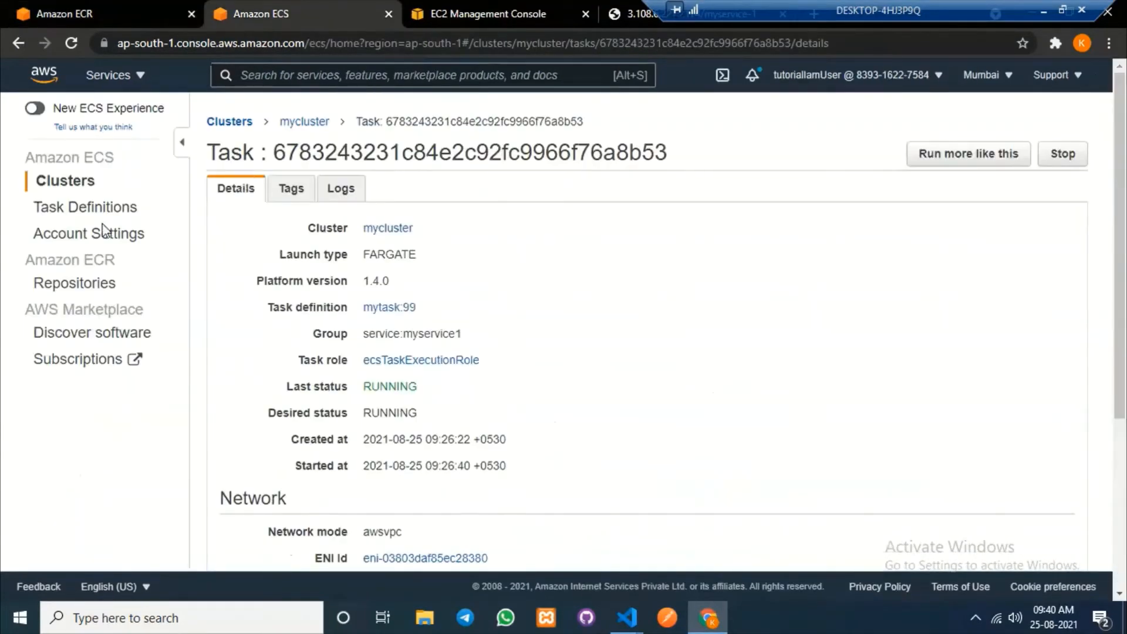
left_click(73, 179)
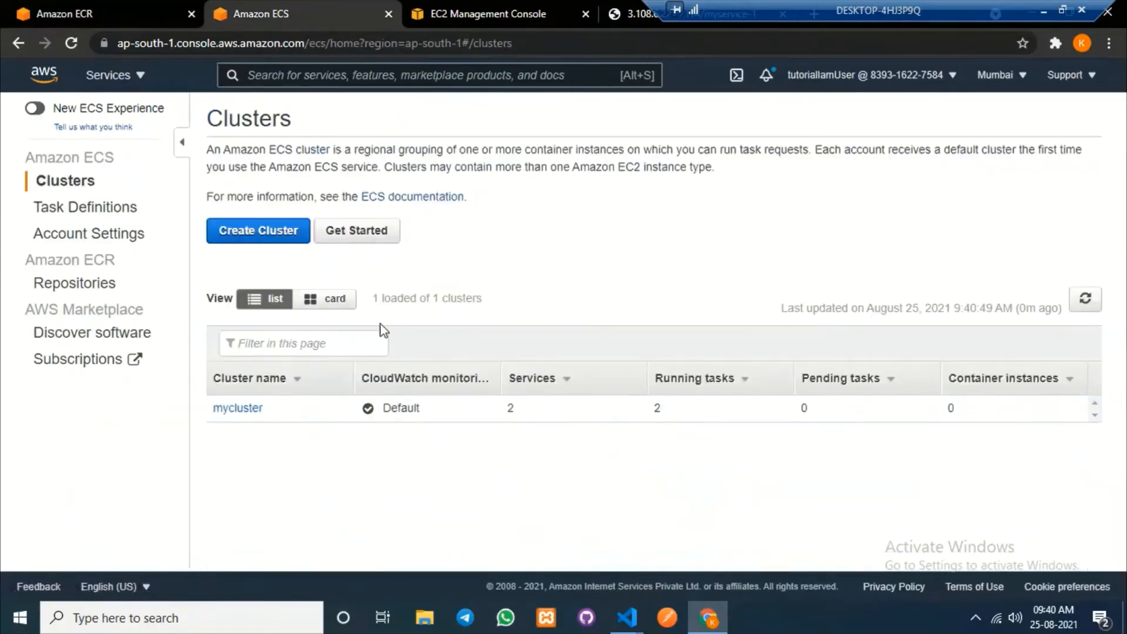
left_click(238, 408)
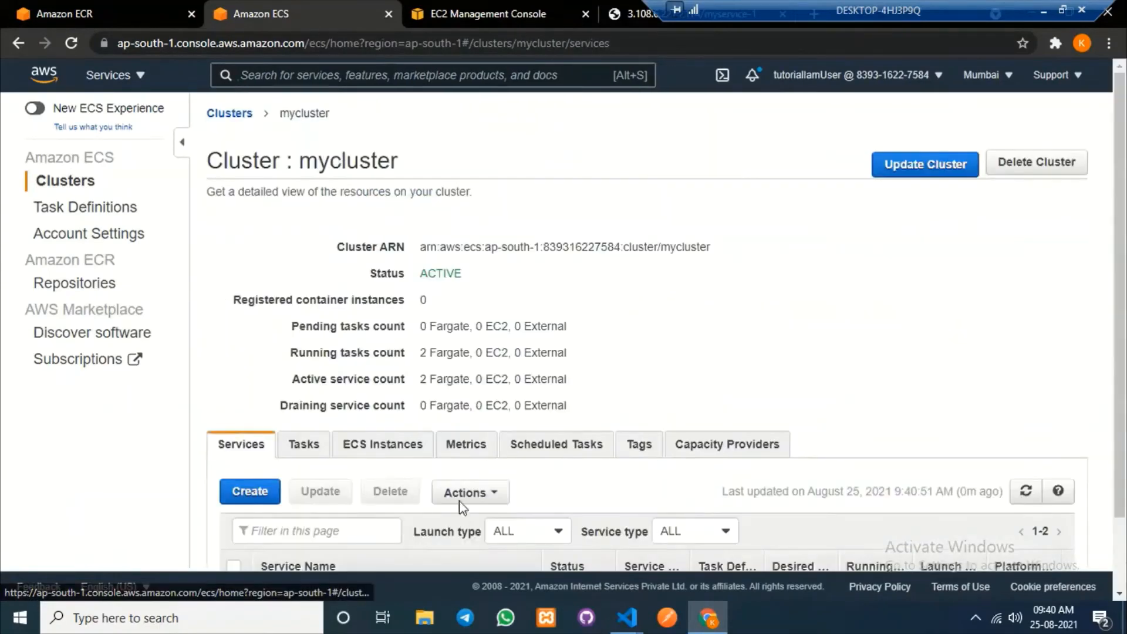
scroll(264, 458, "down", 2)
left_click(246, 413)
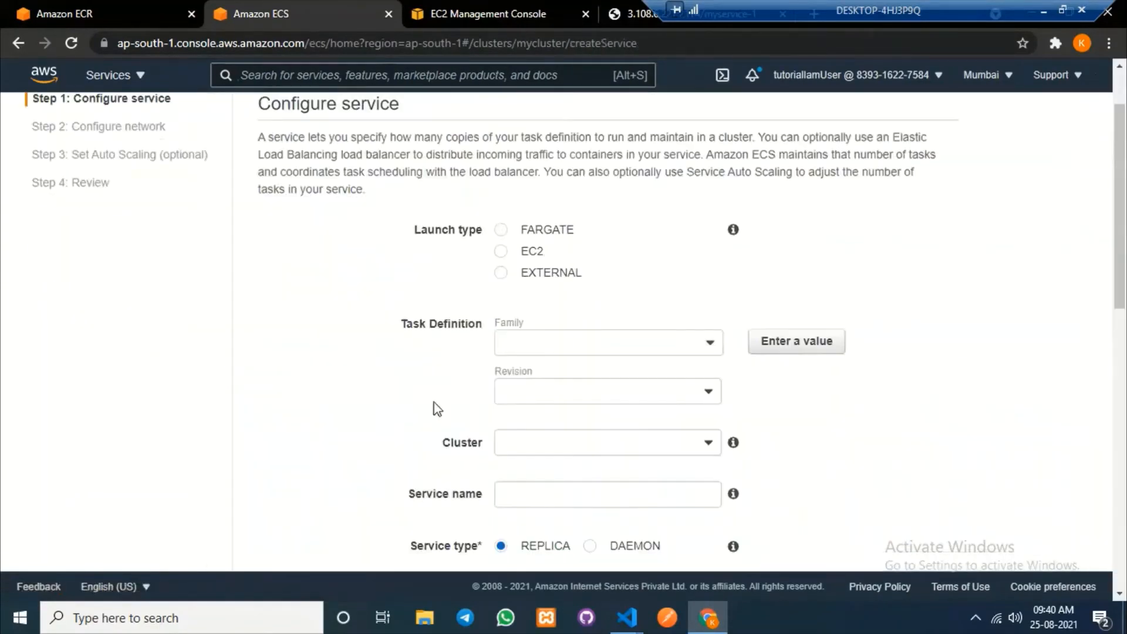
left_click(499, 231)
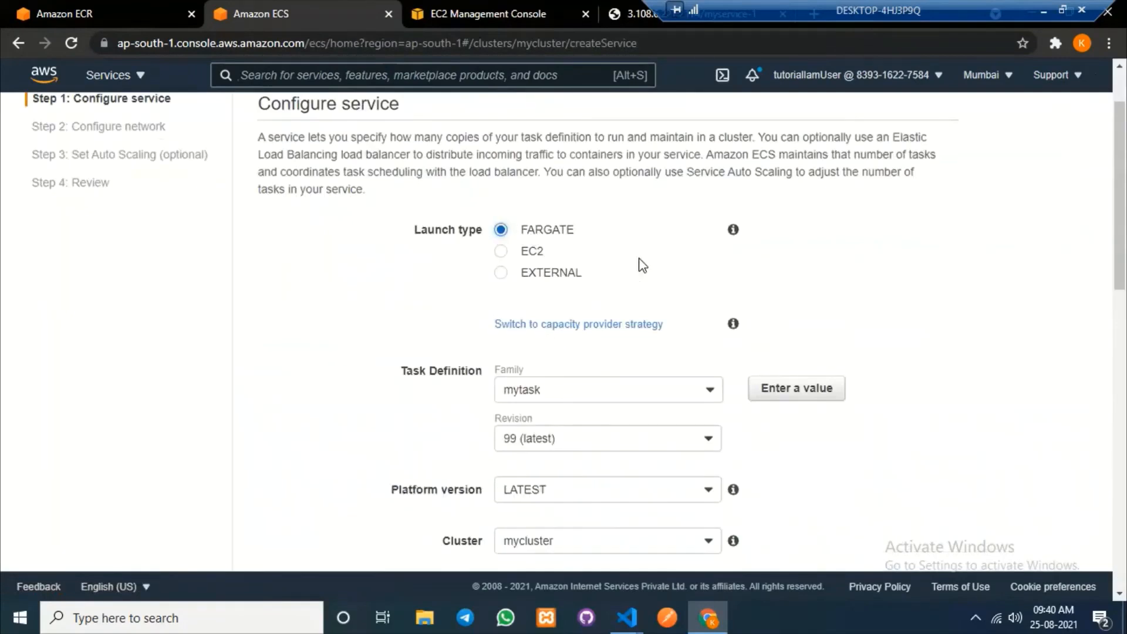
scroll(645, 314, "down", 5)
scroll(596, 306, "up", 3)
scroll(597, 304, "up", 4)
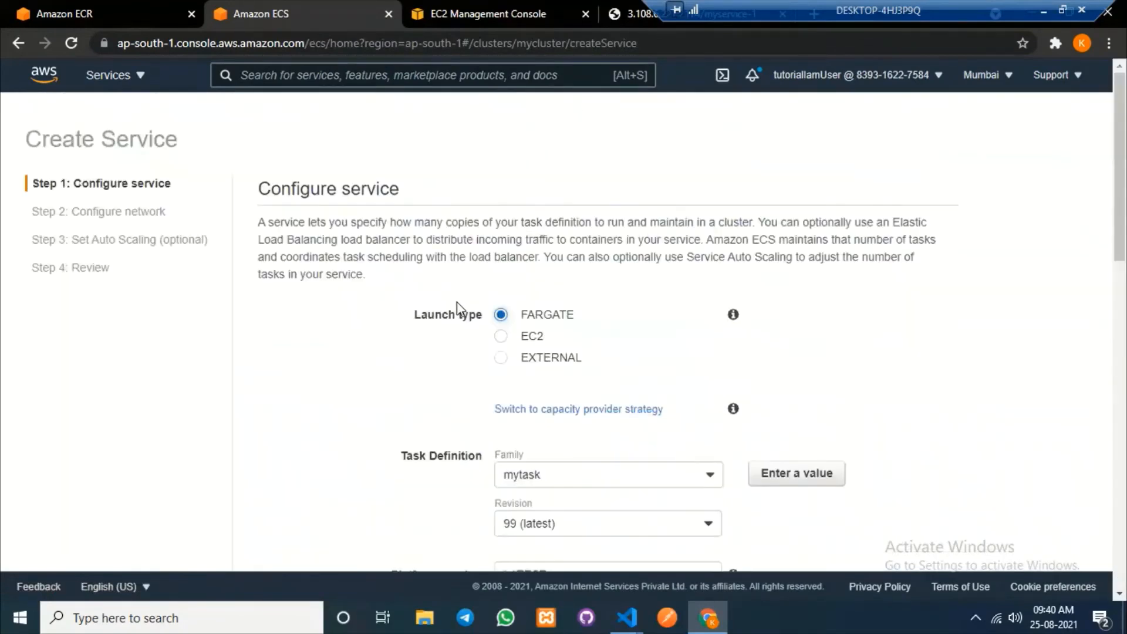
scroll(818, 438, "down", 12)
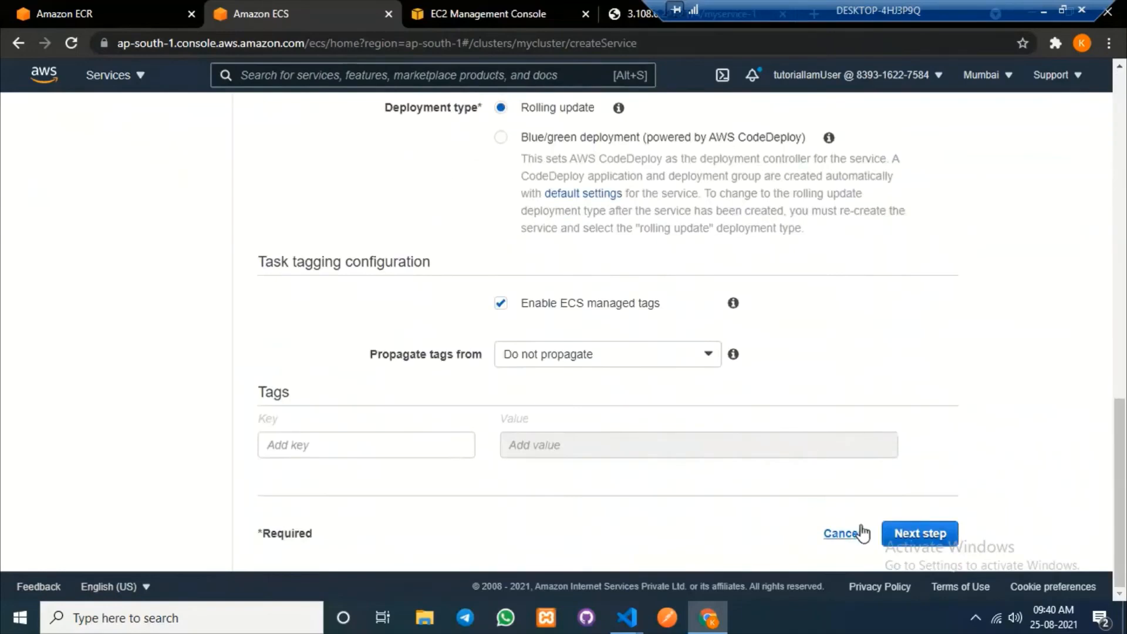
left_click(844, 530)
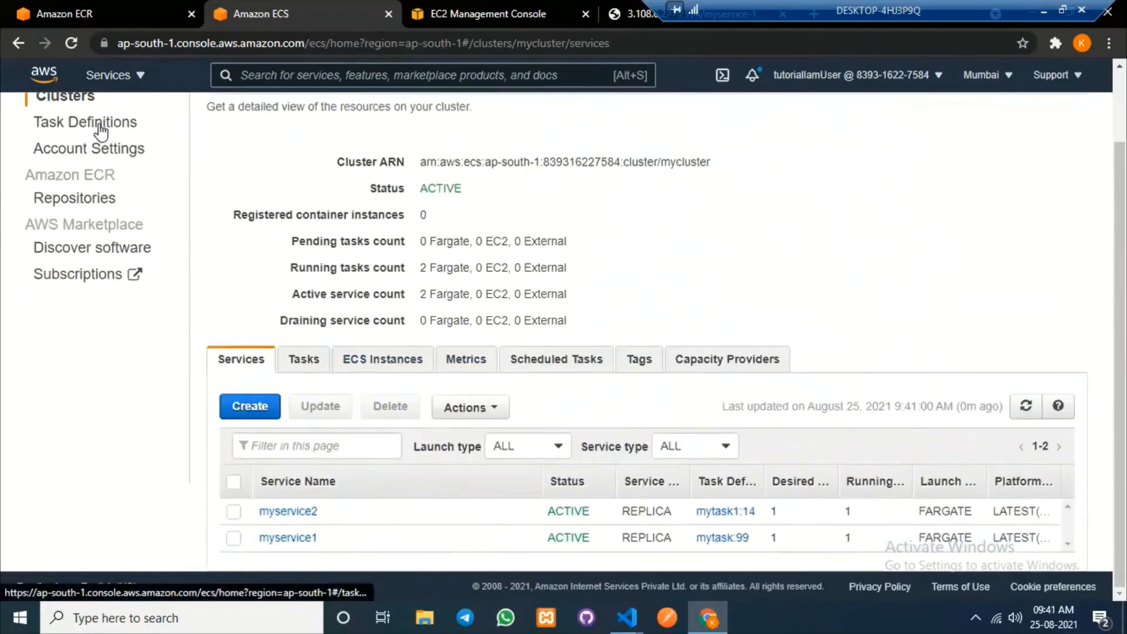
Start a new Fargate task definition named nginx.
left_click(62, 121)
left_click(254, 228)
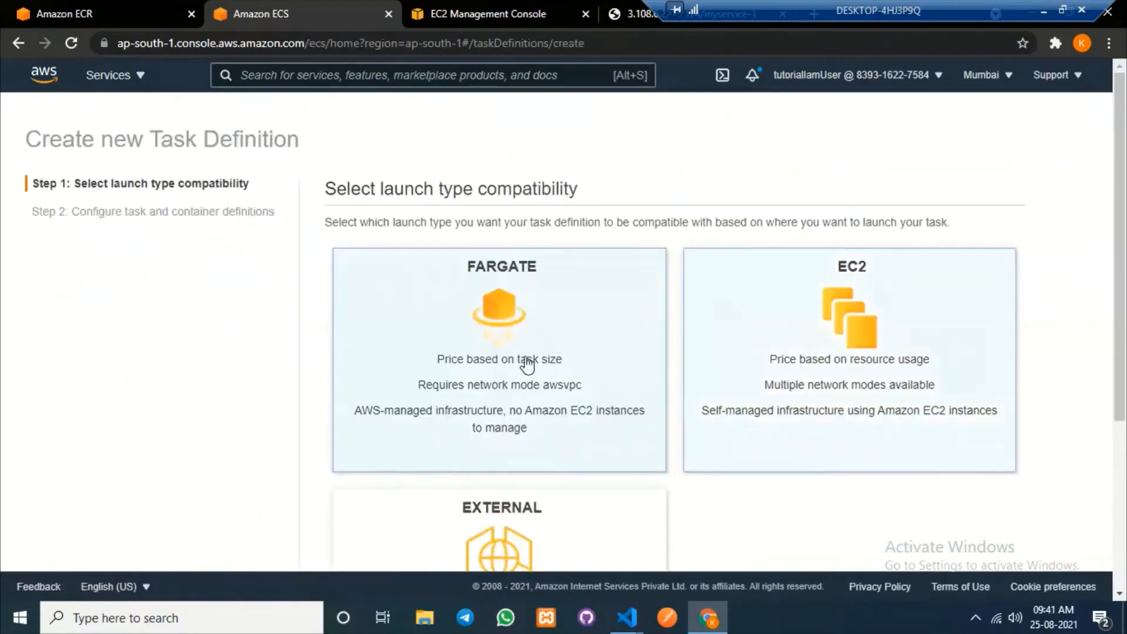
scroll(1009, 509, "down", 5)
left_click(992, 534)
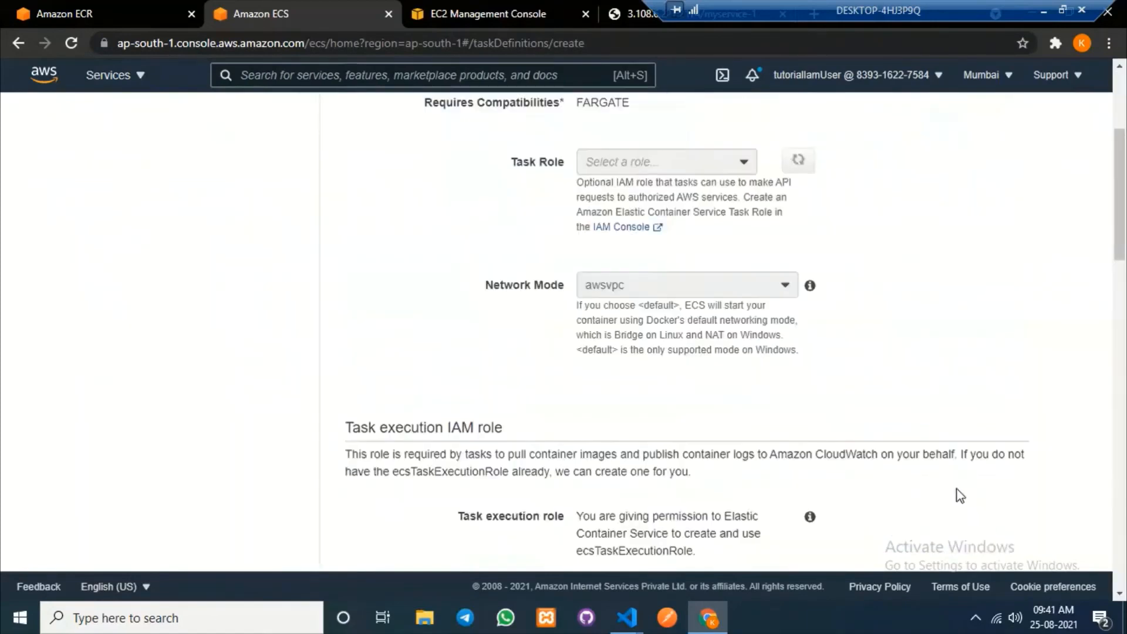
left_click(609, 280)
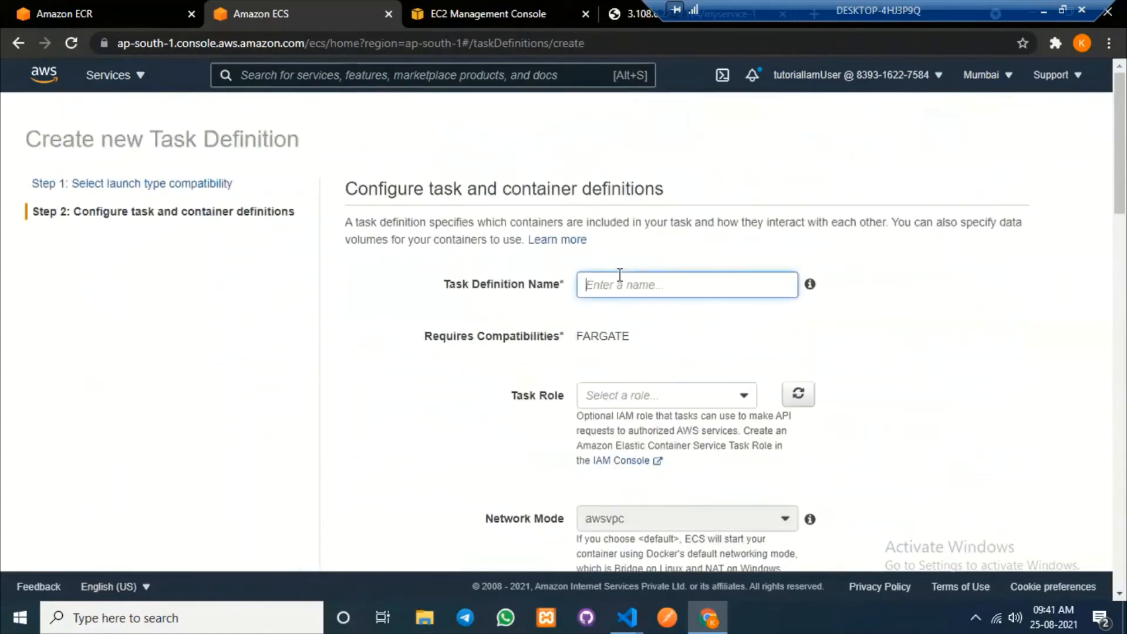
type("nginx")
Give it task role ecsTaskExecutionRole, 0.5GB memory and 0.25 vCPU.
scroll(725, 275, "down", 3)
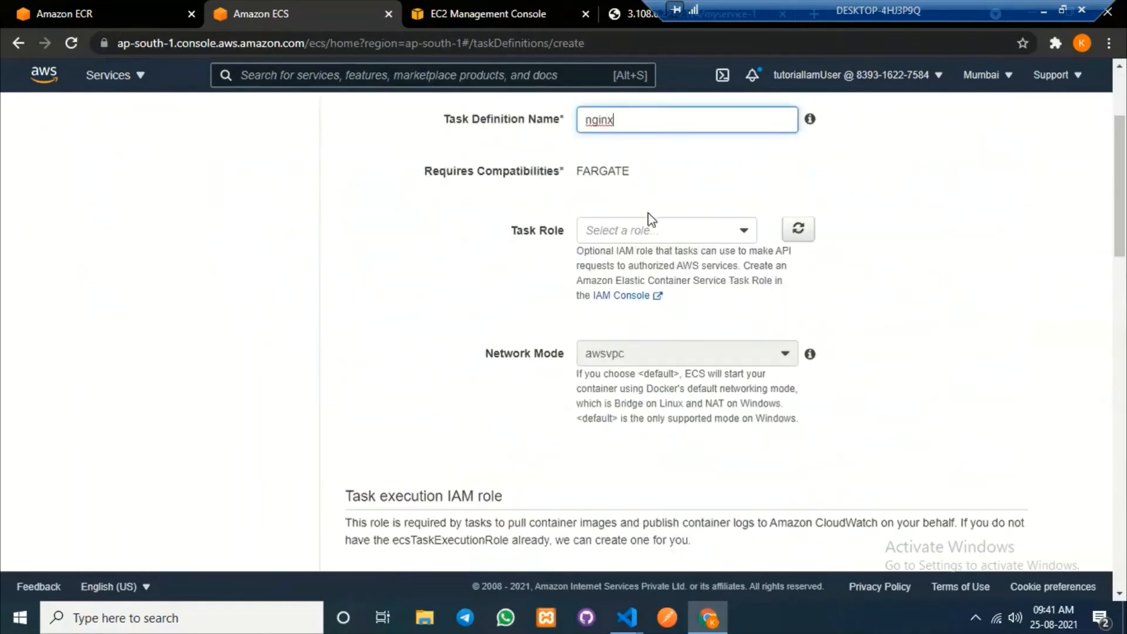
left_click(664, 232)
left_click(640, 279)
scroll(1007, 308, "down", 5)
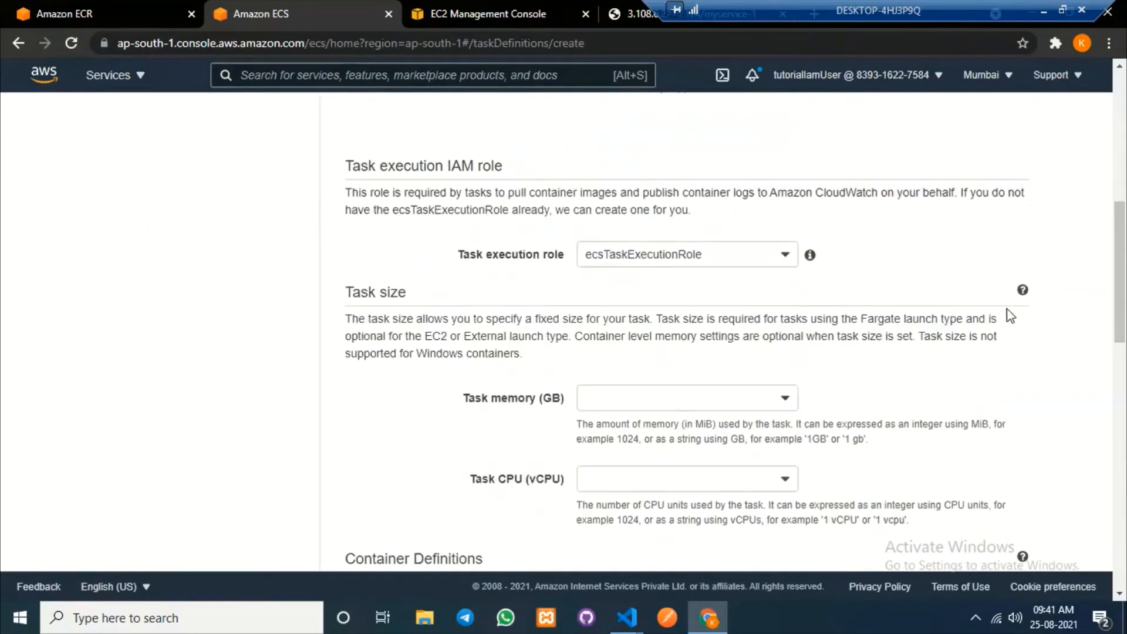
left_click(667, 405)
left_click(652, 421)
scroll(663, 411, "down", 4)
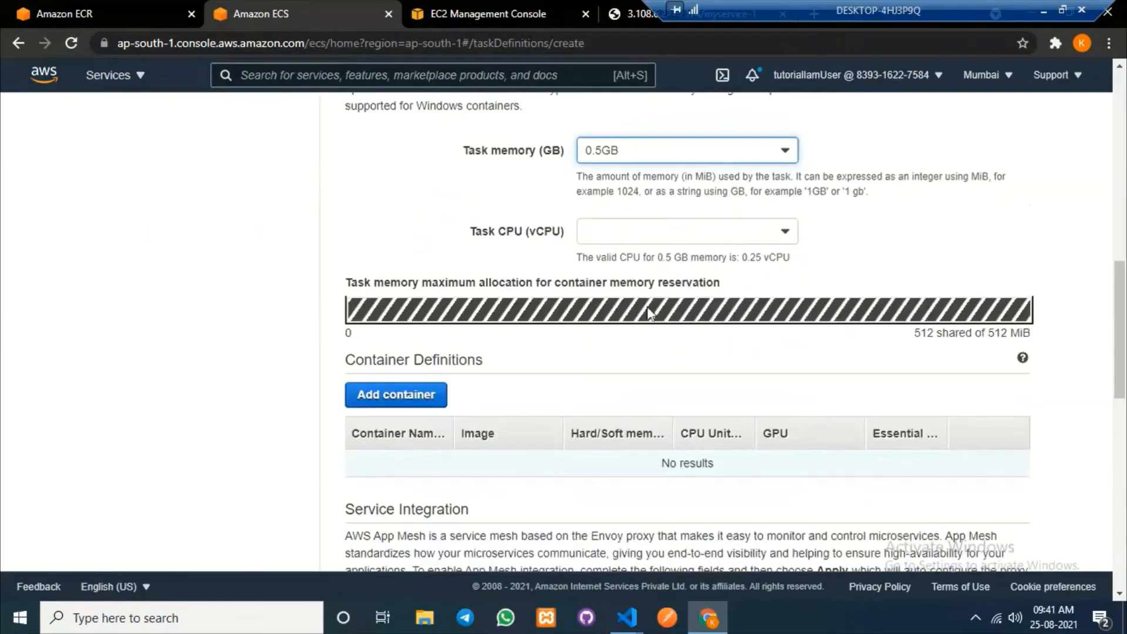
left_click(668, 231)
left_click(649, 259)
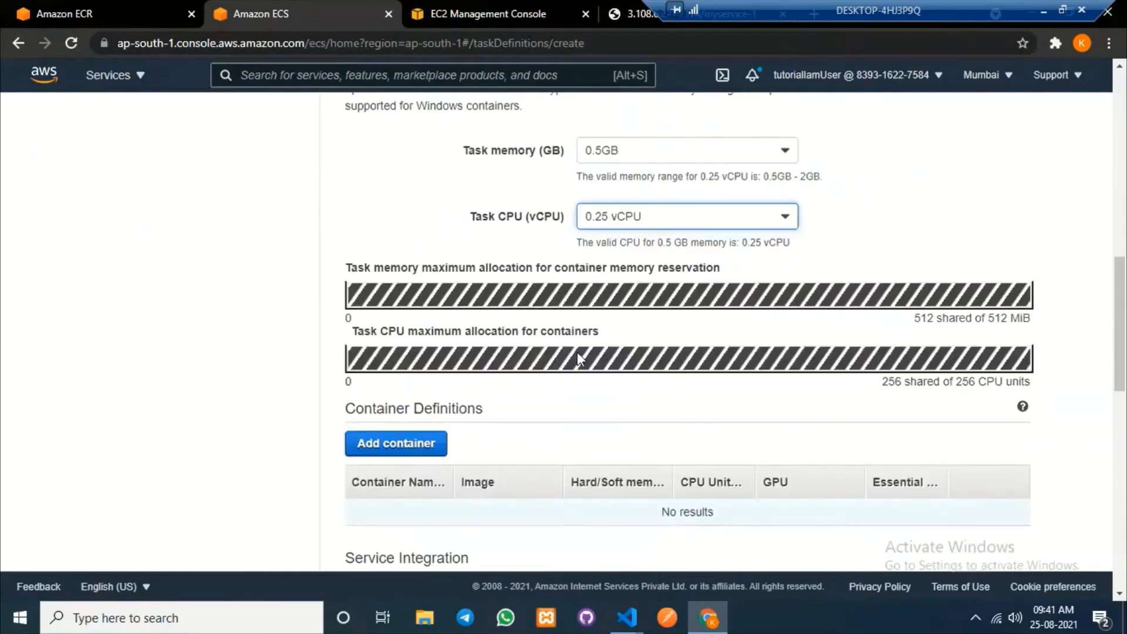
left_click(397, 446)
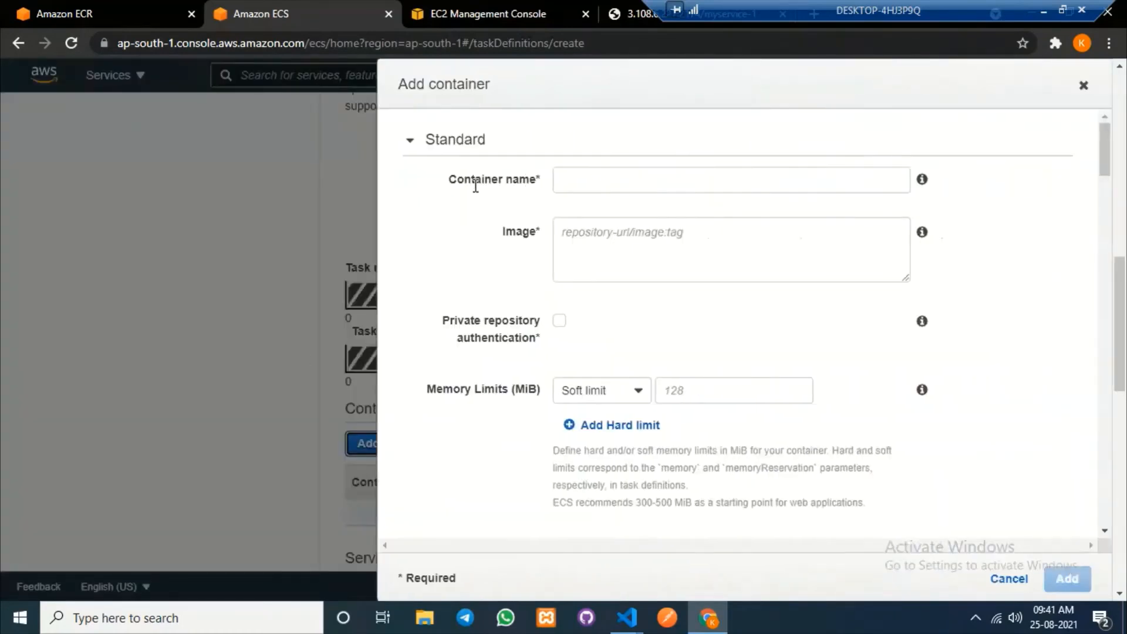
Name the container myrepo, copied from the ECR repository page.
left_click(88, 13)
left_click_drag(345, 165, 252, 176)
key("ctrl+c")
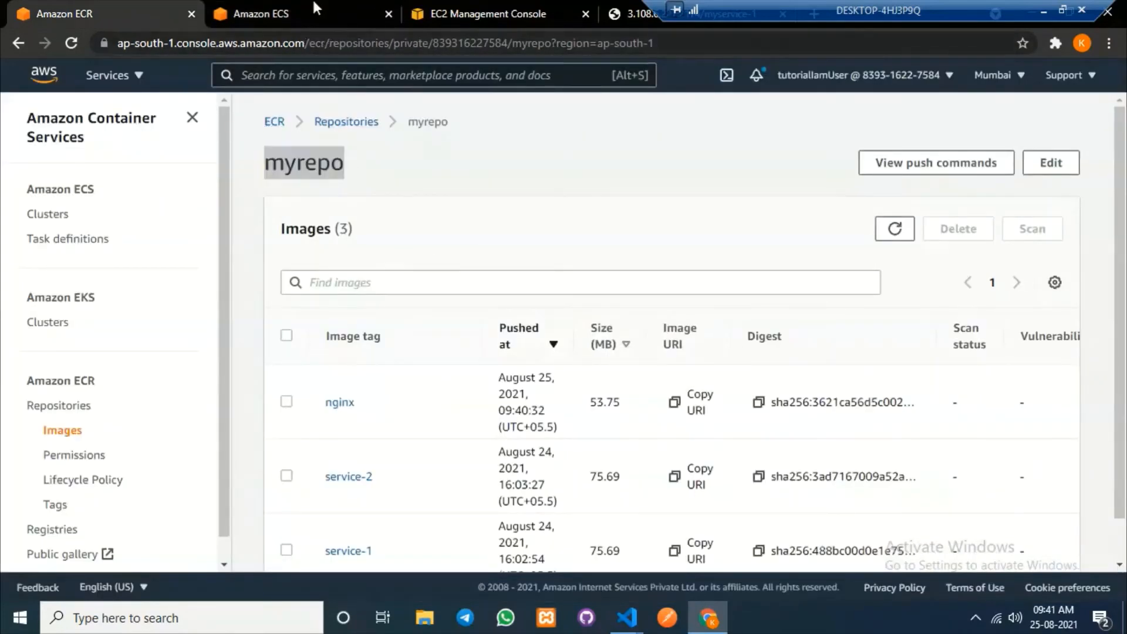
left_click(314, 9)
left_click(595, 180)
key("ctrl+v")
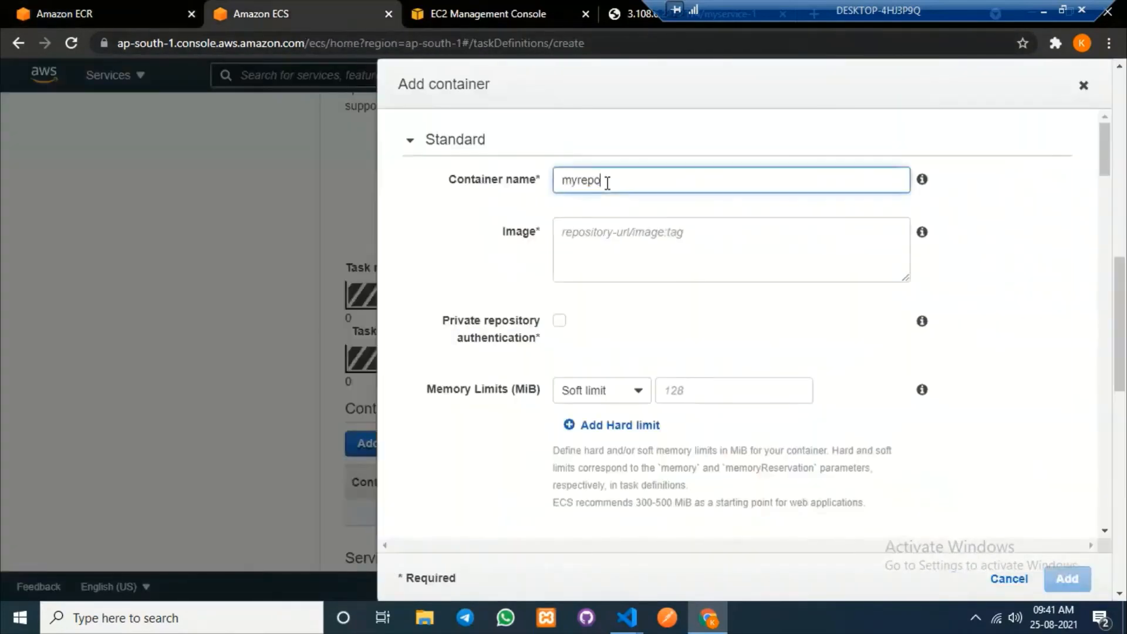
Set the container image to the nginx image URI copied from ECR.
left_click(36, 8)
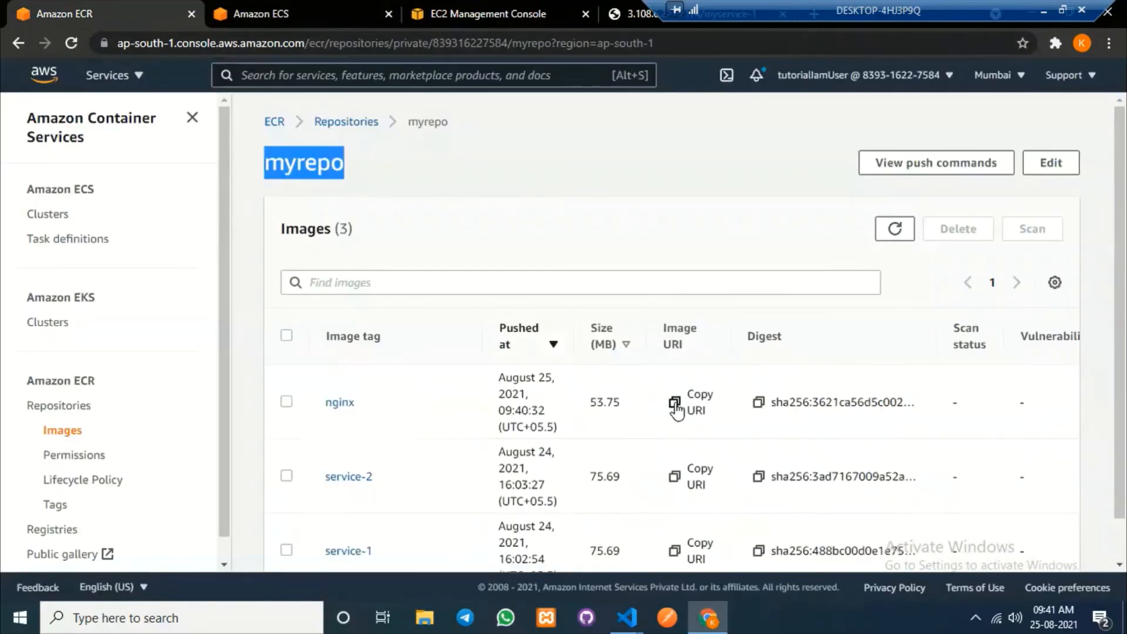
left_click(675, 403)
left_click(258, 9)
left_click(652, 250)
key("ctrl+v")
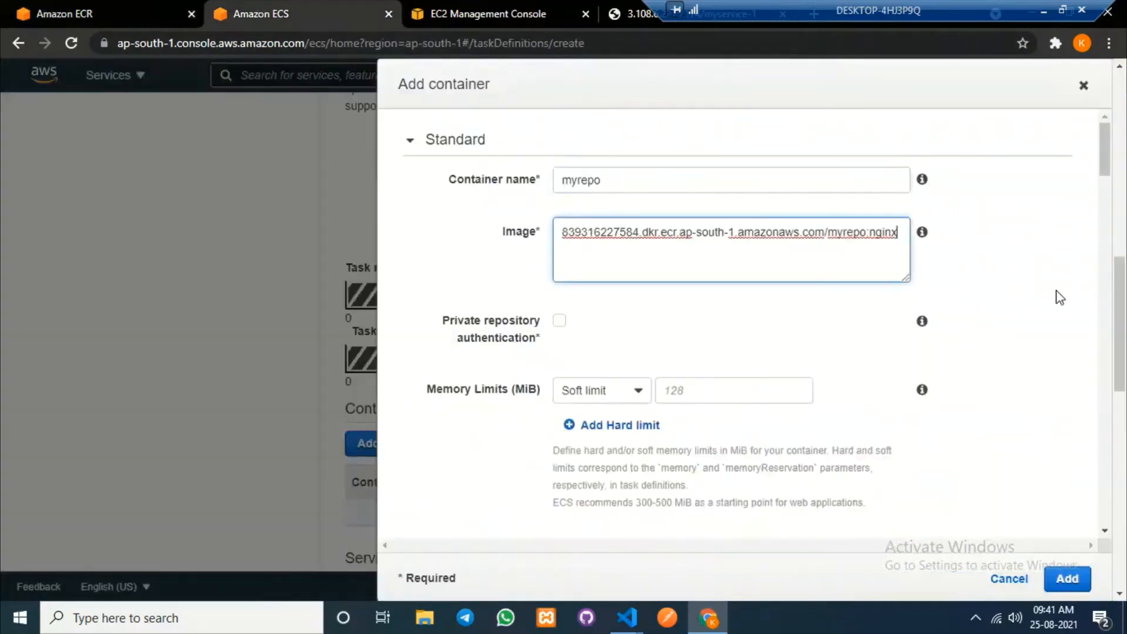
left_click(1056, 290)
Set container port 80, add the container, and create the nginx task definition.
scroll(792, 420, "down", 4)
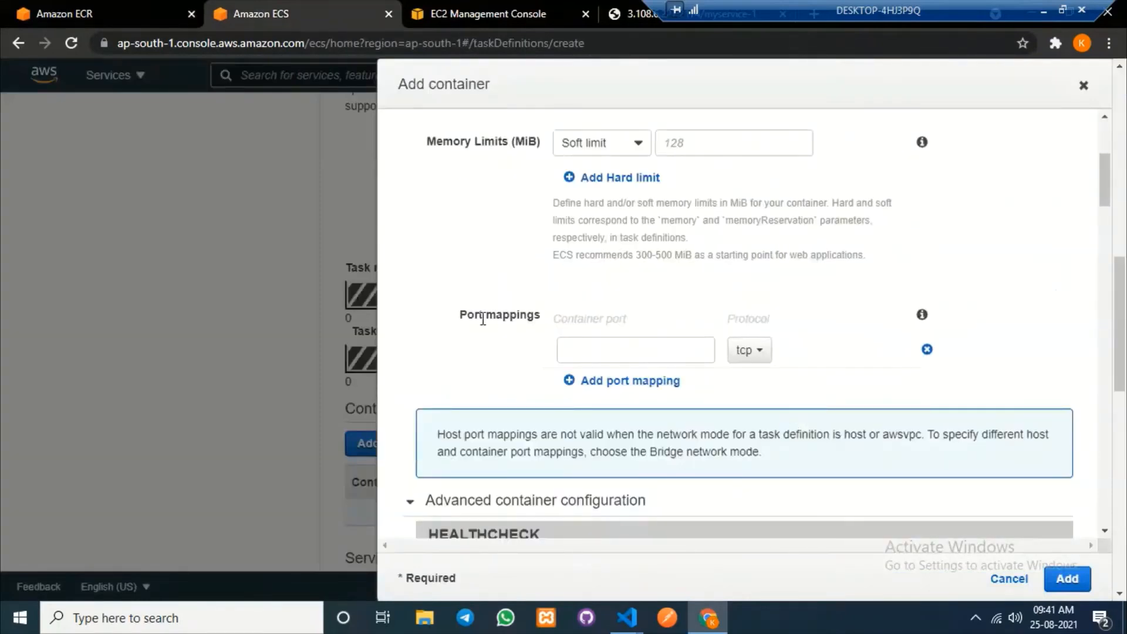
left_click_drag(627, 318, 556, 318)
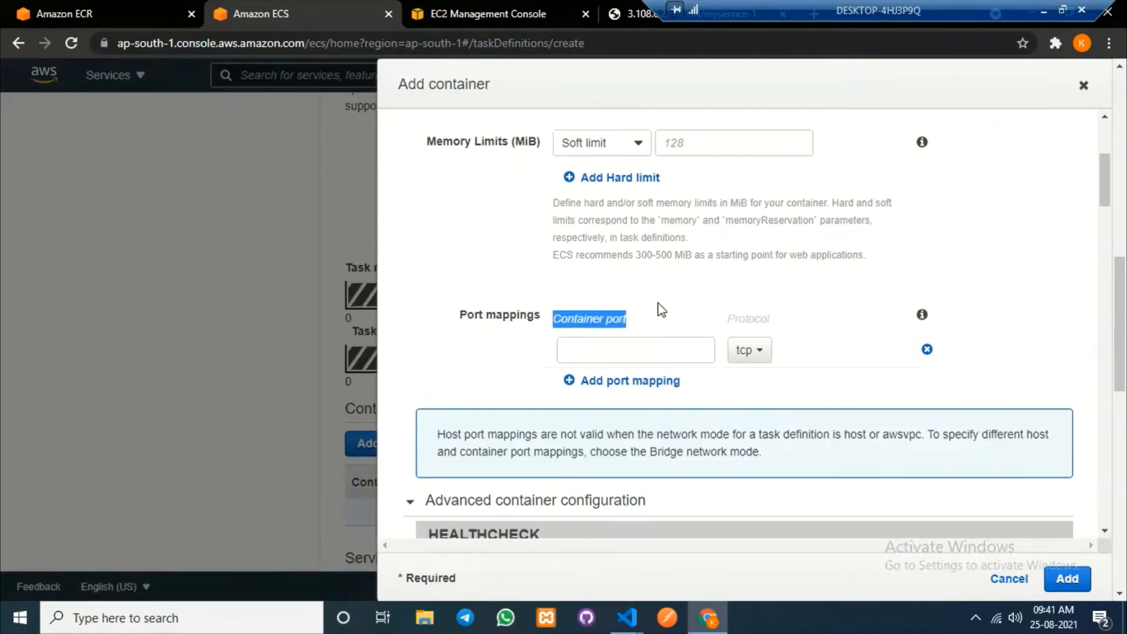
left_click(625, 358)
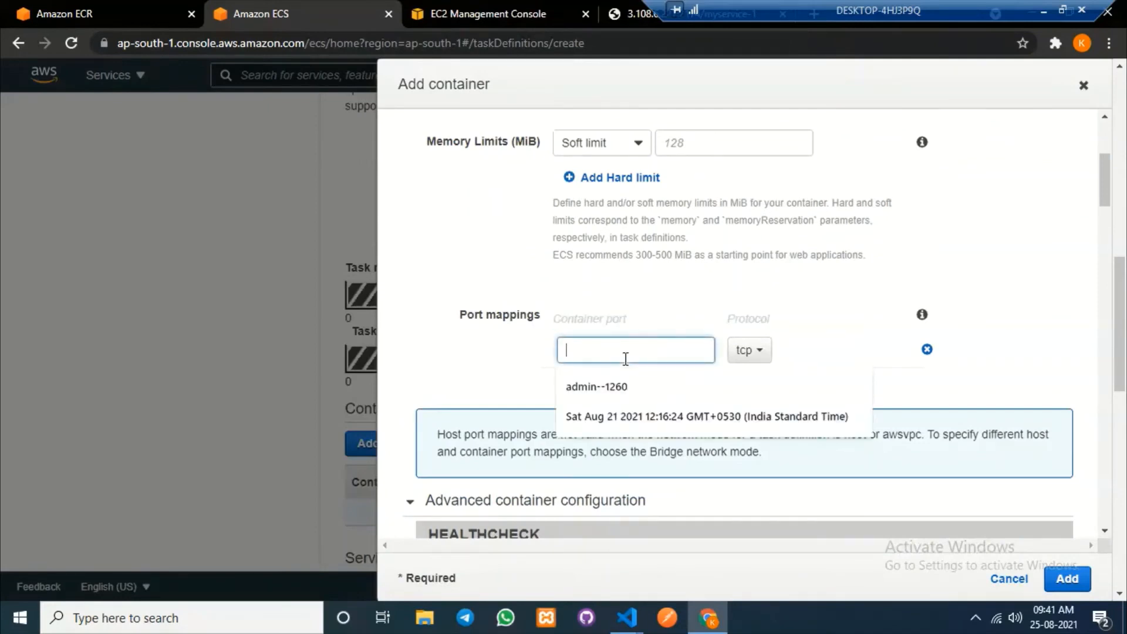
type("80")
scroll(1035, 336, "down", 6)
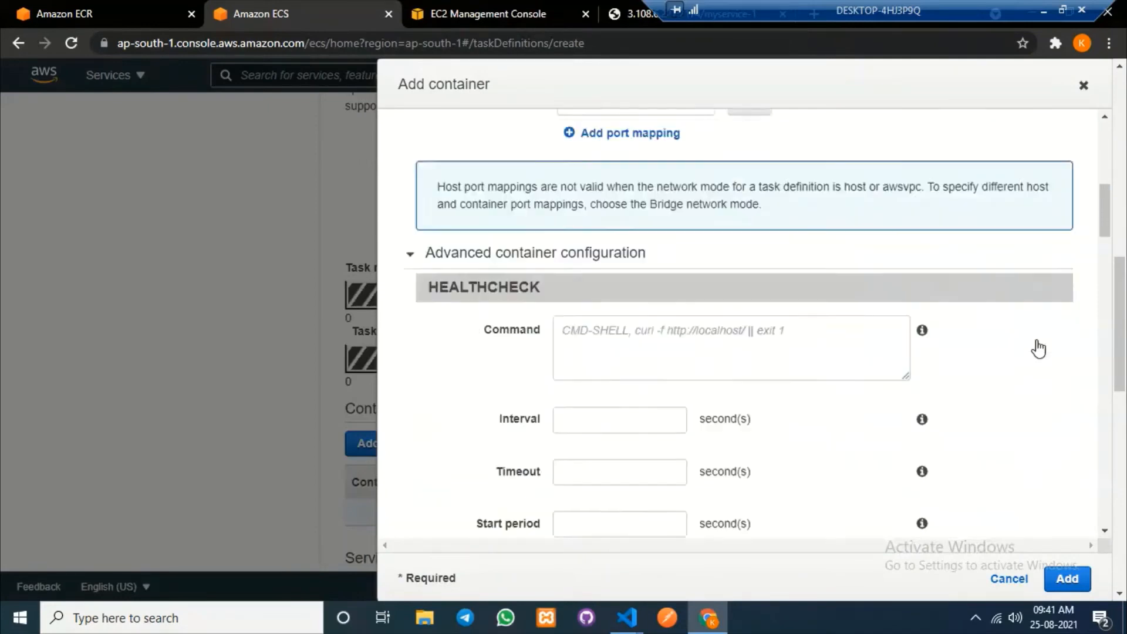
left_click(1067, 579)
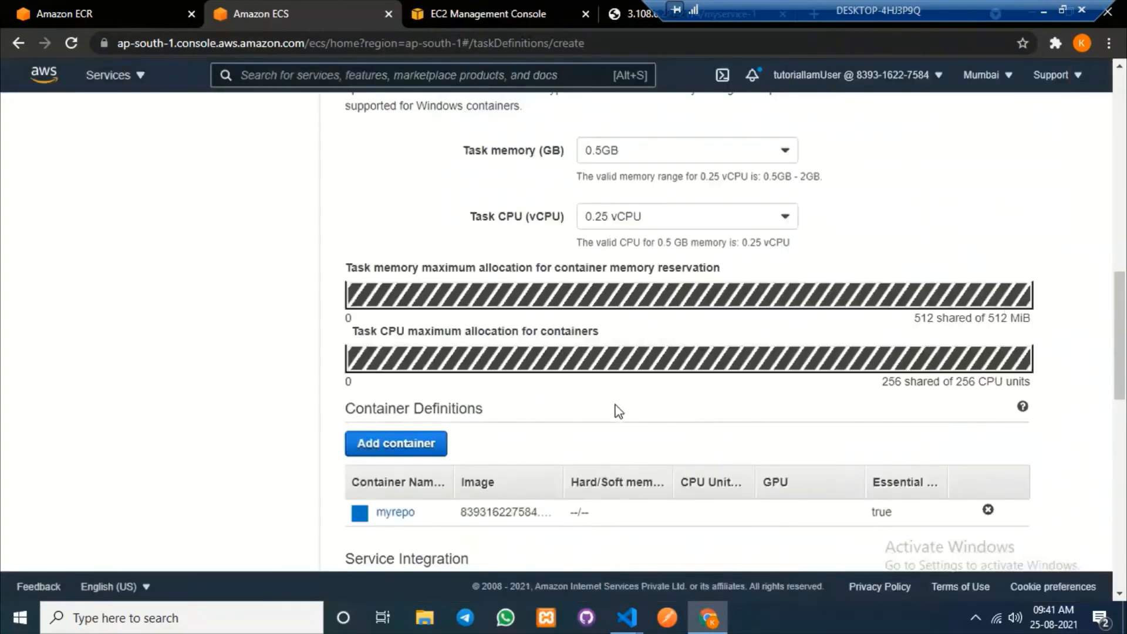
scroll(615, 410, "down", 12)
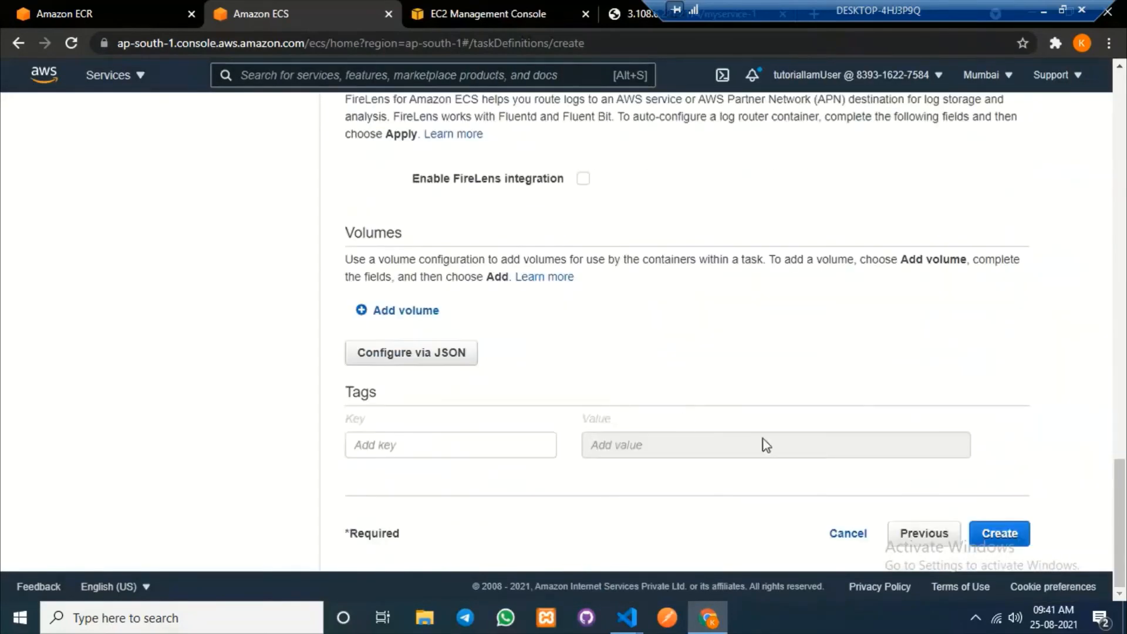
left_click(1032, 531)
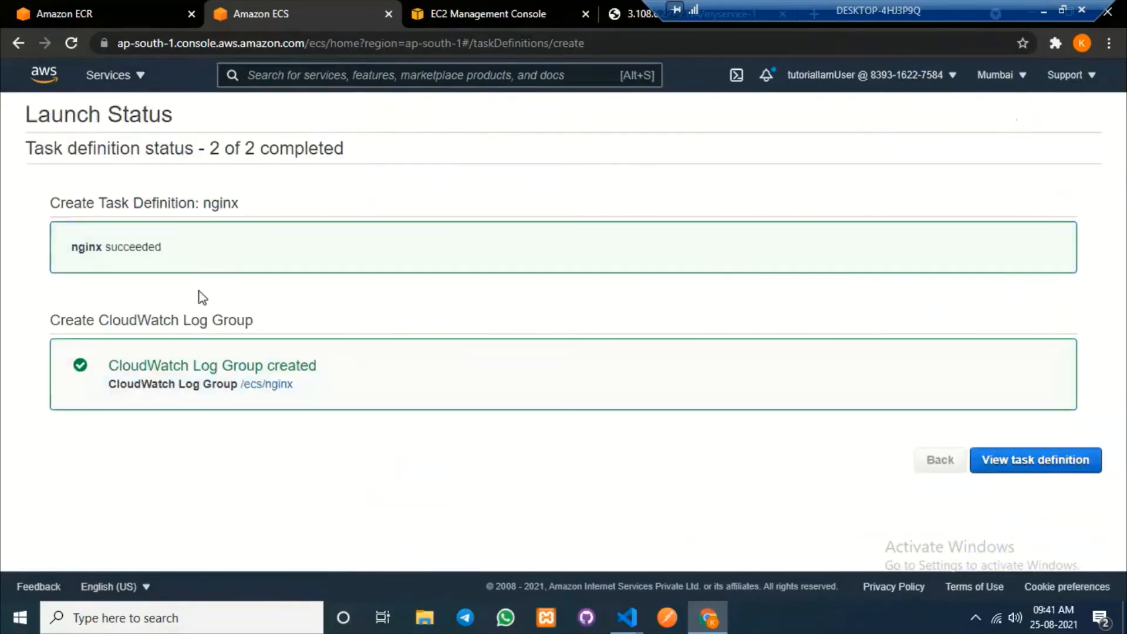
View the new nginx:1 task definition, then start a new service in mycluster.
left_click(1041, 467)
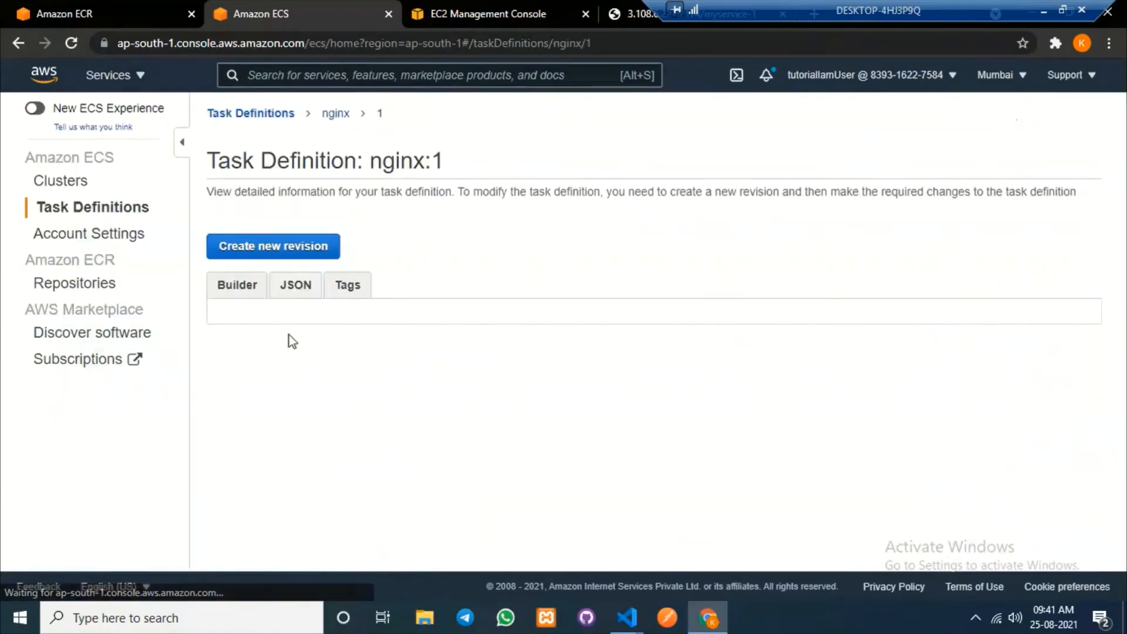
left_click(70, 191)
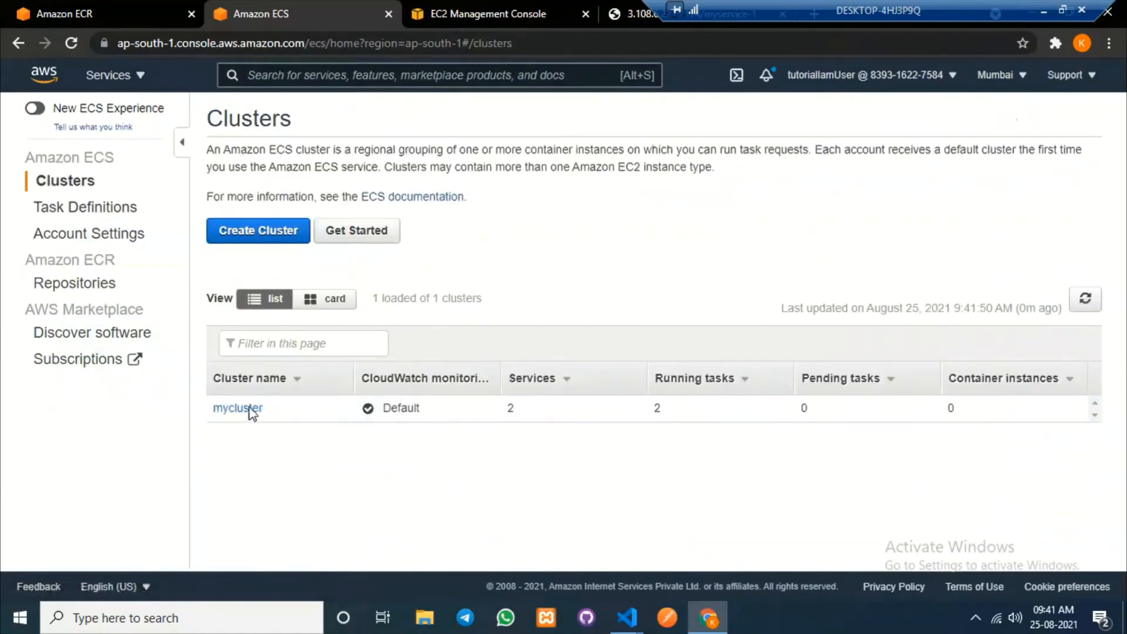
left_click(238, 408)
scroll(464, 368, "down", 2)
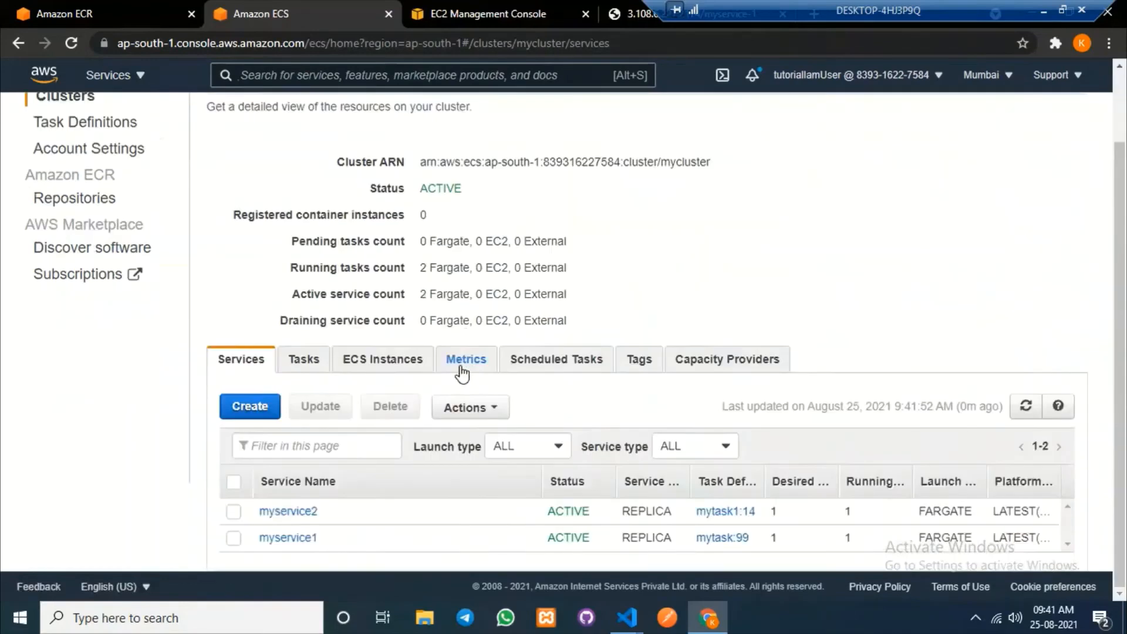
left_click(261, 409)
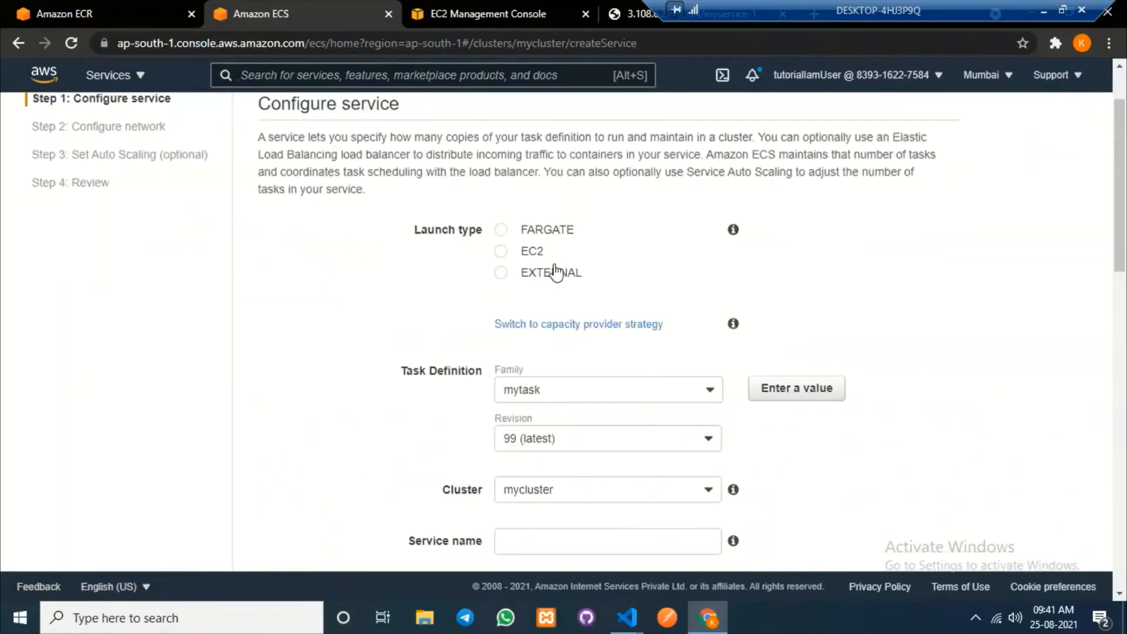
Choose FARGATE launch type, the nginx task family, and service name nginxservice.
left_click(502, 230)
scroll(598, 176, "down", 4)
left_click(599, 142)
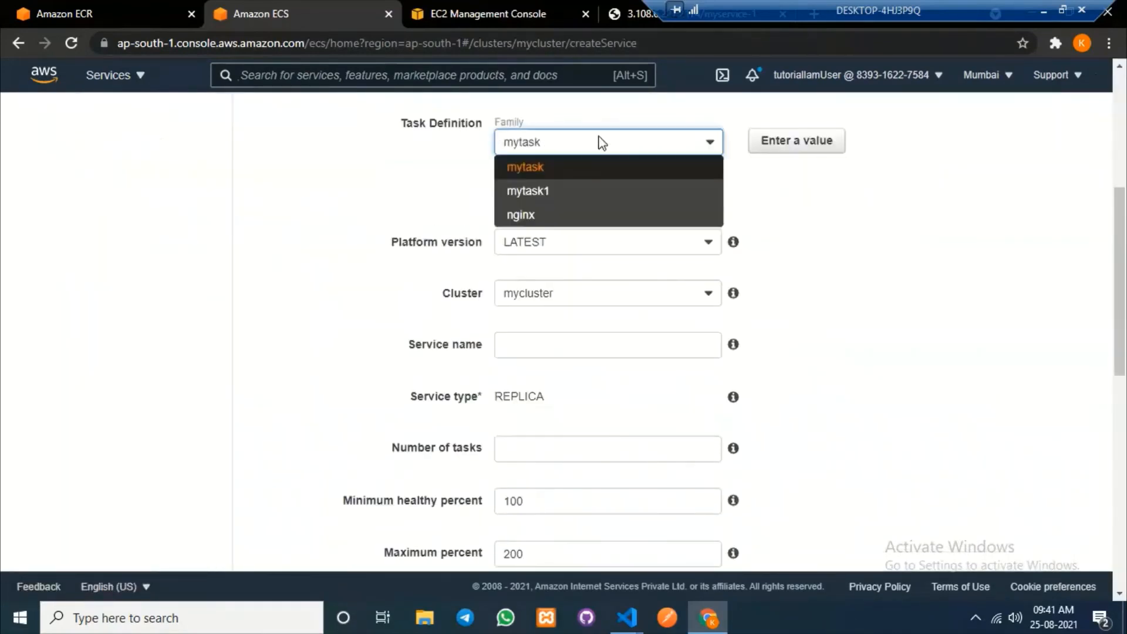
left_click(536, 218)
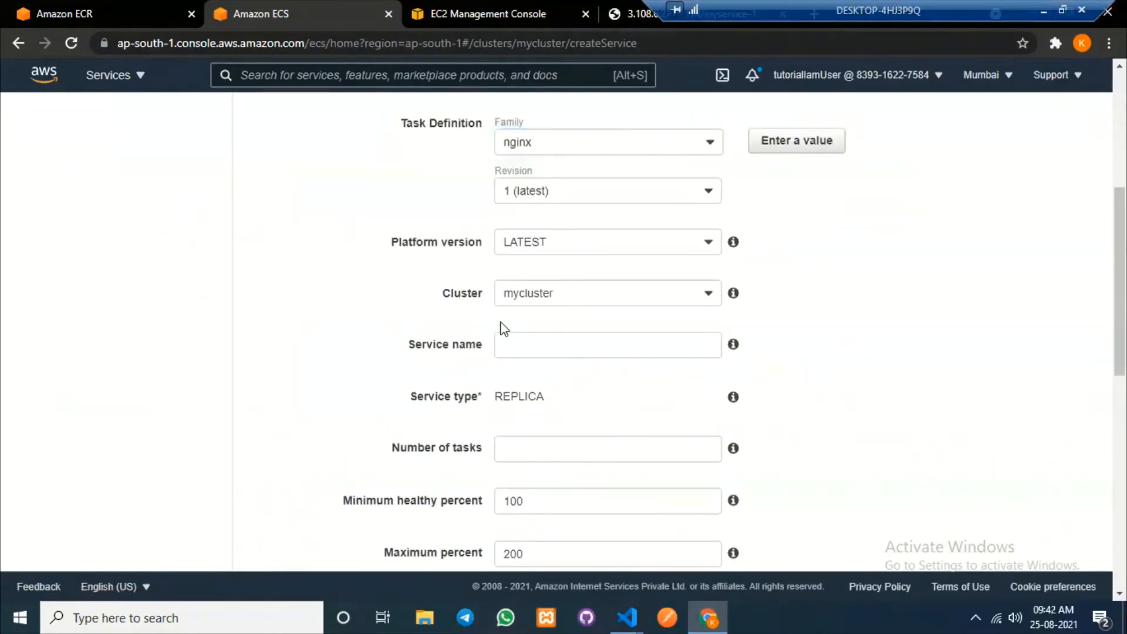
left_click(517, 345)
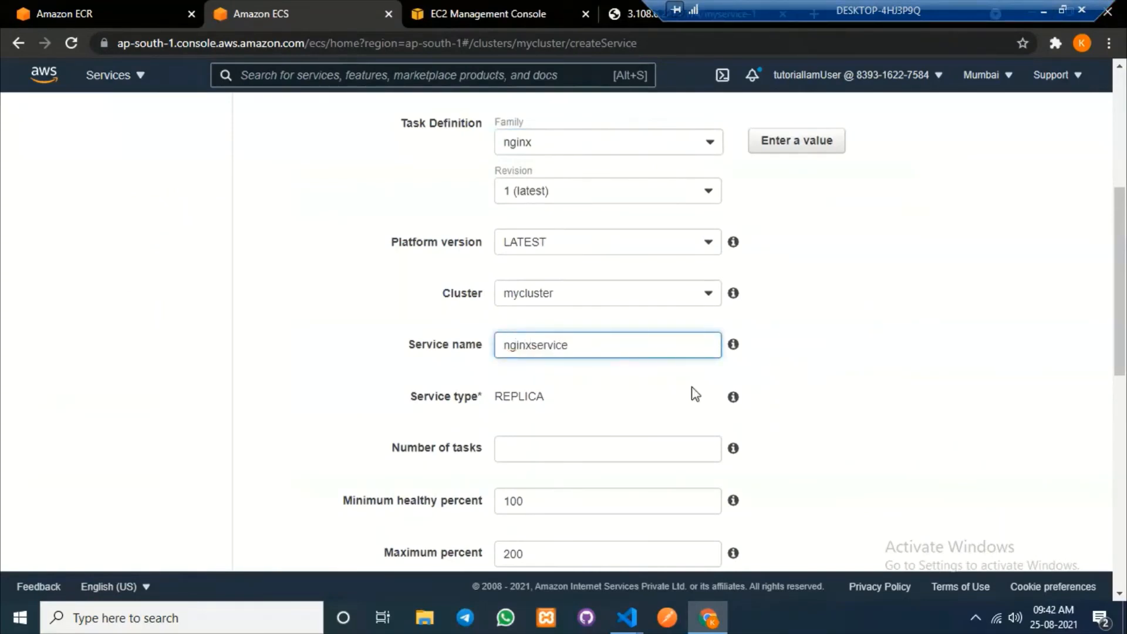
Run 1 task with minimum healthy 0% and maximum 100%, then continue to networking.
left_click(533, 452)
type("1")
scroll(966, 378, "down", 4)
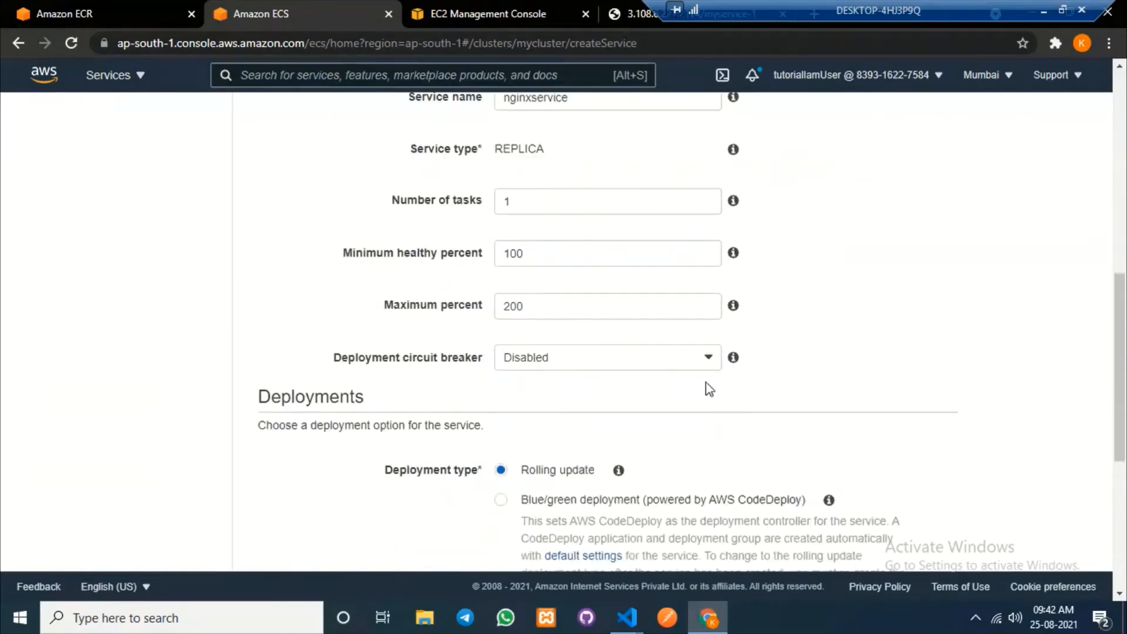
double_click(551, 251)
type("0")
key("Tab")
type("1")
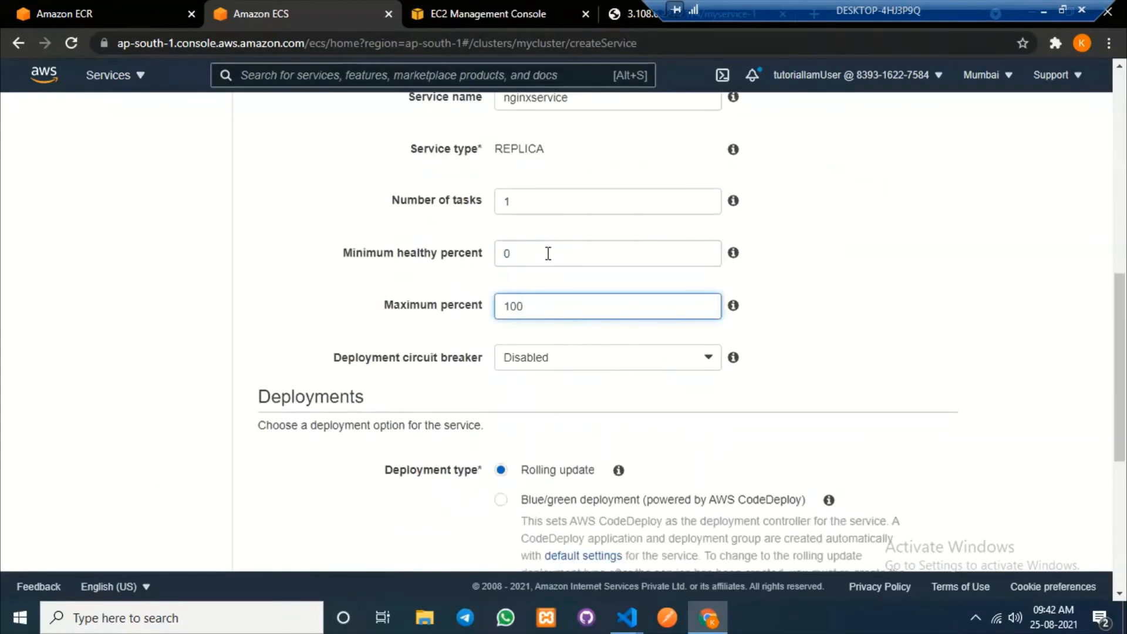
scroll(583, 259, "down", 4)
scroll(863, 294, "down", 2)
left_click(929, 533)
scroll(913, 310, "up", 12)
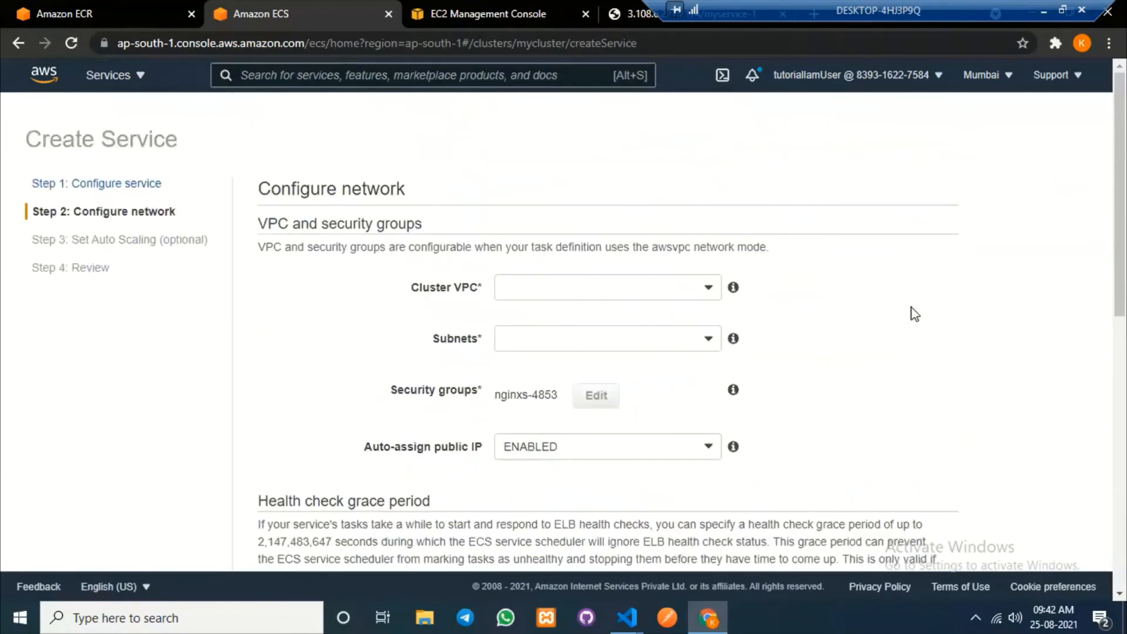
Place the service in the cluster VPC with subnets ap-south-1a, ap-south-1b and ap-south-1c.
left_click(596, 294)
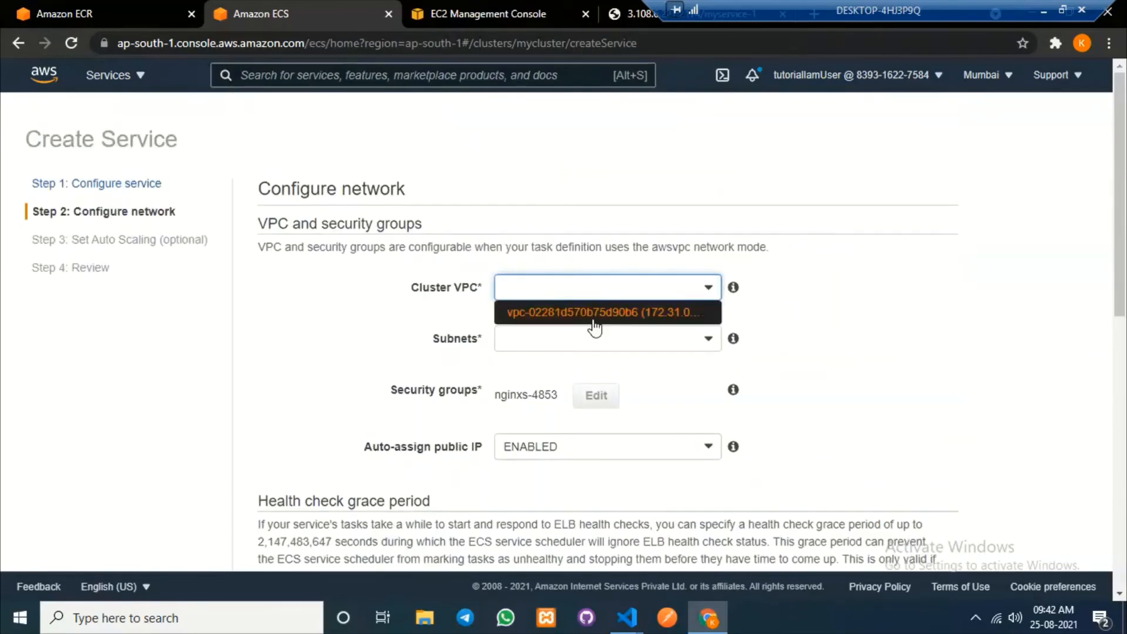
left_click(606, 318)
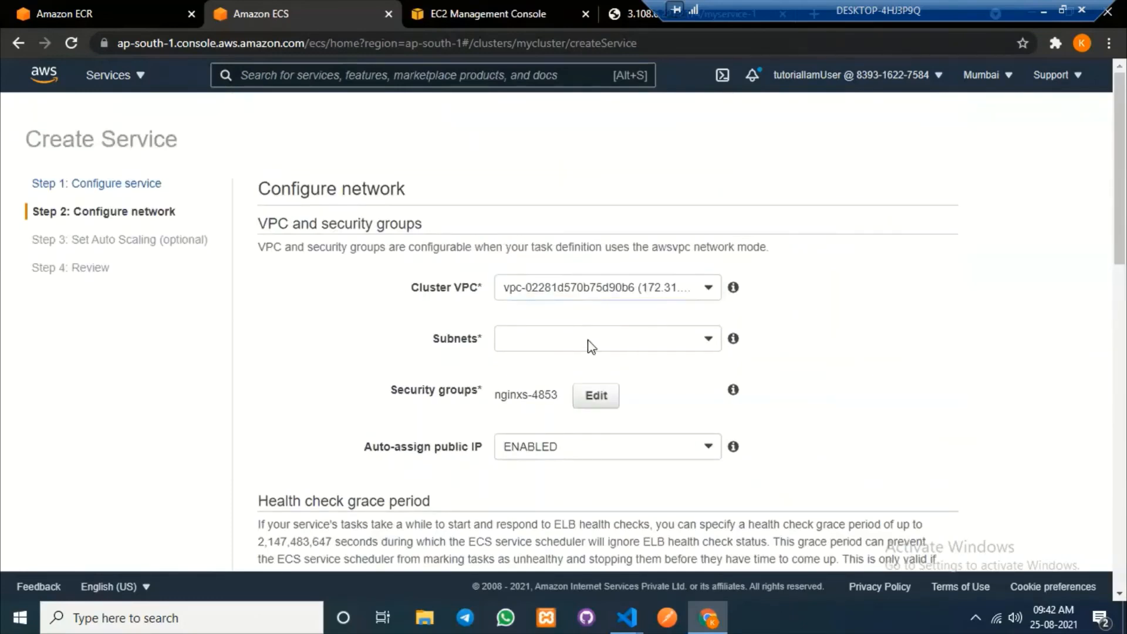
left_click(593, 338)
left_click(580, 397)
left_click(605, 418)
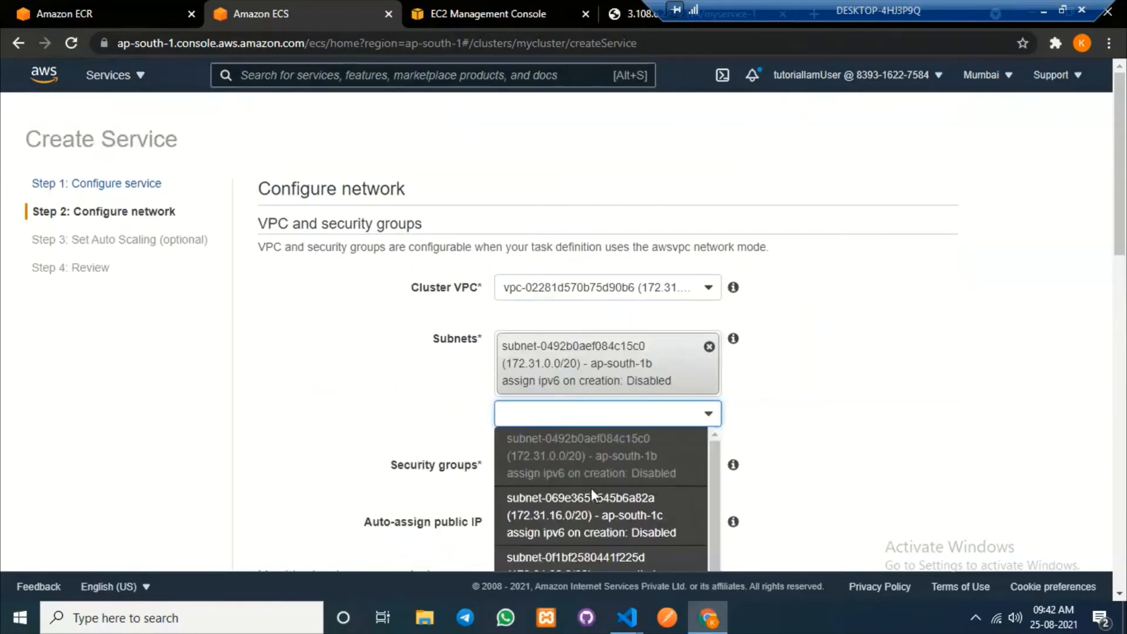
left_click(595, 499)
scroll(608, 327, "down", 3)
left_click(609, 323)
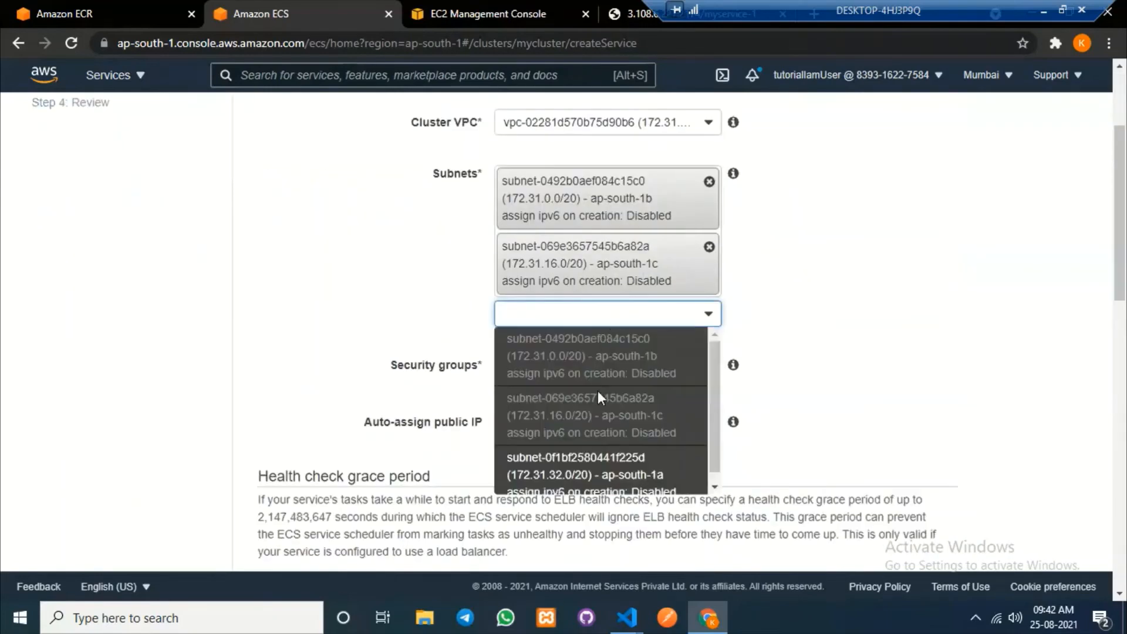
left_click(596, 458)
left_click(587, 444)
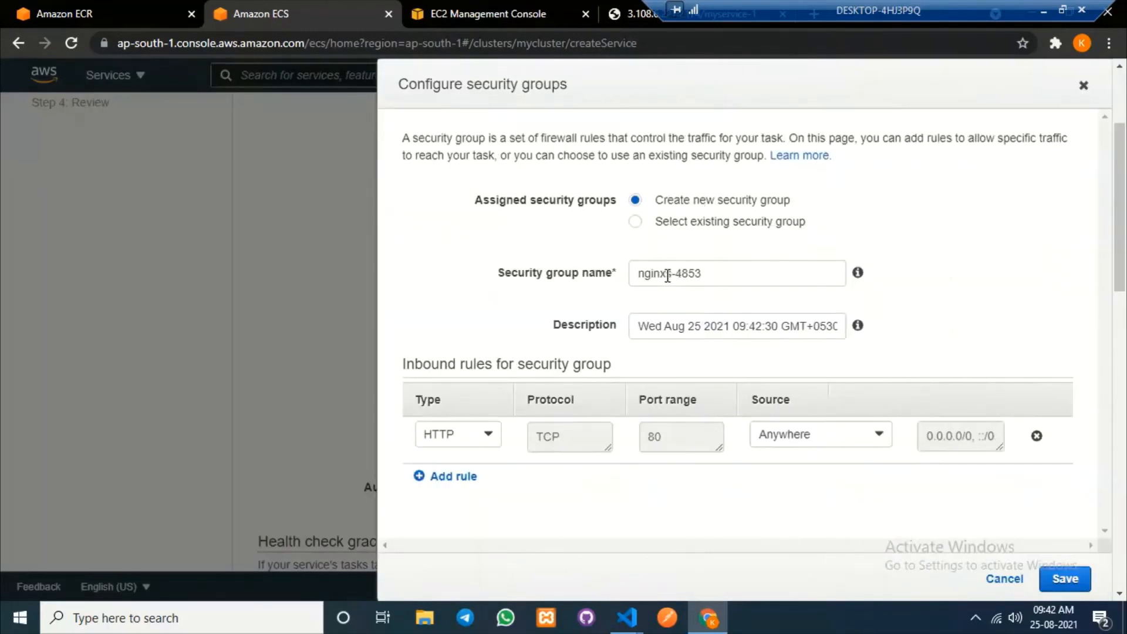
Name the security group nginxsg and make the HTTP rule's source a security group.
left_click_drag(668, 273, 732, 272)
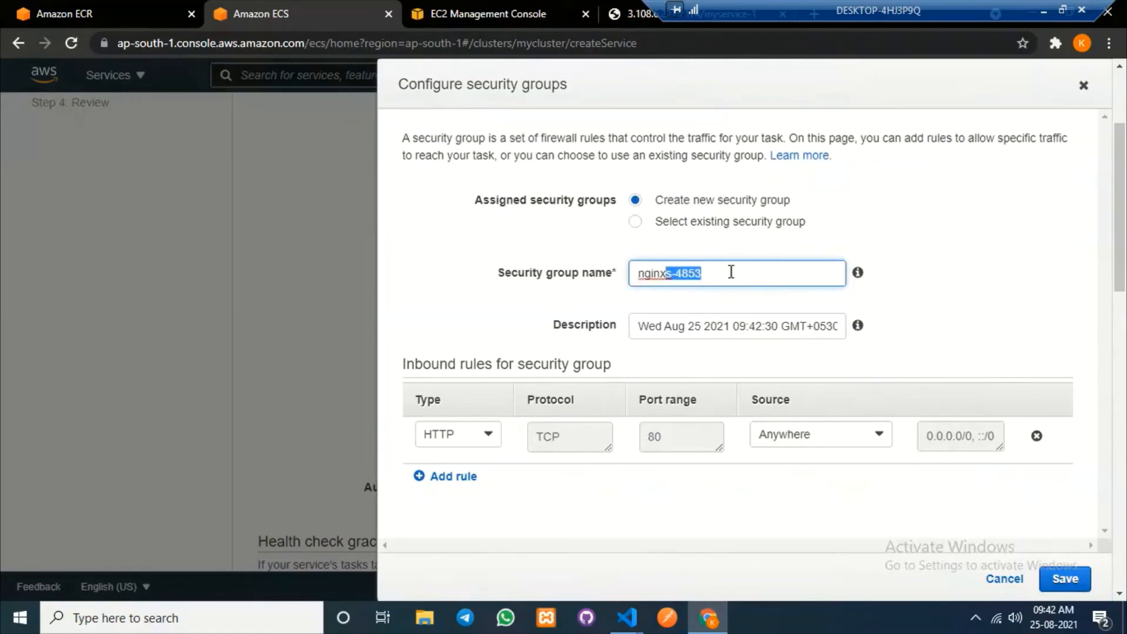
type("sg")
left_click(935, 262)
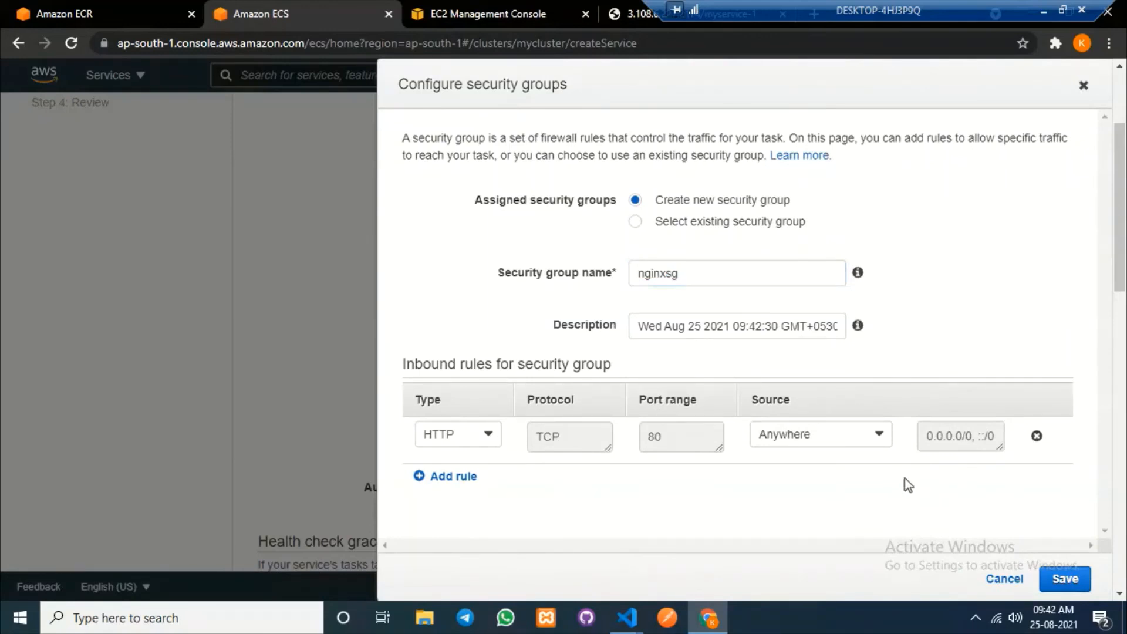
left_click(854, 443)
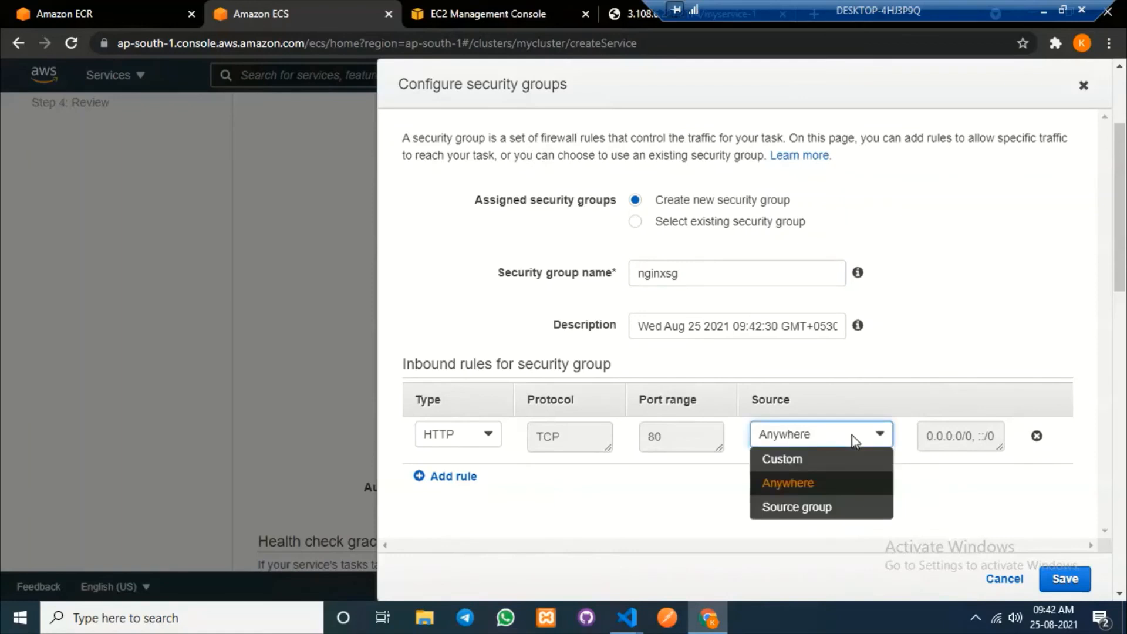
left_click(830, 508)
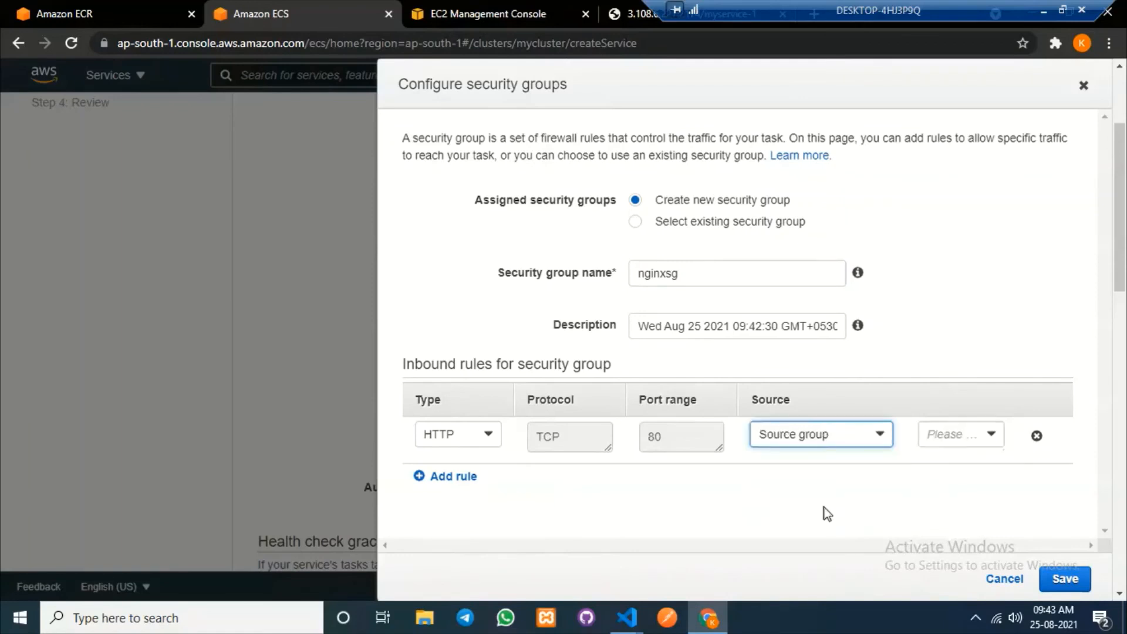
left_click(990, 435)
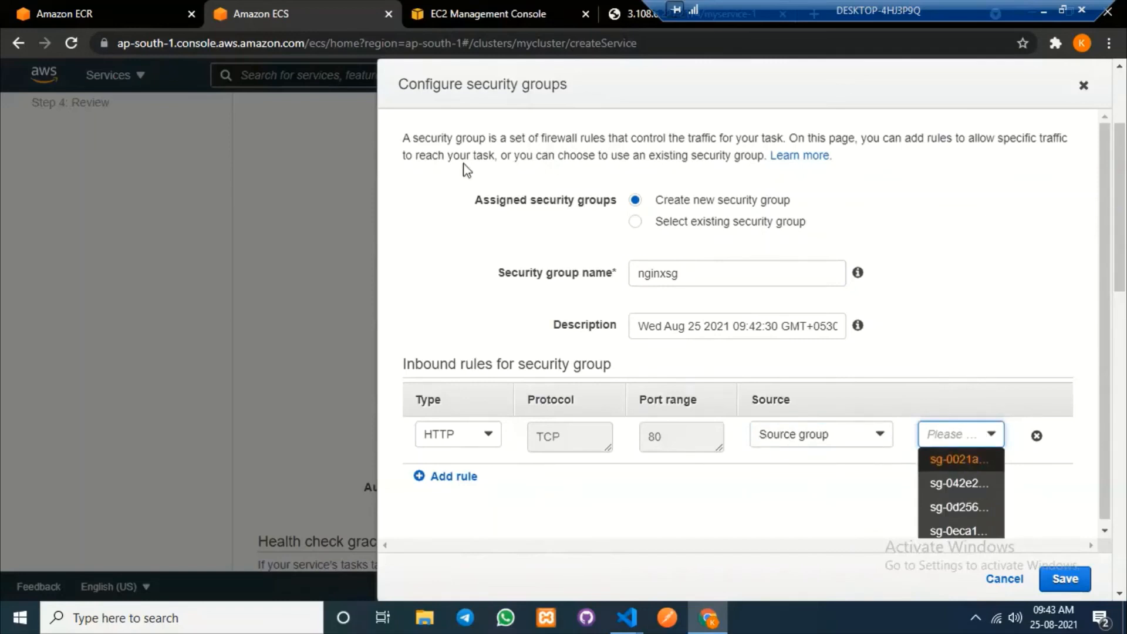
Check myalb's security group in EC2 and pick sg-042e2cb376e9015b8 as the source.
left_click(484, 5)
left_click_drag(183, 244, 185, 426)
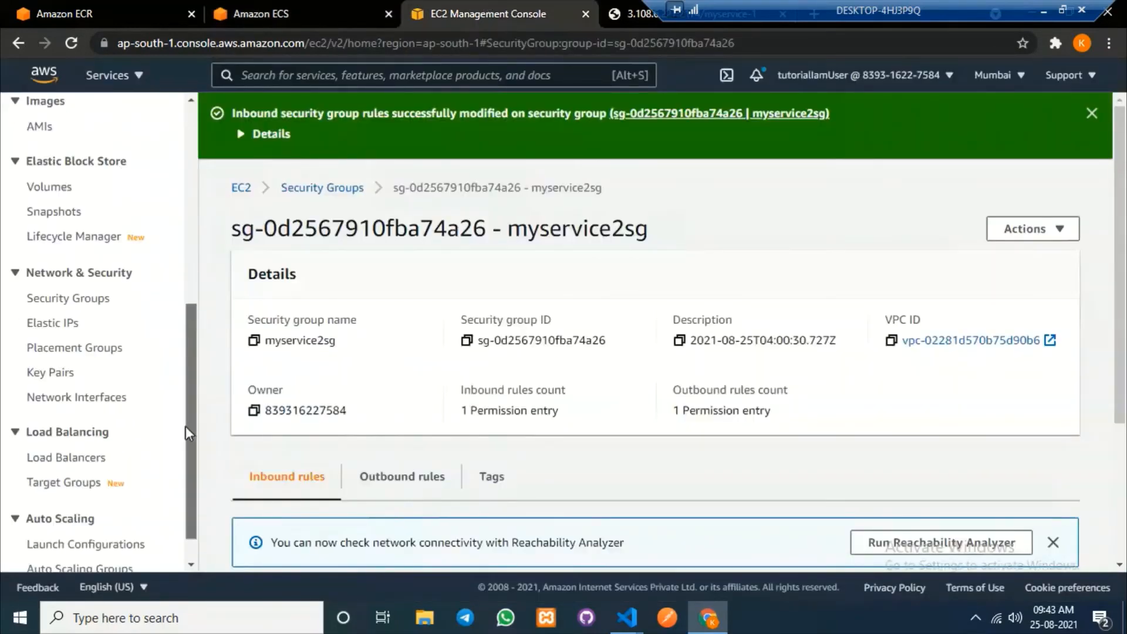
left_click(84, 461)
left_click(252, 321)
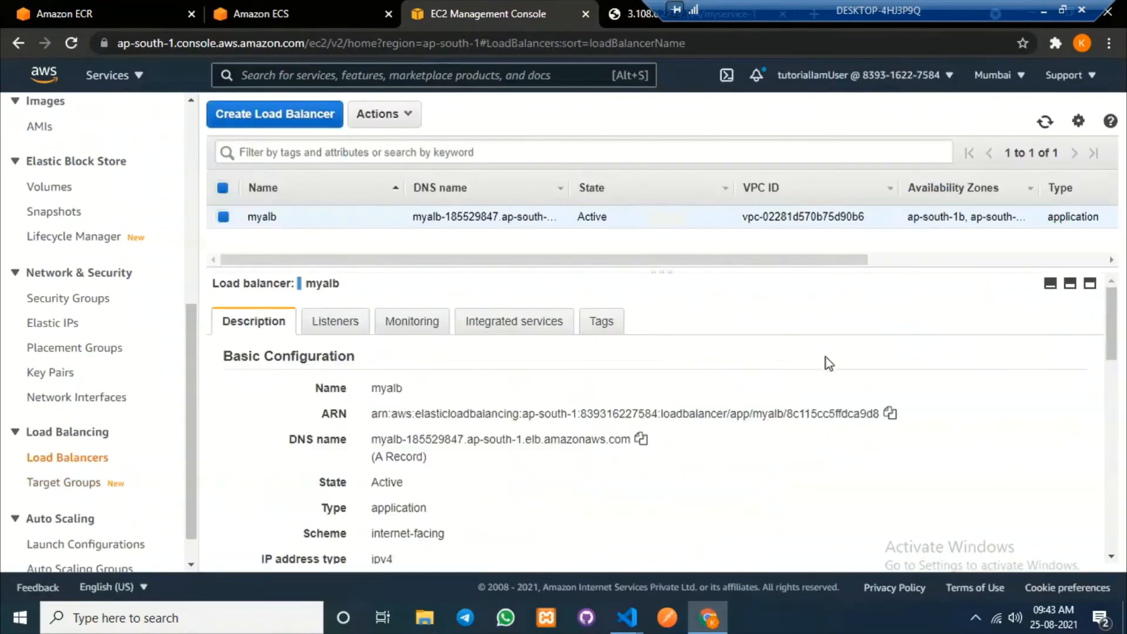
scroll(826, 358, "down", 5)
scroll(826, 358, "down", 3)
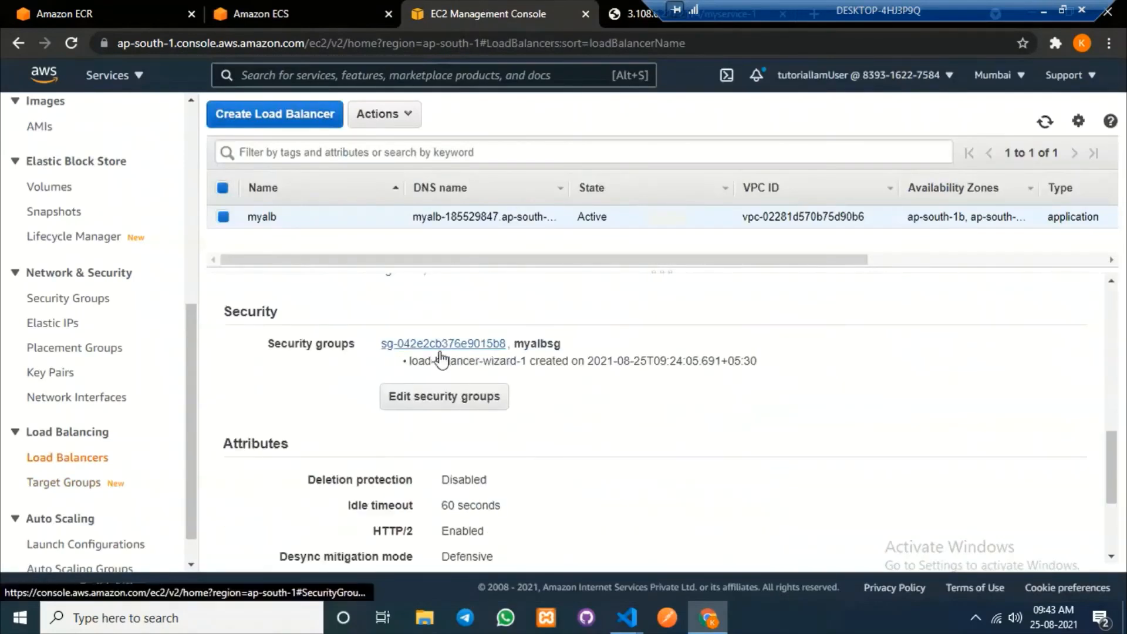
left_click(276, 9)
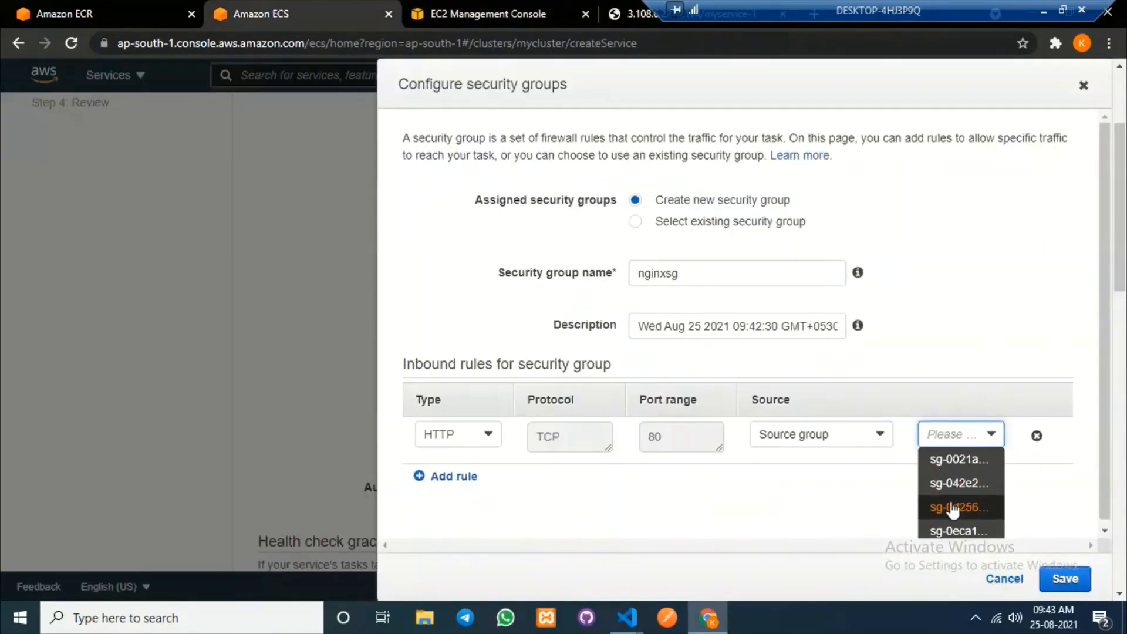
left_click(959, 484)
Save the security group and add container myrepo:80 to an Application Load Balancer.
left_click(1064, 579)
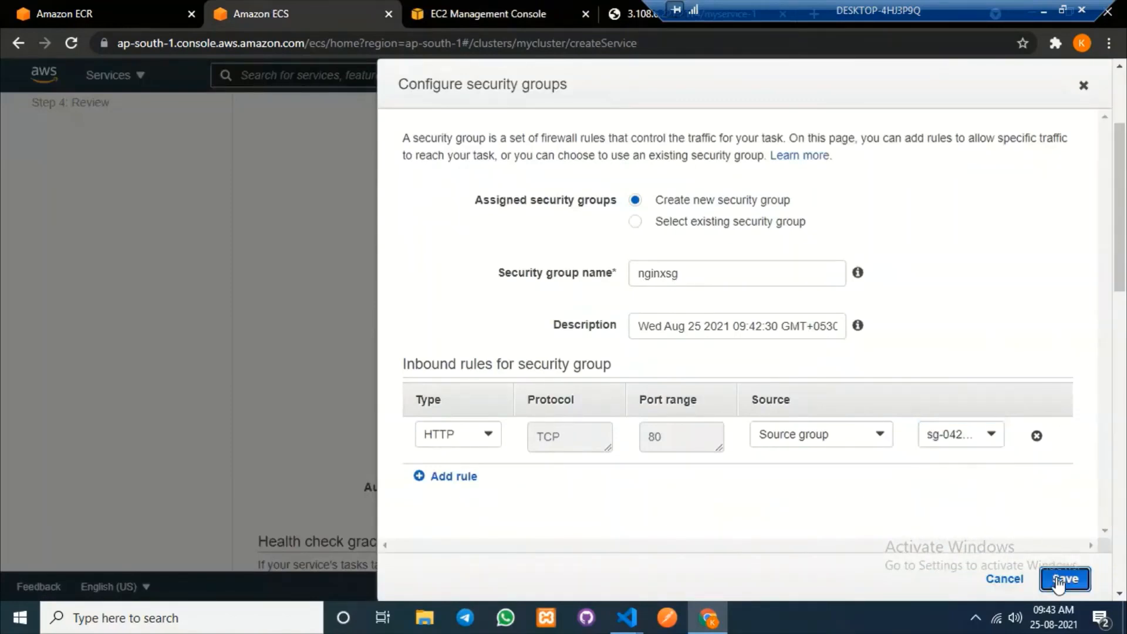
scroll(802, 385, "down", 8)
scroll(765, 399, "up", 5)
scroll(765, 397, "down", 5)
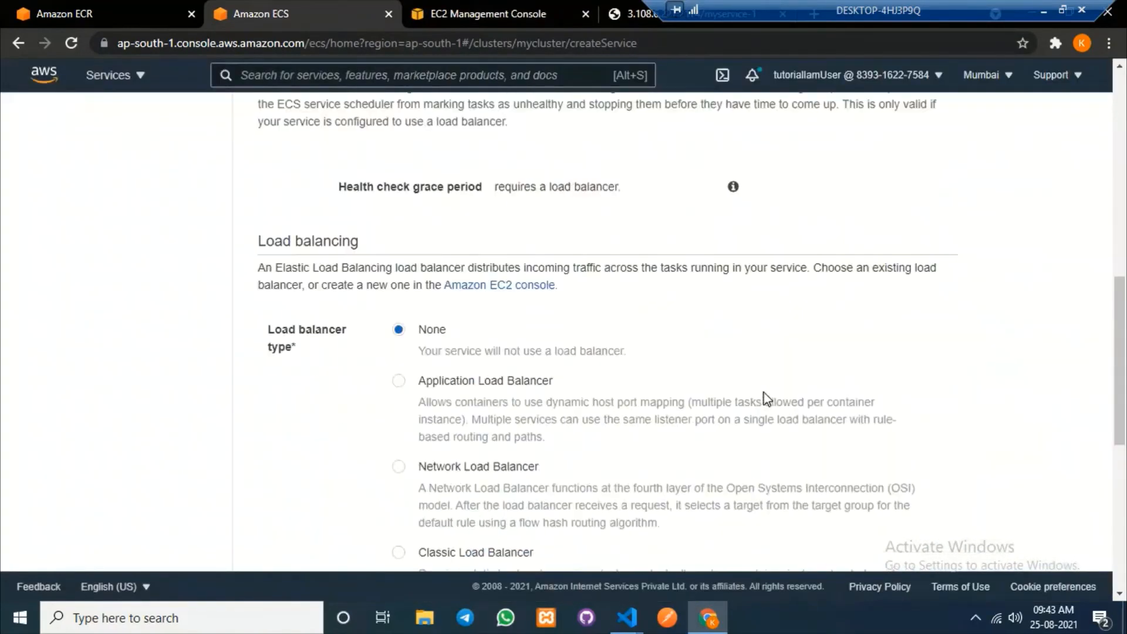
left_click(399, 382)
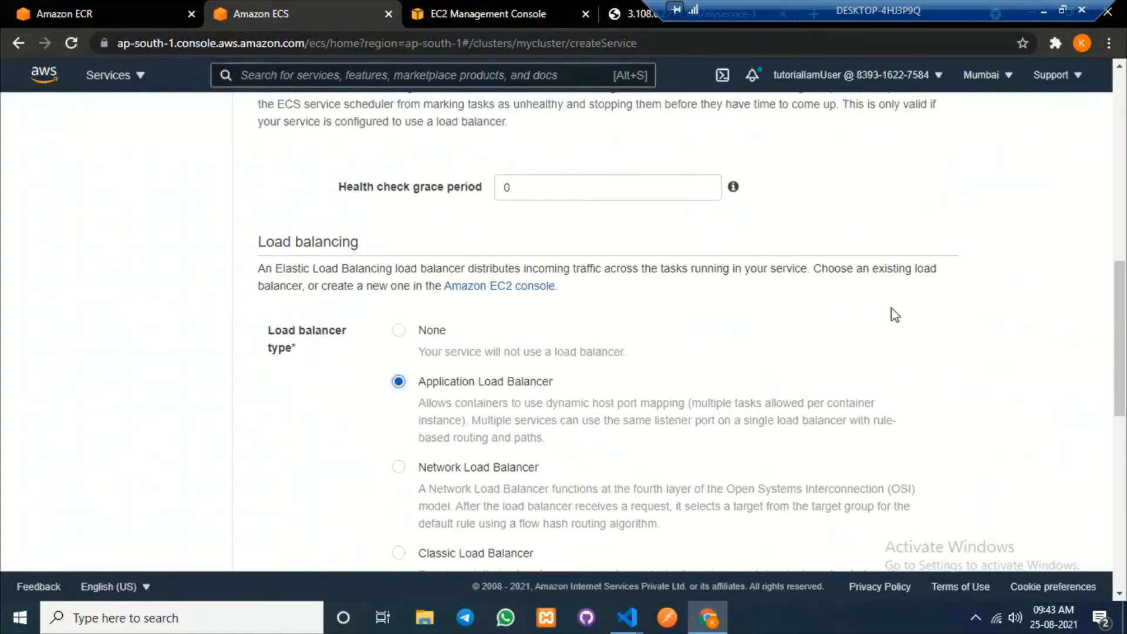
scroll(881, 315, "down", 6)
left_click(797, 392)
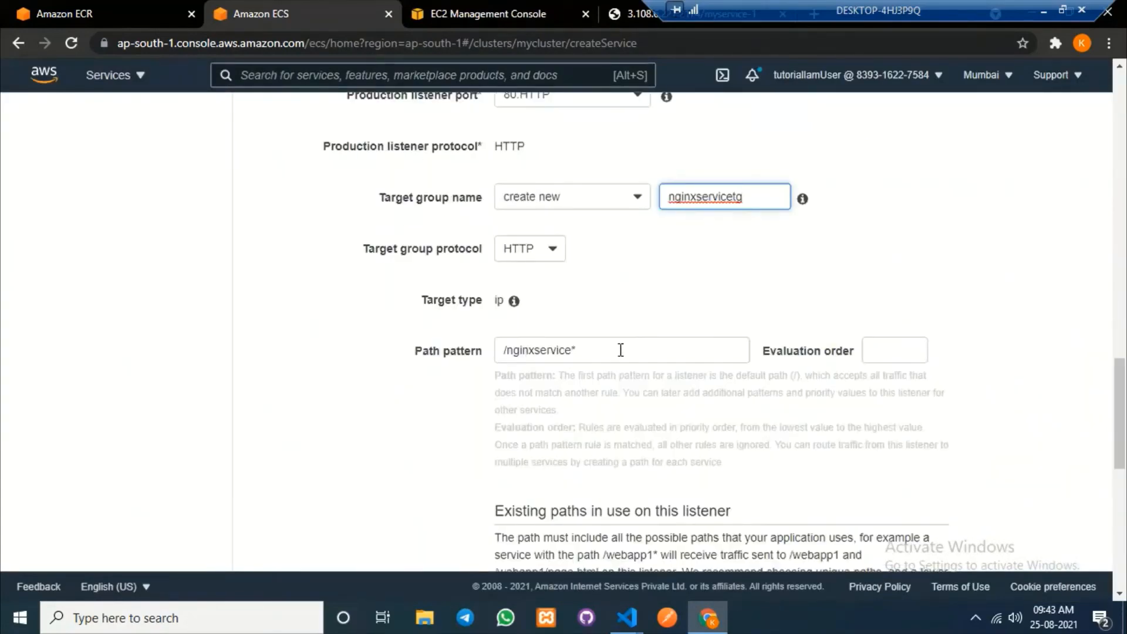
Route it through listener 80:HTTP to target group myalbtg and continue.
scroll(641, 343, "up", 4)
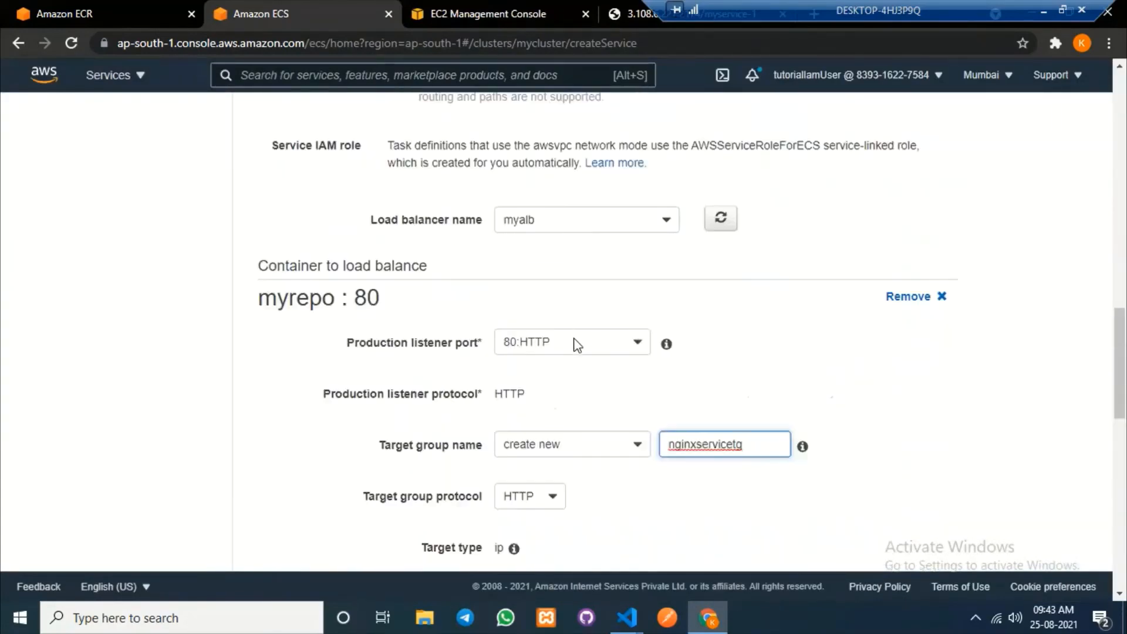
left_click(592, 439)
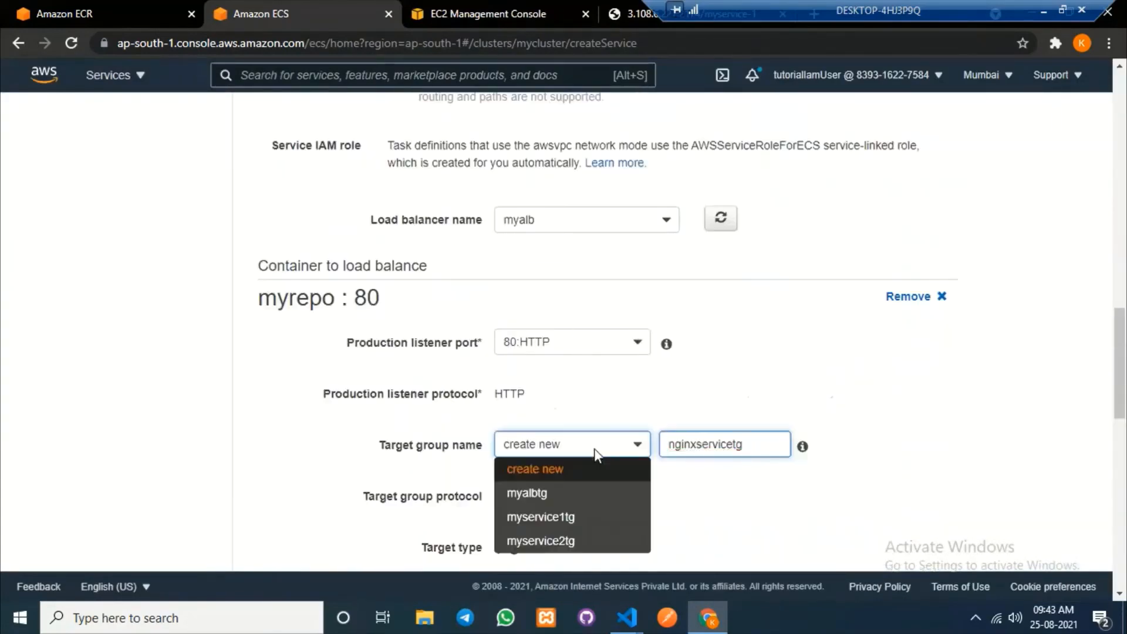
left_click(562, 498)
scroll(737, 477, "down", 4)
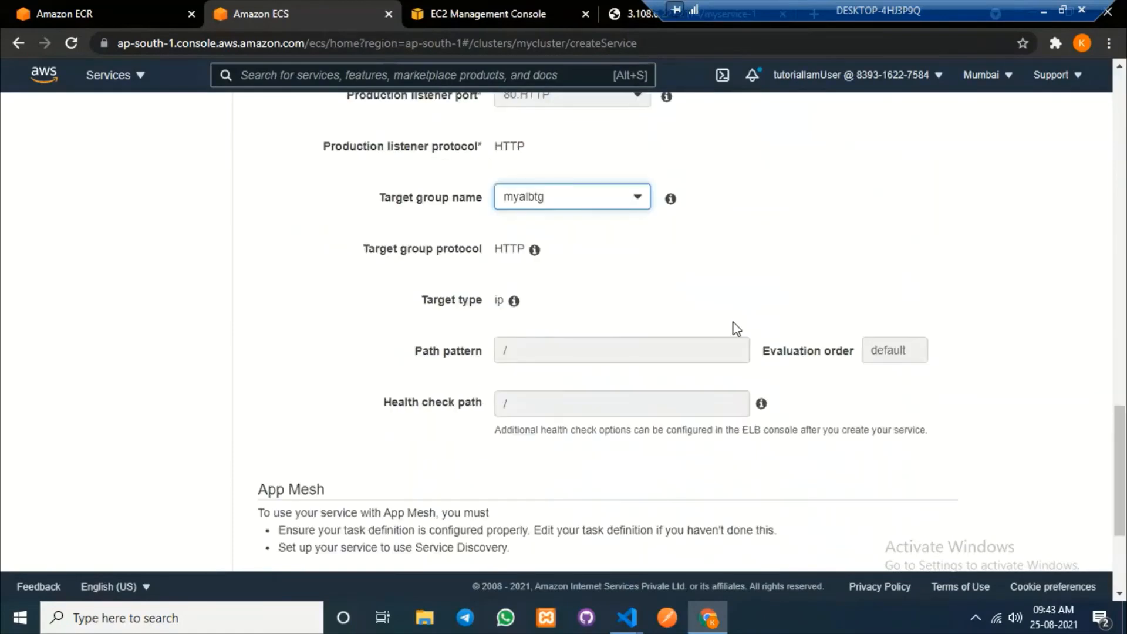
scroll(692, 382, "down", 3)
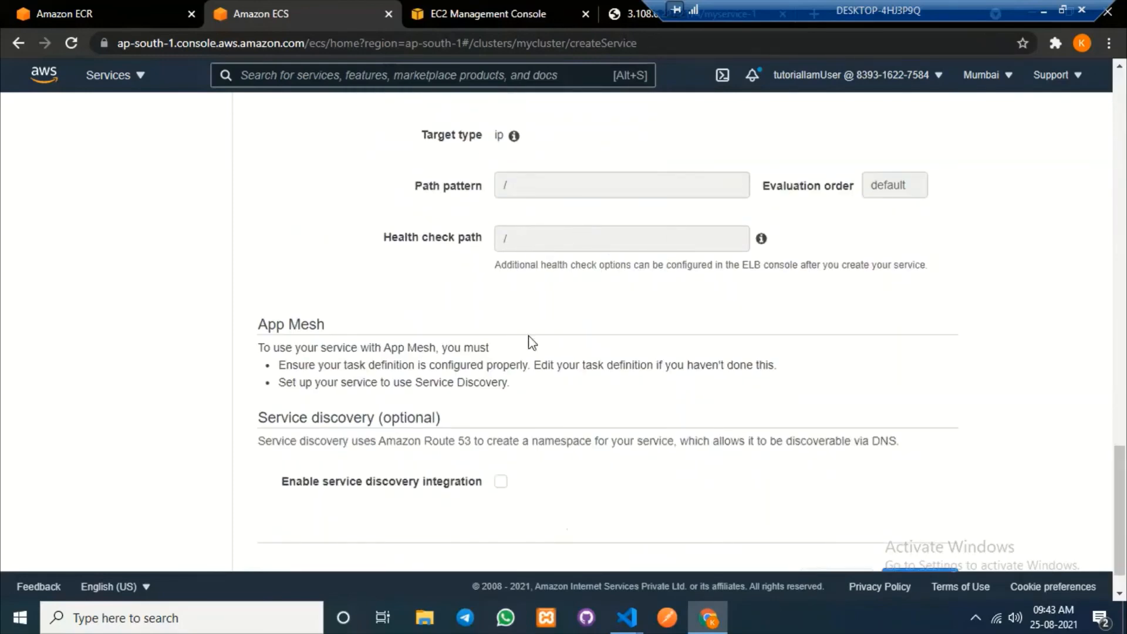
scroll(886, 380, "down", 1)
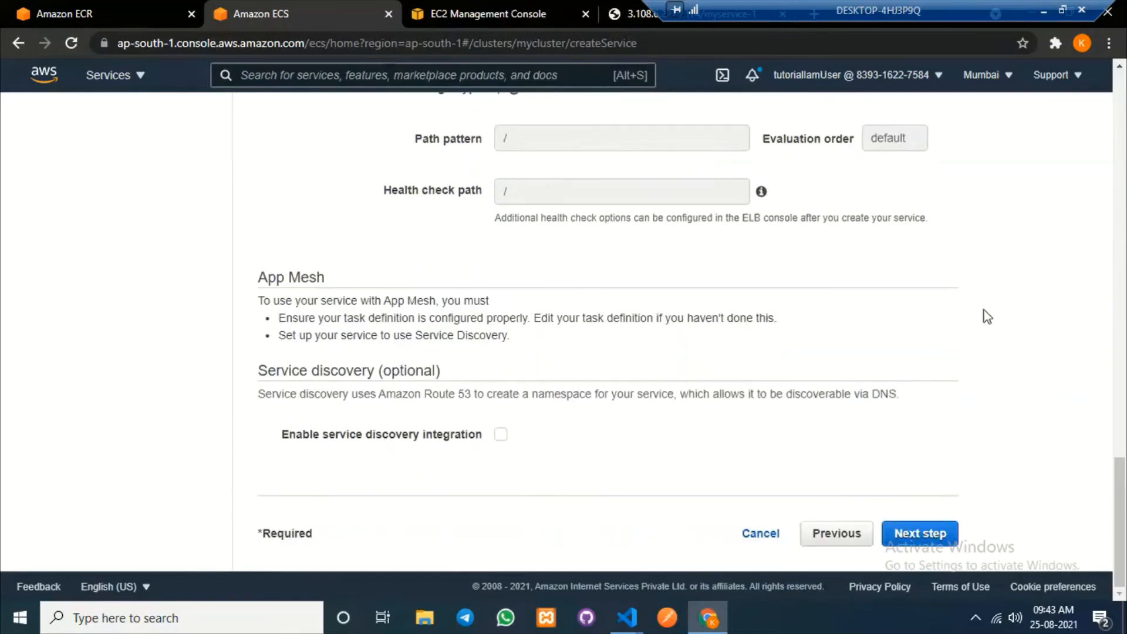
left_click(934, 535)
Skip auto scaling, create the nginxservice service from the review page, and view it.
left_click(948, 439)
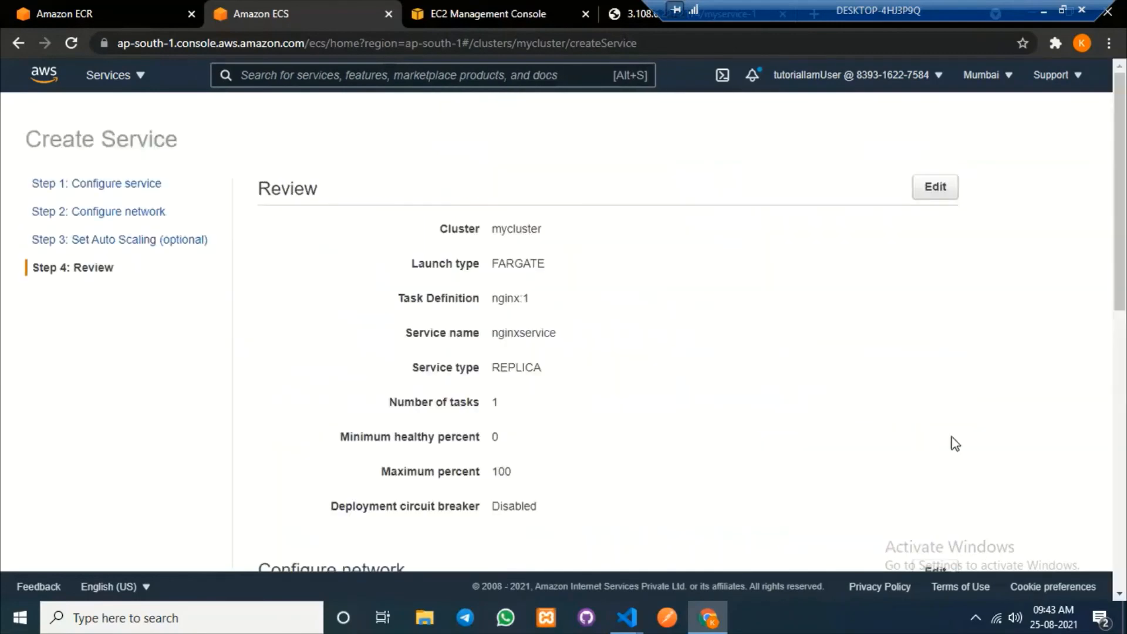
scroll(952, 441, "down", 15)
left_click(906, 535)
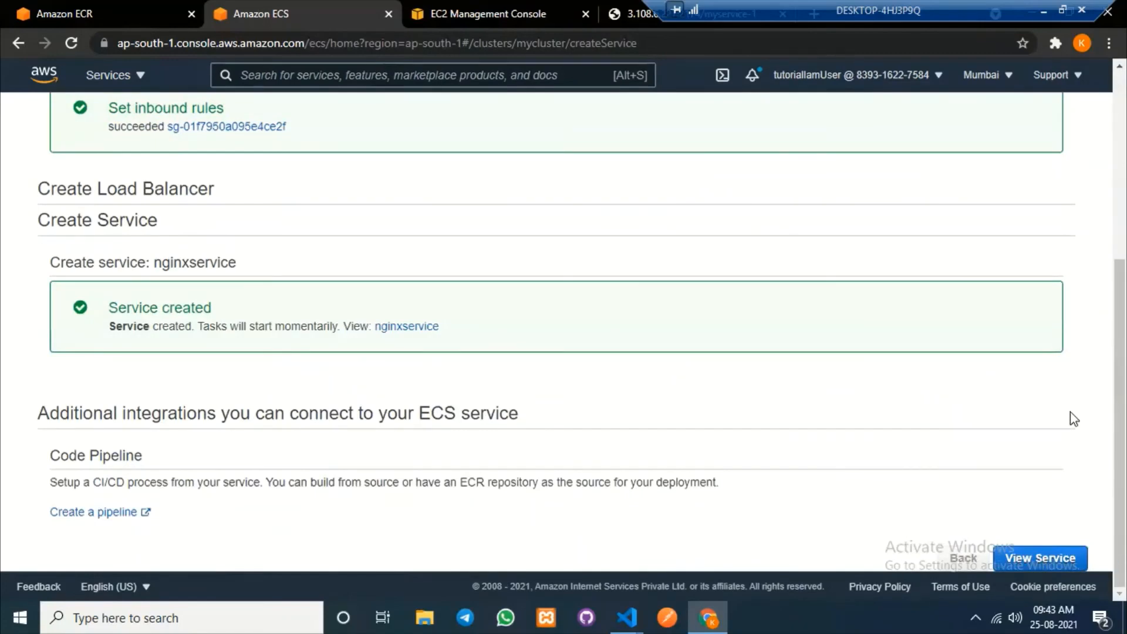
left_click(1041, 558)
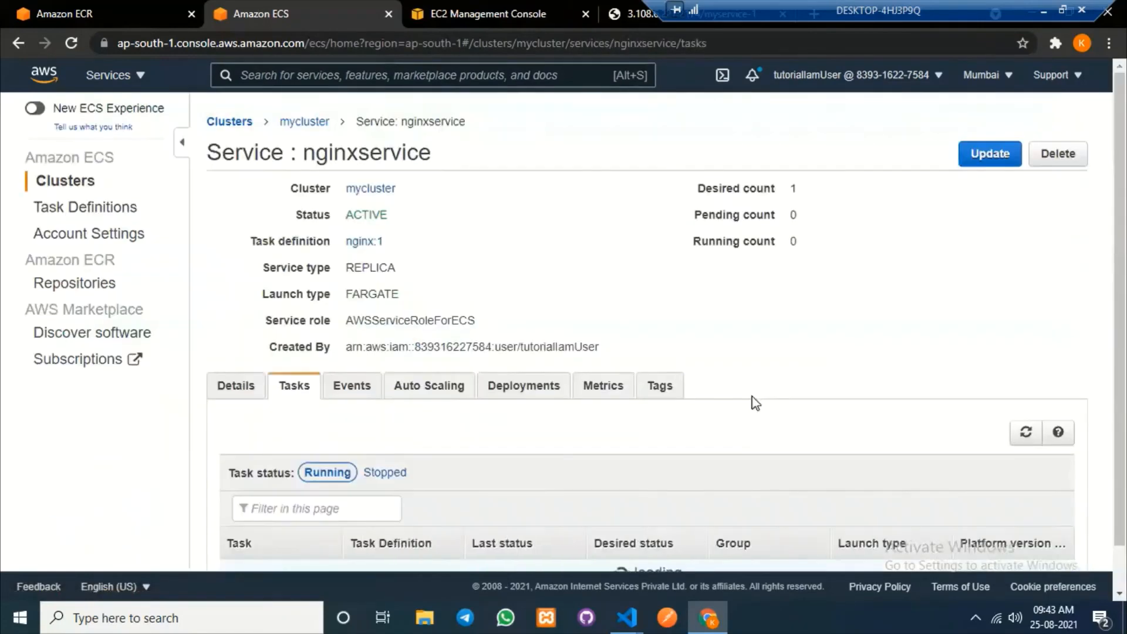
Refresh the task list until the nginx:1 Fargate task is RUNNING, then return to myalb.
scroll(512, 320, "down", 1)
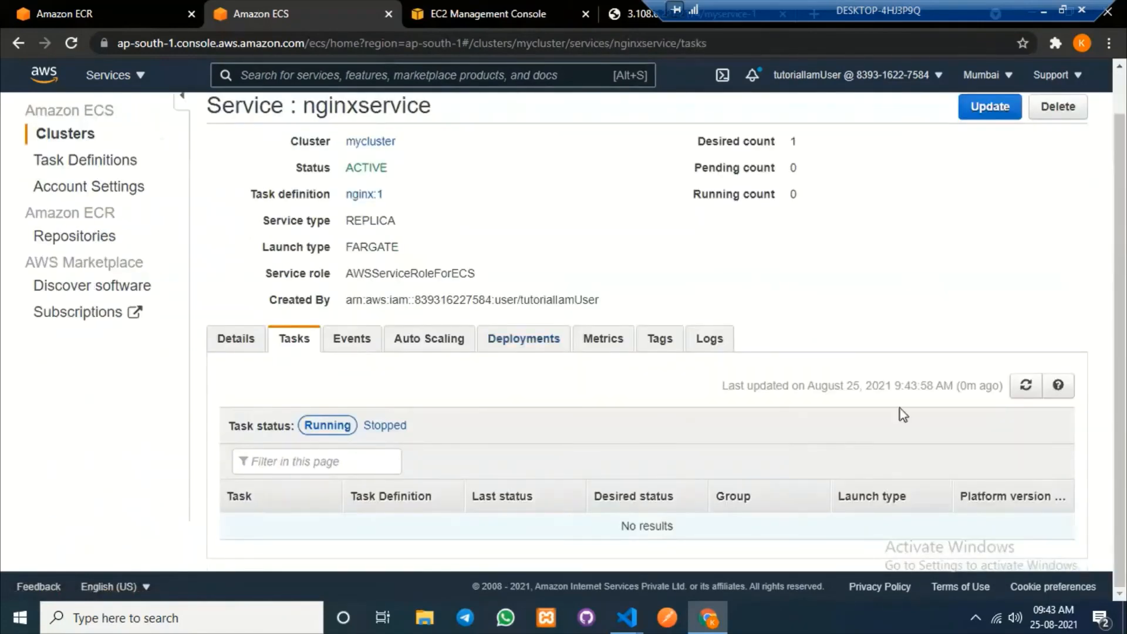
left_click(1020, 387)
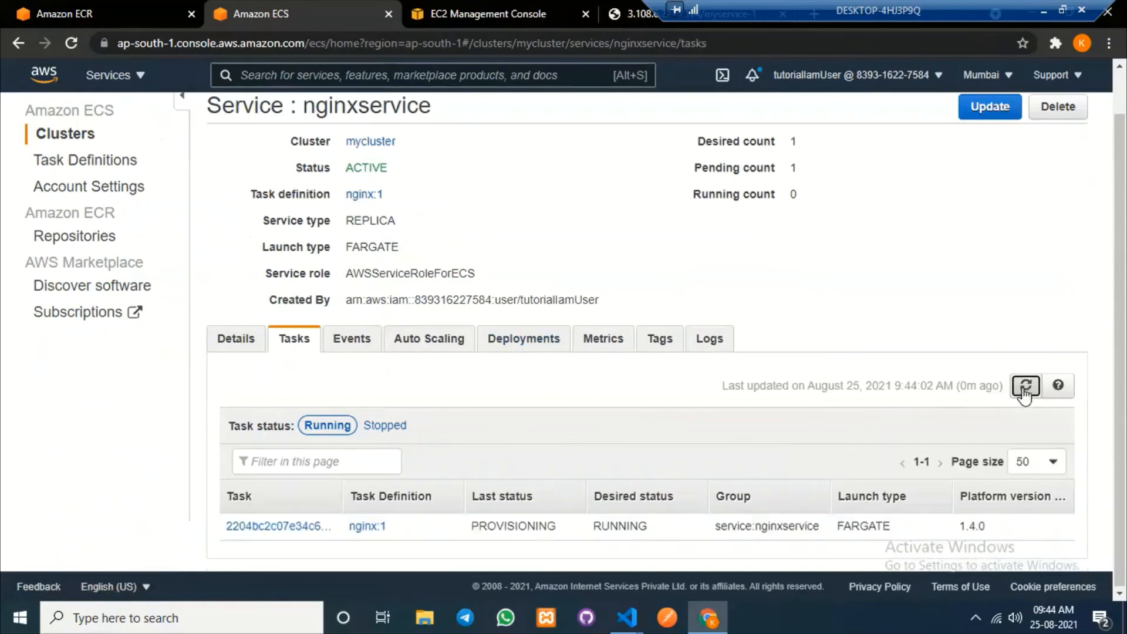
left_click(1025, 386)
left_click(1026, 385)
left_click(1025, 387)
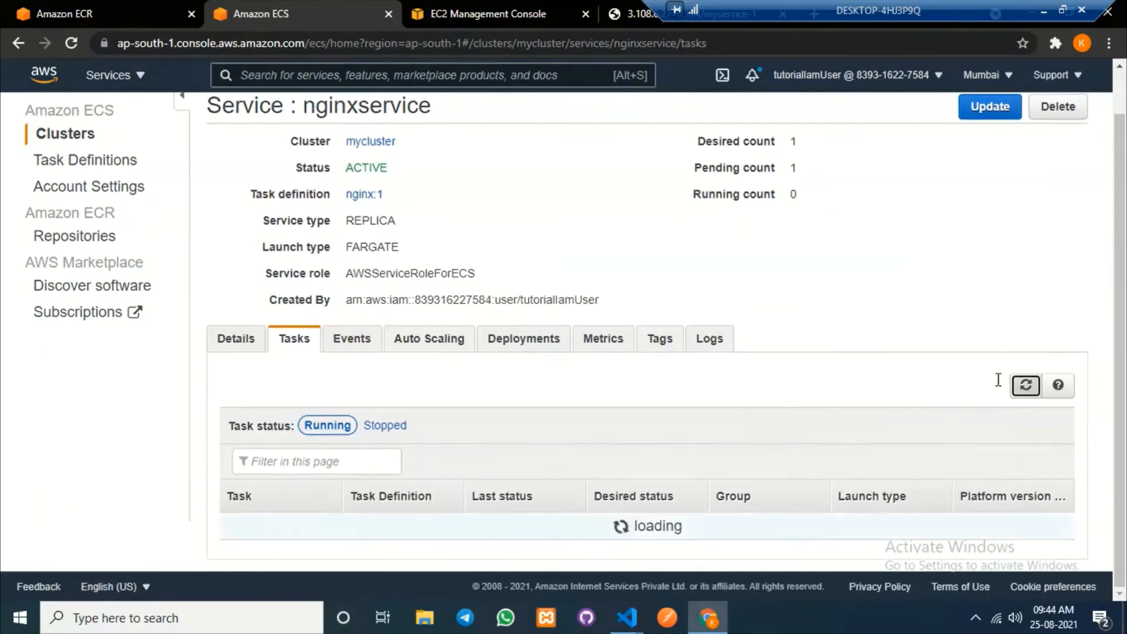
left_click(1026, 386)
left_click(1025, 386)
left_click(1025, 386)
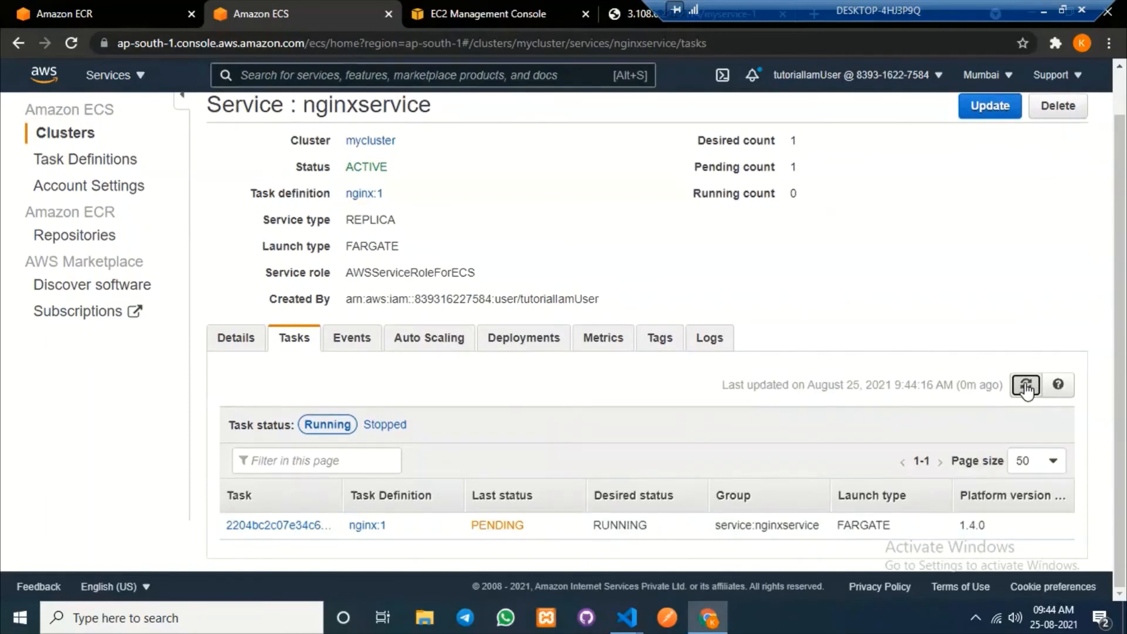
left_click(1026, 386)
left_click(469, 18)
Load myalb's DNS name at /myservice-1 in the browser, then bring up the nginx Dockerfile.
scroll(572, 405, "down", 3)
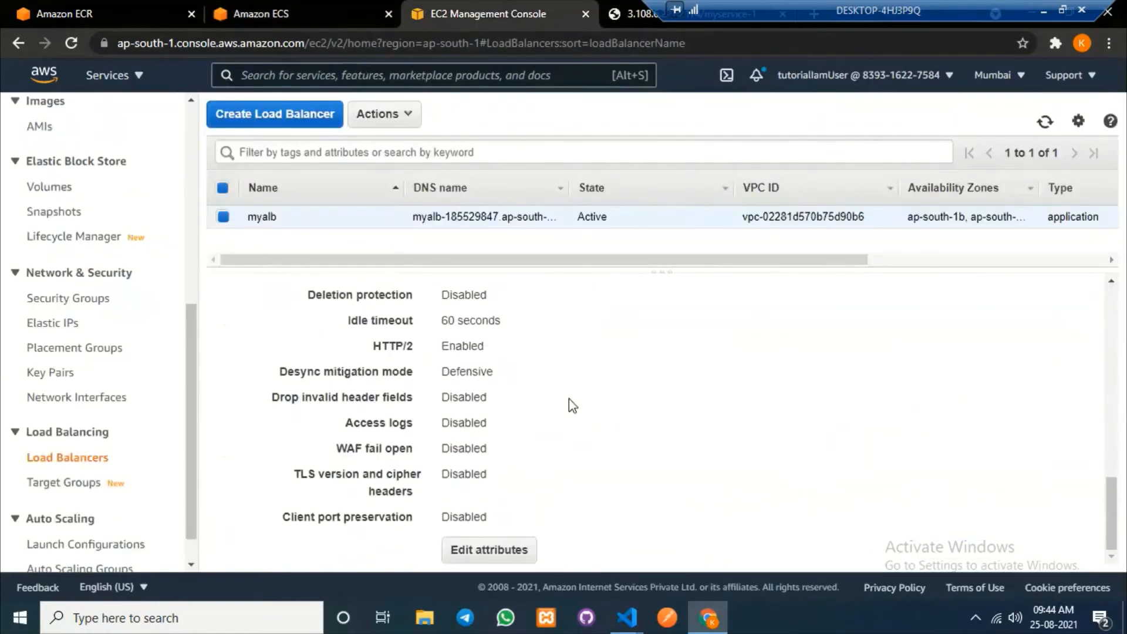
scroll(573, 405, "up", 12)
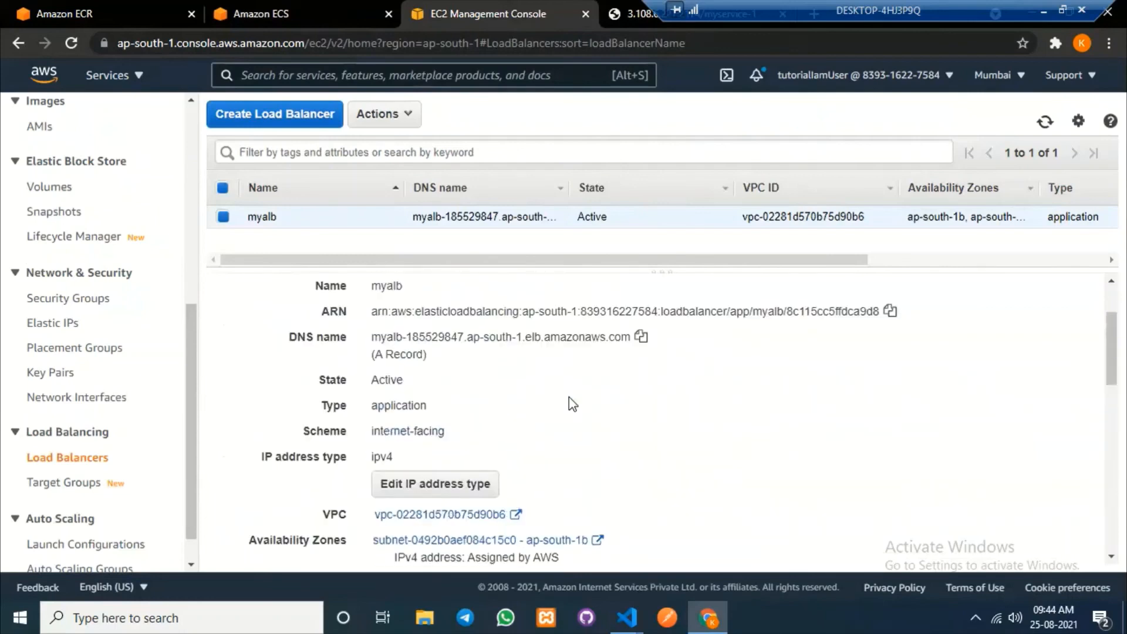
left_click(641, 337)
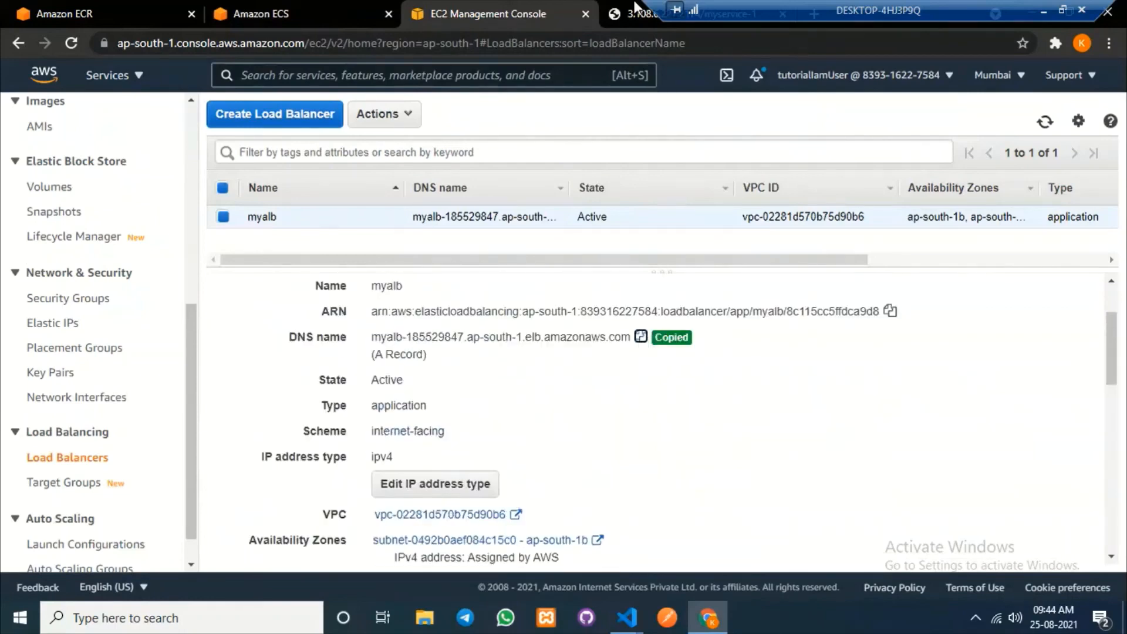
left_click(634, 13)
key("ctrl+a")
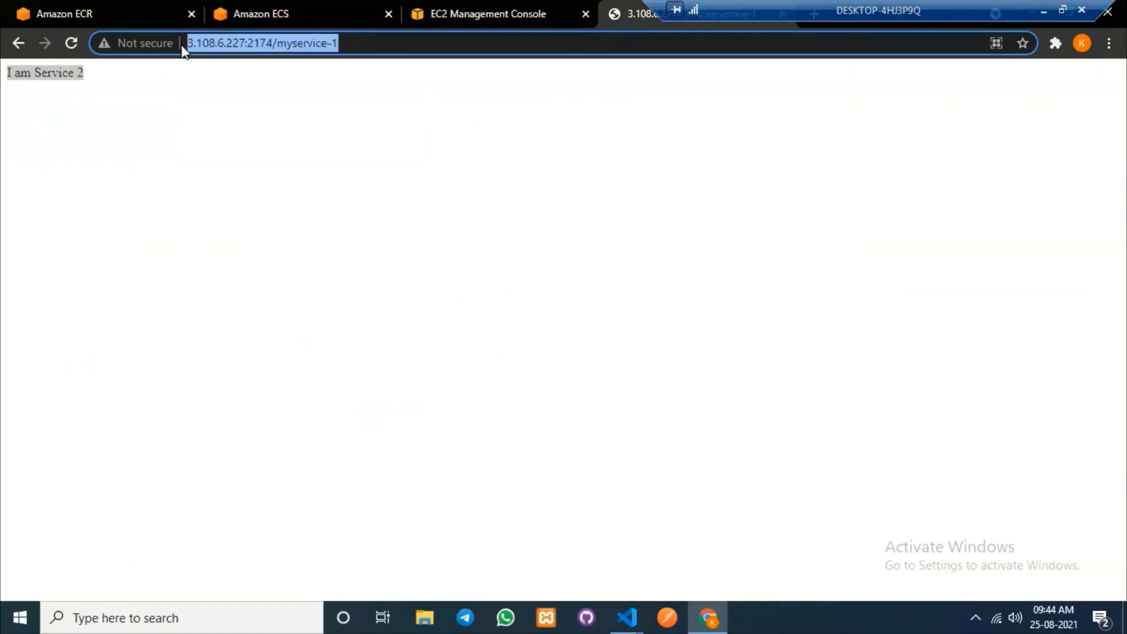
key("ctrl+v")
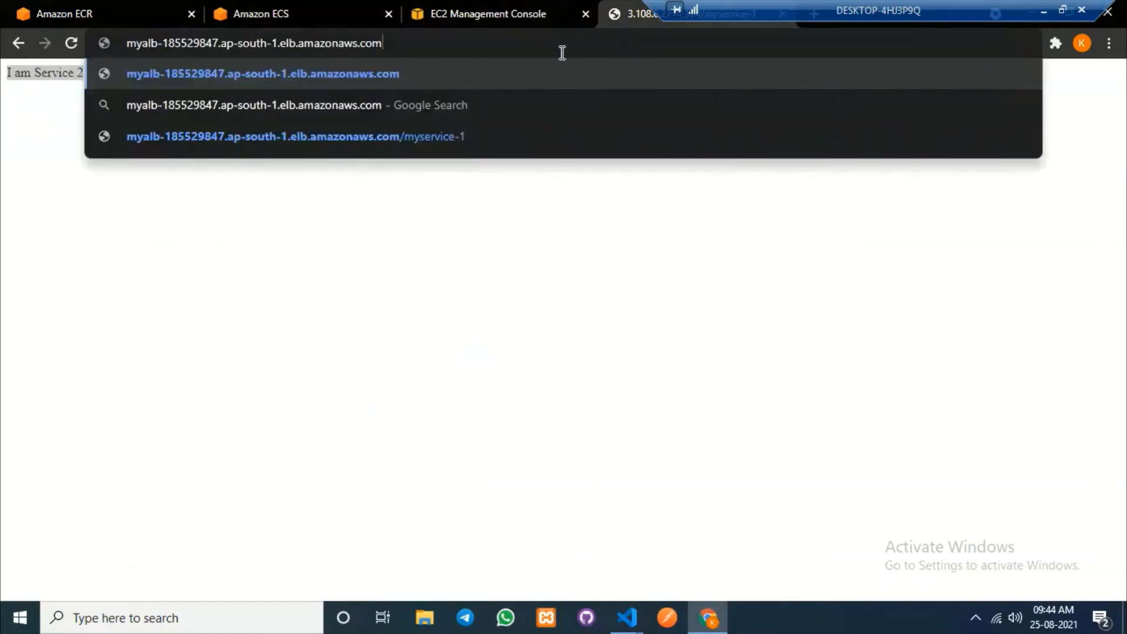
type("/")
key("Return")
mouse_move(636, 620)
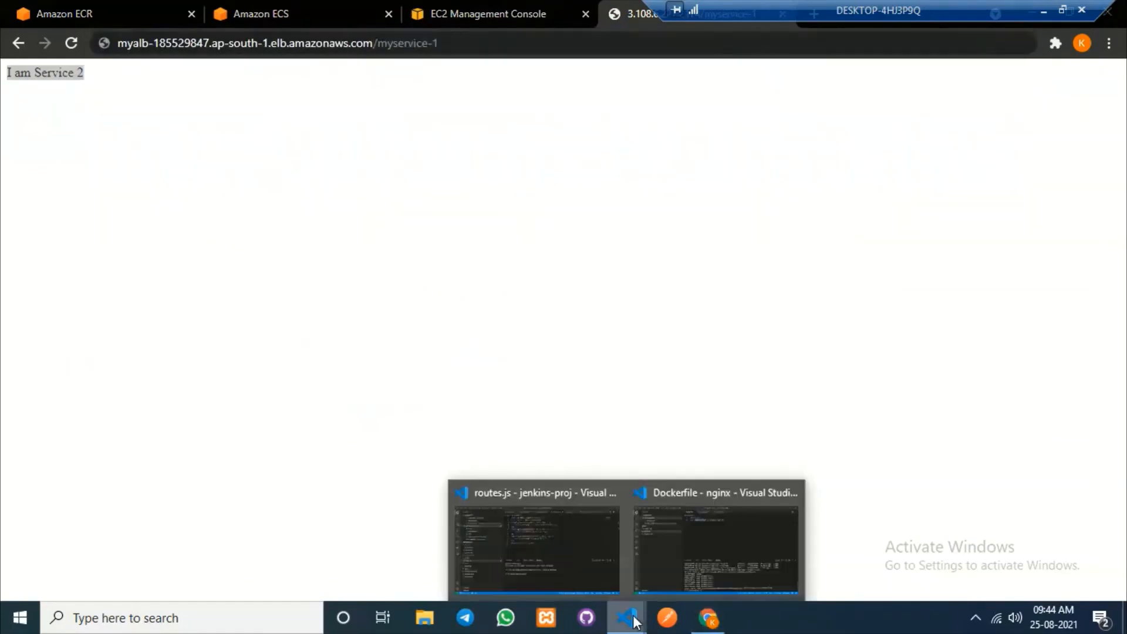
left_click(724, 547)
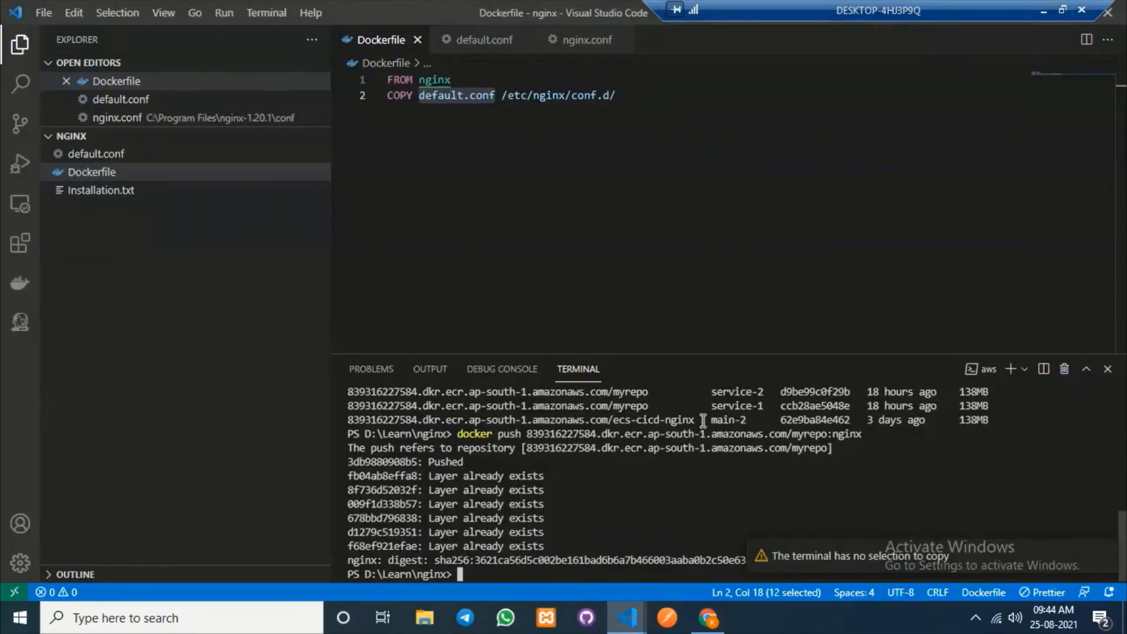
Copy the /service1 location prefix from default.conf into the browser URL as /service1/.
left_click(120, 156)
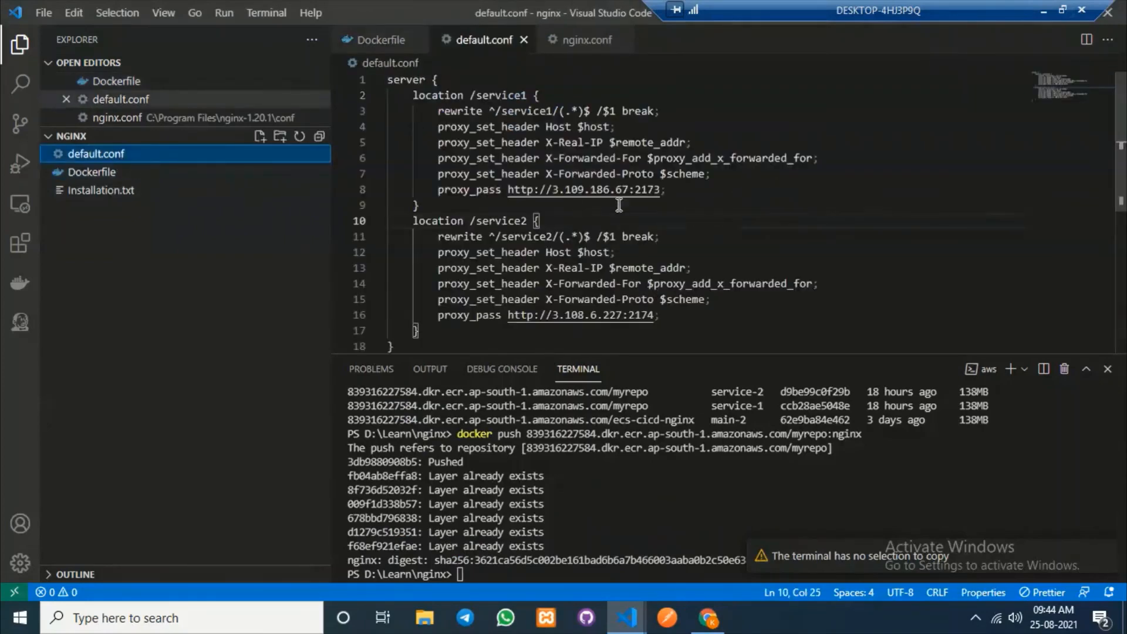
left_click_drag(470, 94, 527, 92)
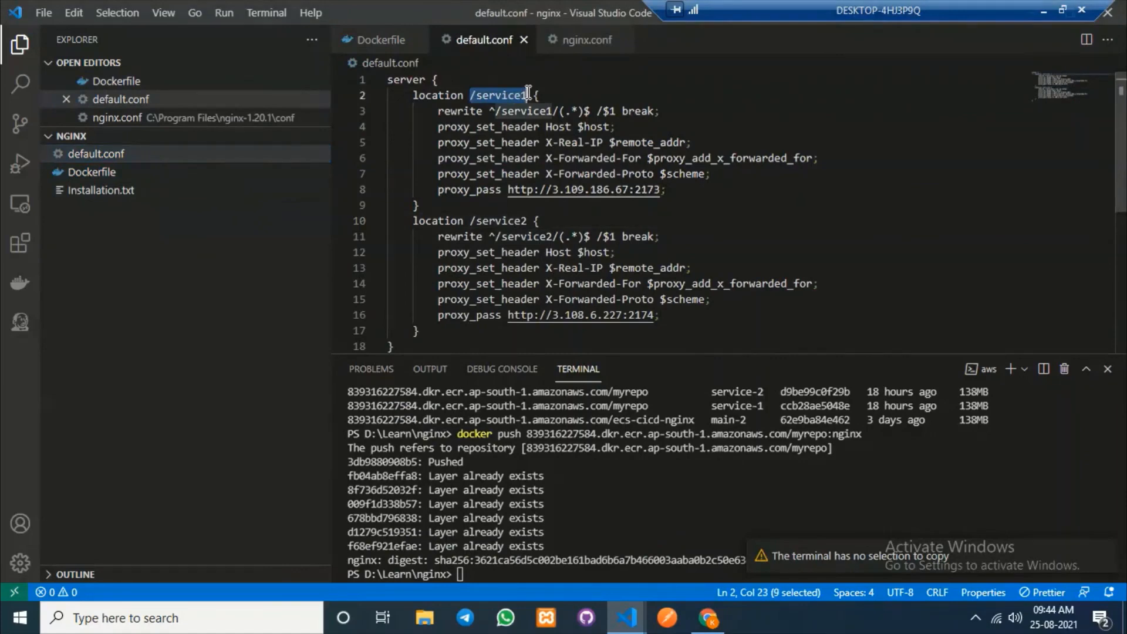
left_click(708, 618)
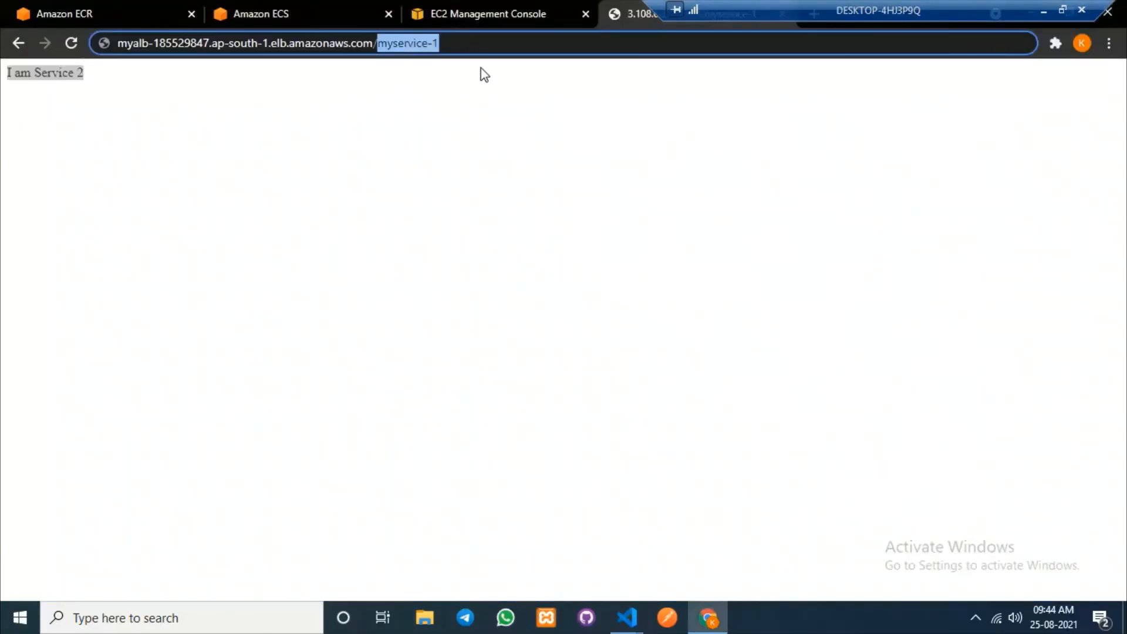
key("ctrl+v")
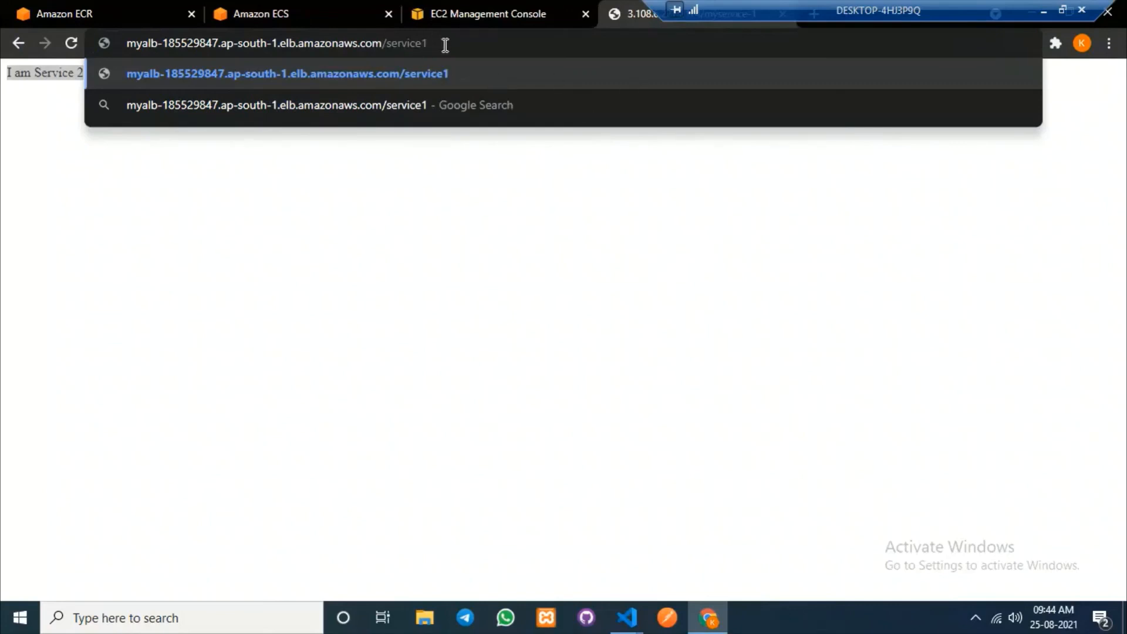
type("/")
Copy the /myservice-1 route path from routes.js in VS Code.
left_click(627, 617)
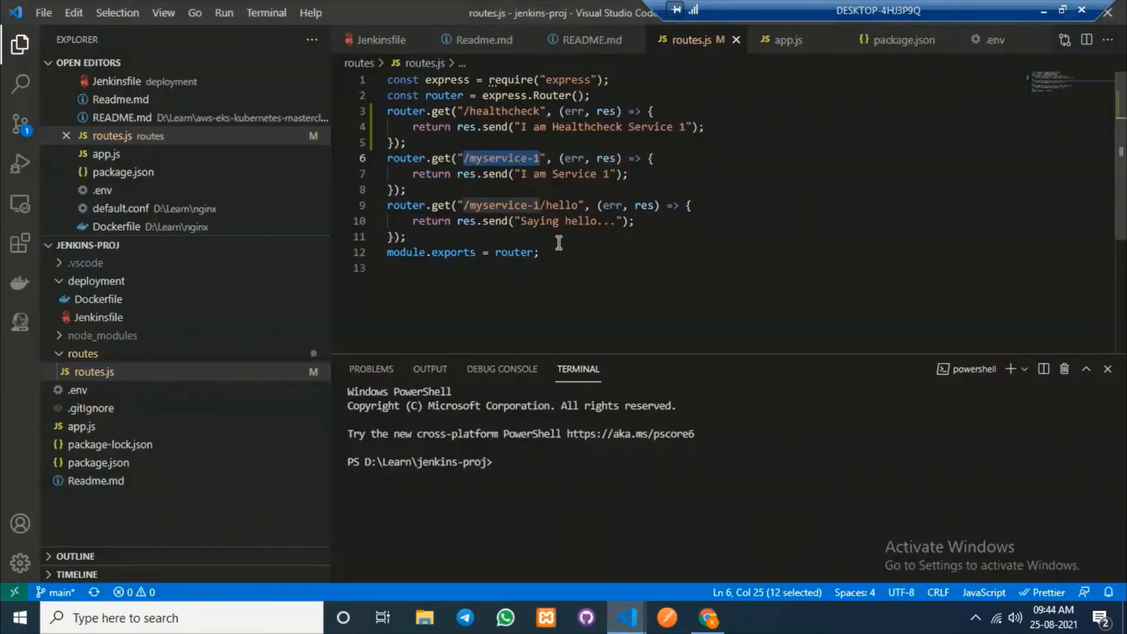
key("Left")
key("ctrl+shift+Right")
key("ctrl+shift+Right")
key("ctrl+c")
key("alt+Tab")
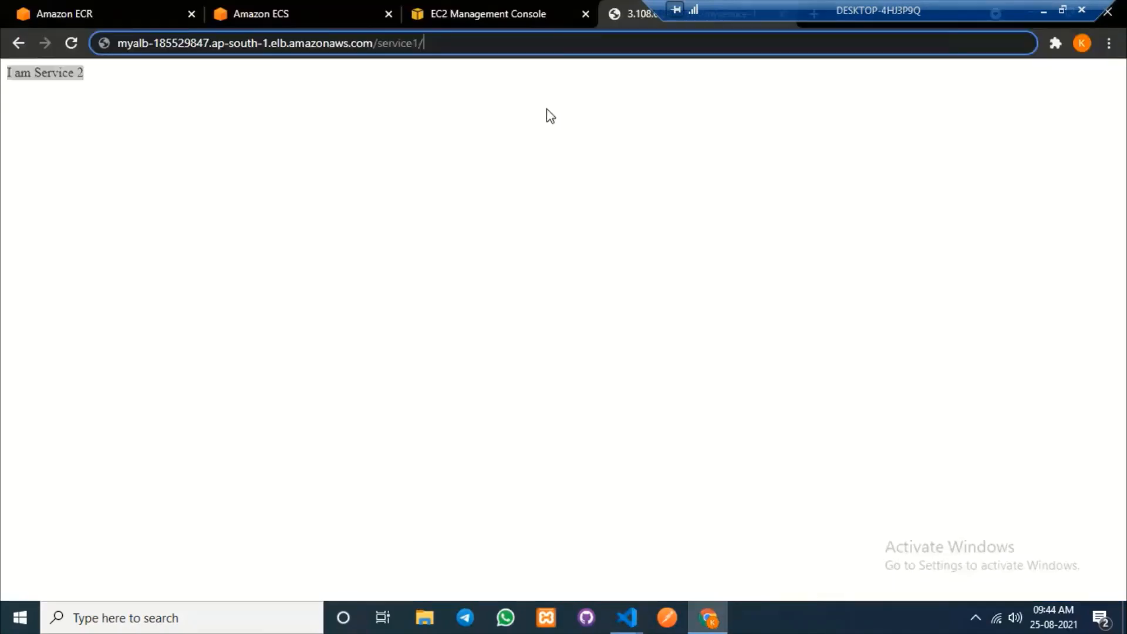
Load myalb's /service1/myservice-1 address and highlight the I am Service 1 response.
key("ctrl+v")
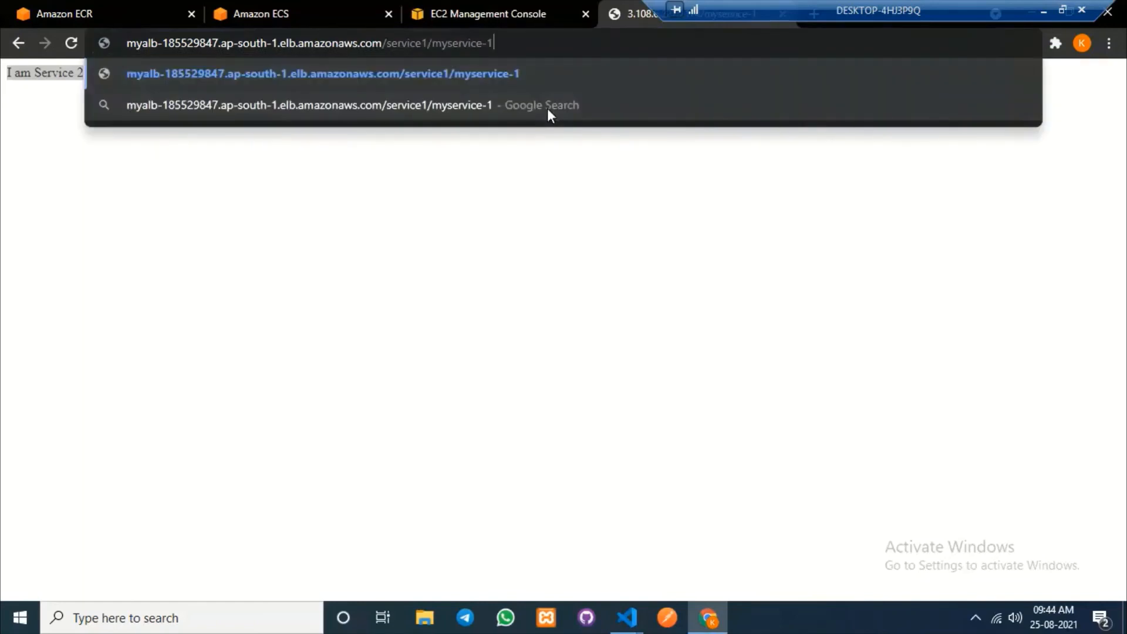
key("Return")
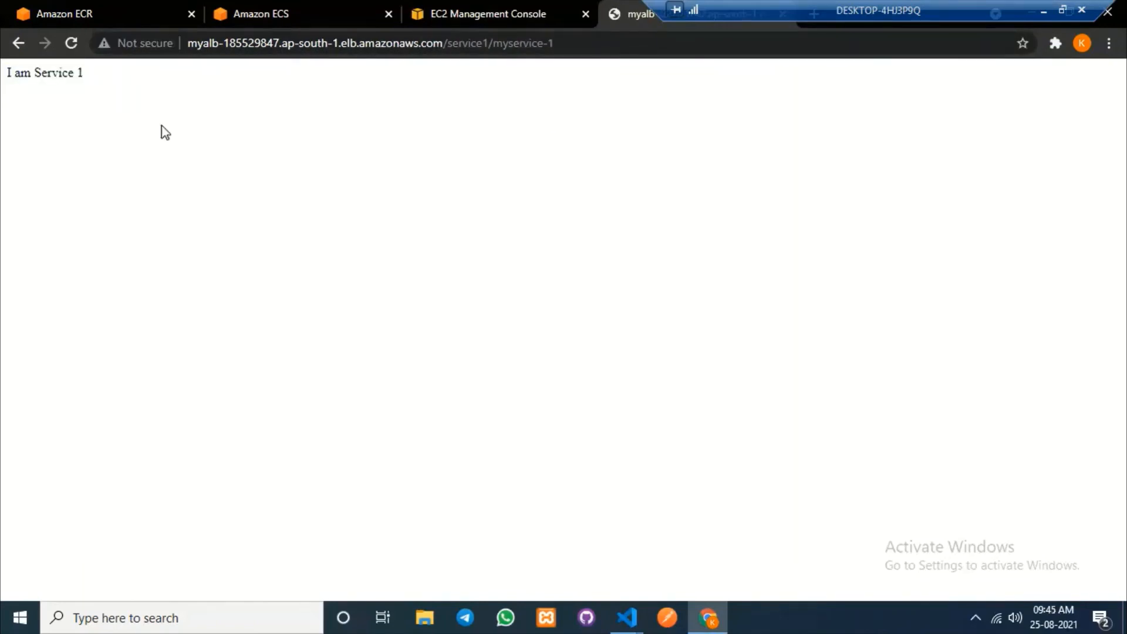
left_click_drag(91, 73, 6, 72)
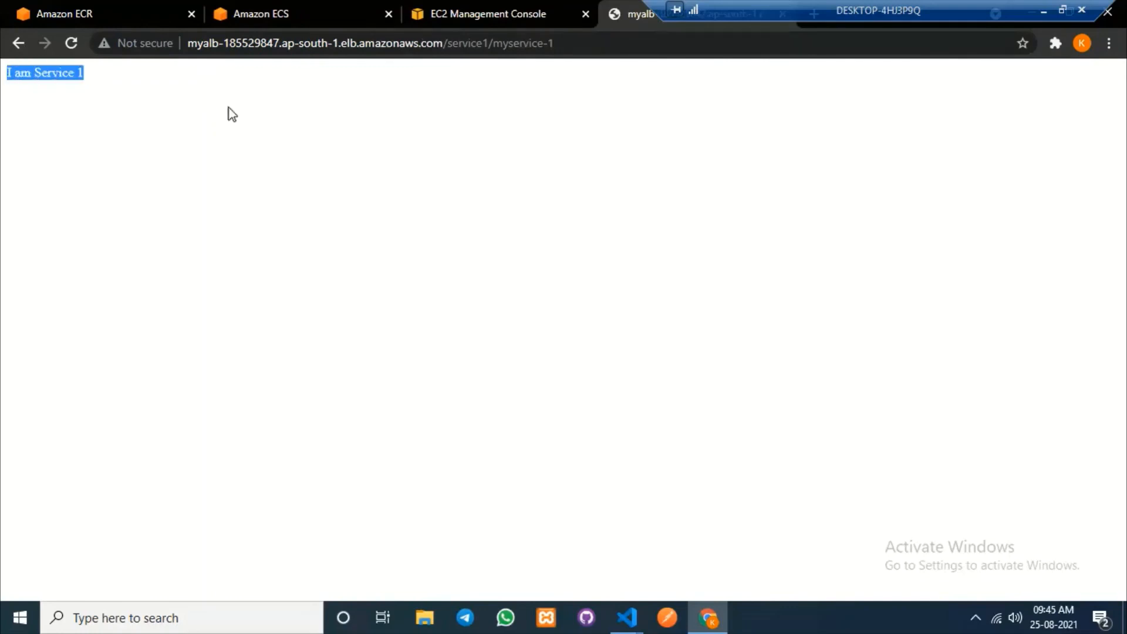
left_click(242, 95)
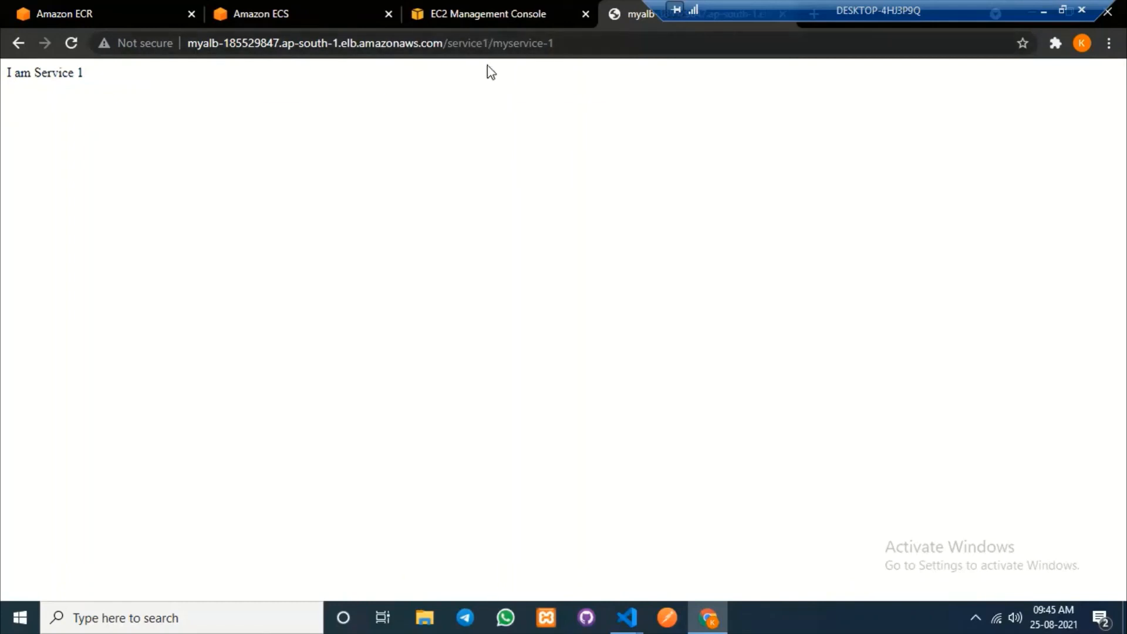
left_click(491, 43)
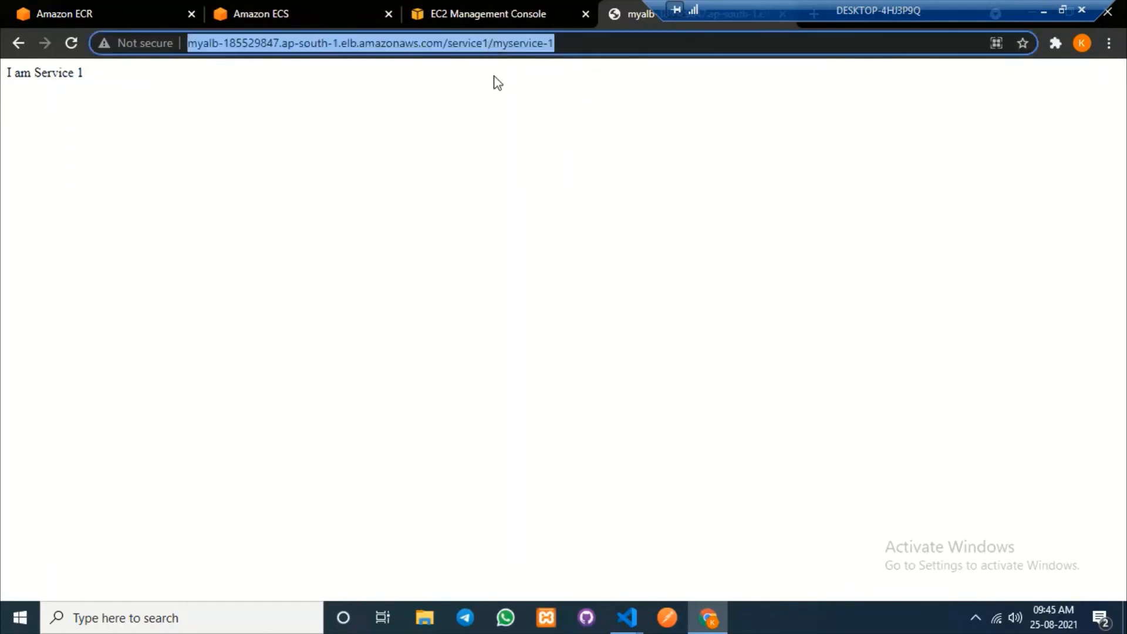
left_click(488, 42)
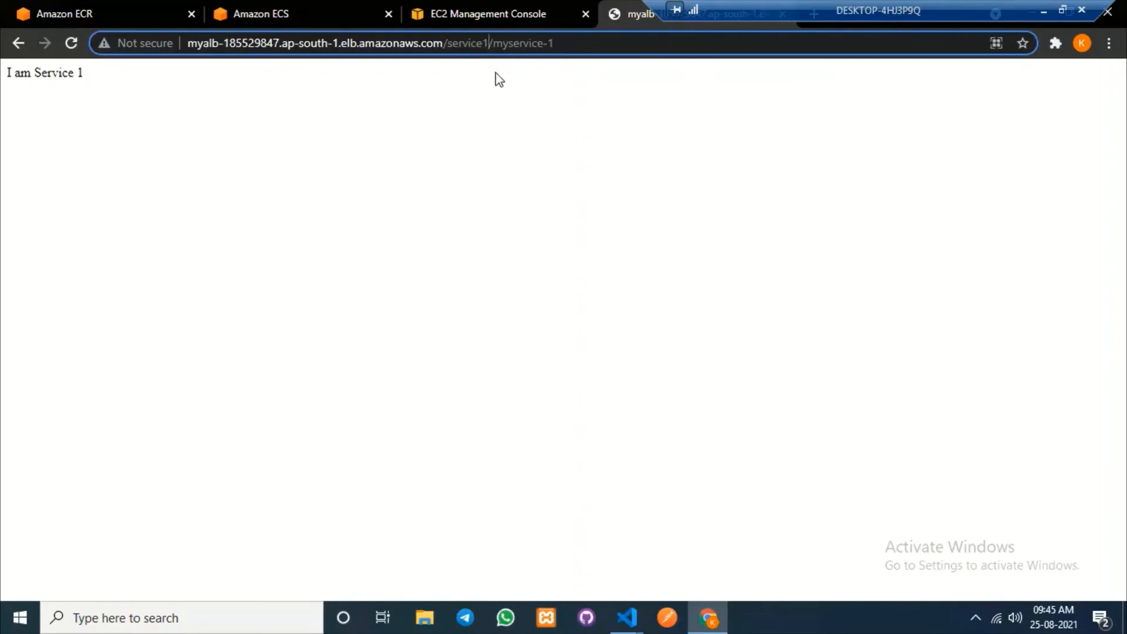
Change the URL to /service2/myservice-1 and highlight the I am Service 2 response.
key("BackSpace")
type("2")
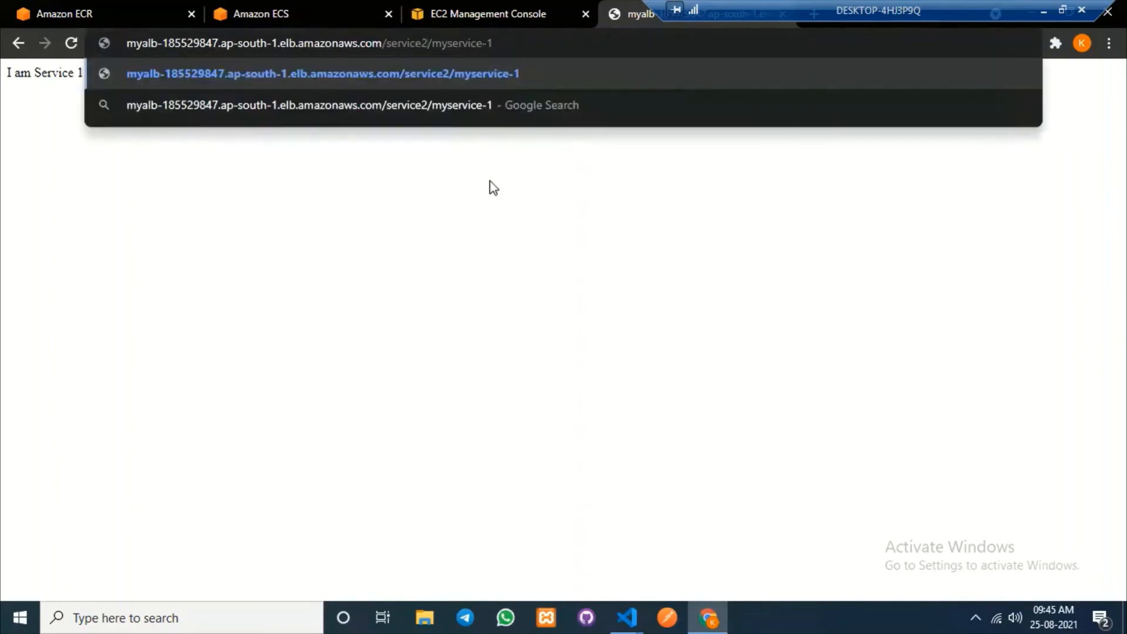
key("Return")
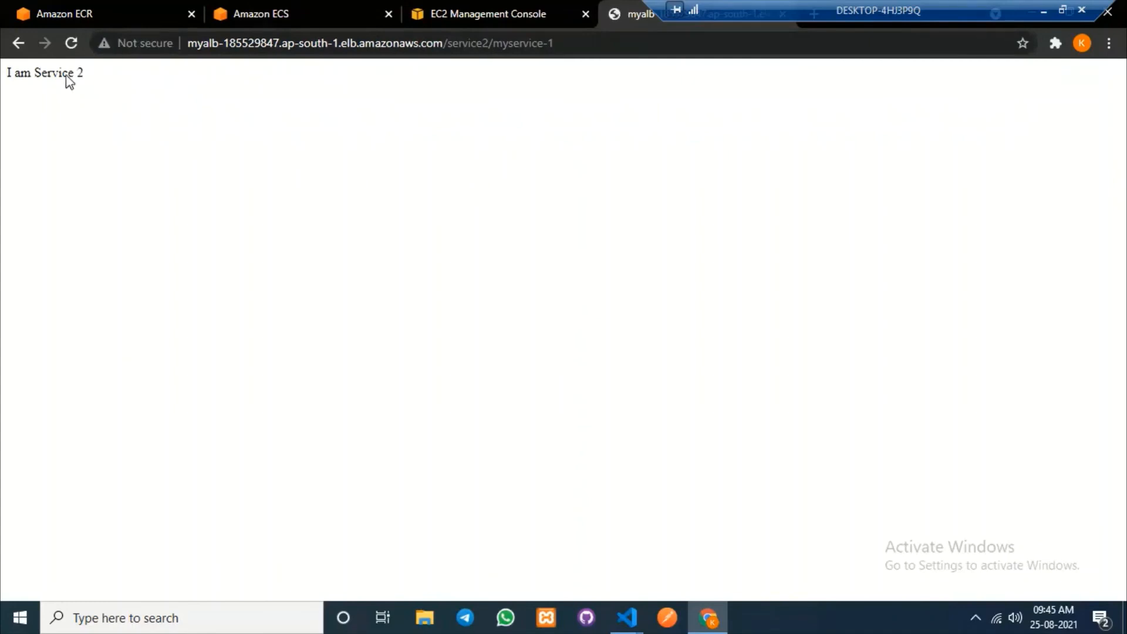
left_click_drag(85, 73, 5, 75)
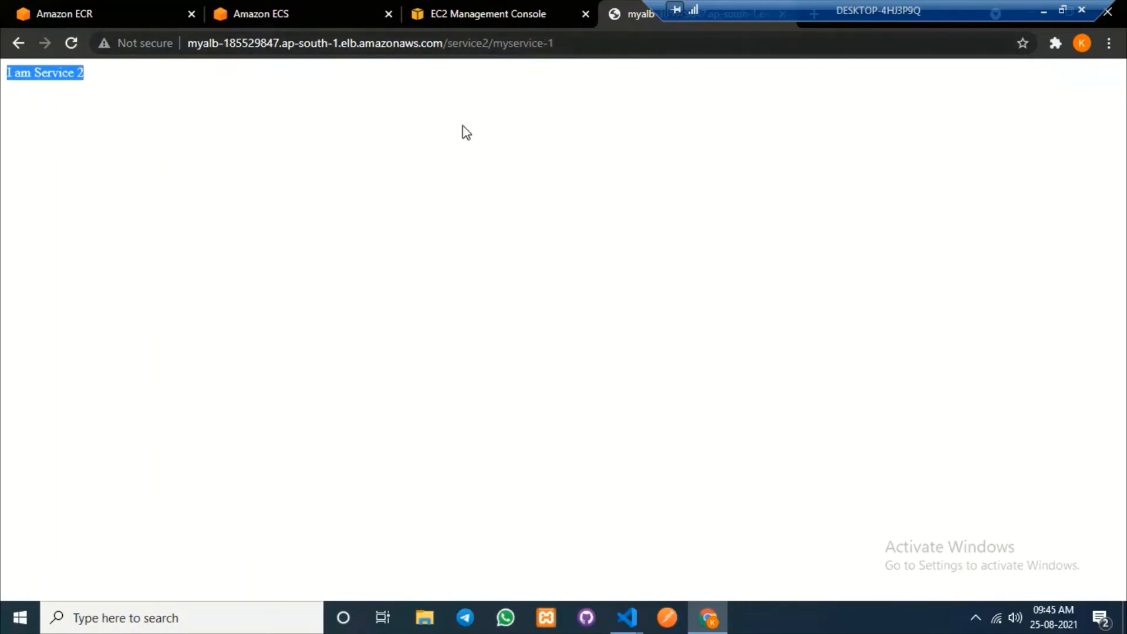
left_click(646, 257)
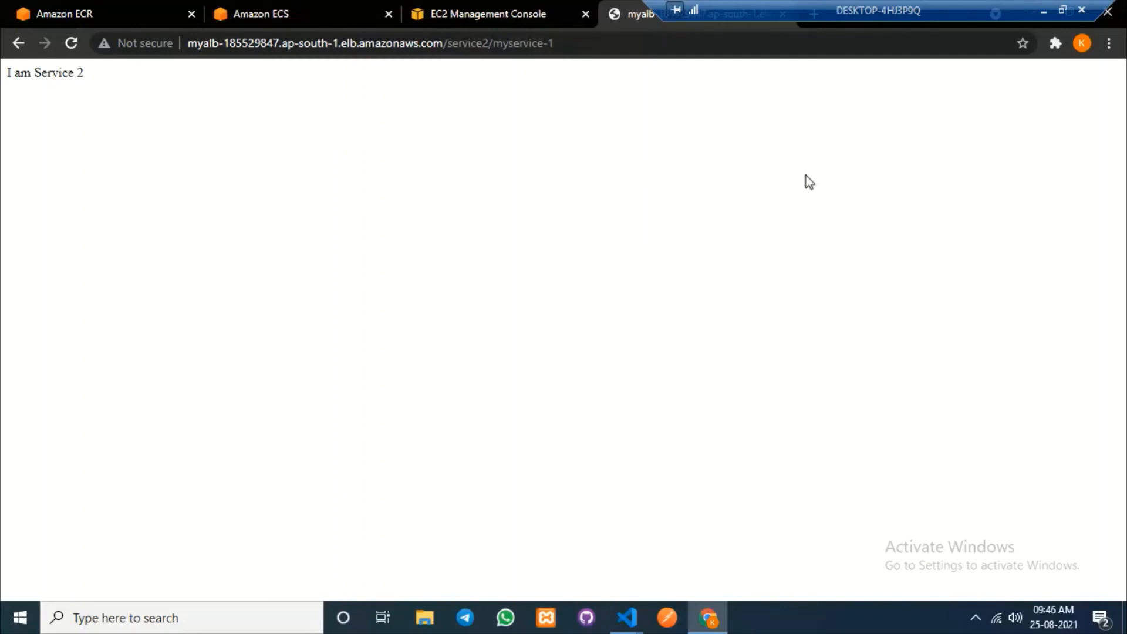
Point out service2 and the full load balancer address in the URL bar.
left_click_drag(447, 43, 490, 43)
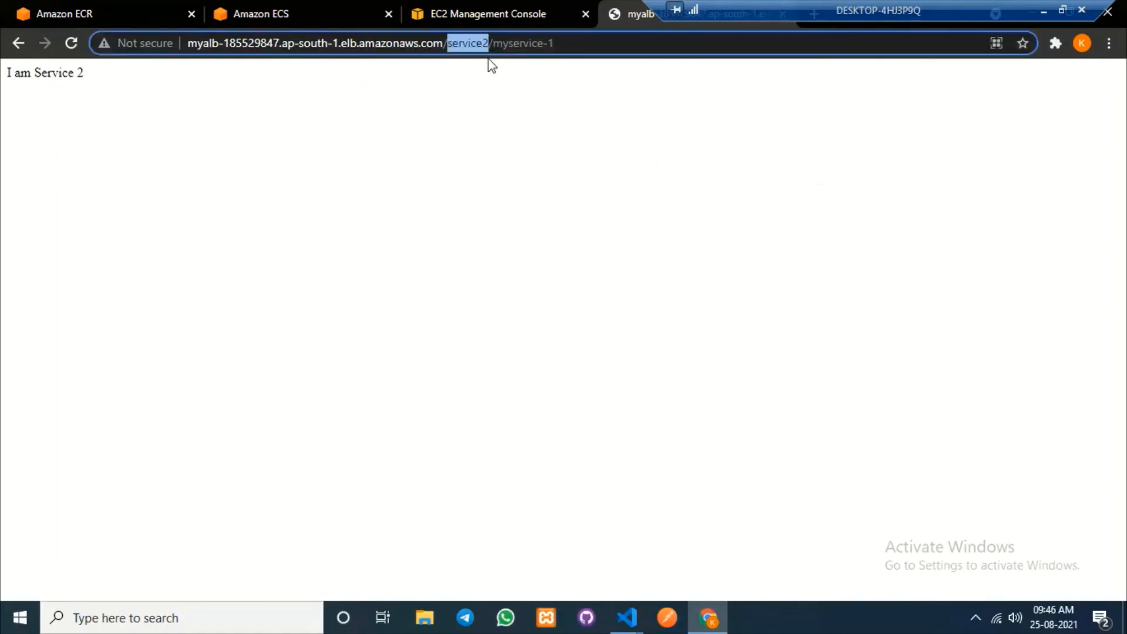
left_click(485, 132)
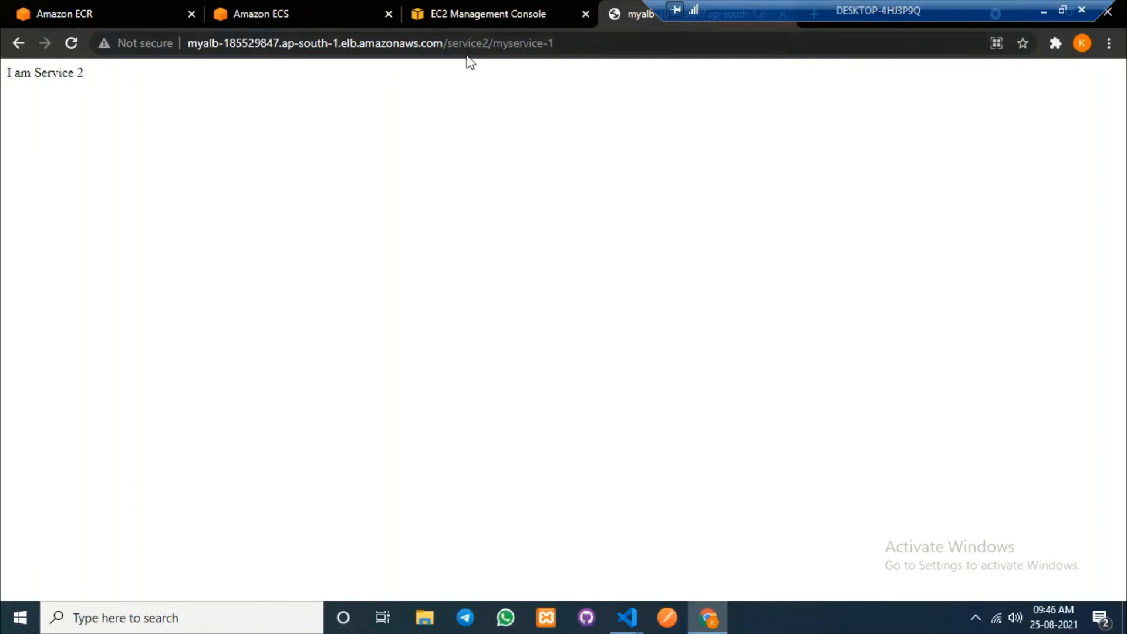
left_click(486, 42)
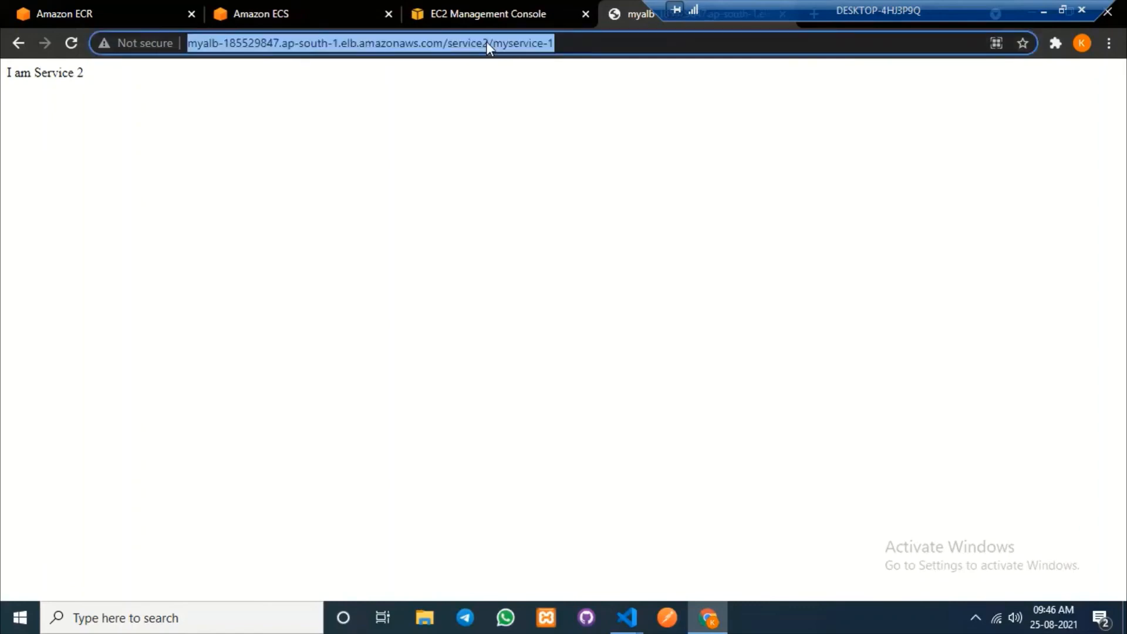
left_click(841, 284)
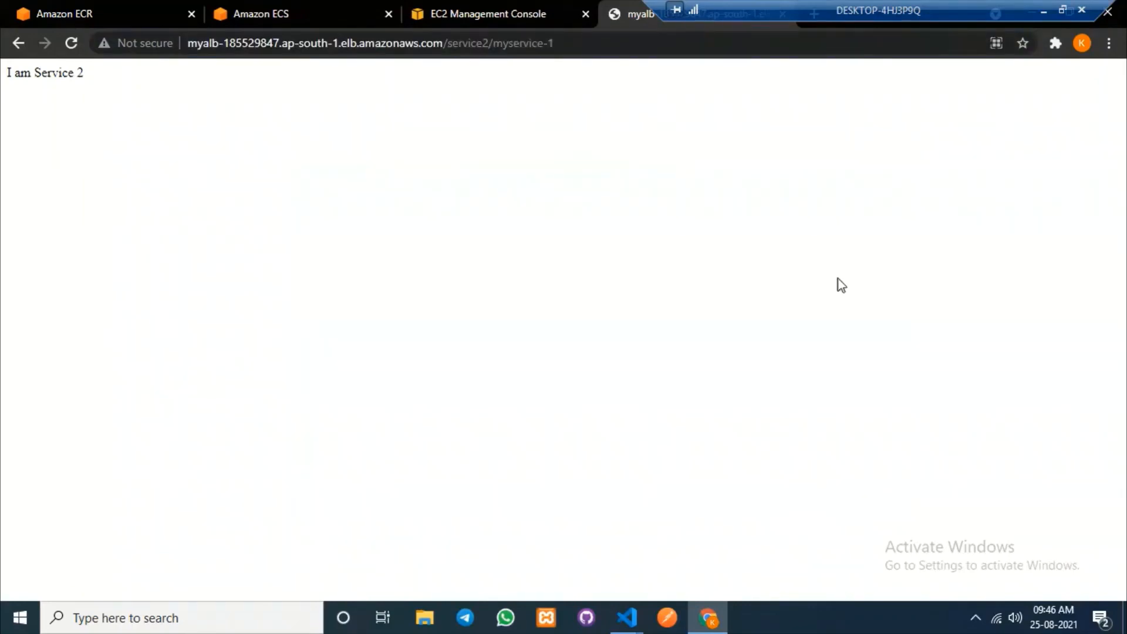
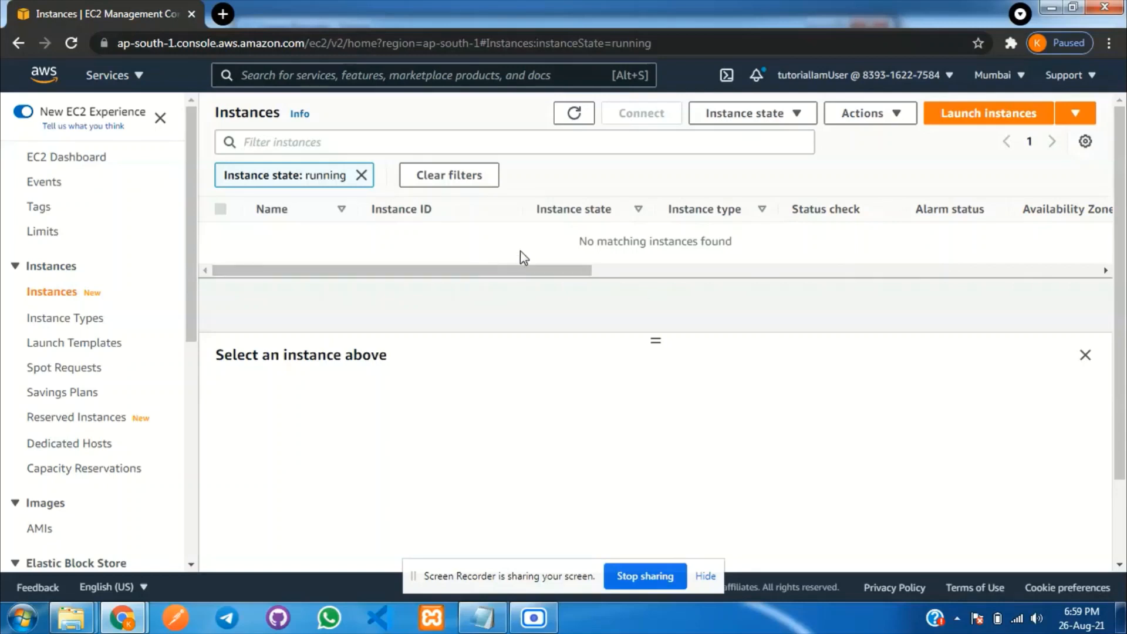
Start a new Ubuntu Server 20.04 t2.micro instance, keeping the default details, storage and tags.
left_click(979, 117)
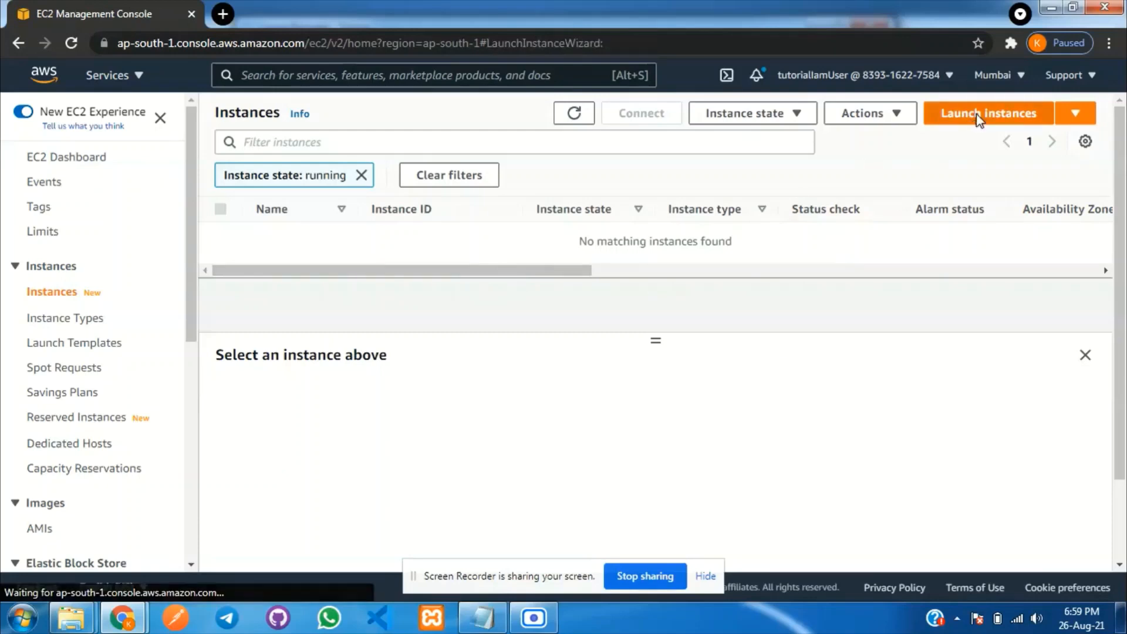
scroll(655, 430, "down", 5)
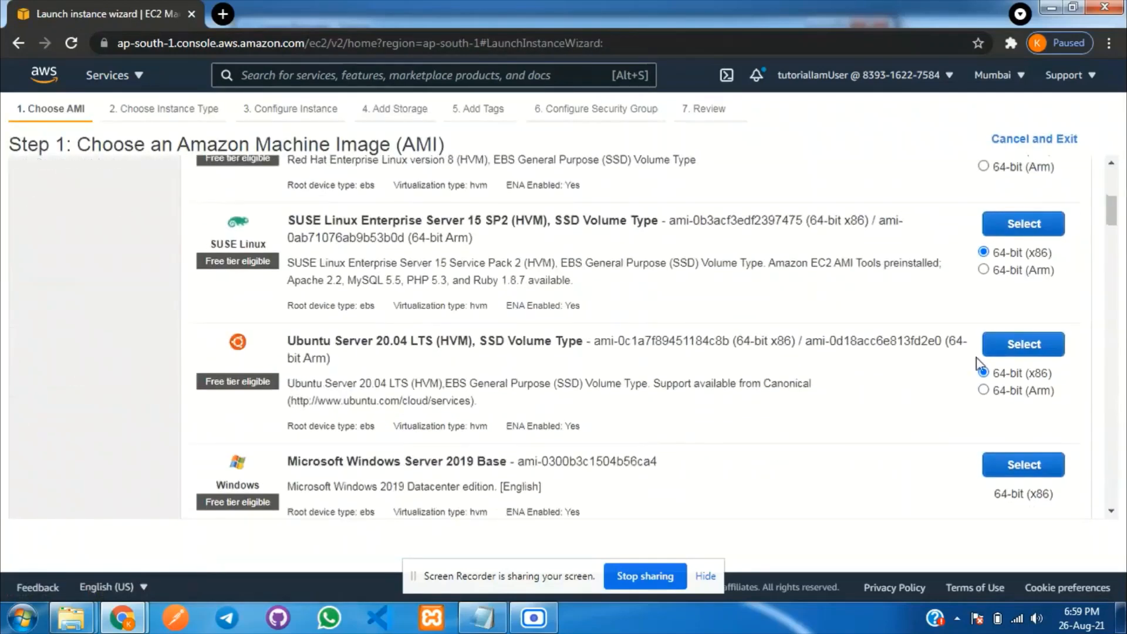
left_click(1044, 351)
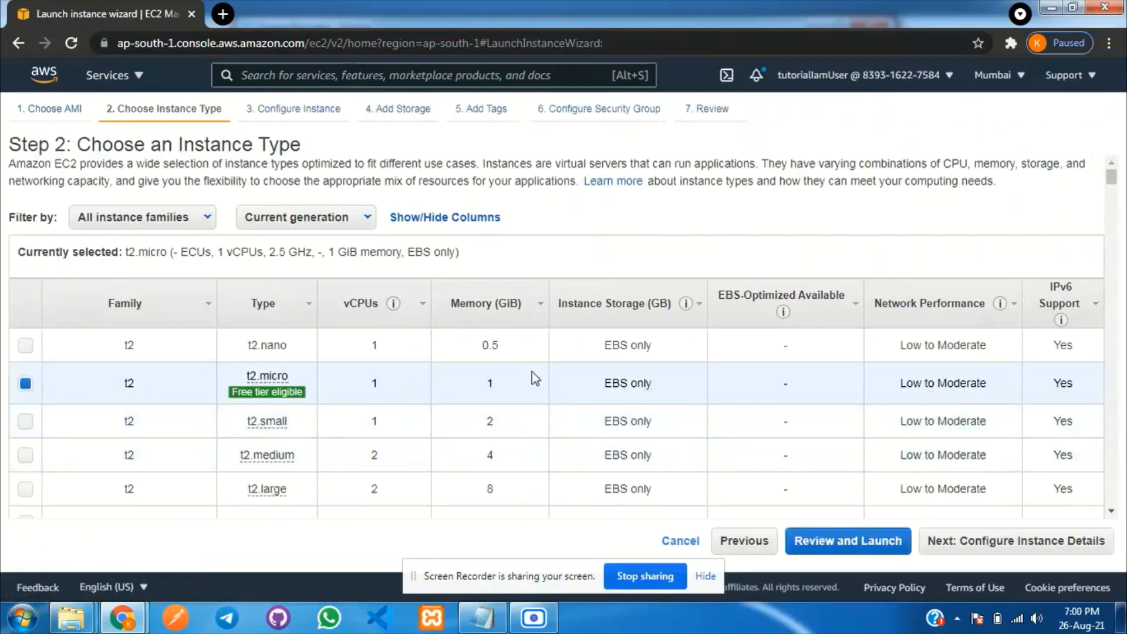
left_click(992, 540)
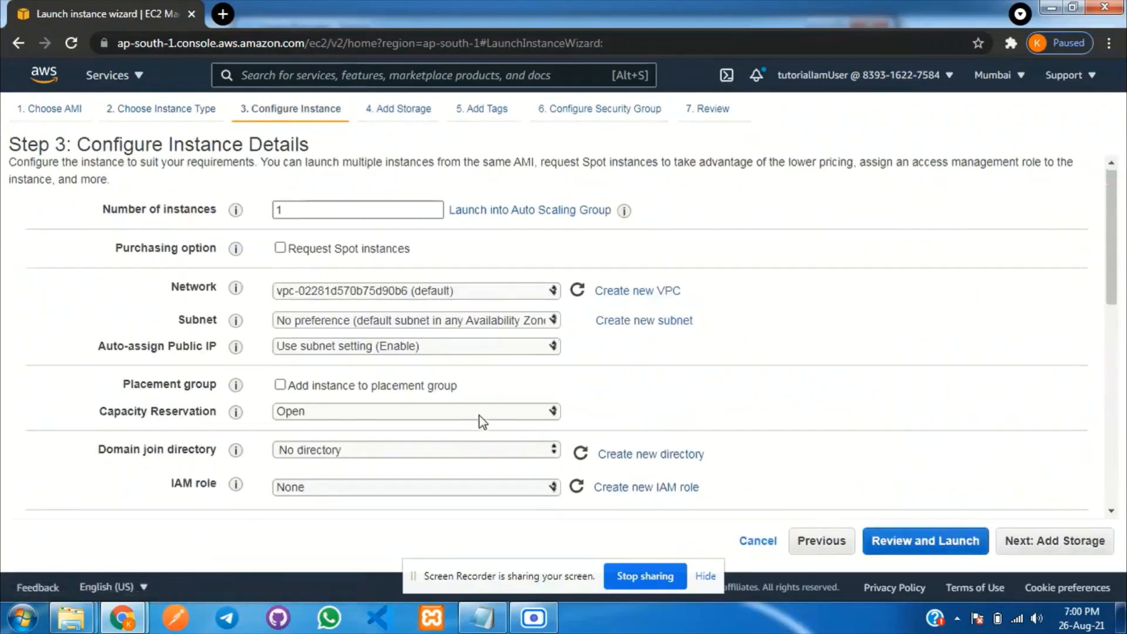
scroll(479, 417, "down", 4)
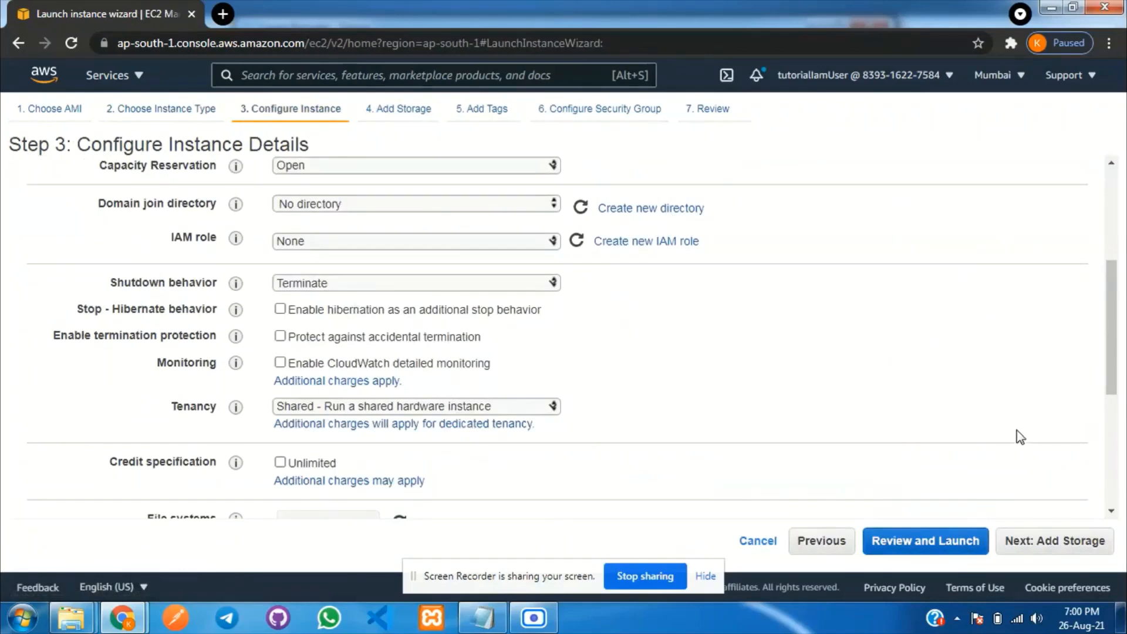
scroll(1017, 432, "up", 4)
left_click(1052, 543)
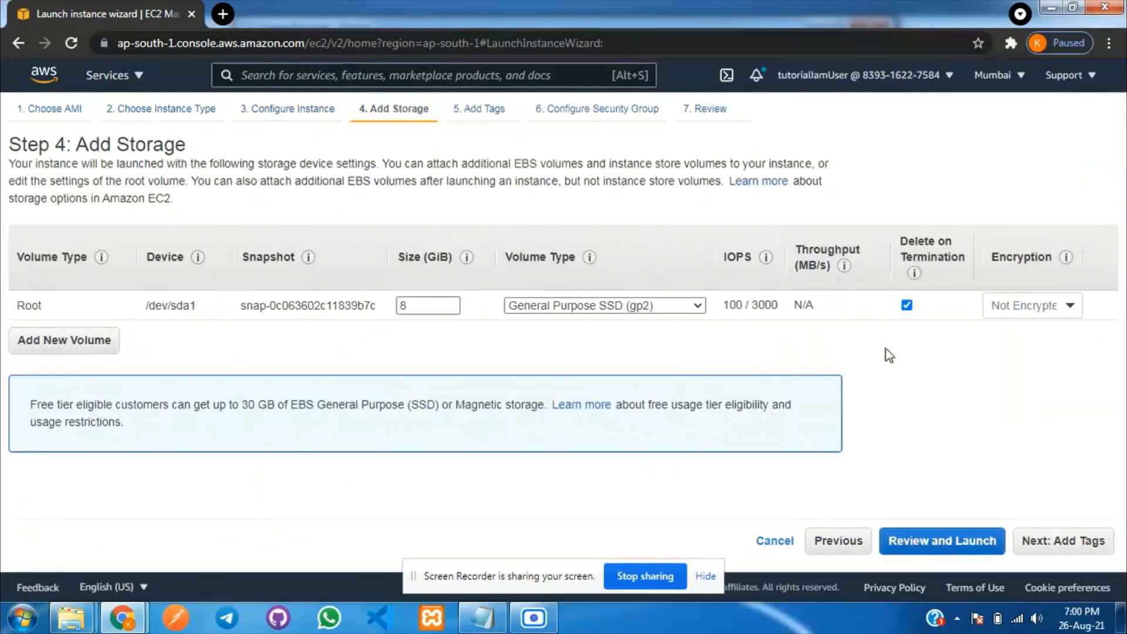
left_click_drag(426, 306, 400, 305)
left_click_drag(404, 305, 666, 366)
left_click(1063, 541)
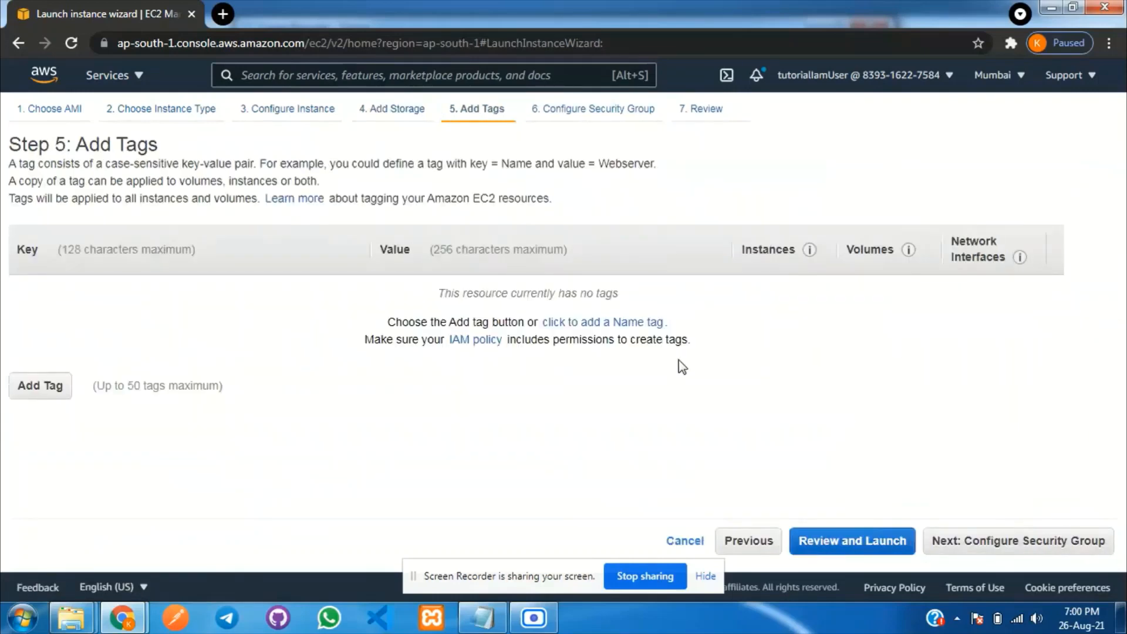
left_click(1001, 531)
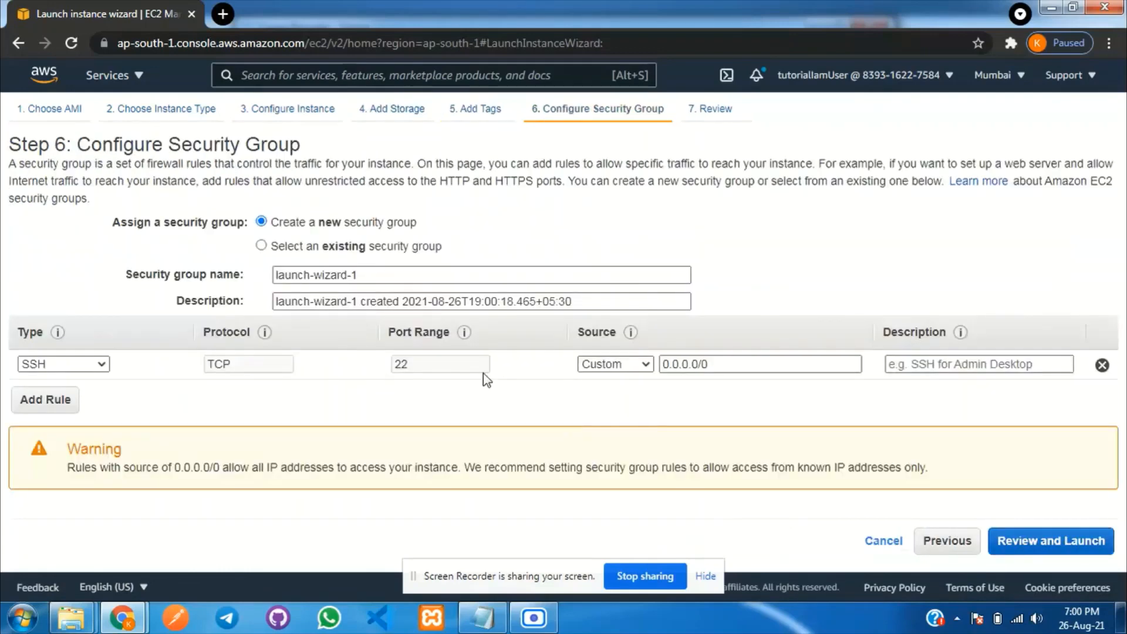
Assign the existing default security group with its open port 80 rule, then review and launch.
left_click(261, 246)
left_click(23, 313)
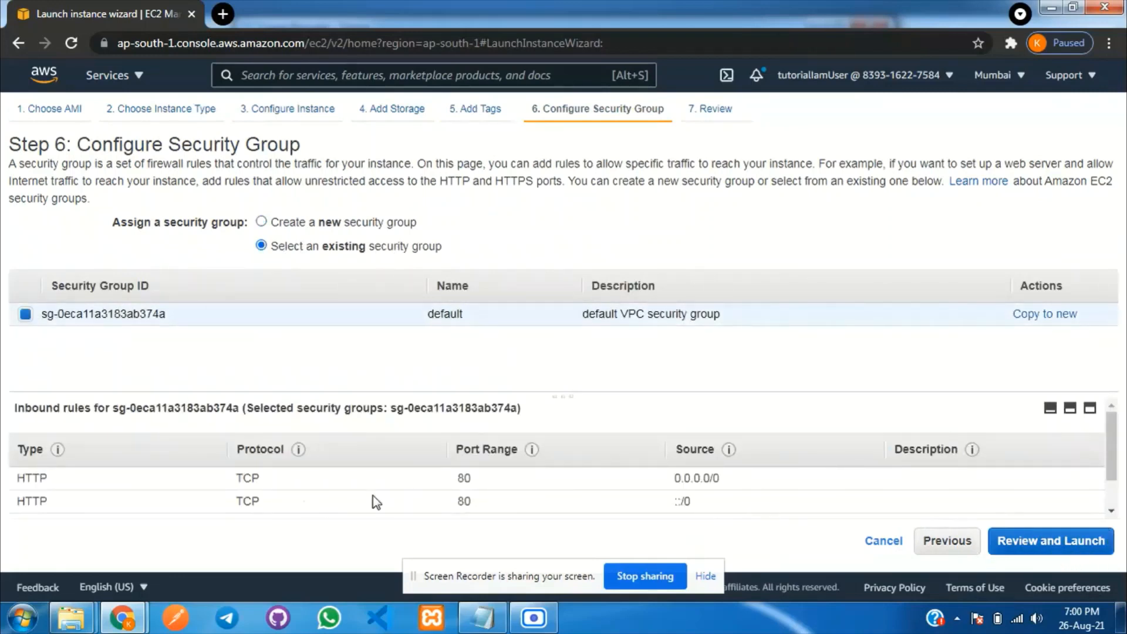
double_click(464, 478)
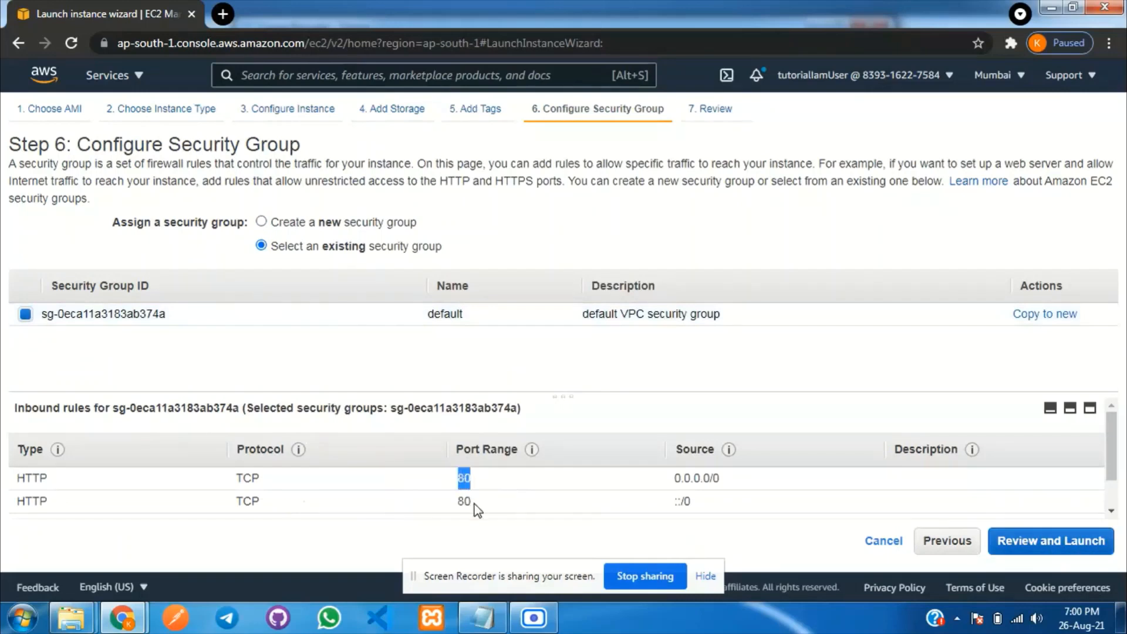
left_click_drag(737, 484, 680, 492)
left_click(769, 537)
left_click(1056, 552)
left_click(1105, 543)
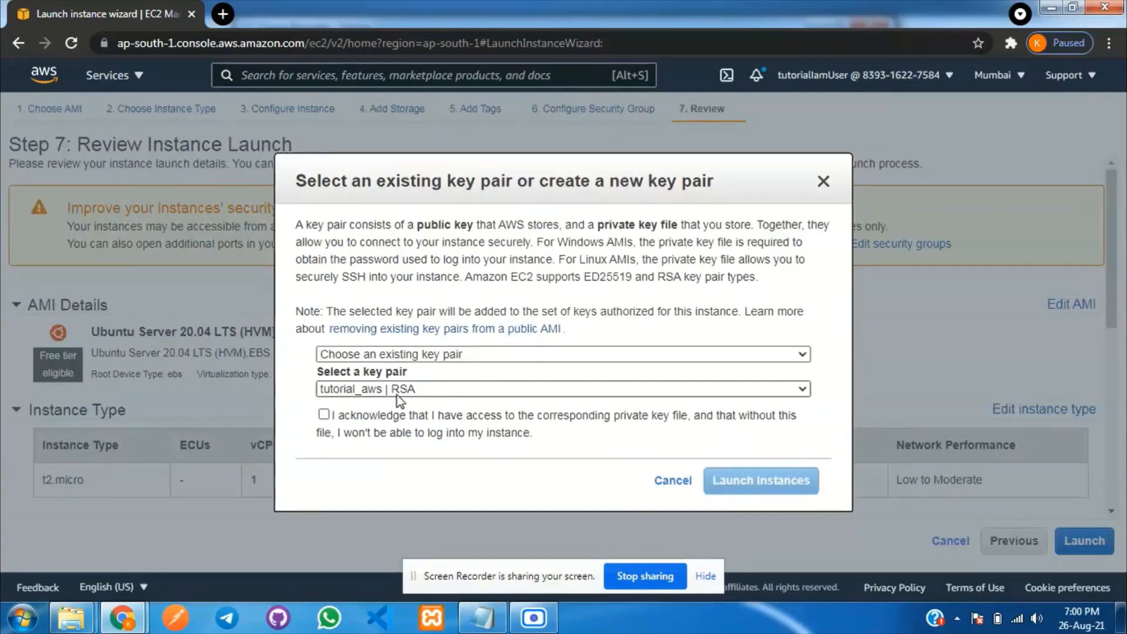
Launch the instance with the tutorial_aws key pair, acknowledging access to the private key file.
left_click_drag(409, 378, 361, 376)
left_click(324, 414)
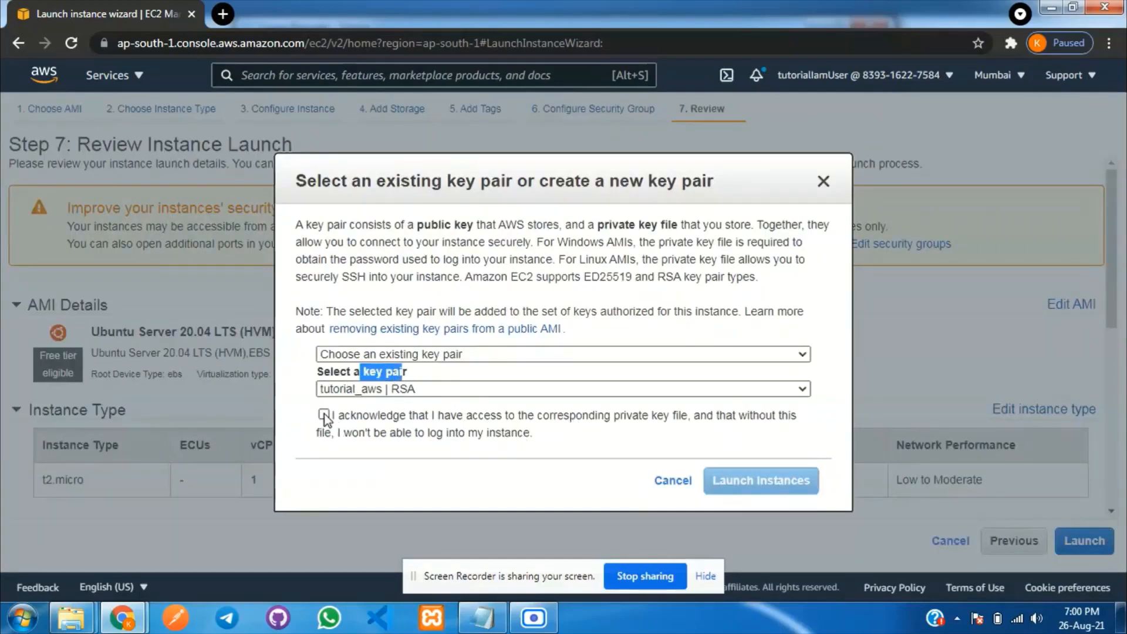
left_click(757, 483)
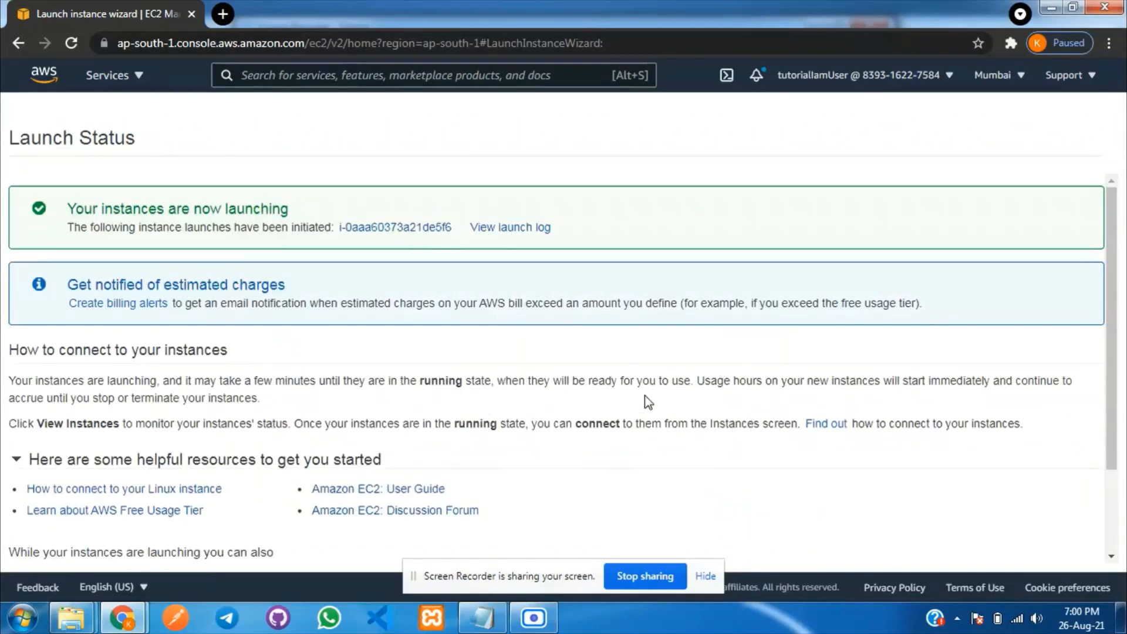
scroll(645, 403, "down", 2)
left_click(1006, 548)
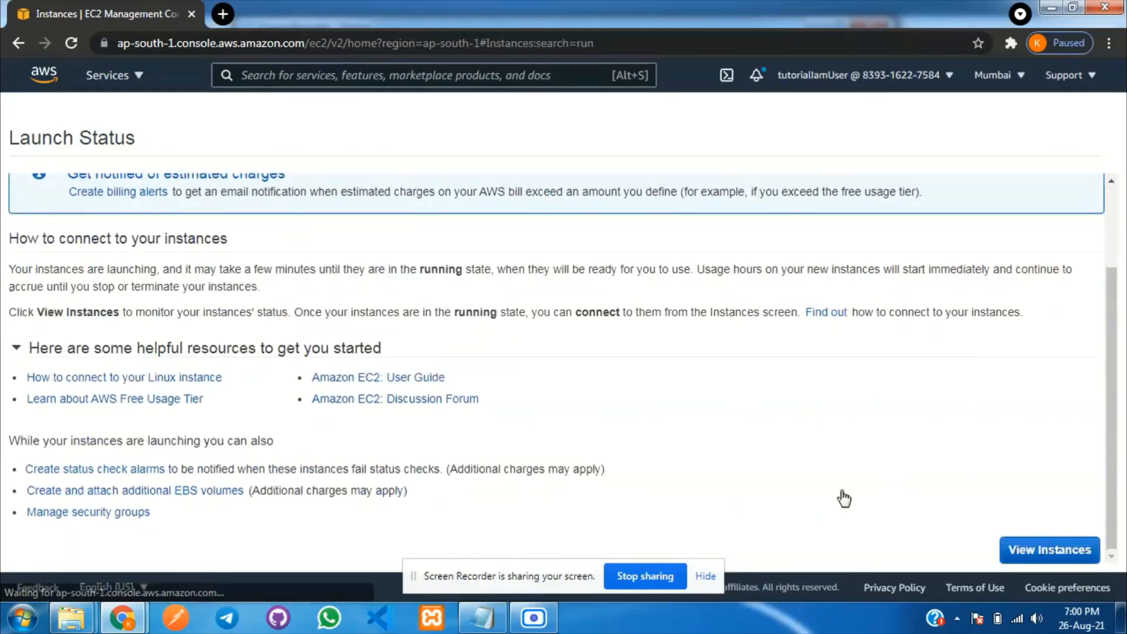
Clear the instance list filter and refresh until the new instance shows Running.
left_click(705, 576)
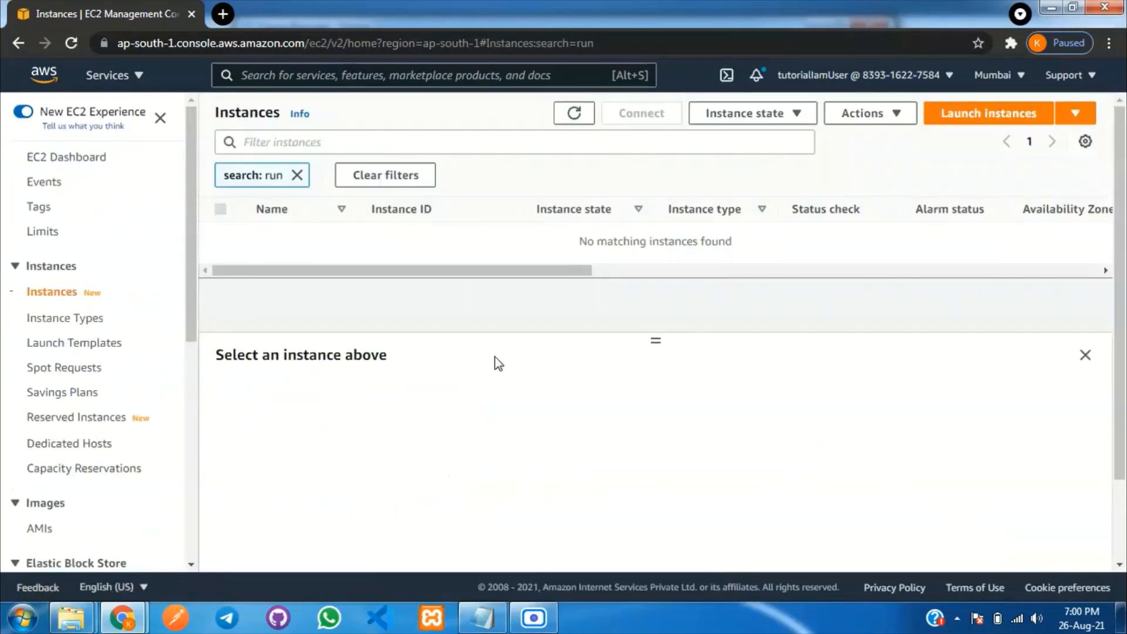
left_click(298, 176)
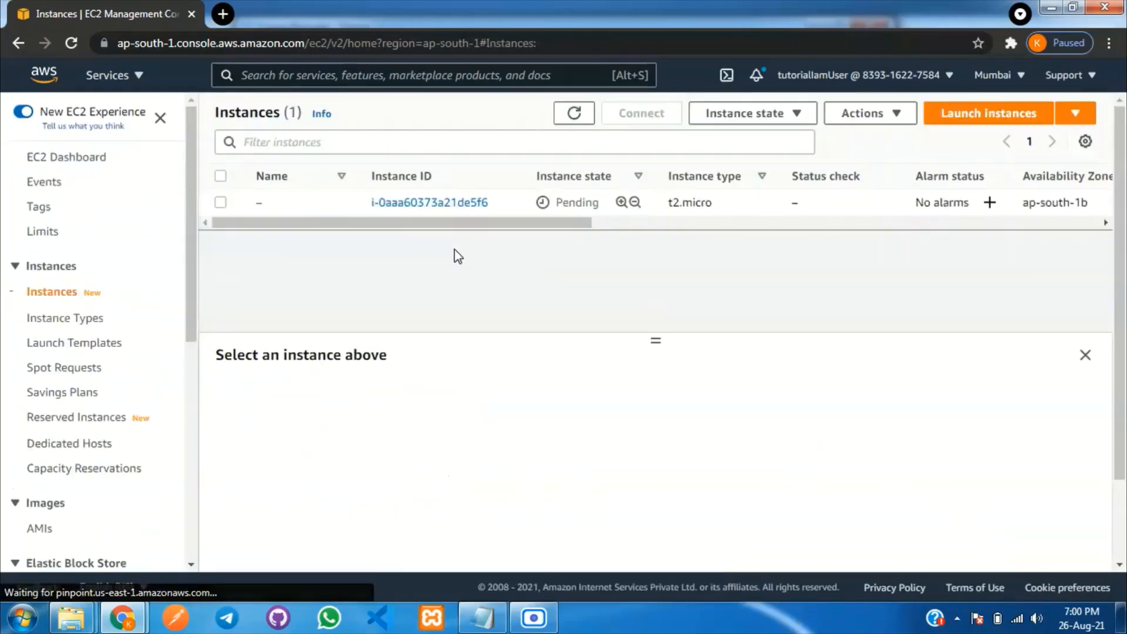
left_click(574, 115)
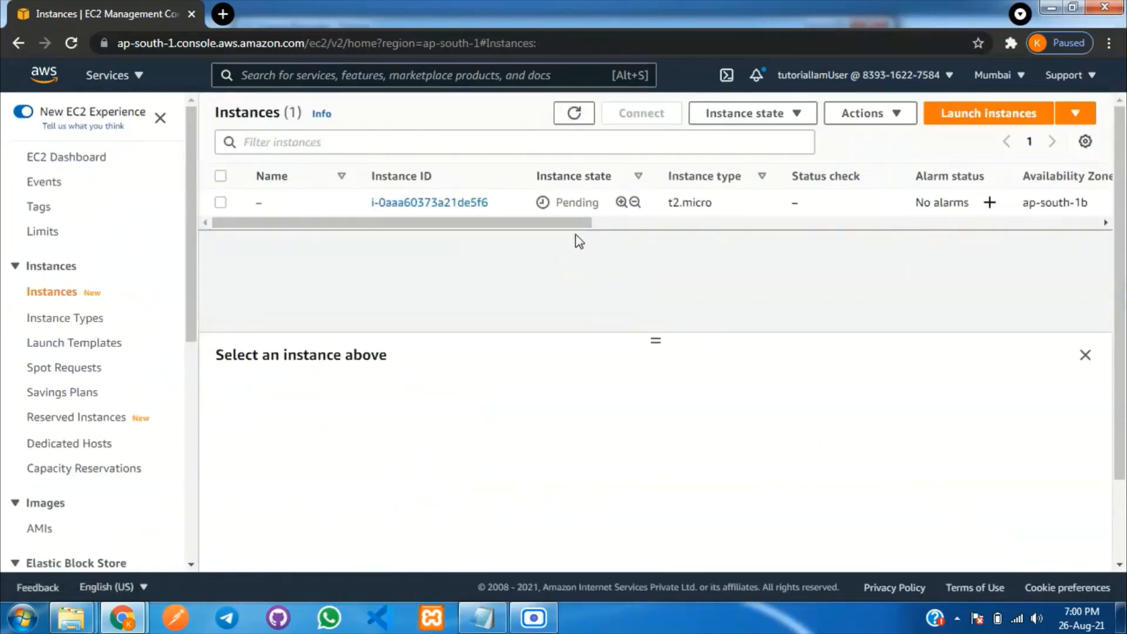
left_click(573, 116)
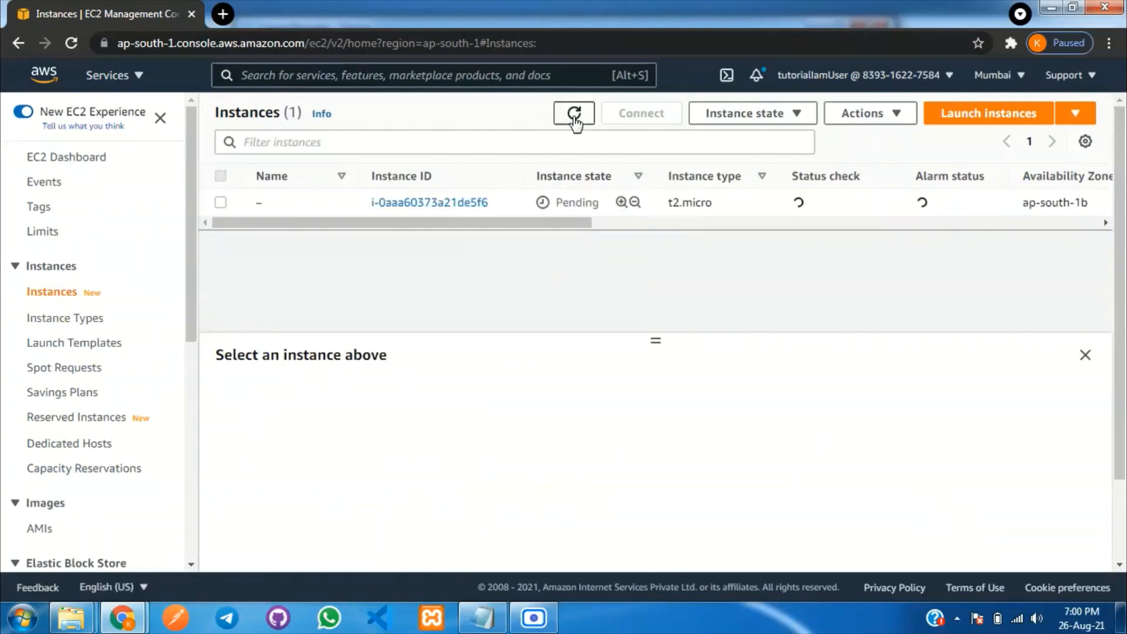
left_click(573, 117)
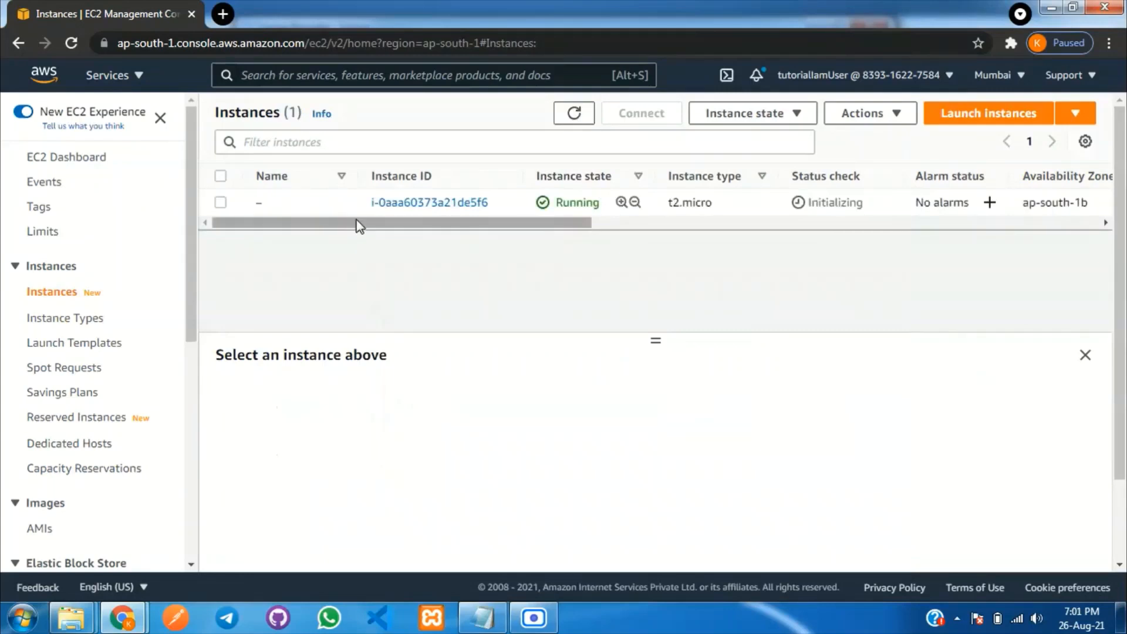
left_click(273, 204)
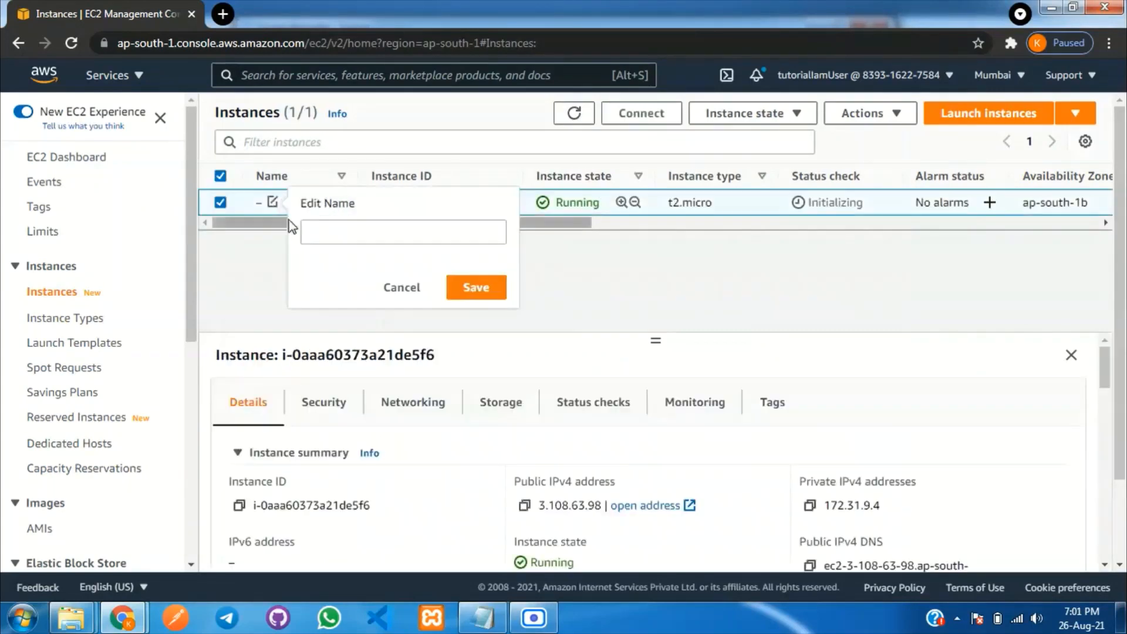
Name the new instance 'Jenkins Server'.
left_click(344, 231)
type("J")
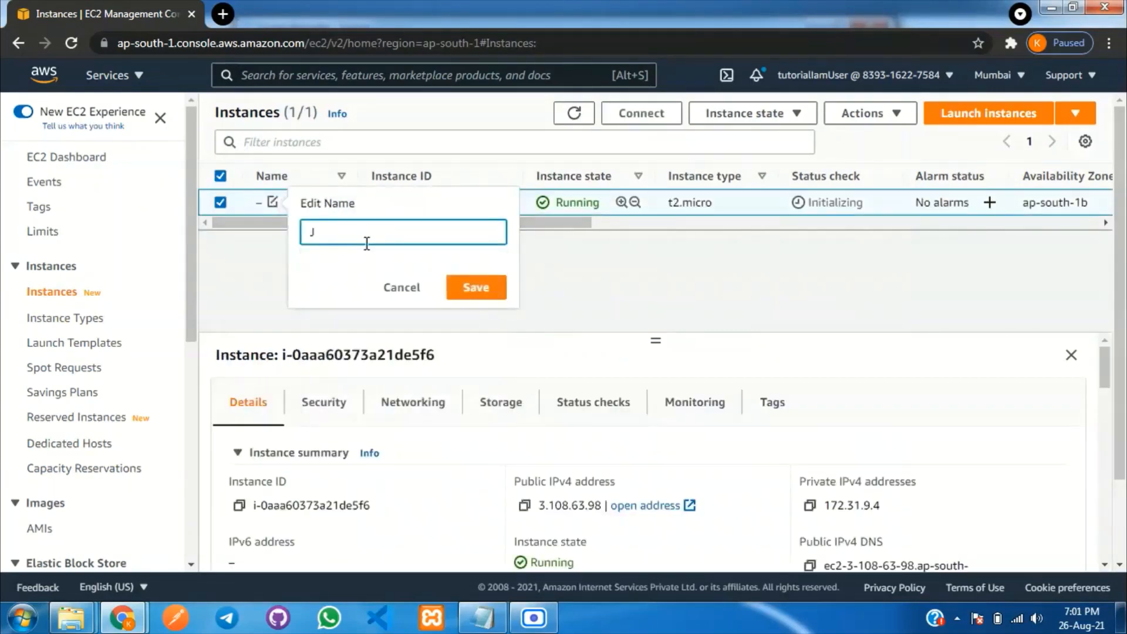
type("enkins Server")
key("Return")
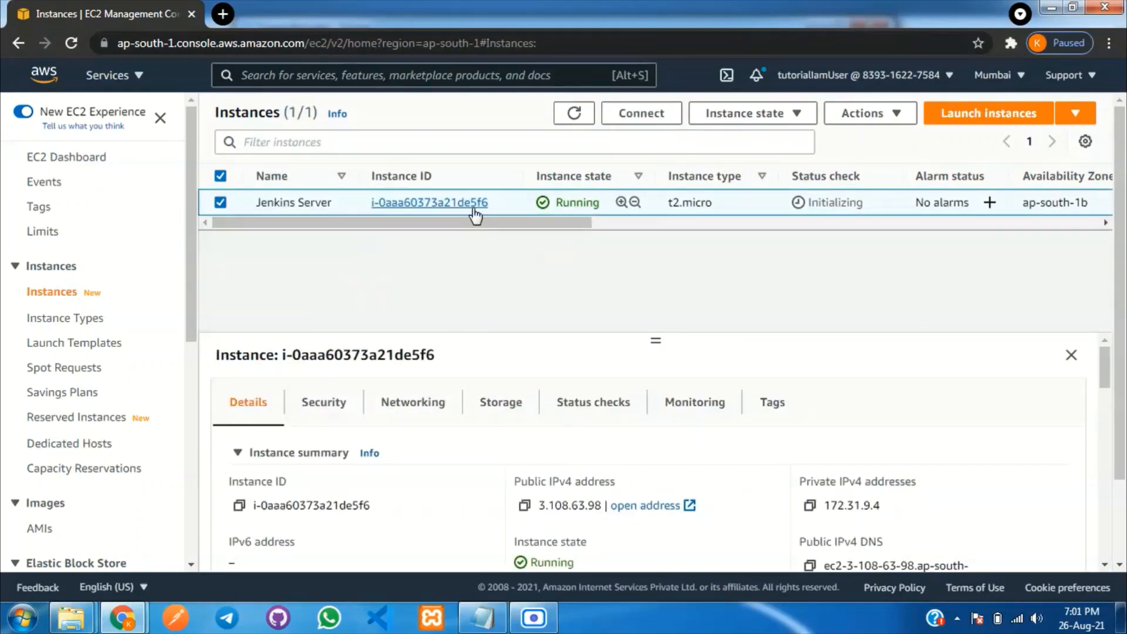
Open an EC2 Instance Connect terminal session on the instance.
left_click(656, 118)
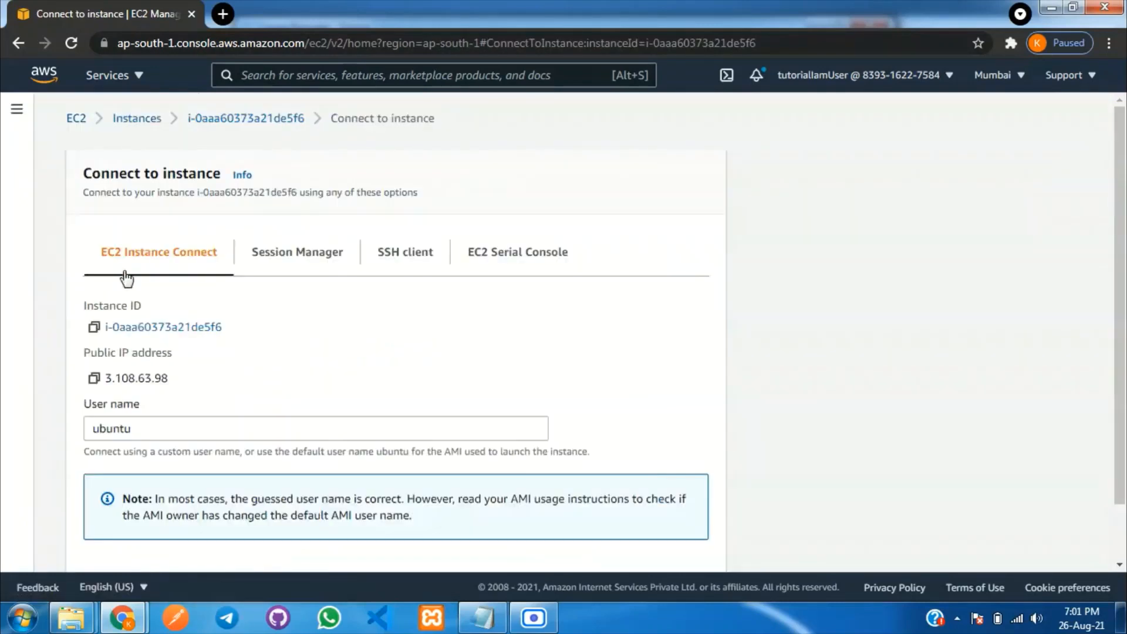
scroll(536, 411, "down", 1)
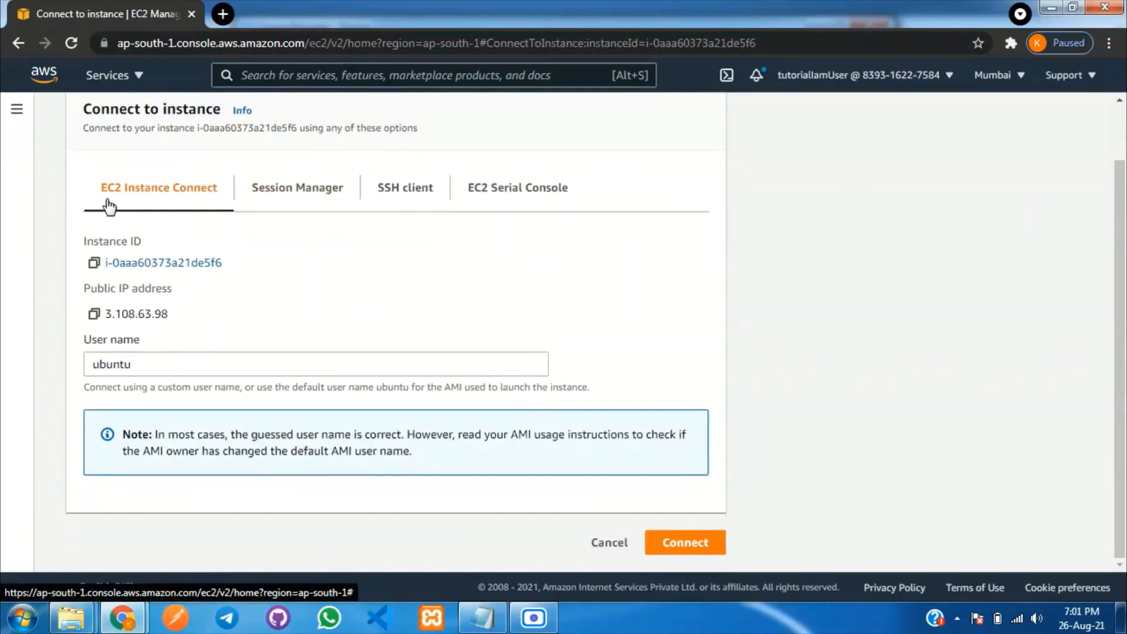
left_click(689, 543)
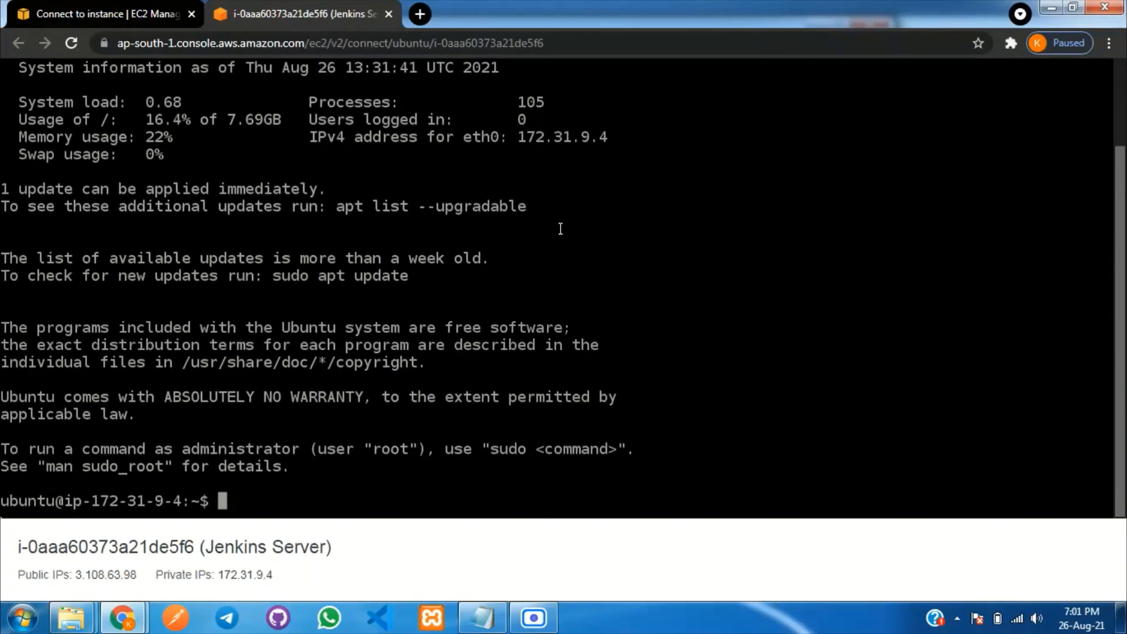
Run 'sudo apt search openjdk' from the Readme notes and review the package results.
left_click(482, 618)
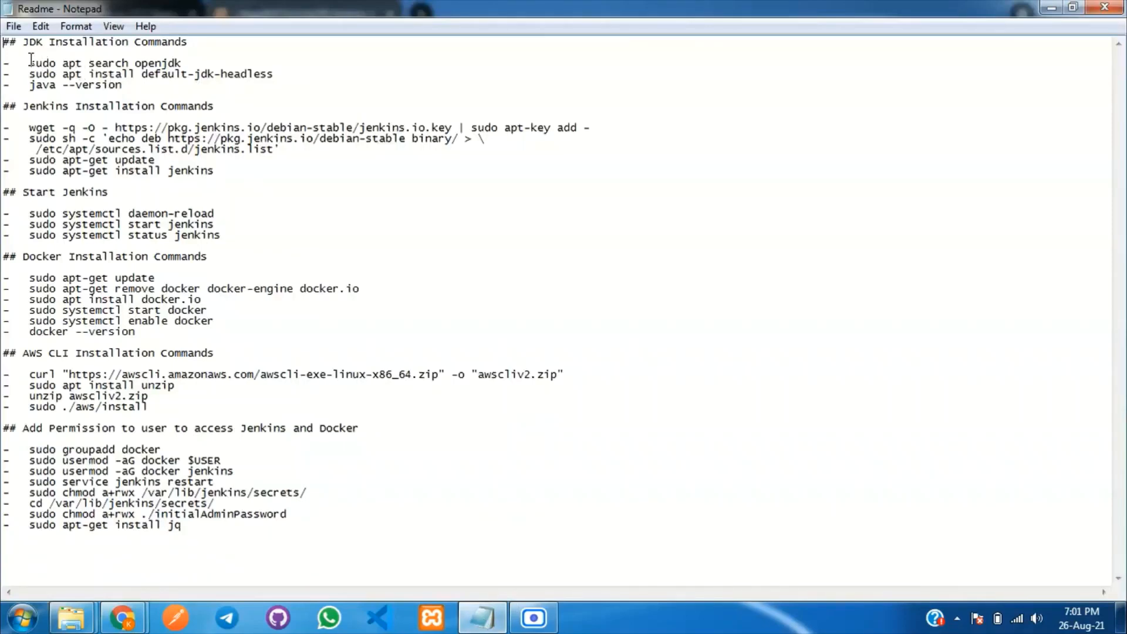
left_click_drag(29, 63, 245, 58)
left_click(381, 110)
left_click_drag(28, 62, 210, 63)
key("ctrl+c")
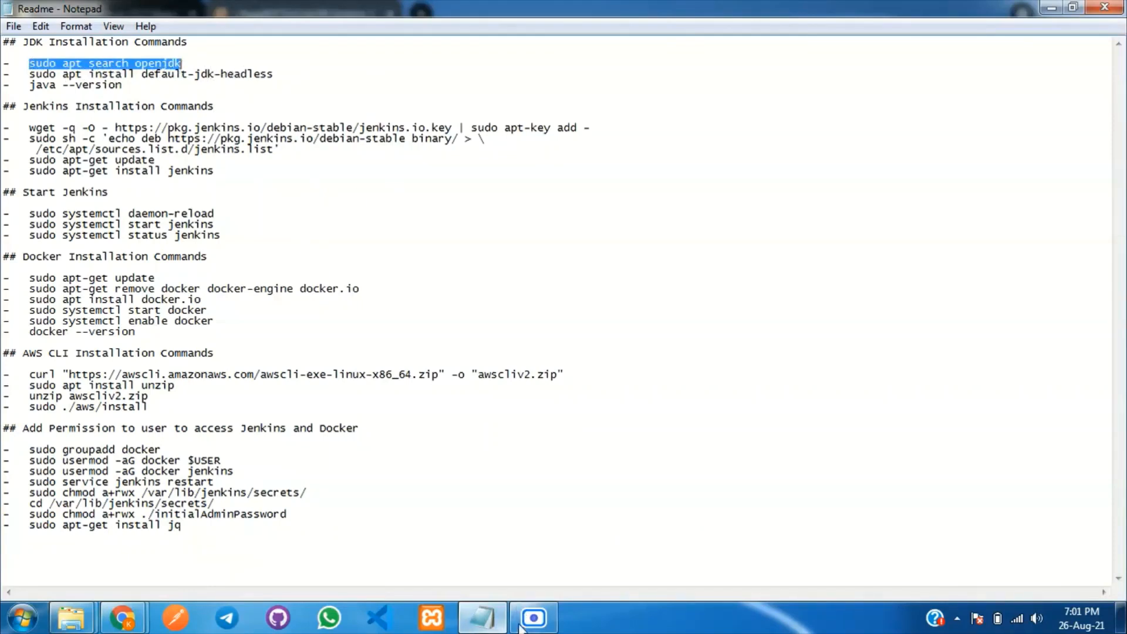
mouse_move(122, 618)
left_click(106, 569)
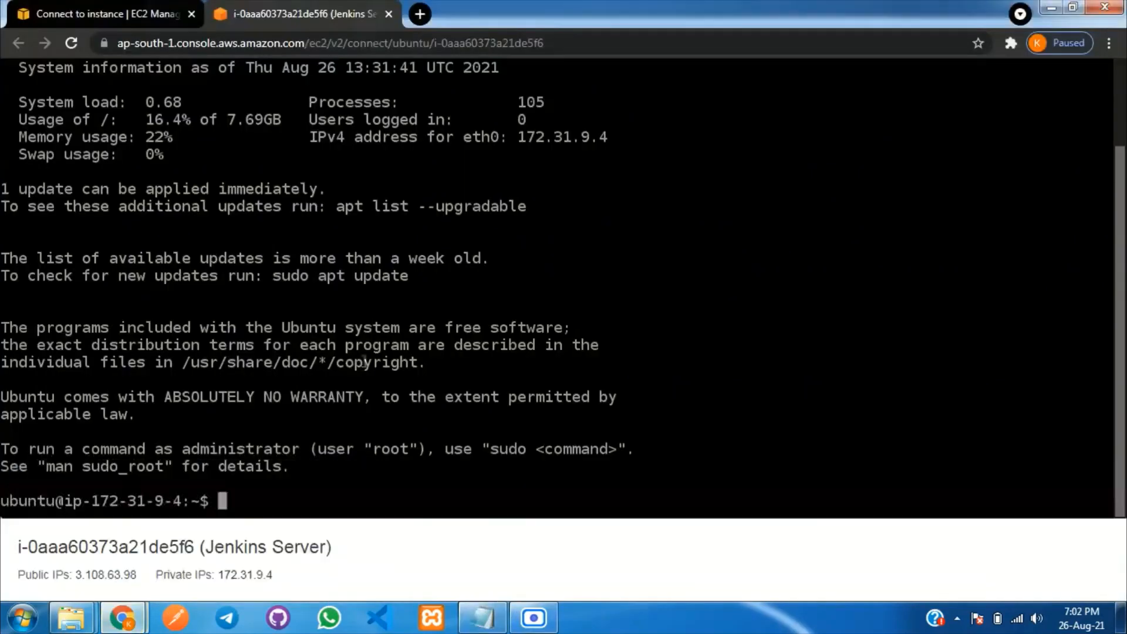
key("ctrl+v")
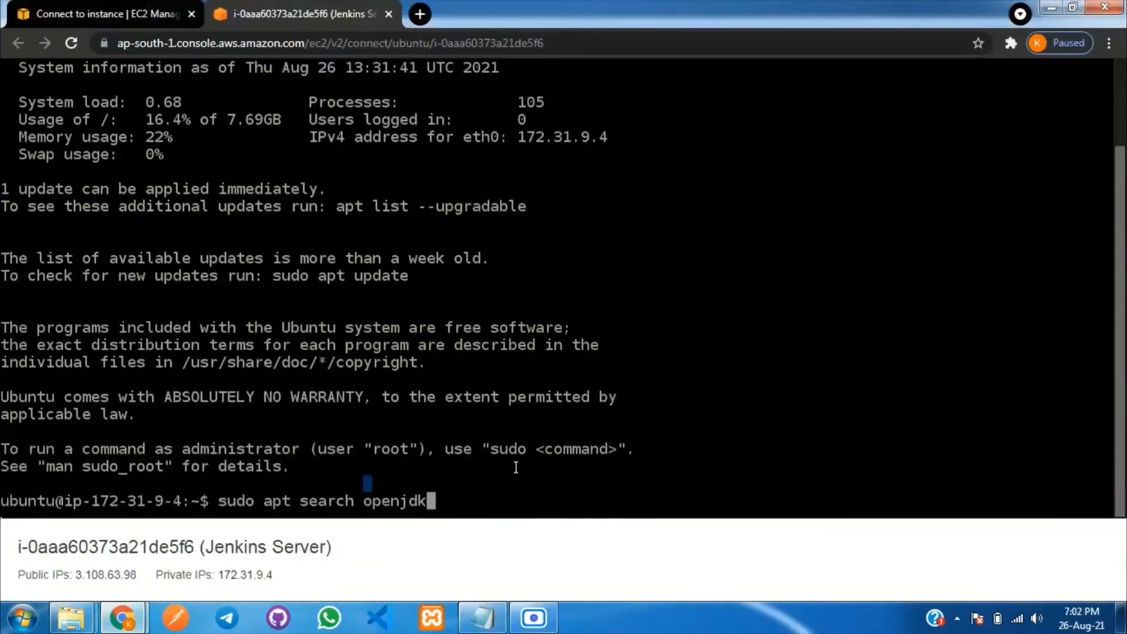
key("Return")
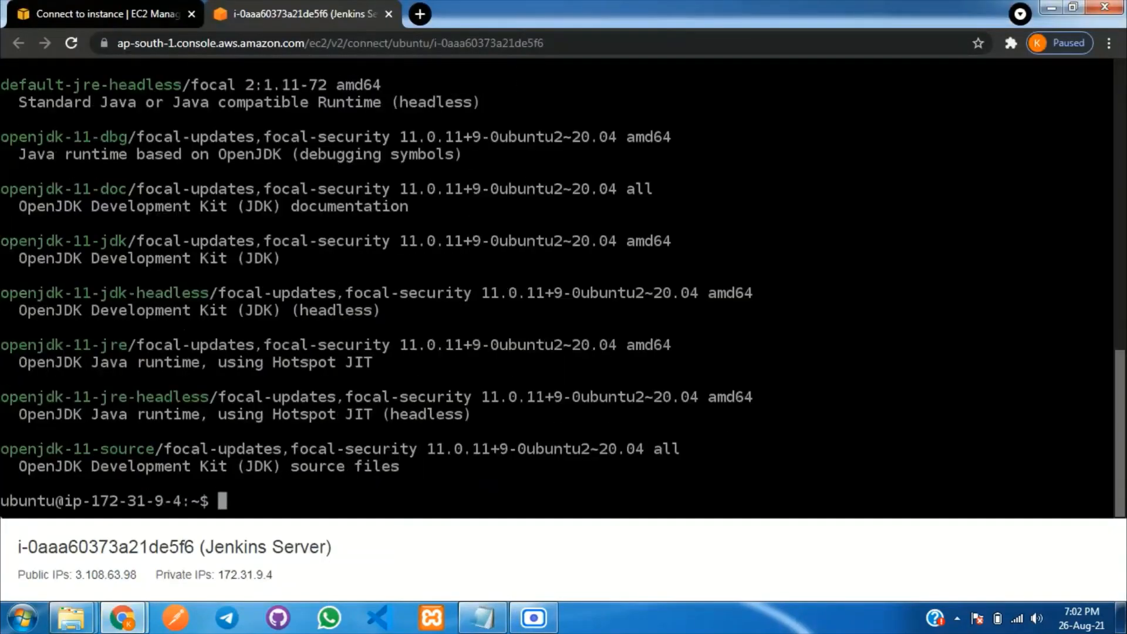
scroll(394, 322, "up", 4)
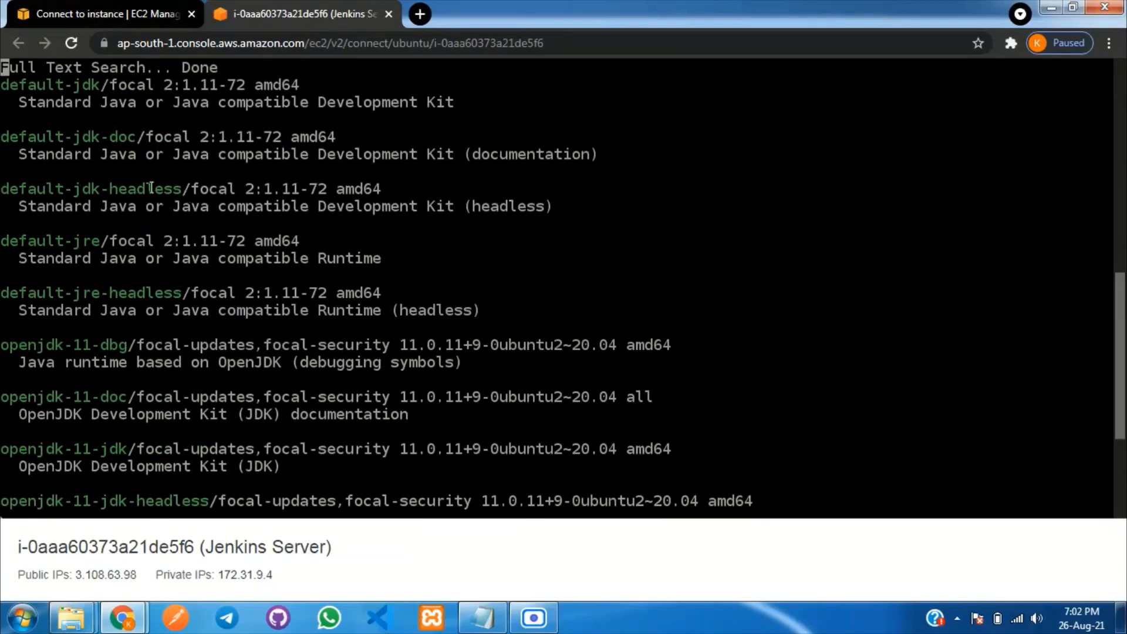
Copy the default-jdk-headless install command from the Readme notes.
left_click(481, 618)
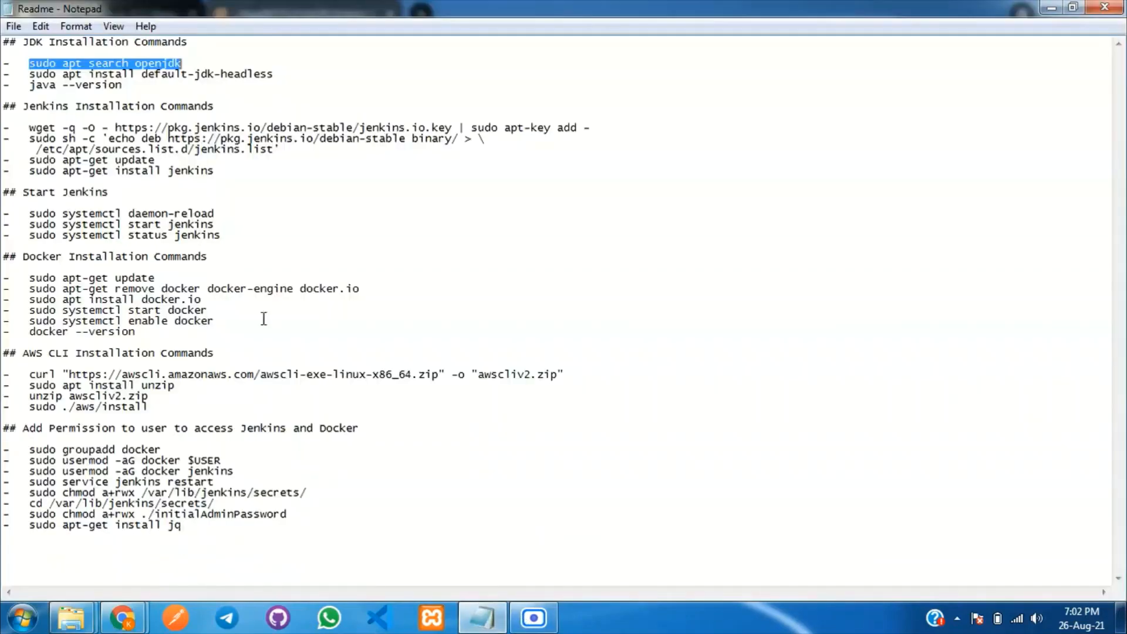
left_click_drag(31, 78, 296, 76)
key("ctrl+c")
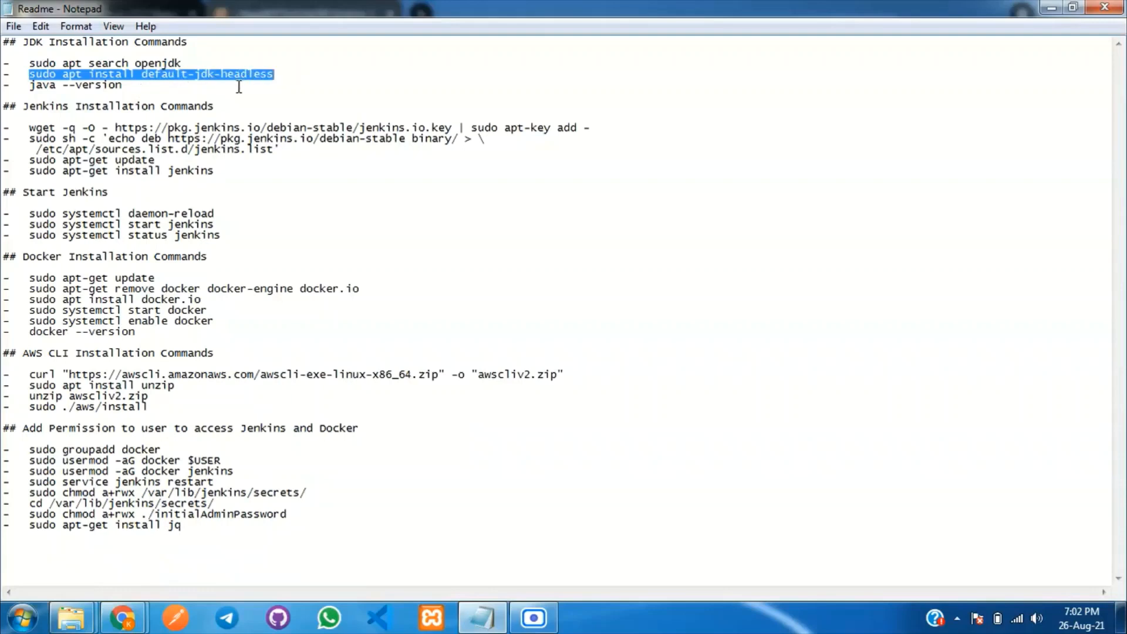
left_click(97, 562)
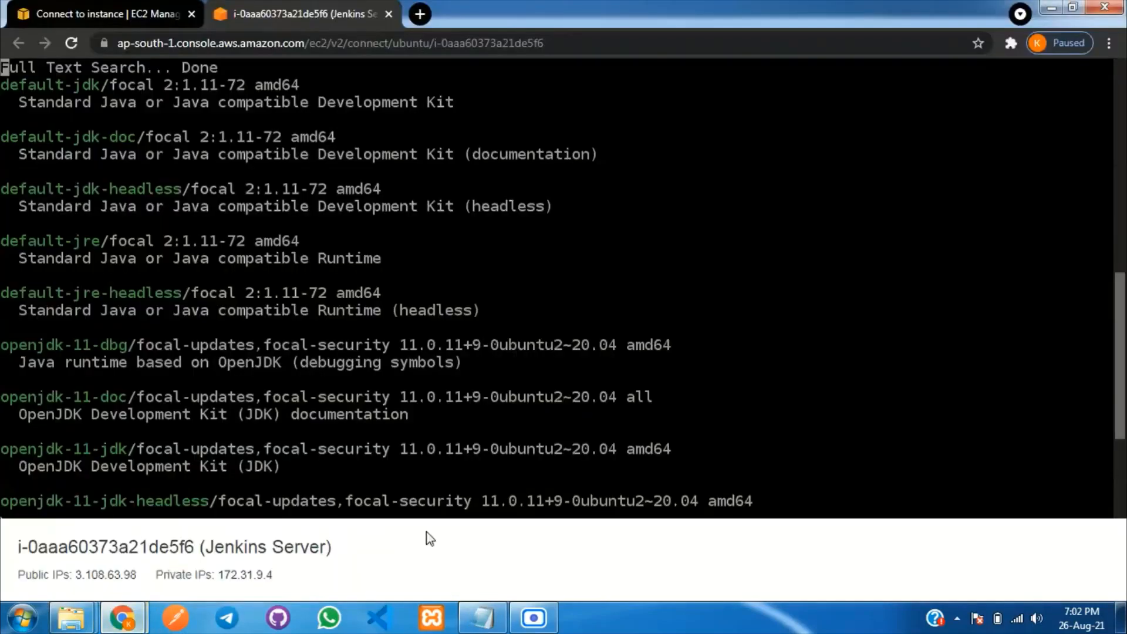
Run 'sudo apt install default-jdk-headless' and confirm the install with y.
scroll(624, 472, "down", 4)
key("ctrl+v")
key("Return")
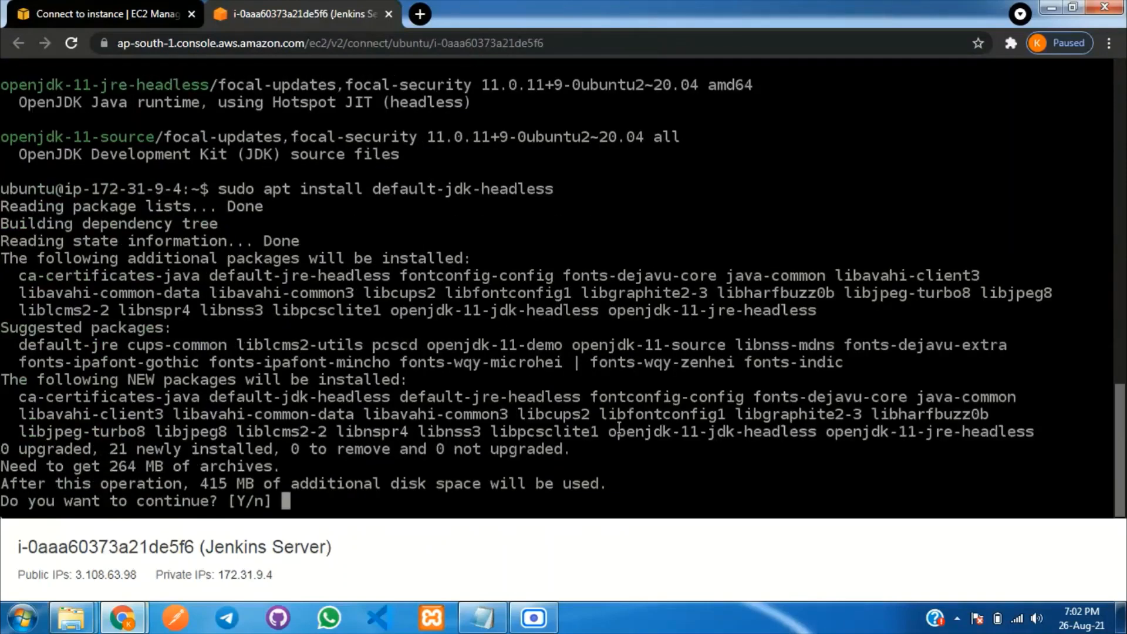
type("y")
key("Return")
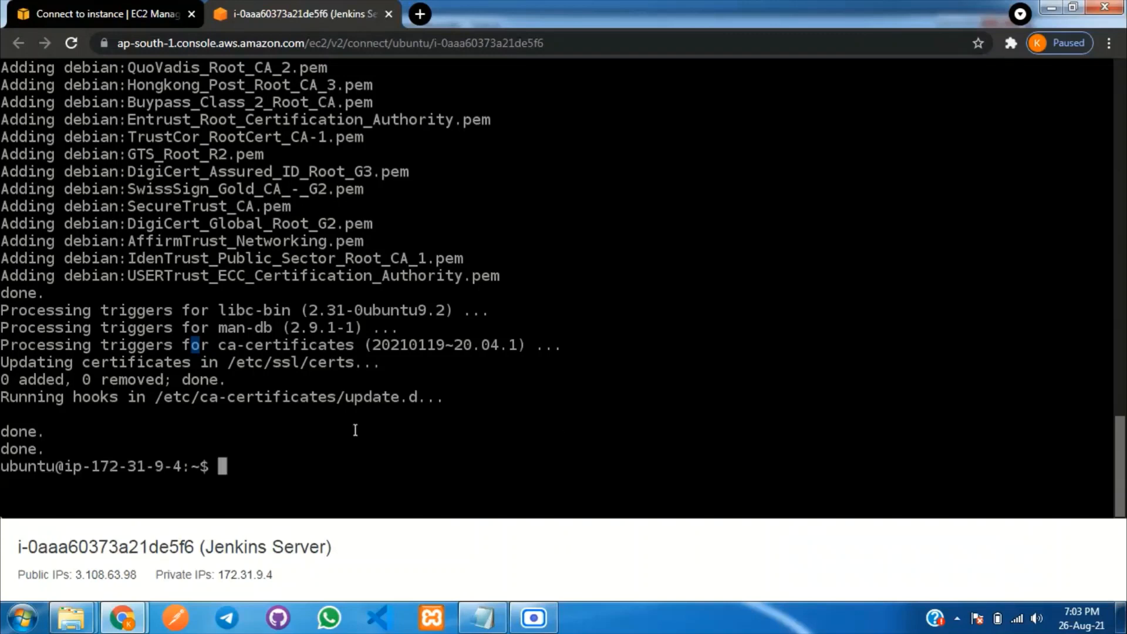
Run 'java --version' to confirm OpenJDK 11.0.11 is installed.
left_click(482, 617)
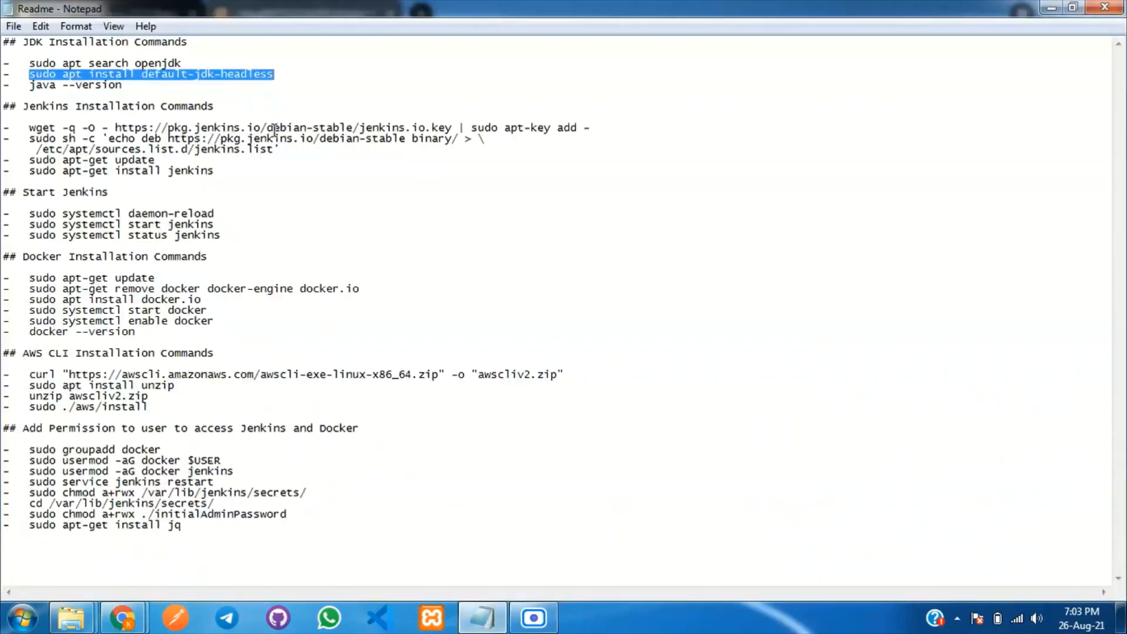
left_click_drag(31, 85, 141, 89)
key("ctrl+c")
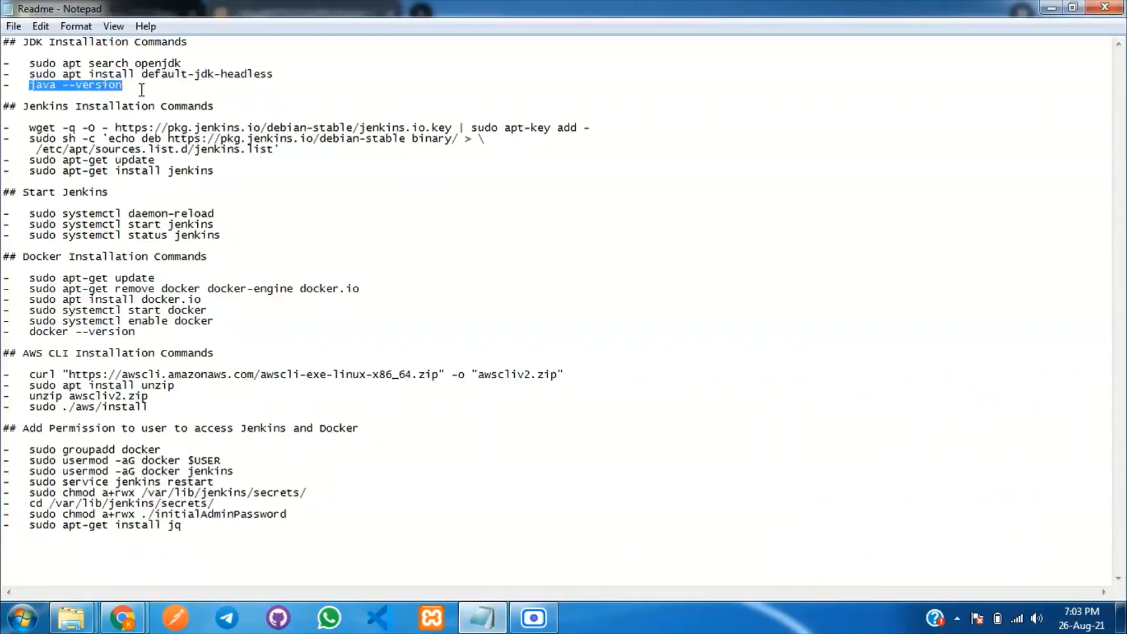
left_click(122, 618)
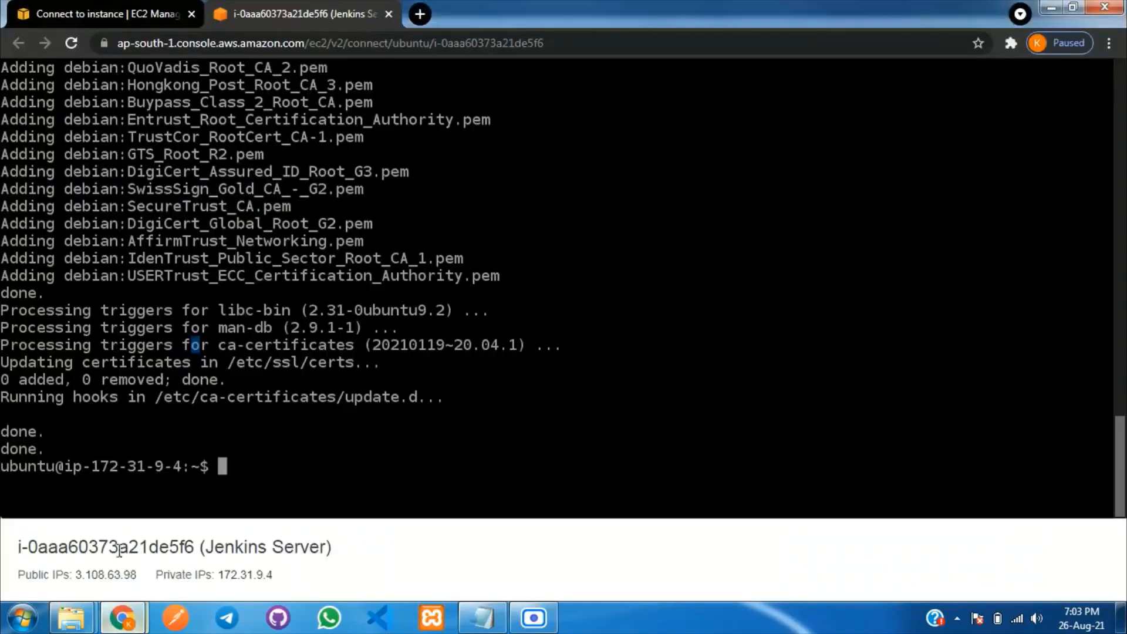
key("ctrl+v")
key("Return")
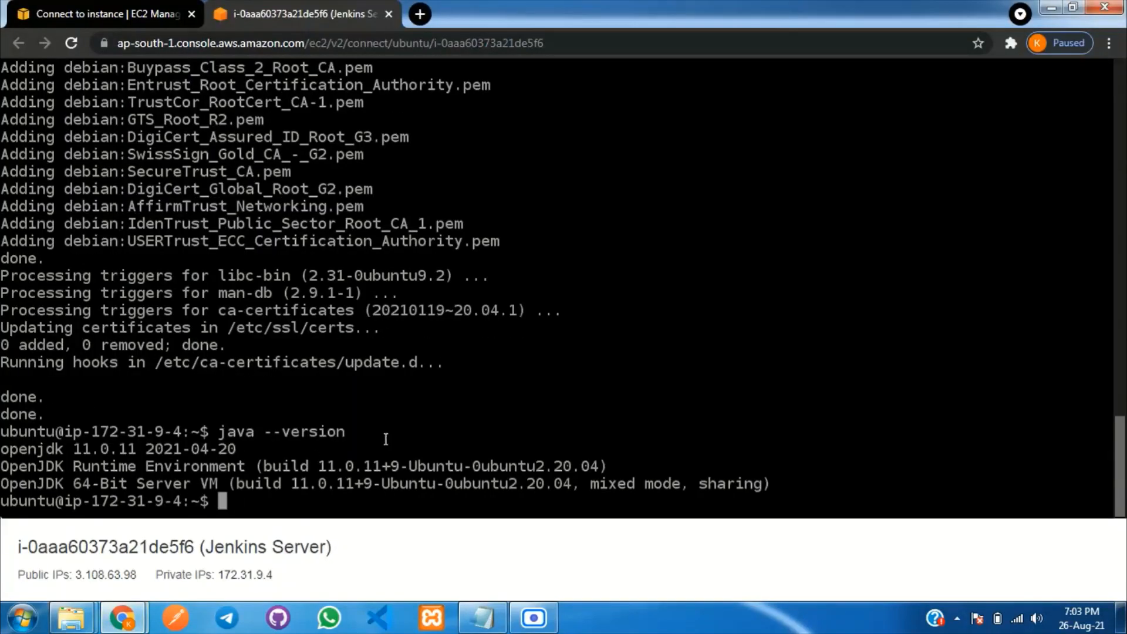
left_click(483, 617)
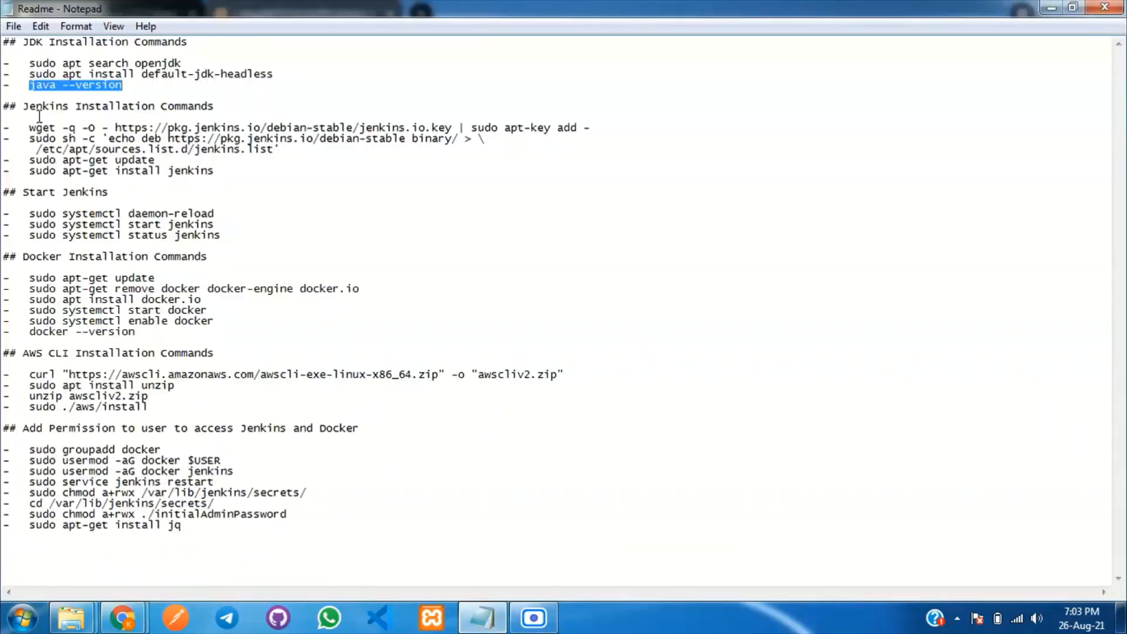
Add the Jenkins signing key with wget apt-key and the Jenkins apt repository source.
left_click_drag(29, 127, 614, 129)
key("ctrl+c")
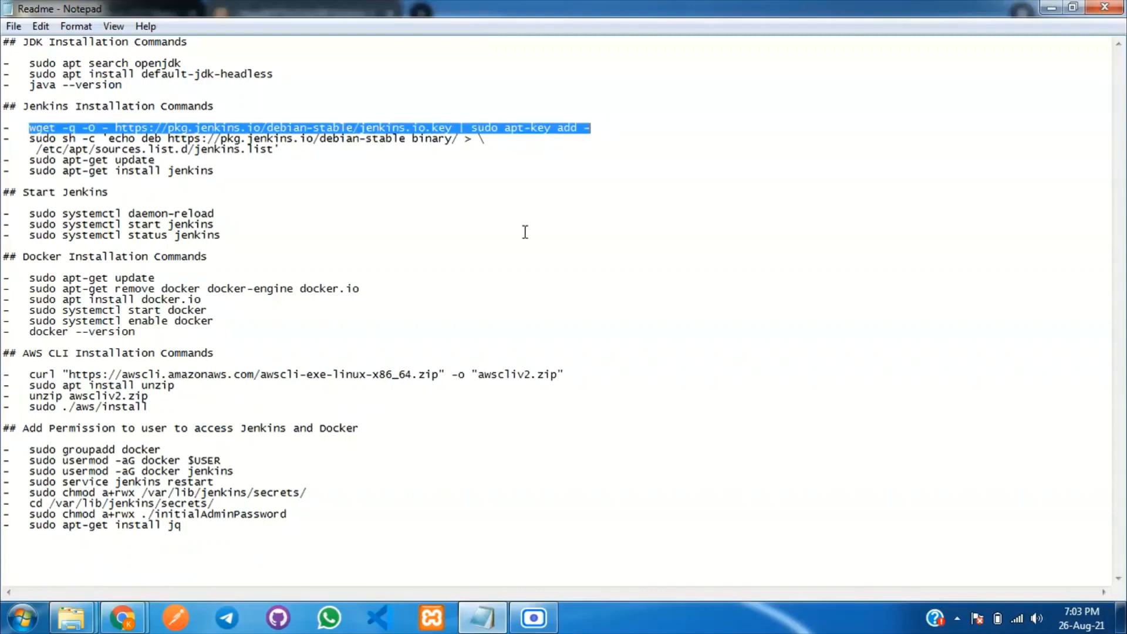
mouse_move(122, 617)
left_click(94, 576)
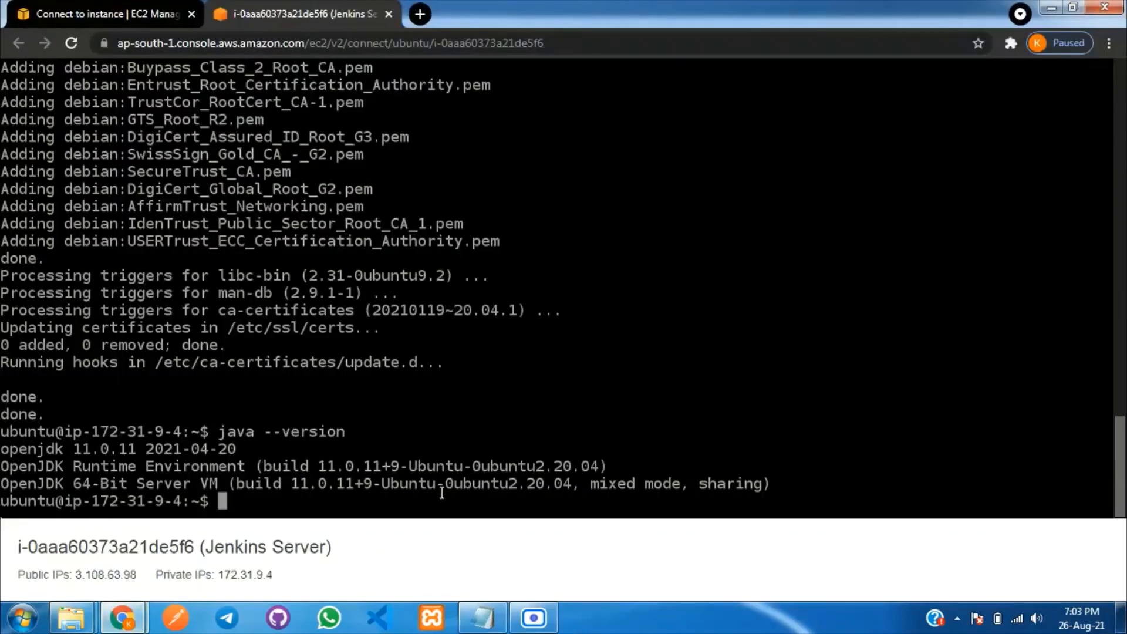
key("ctrl+v")
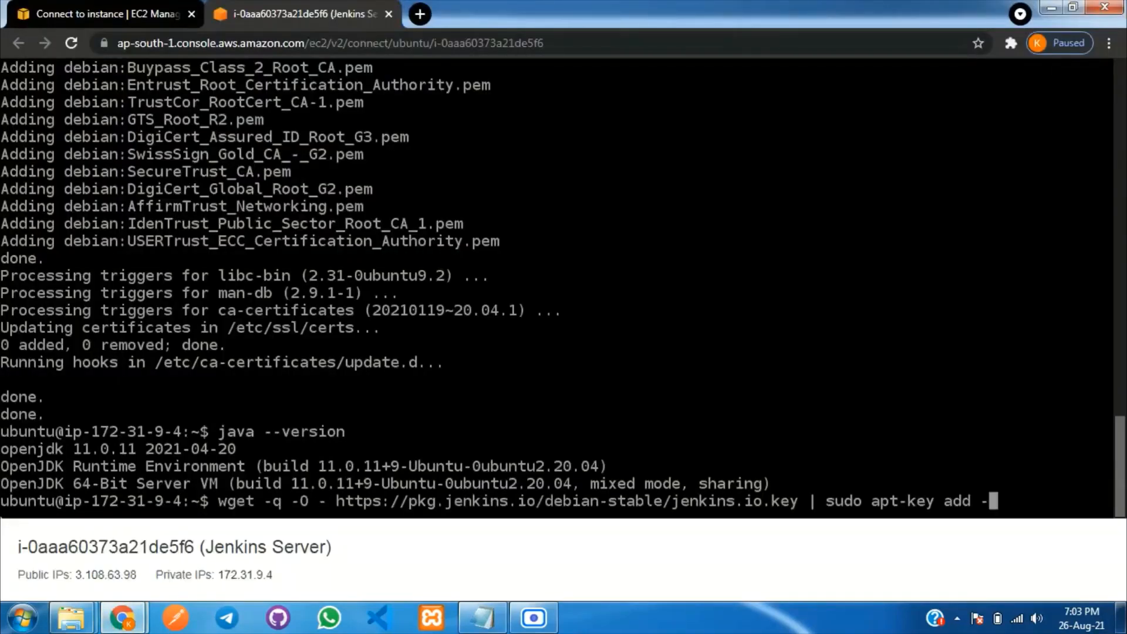
key("Return")
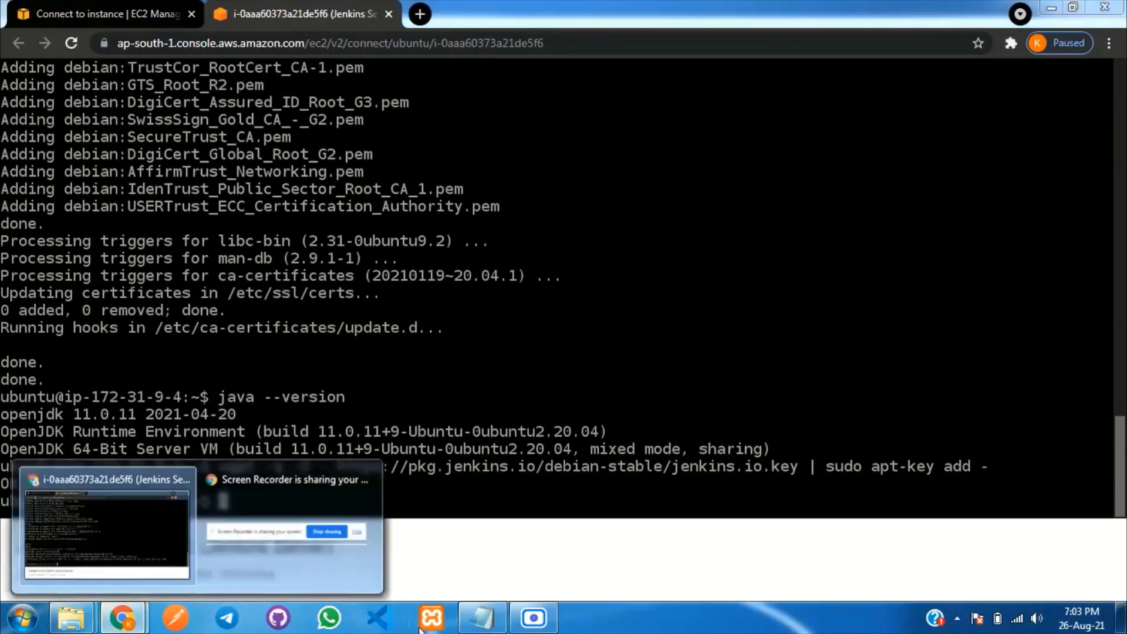
left_click(479, 619)
left_click_drag(29, 139, 292, 151)
key("ctrl+c")
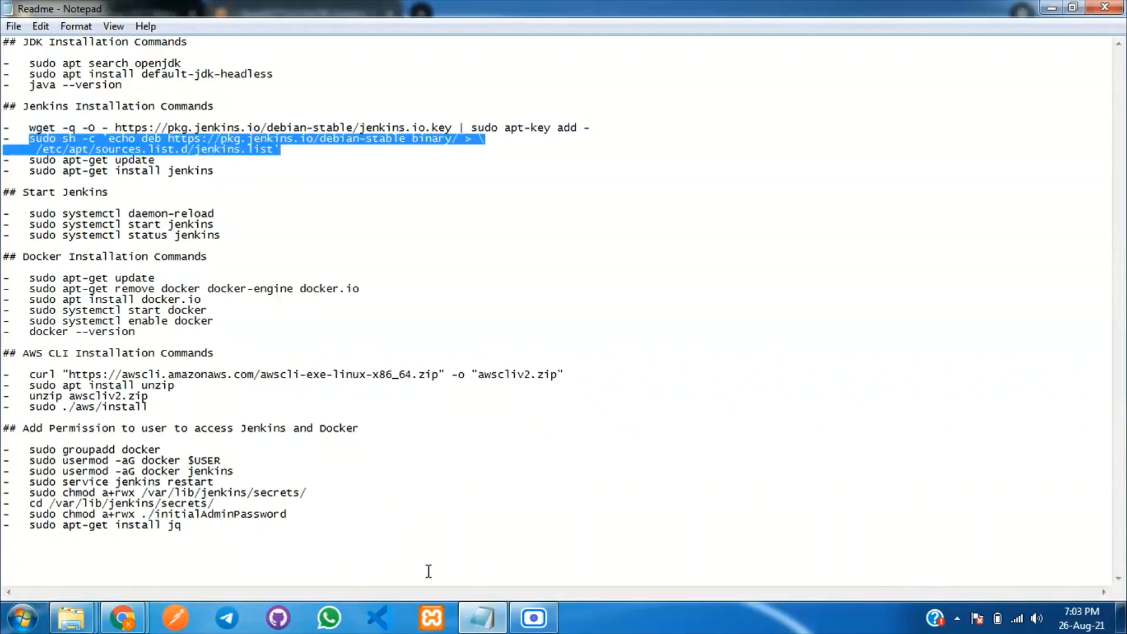
left_click(122, 617)
left_click(383, 507)
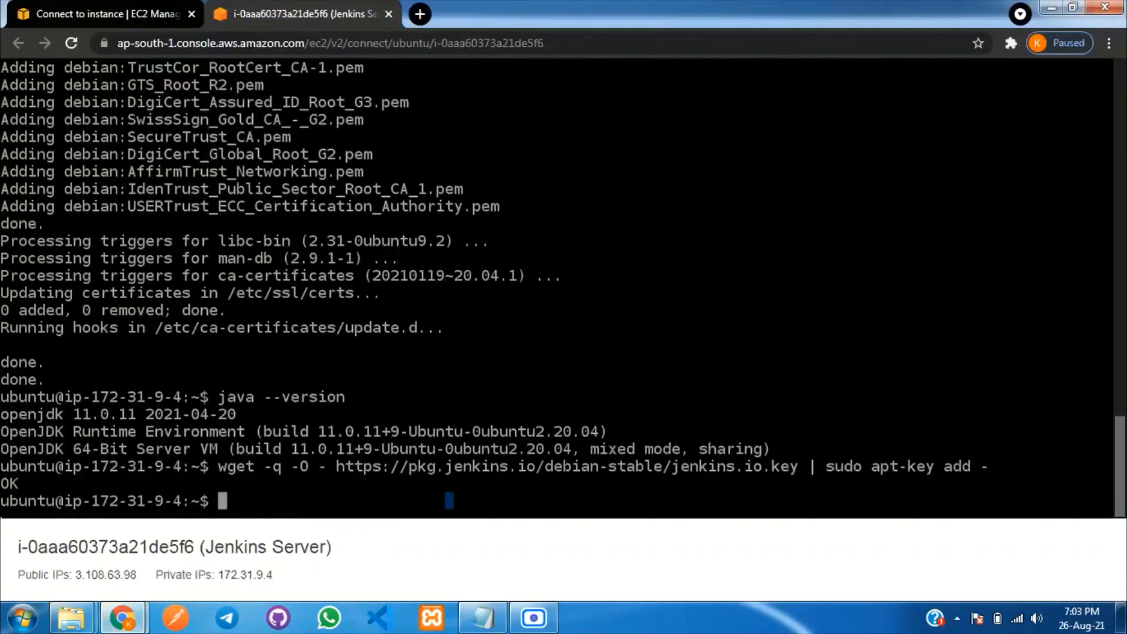
key("ctrl+v")
key("Return")
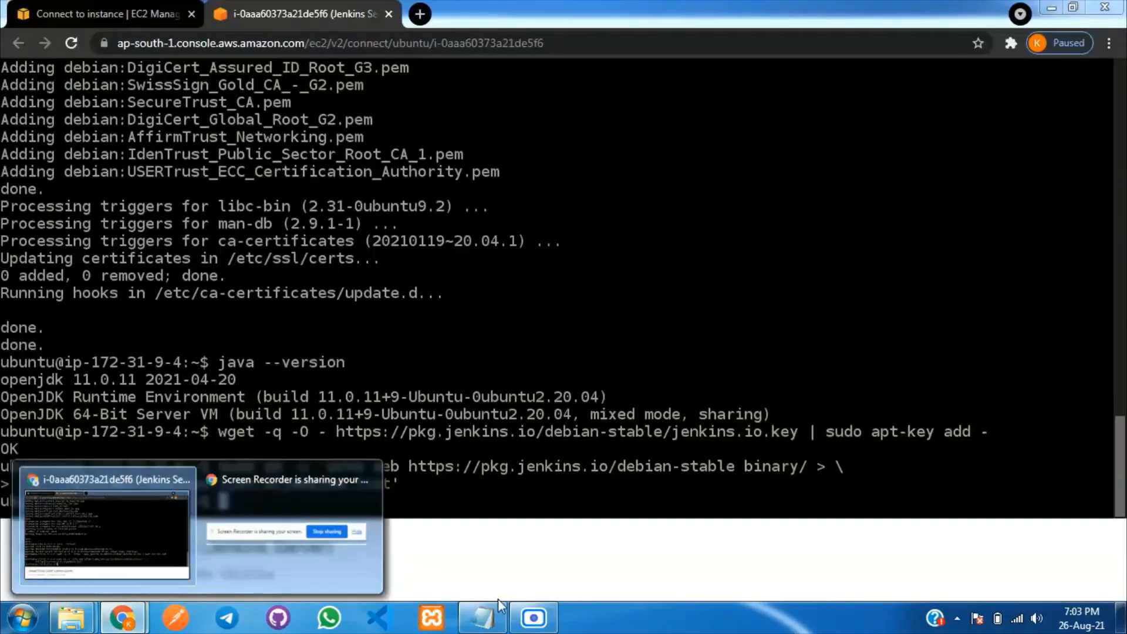
Run 'sudo apt-get update', then 'sudo apt-get install jenkins', confirming with y.
left_click(480, 611)
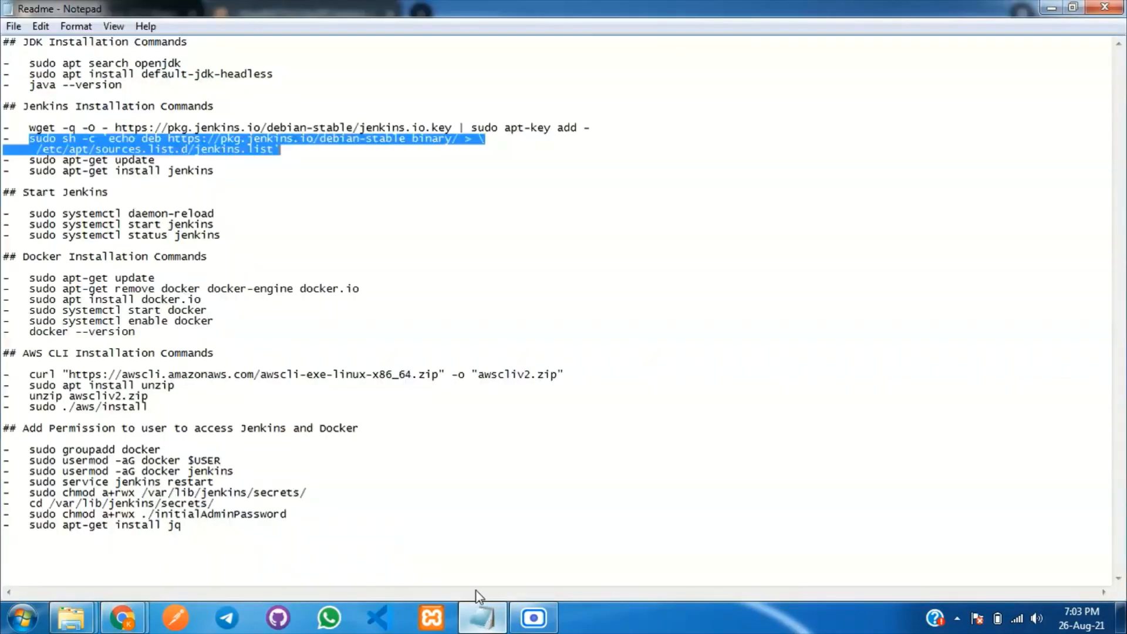
left_click_drag(29, 160, 155, 161)
key("ctrl+c")
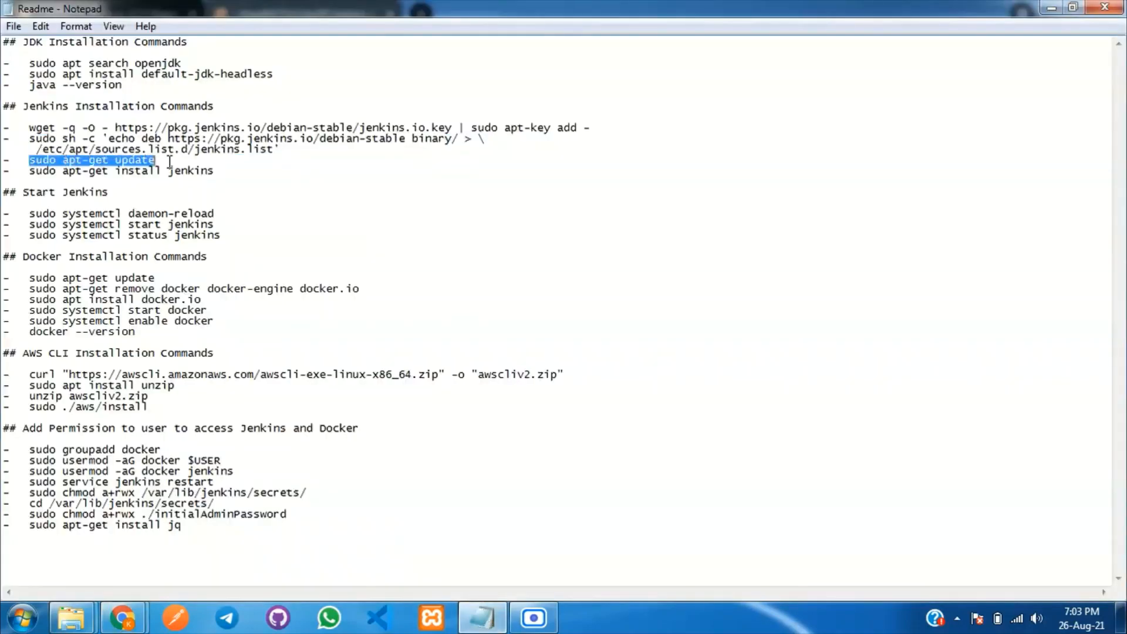
left_click(461, 626)
key("ctrl+v")
key("Return")
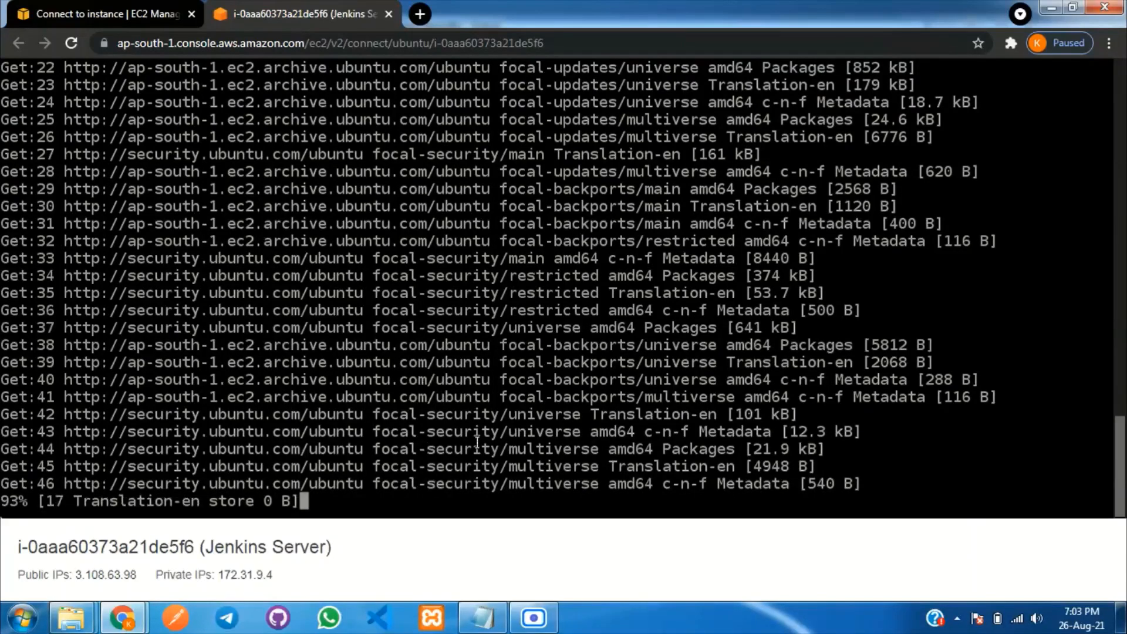
left_click(482, 618)
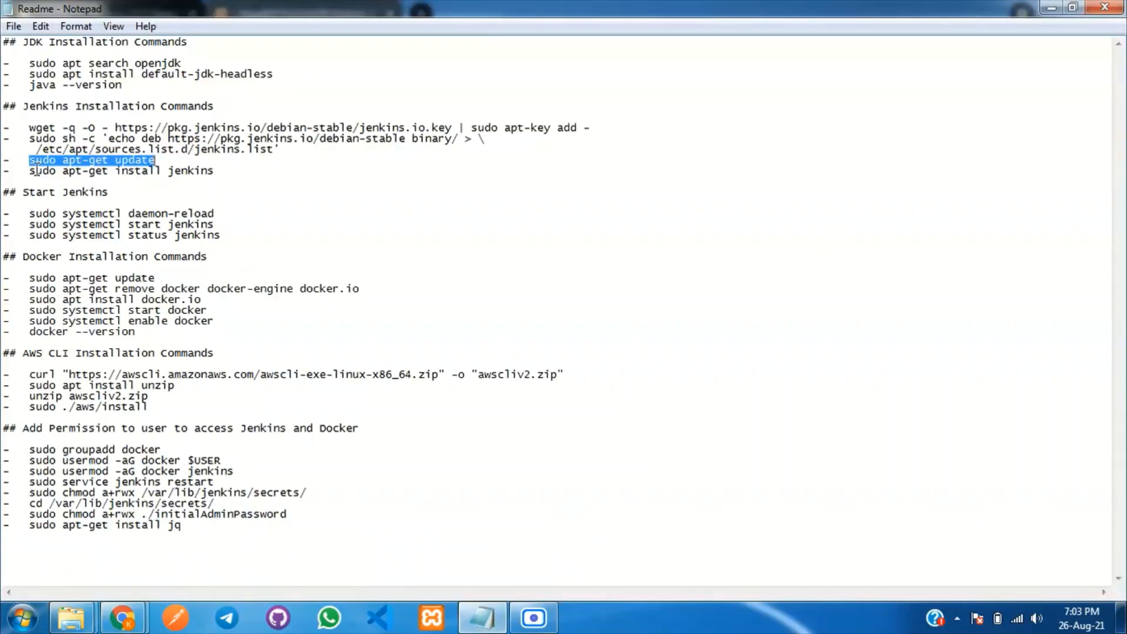
left_click_drag(31, 170, 233, 170)
key("ctrl+c")
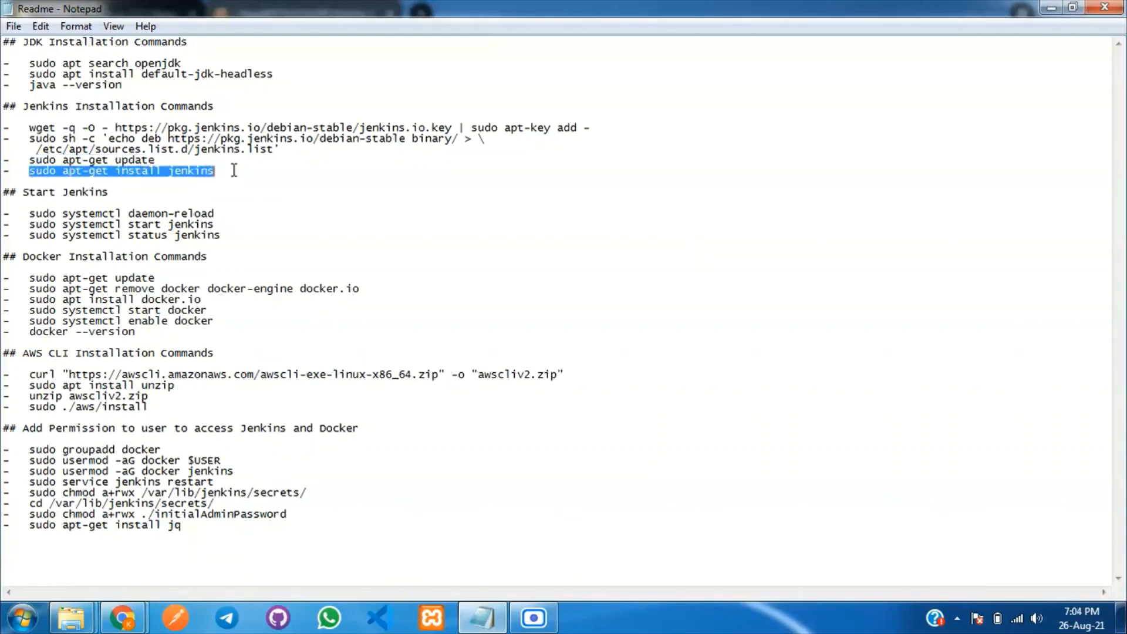
left_click(483, 618)
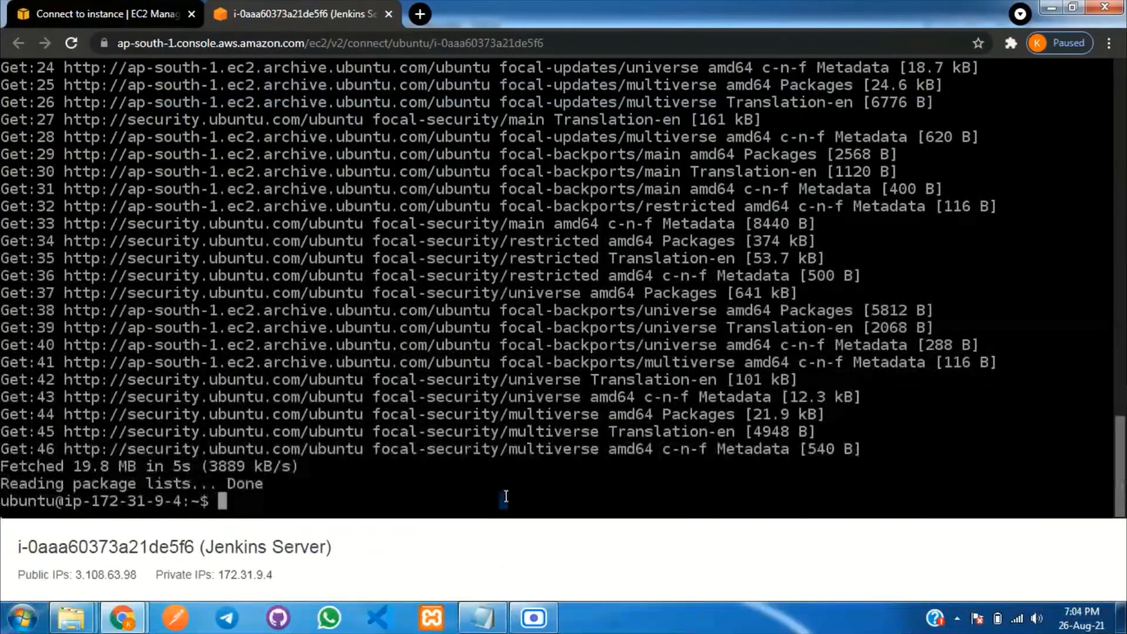
key("ctrl+v")
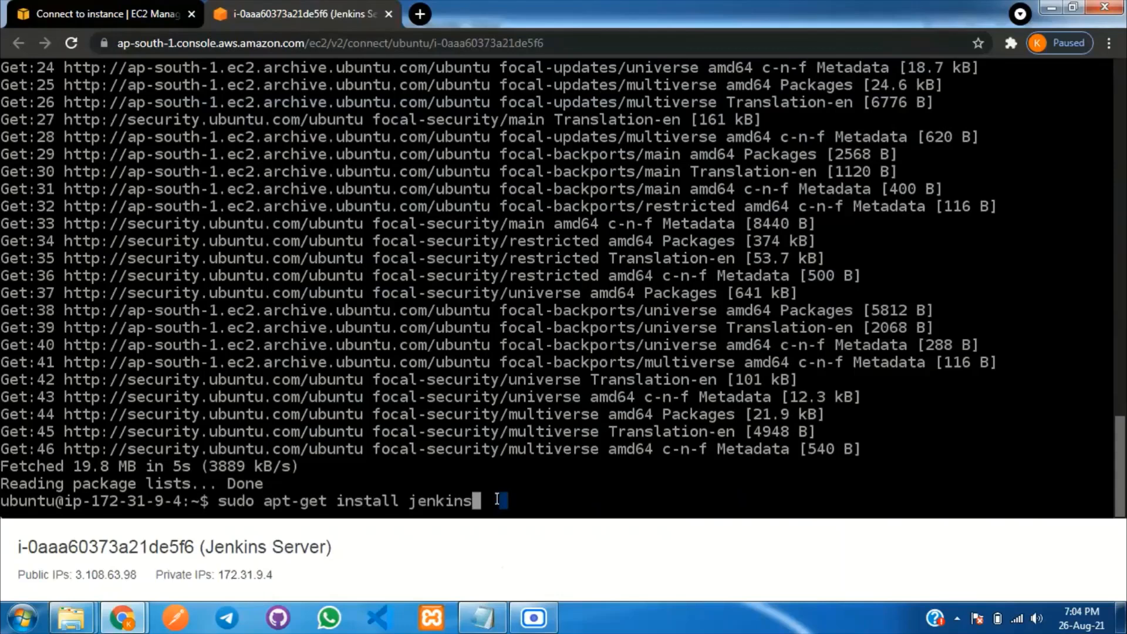
key("Return")
type("y")
key("Return")
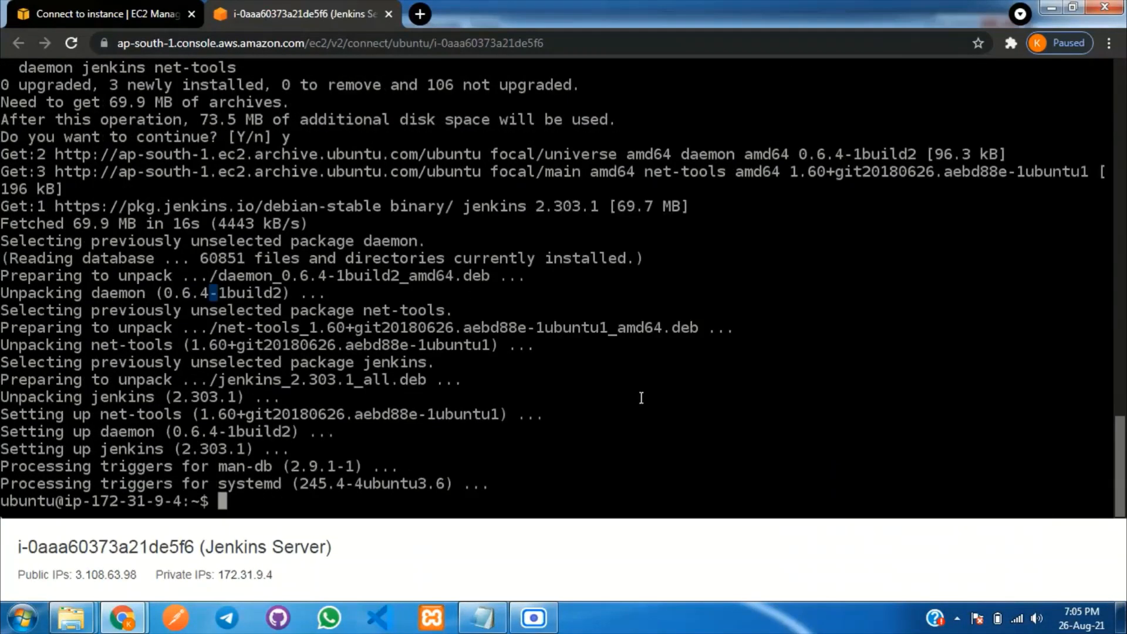
Reload systemd and start the Jenkins service using the Readme commands.
left_click(483, 618)
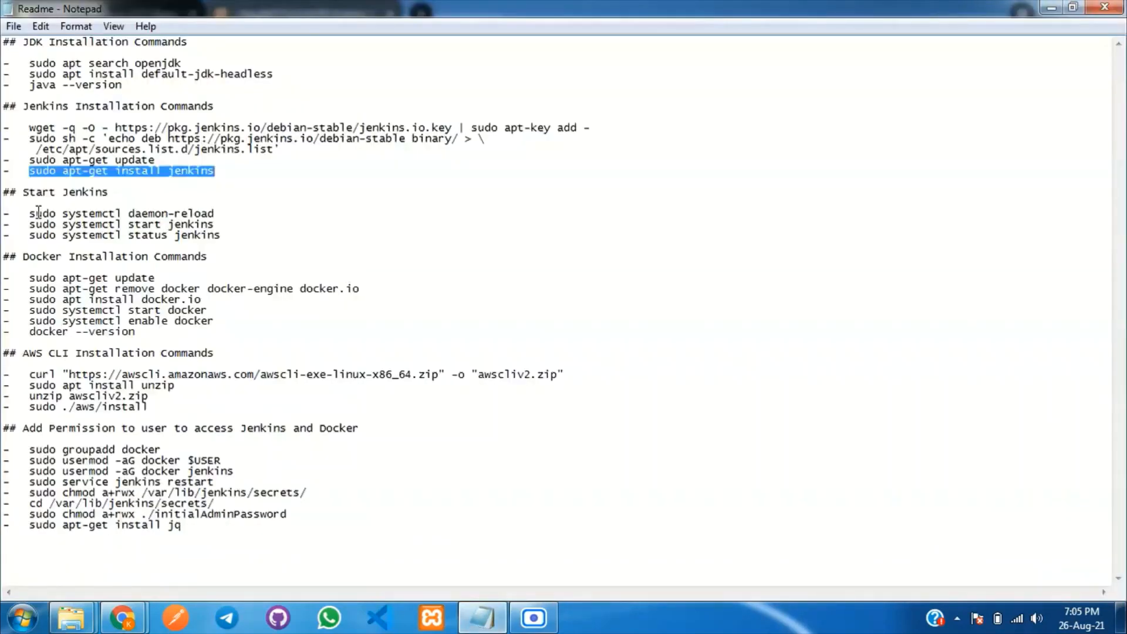
left_click_drag(30, 213, 216, 213)
key("ctrl+c")
left_click(480, 616)
key("ctrl+v")
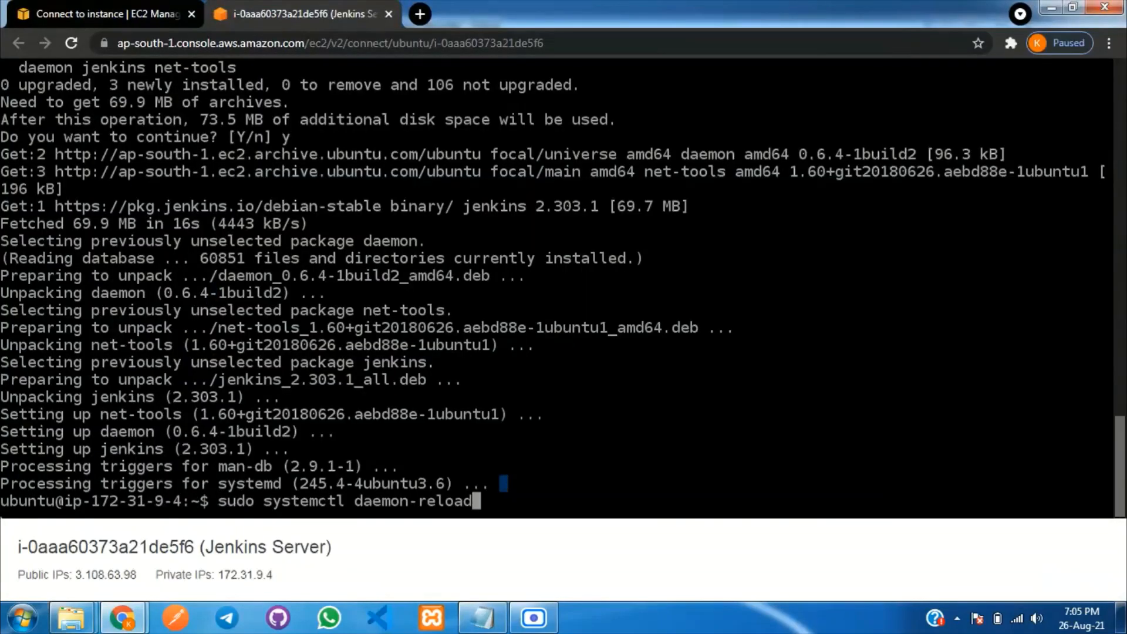
key("Return")
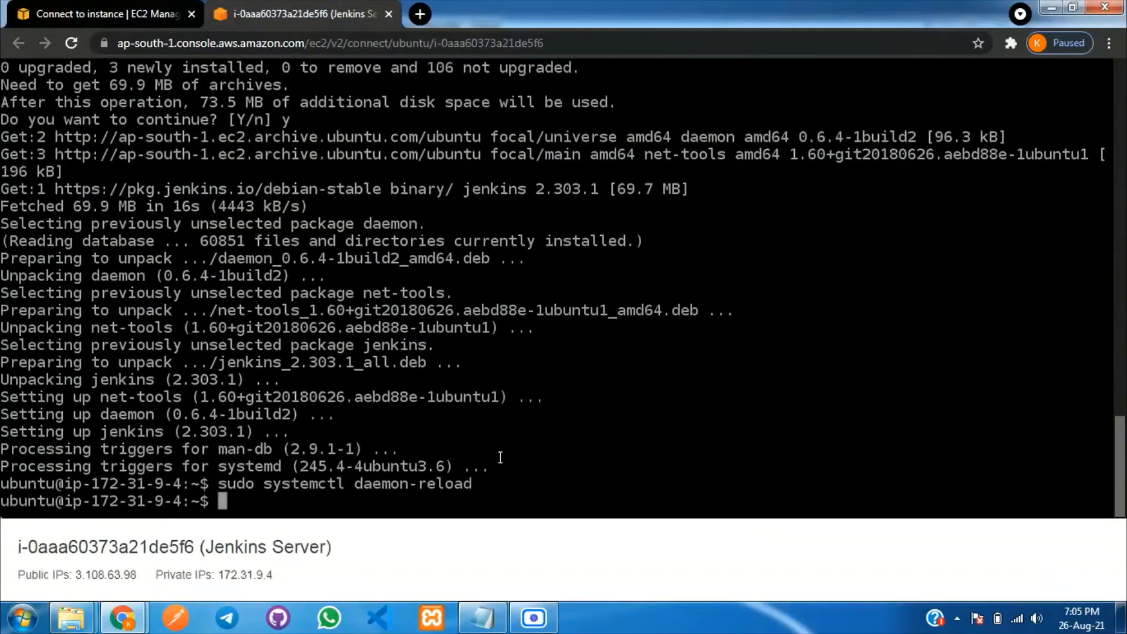
left_click(481, 617)
left_click_drag(29, 225, 223, 225)
key("ctrl+c")
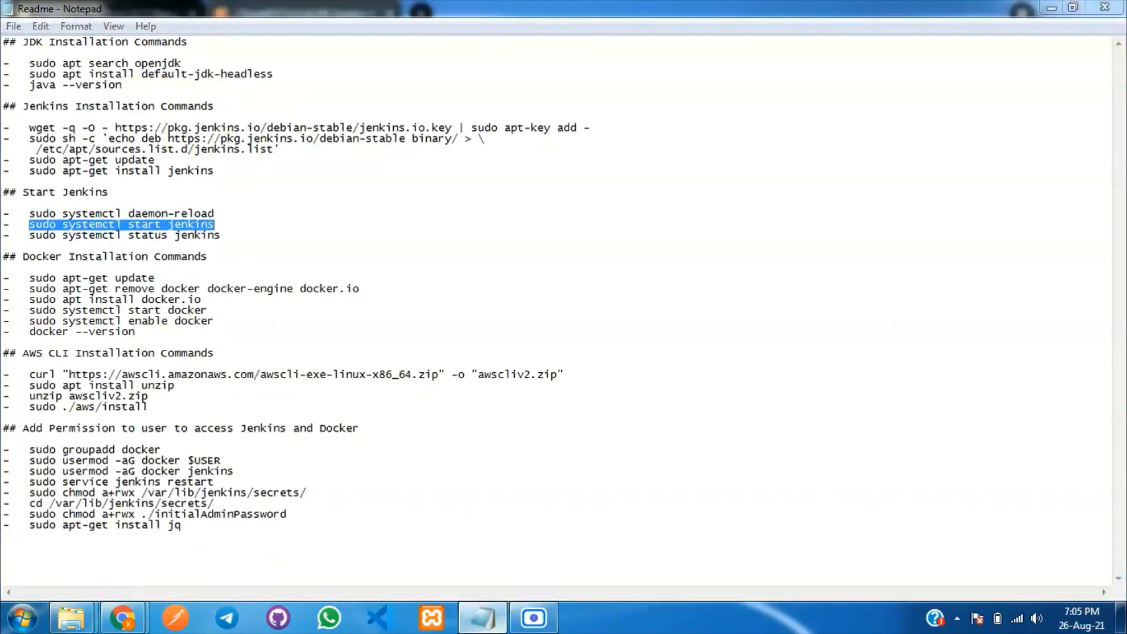
key("alt+Tab")
key("ctrl+v")
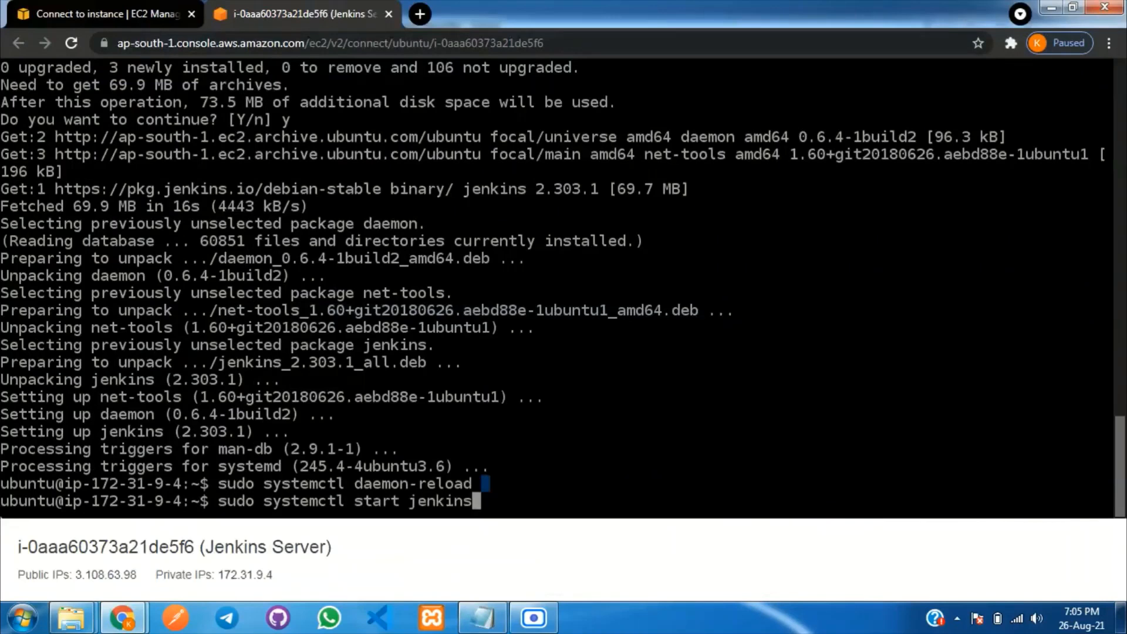
key("Return")
Check the Jenkins service status, which reports jenkins.service active (exited).
key("alt+Tab")
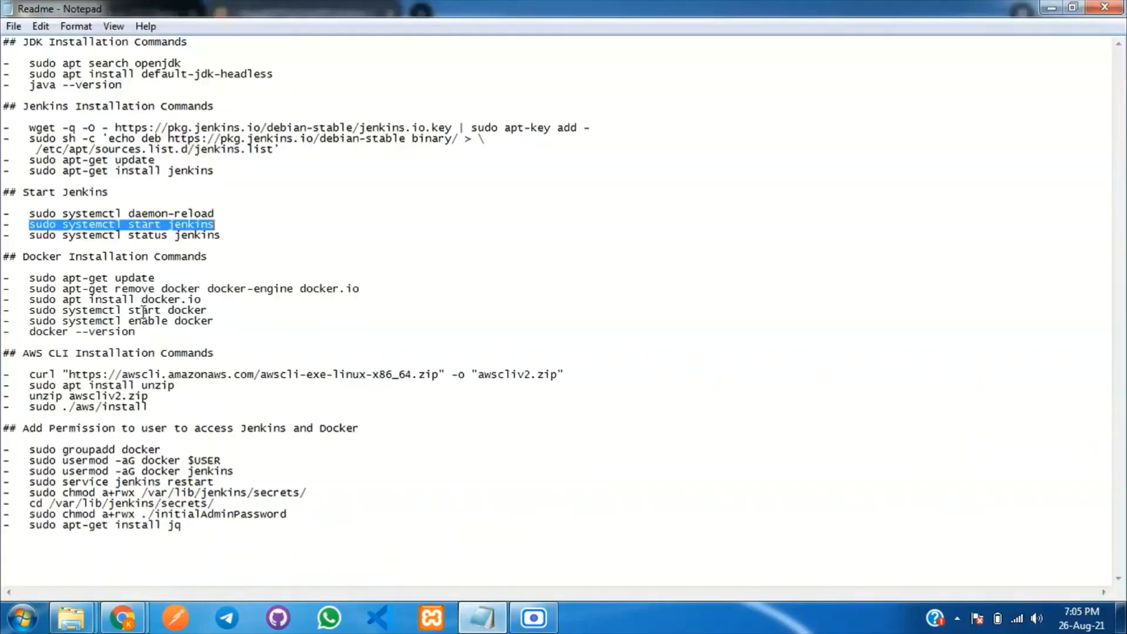
left_click_drag(30, 236, 241, 235)
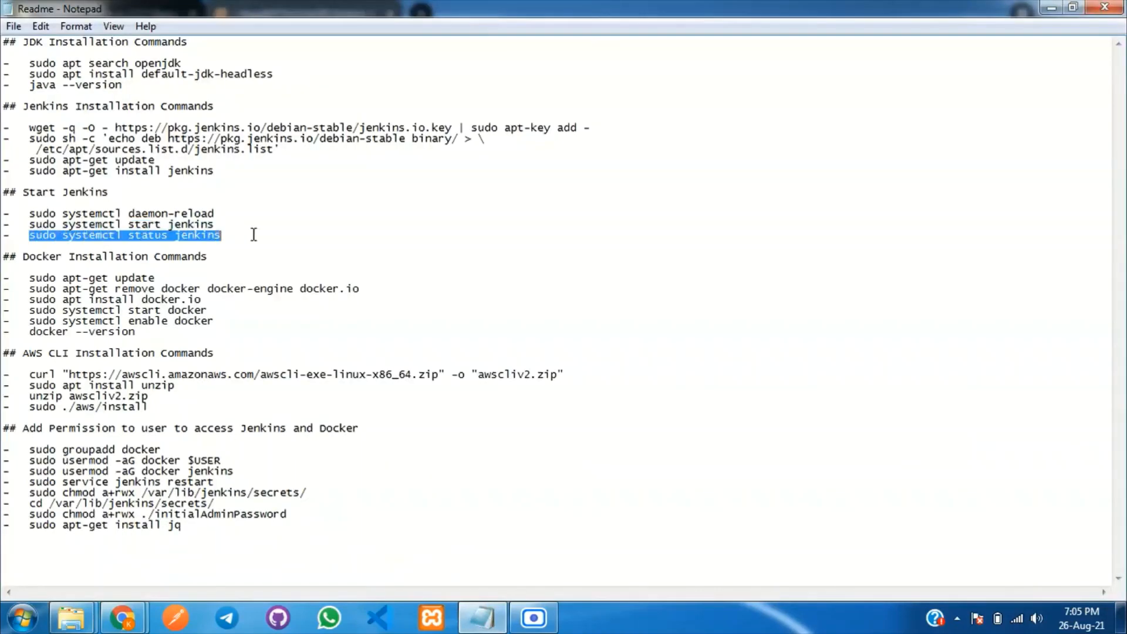
key("ctrl+c")
key("alt+Tab")
key("ctrl+v")
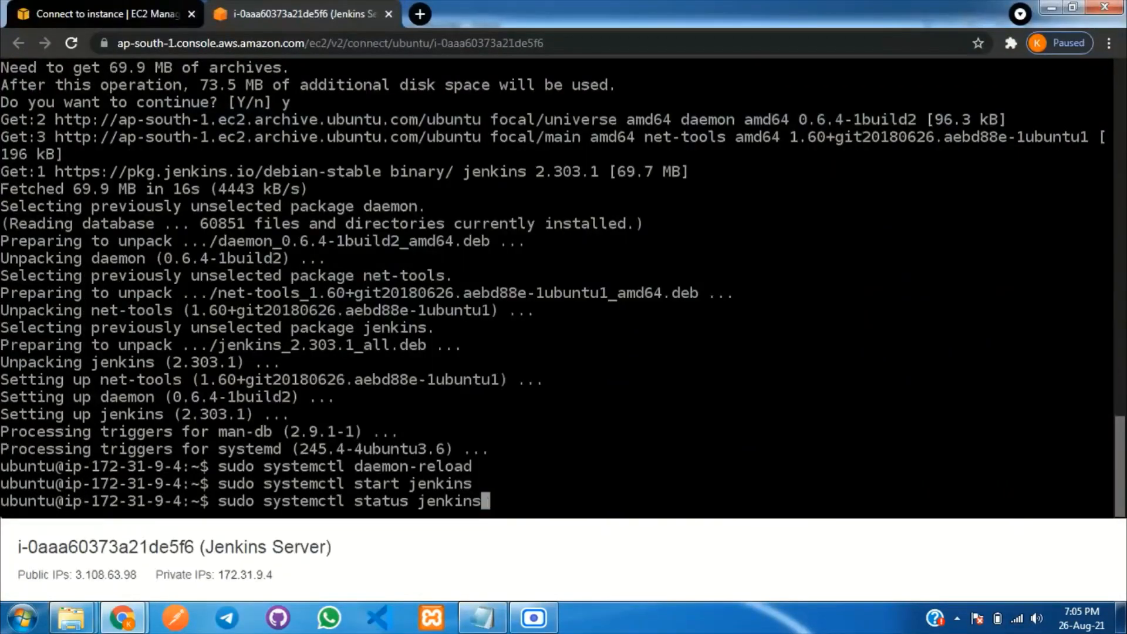
key("Return")
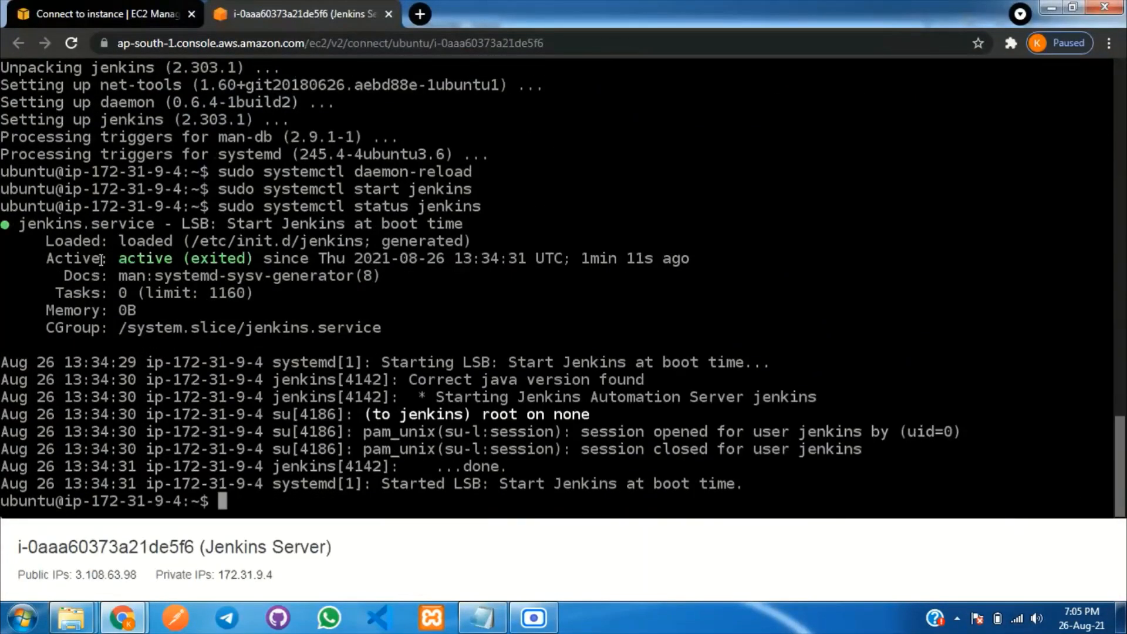
left_click(482, 618)
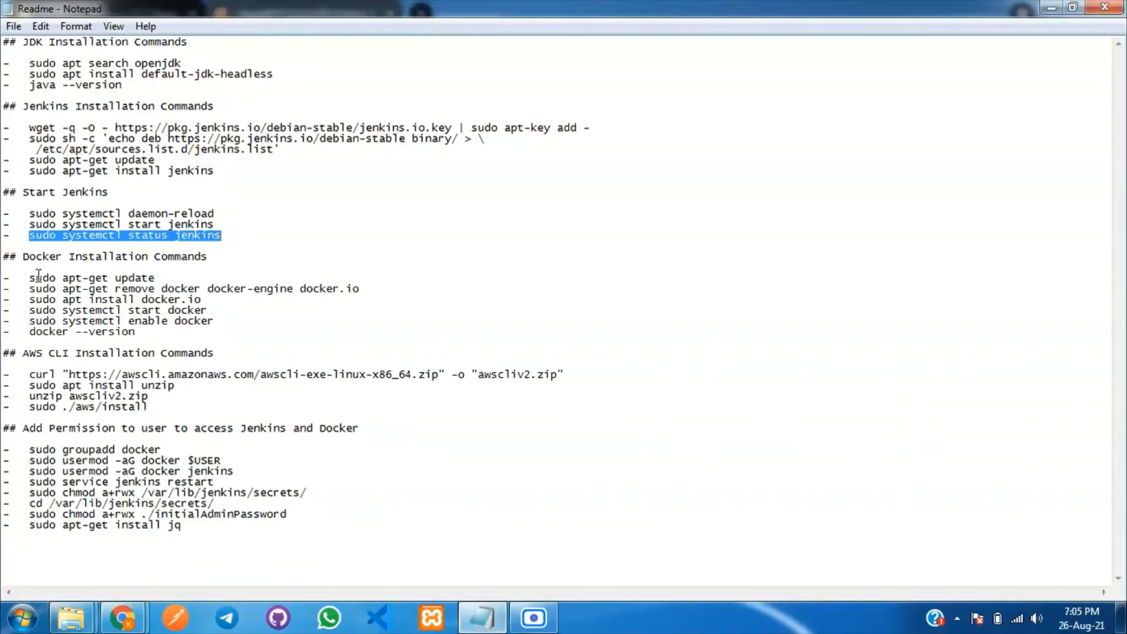
Update package lists and attempt removing old Docker packages, noting the unable-to-locate error.
left_click_drag(31, 277, 170, 279)
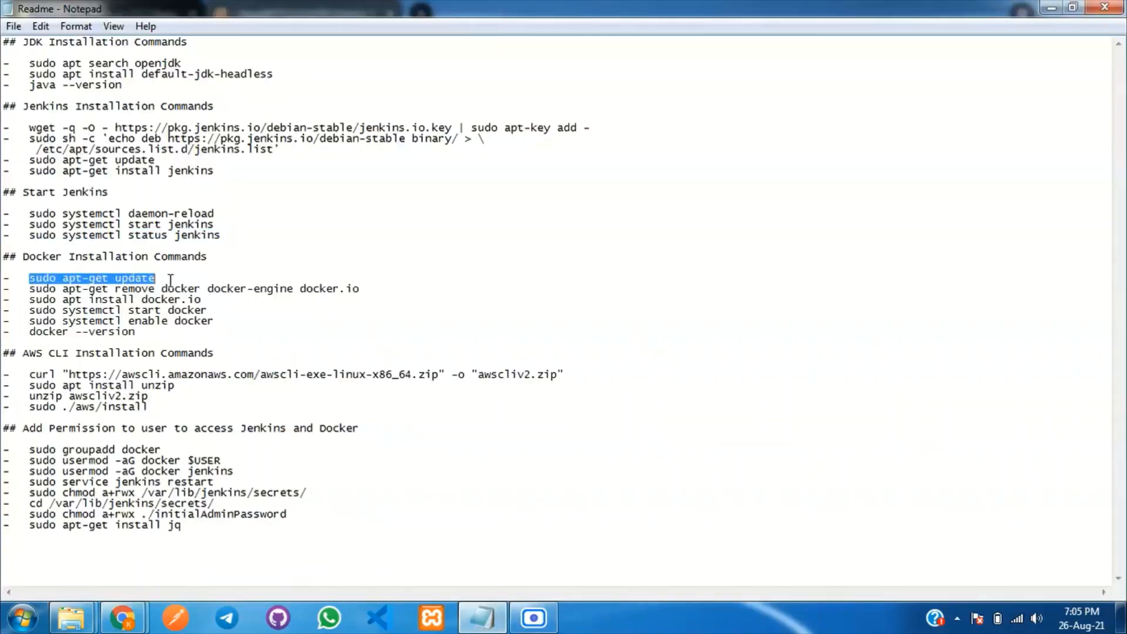
left_click(492, 620)
left_click(484, 503)
key("ctrl+v")
key("Return")
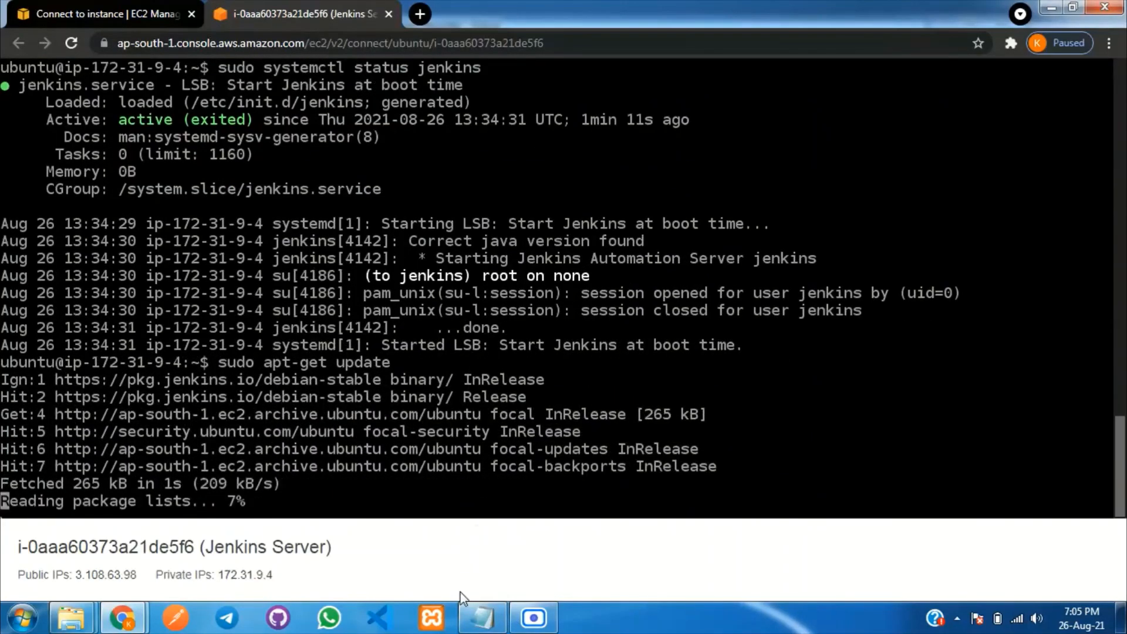
left_click(479, 623)
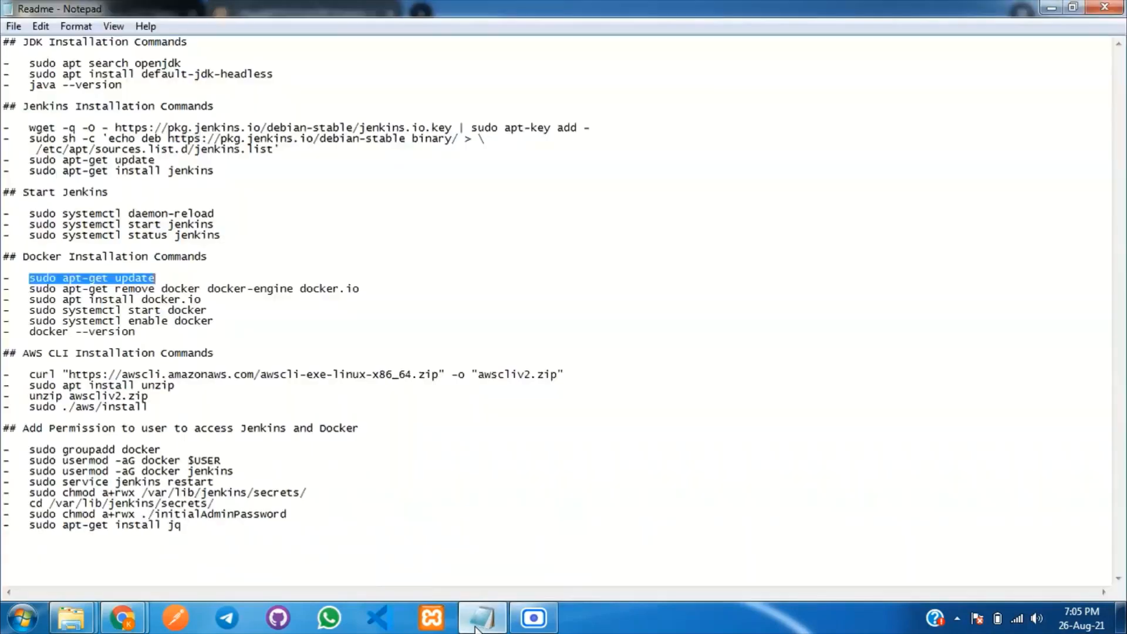
left_click_drag(32, 289, 372, 291)
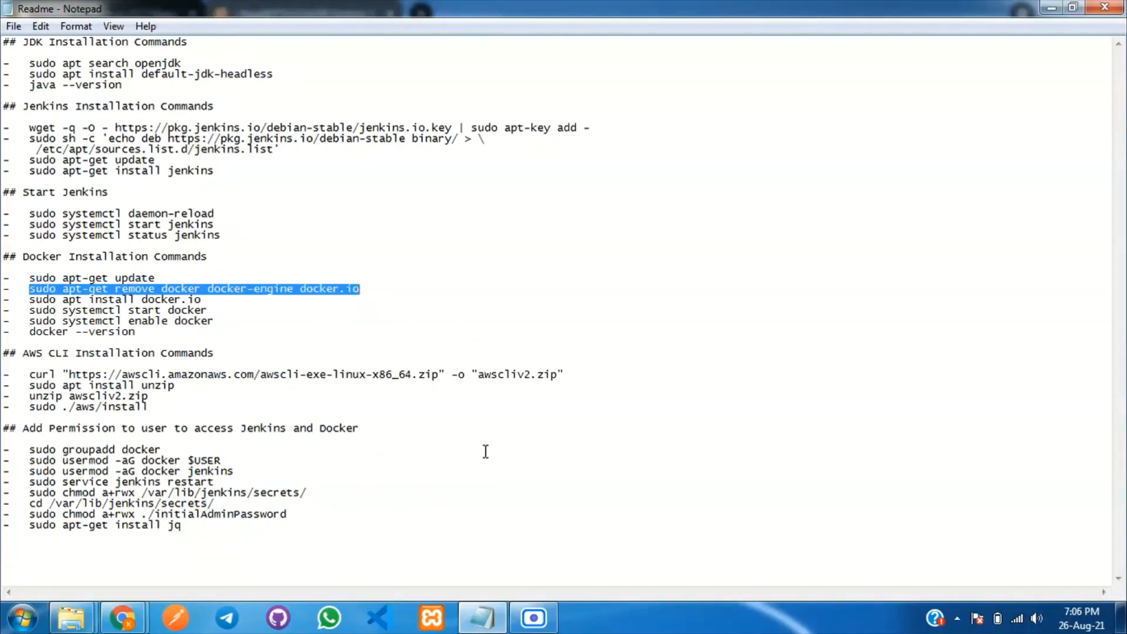
left_click(482, 617)
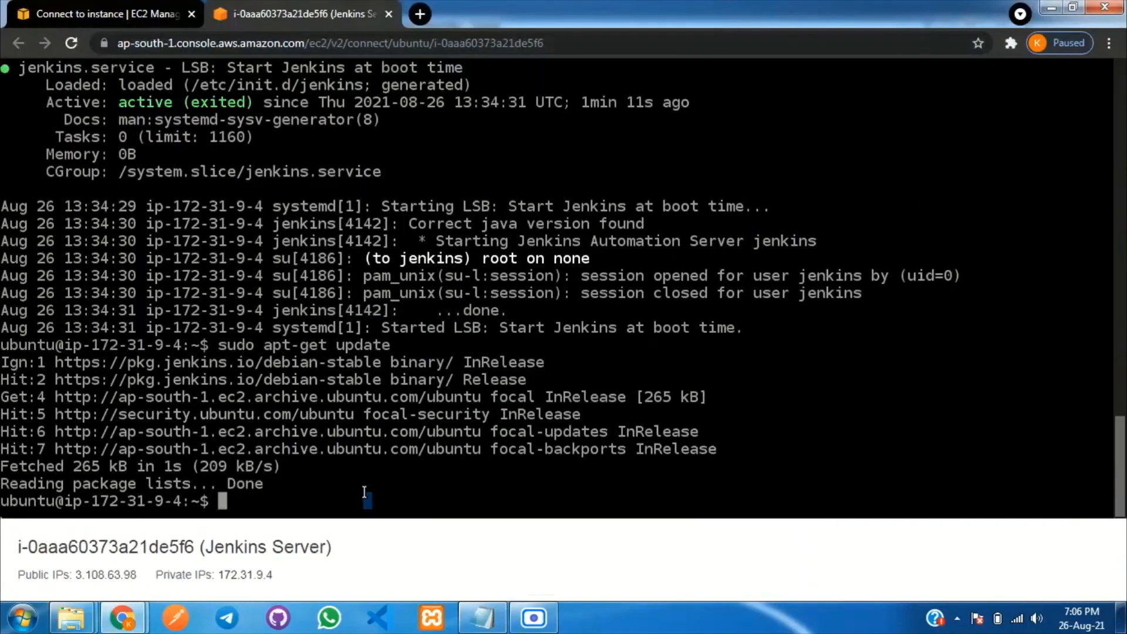
key("ctrl+v")
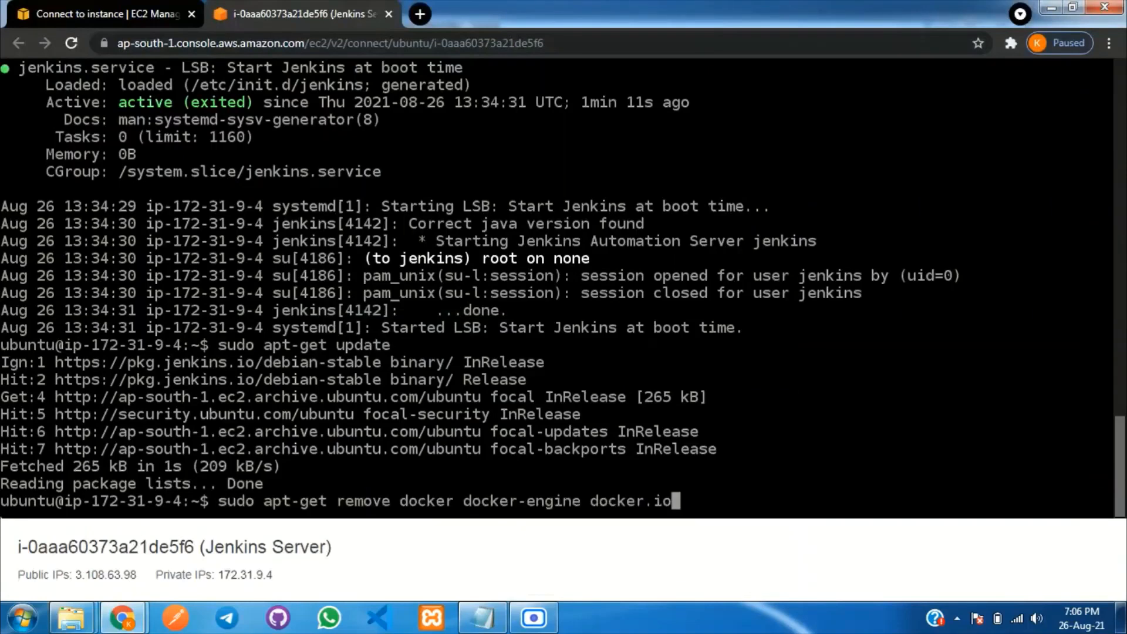
key("Return")
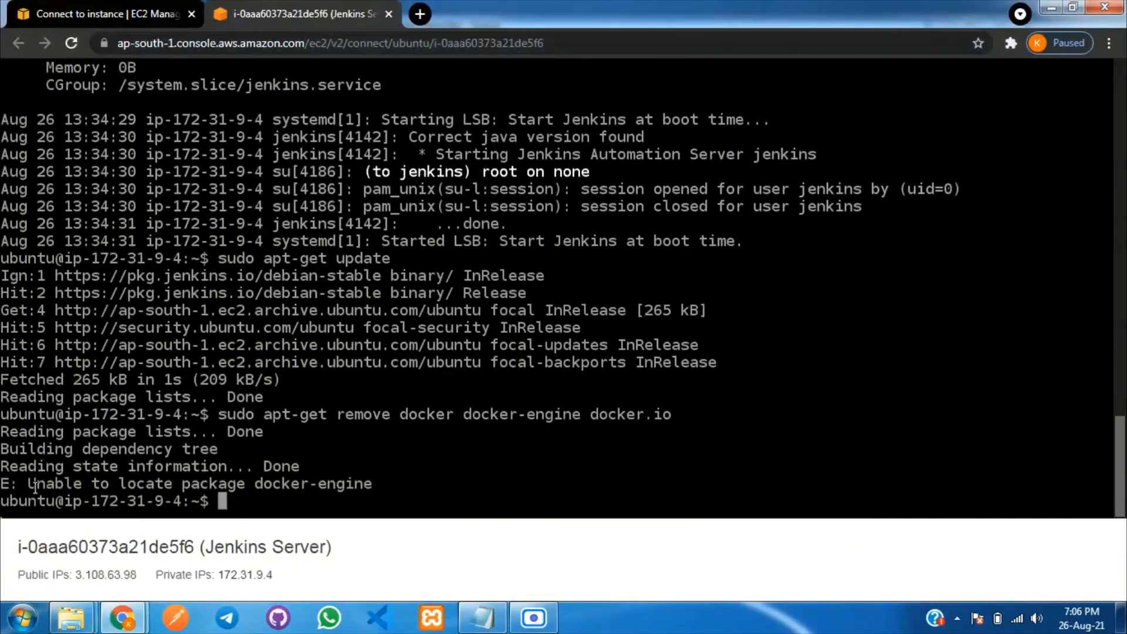
left_click_drag(31, 483, 350, 483)
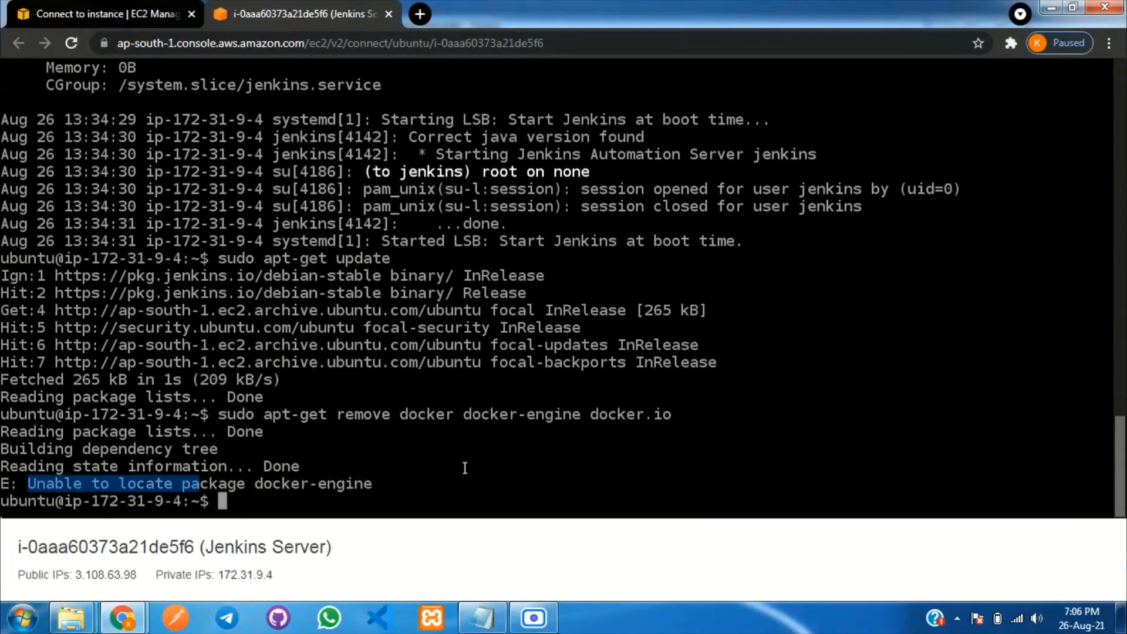
Install the docker.io package, confirming with y.
left_click(483, 618)
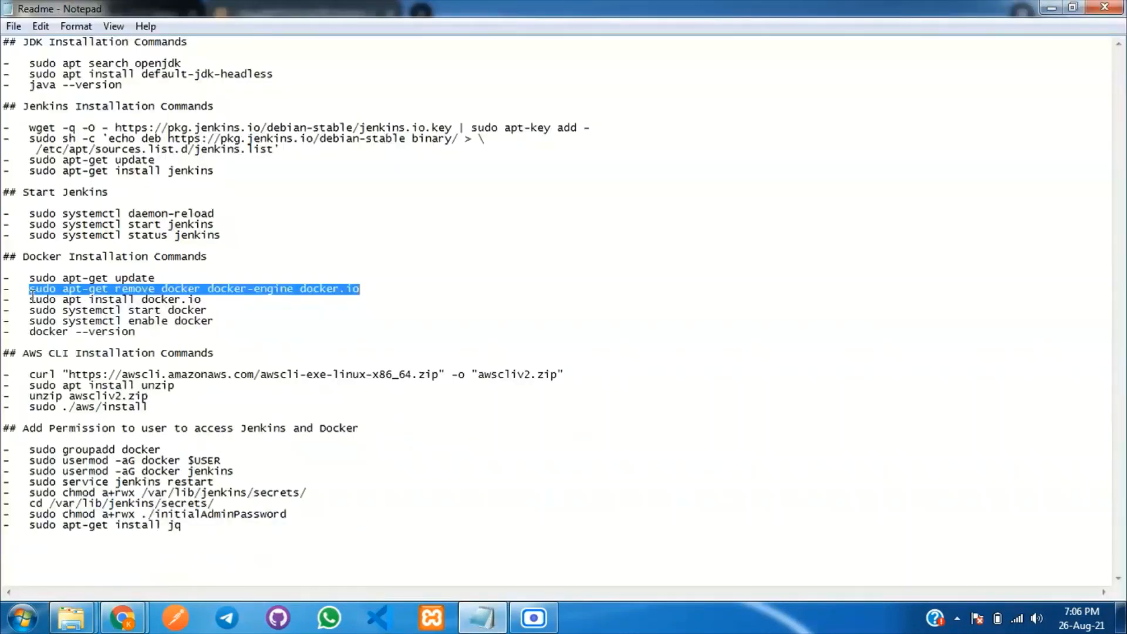
left_click_drag(32, 297, 220, 302)
left_click(479, 617)
key("ctrl+v")
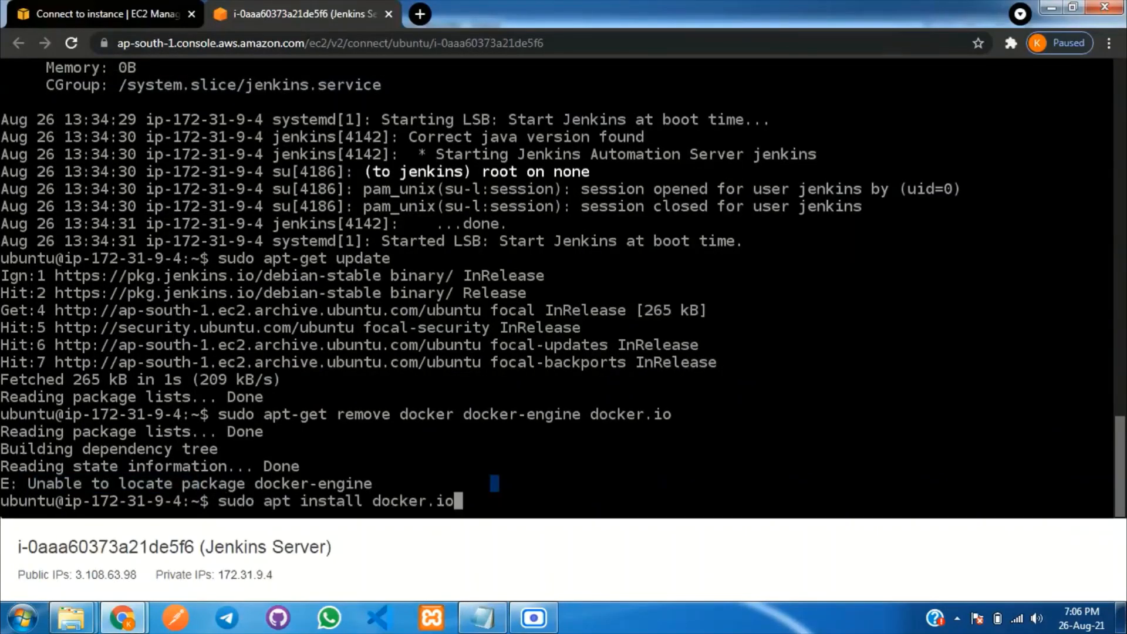
key("Return")
type("y")
key("Return")
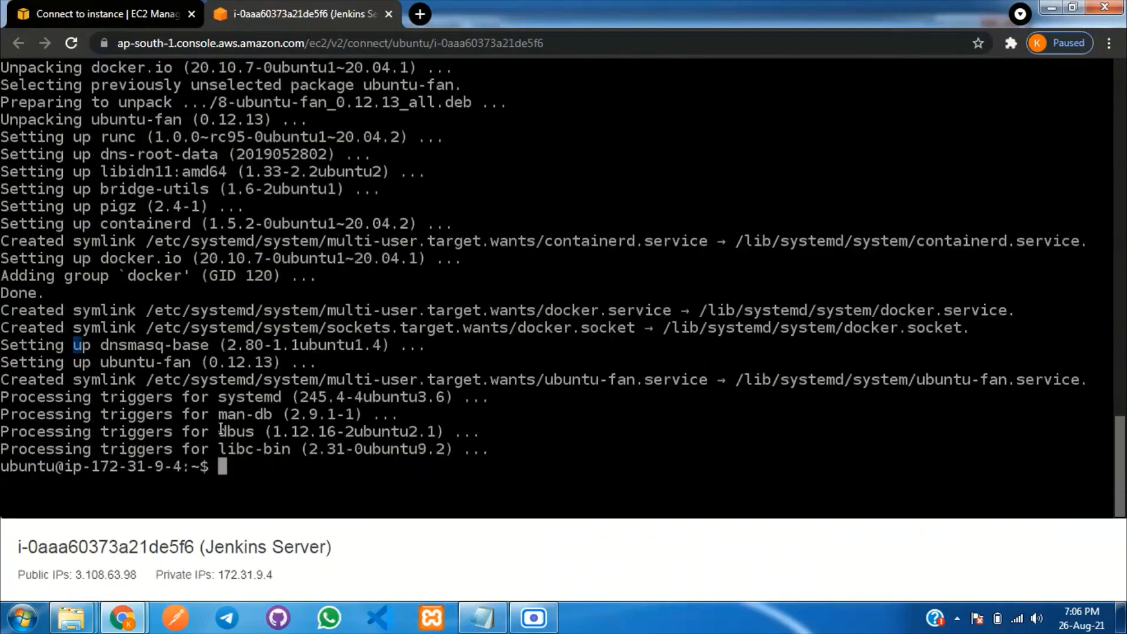
Start the Docker service and enable it at boot with systemctl.
left_click(482, 616)
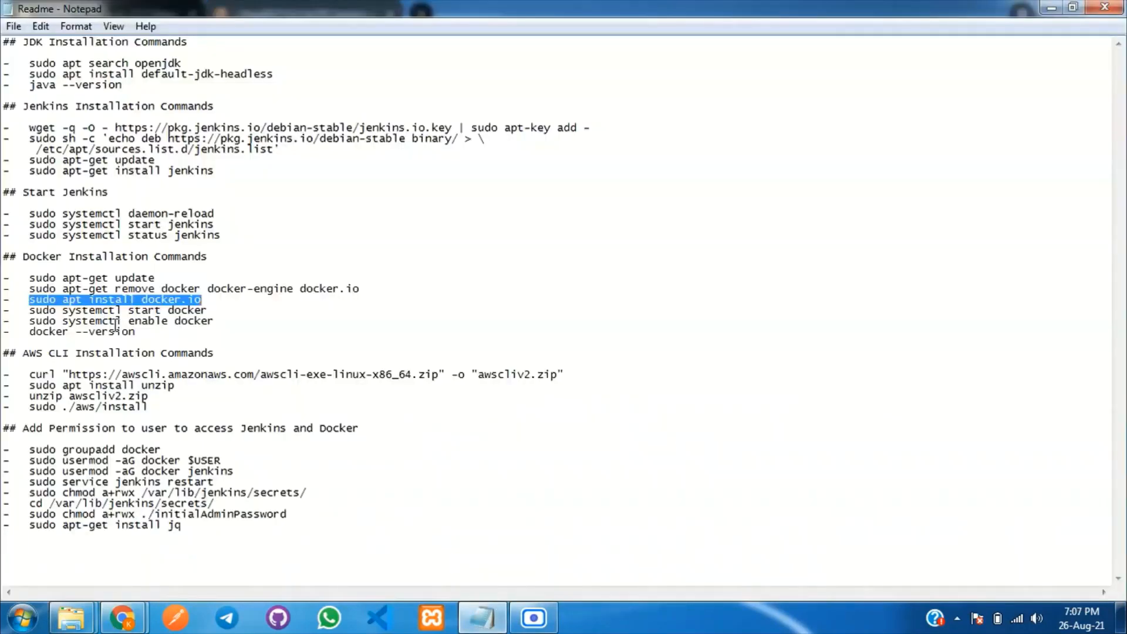
left_click_drag(30, 308, 214, 310)
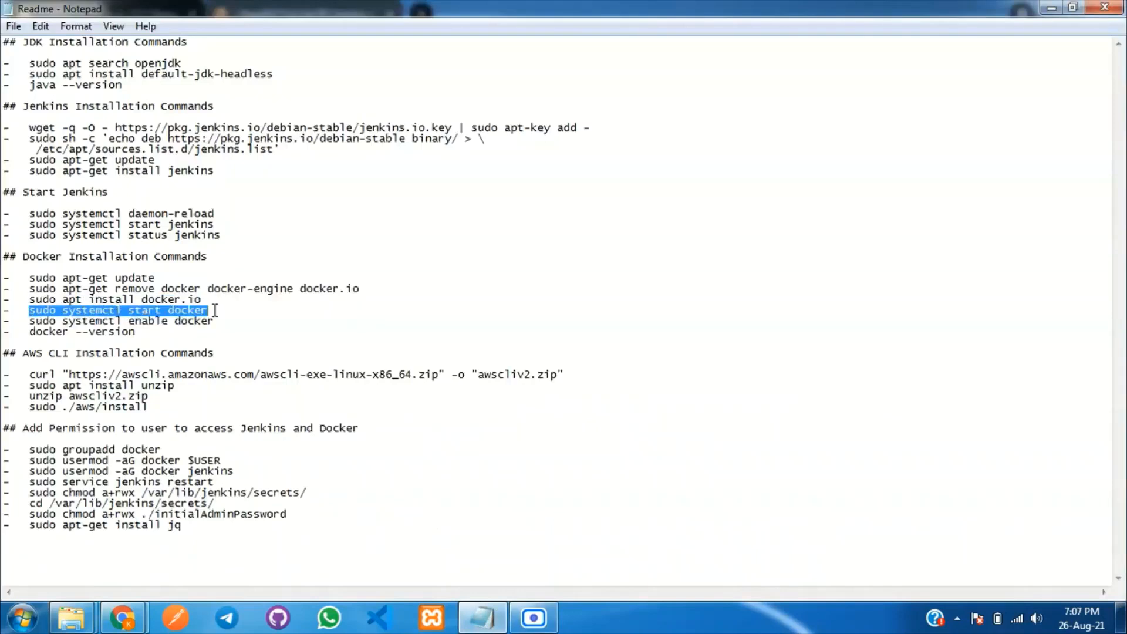
key("ctrl+c")
left_click(482, 616)
key("ctrl+v")
key("Return")
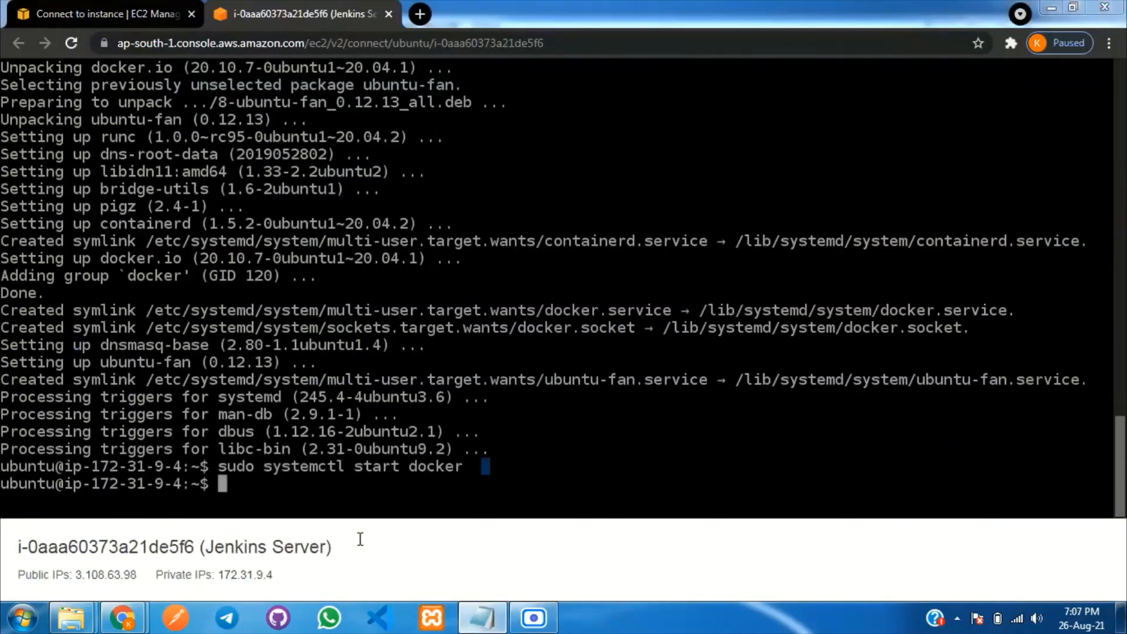
left_click(483, 617)
left_click_drag(30, 322, 215, 322)
key("ctrl+c")
left_click(482, 616)
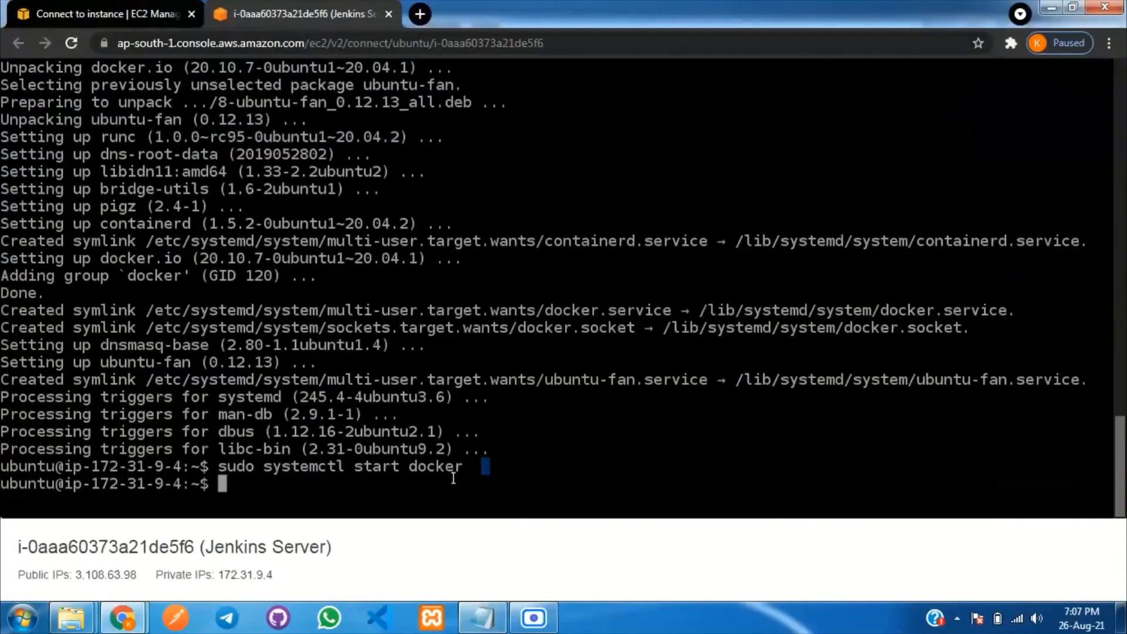
key("ctrl+v")
key("Return")
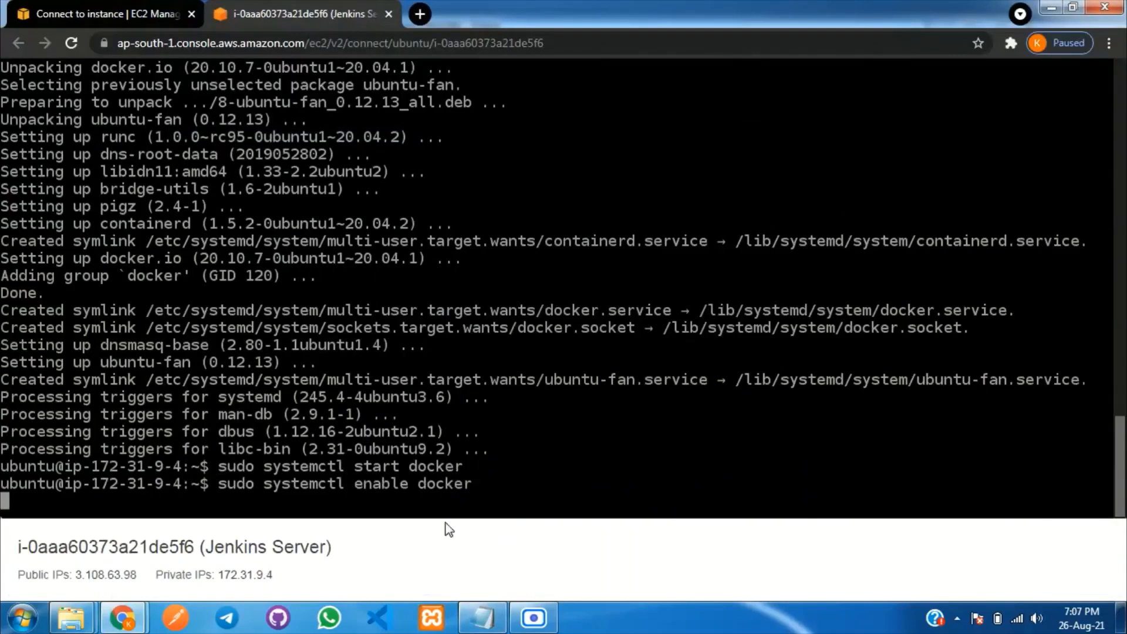
Run 'docker --version' to confirm Docker 20.10.7.
left_click(482, 617)
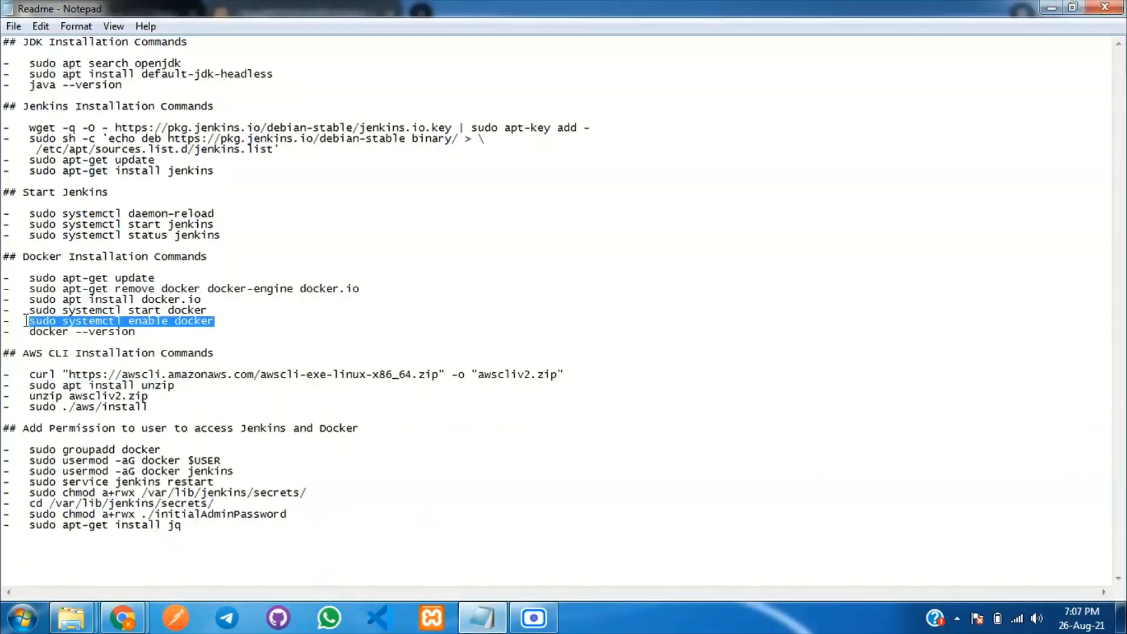
left_click_drag(26, 335, 156, 334)
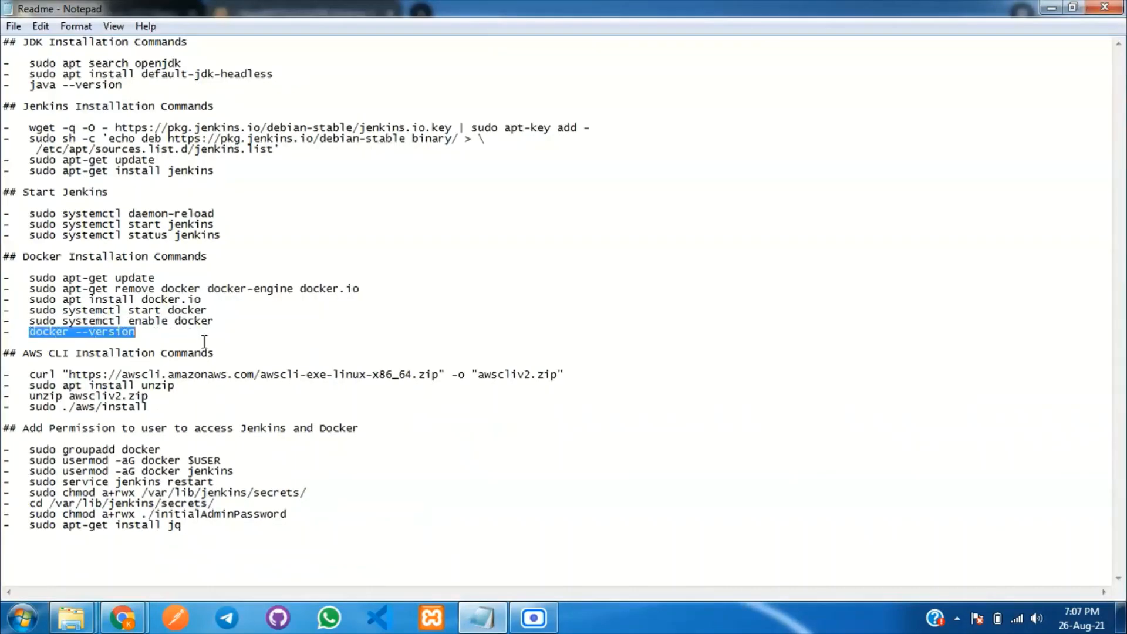
left_click(483, 618)
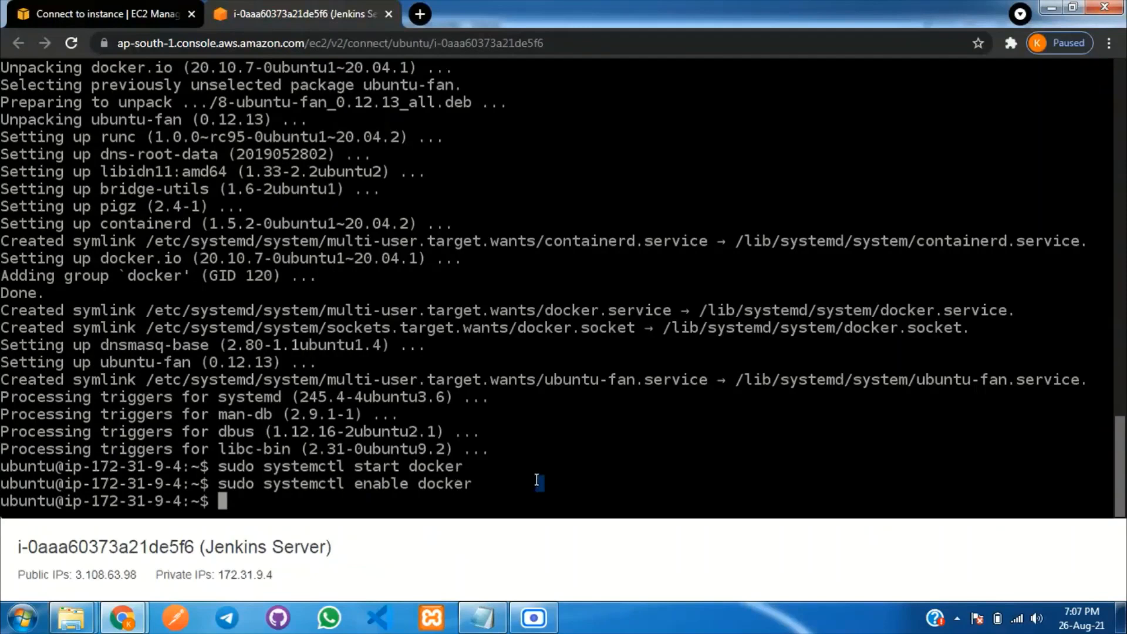
key("ctrl+v")
key("Return")
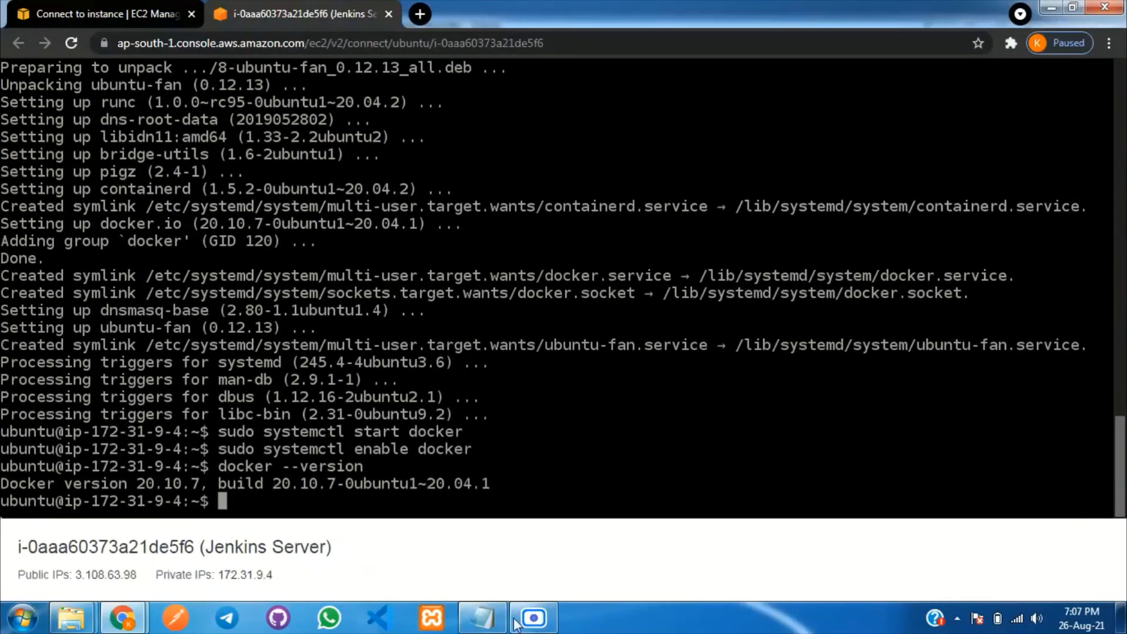
left_click(481, 617)
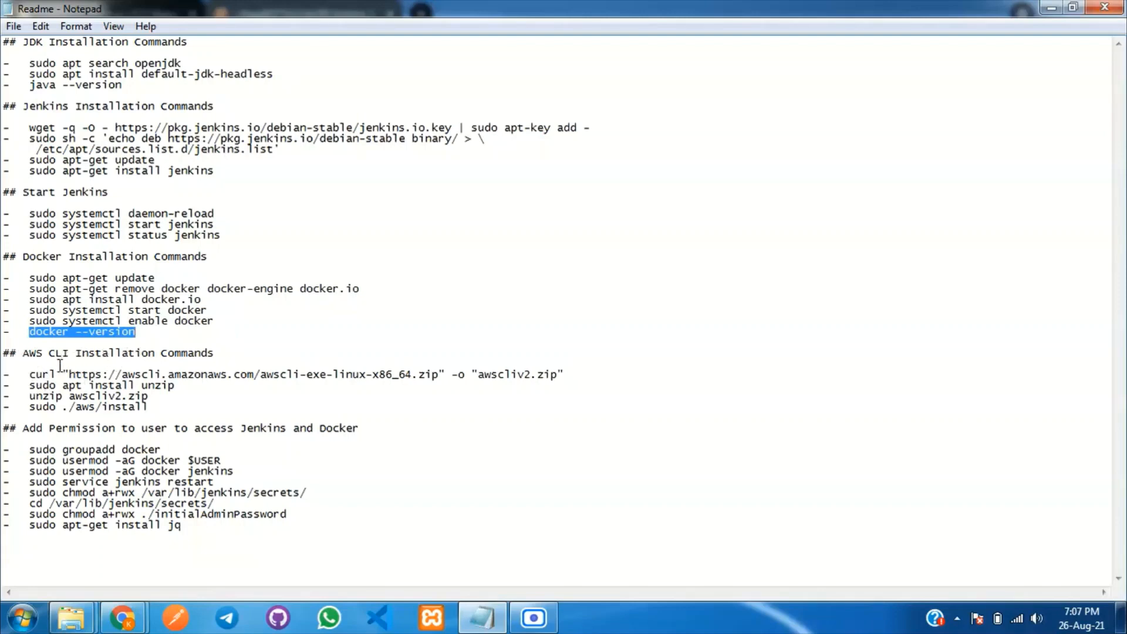
Download the AWS CLI v2 archive on the server with the curl command from the notes.
left_click_drag(33, 374, 575, 377)
key("alt+Tab")
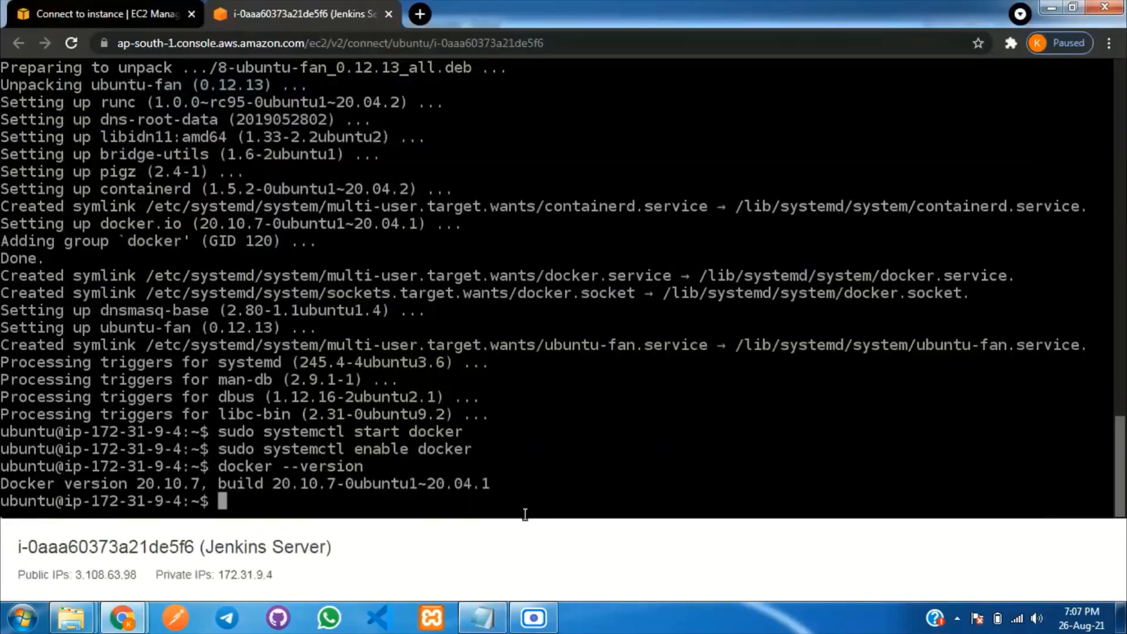
key("ctrl+v")
key("Return")
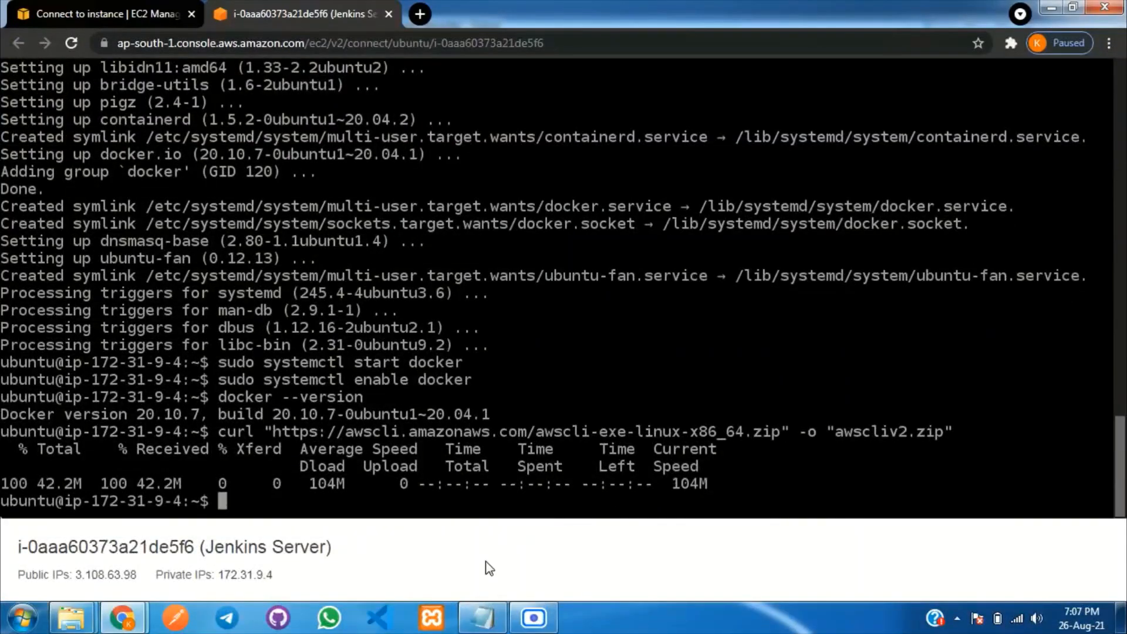
Install unzip on the server with sudo apt install unzip.
left_click(481, 617)
left_click_drag(31, 385, 190, 390)
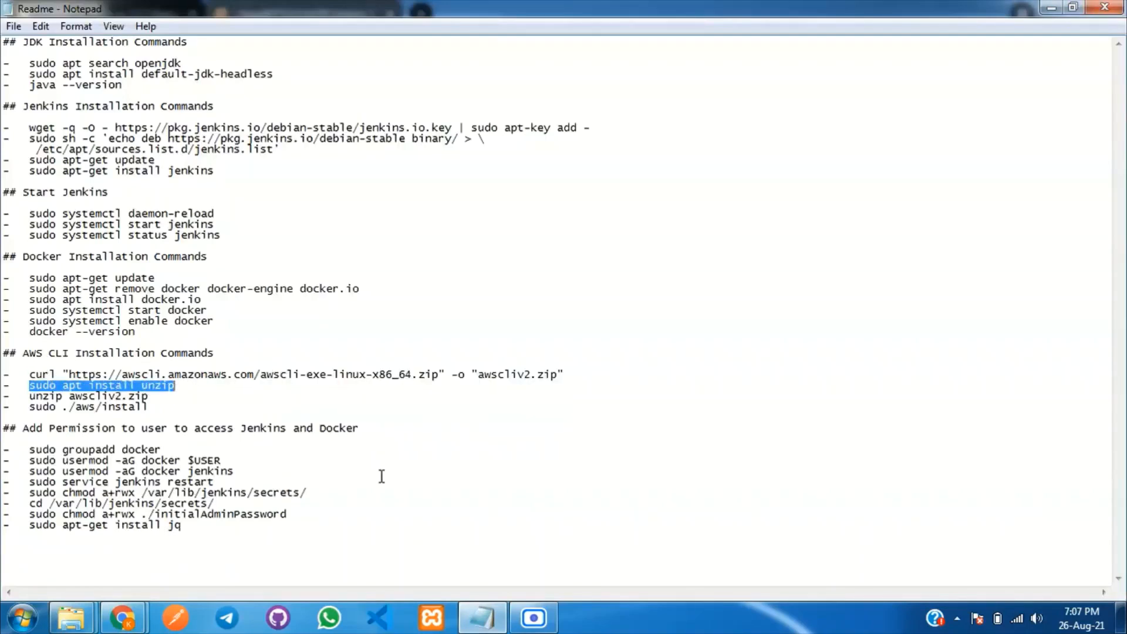
left_click(487, 619)
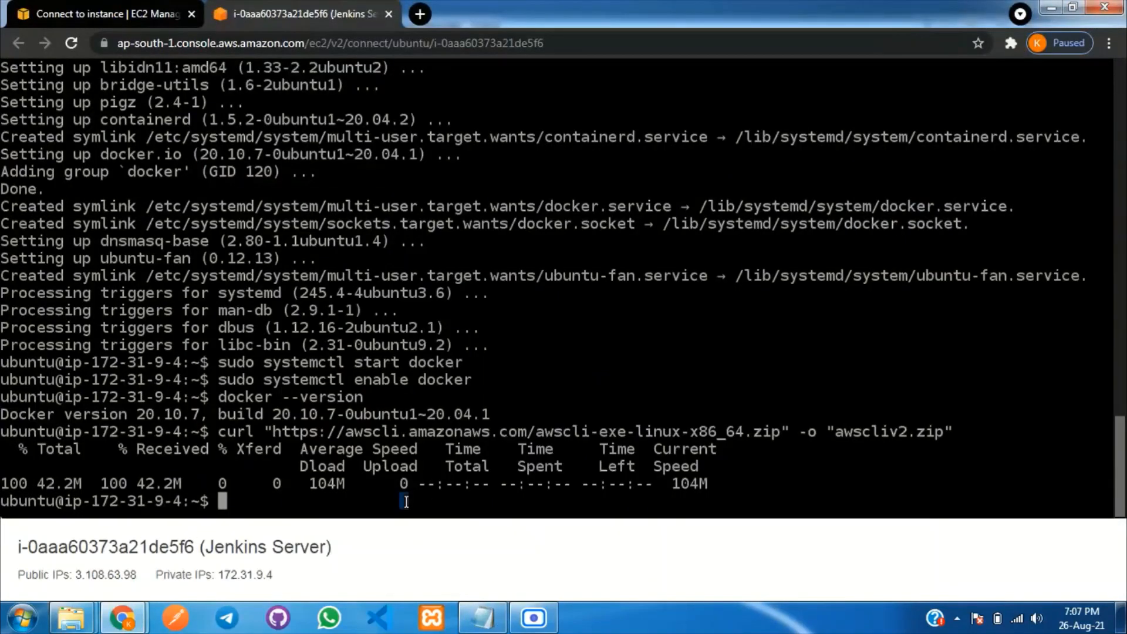
key("ctrl+v")
key("Return")
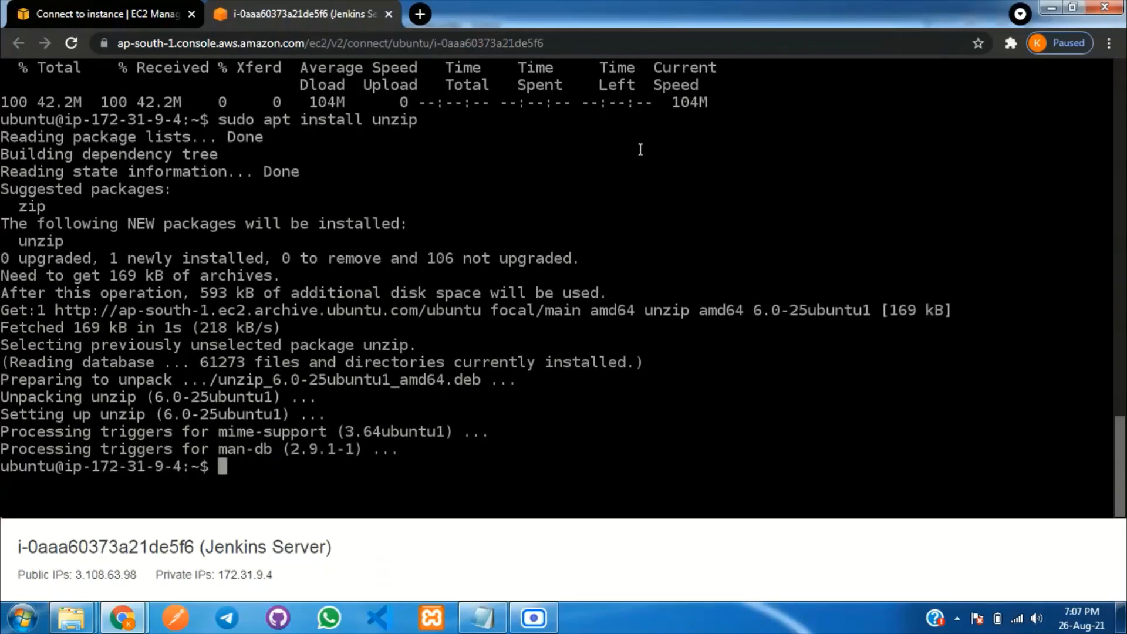
left_click_drag(221, 121, 418, 125)
Extract awscliv2.zip with unzip, then copy the AWS CLI install command.
left_click(482, 617)
left_click_drag(29, 397, 157, 398)
left_click(481, 618)
key("ctrl+v")
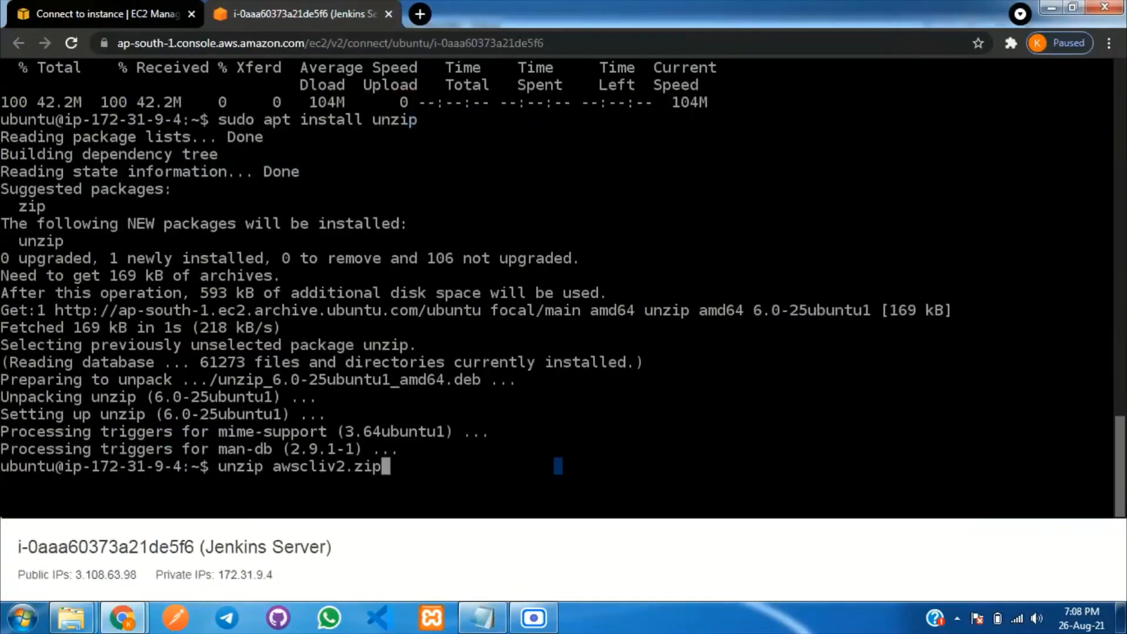
key("Return")
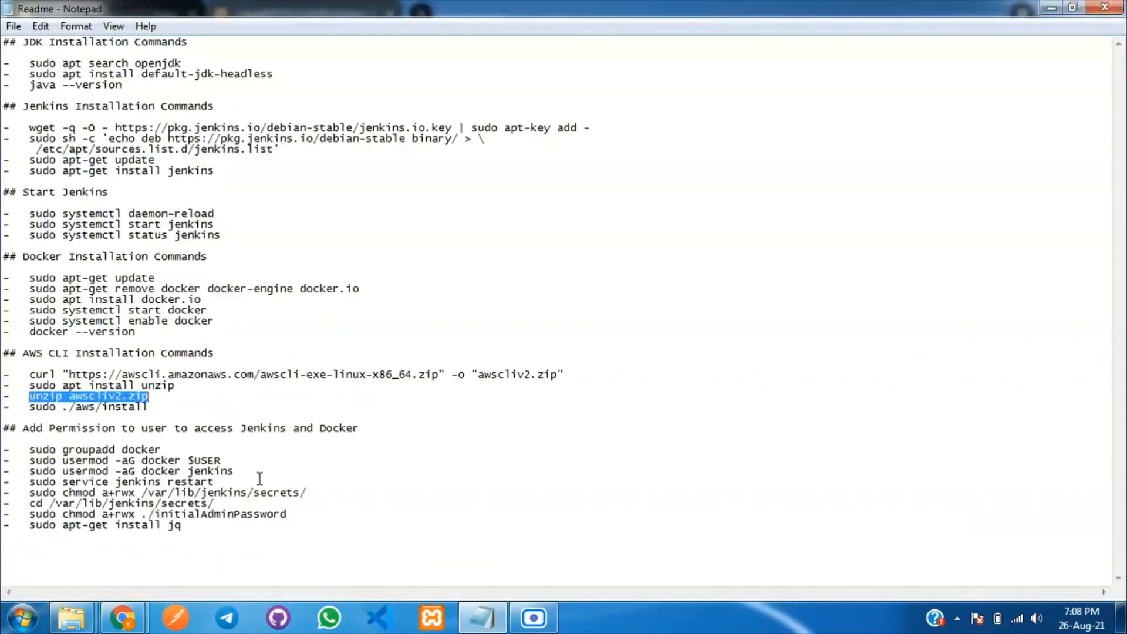
left_click(481, 618)
left_click_drag(31, 406, 148, 407)
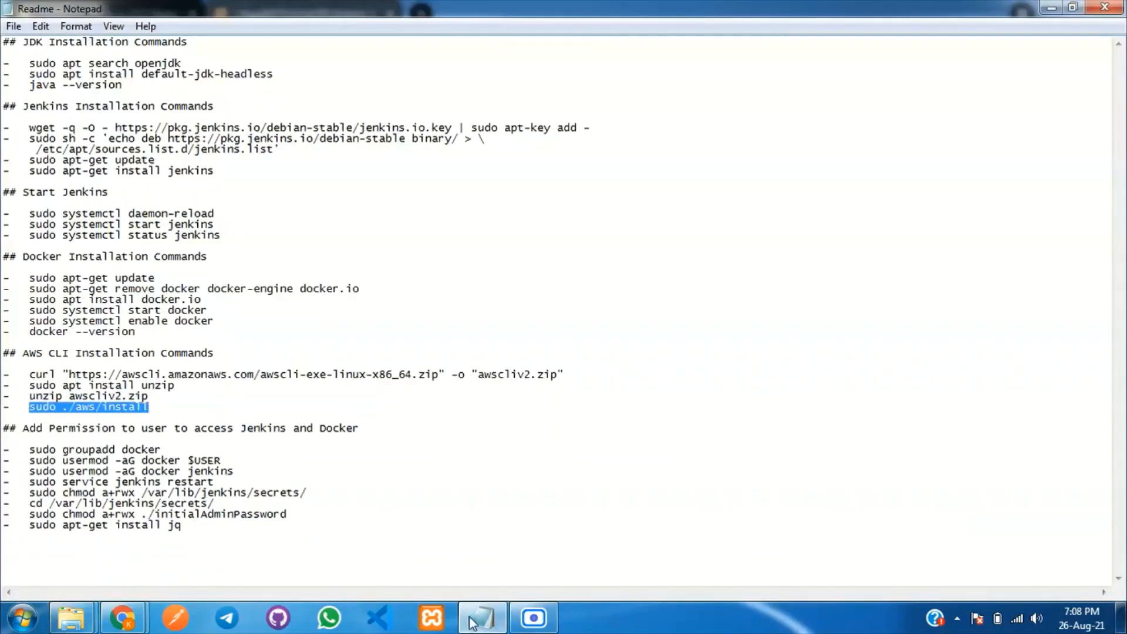
left_click(467, 608)
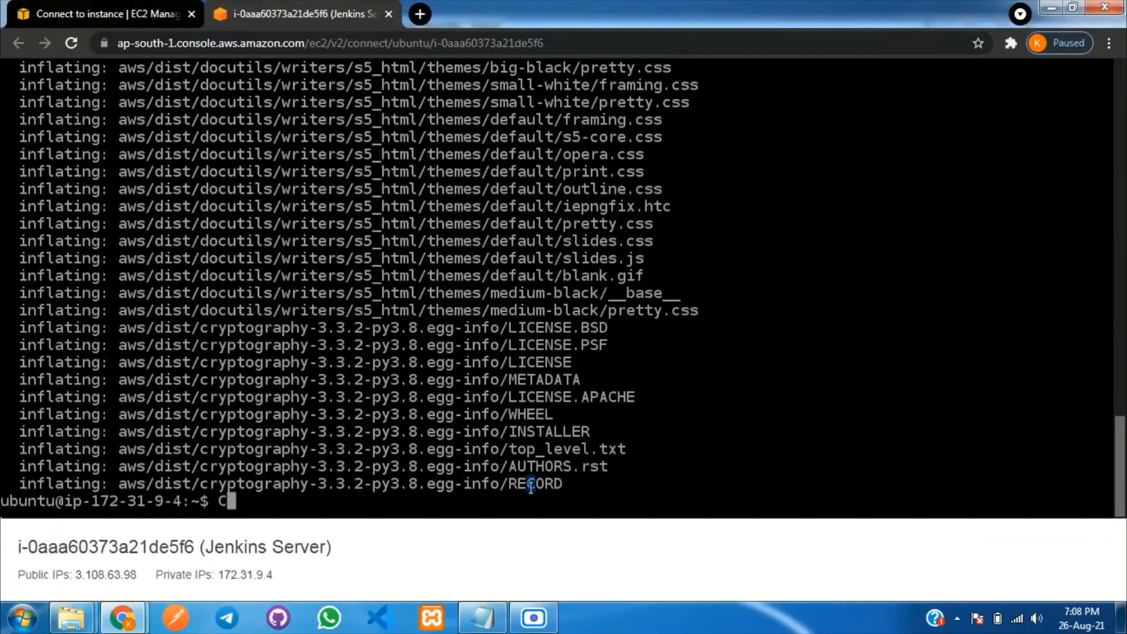
Run sudo ./aws/install to install the AWS CLI on the server.
key("BackSpace")
type("C")
left_click(482, 616)
left_click(480, 616)
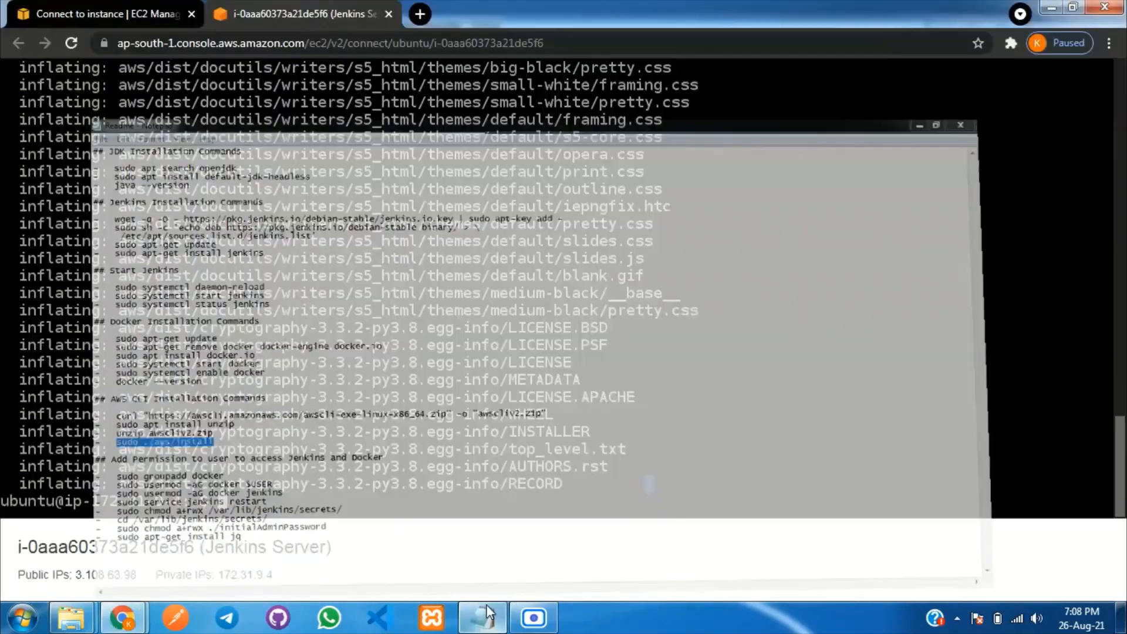
key("ctrl+v")
key("Return")
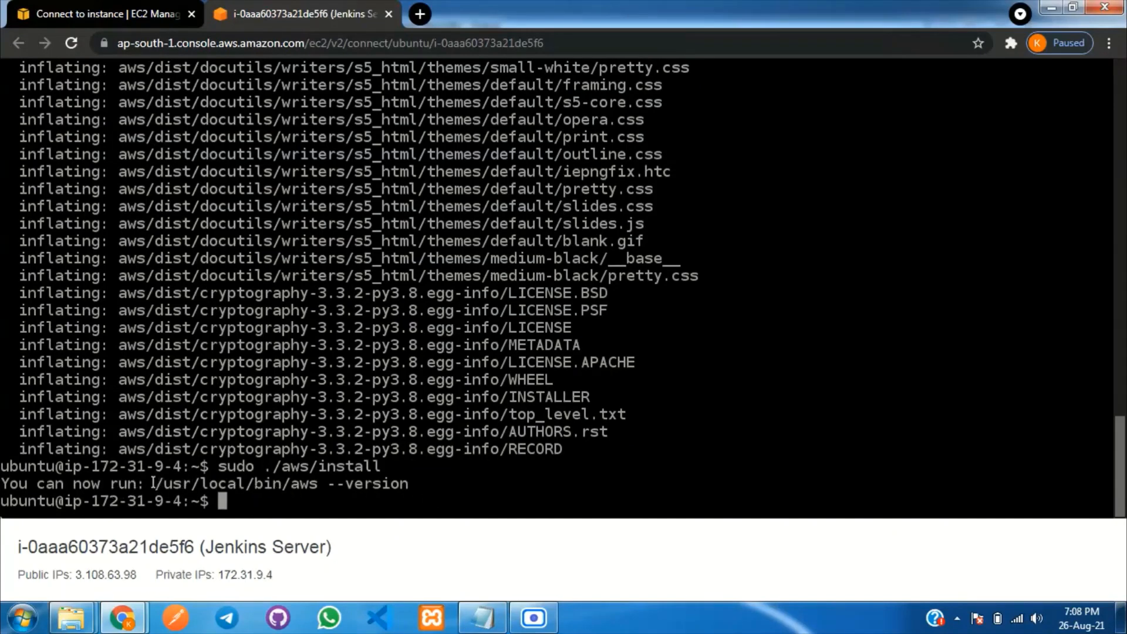
left_click_drag(151, 483, 302, 488)
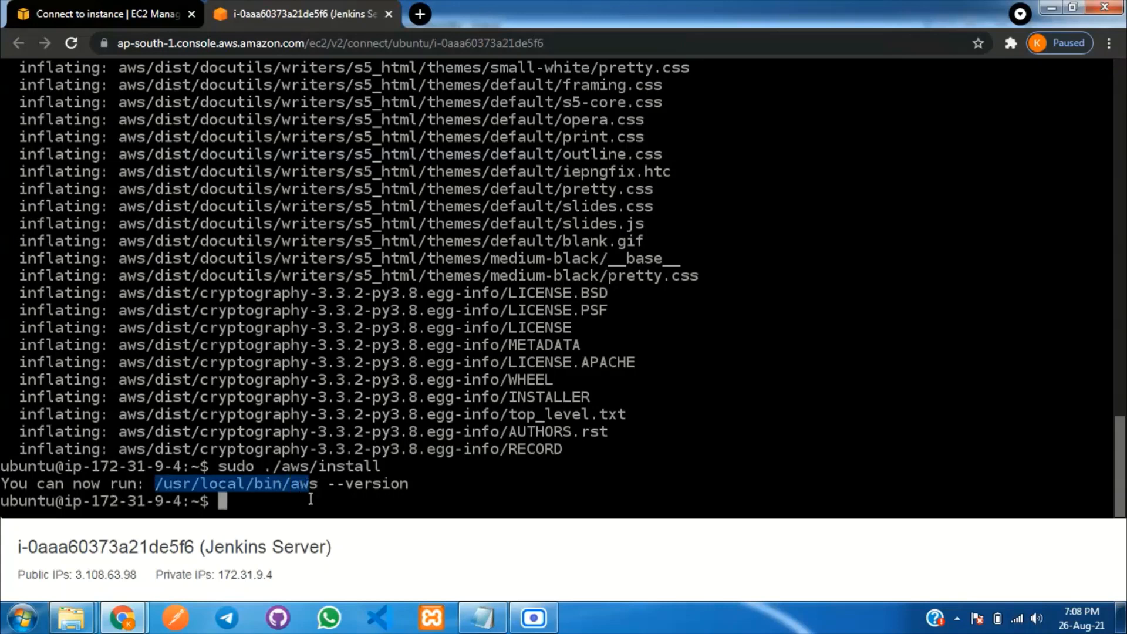
left_click(312, 500)
Run aws --version, confirming aws-cli/2.2.32 Python/3.8.8.
type("aws")
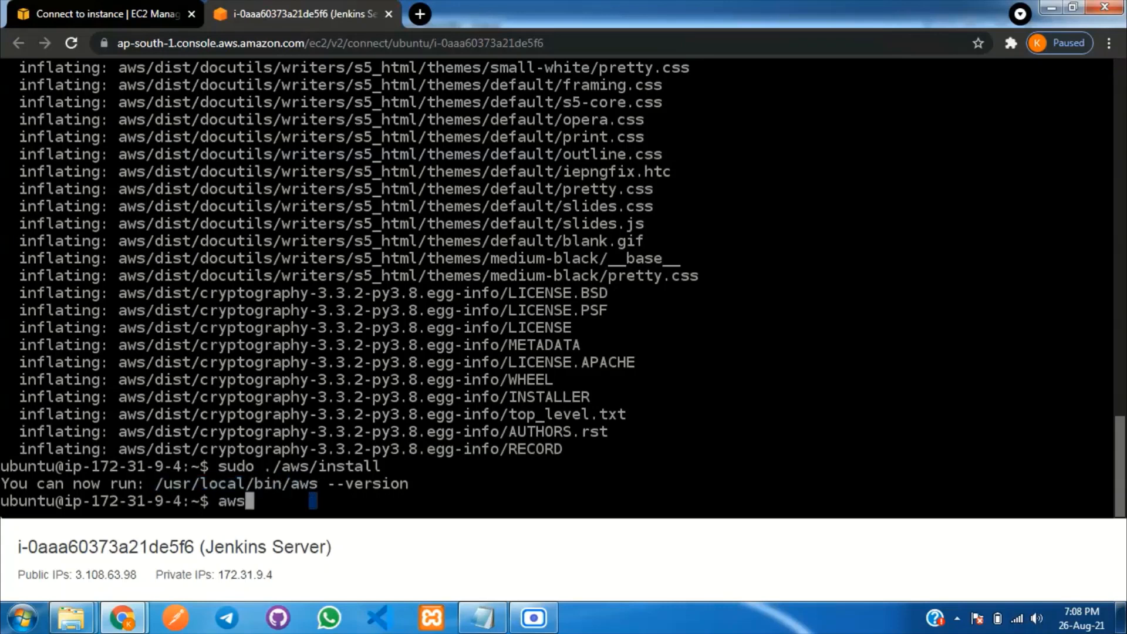
type(" --version")
key("Return")
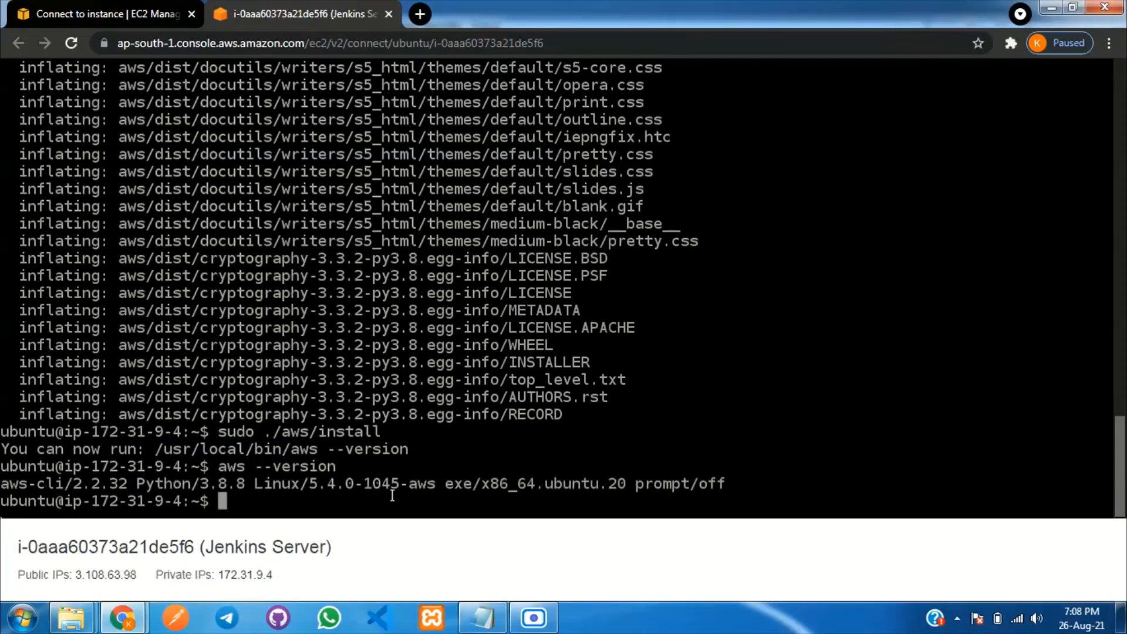
left_click_drag(744, 484, 281, 481)
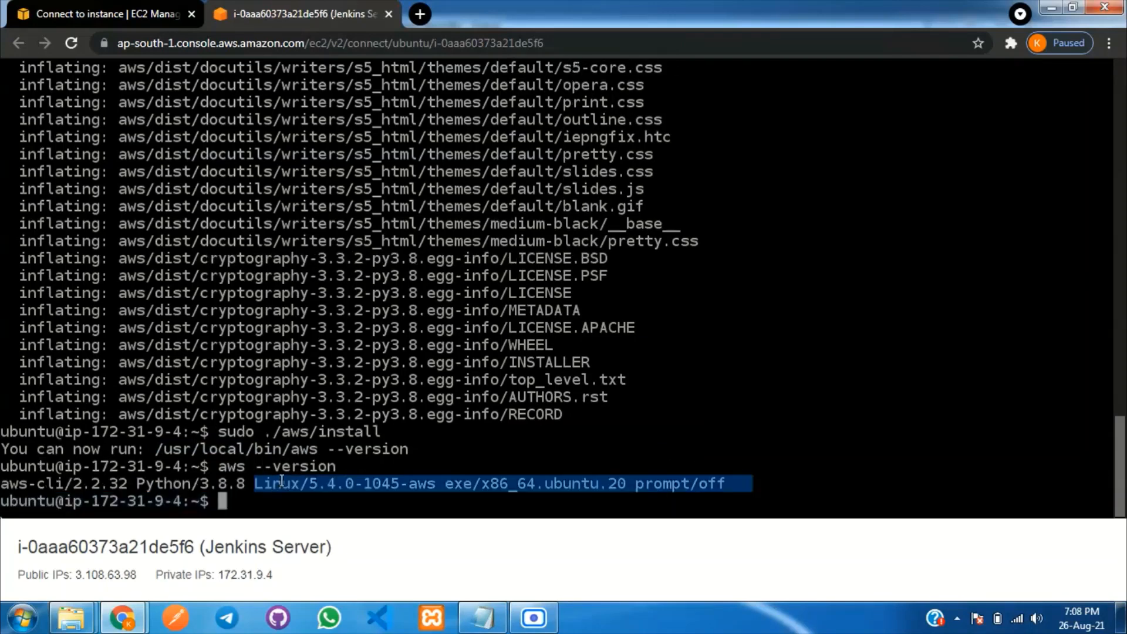
left_click(367, 467)
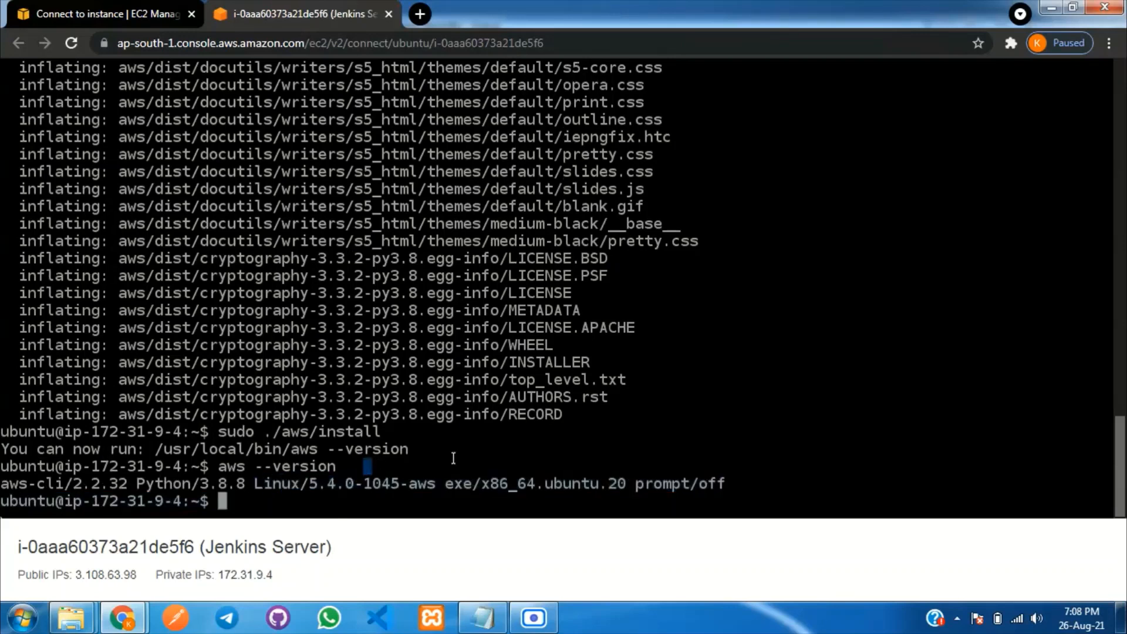
Create the docker group on the server with groupadd docker.
left_click(482, 618)
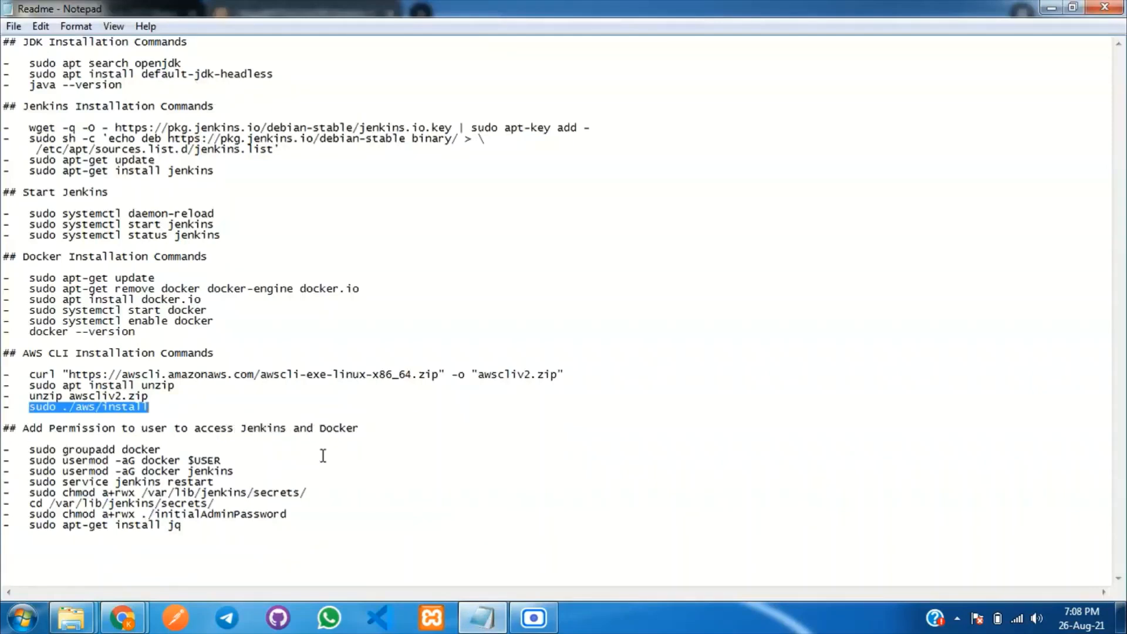
left_click(342, 431)
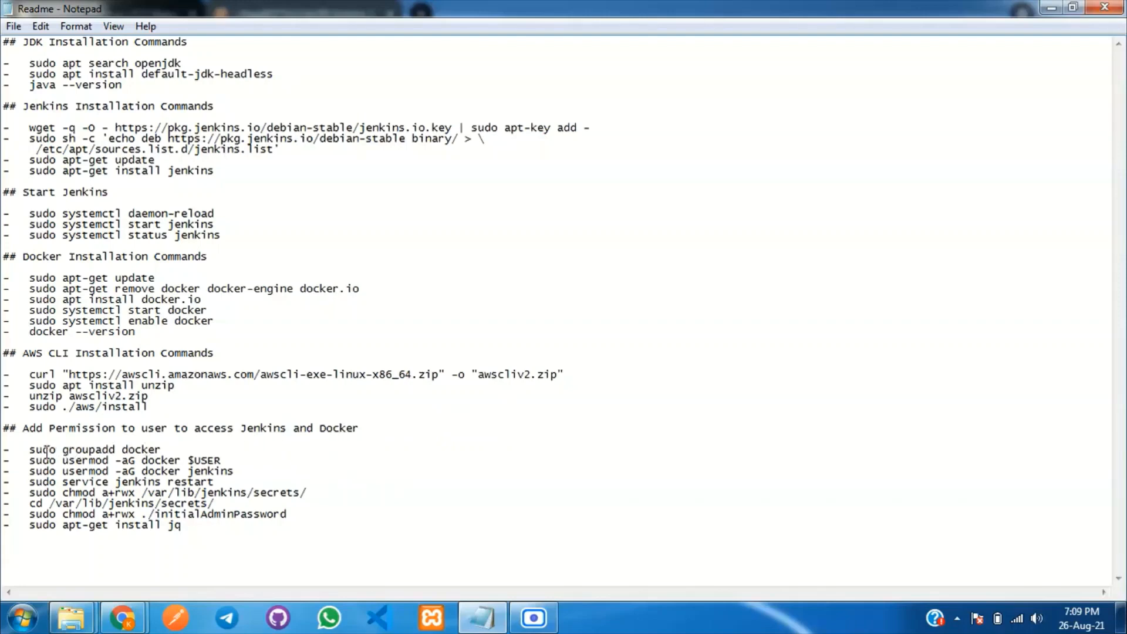
left_click_drag(31, 454, 160, 454)
key("ctrl+c")
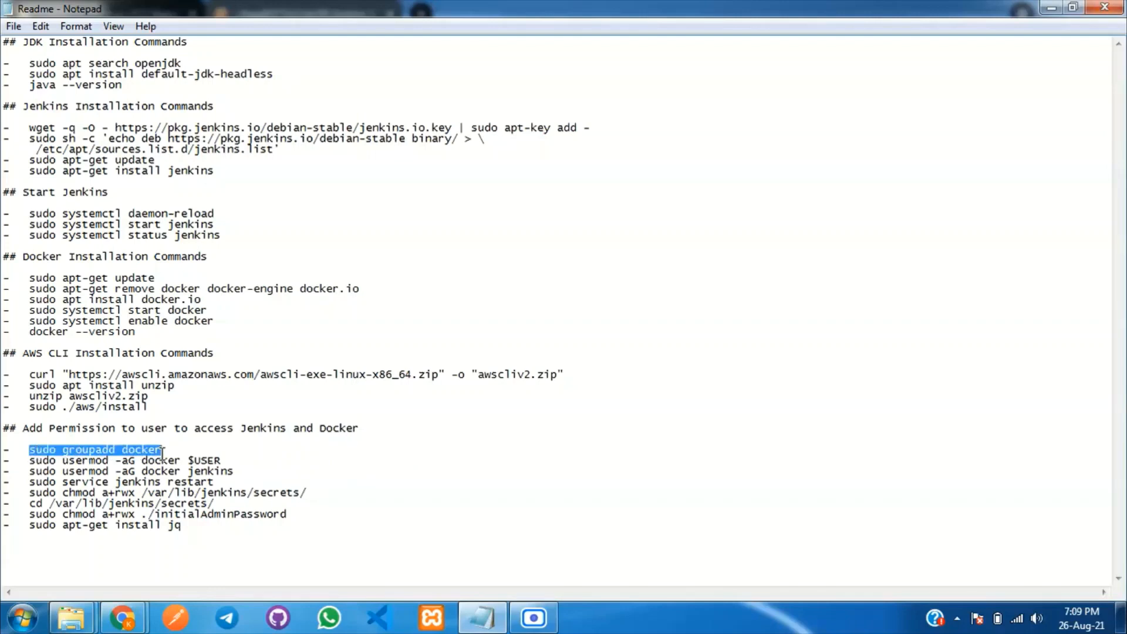
left_click(472, 618)
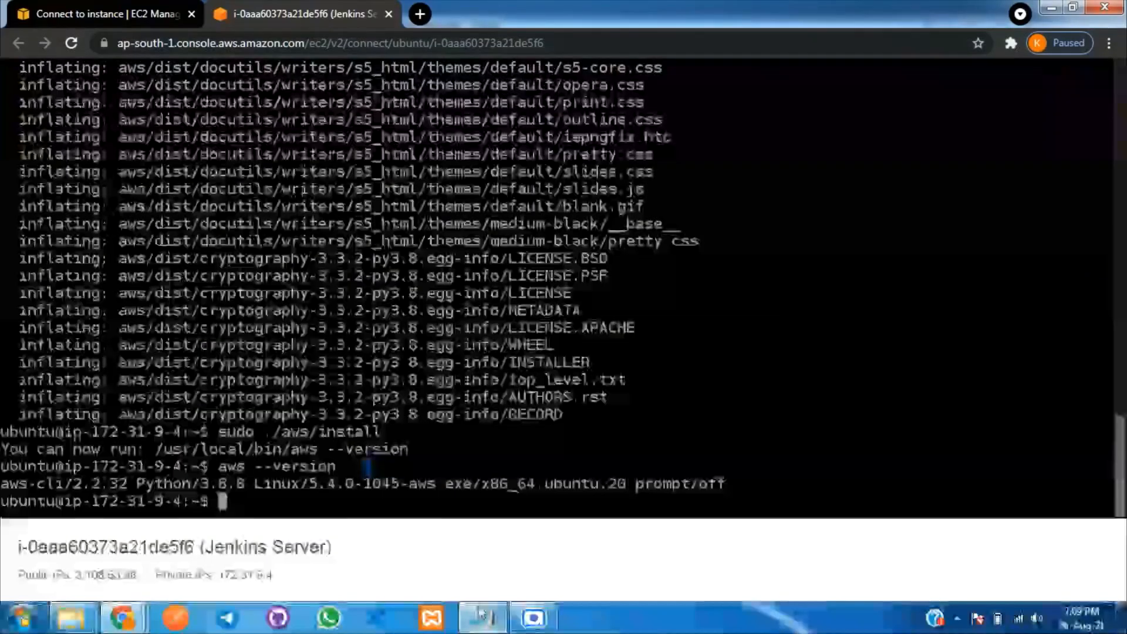
left_click(601, 450)
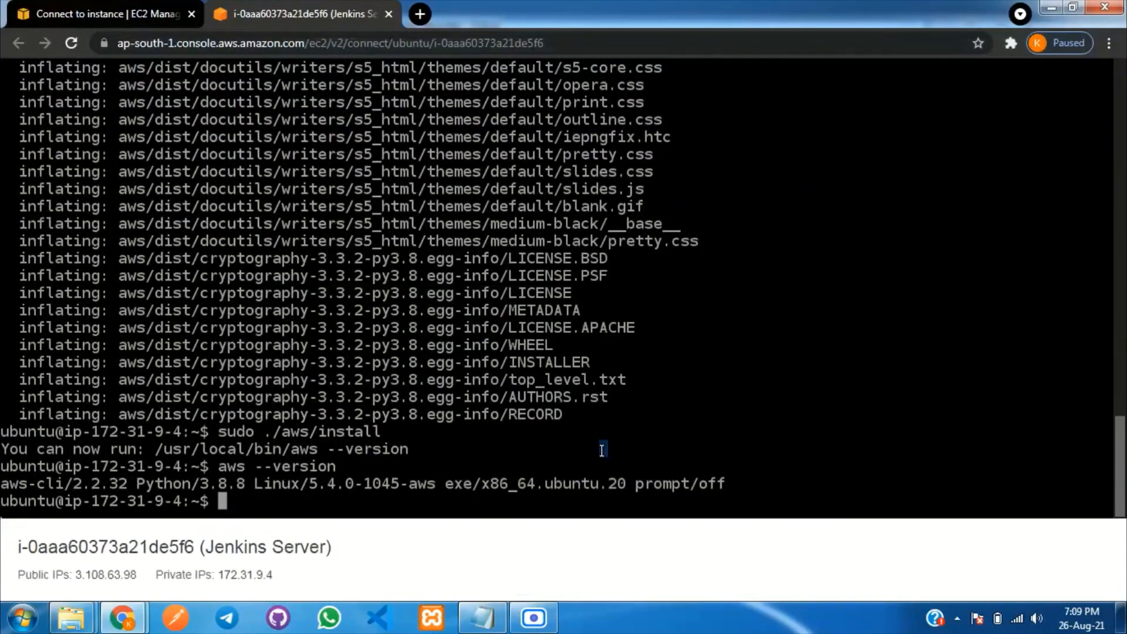
key("ctrl+v")
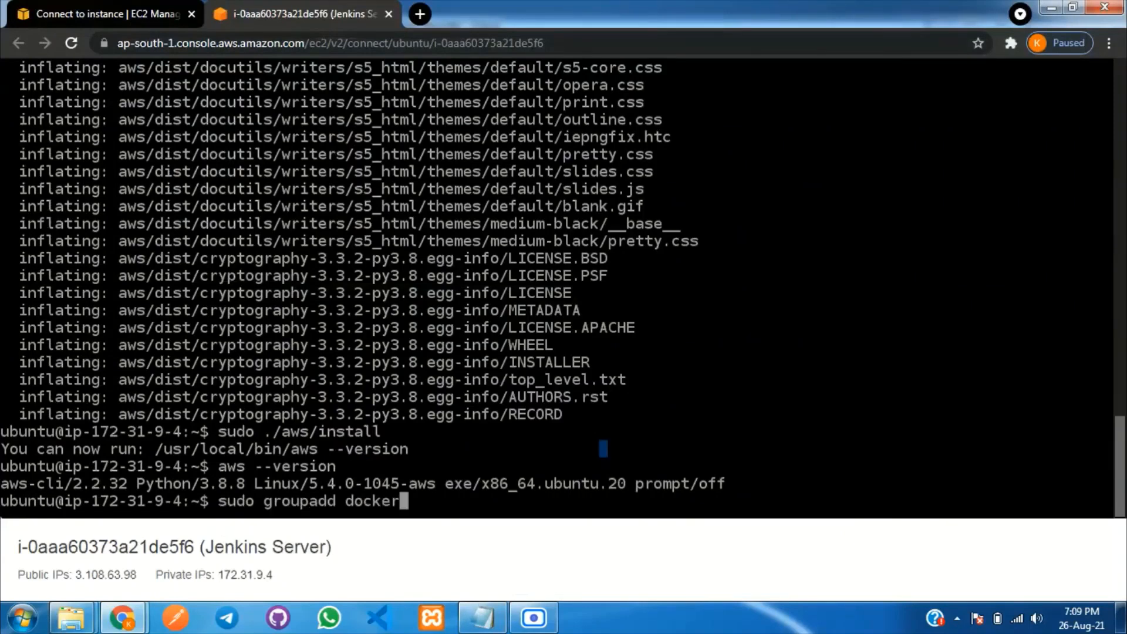
key("Return")
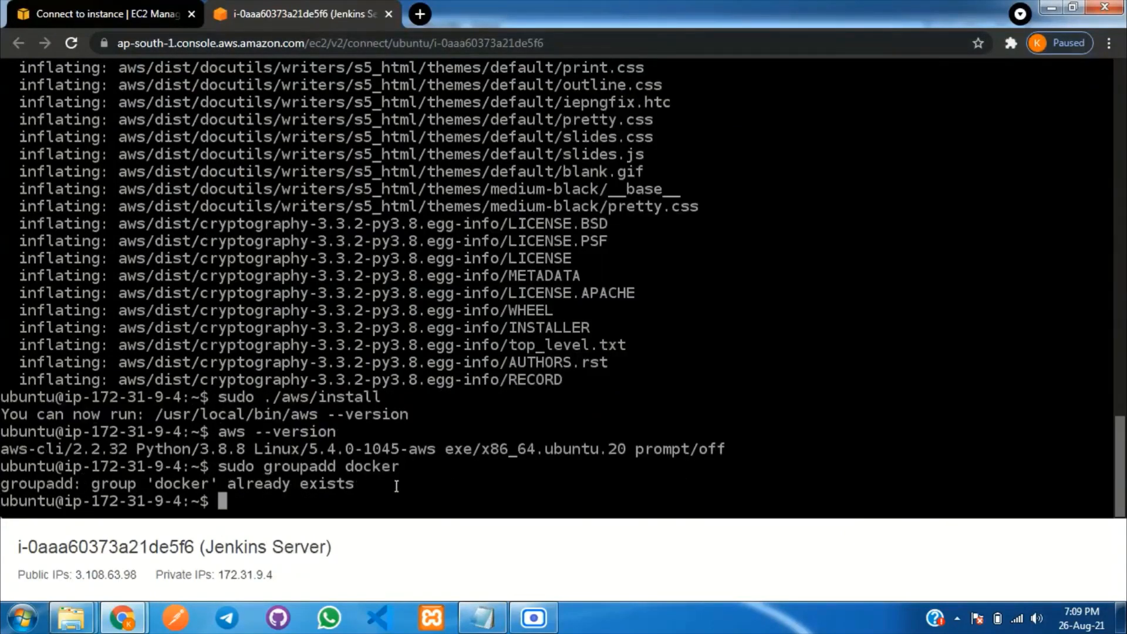
Add the current ubuntu user and the jenkins user to the docker group with usermod -aG docker.
left_click(480, 616)
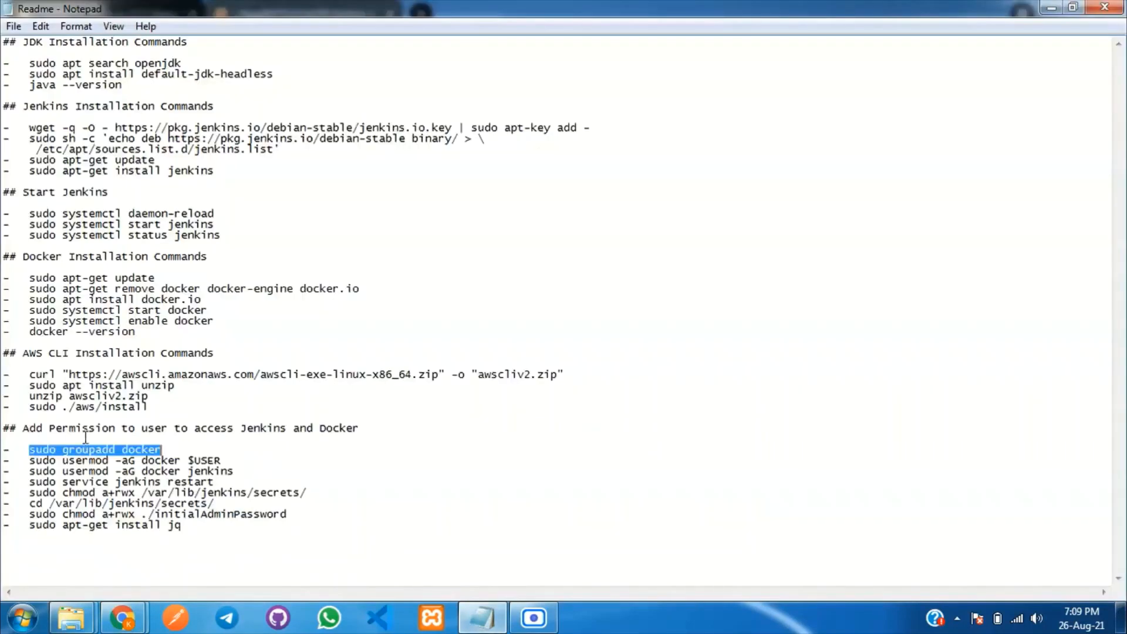
left_click_drag(29, 460, 247, 464)
key("ctrl+c")
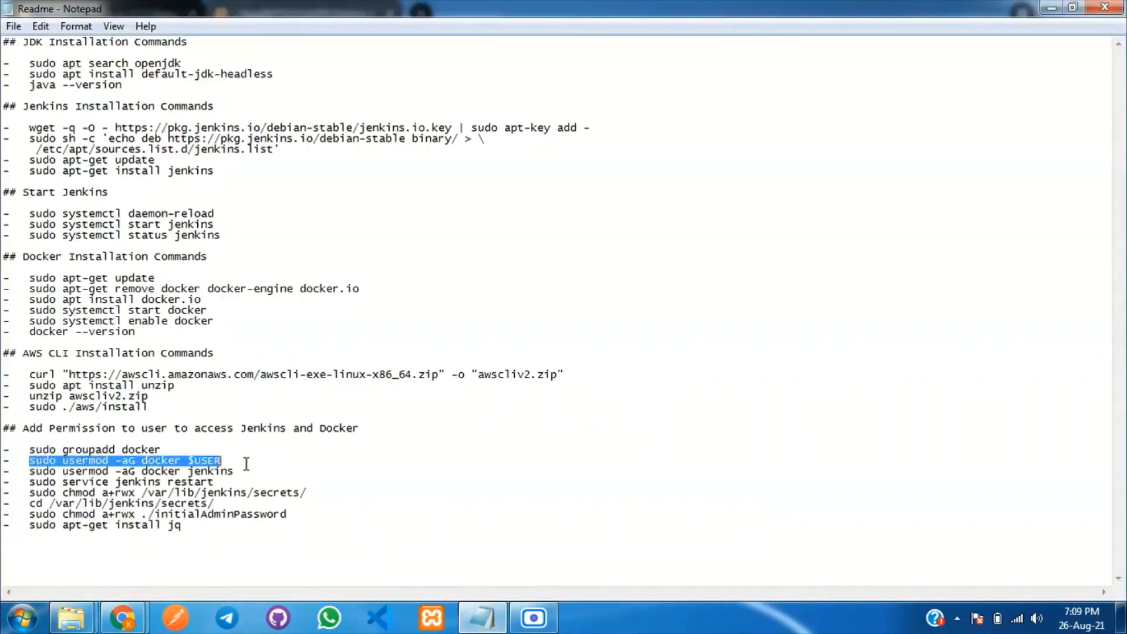
left_click(485, 615)
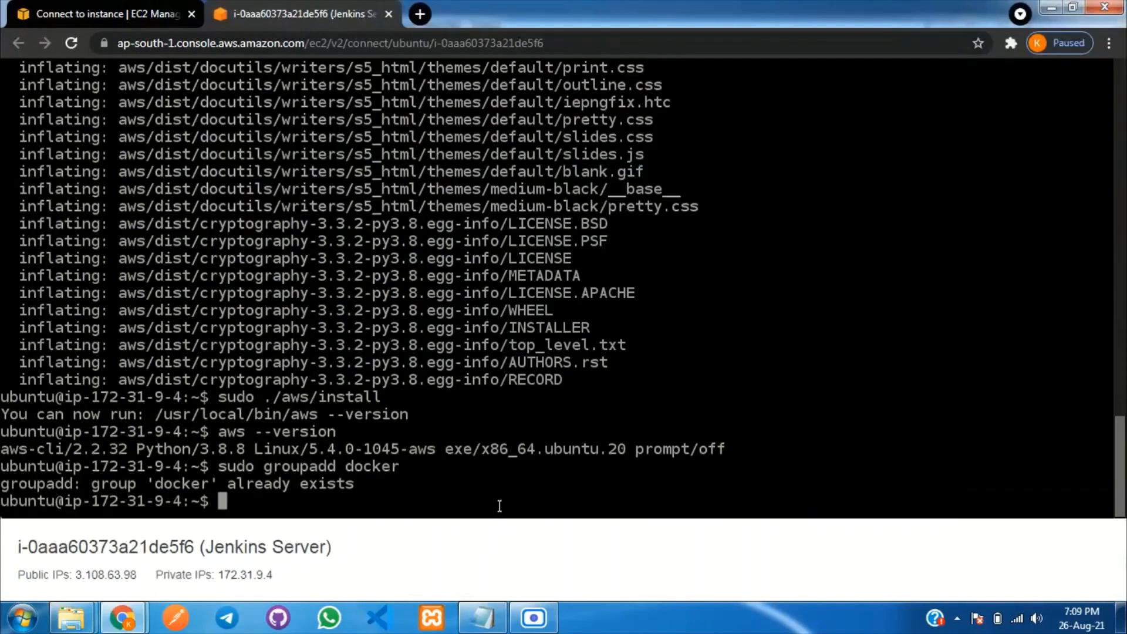
key("ctrl+v")
key("Return")
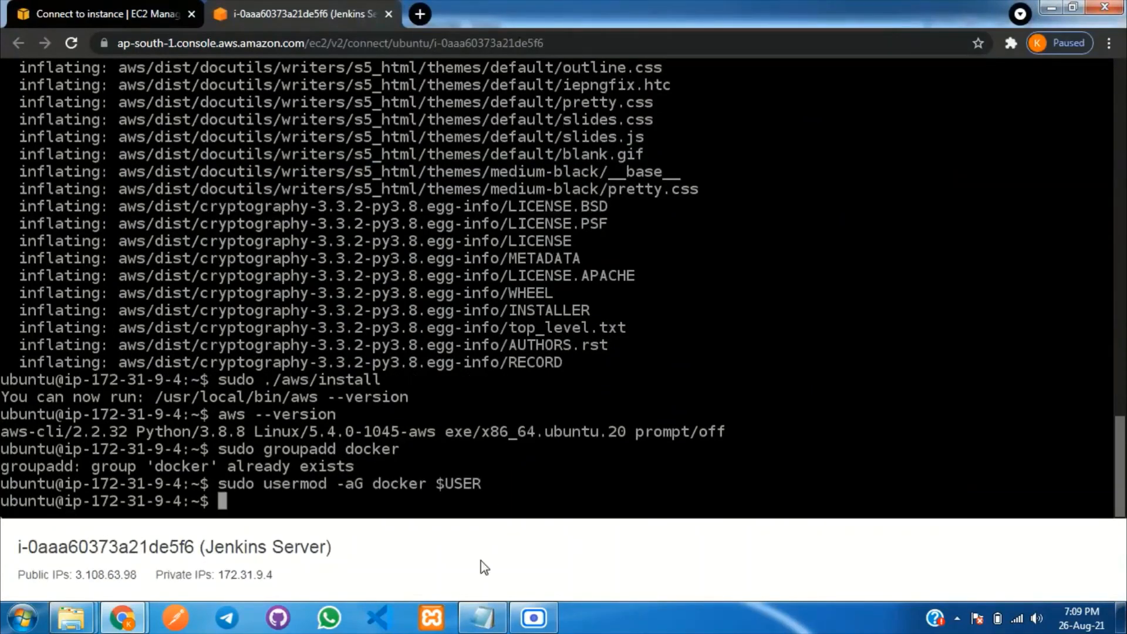
left_click(469, 605)
left_click_drag(29, 471, 245, 473)
key("ctrl+c")
left_click(464, 617)
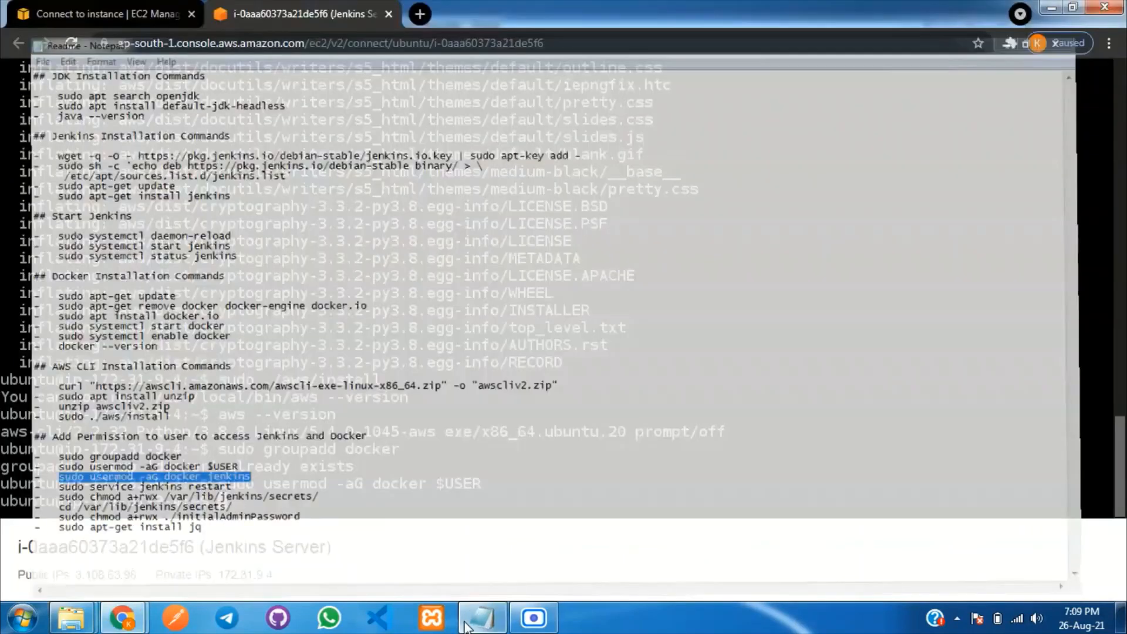
key("ctrl+v")
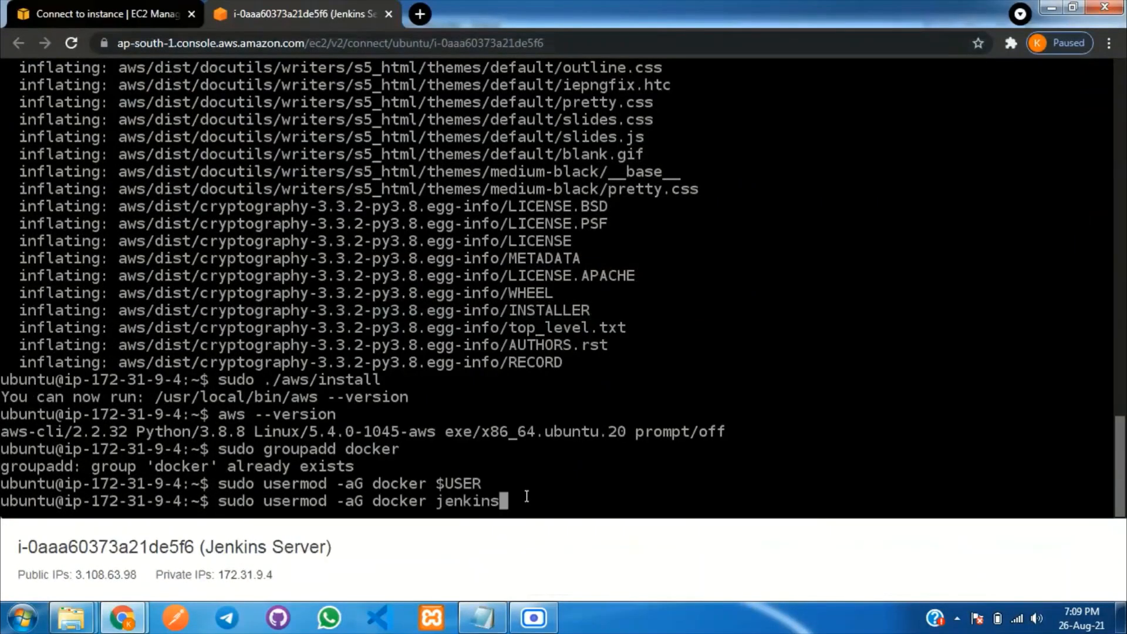
key("Return")
Restart Jenkins with service jenkins restart.
left_click(482, 618)
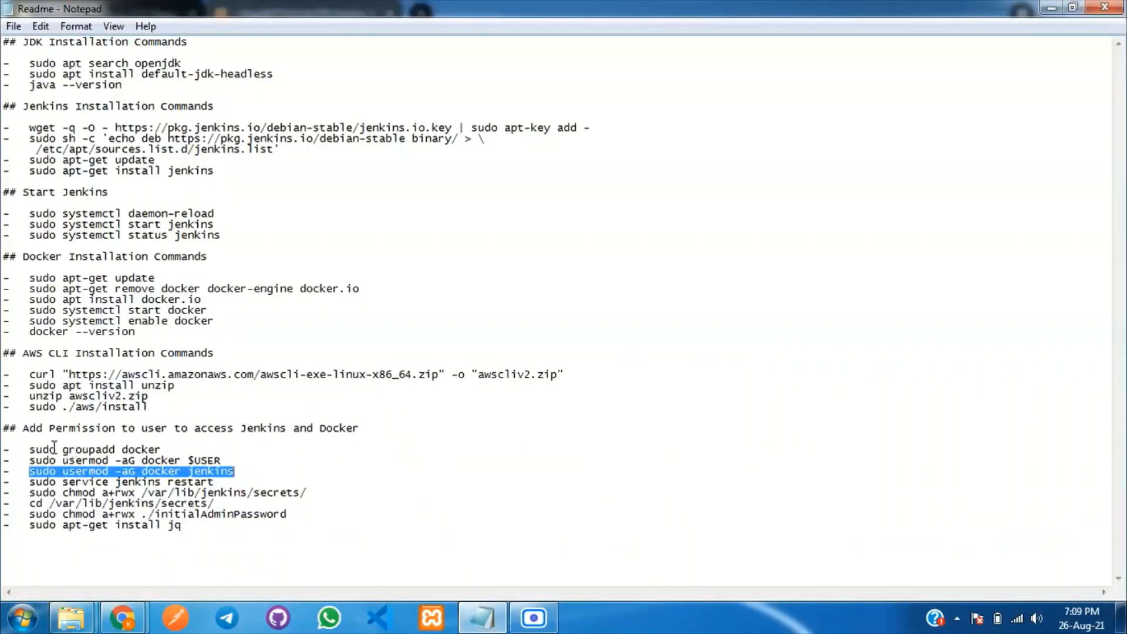
left_click_drag(32, 483, 231, 485)
key("ctrl+c")
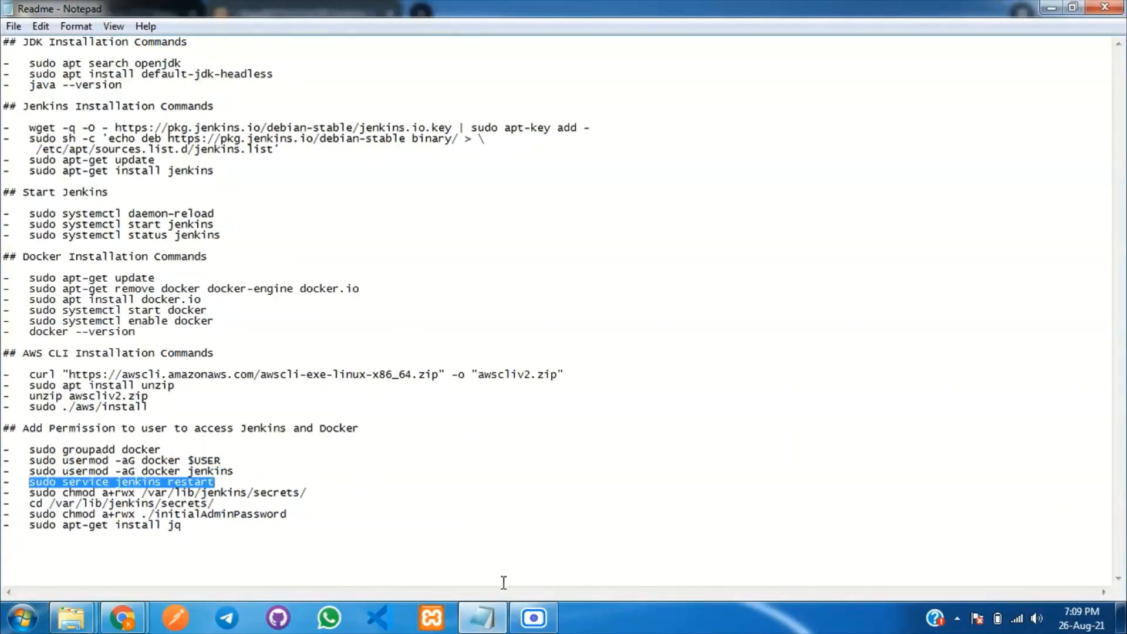
left_click(486, 619)
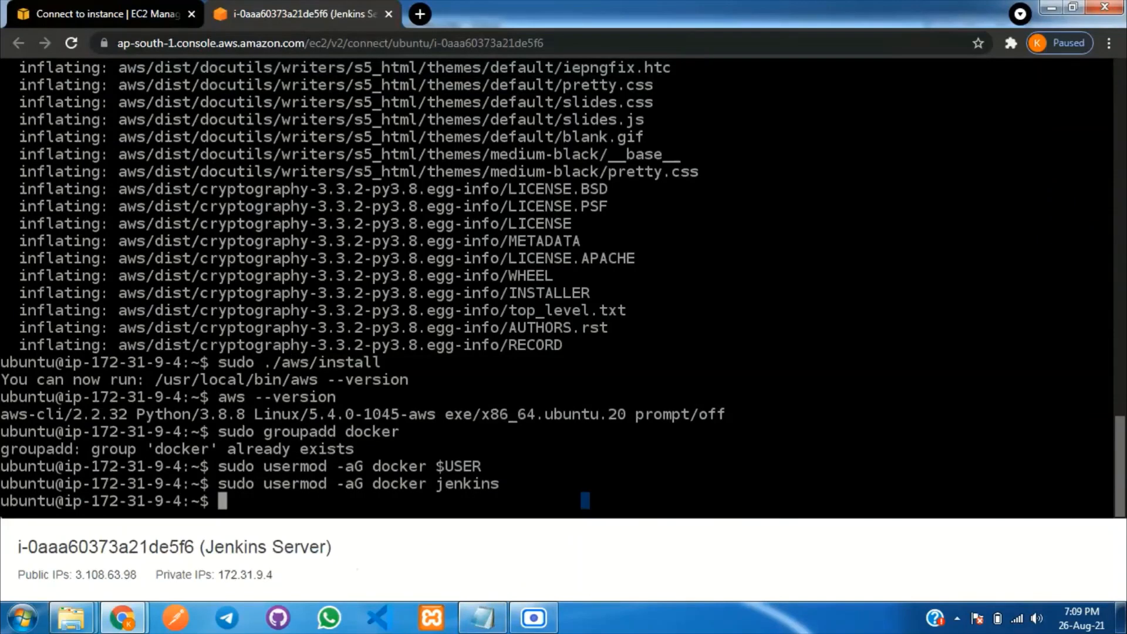
key("ctrl+v")
key("Return")
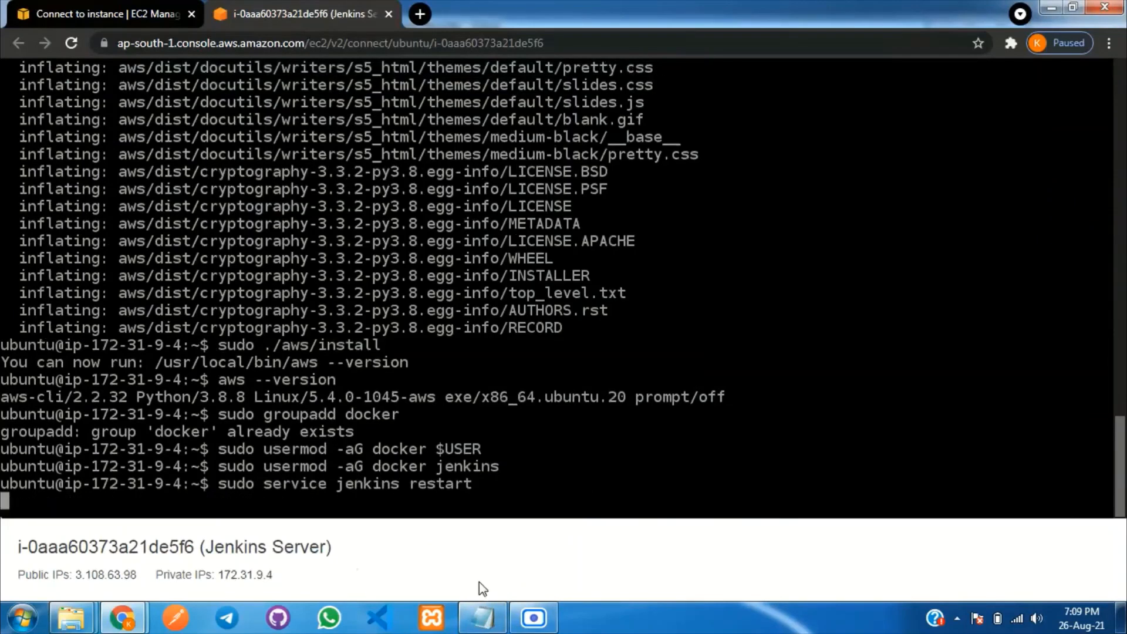
Grant full access permissions on the Jenkins secrets folder.
left_click(477, 628)
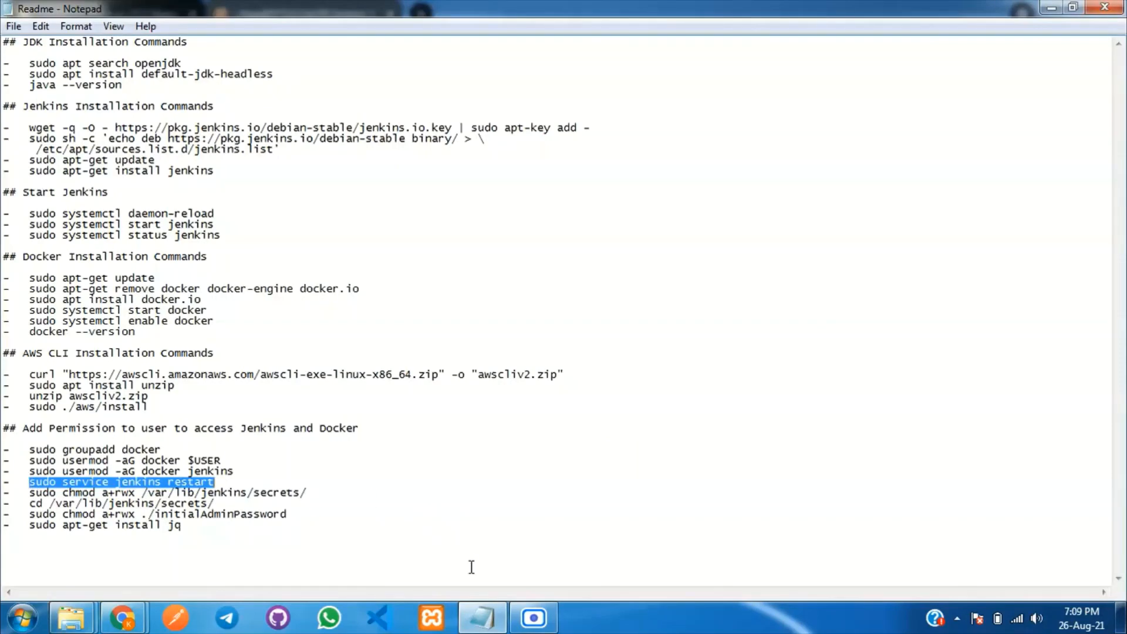
left_click(495, 625)
left_click(493, 624)
left_click_drag(28, 493, 305, 493)
key("ctrl+c")
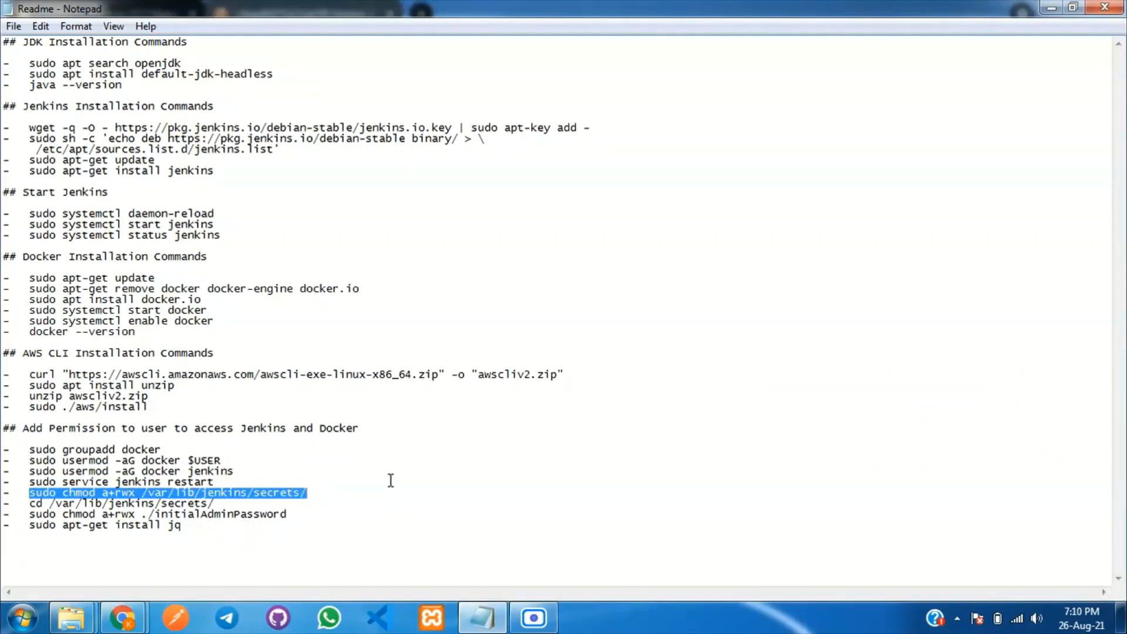
left_click(482, 617)
key("ctrl+v")
key("Return")
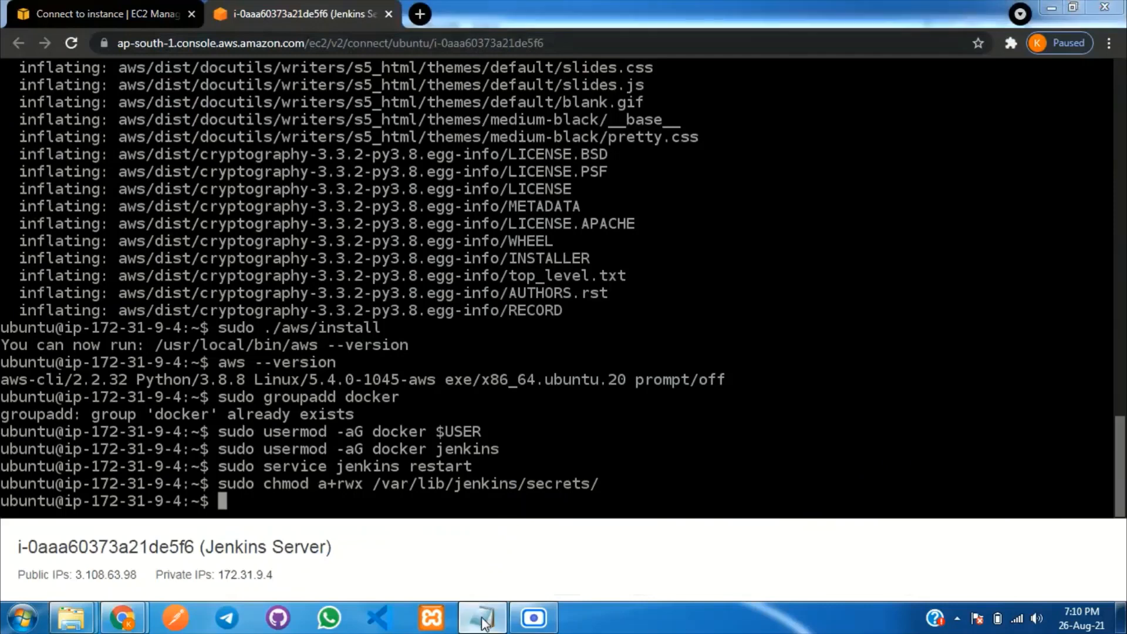
Enter the secrets folder and make initialAdminPassword readable with sudo chmod a+rwx.
left_click(482, 617)
left_click_drag(30, 503, 215, 503)
key("ctrl+c")
left_click(491, 616)
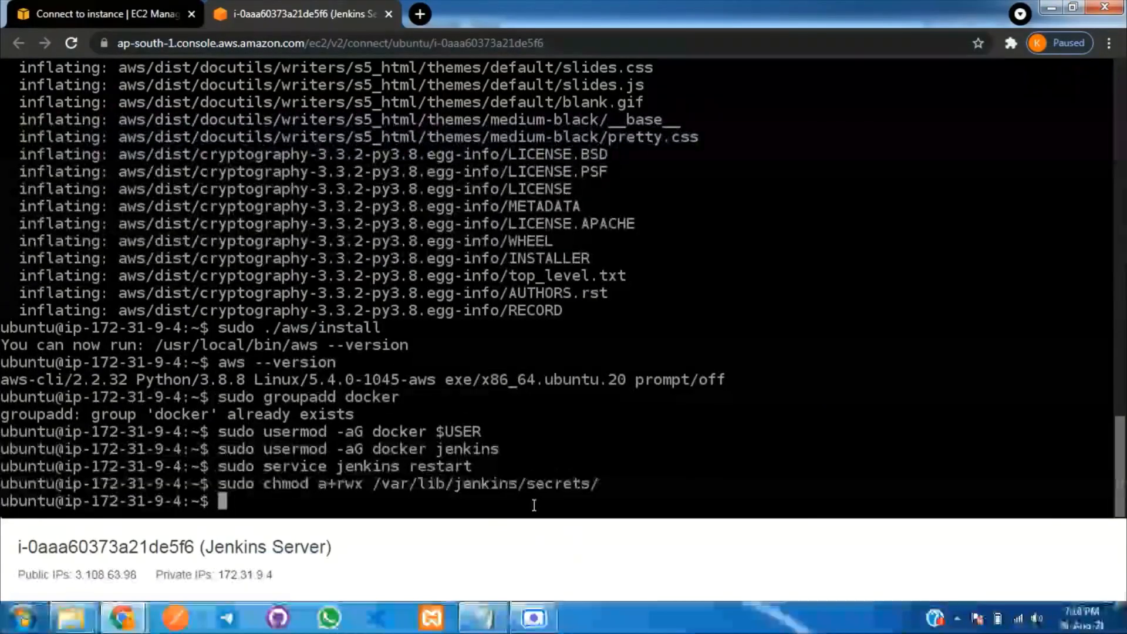
key("ctrl+v")
key("Return")
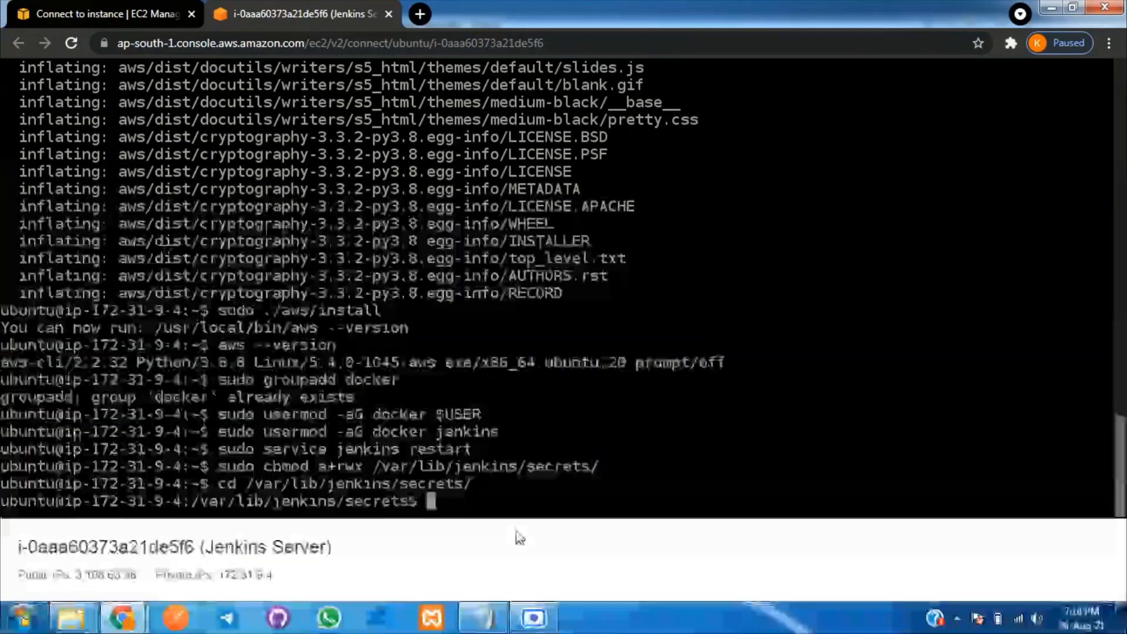
left_click(490, 626)
left_click_drag(31, 515, 298, 516)
key("ctrl+c")
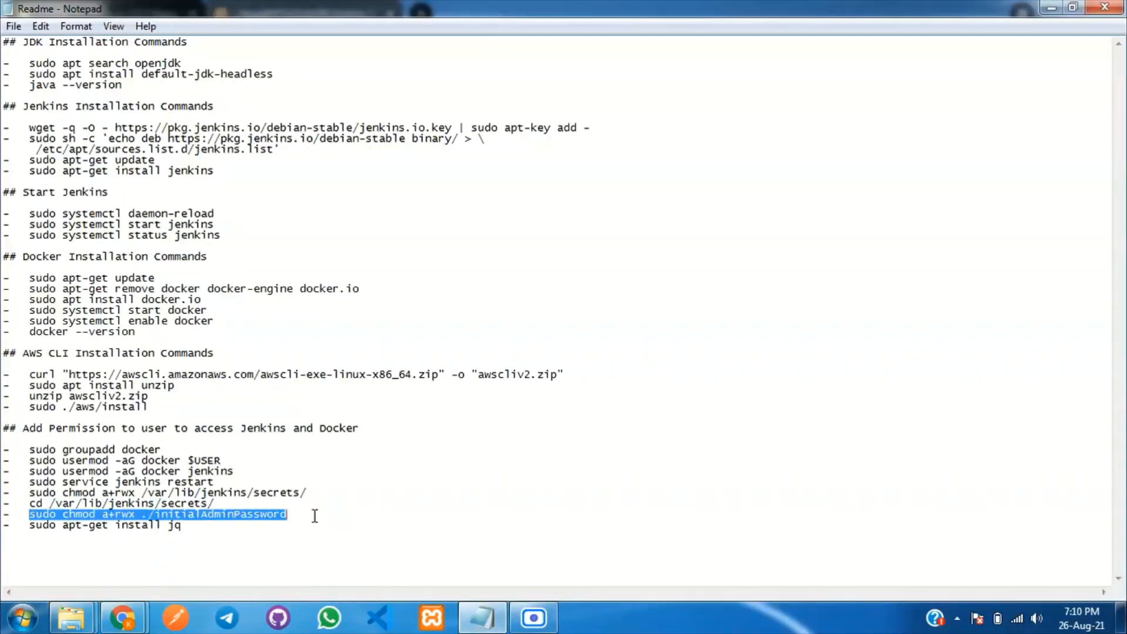
left_click(482, 620)
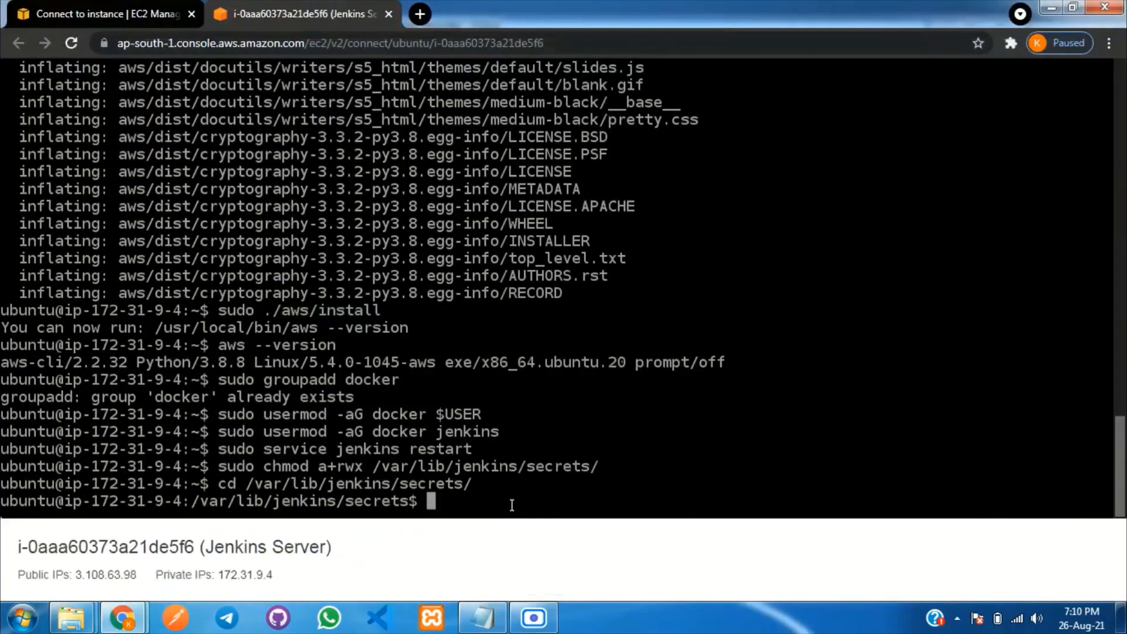
key("ctrl+v")
key("Return")
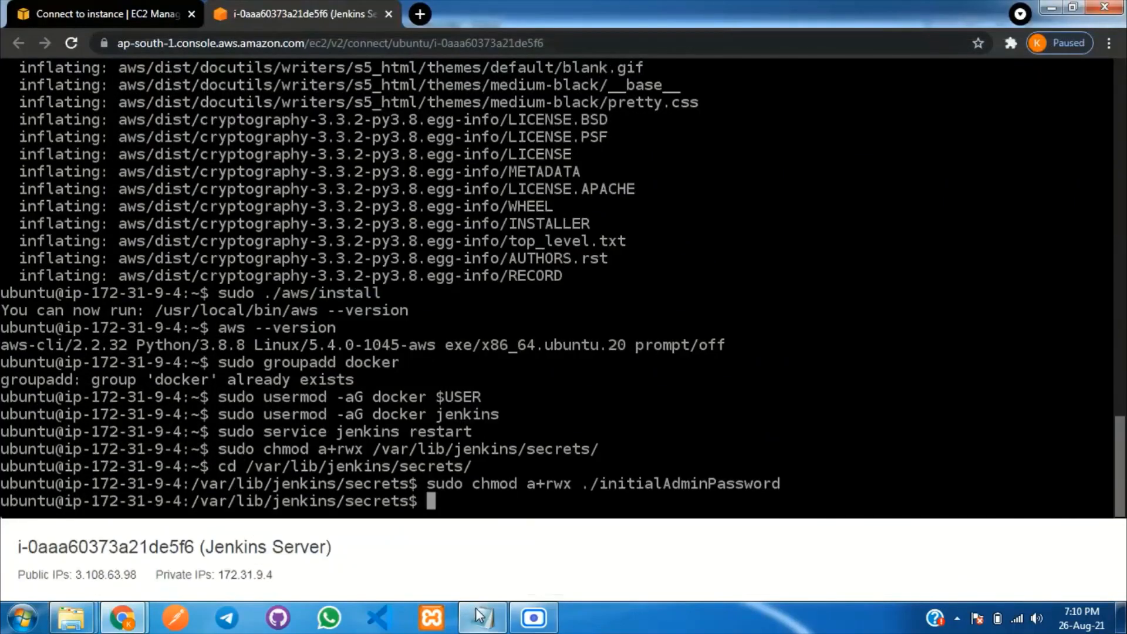
Install jq with sudo apt-get install jq, answering y, and copy the server's public IP.
left_click(481, 620)
left_click_drag(31, 524, 194, 526)
key("ctrl+c")
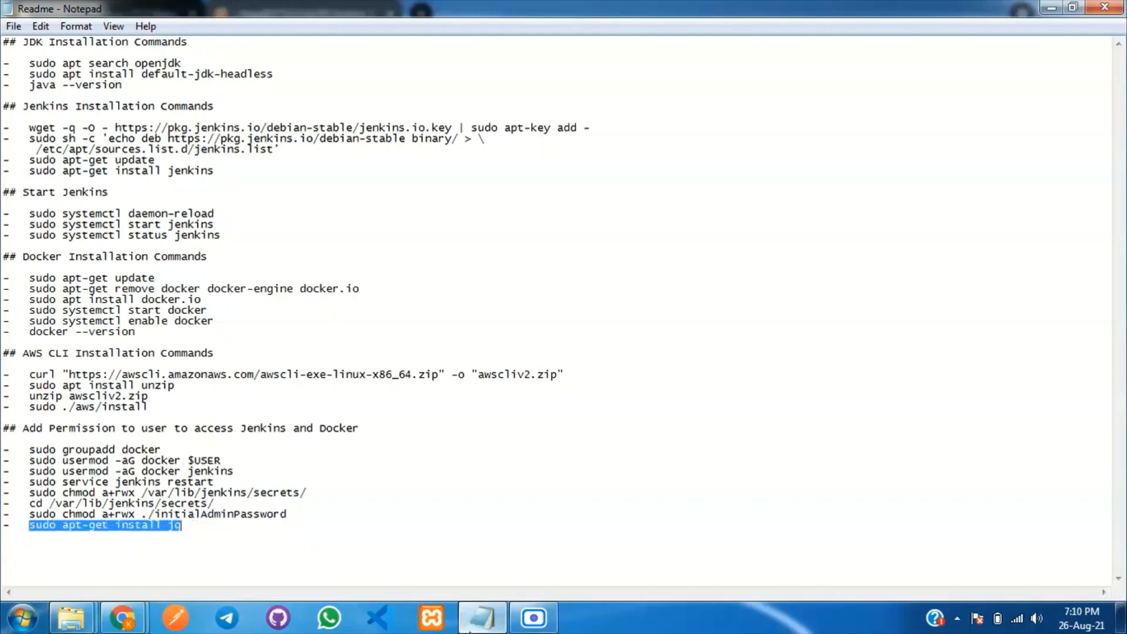
left_click(479, 614)
key("ctrl+v")
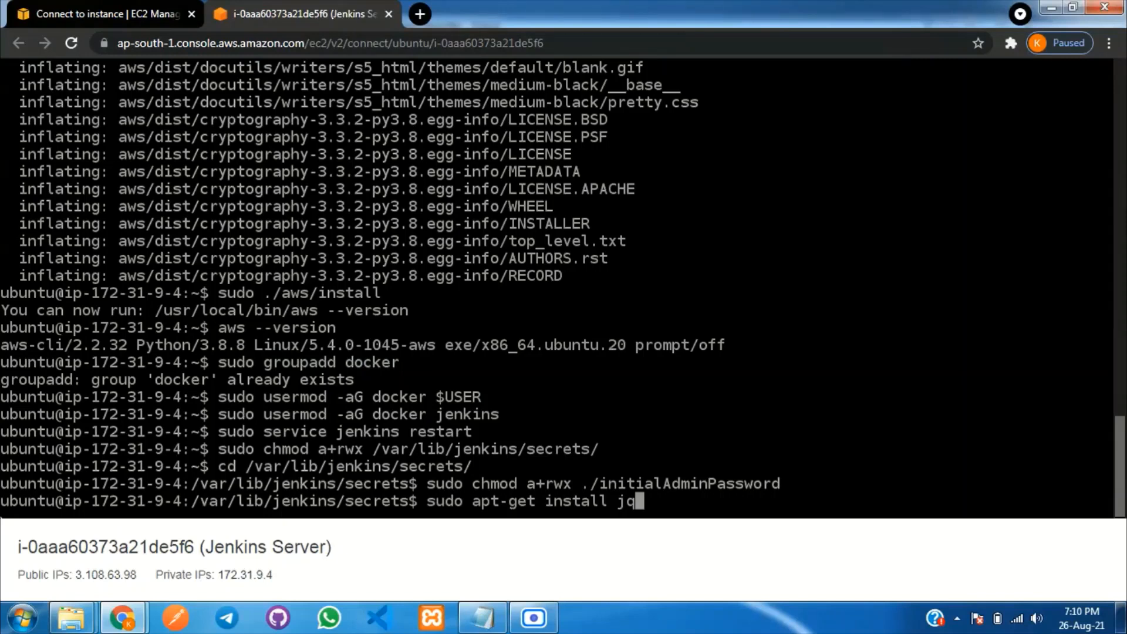
key("Return")
type("y")
key("Return")
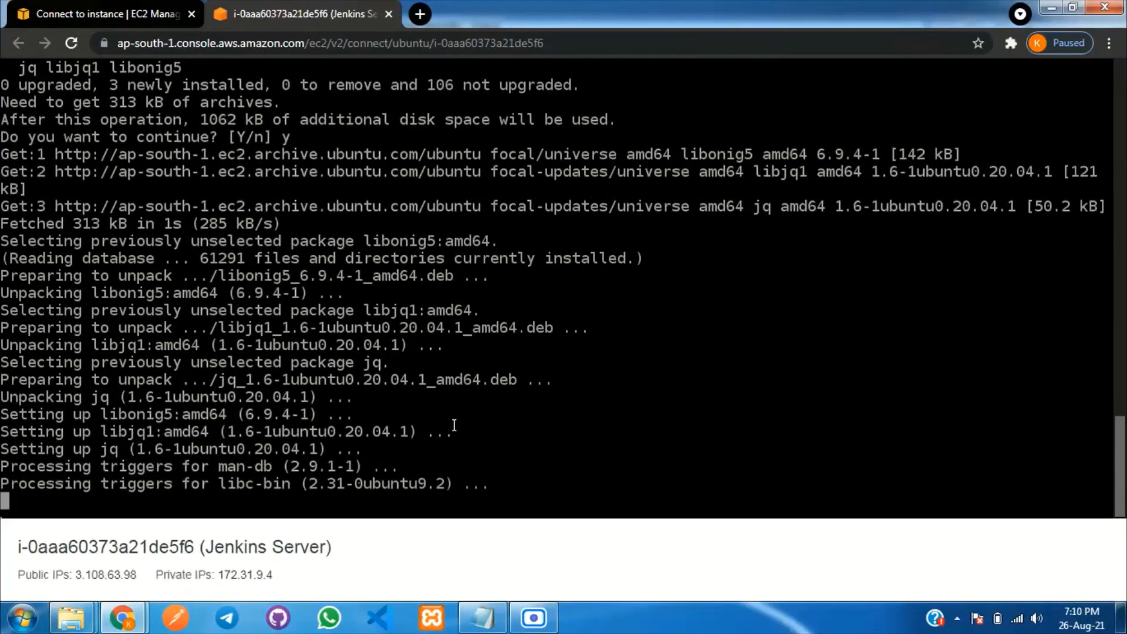
left_click_drag(77, 575, 138, 574)
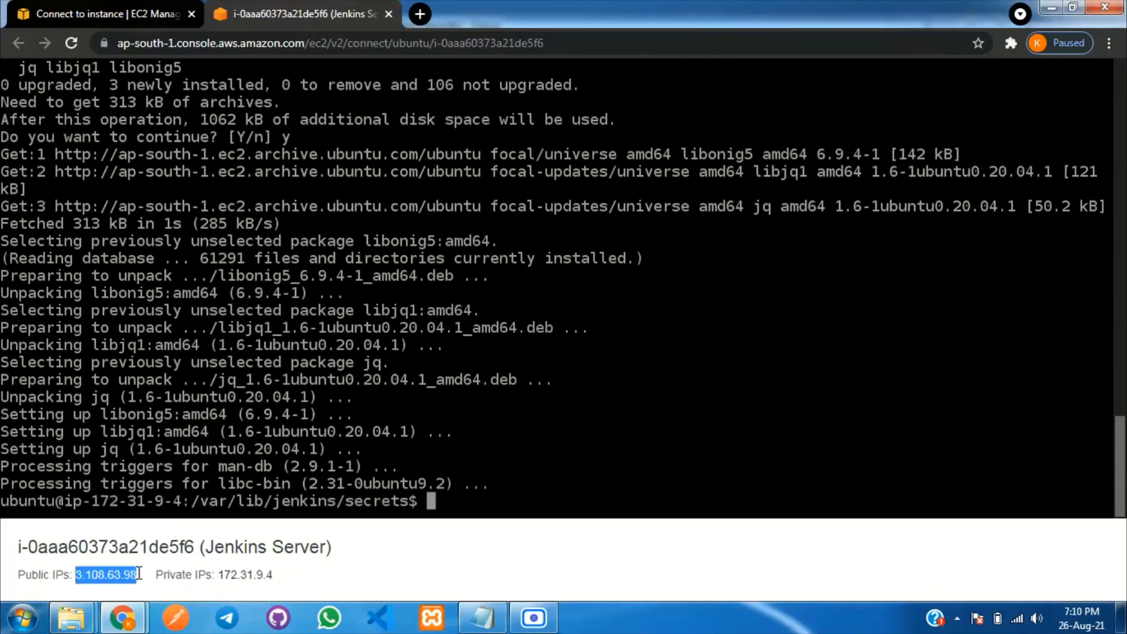
Load Jenkins at 3.108.63.98:8080 in a new browser tab.
left_click(426, 18)
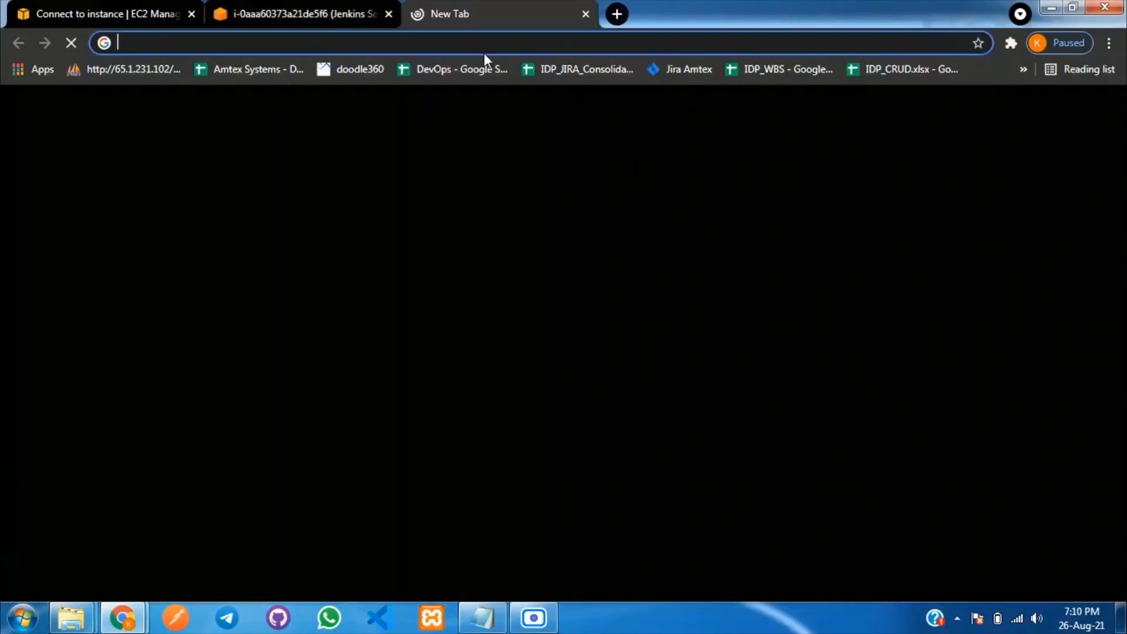
type("3.108.63.98")
type(":8080")
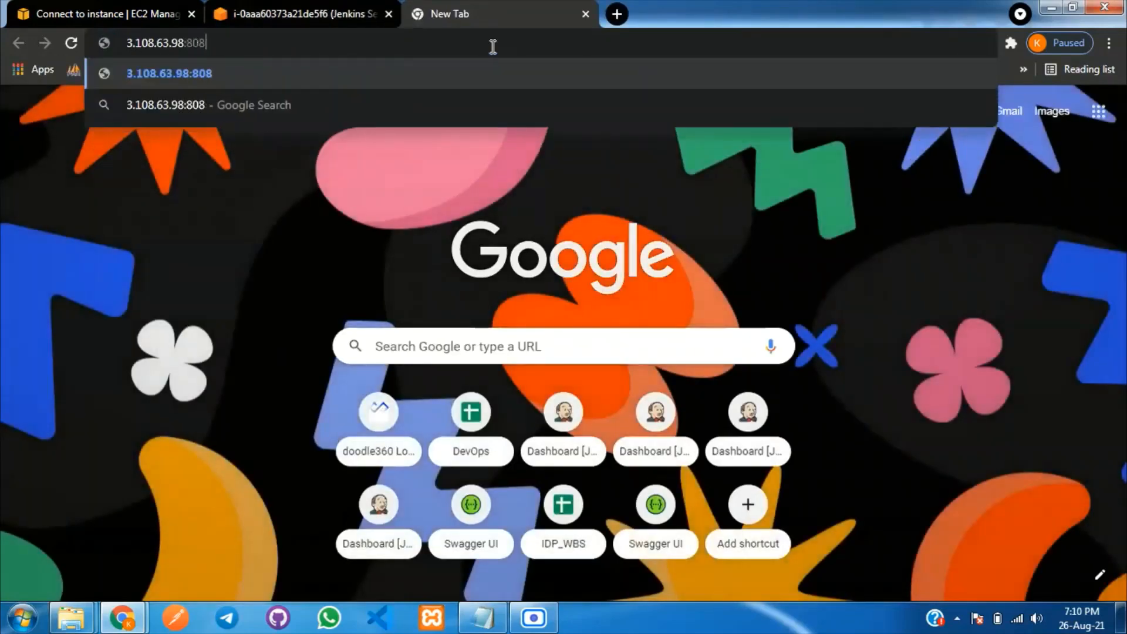
key("Return")
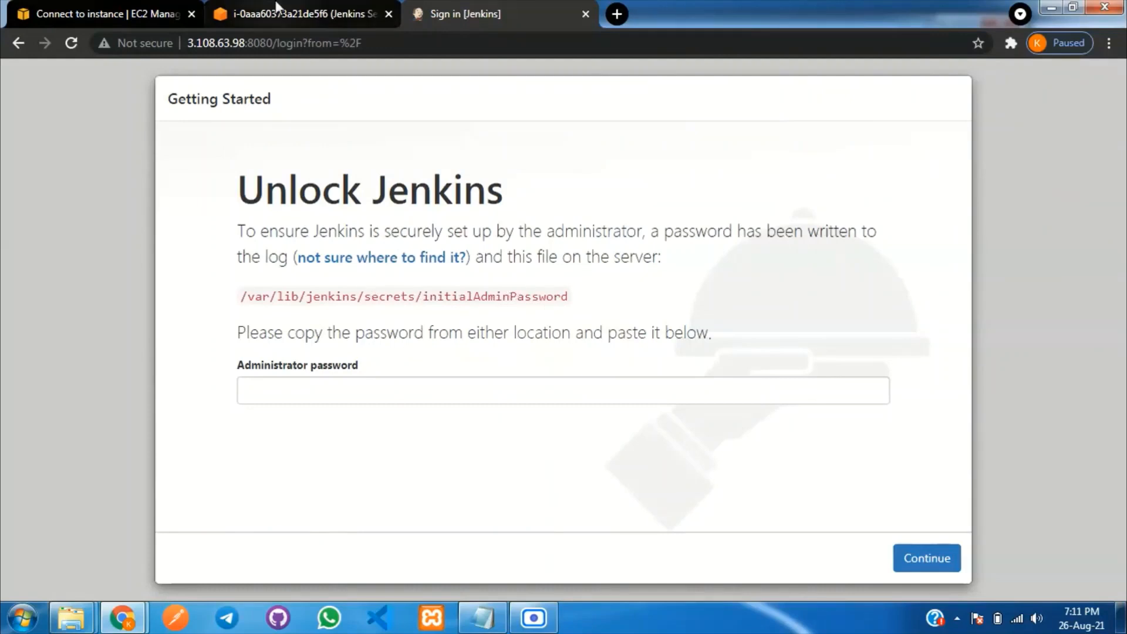
Open initialAdminPassword in nano and copy the initial admin password.
left_click(296, 13)
left_click(569, 498)
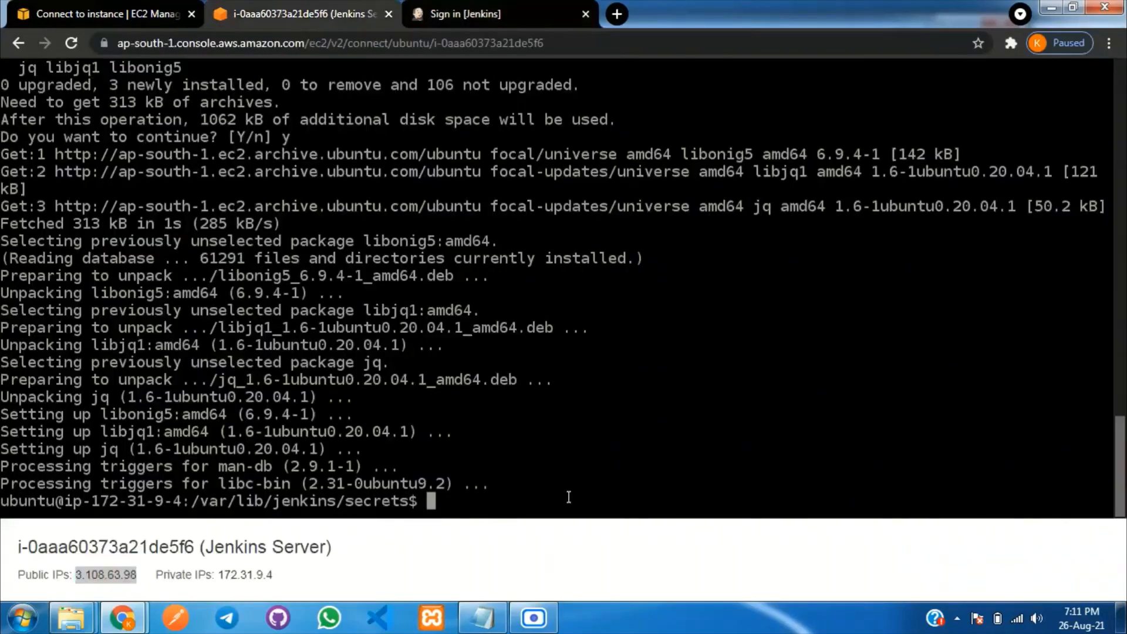
type("nano ini")
key("Tab")
key("Return")
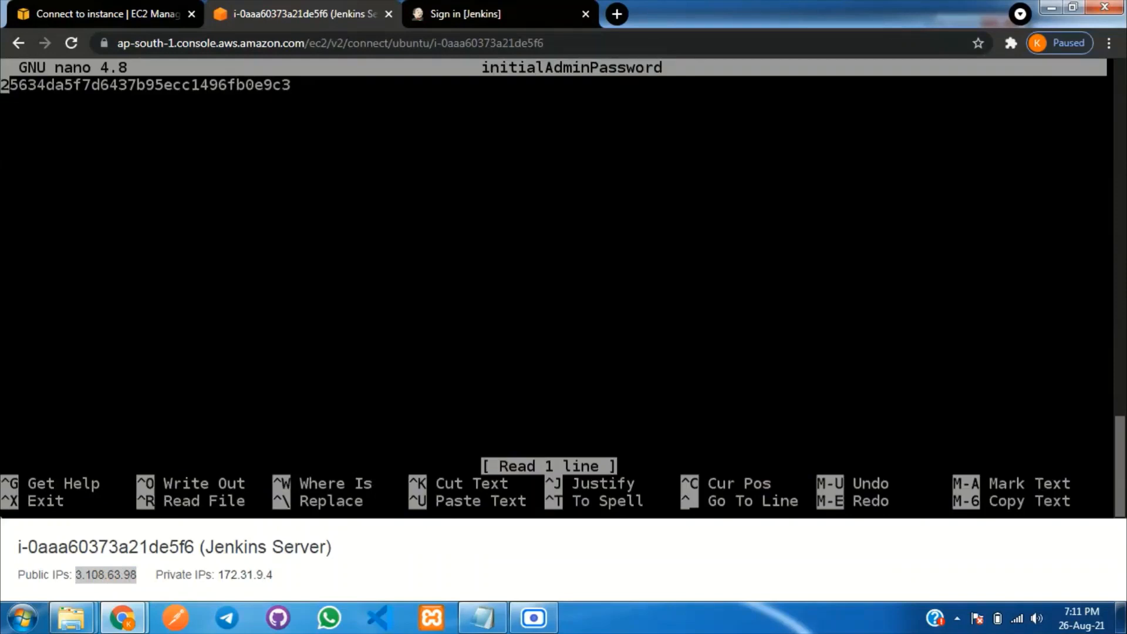
left_click_drag(301, 88, 6, 92)
Paste the password into the Administrator password field and continue.
left_click(464, 14)
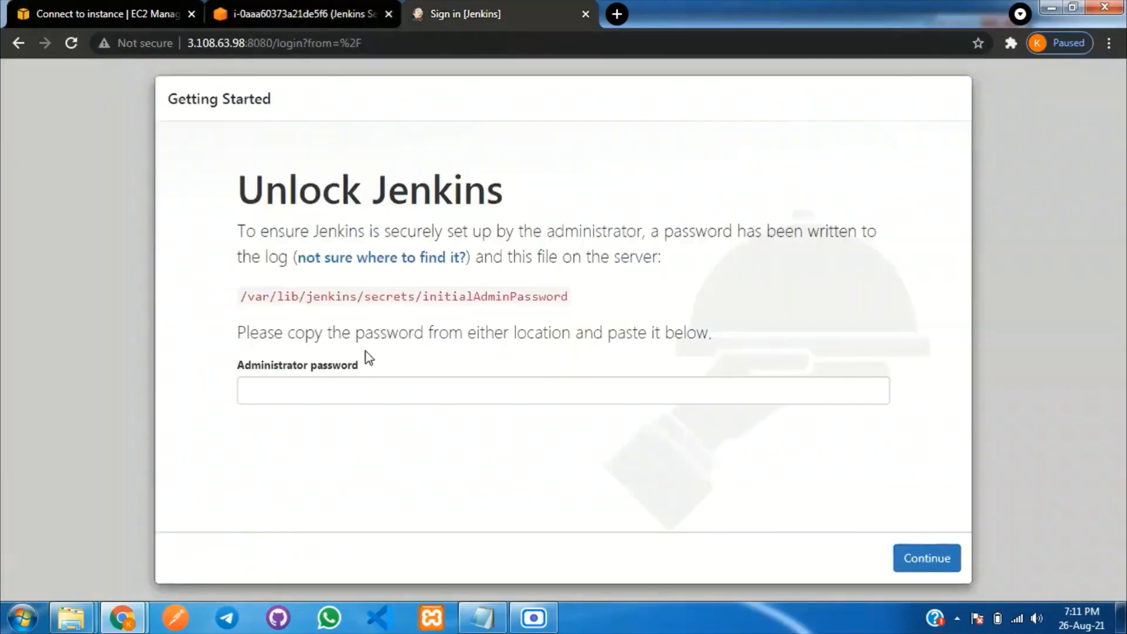
left_click(373, 396)
key("ctrl+v")
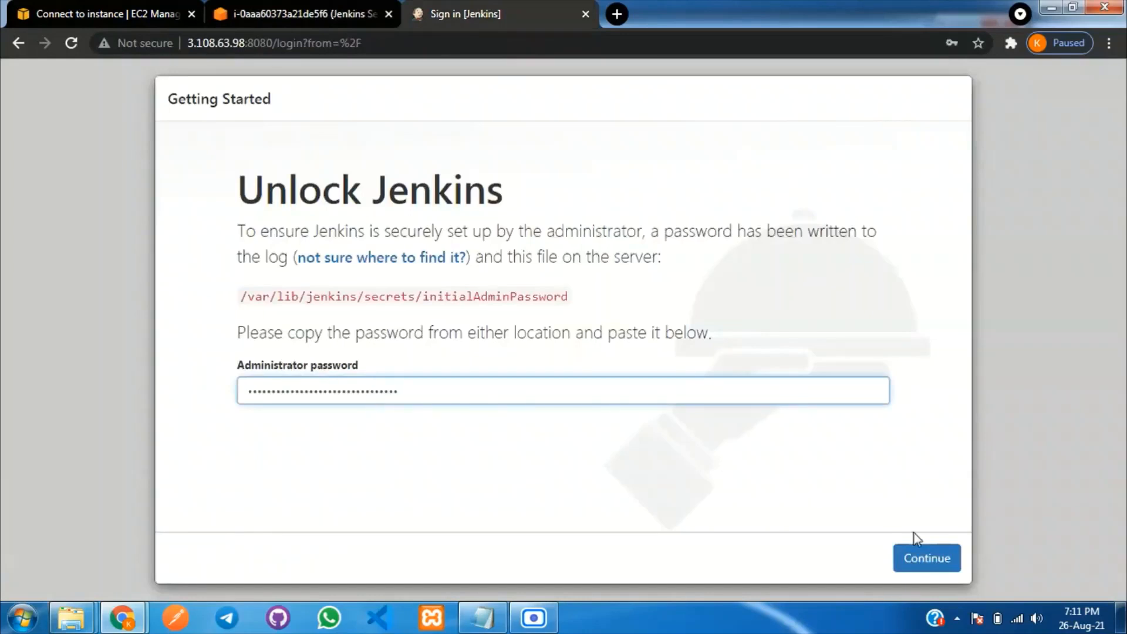
left_click(926, 555)
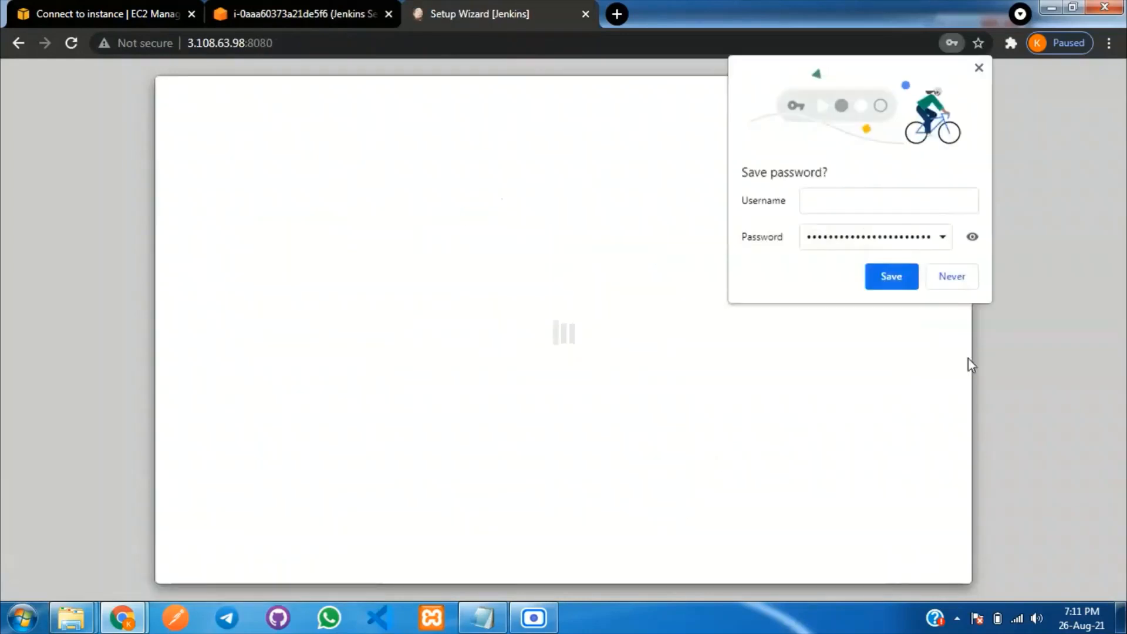
Decline the browser's save-password prompt and enter the admin username.
left_click(942, 283)
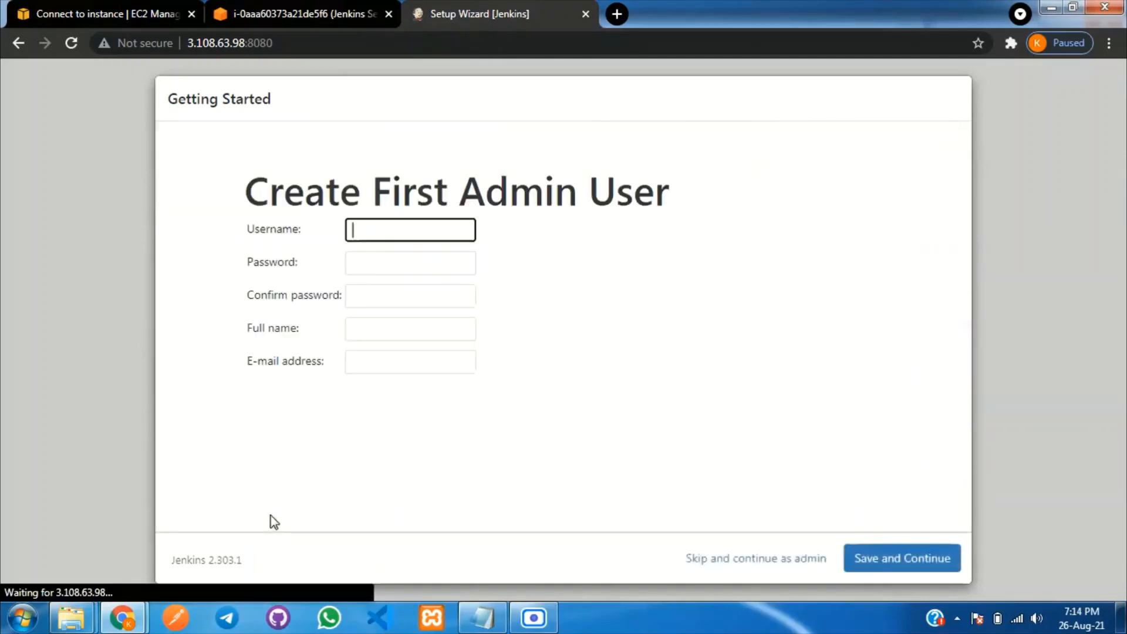
left_click(385, 226)
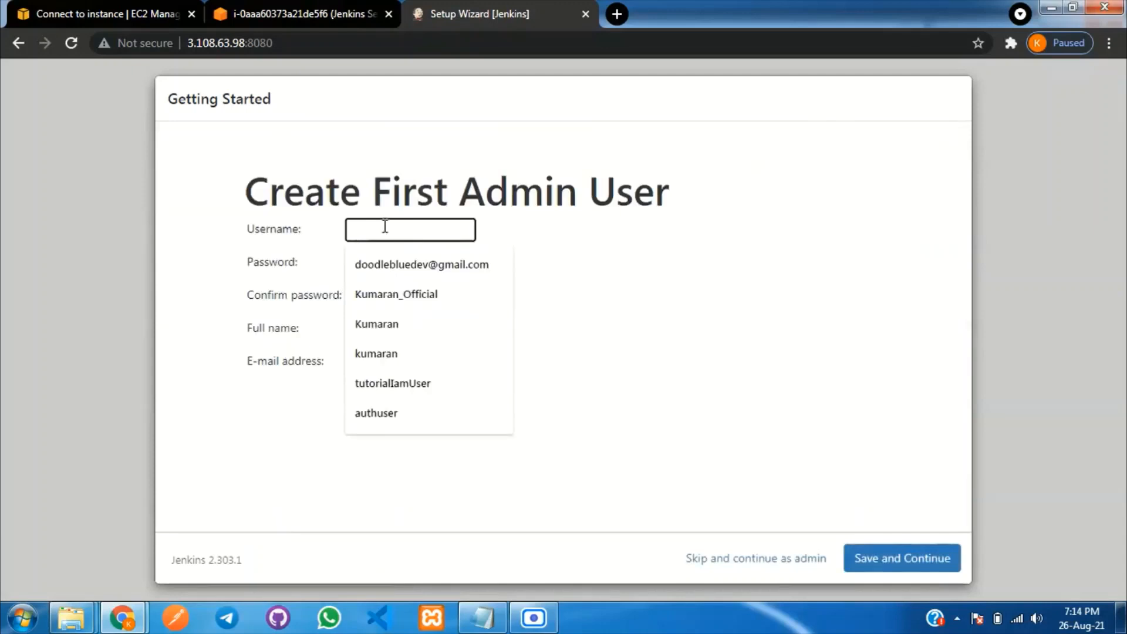
type("kumaran")
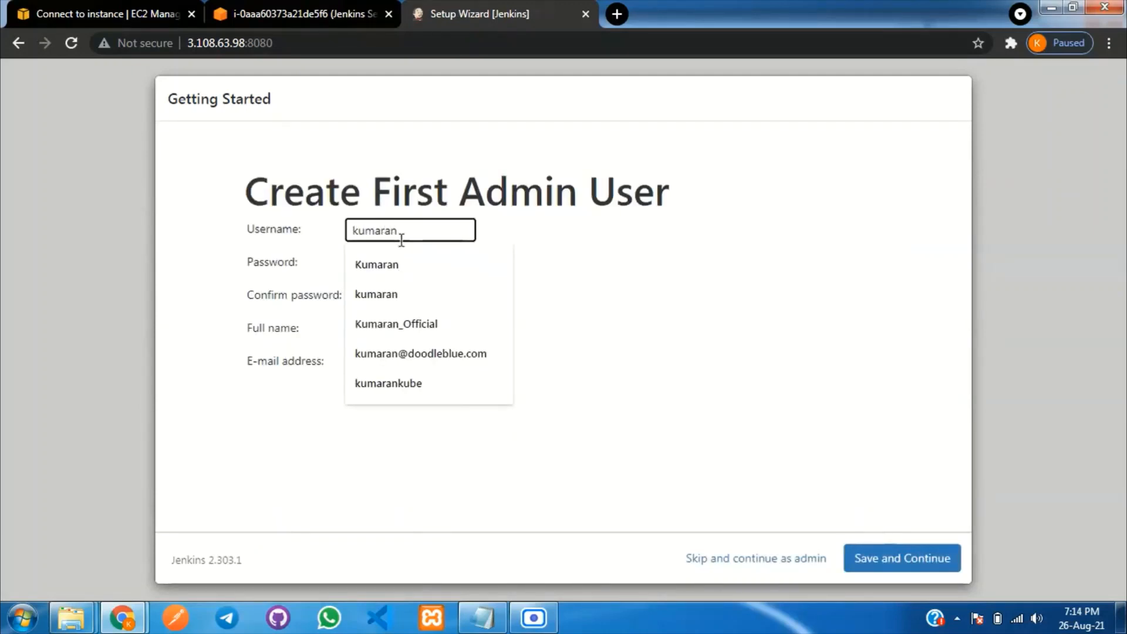
left_click(558, 241)
left_click(410, 229)
left_click(512, 258)
Fill in the admin password, confirmation, full name and e-mail address, then Save and Continue.
left_click(434, 267)
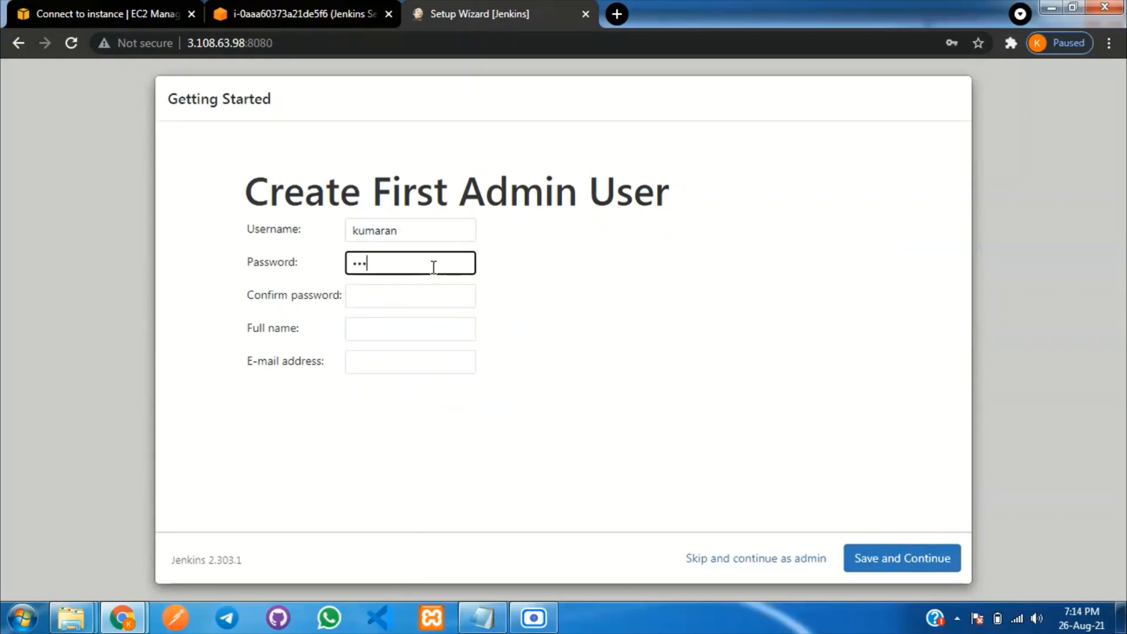
left_click(374, 293)
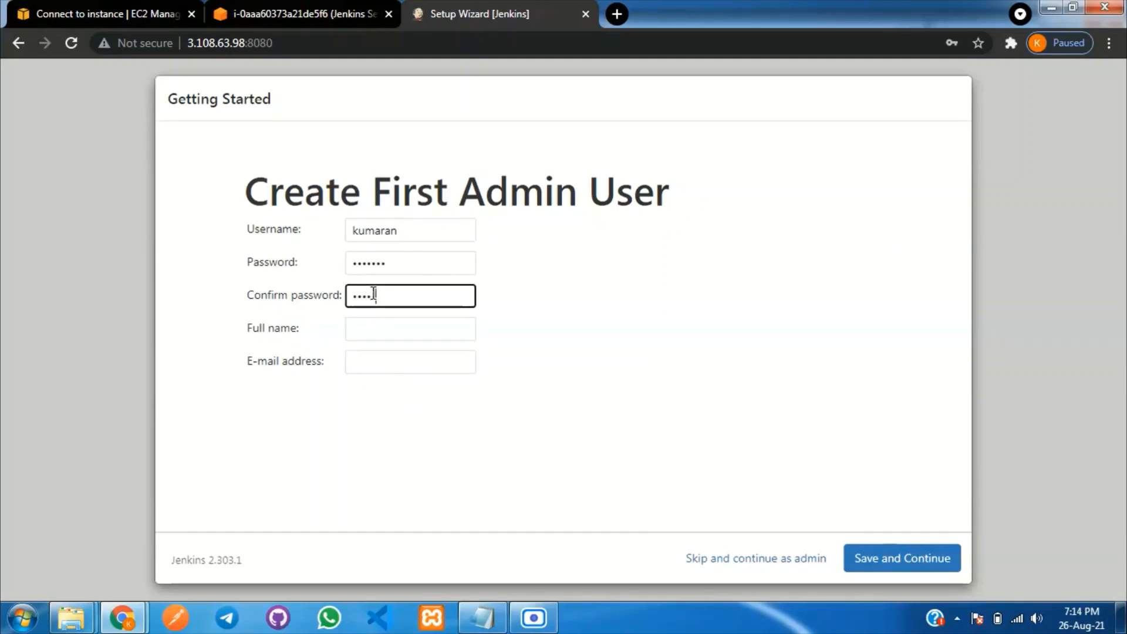
left_click(384, 331)
key("Tab")
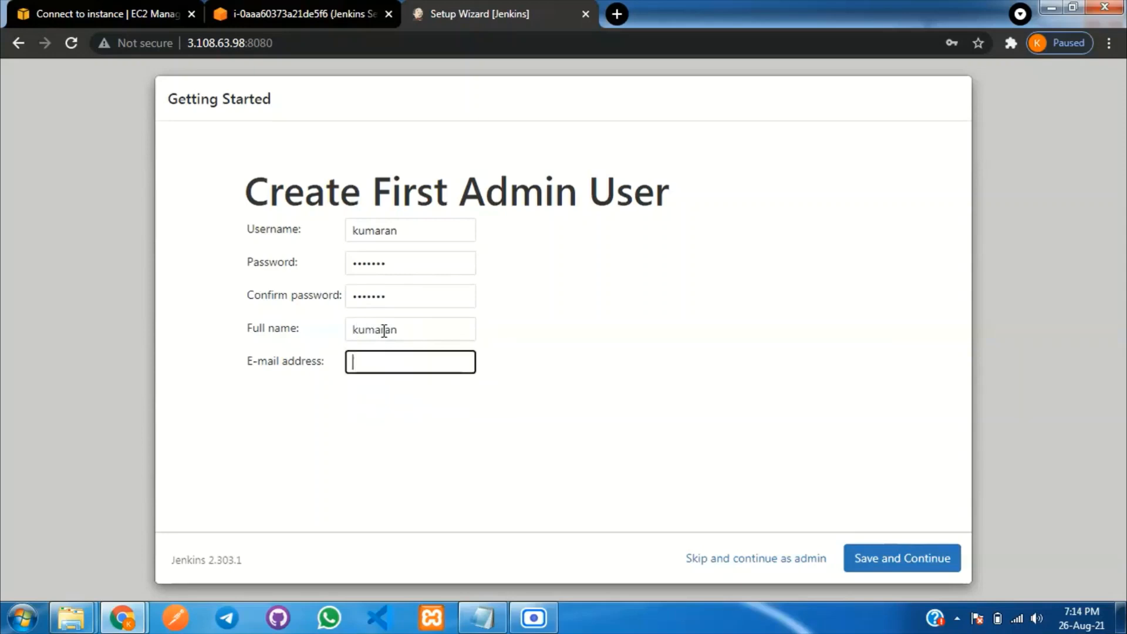
left_click(446, 426)
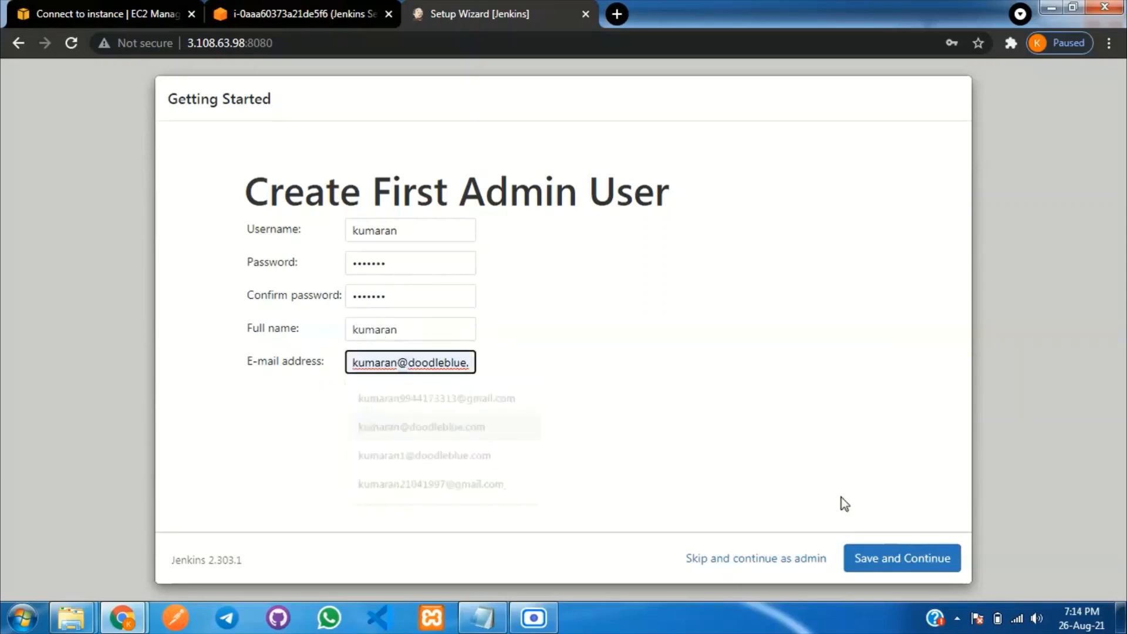
left_click(926, 558)
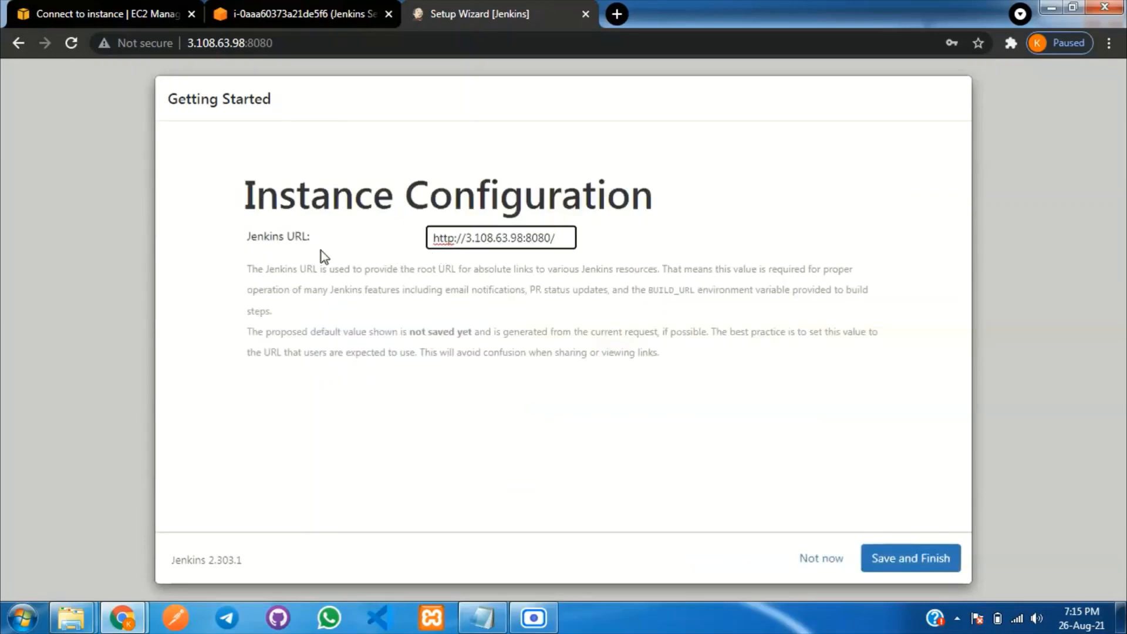
left_click_drag(563, 241, 436, 238)
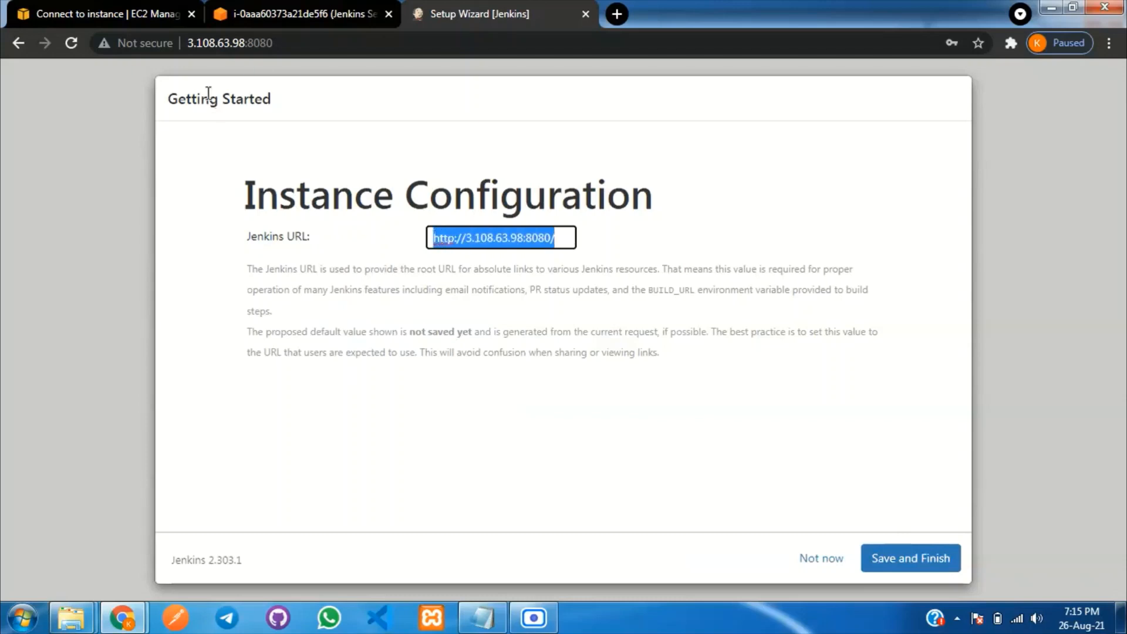
left_click(837, 488)
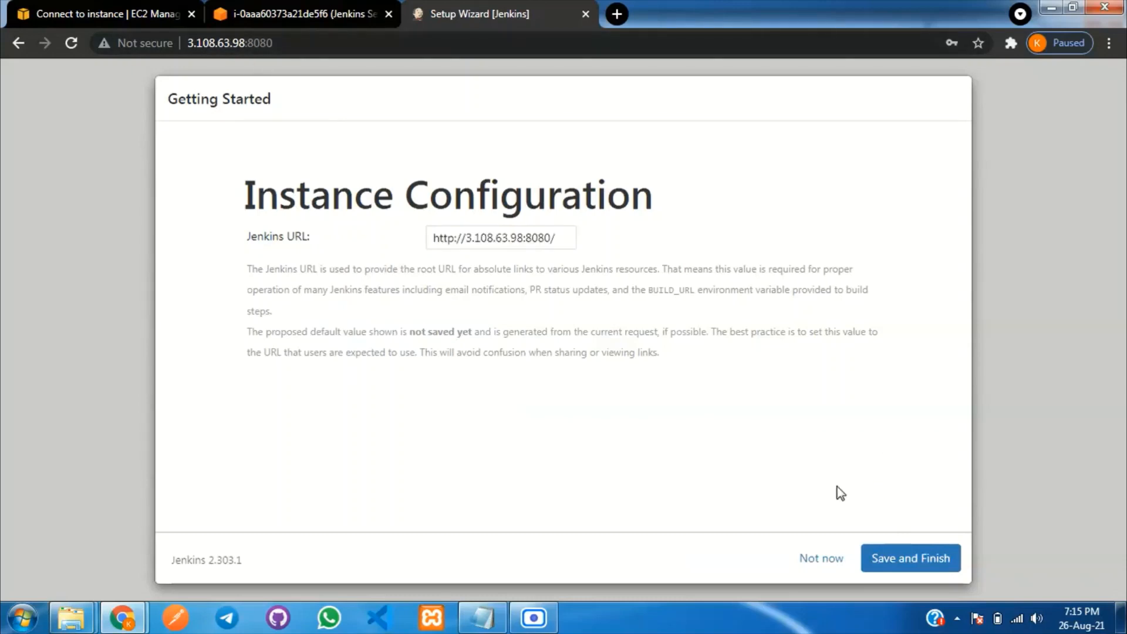
left_click(898, 558)
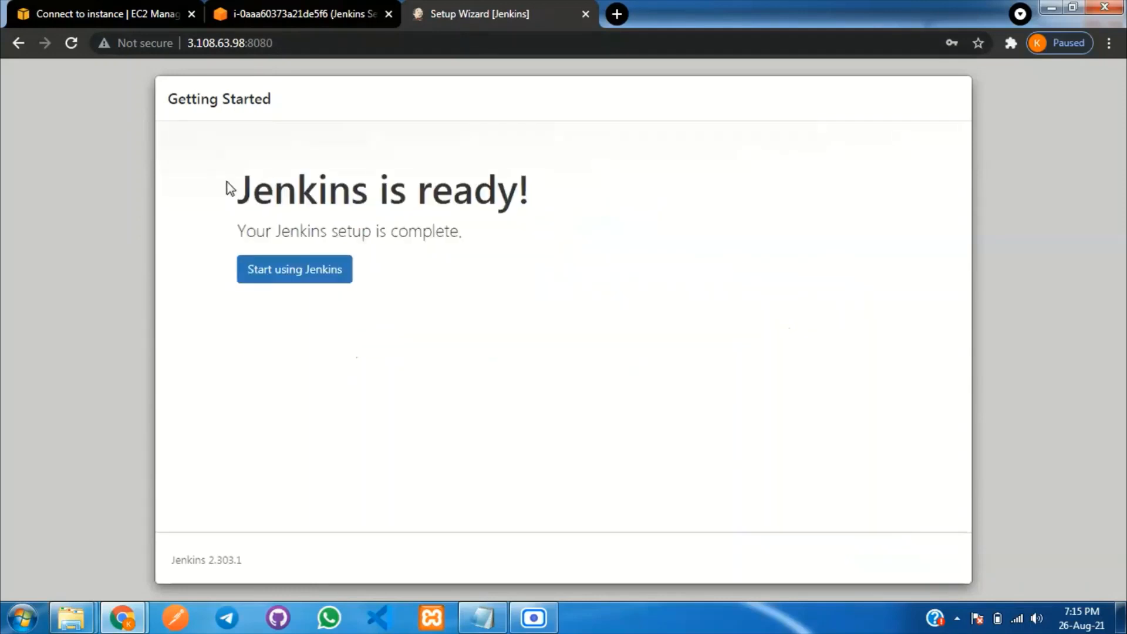
left_click(292, 275)
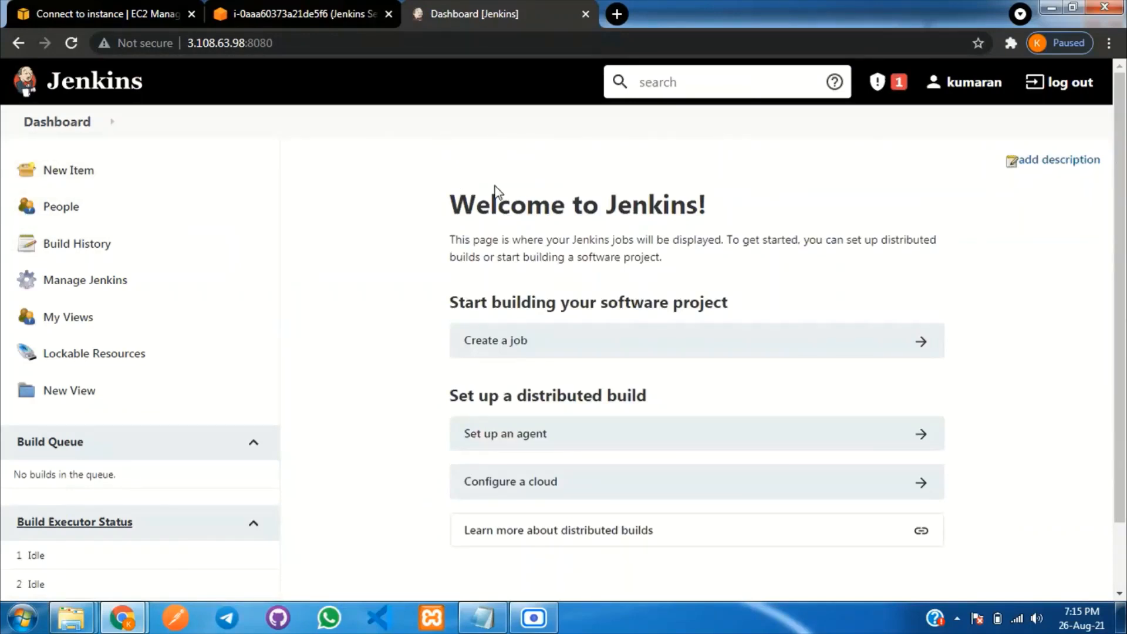
In Manage Plugins' Available list, search 'docker' and tick Docker Pipeline.
left_click(93, 281)
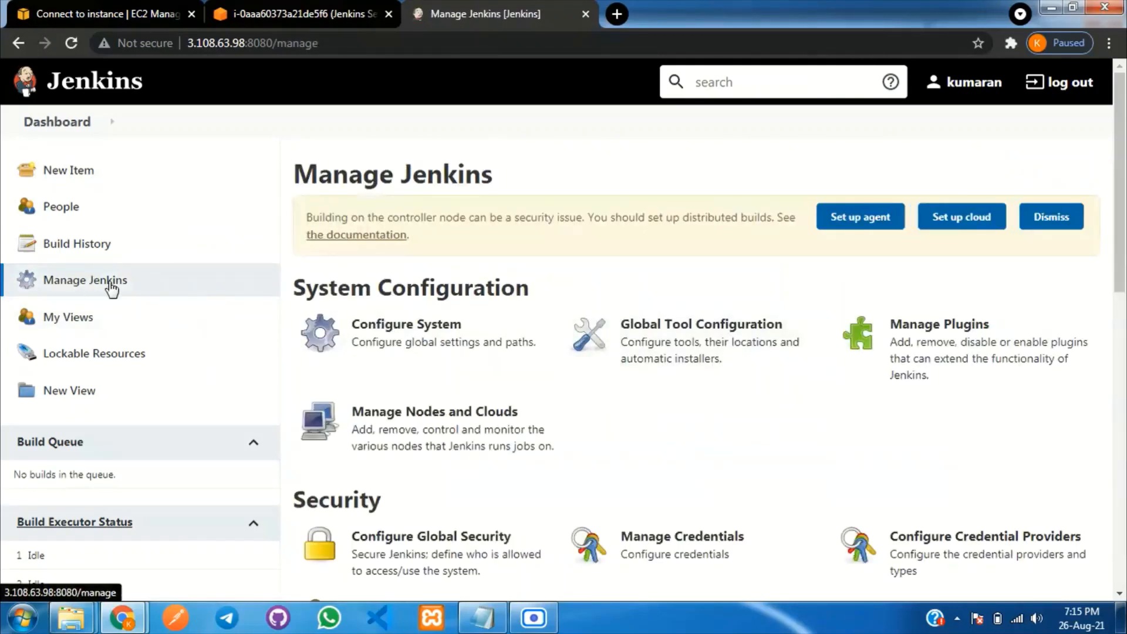
left_click(944, 365)
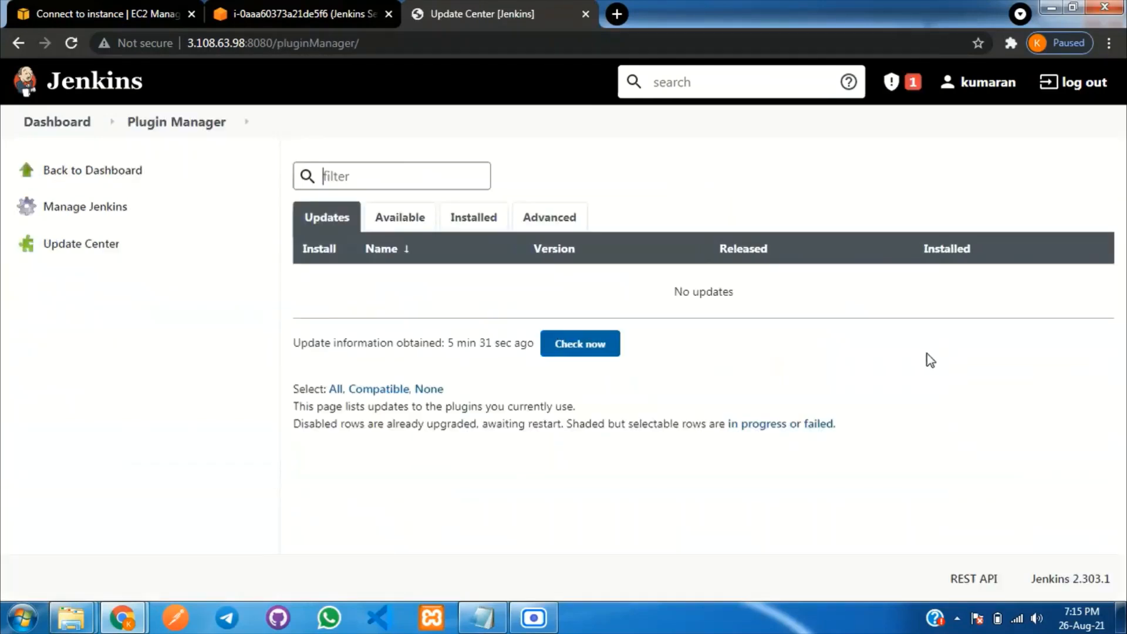
left_click(400, 219)
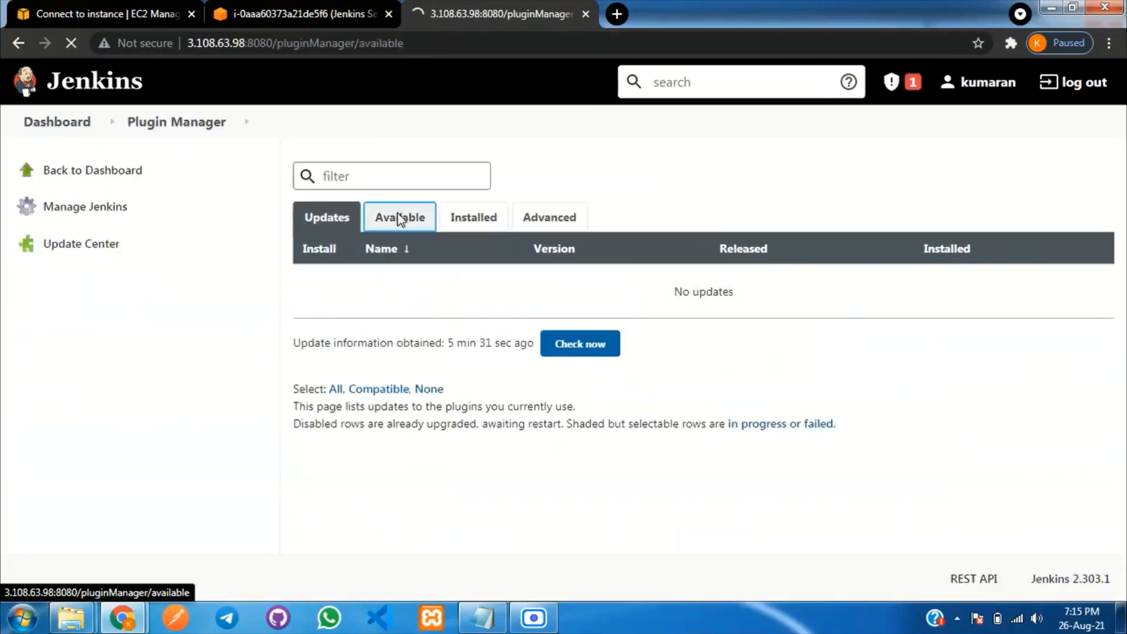
left_click(367, 178)
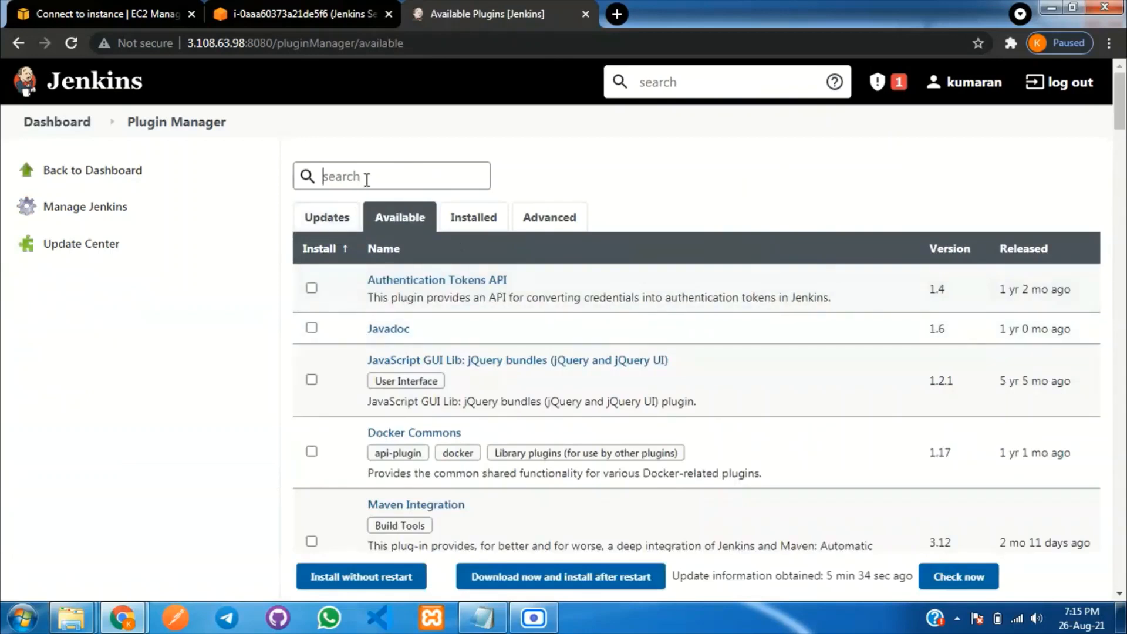
type("docker")
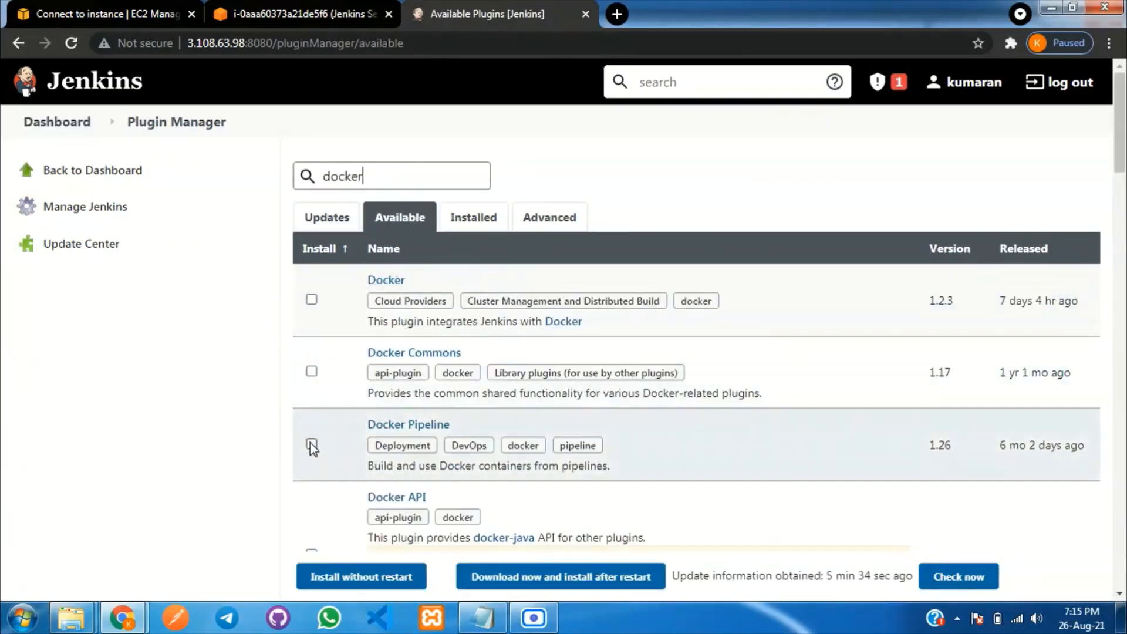
left_click(311, 445)
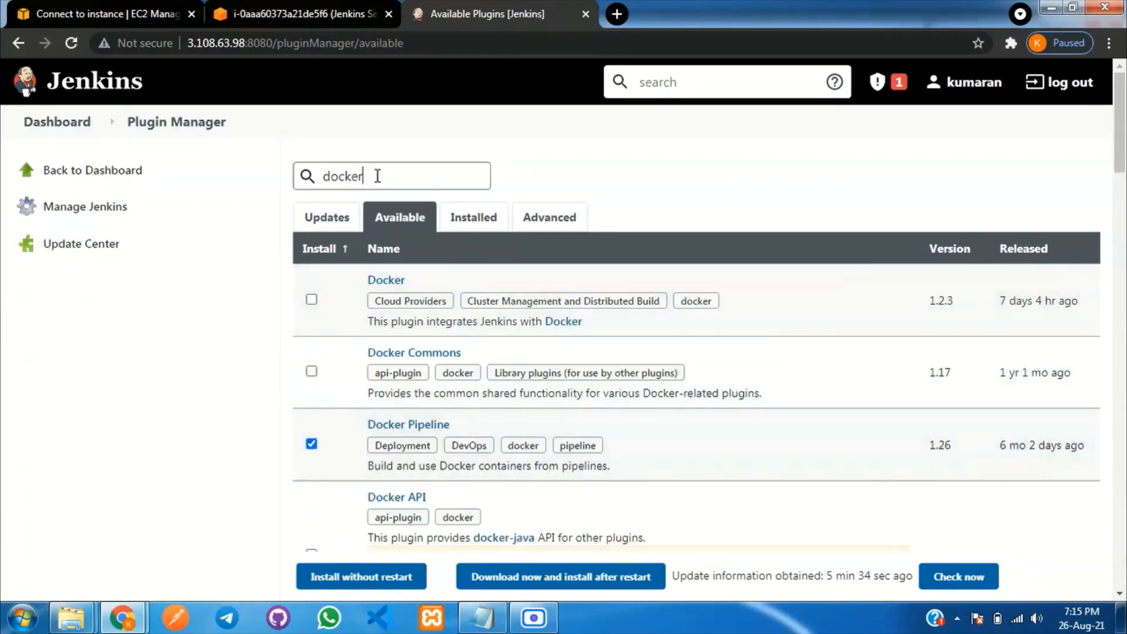
Search 'aws', tick Pipeline: AWS Steps, install without restart, then return to the Dashboard.
double_click(377, 176)
type("pi")
key("BackSpace")
key("BackSpace")
type("aw")
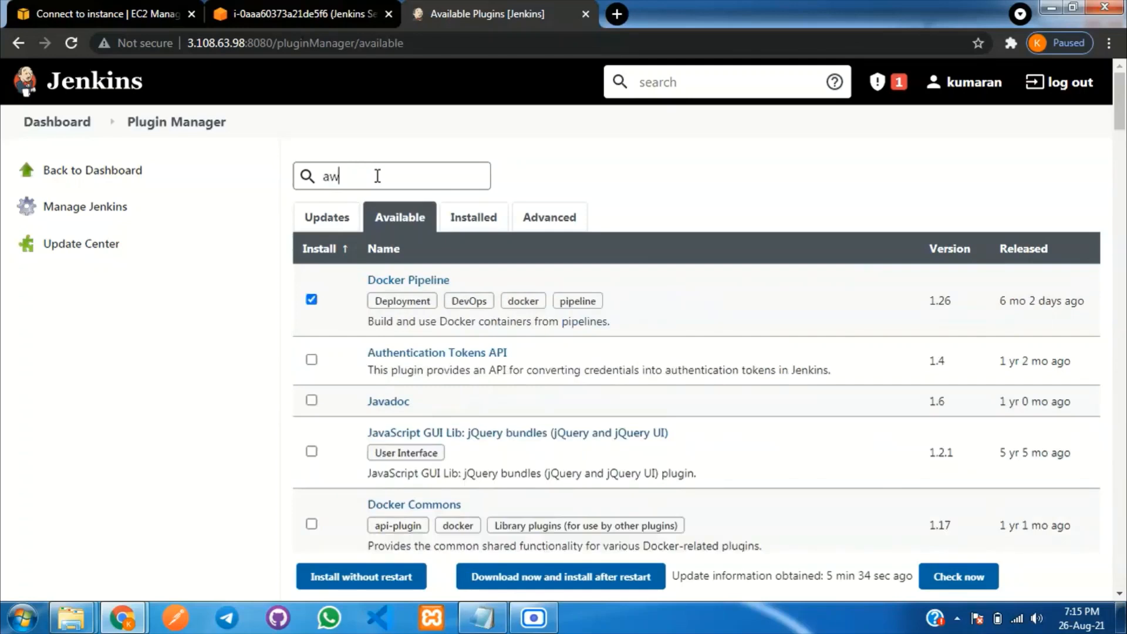
type("s")
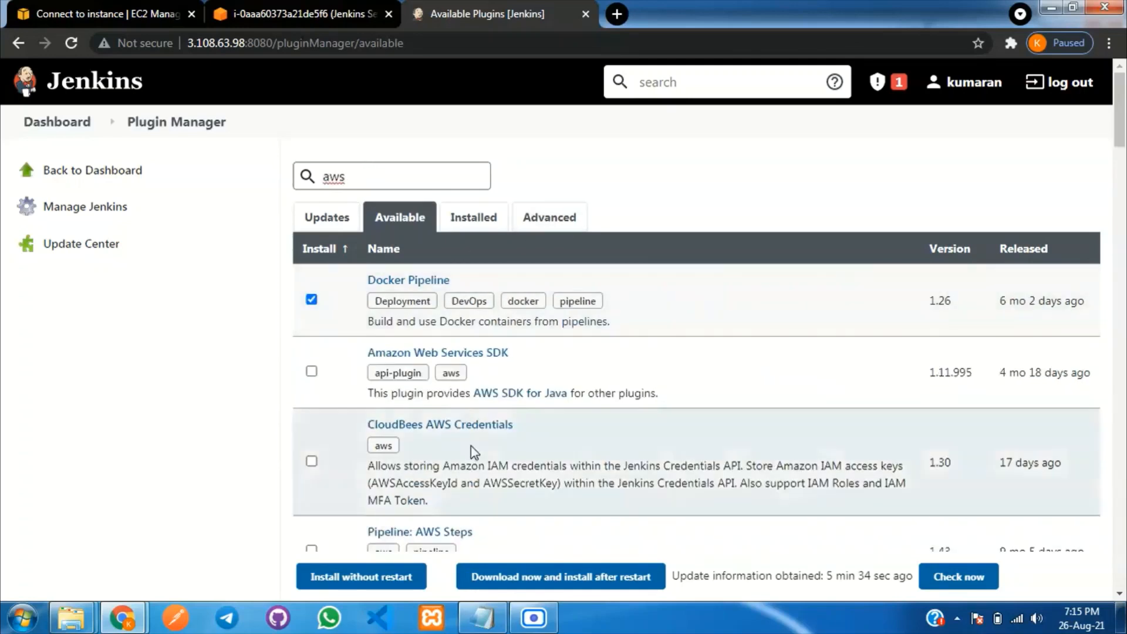
scroll(503, 440, "down", 2)
scroll(504, 441, "down", 1)
left_click(311, 385)
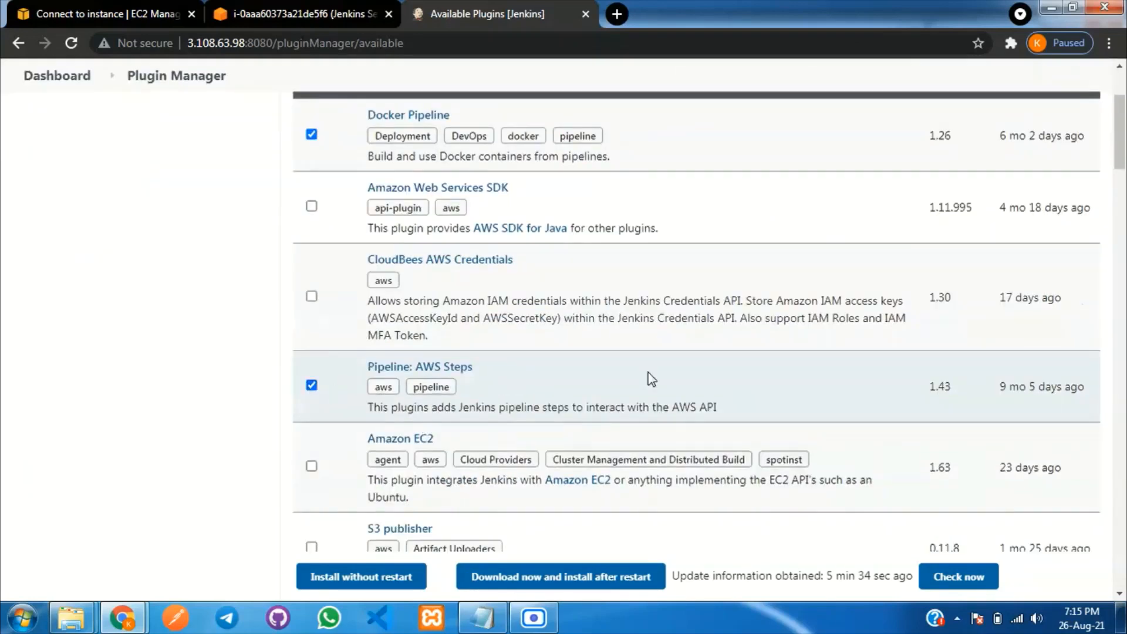
scroll(704, 376, "down", 2)
left_click(350, 580)
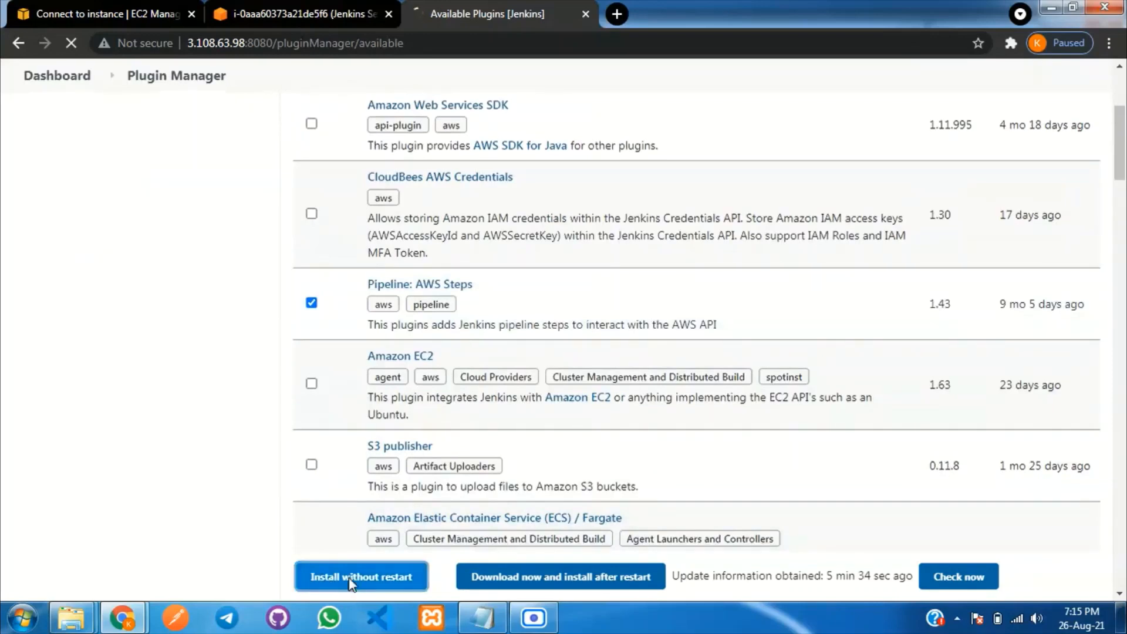
scroll(575, 346, "down", 10)
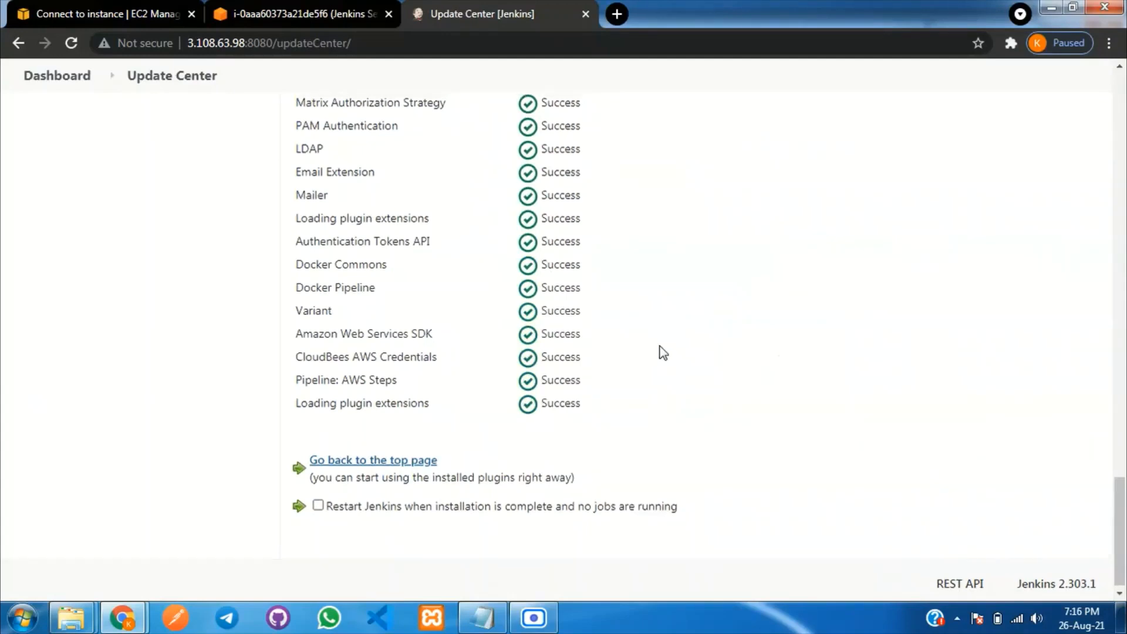
scroll(661, 352, "up", 20)
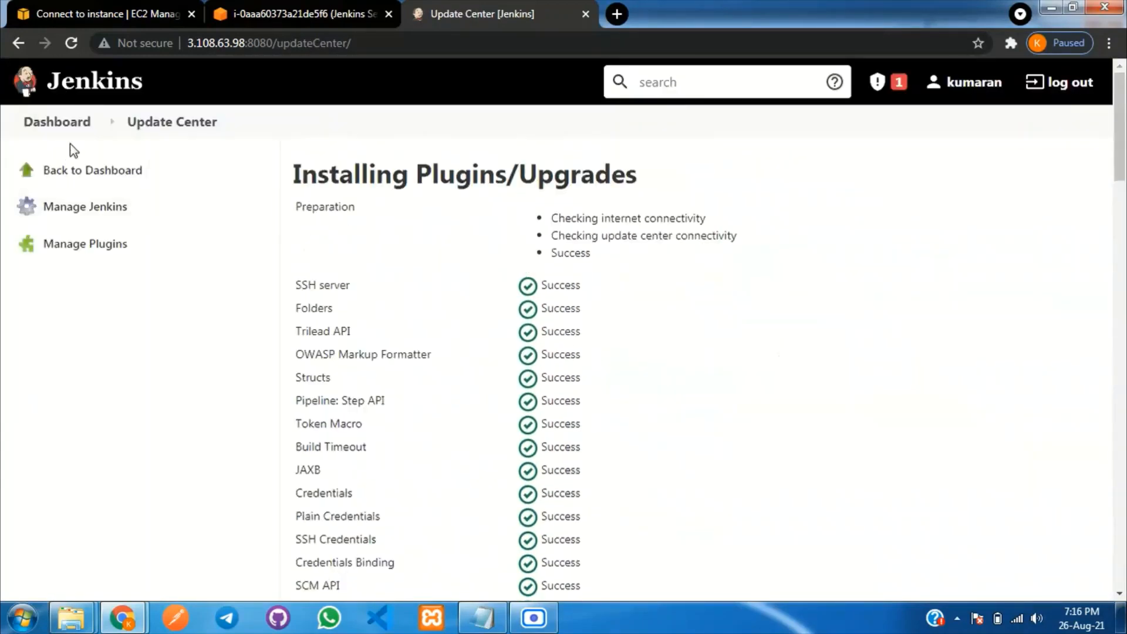
left_click(35, 125)
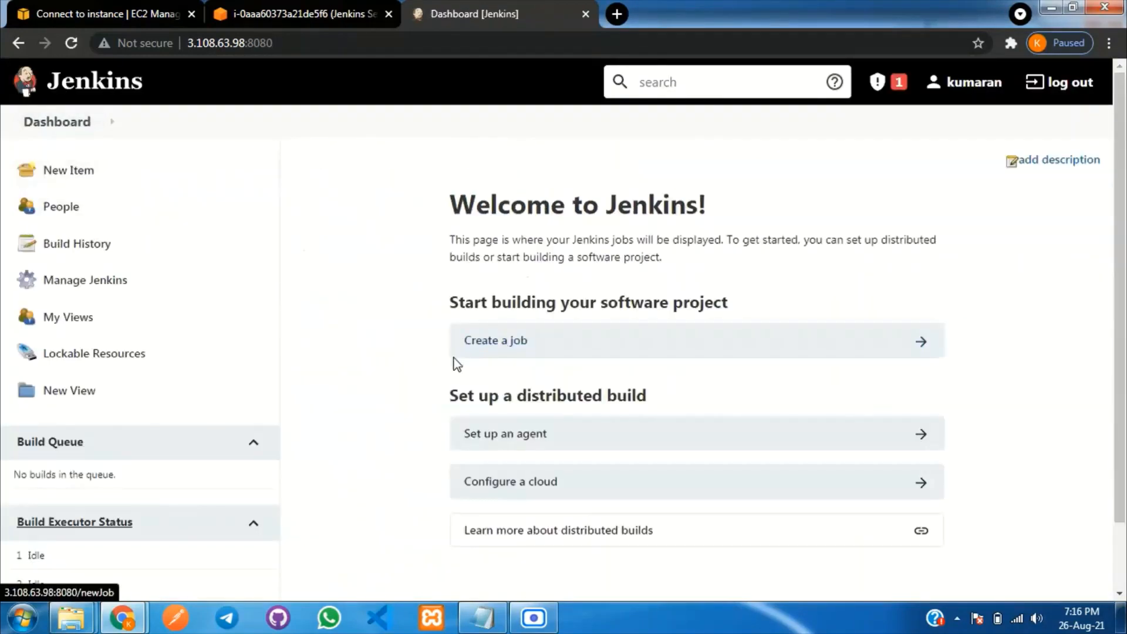
Navigate Manage Jenkins > Manage Credentials > Jenkins store > Global credentials (unrestricted).
left_click(101, 282)
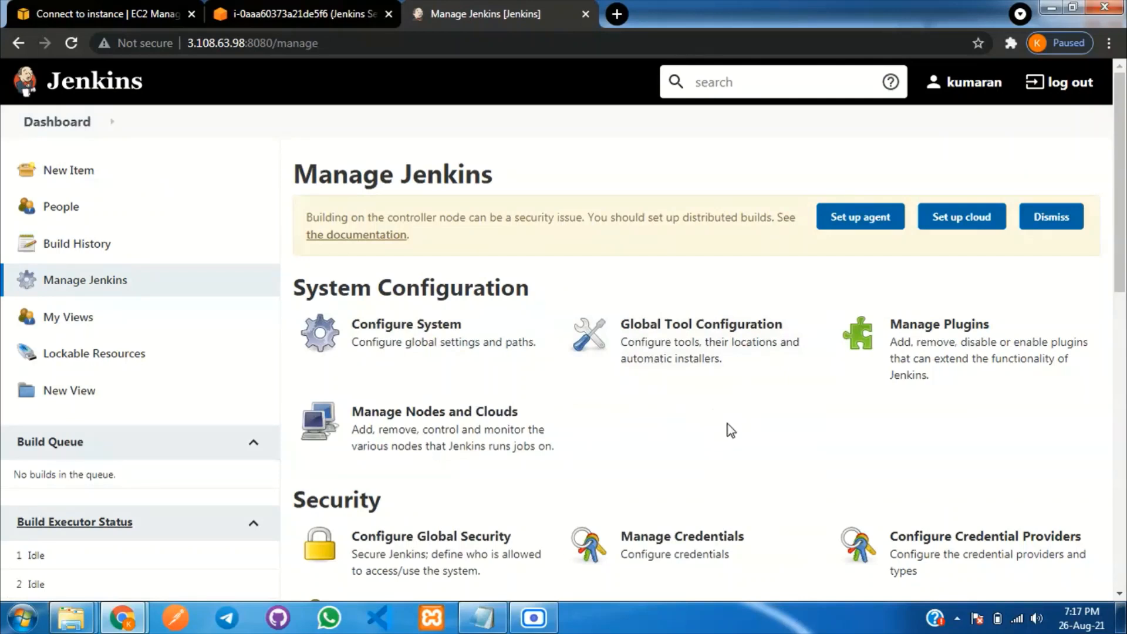
scroll(701, 382, "down", 3)
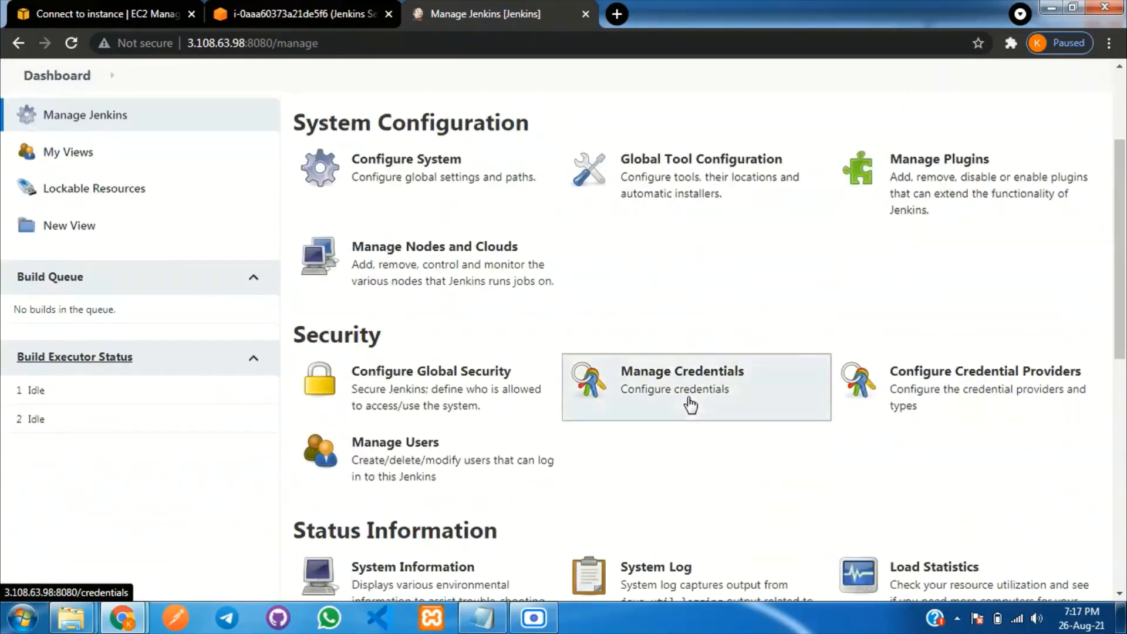
left_click(690, 404)
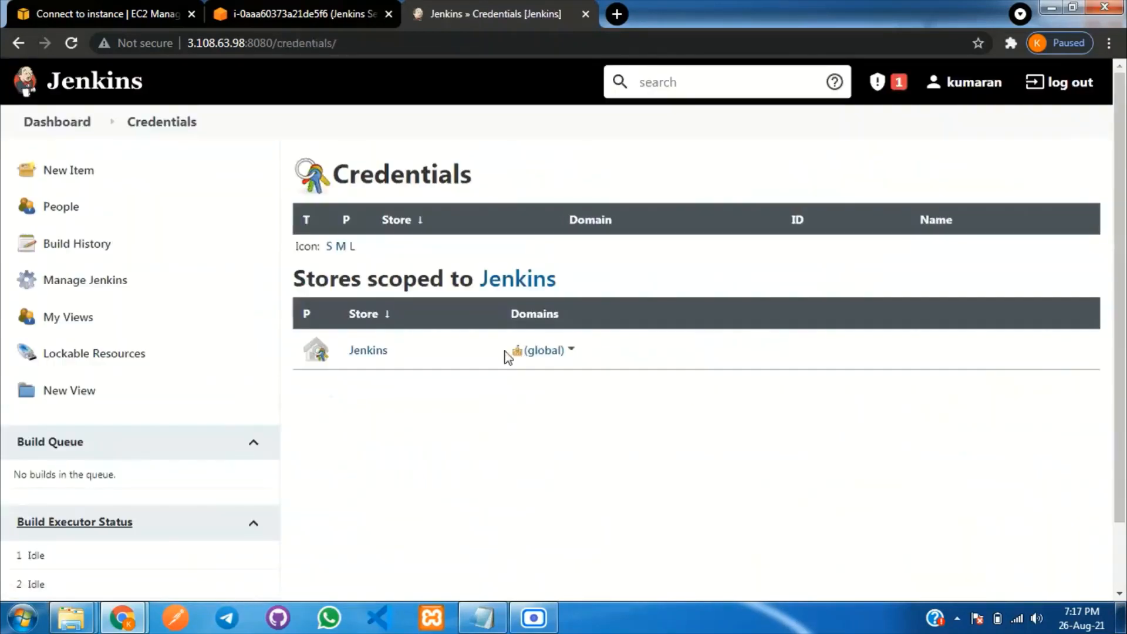
left_click(359, 352)
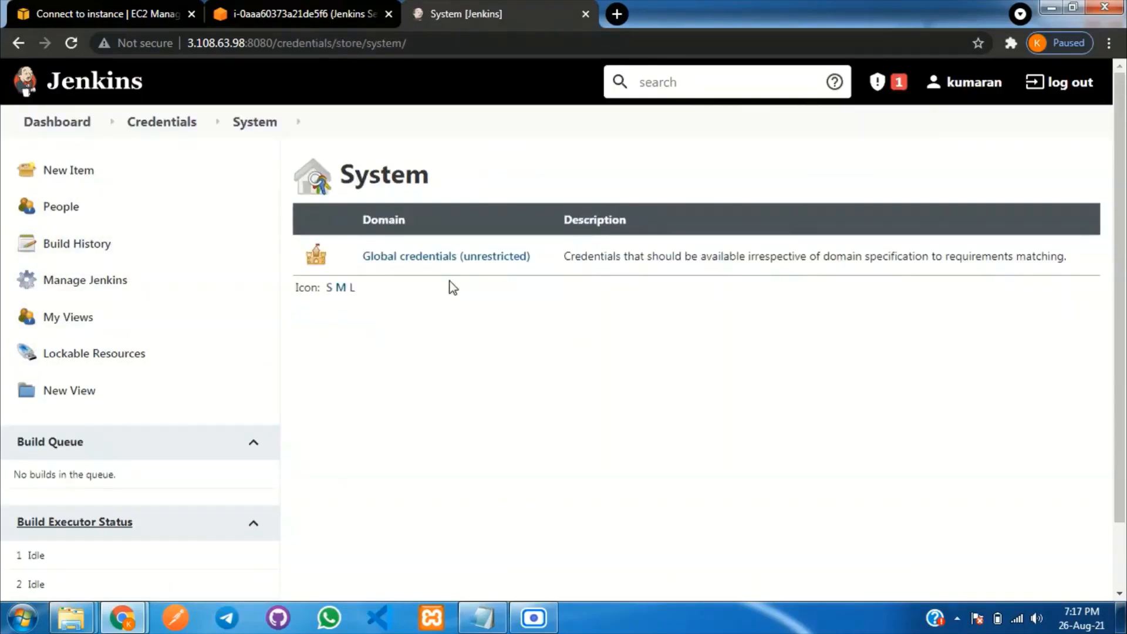
left_click(424, 258)
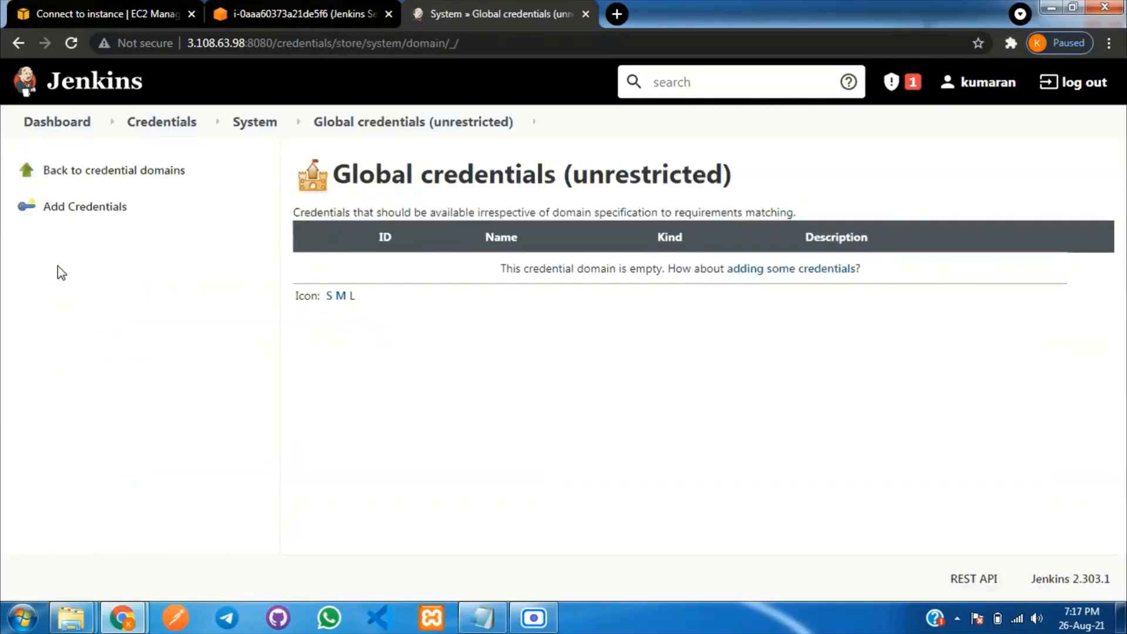
Start a new AWS Credentials entry and give it the ID aws-creds.
left_click(98, 214)
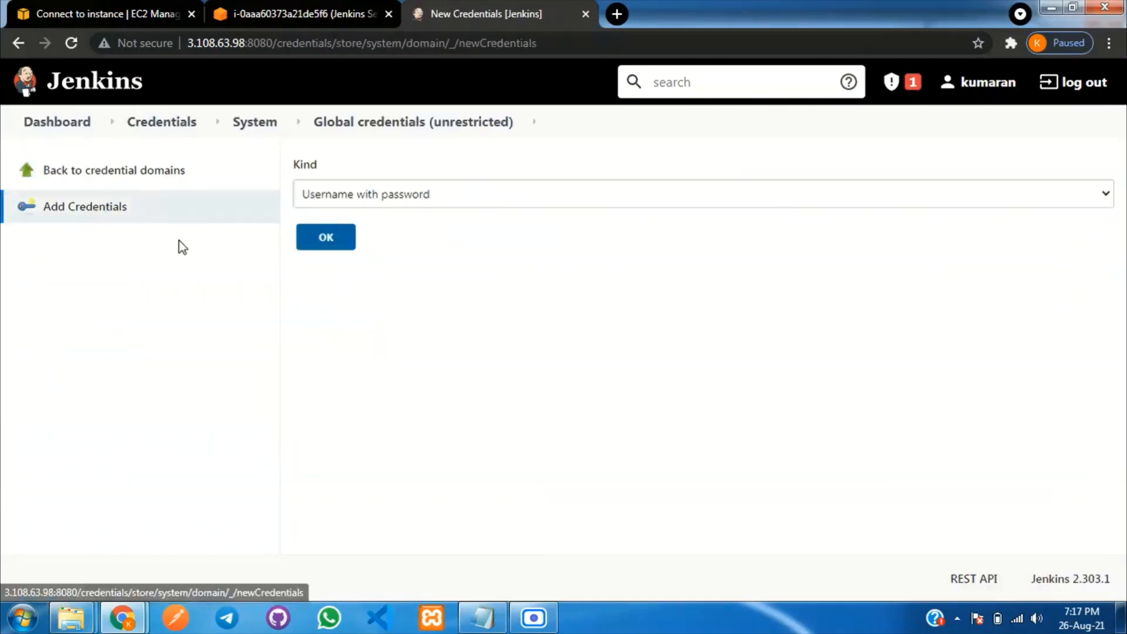
left_click(434, 194)
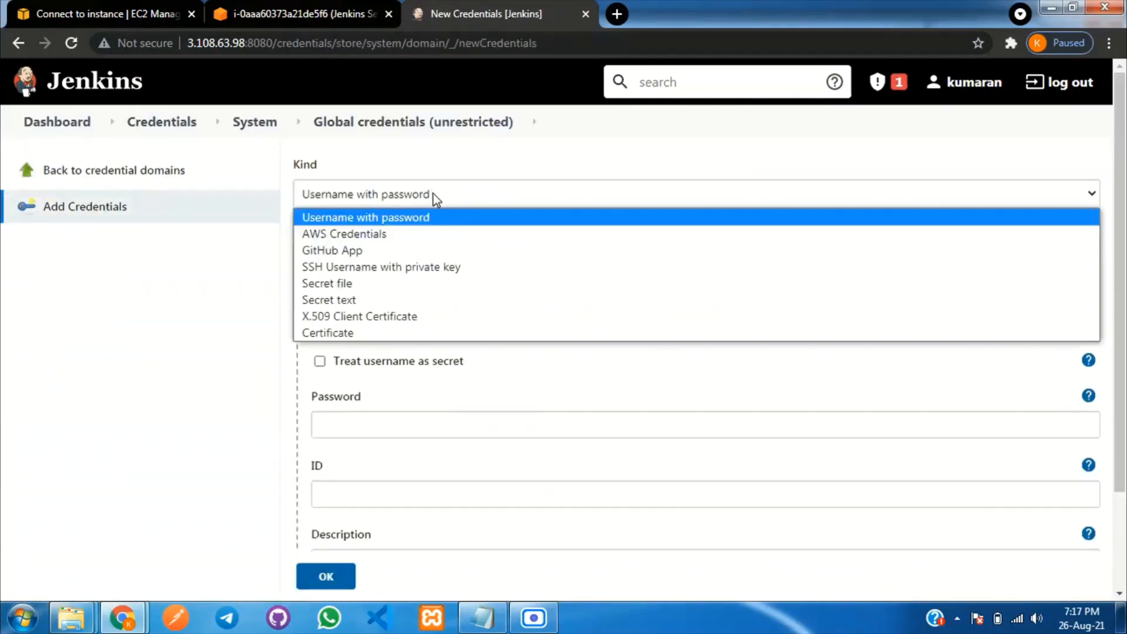
left_click(421, 234)
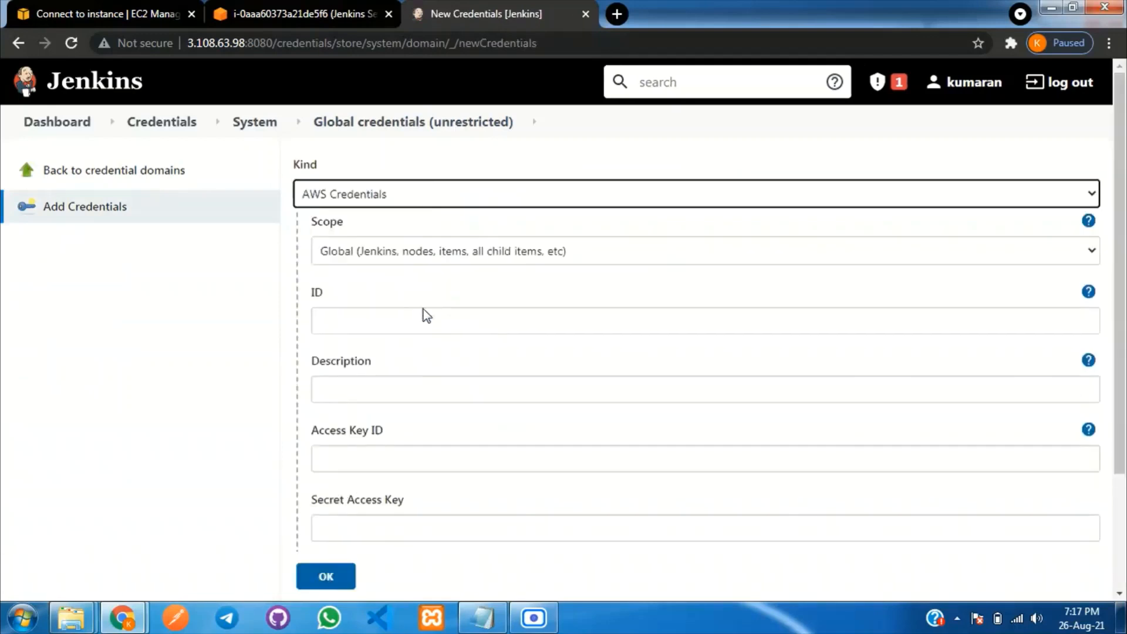
left_click(356, 321)
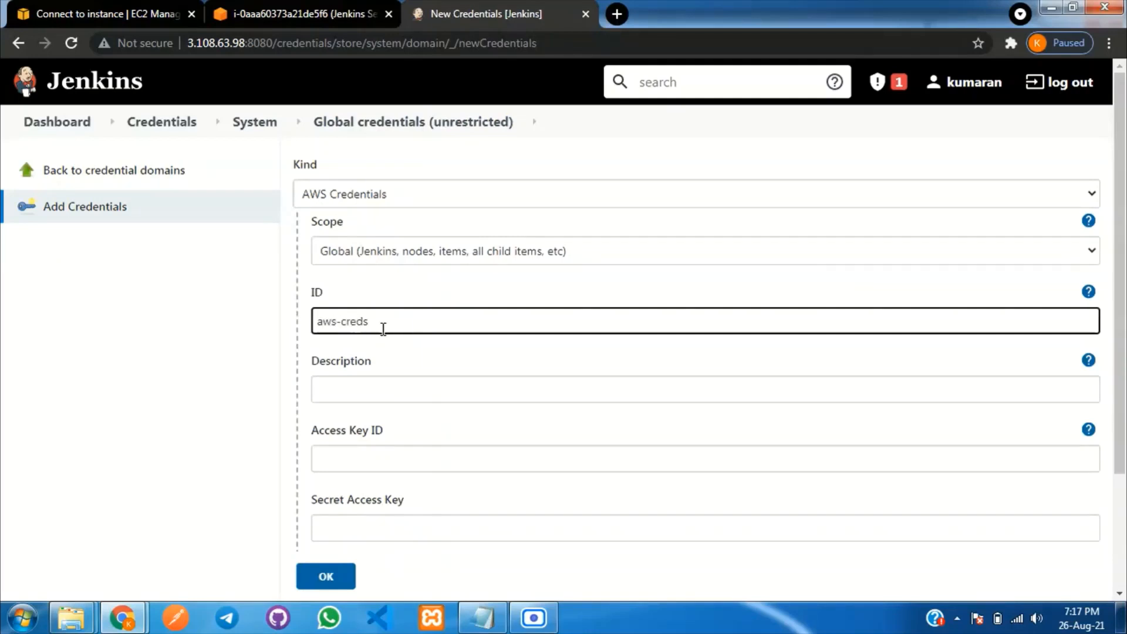
left_click_drag(375, 329, 317, 330)
key("ctrl+c")
Set the description to aws-creds and save the AWS credential.
left_click(341, 386)
key("ctrl+v")
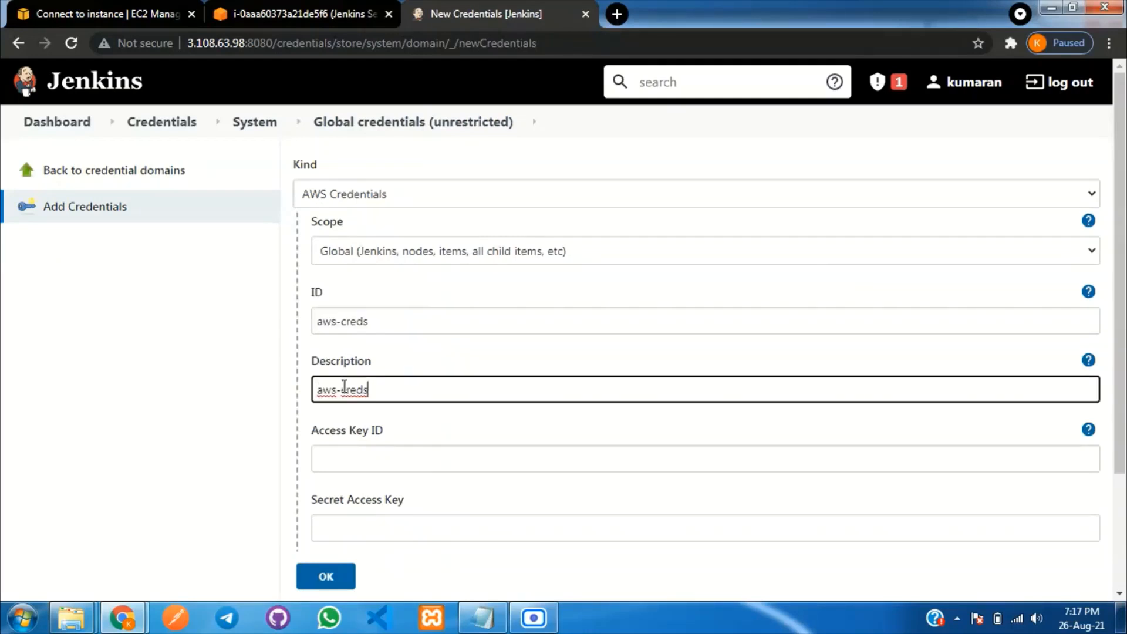
left_click(443, 427)
scroll(443, 427, "down", 2)
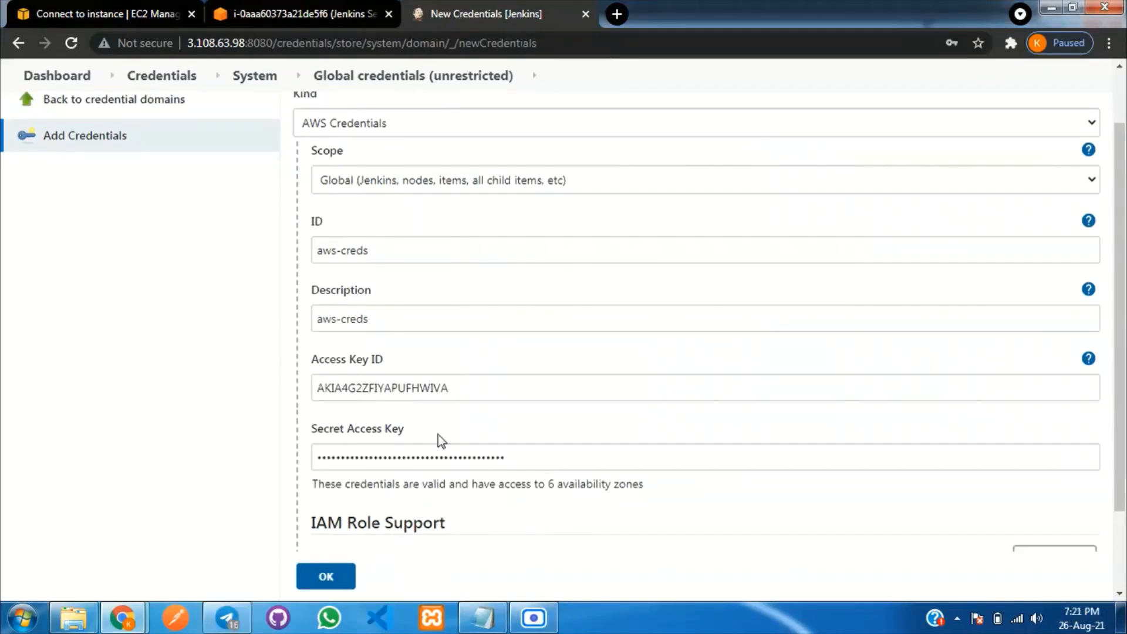
scroll(375, 514, "down", 2)
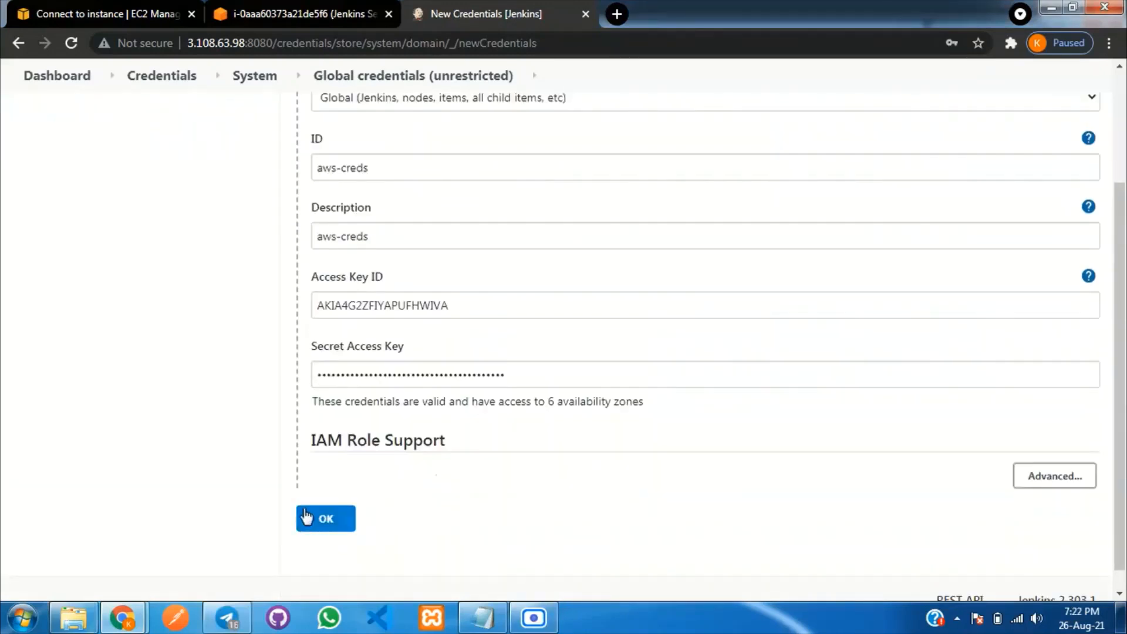
left_click(324, 523)
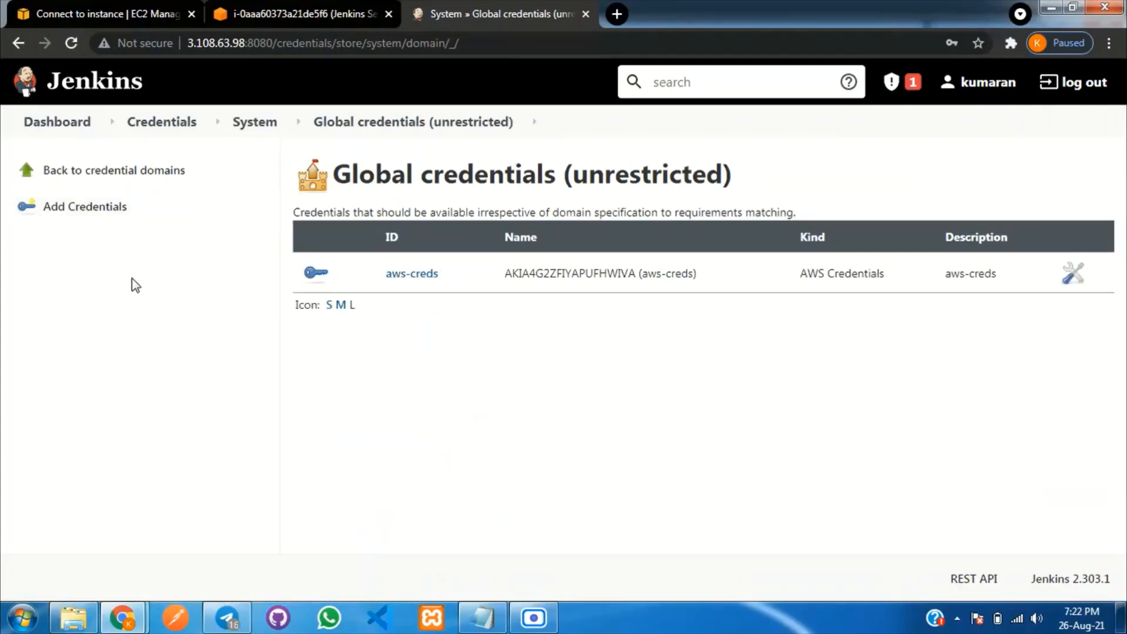
Begin another credential of kind Username with password, selecting its username and password fields.
left_click(92, 210)
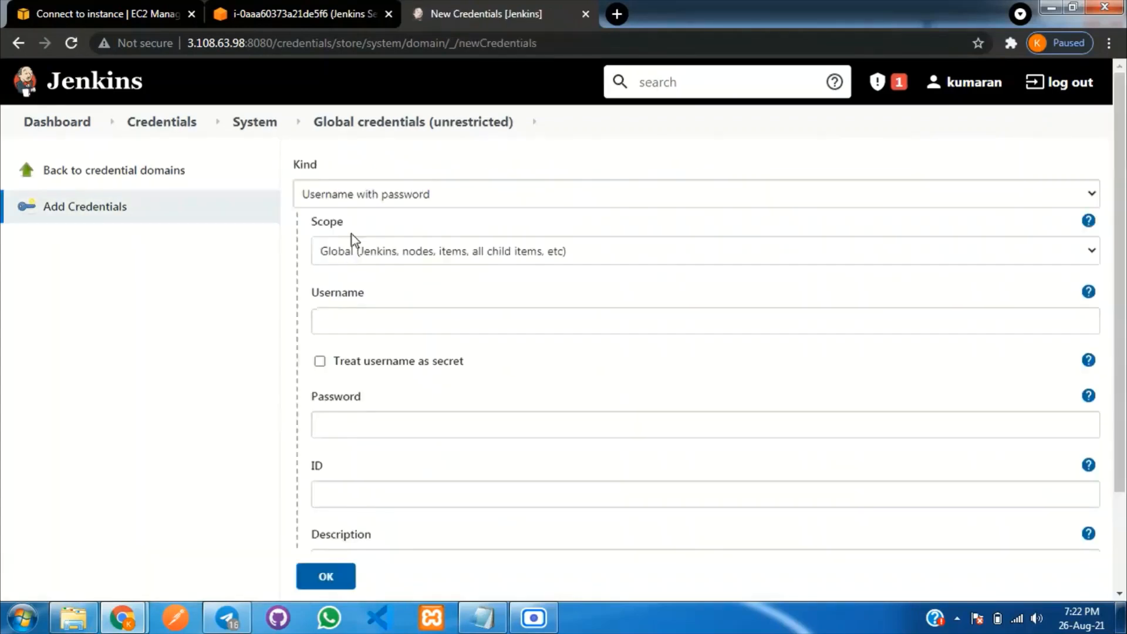
left_click(425, 193)
left_click(427, 193)
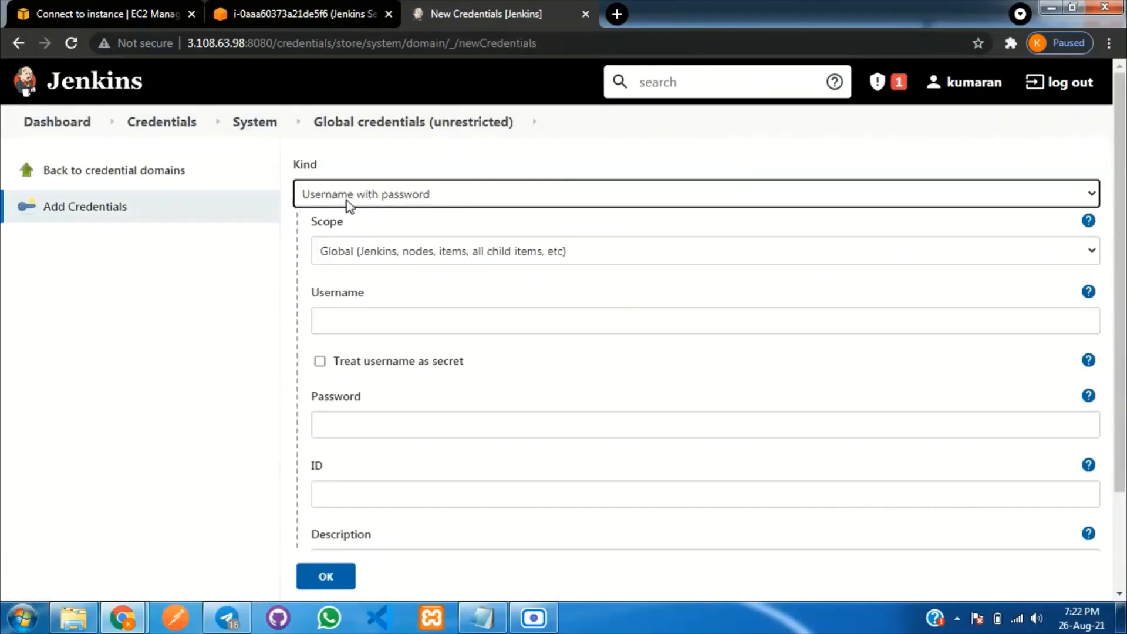
left_click(377, 319)
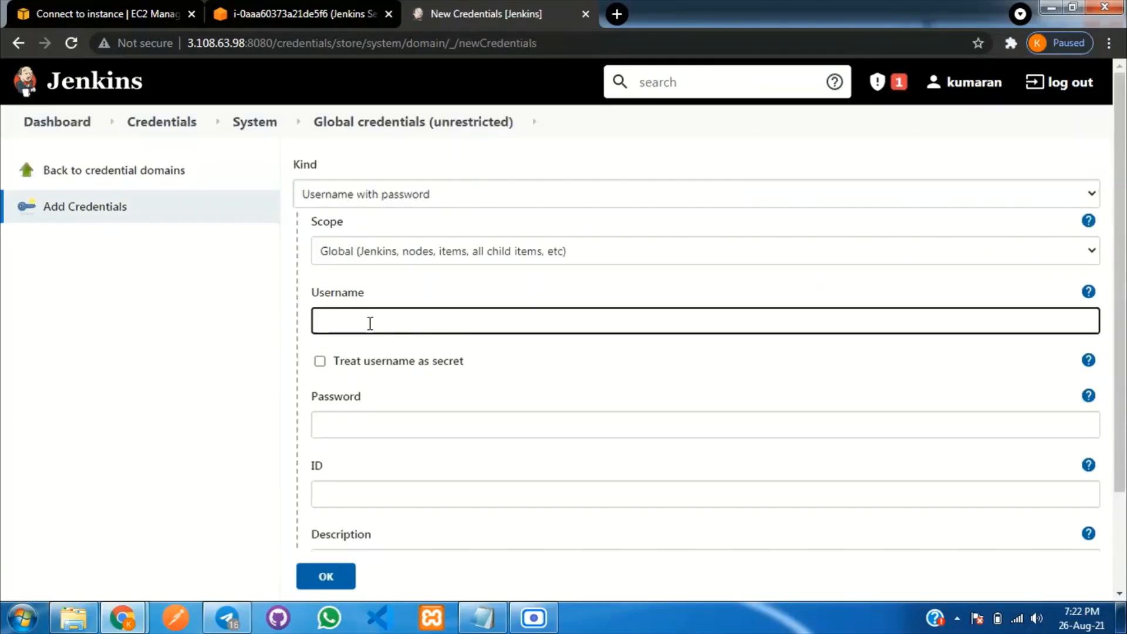
left_click(379, 424)
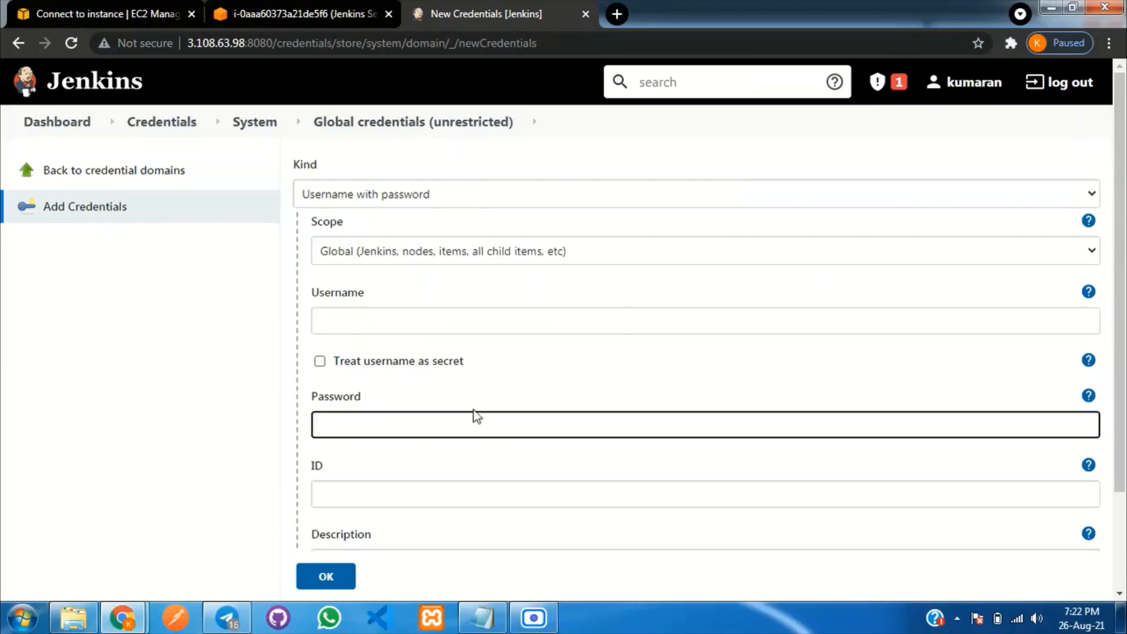
Review the blank credential form, then return to the Jenkins Dashboard without saving.
scroll(439, 408, "down", 3)
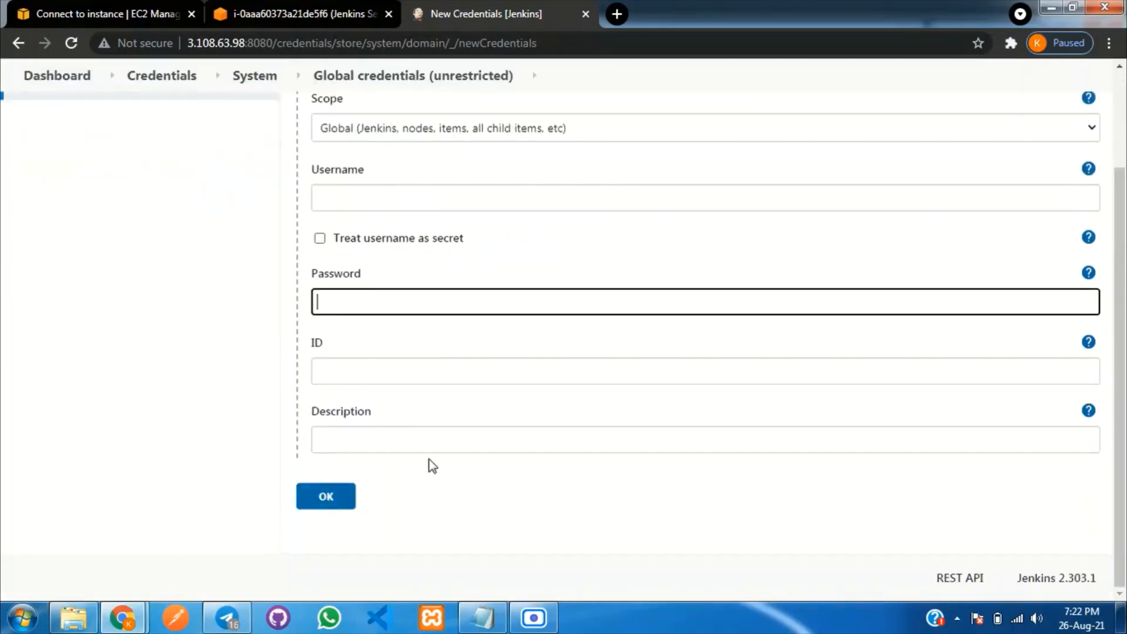
scroll(383, 329, "up", 3)
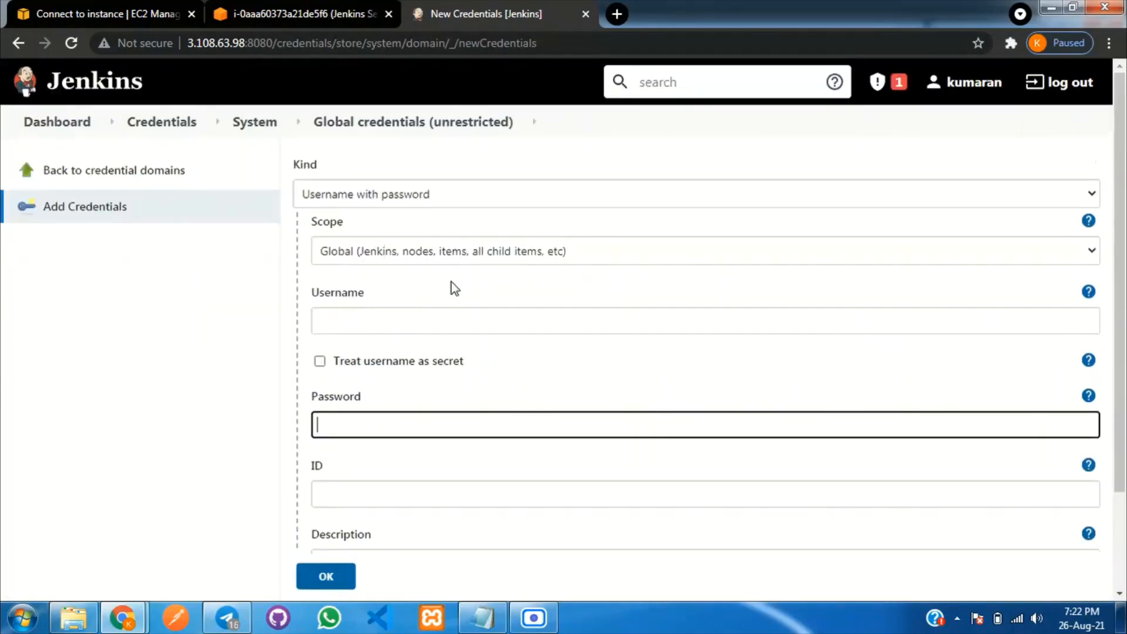
scroll(454, 287, "down", 1)
scroll(451, 283, "down", 1)
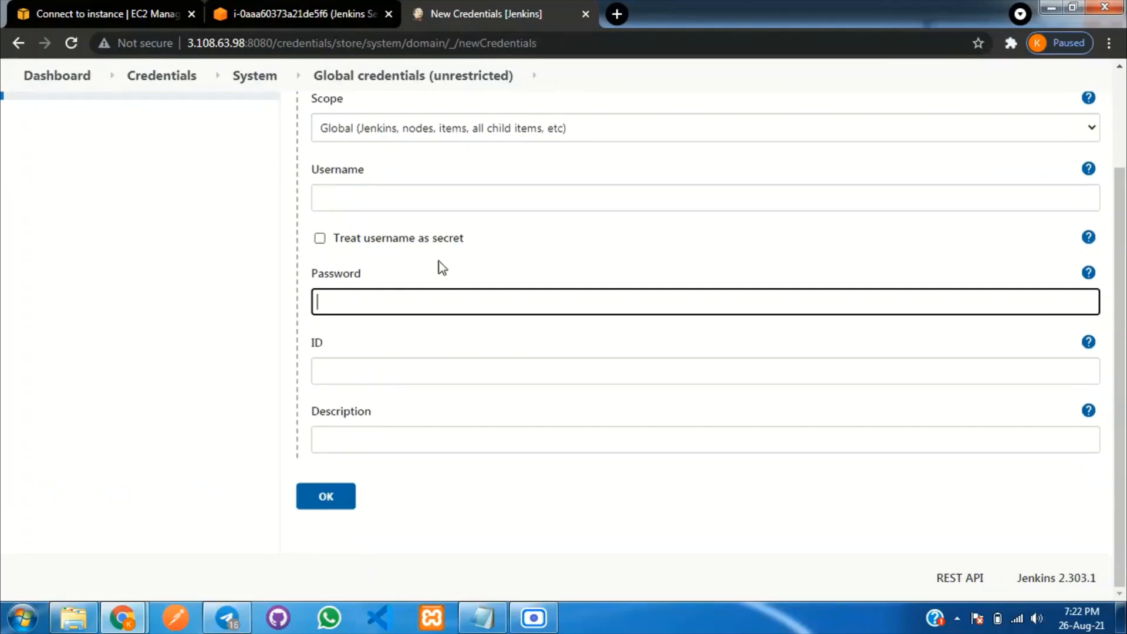
scroll(496, 311, "up", 3)
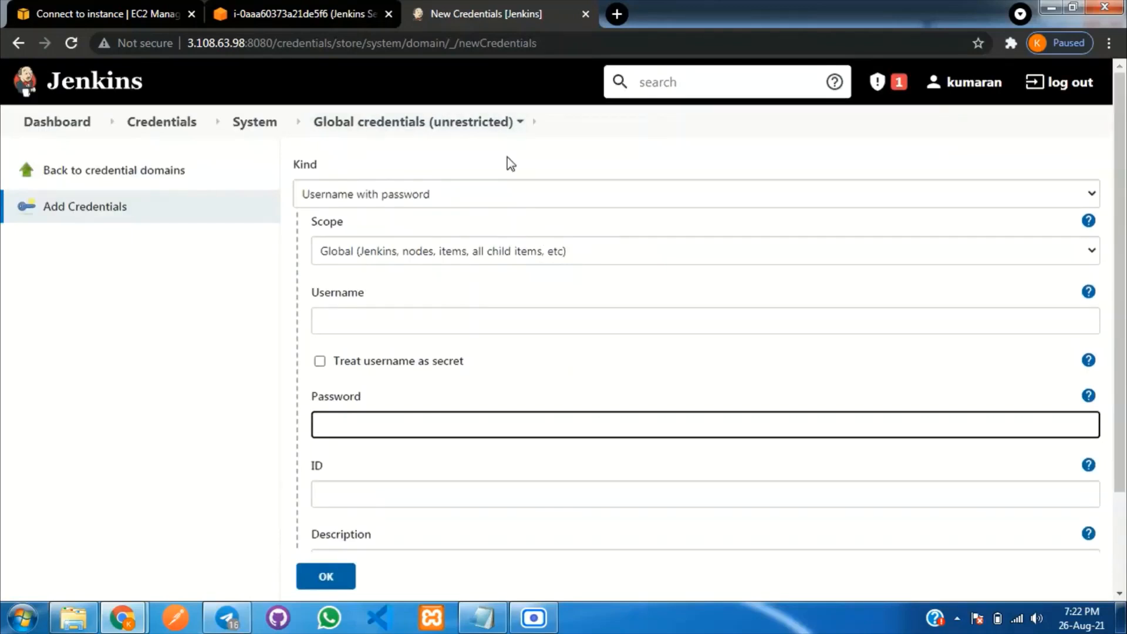
scroll(382, 410, "down", 3)
scroll(499, 364, "up", 3)
left_click(41, 122)
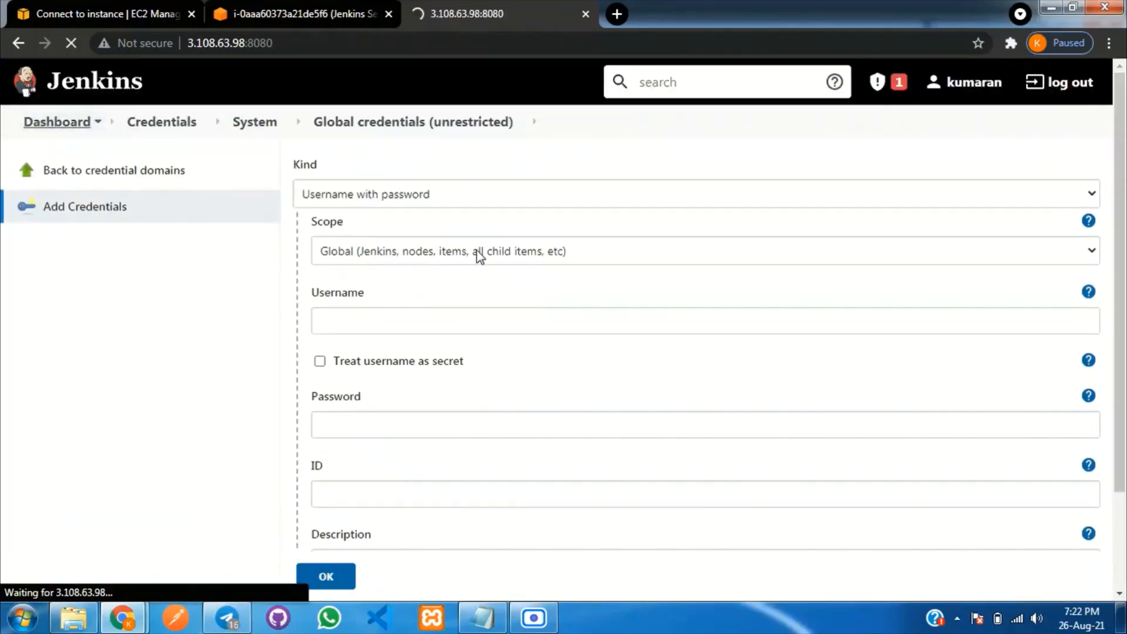